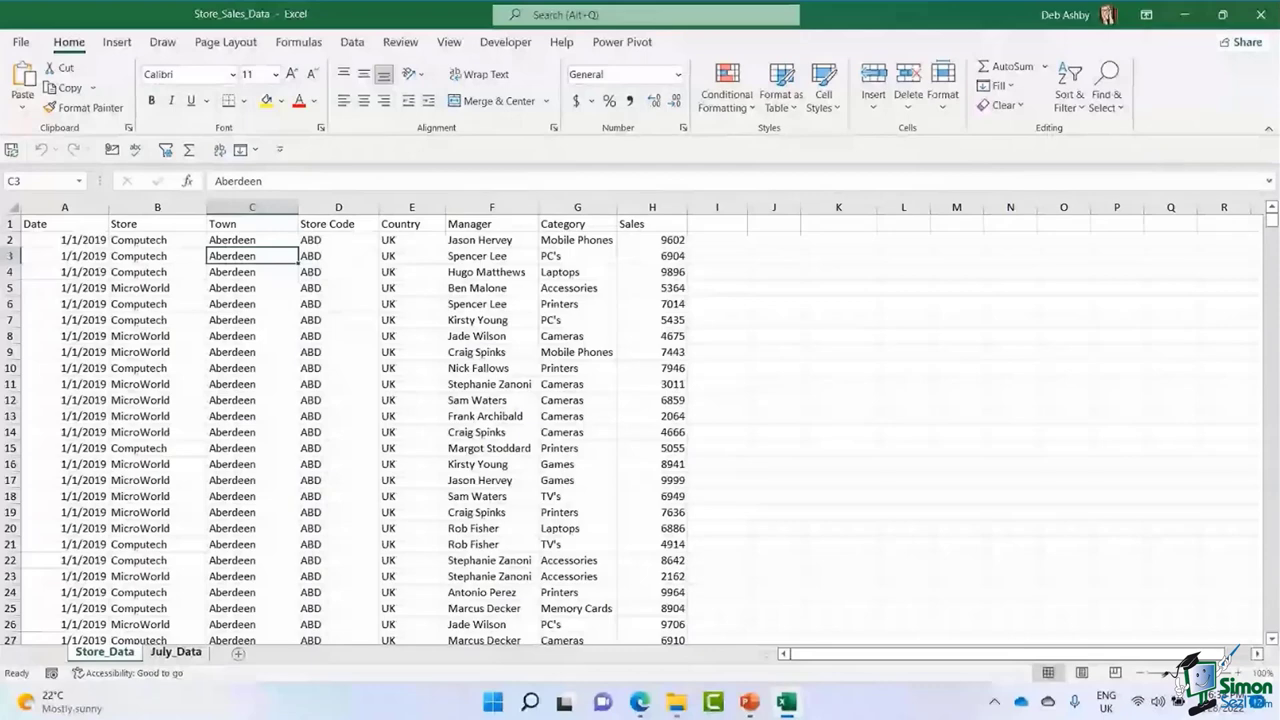
Look over the July_Data sheet and return to the Store_Data sheet.
key("ctrl+Page_Down")
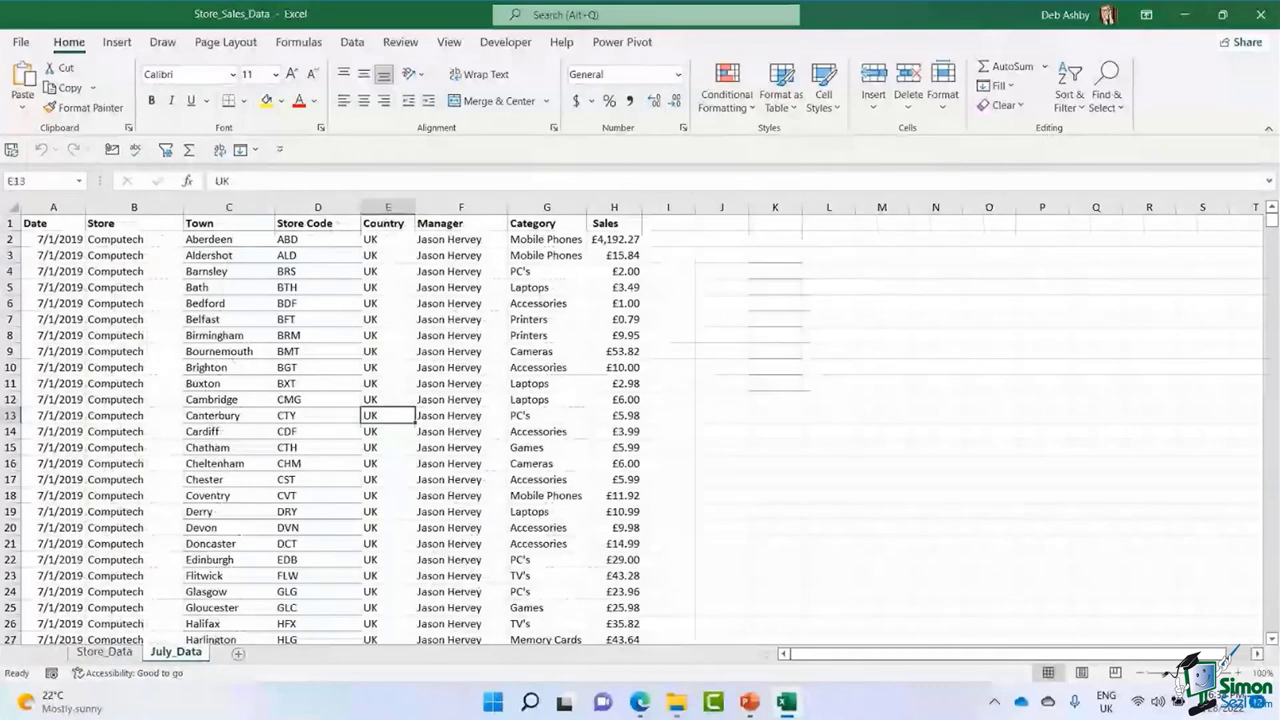
left_click(291, 400)
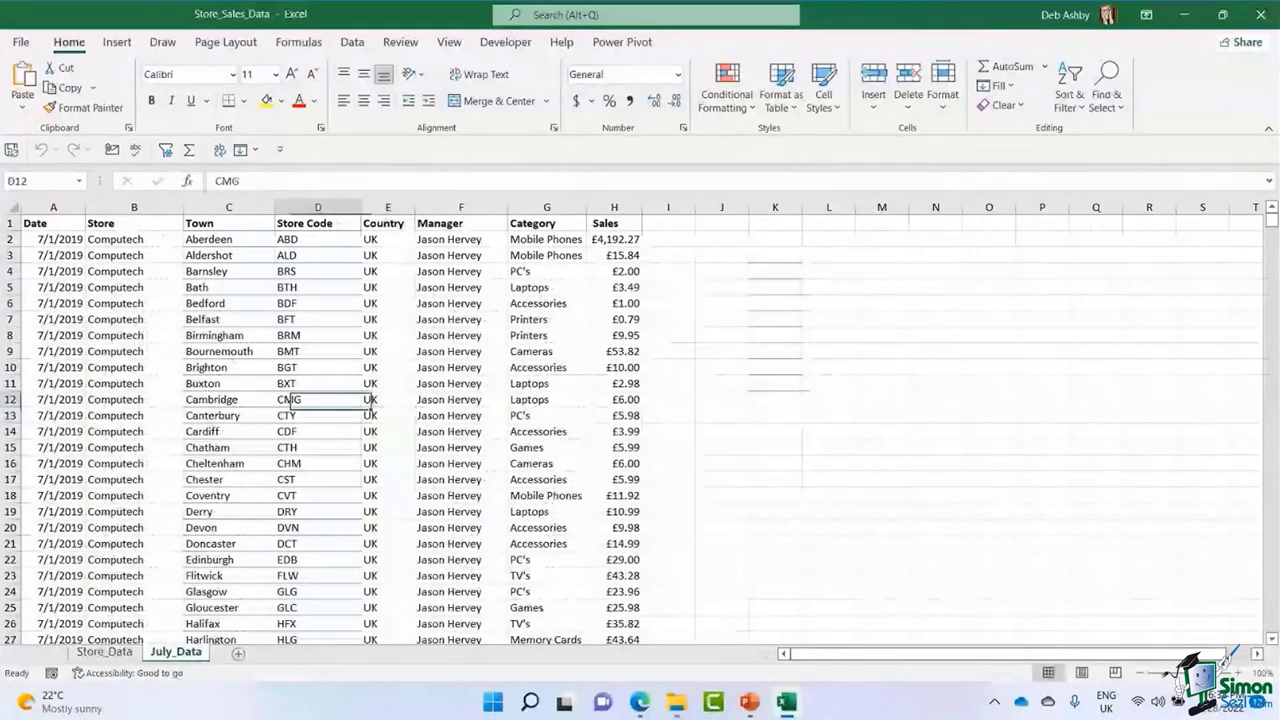
left_click(455, 415)
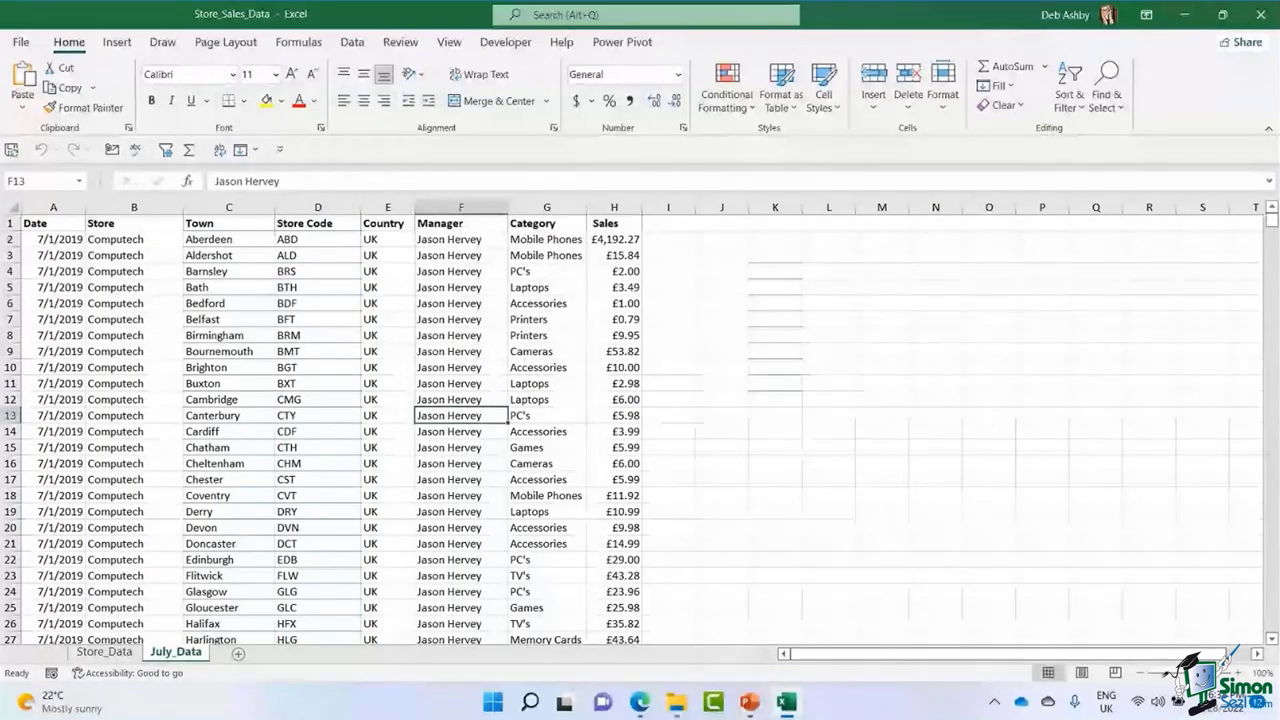
key("ctrl+Page_Up")
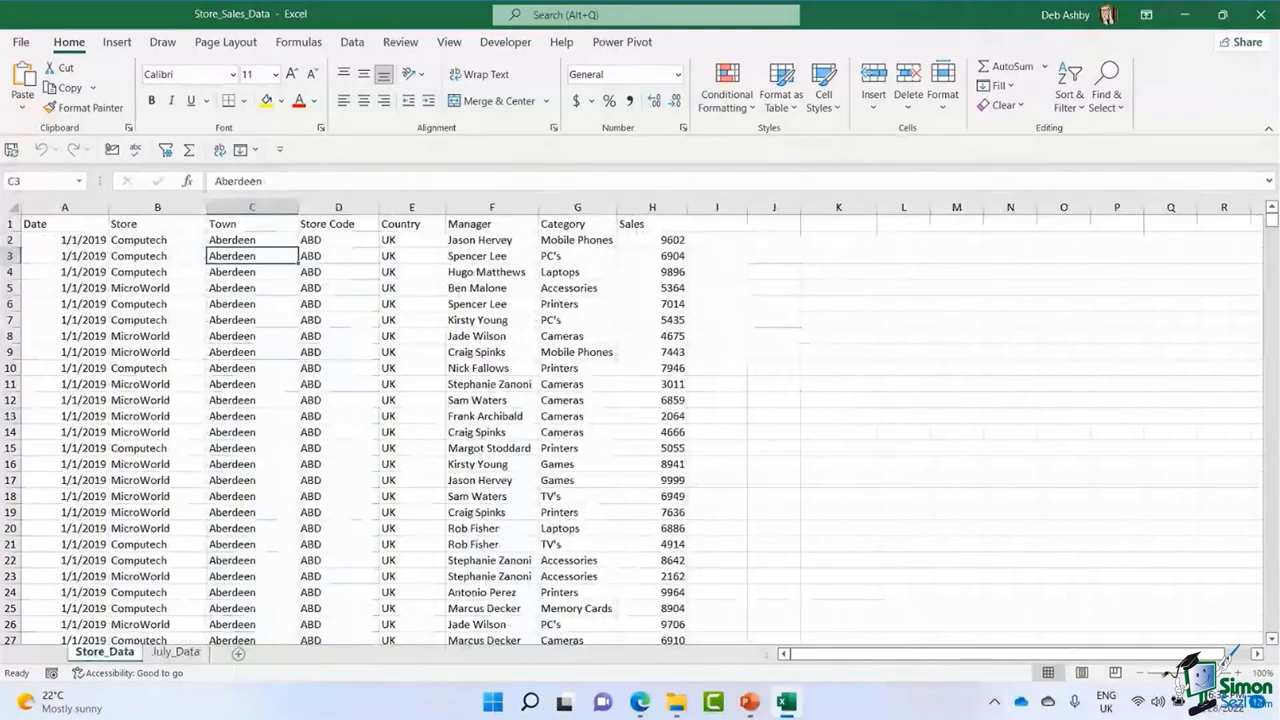
Review each column of the Store_Data sheet, from Date, Store and Town through Manager, Category and Sales.
left_click(338, 368)
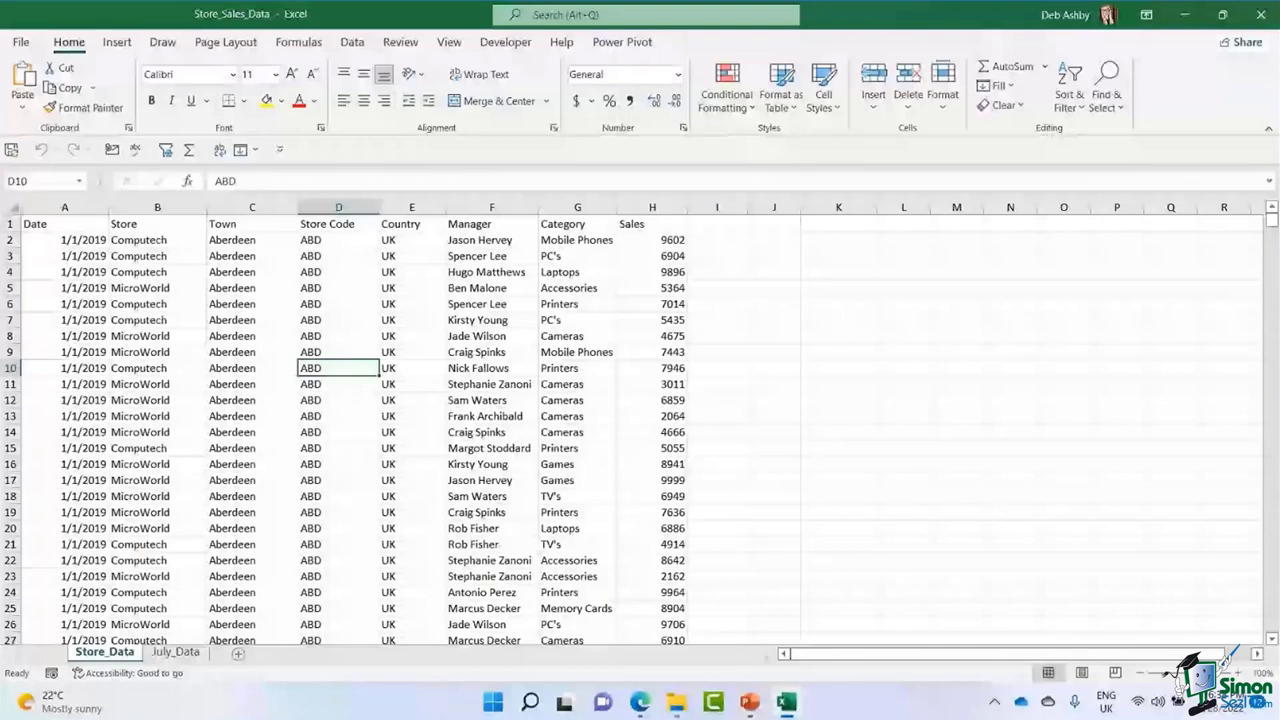
left_click(64, 240)
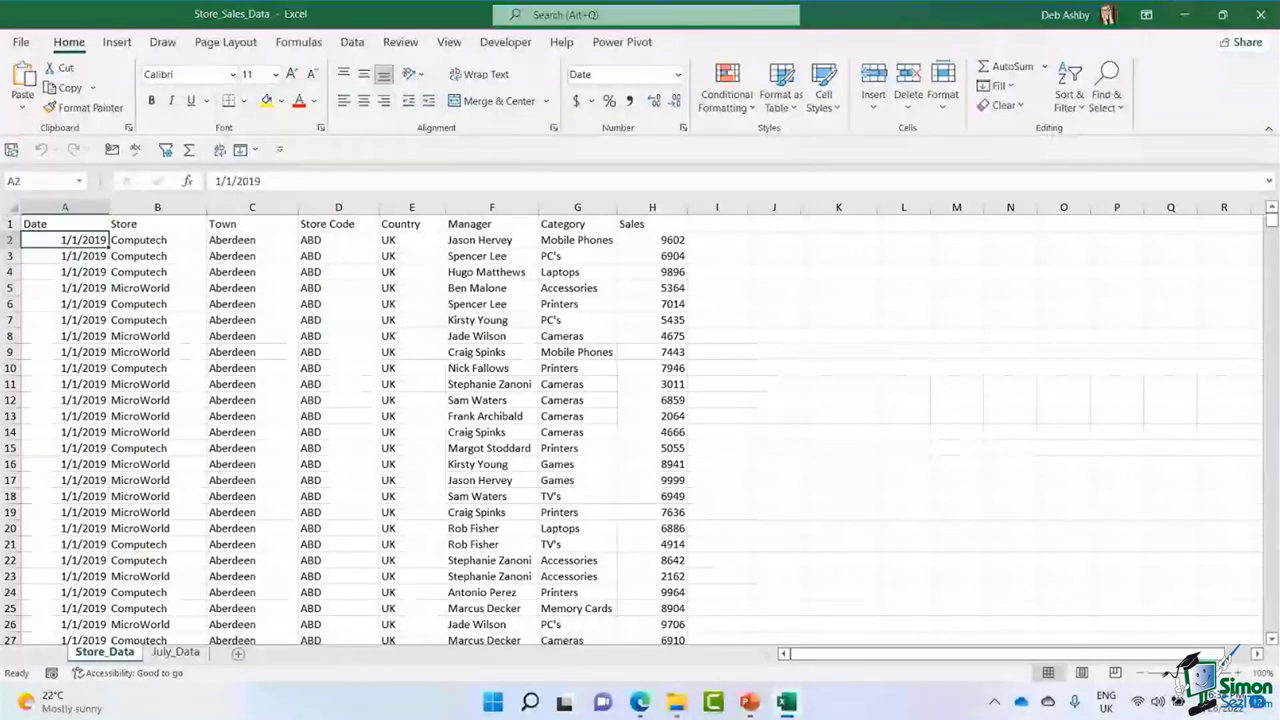
left_click(157, 224)
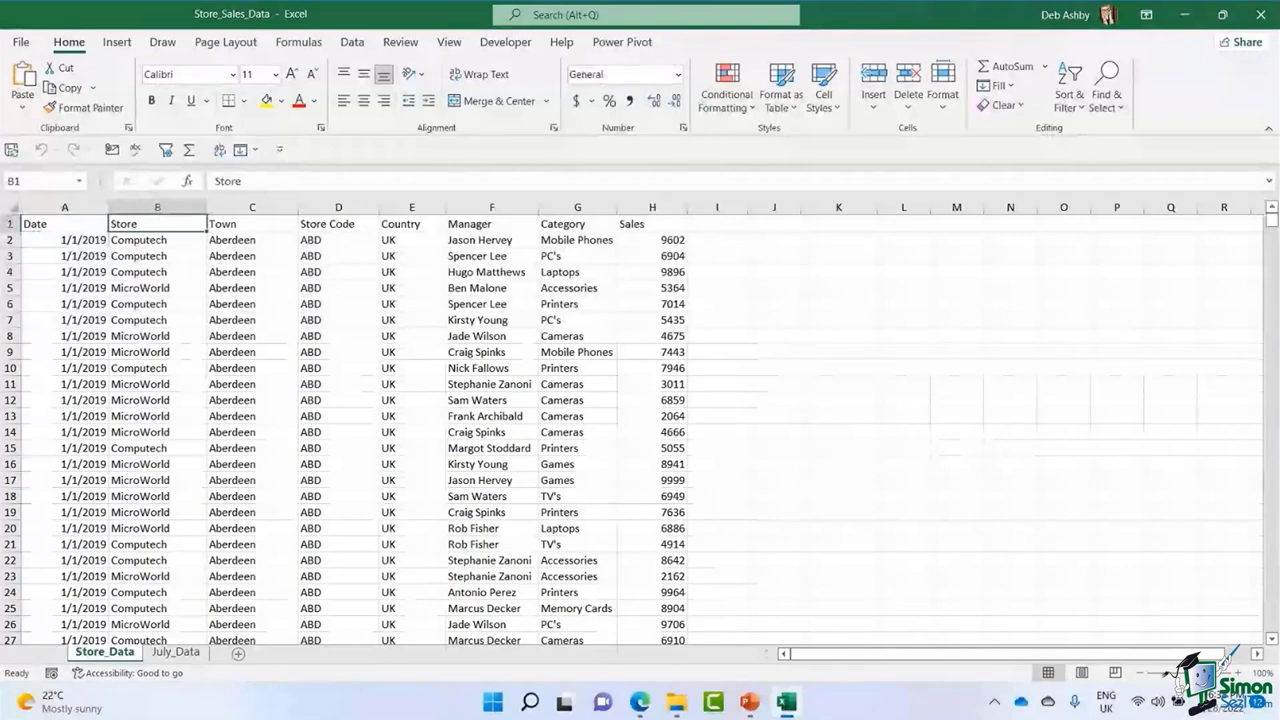
left_click(157, 288)
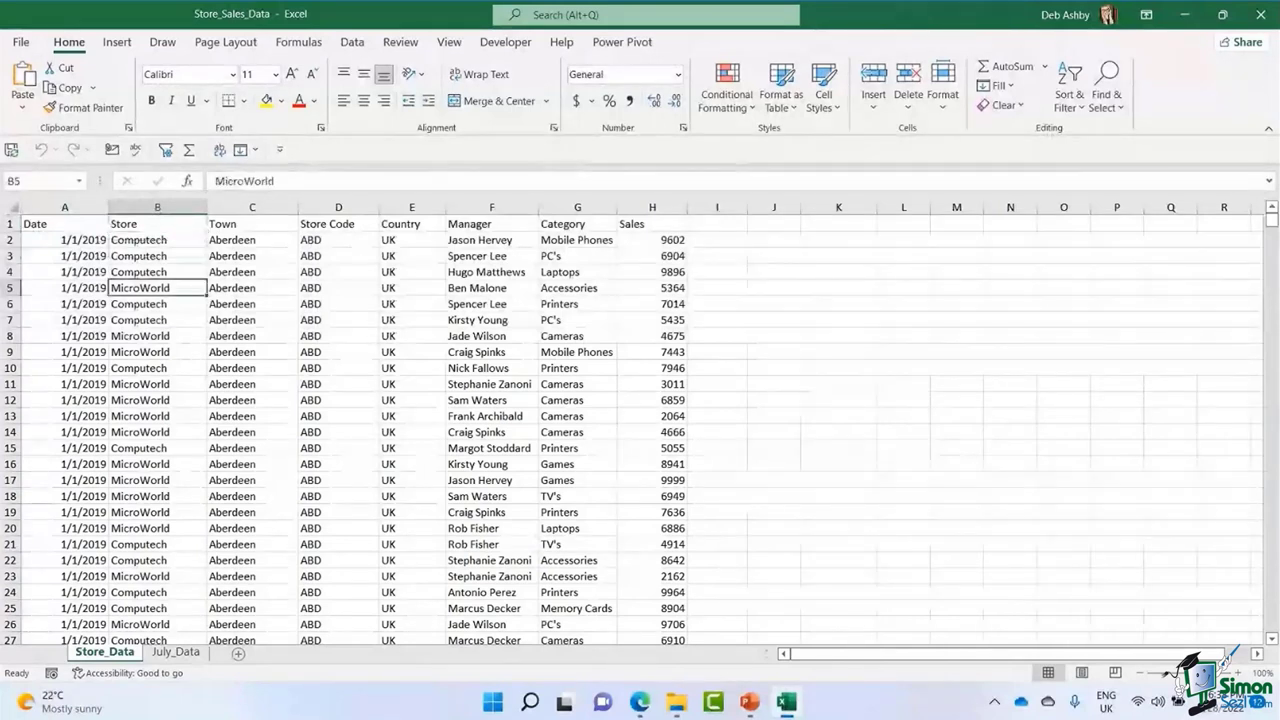
left_click(252, 224)
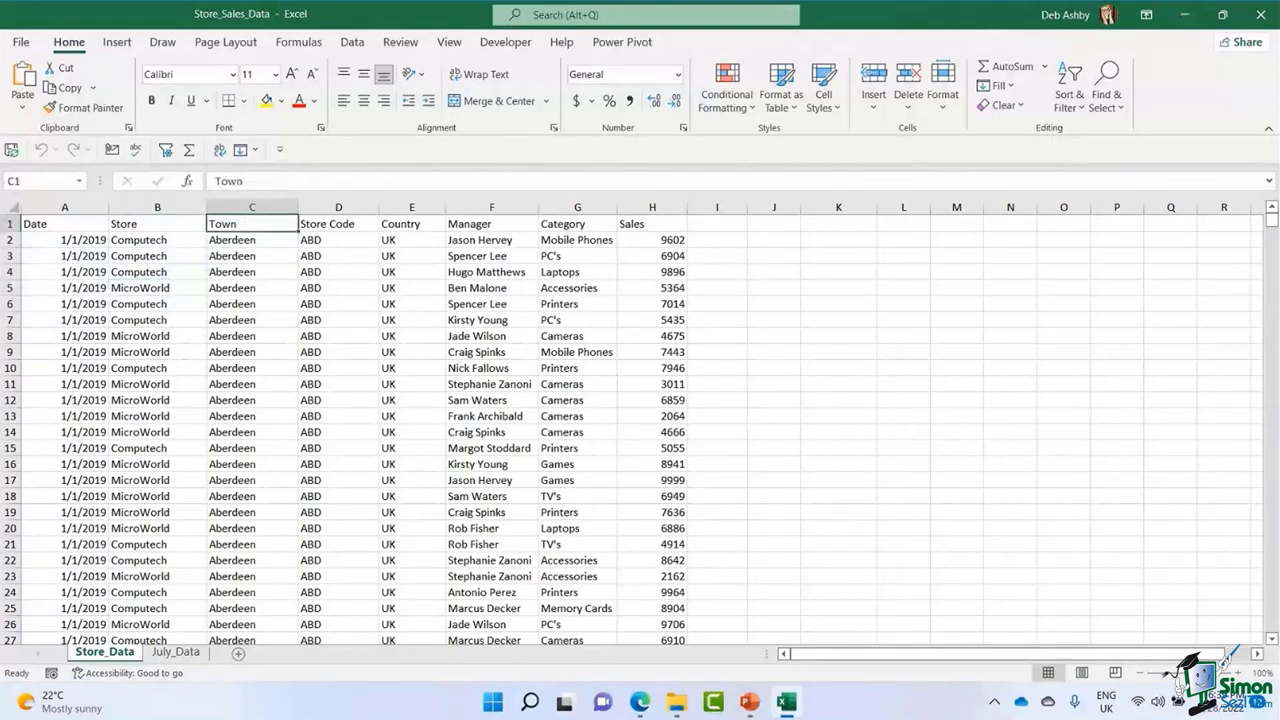
left_click(338, 240)
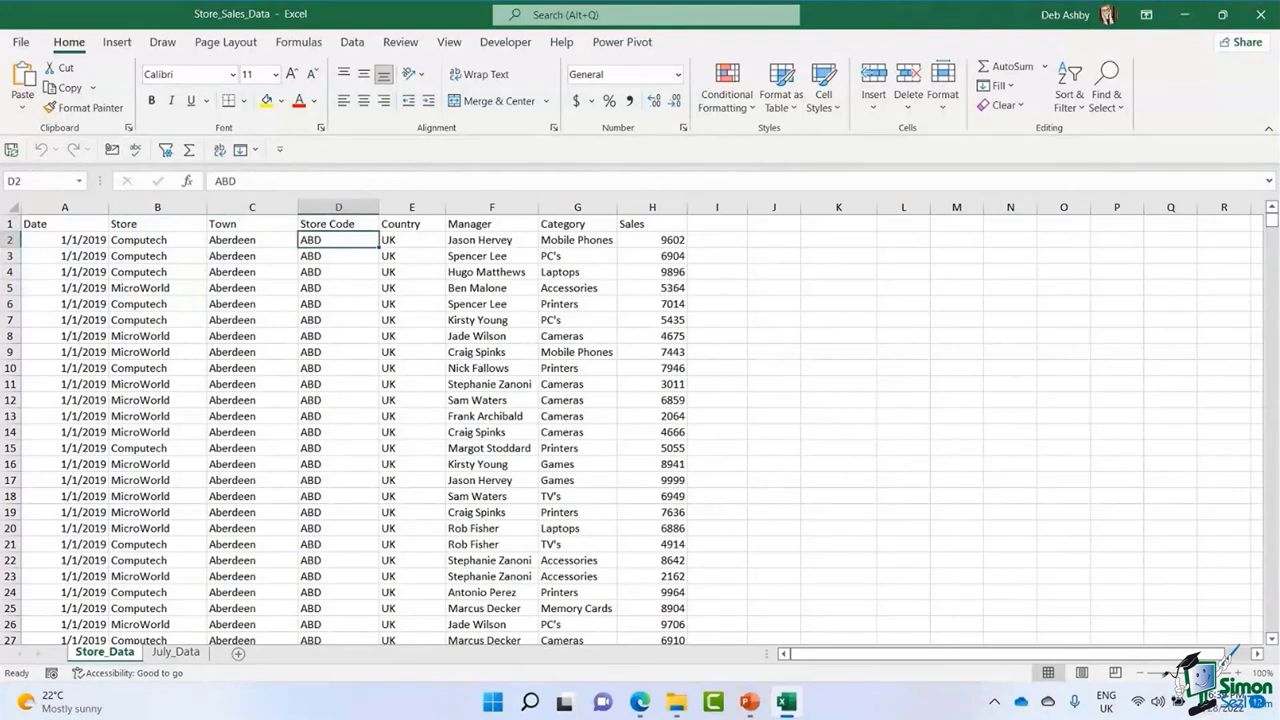
left_click(411, 240)
left_click(491, 240)
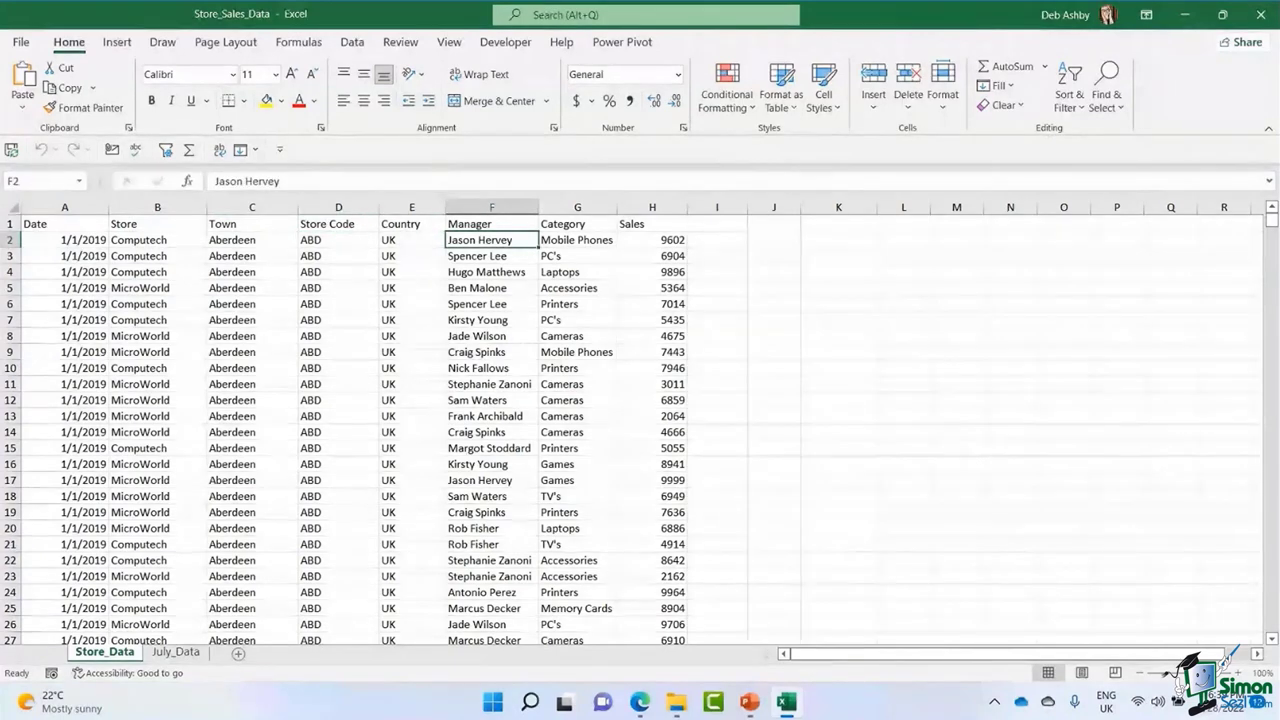
left_click(577, 240)
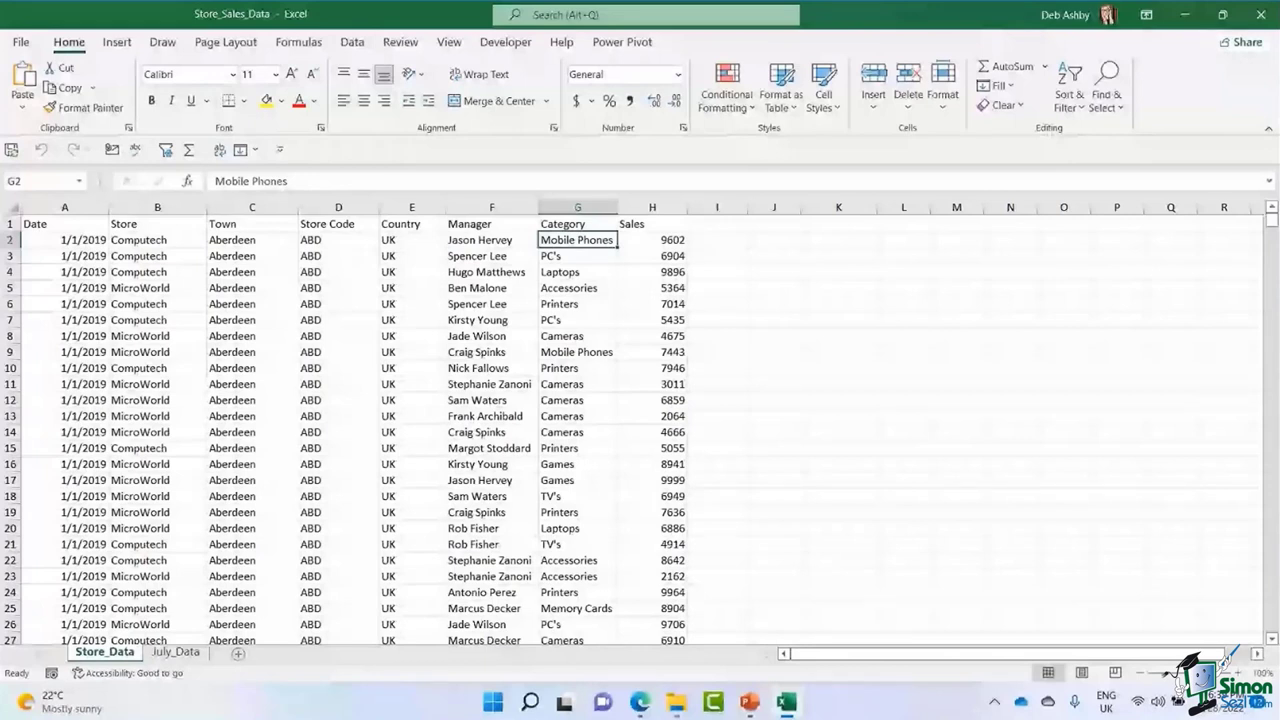
left_click(652, 240)
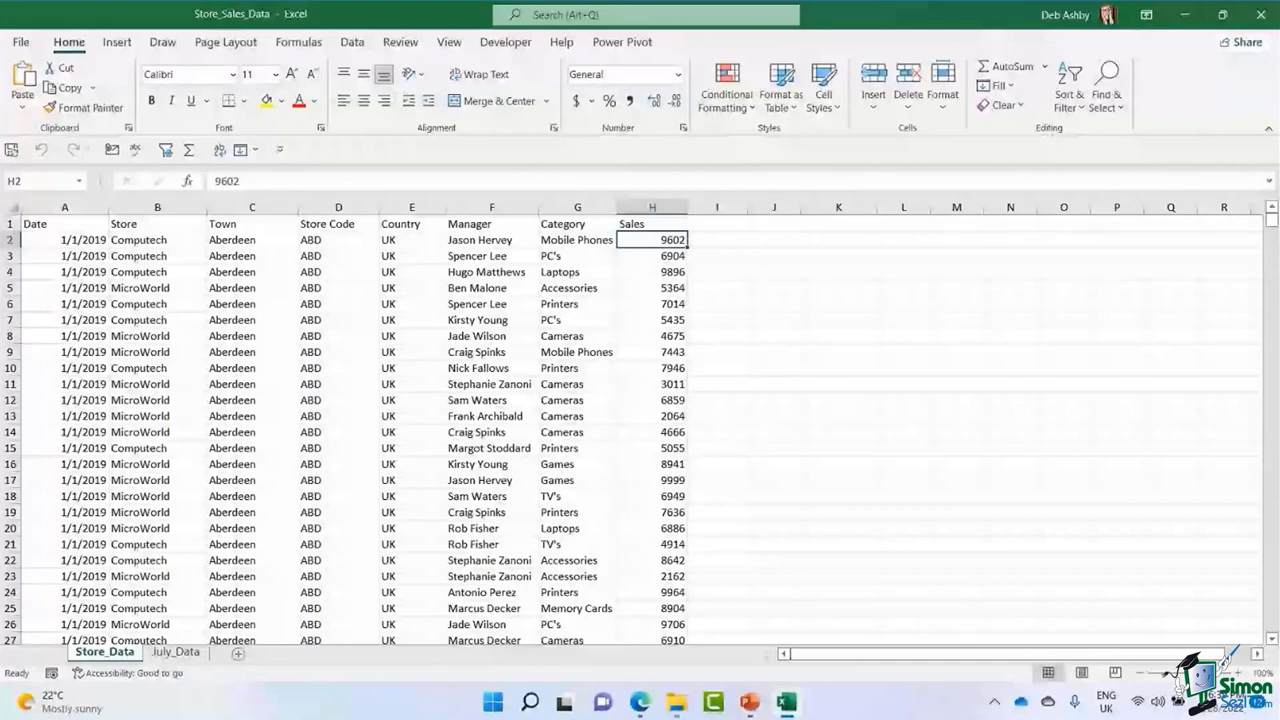
Check where the Store column's data ends, and inspect the header row of the Store_Data sheet.
left_click(157, 240)
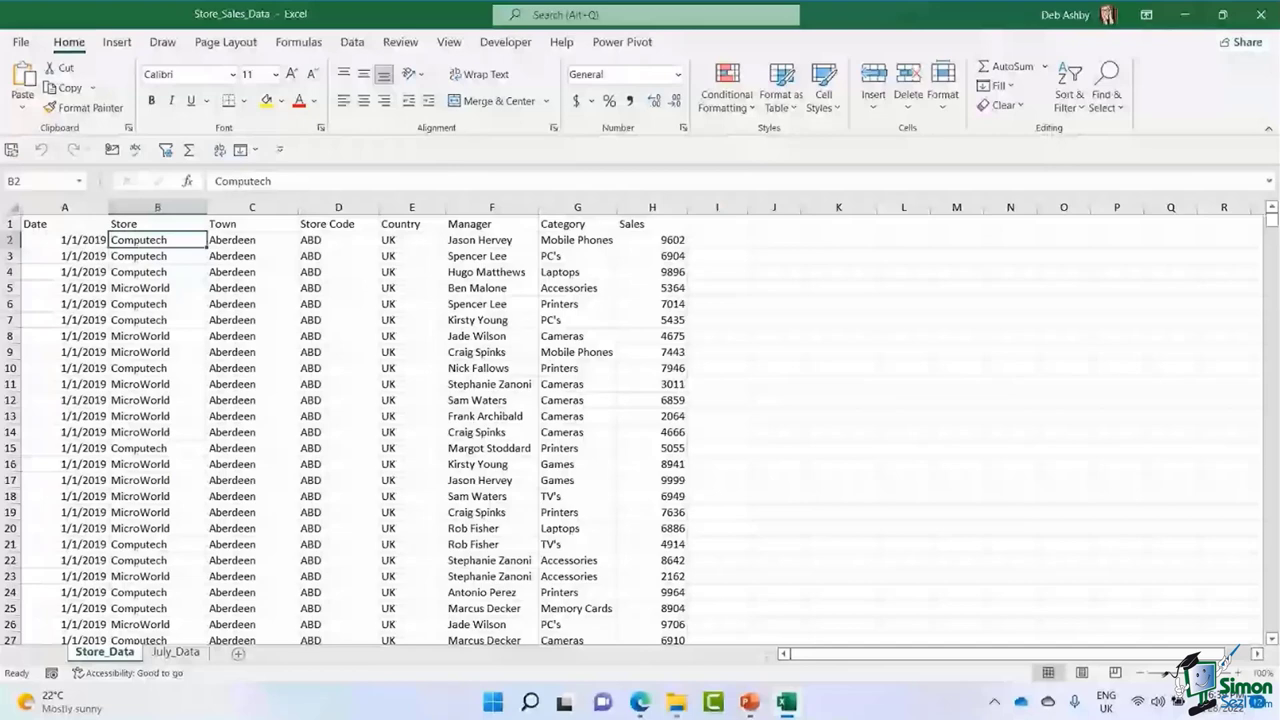
key("ctrl+Down")
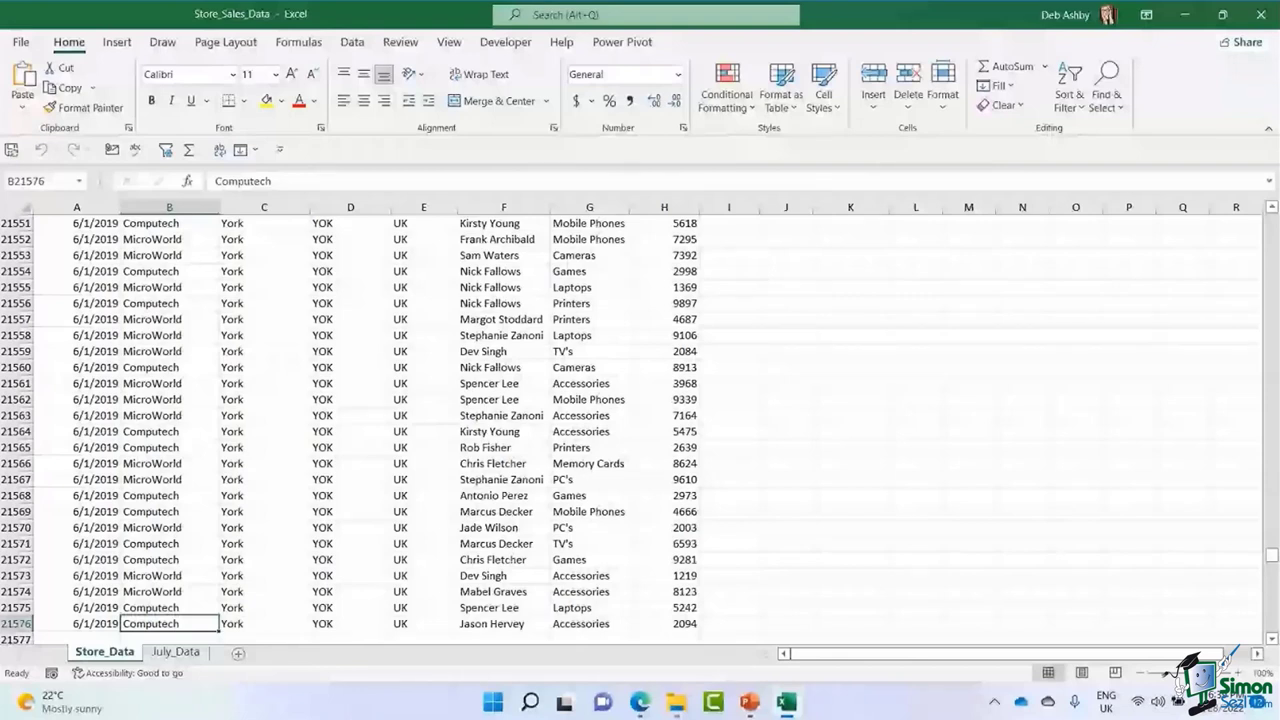
key("ctrl+Up")
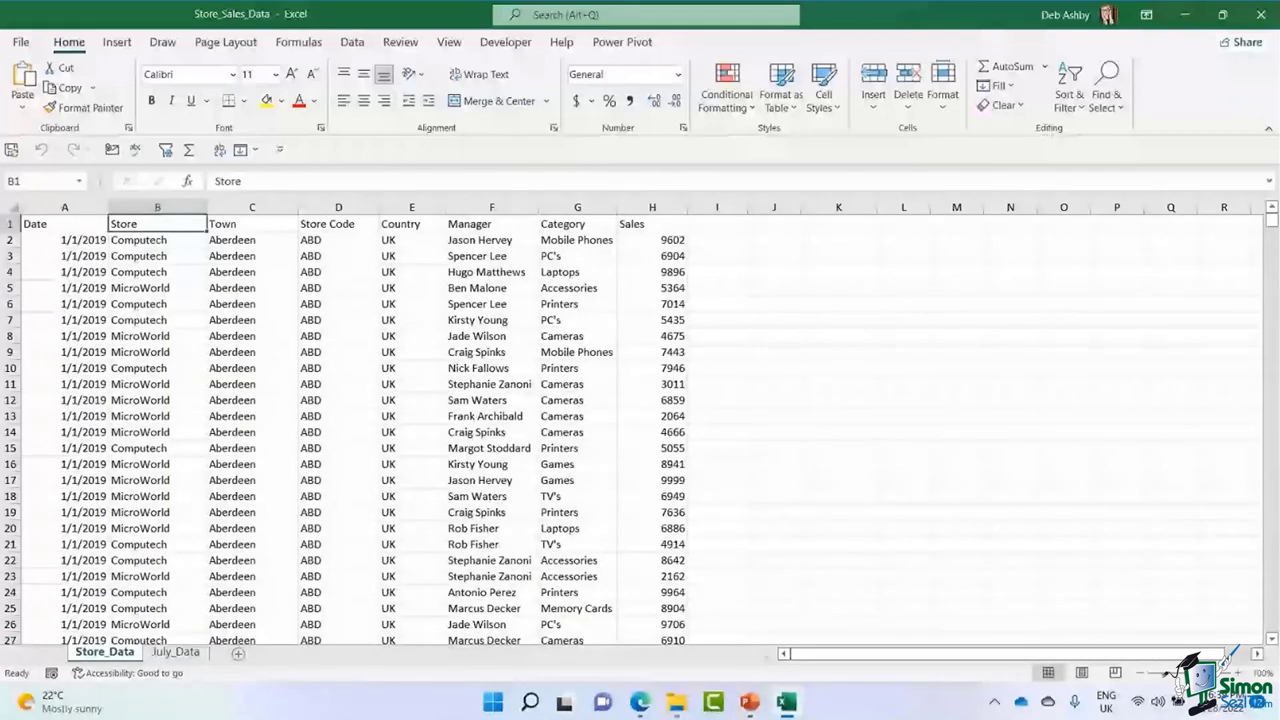
key("ctrl+Left")
key("shift+space")
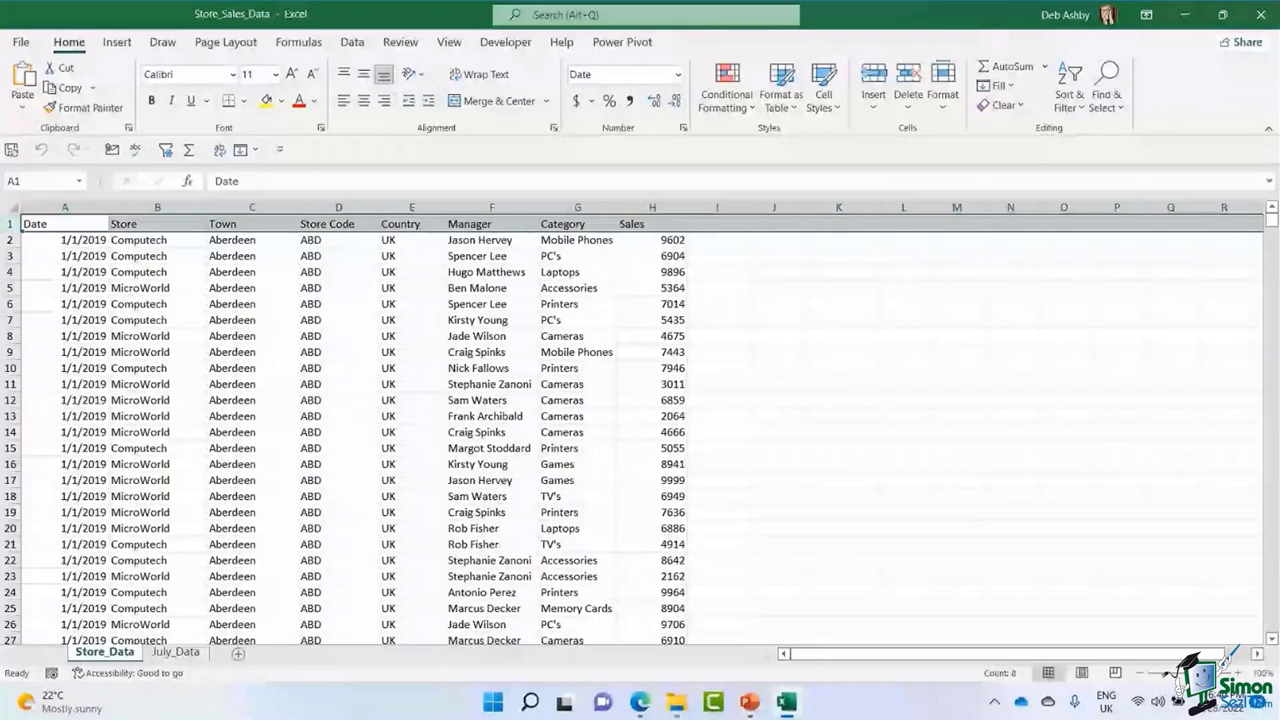
left_click(490, 272)
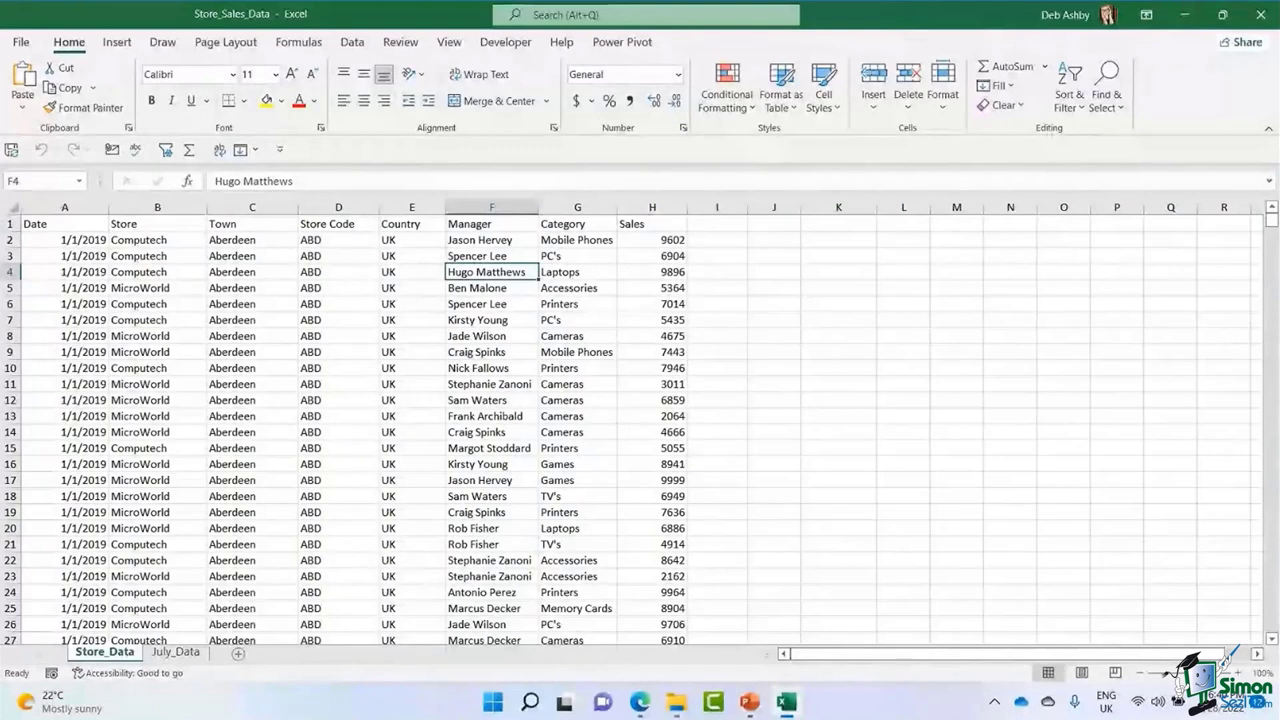
Examine the Country column down to its last rows and return to its header.
left_click(338, 288)
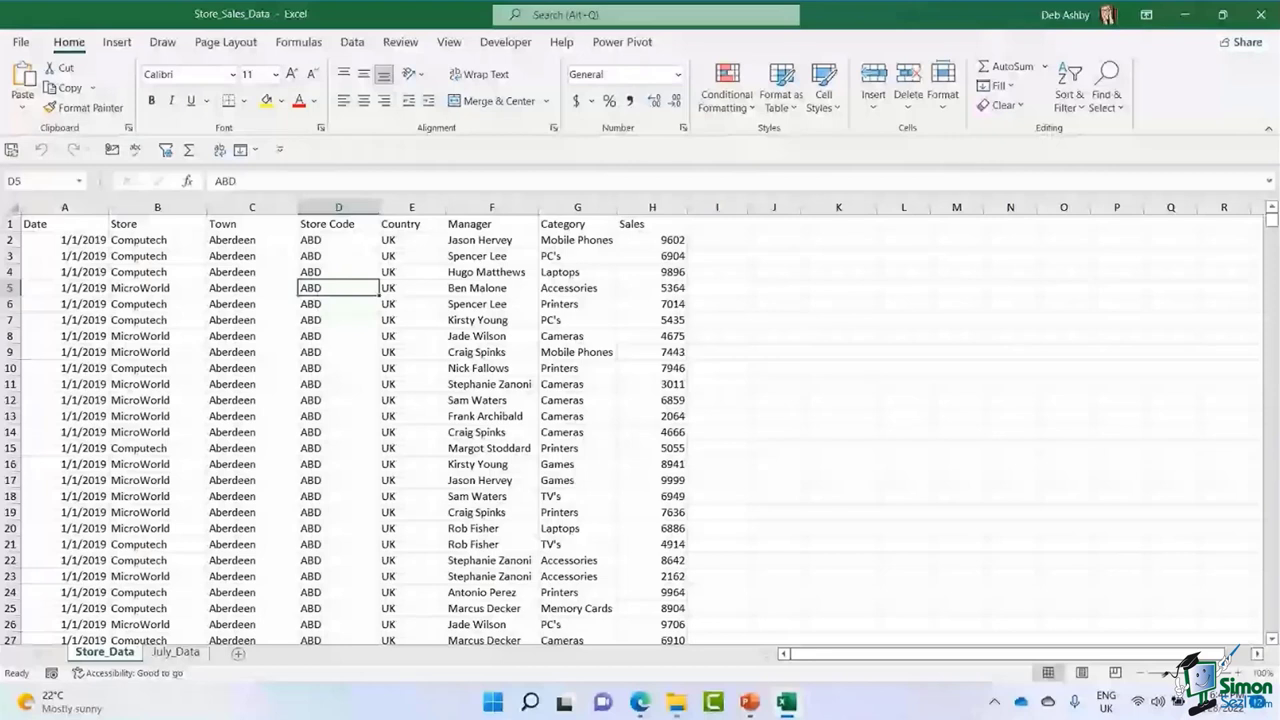
left_click(411, 320)
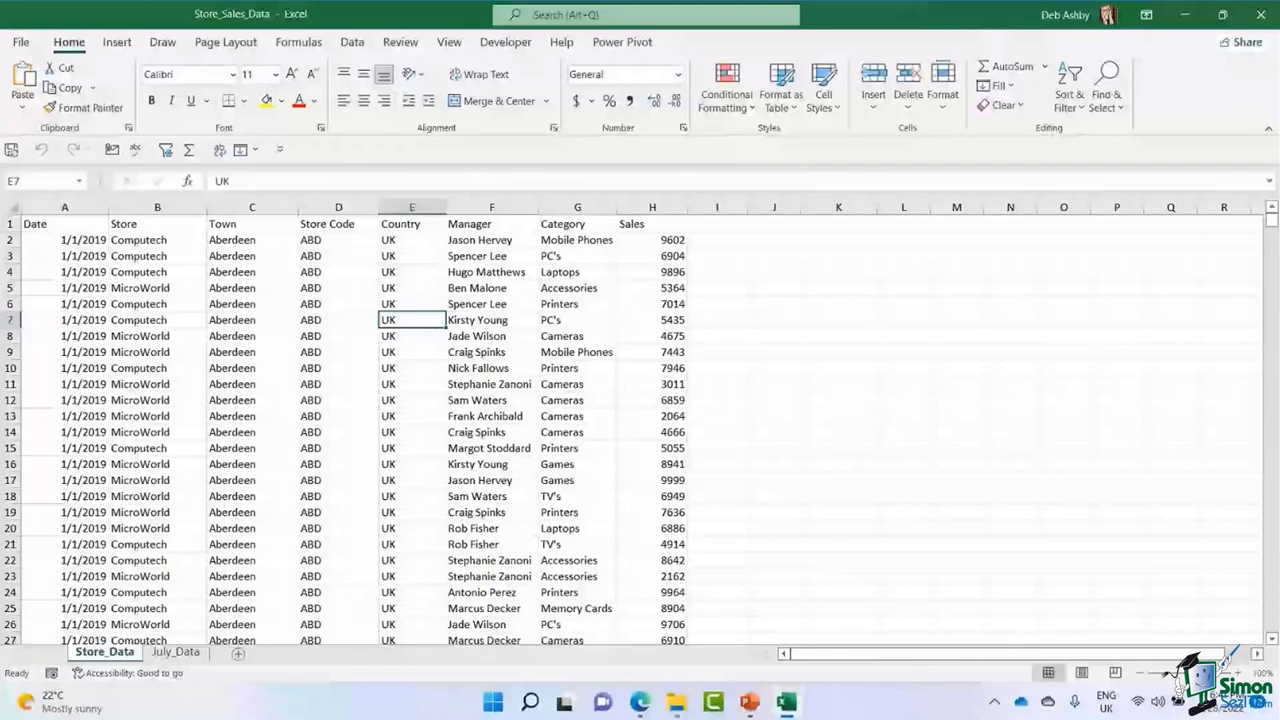
left_click(411, 288)
key("ctrl+Down")
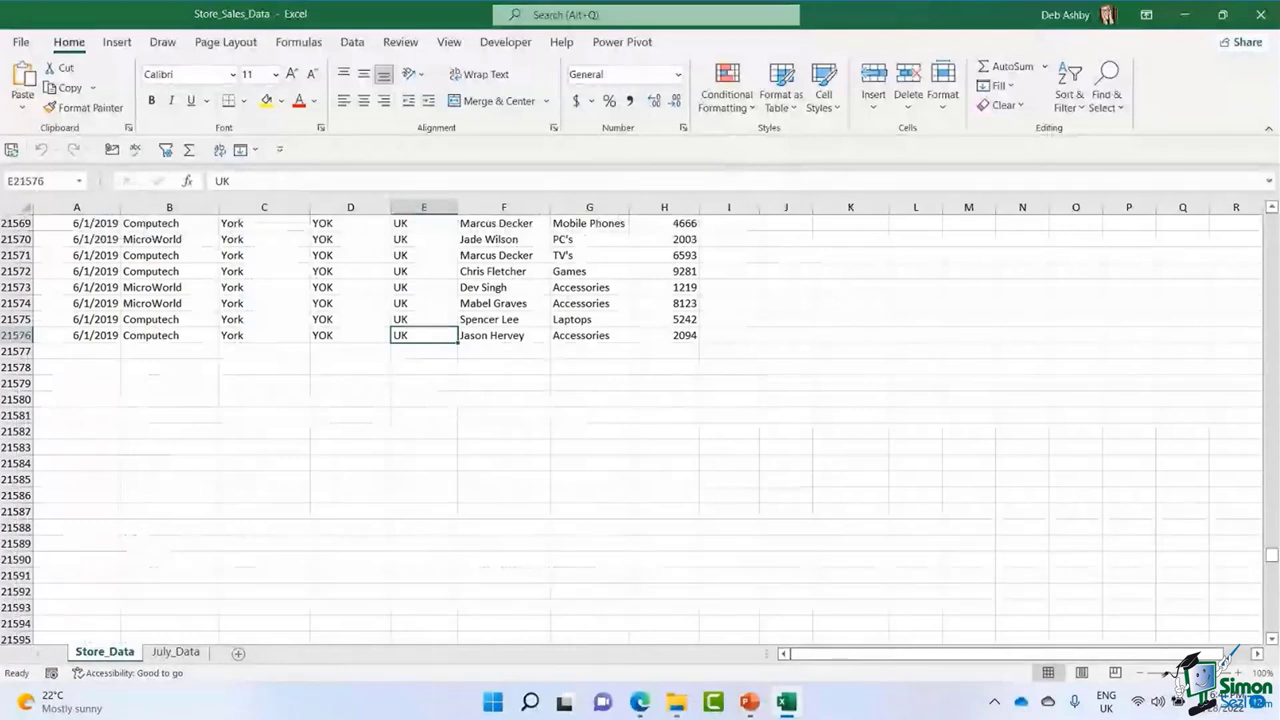
left_click(423, 303)
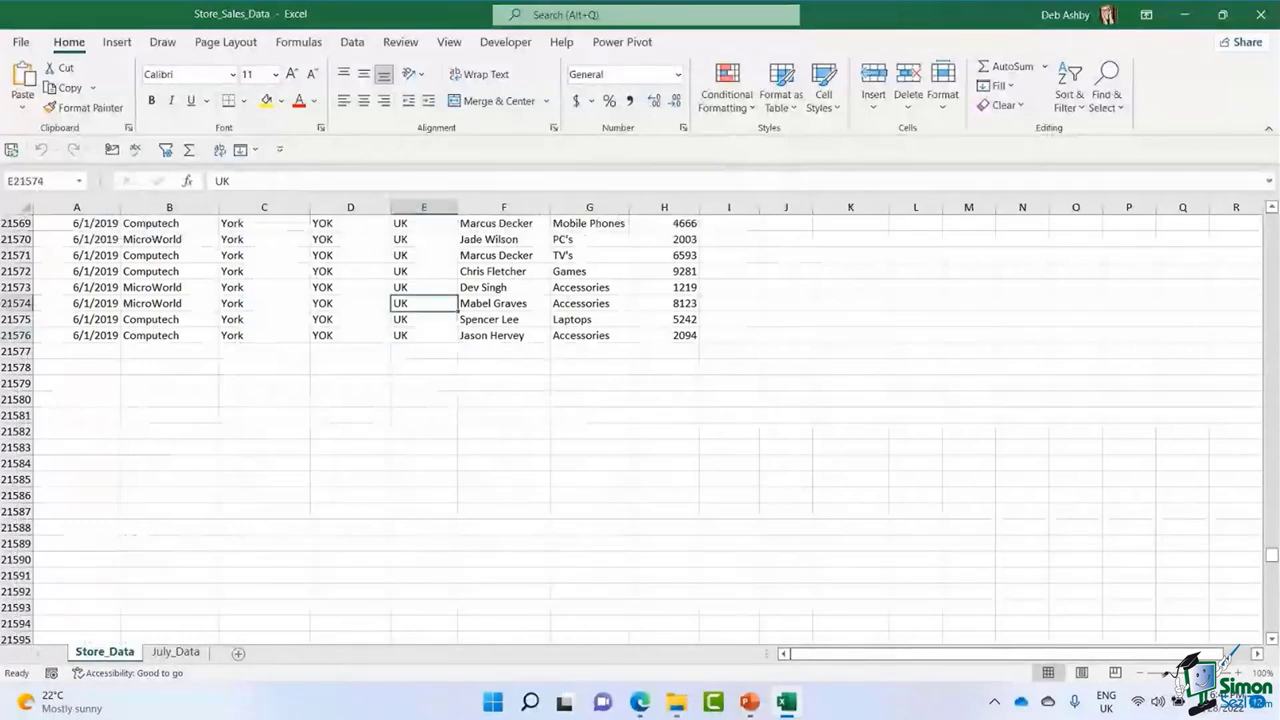
key("ctrl+Up")
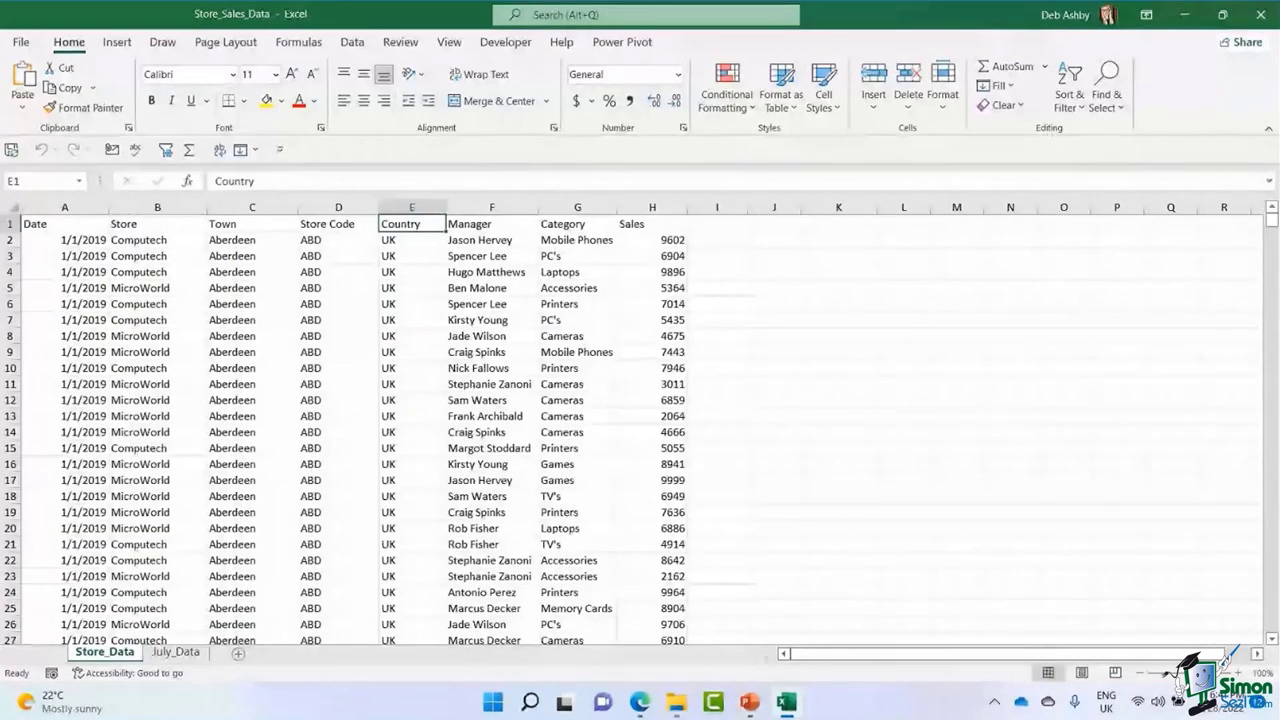
Format the Store_Data range A1:H21576 as an orange banded table with headers.
left_click(338, 320)
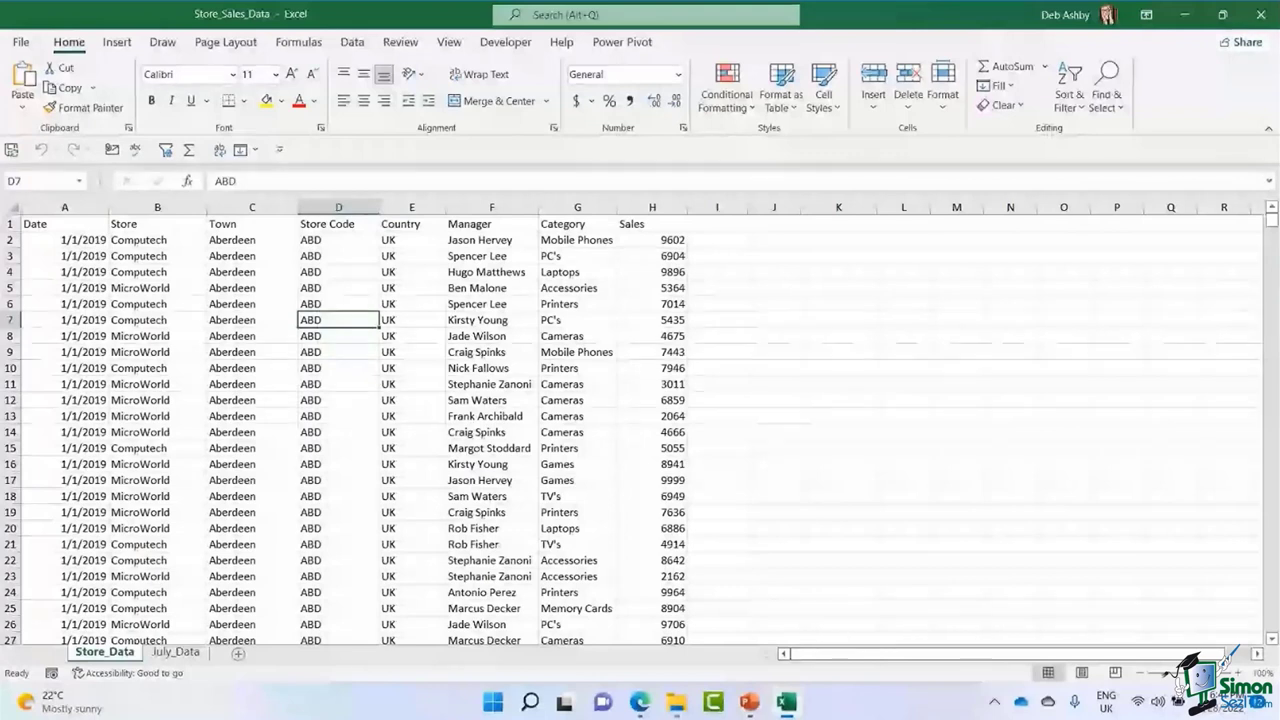
key("Down")
key("Down")
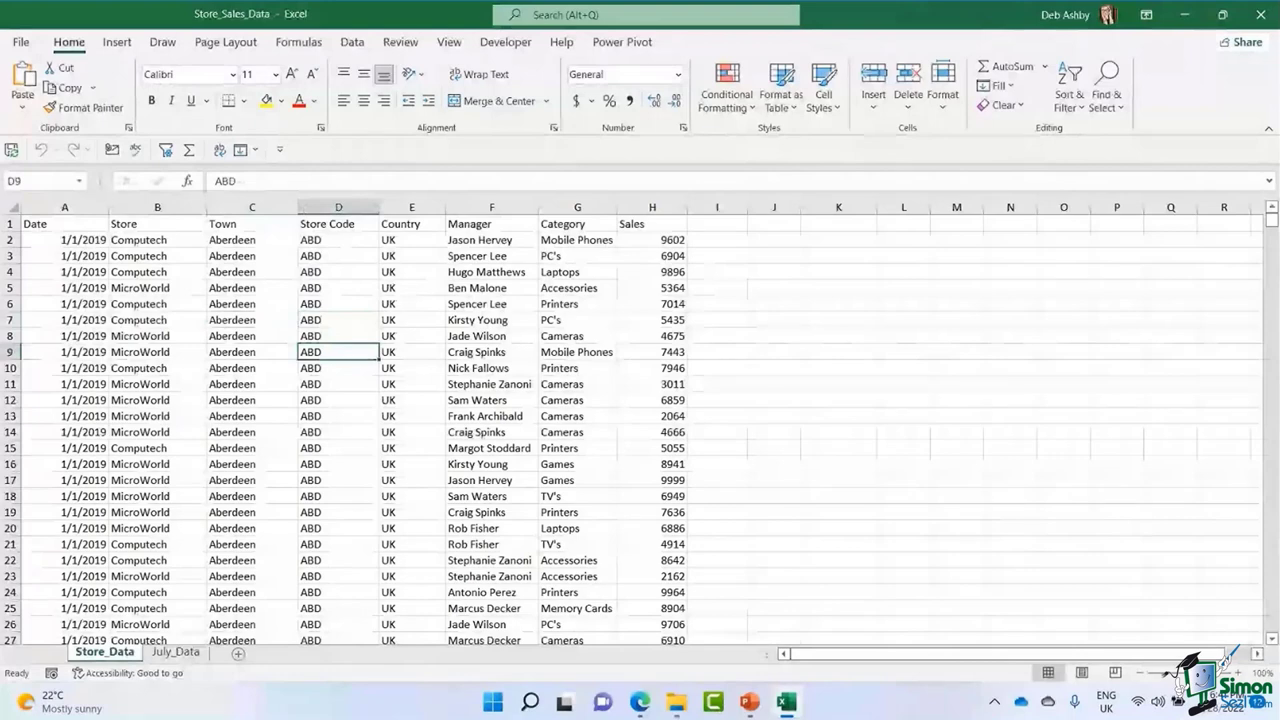
key("ctrl+t")
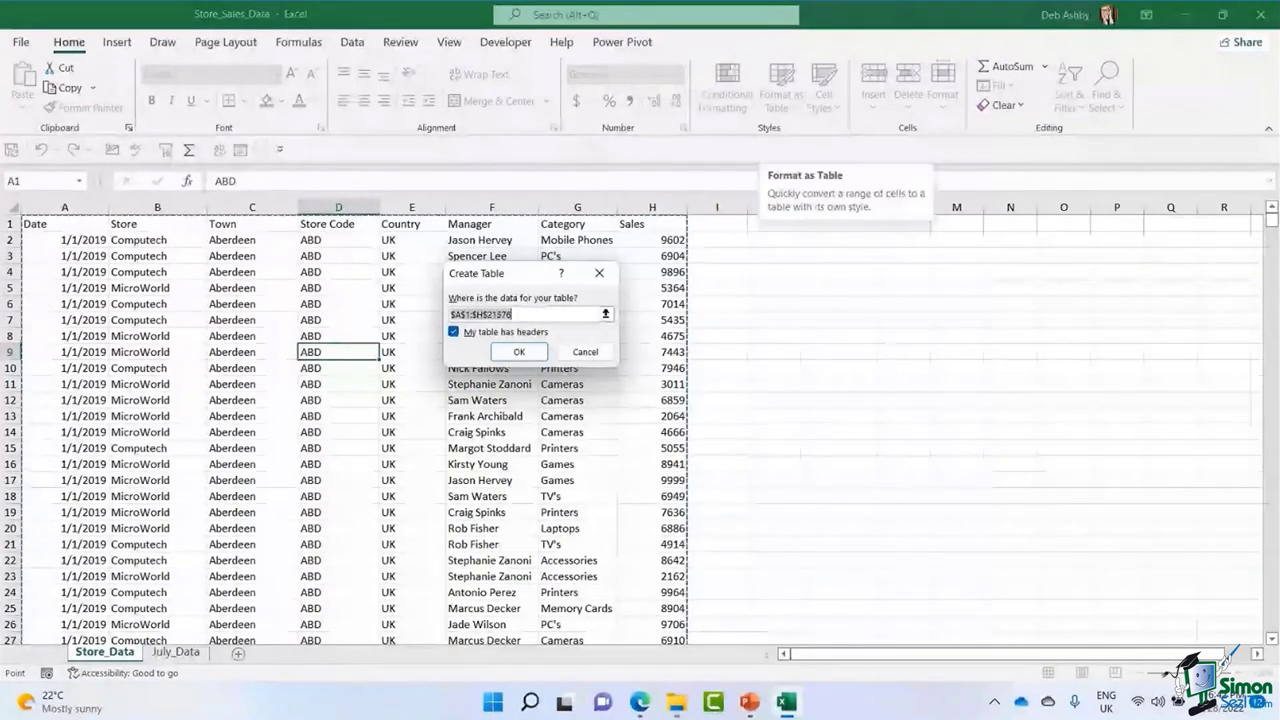
key("Return")
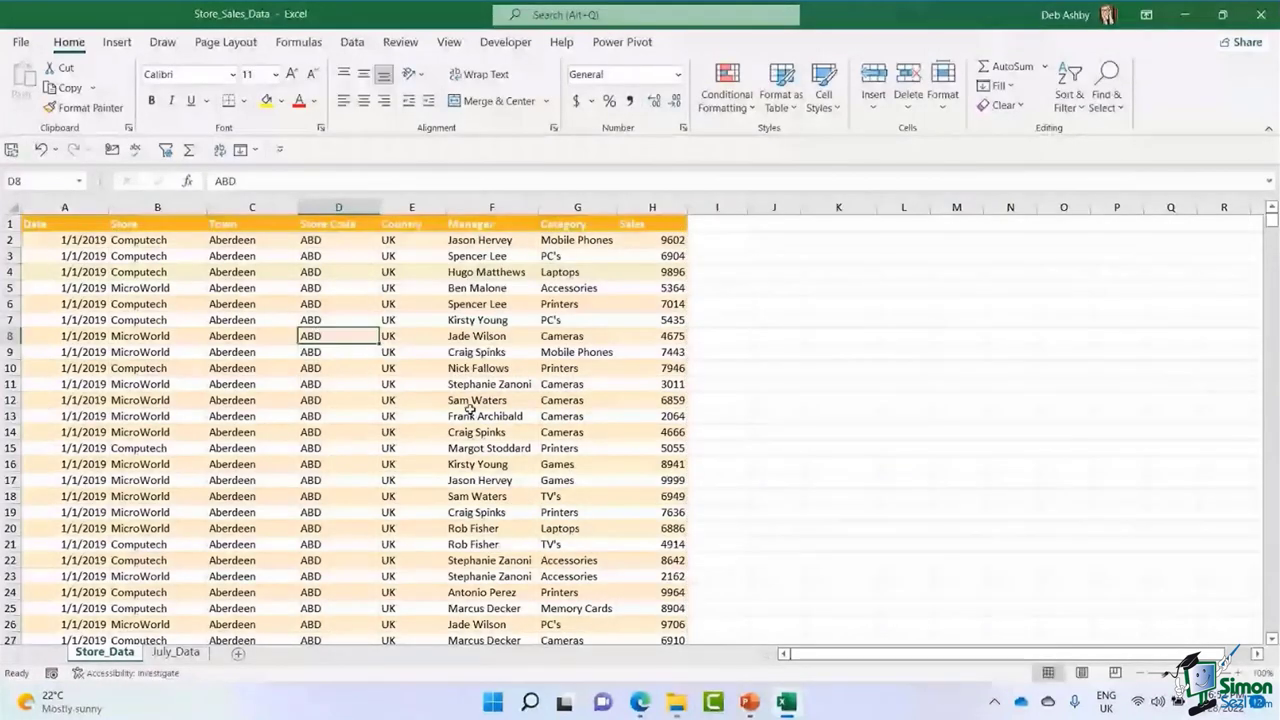
Create a table from the orange-formatted sales range A1:H21576, treating the first row as headers.
key("Up")
key("Up")
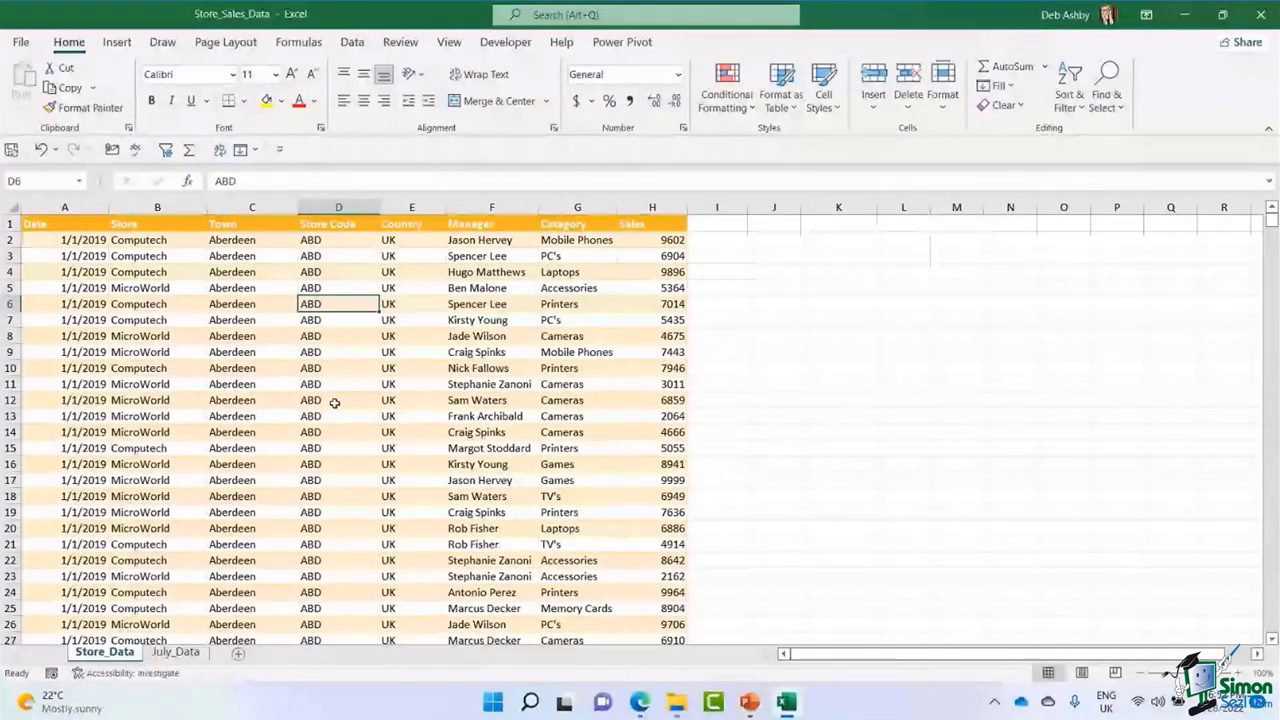
left_click(407, 290)
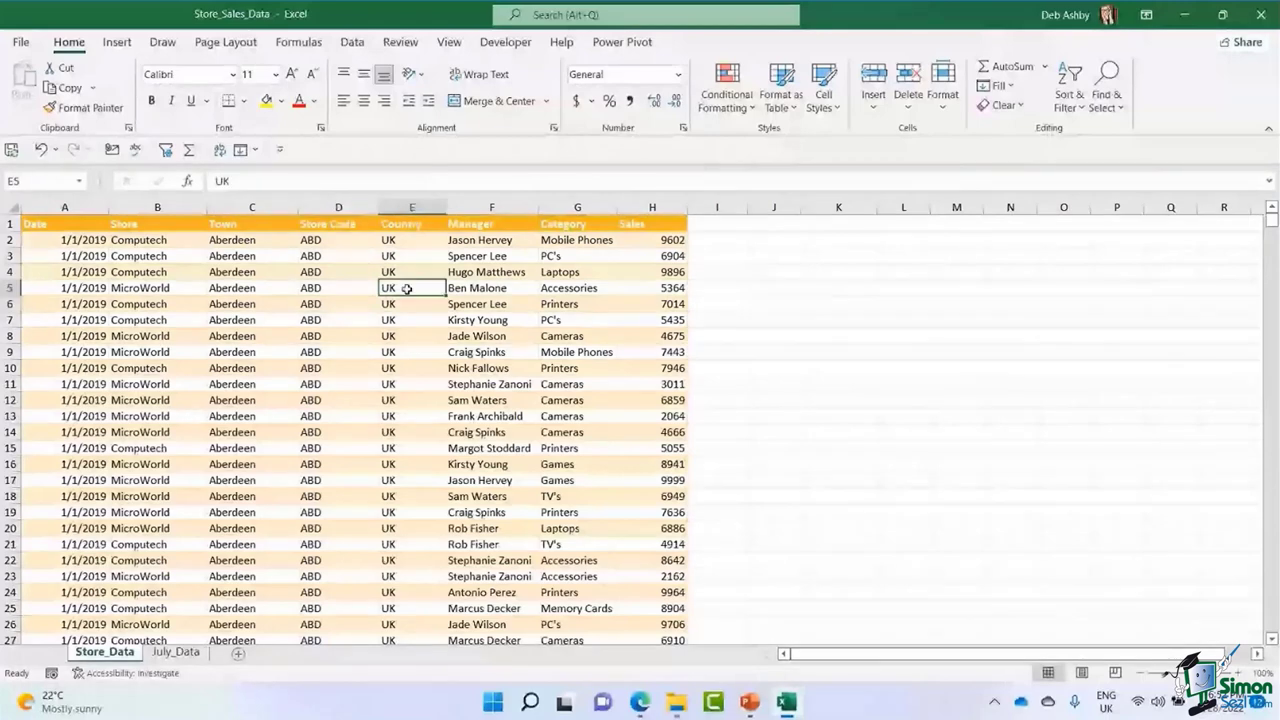
key("ctrl+t")
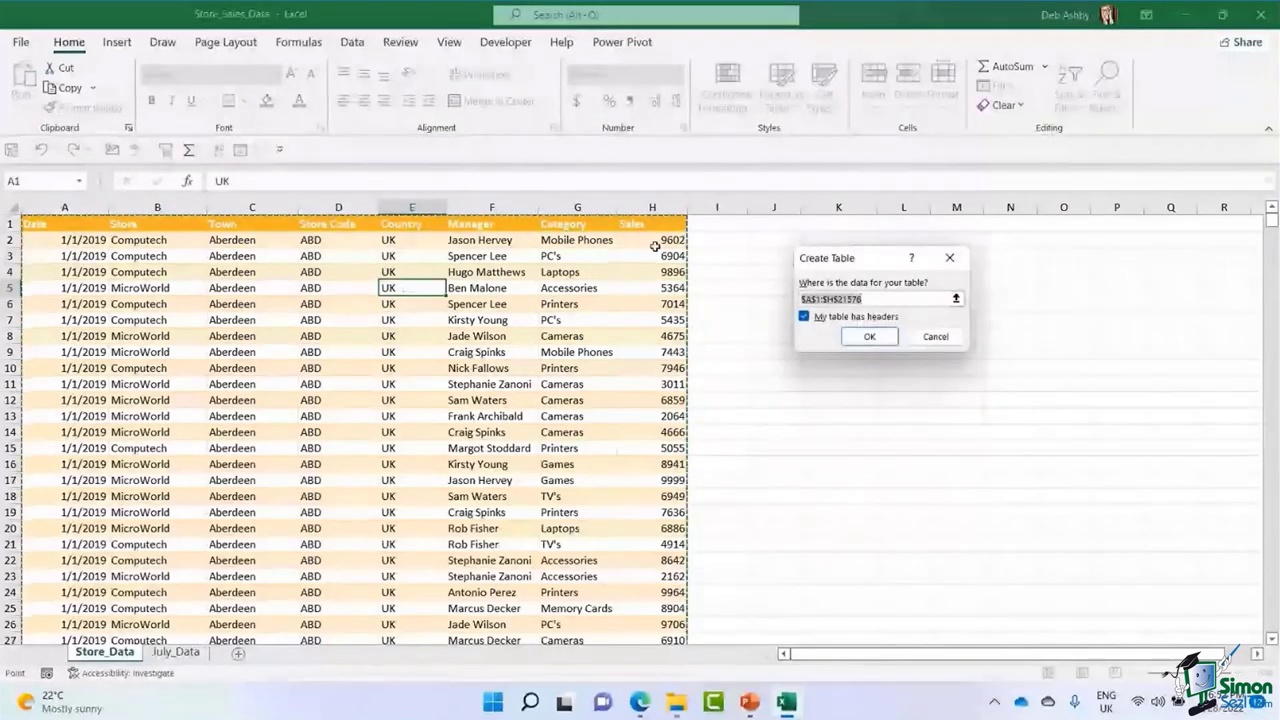
left_click(870, 337)
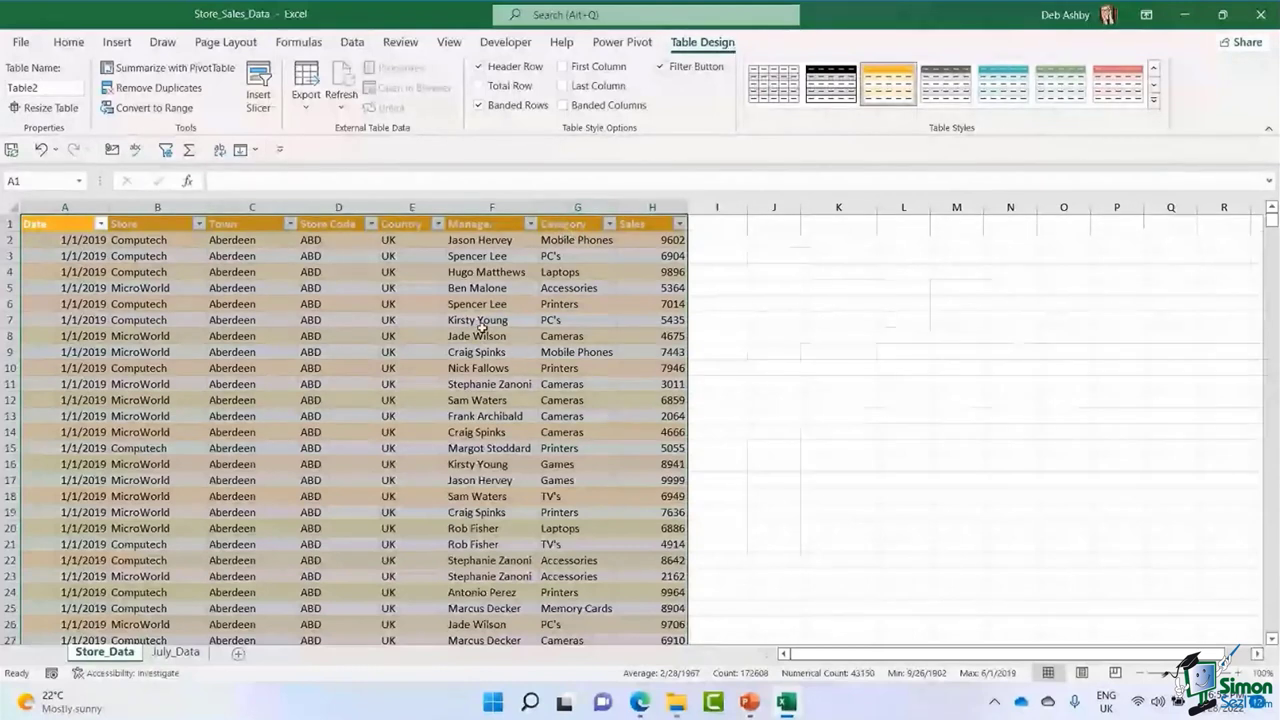
left_click(481, 322)
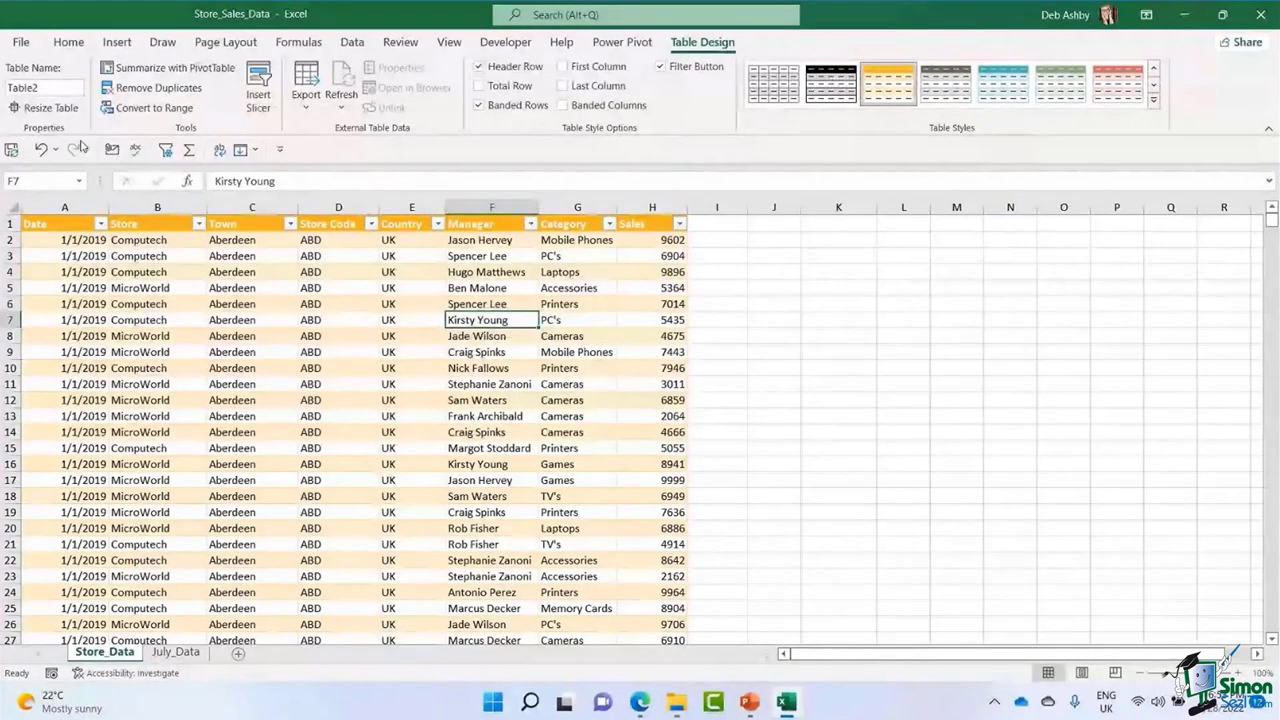
Rename the table on the Store_Data sheet to SalesData.
left_click(46, 86)
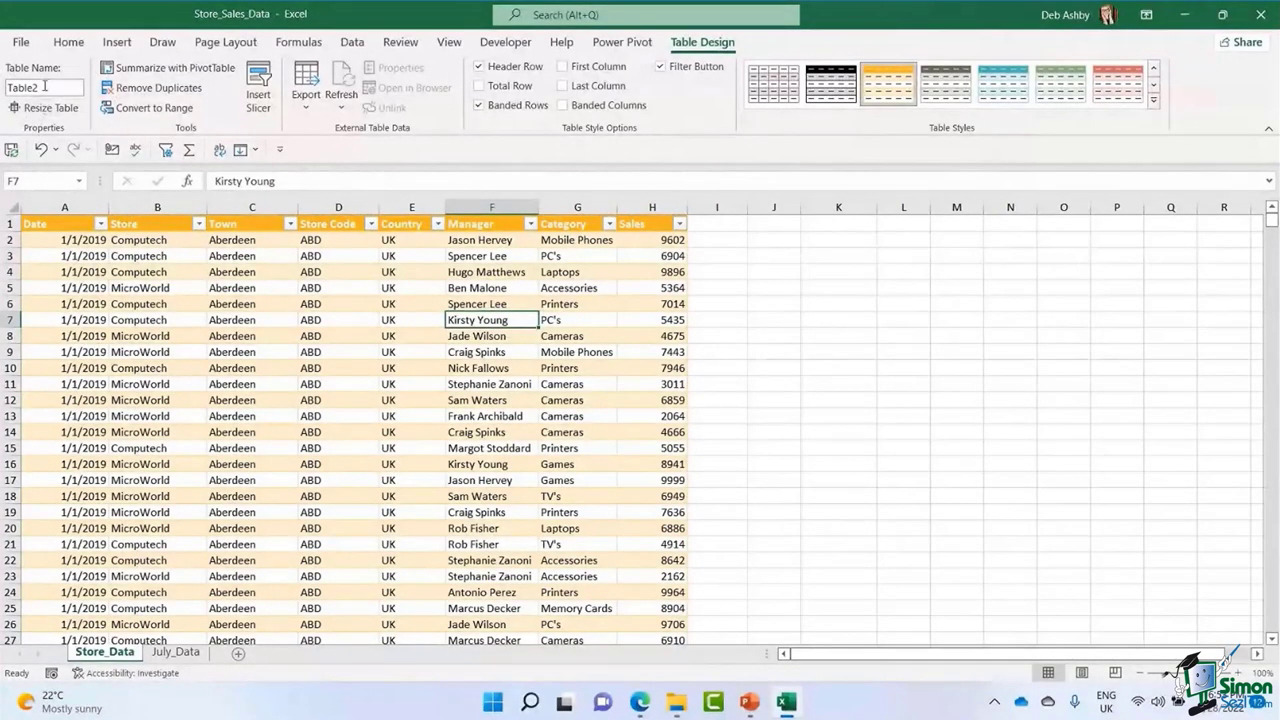
type("SalesData")
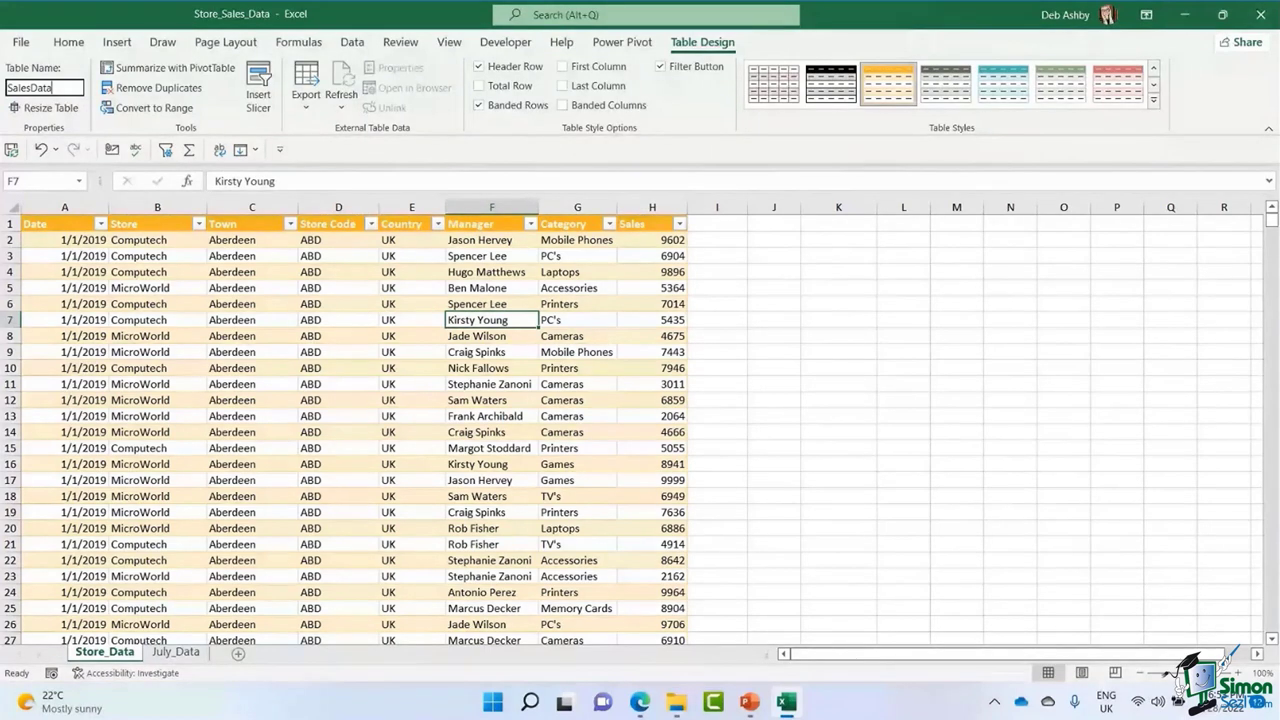
key("Return")
left_click(388, 321)
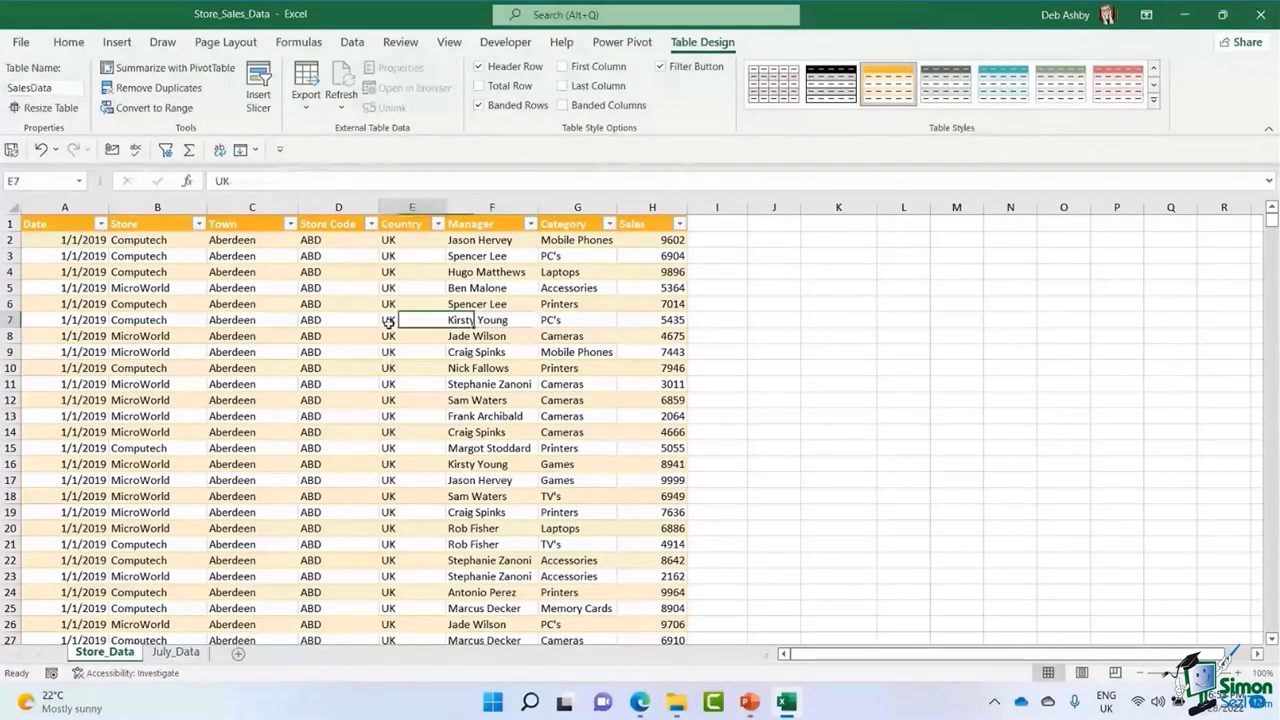
Create a PivotTable from the SalesData table on a new worksheet.
left_click(313, 336)
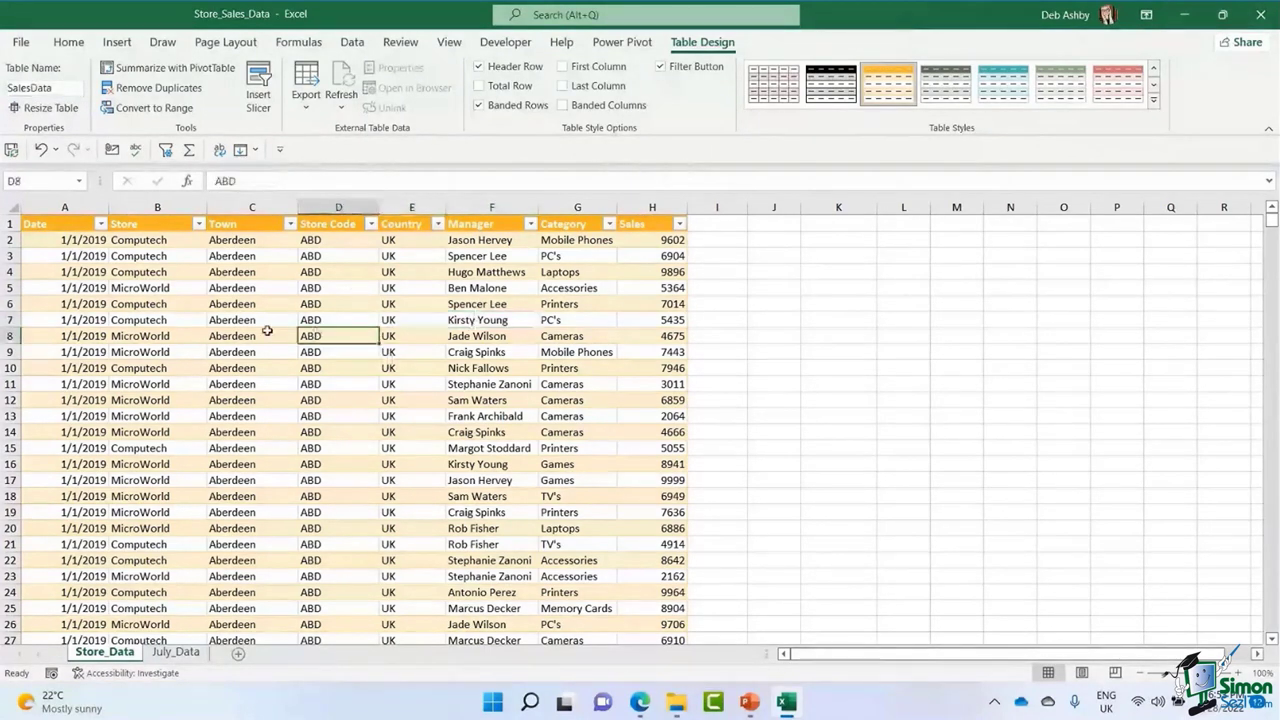
left_click(263, 334)
left_click(420, 354)
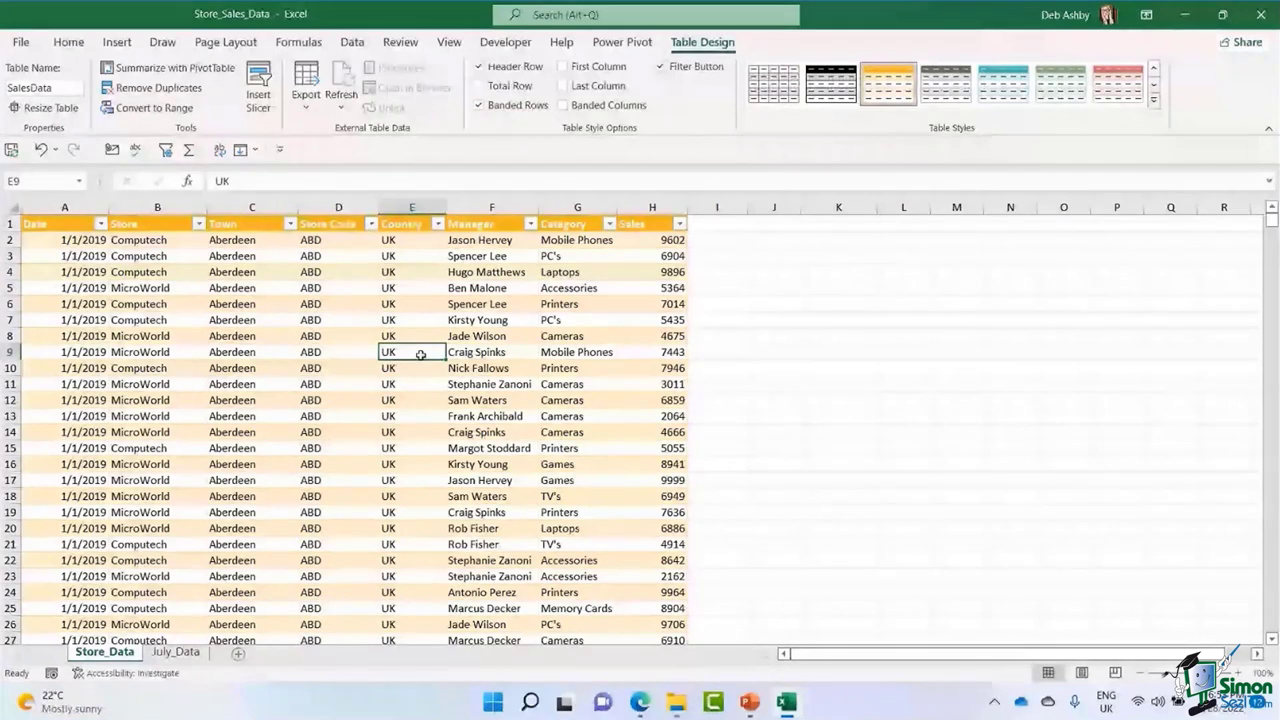
left_click(117, 42)
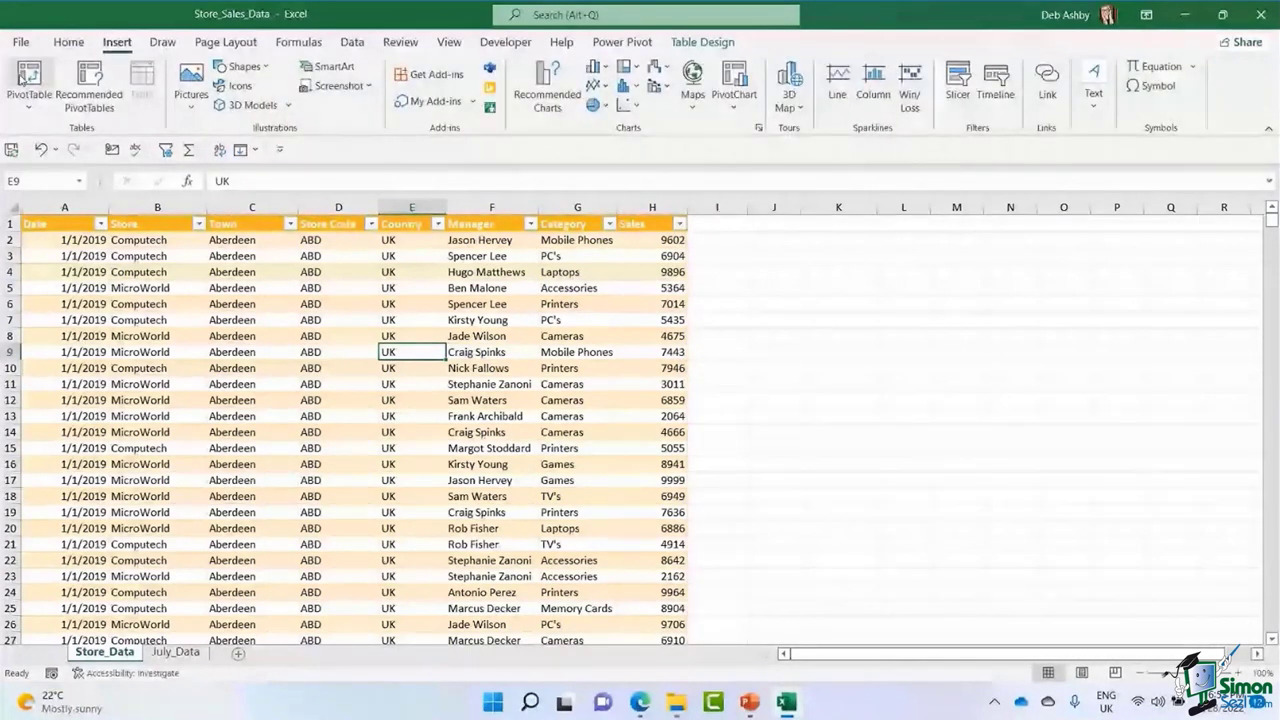
left_click(480, 321)
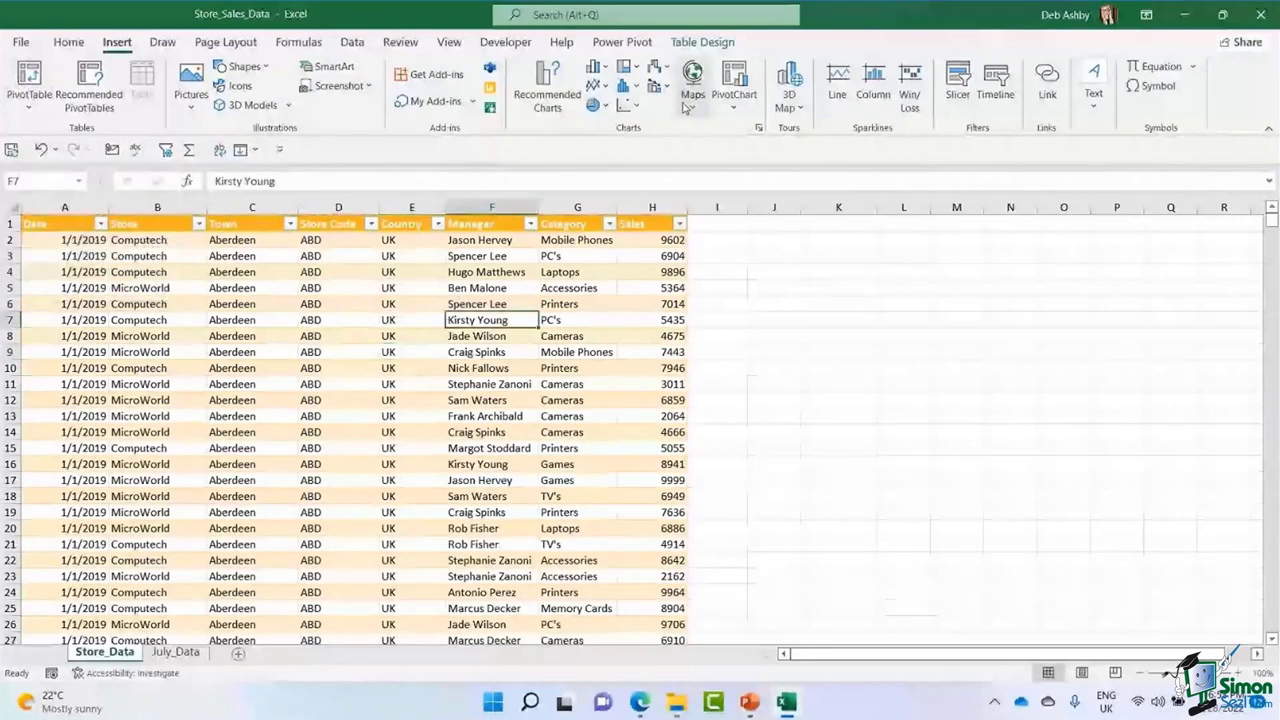
left_click(687, 43)
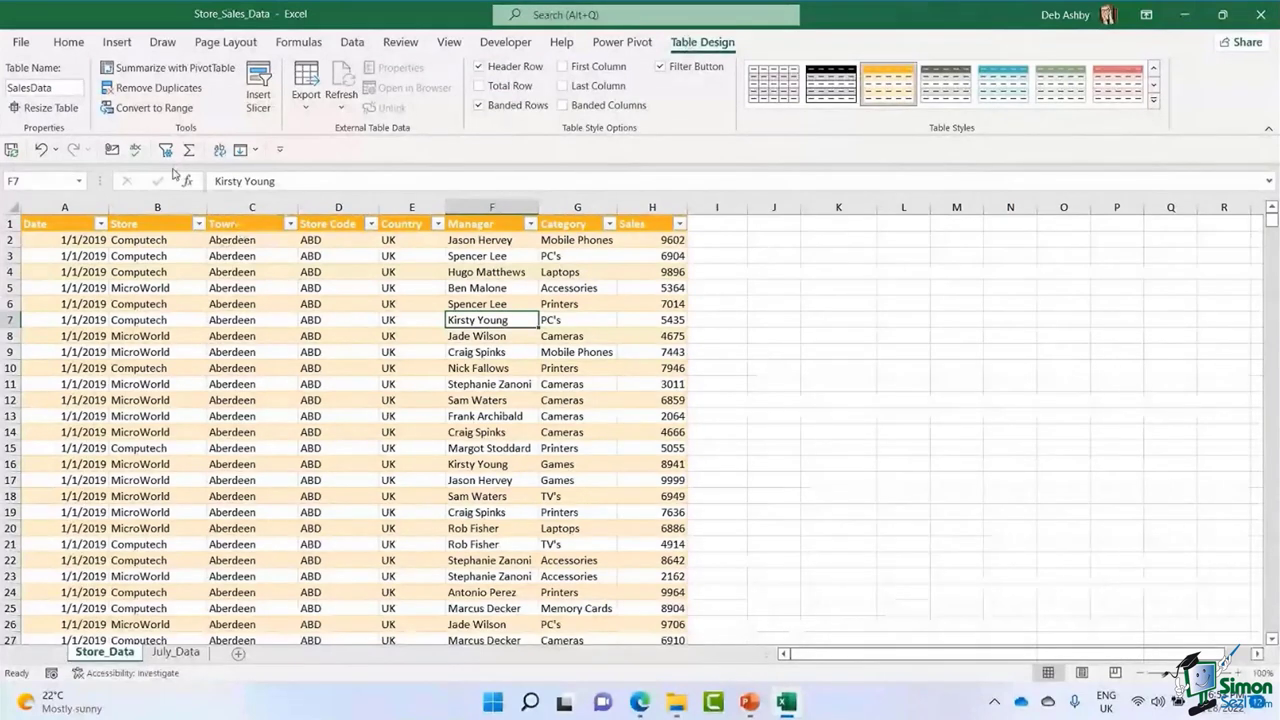
left_click(155, 68)
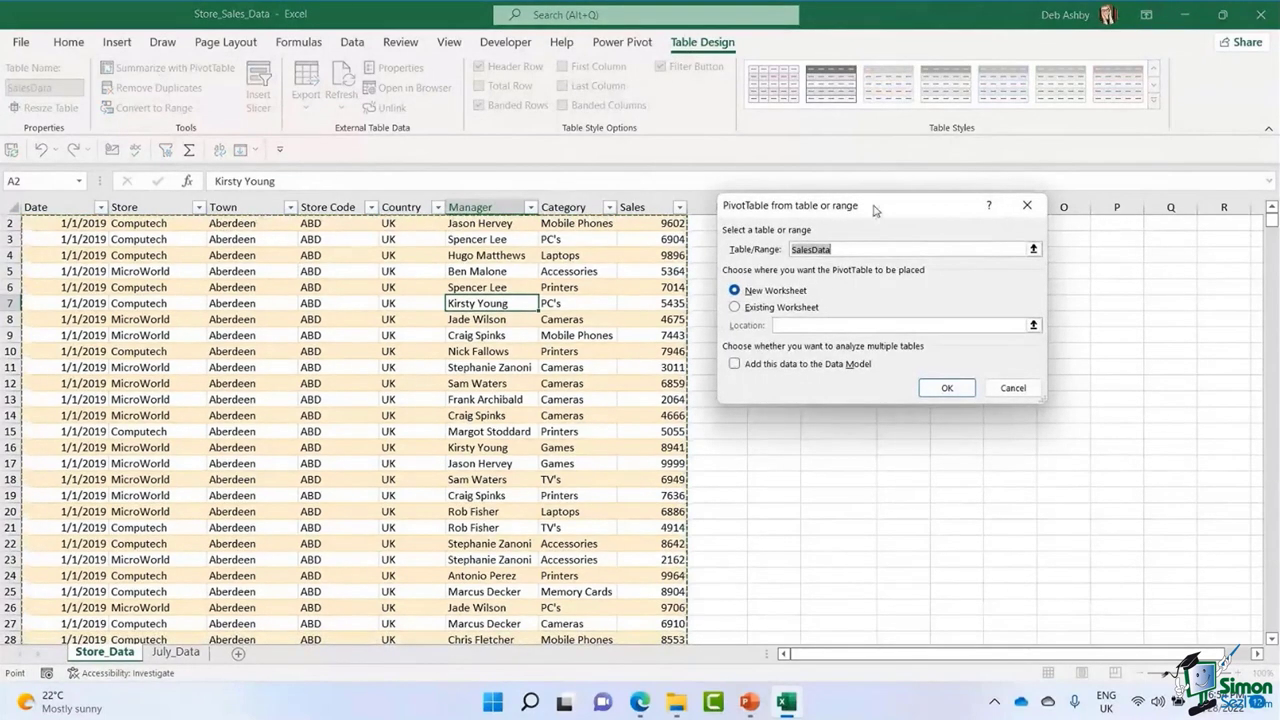
left_click_drag(878, 210, 650, 215)
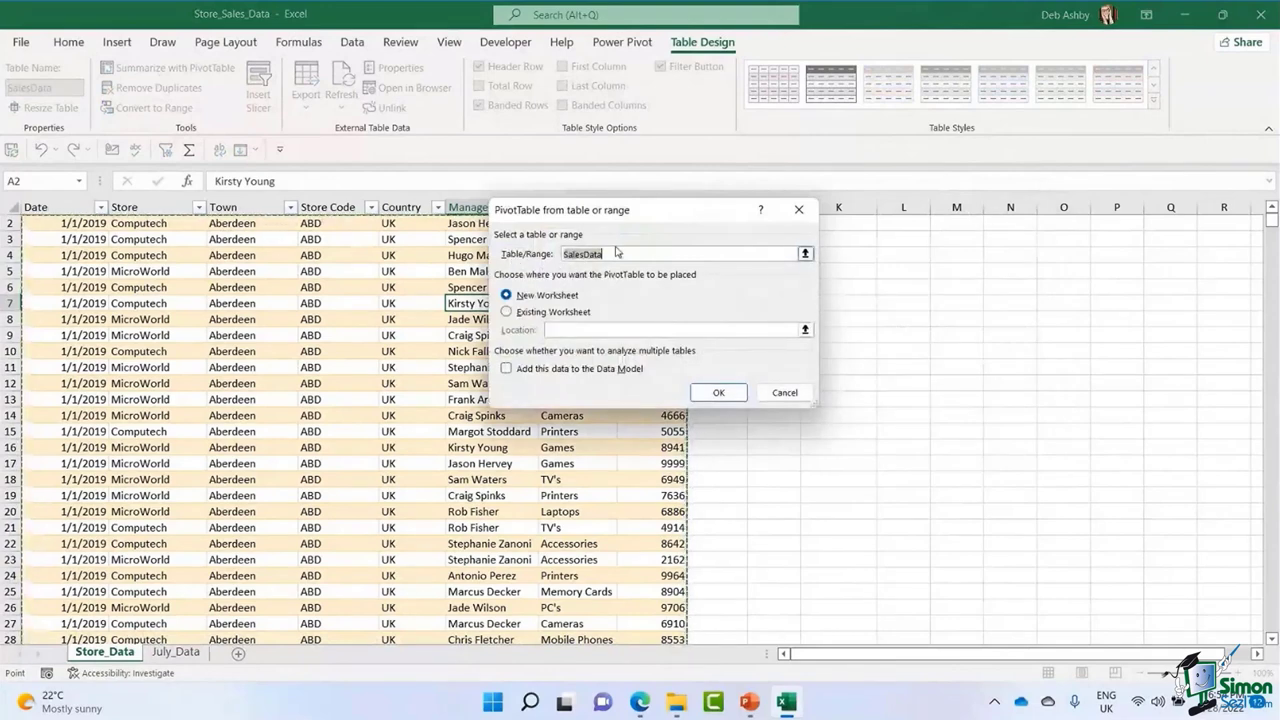
left_click_drag(638, 212, 794, 231)
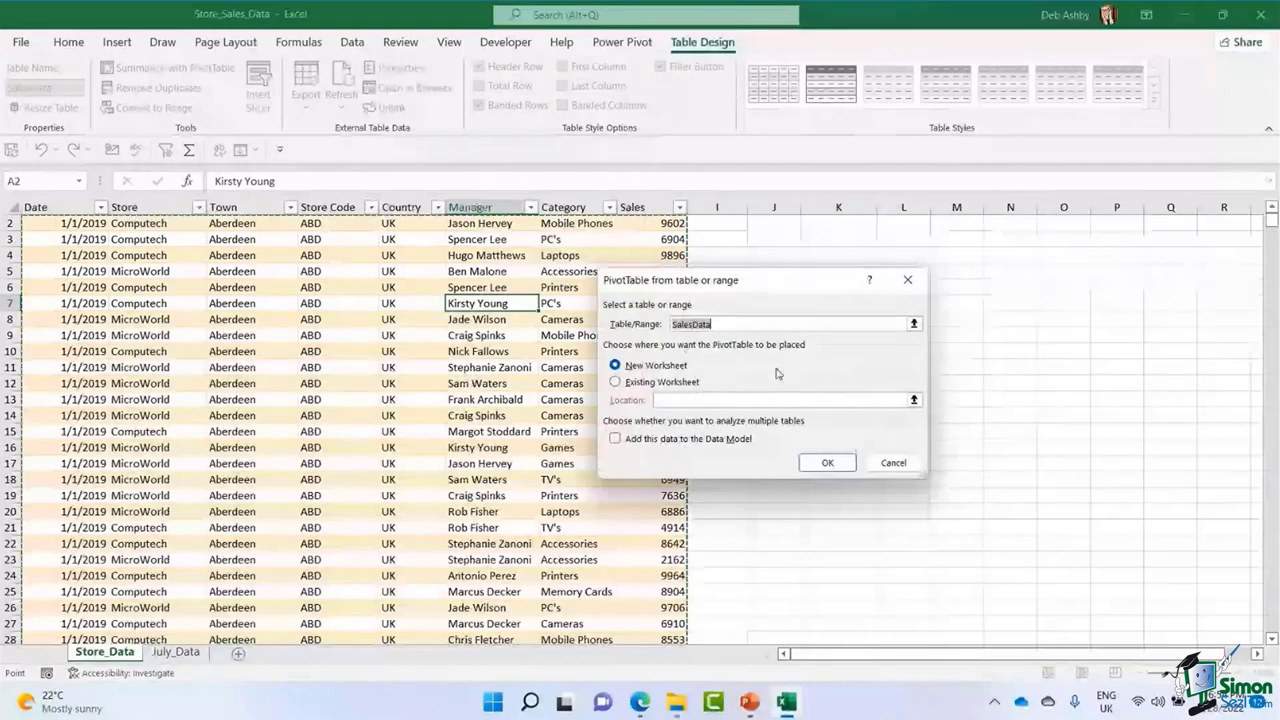
left_click(826, 465)
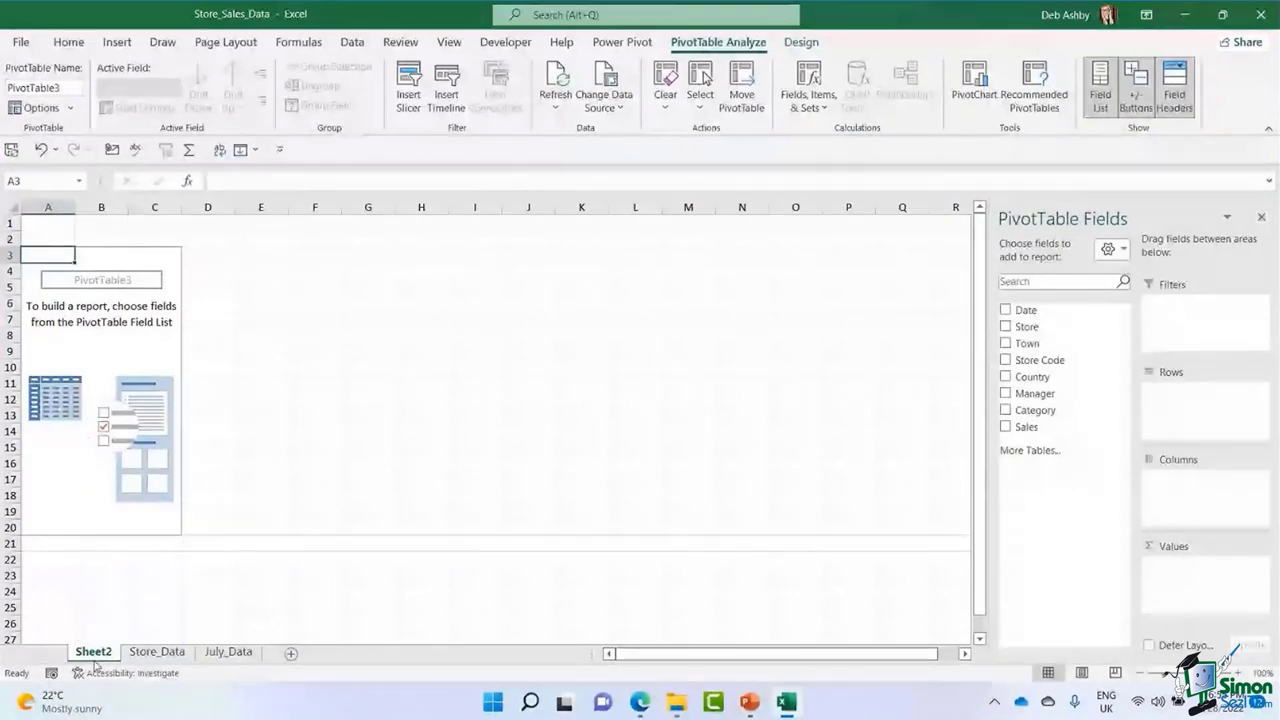
Change the PivotTable Fields layout to Fields Section and Areas Section Stacked and look through the whole field list.
left_click(92, 363)
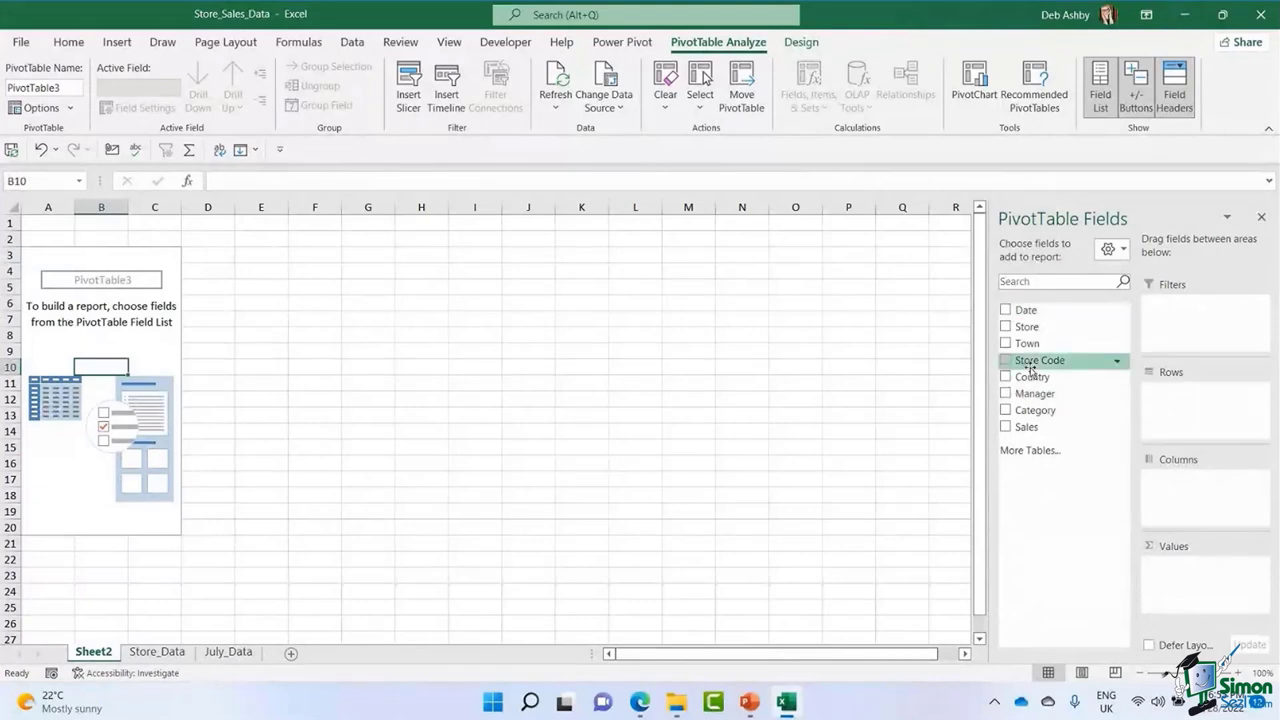
left_click(1125, 249)
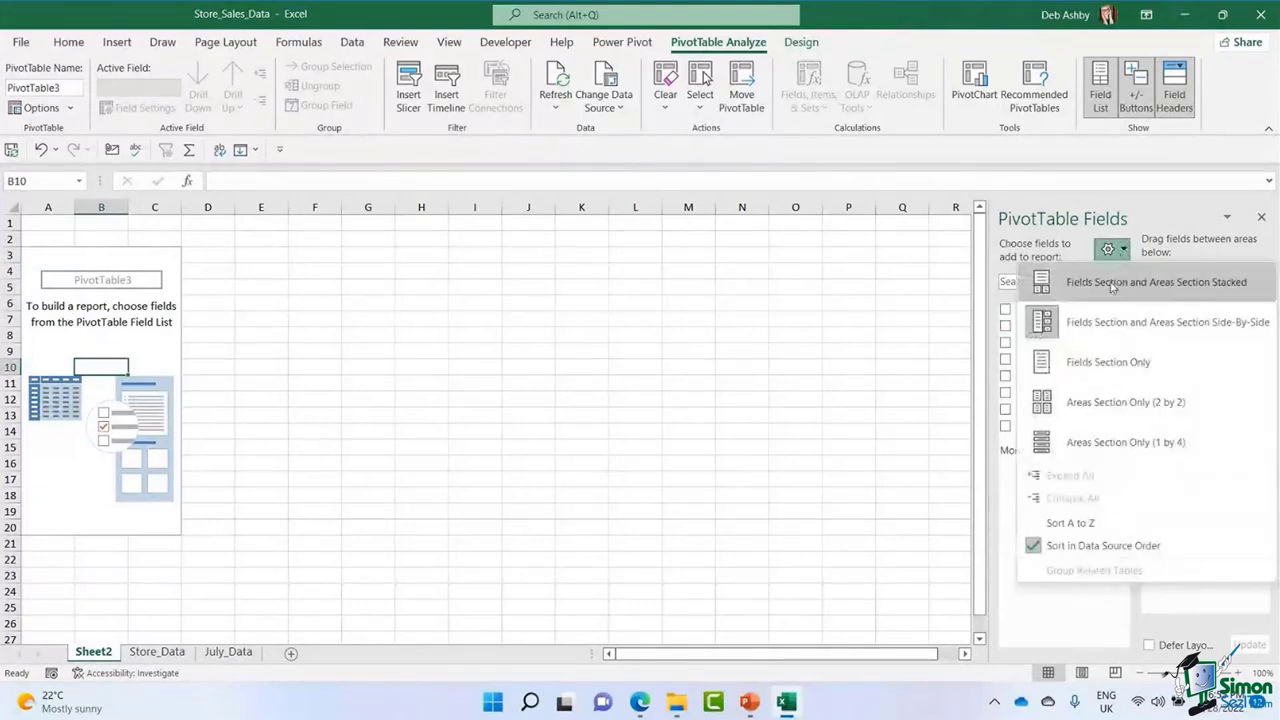
left_click(1112, 285)
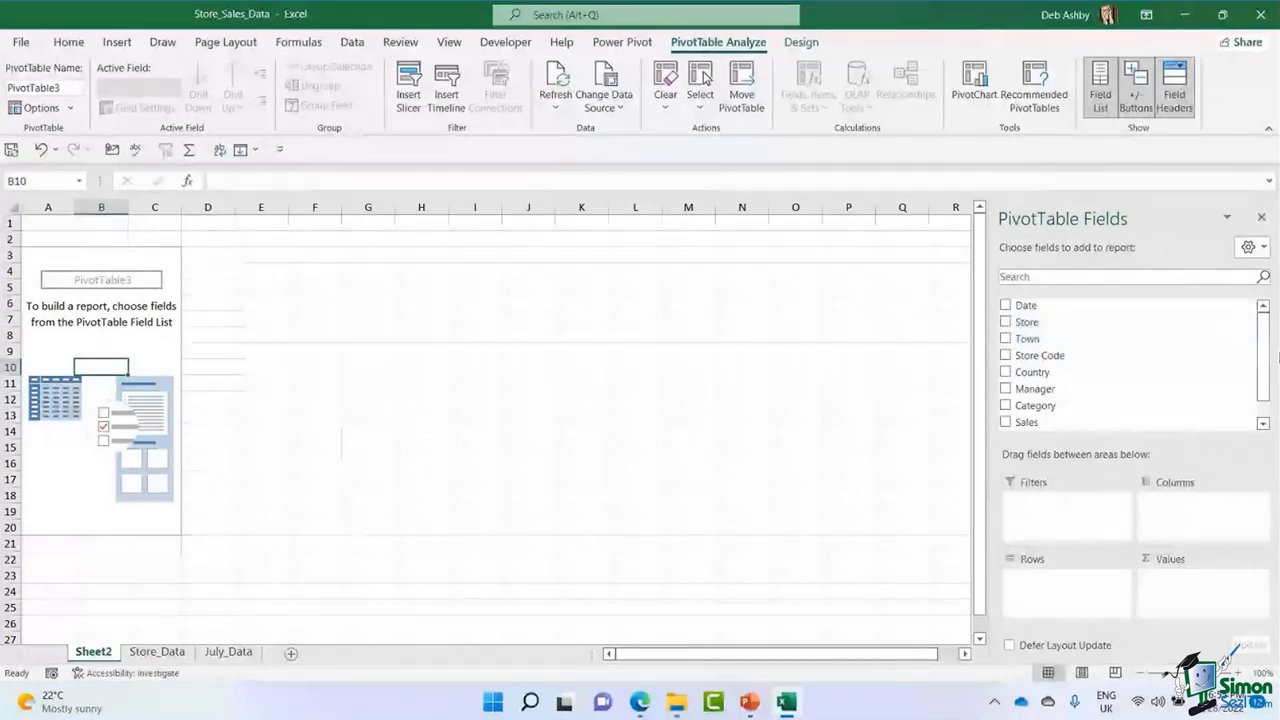
scroll(1262, 370, "down", 1)
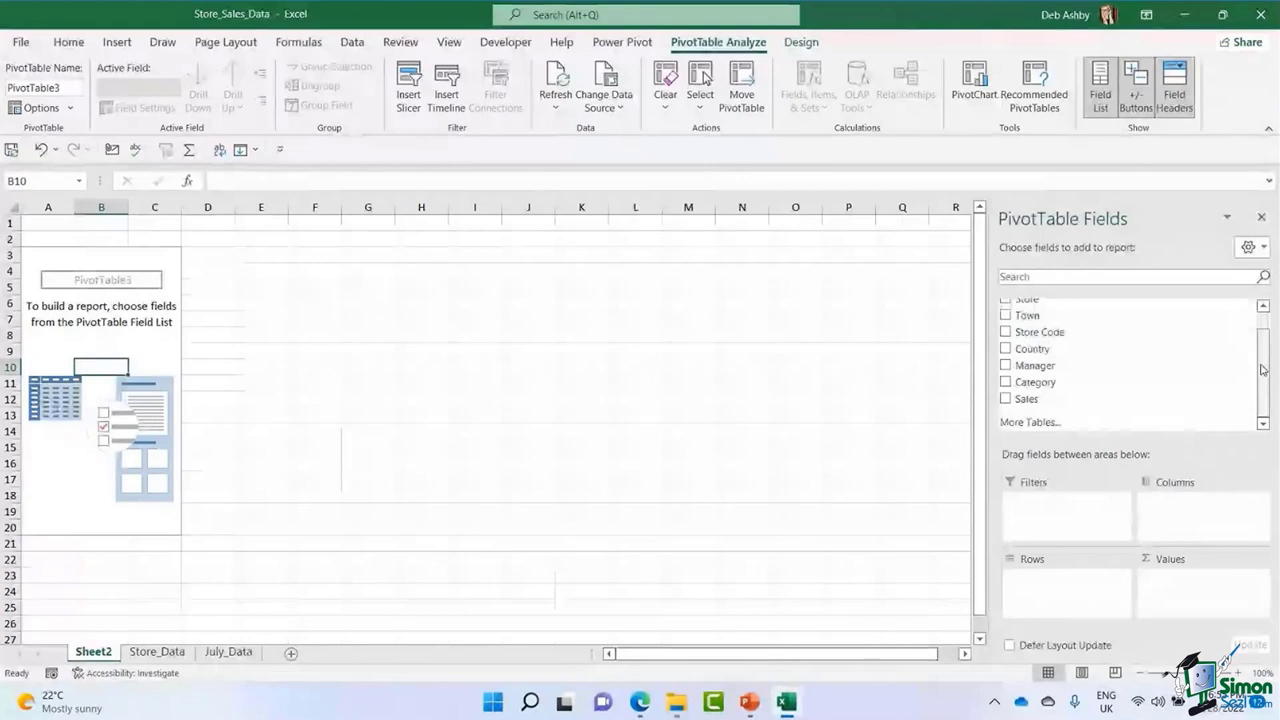
scroll(1262, 370, "up", 1)
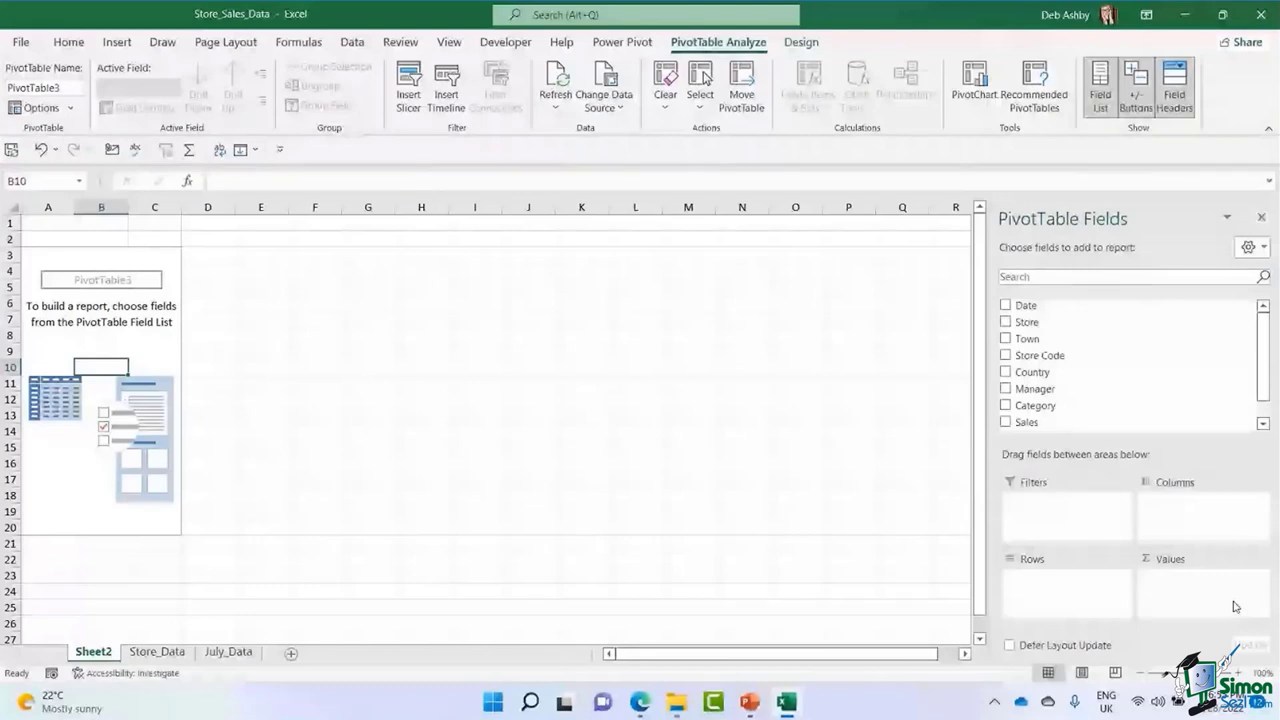
Compare the PivotTable field names with the column headers on the Store_Data sheet and return to Sheet2.
left_click_drag(1038, 360, 1038, 364)
left_click(157, 651)
left_click(308, 444)
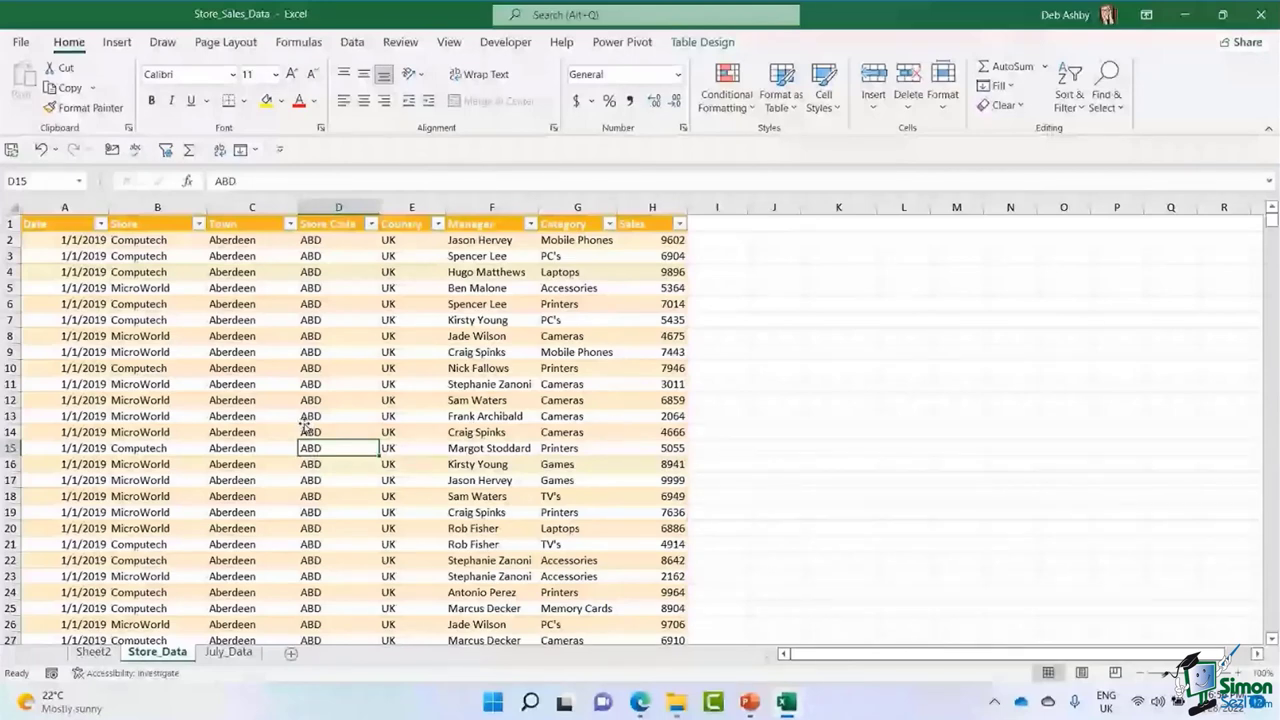
key("ctrl+Page_Up")
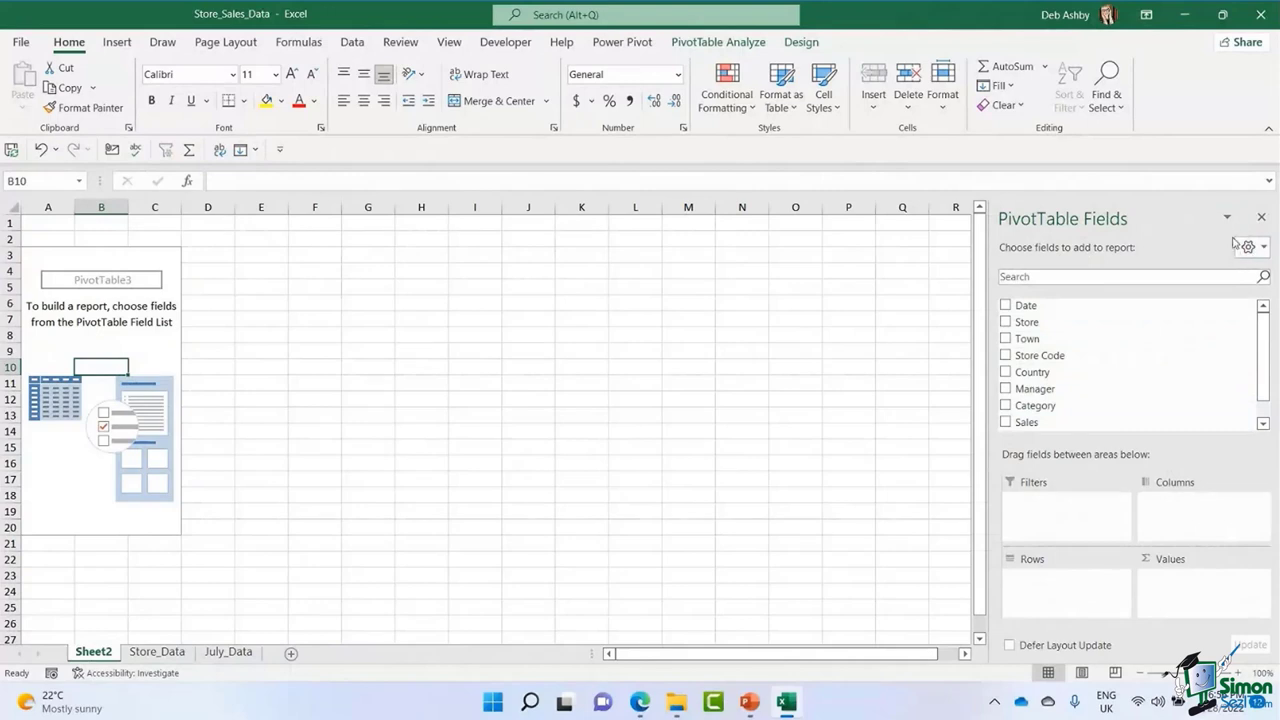
Set the PivotTable Fields layout to Fields Section and Areas Section Side-By-Side.
left_click(1264, 247)
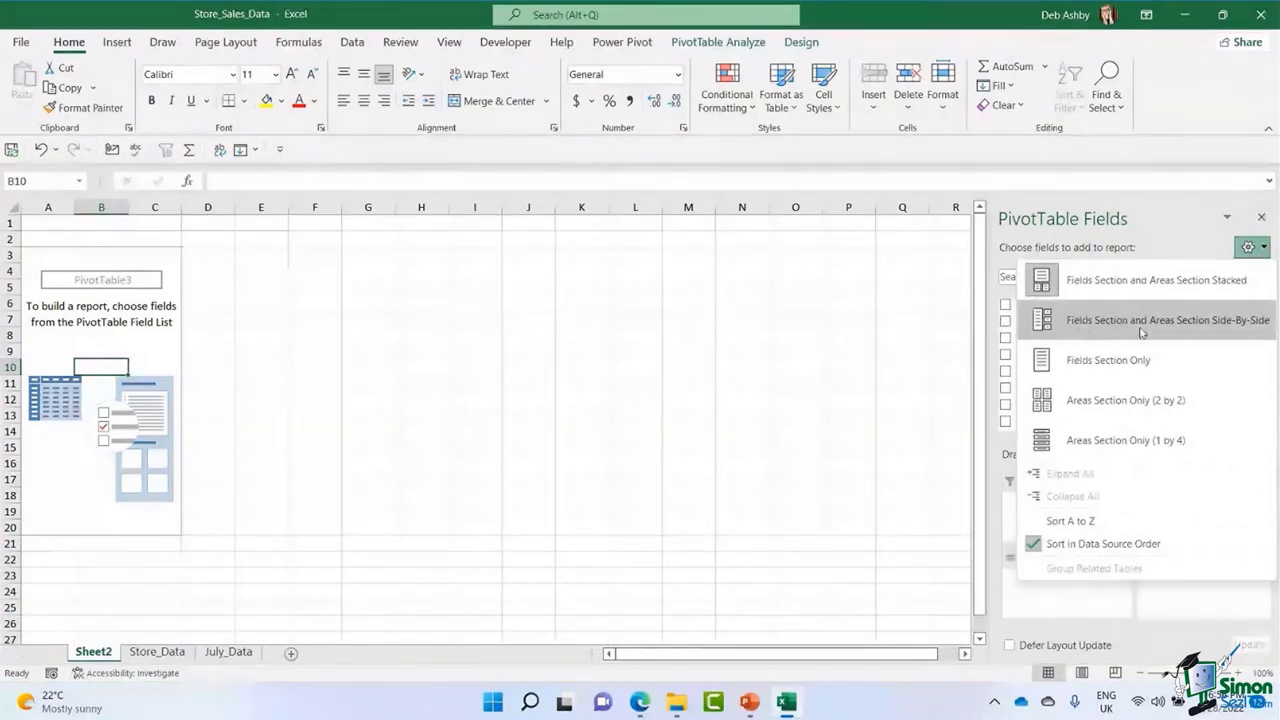
left_click(1235, 322)
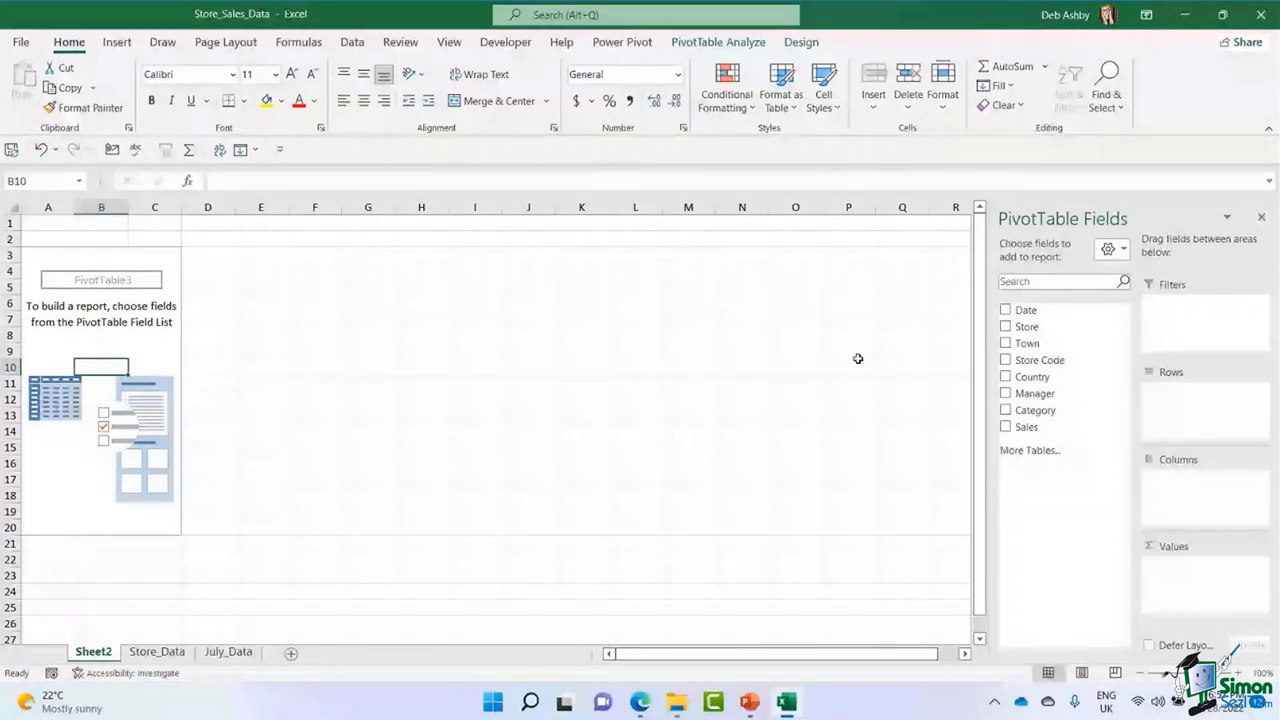
Switch to the LiveWebinar browser window to check the chat, and return to the Store_Sales_Data workbook in Excel.
left_click(639, 702)
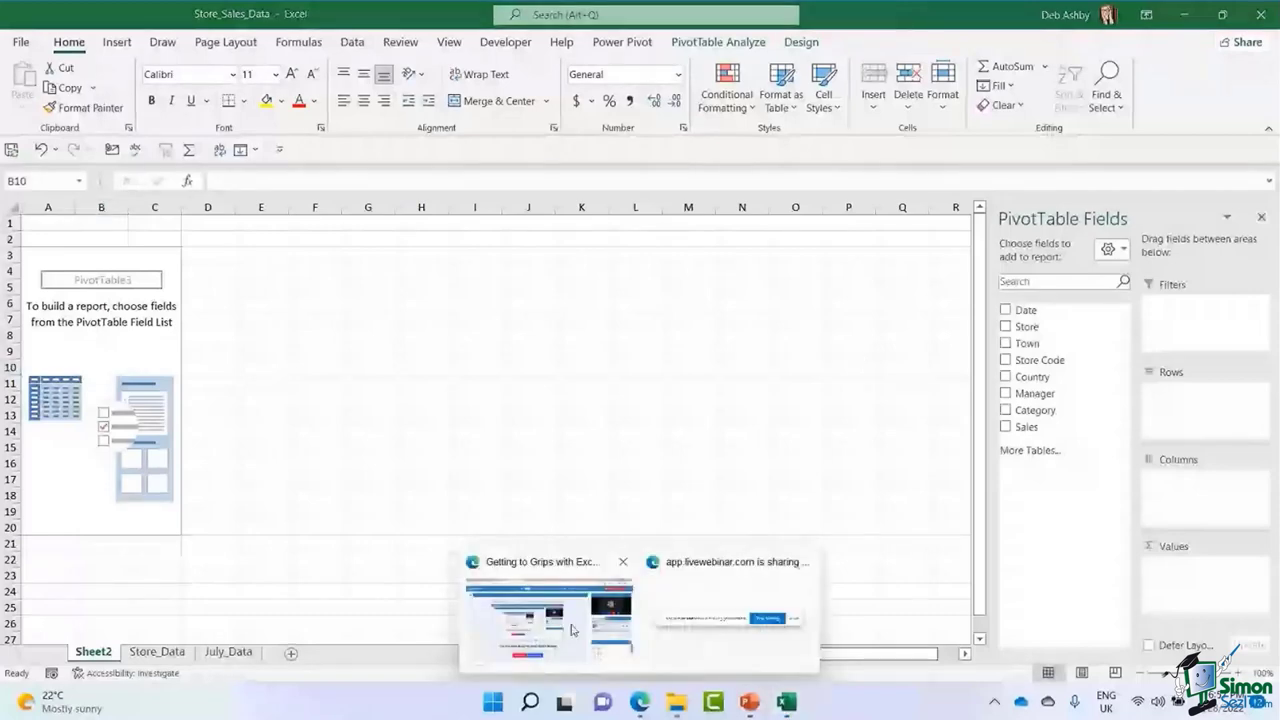
left_click(572, 629)
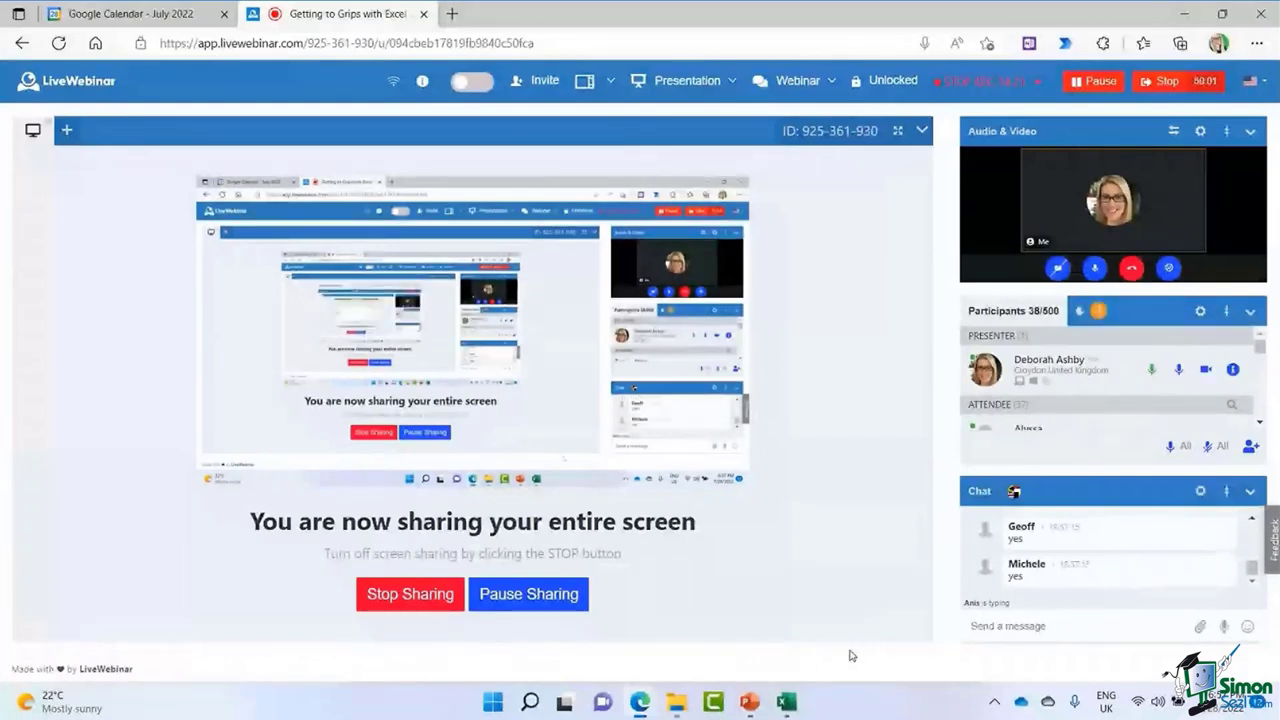
mouse_move(797, 697)
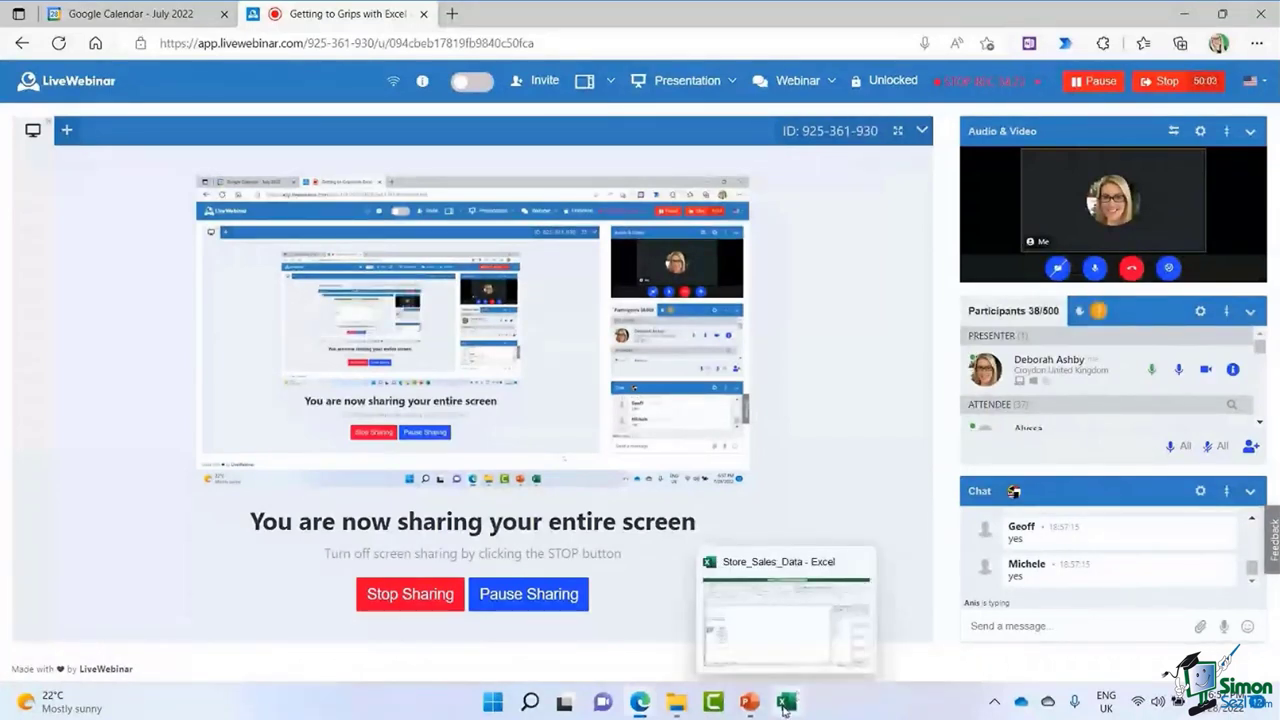
left_click(785, 706)
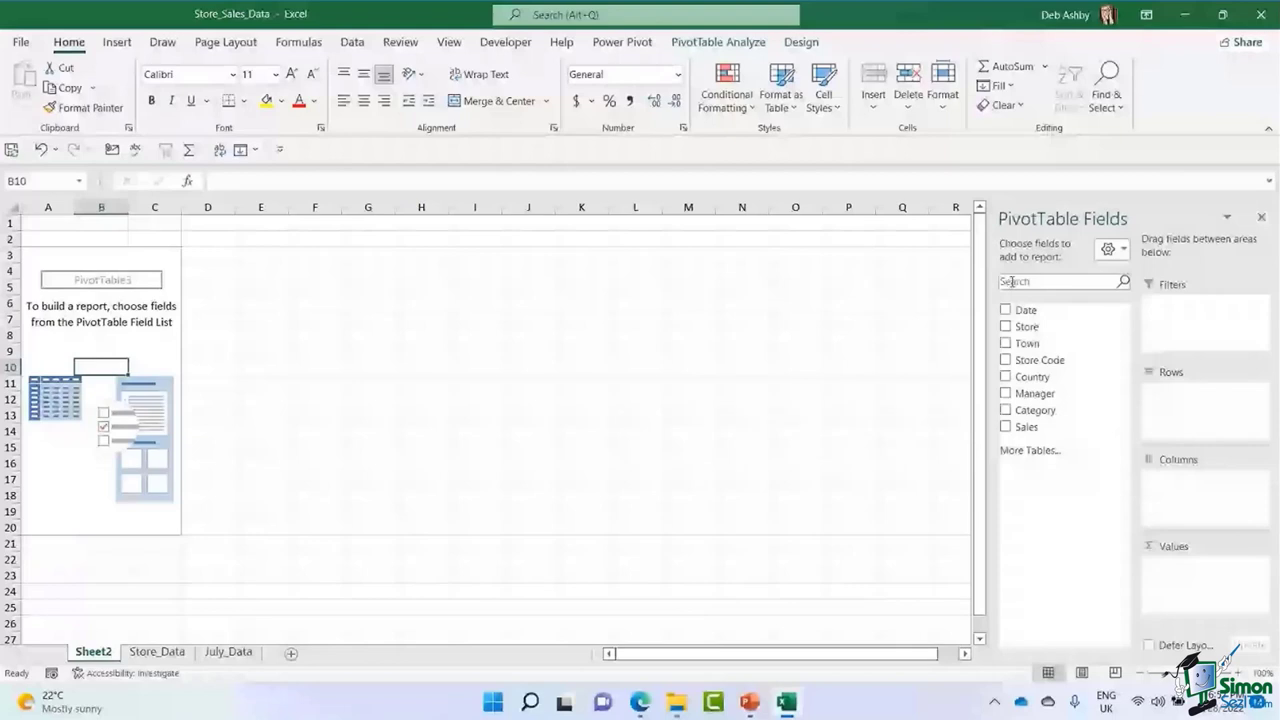
Summarize sales by store in the PivotTable, with Store in the Rows area and Sales in the Values area.
left_click_drag(1026, 326, 1190, 413)
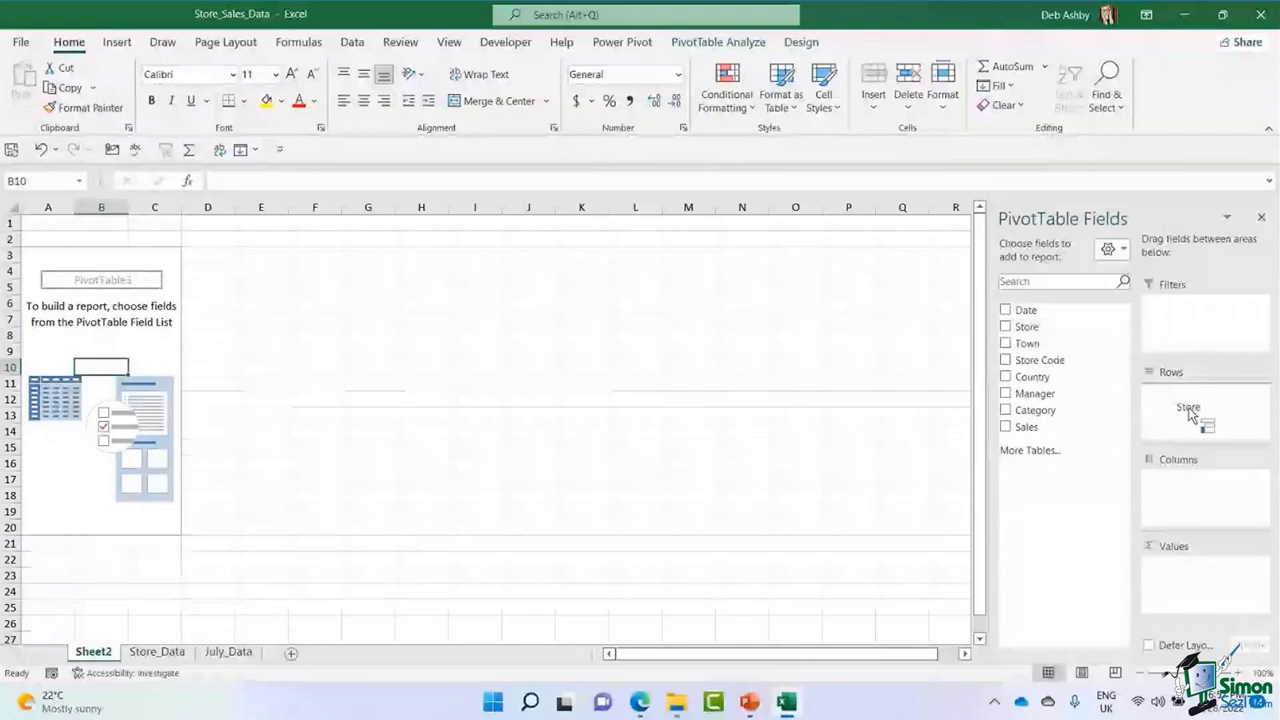
left_click_drag(1190, 413, 1190, 413)
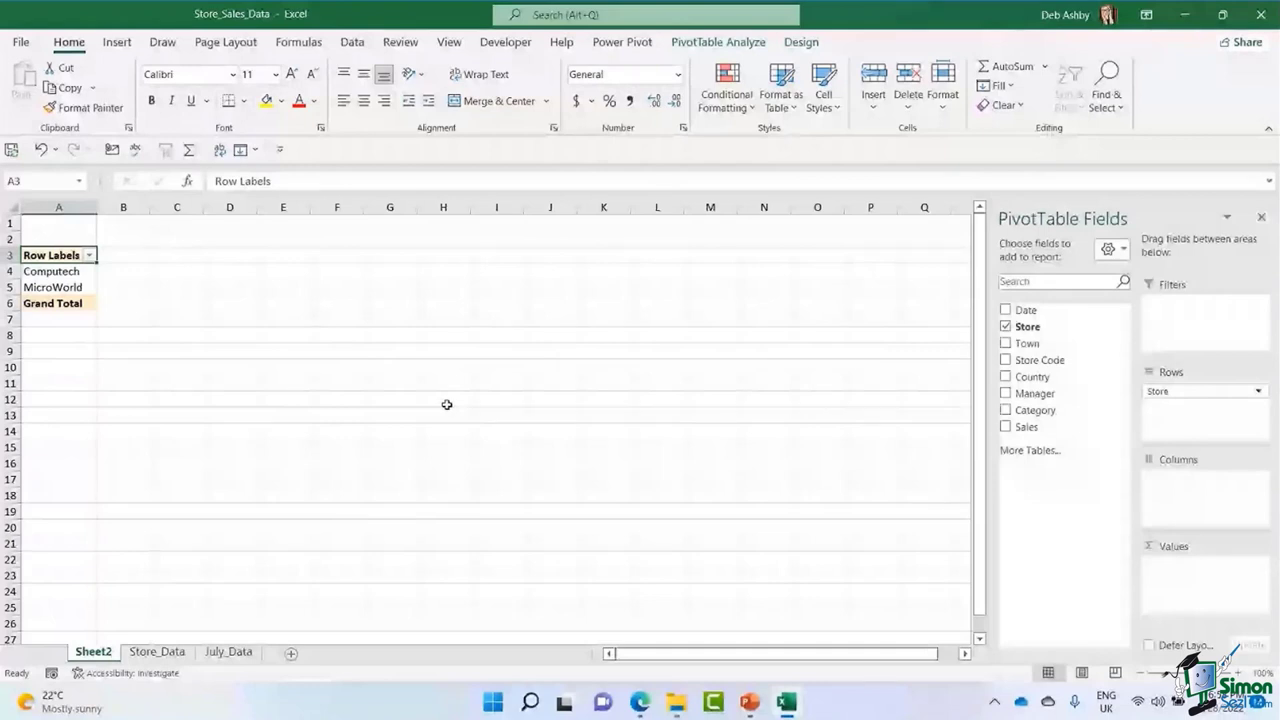
left_click_drag(1023, 430, 1180, 586)
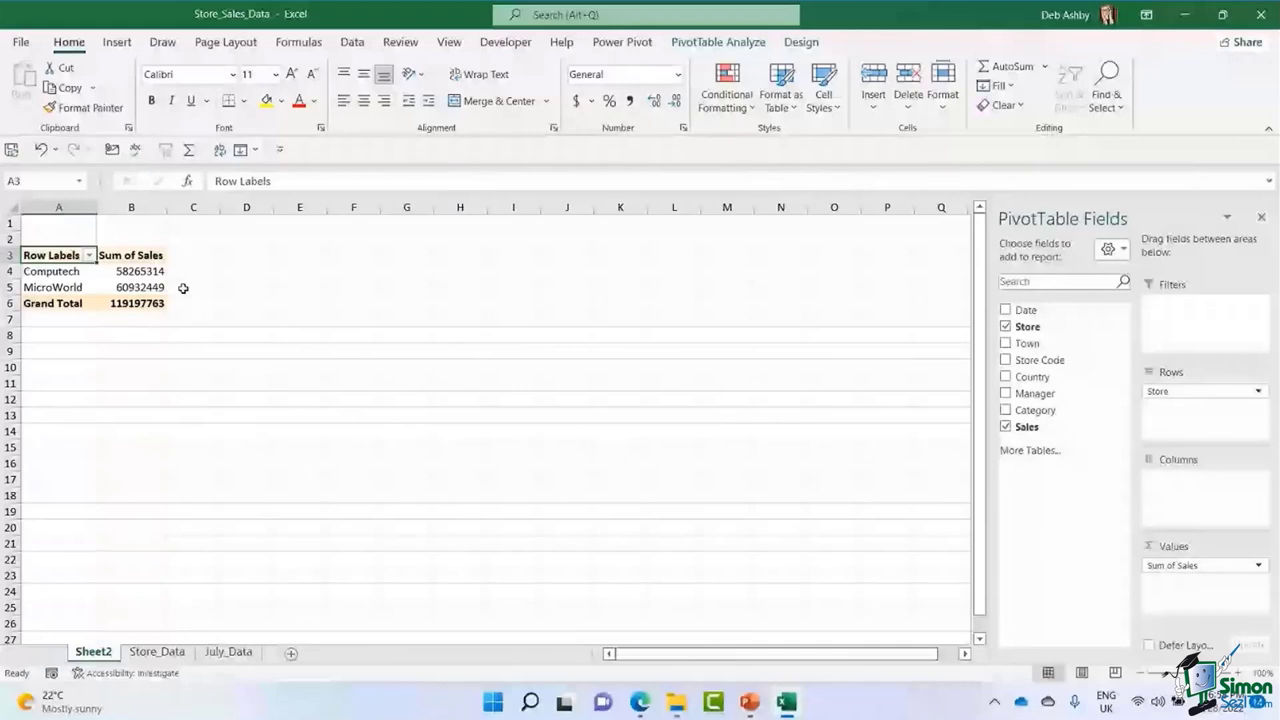
key("Down")
key("Right")
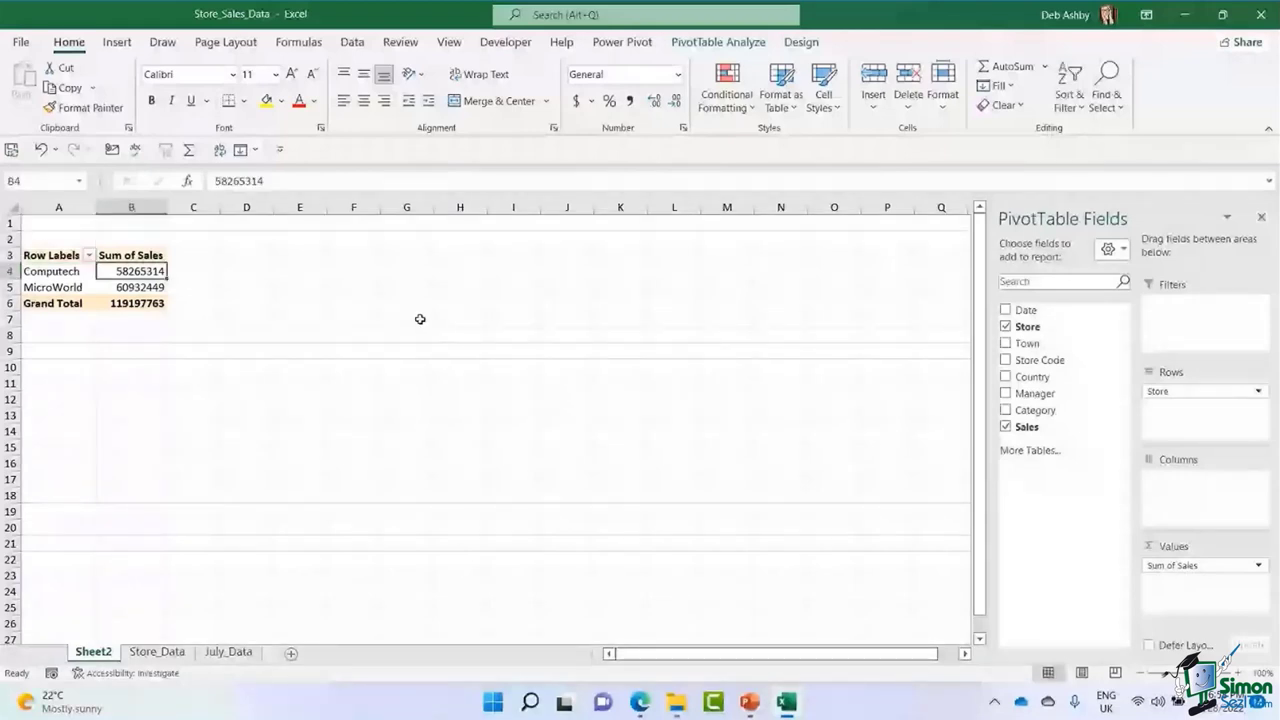
Filter the PivotTable's row labels to show only Computech, and clear the Store filter again.
left_click(50, 291)
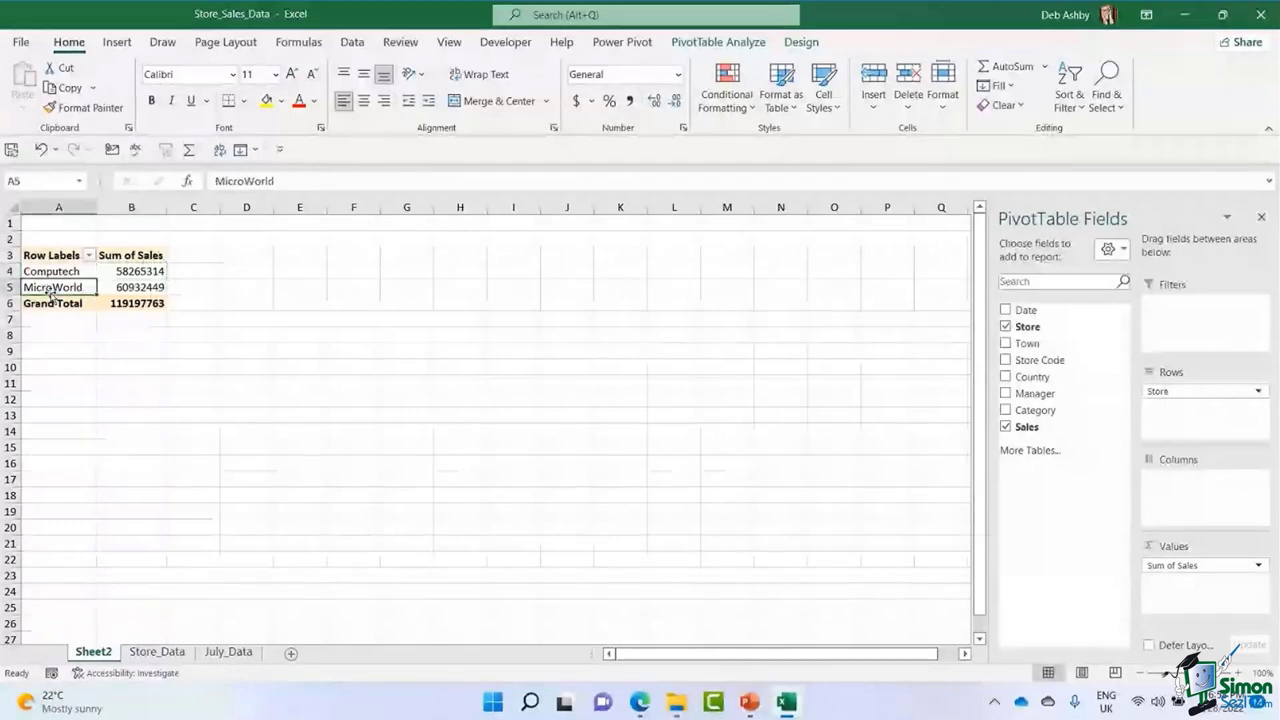
left_click(90, 257)
left_click(43, 433)
left_click(43, 448)
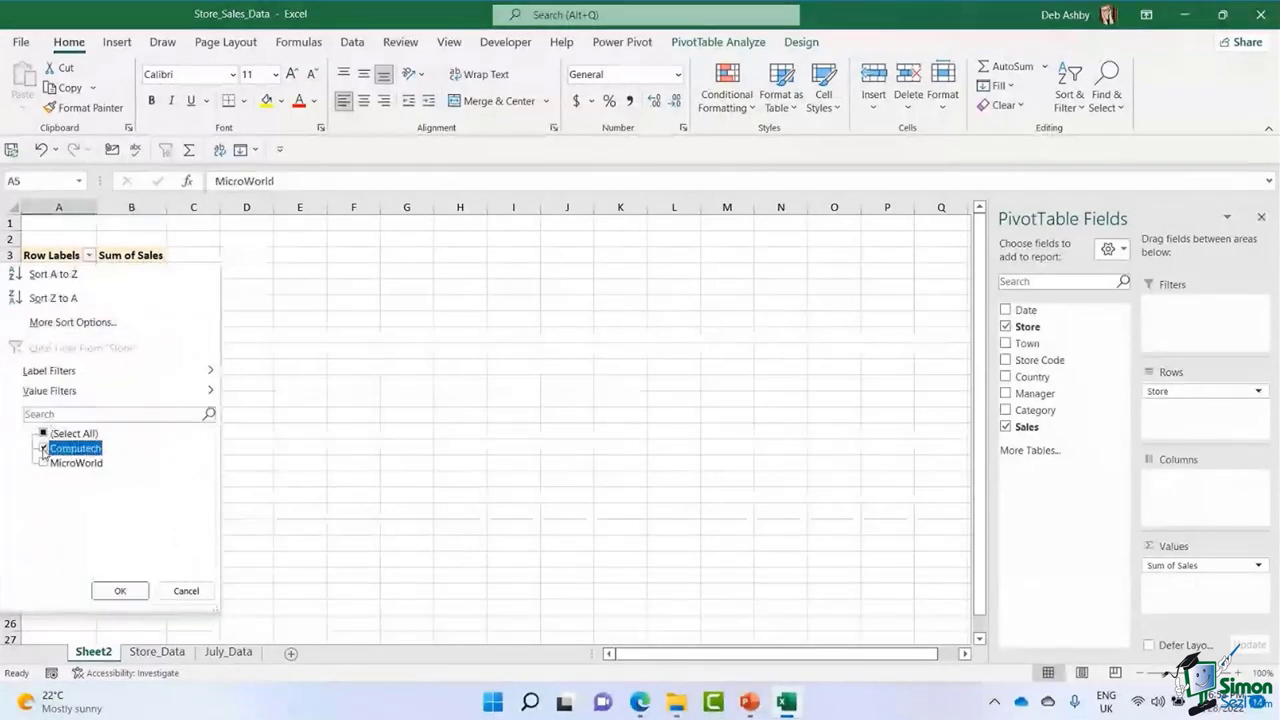
left_click(120, 591)
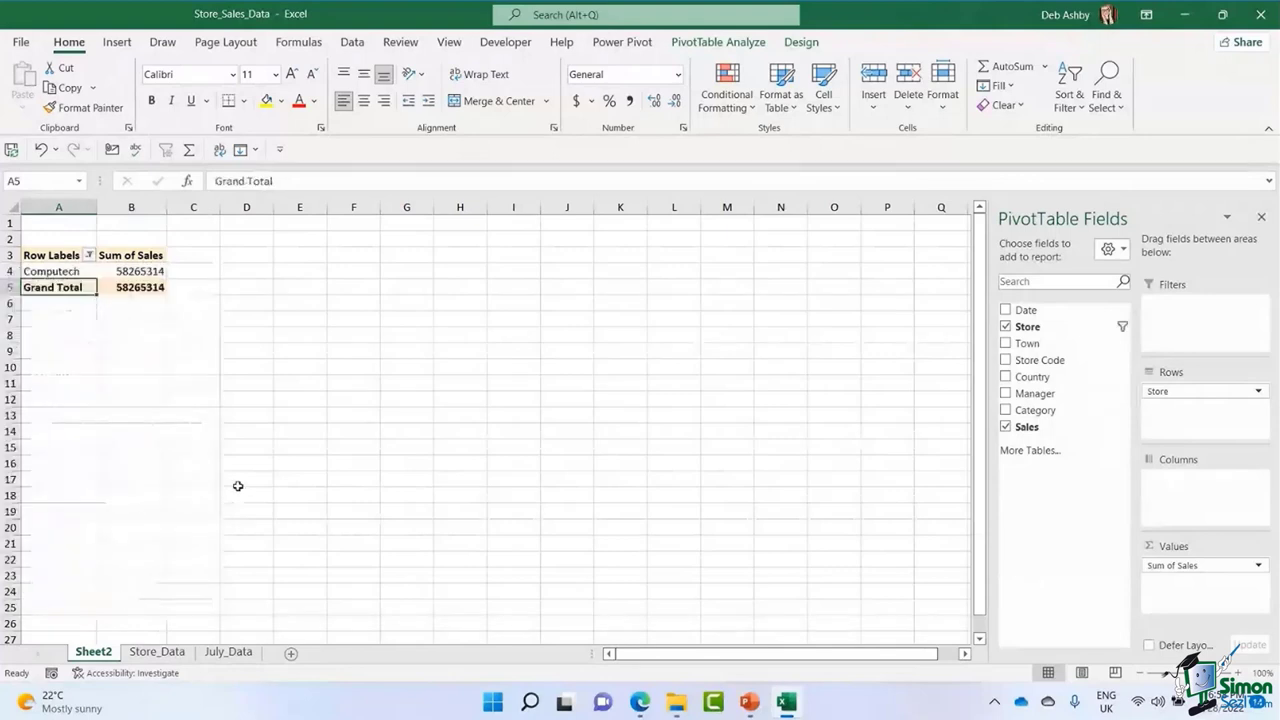
left_click(90, 257)
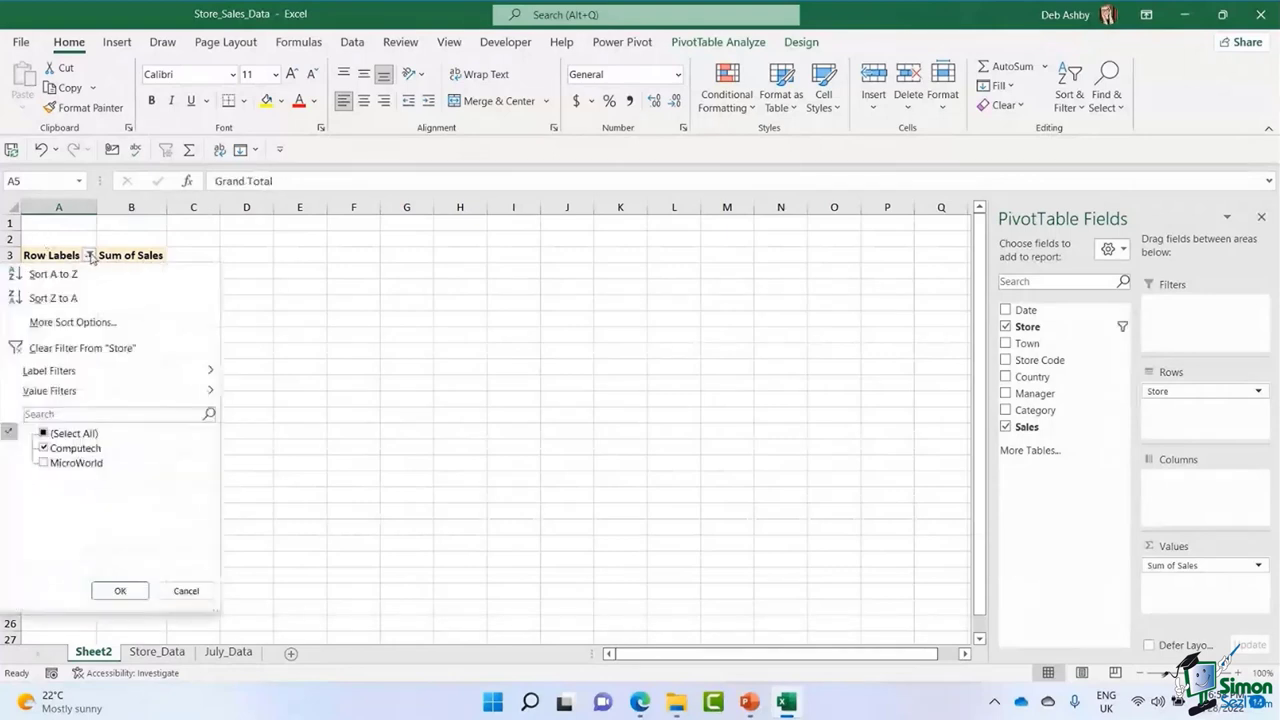
left_click(52, 350)
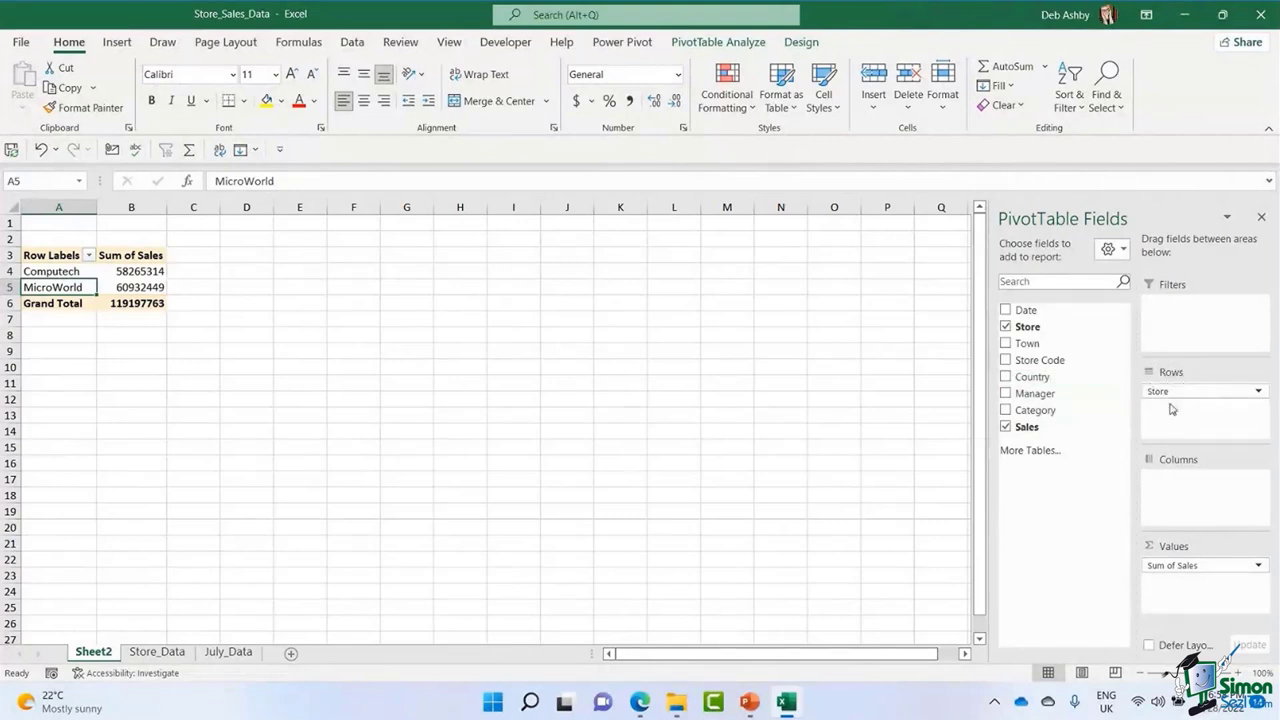
Move the Store field from Rows to Columns and review the sales figures of each store and the grand total.
left_click_drag(1171, 409, 1179, 494)
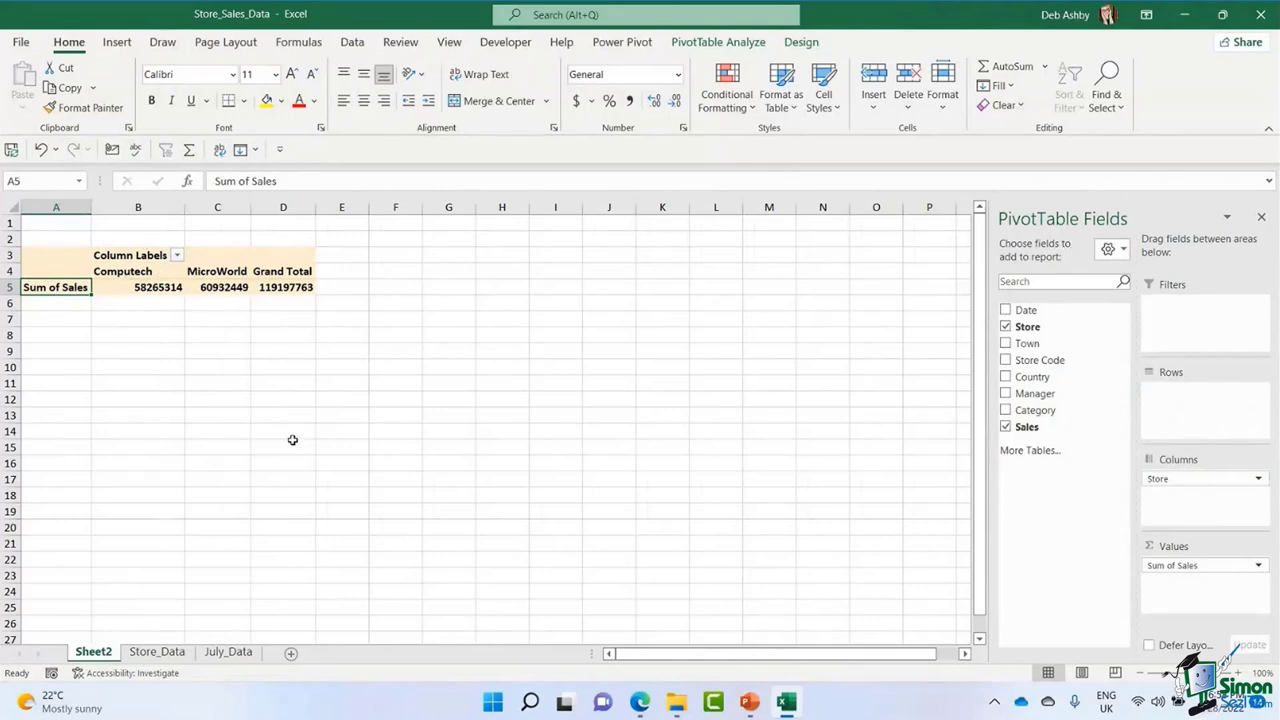
left_click(134, 288)
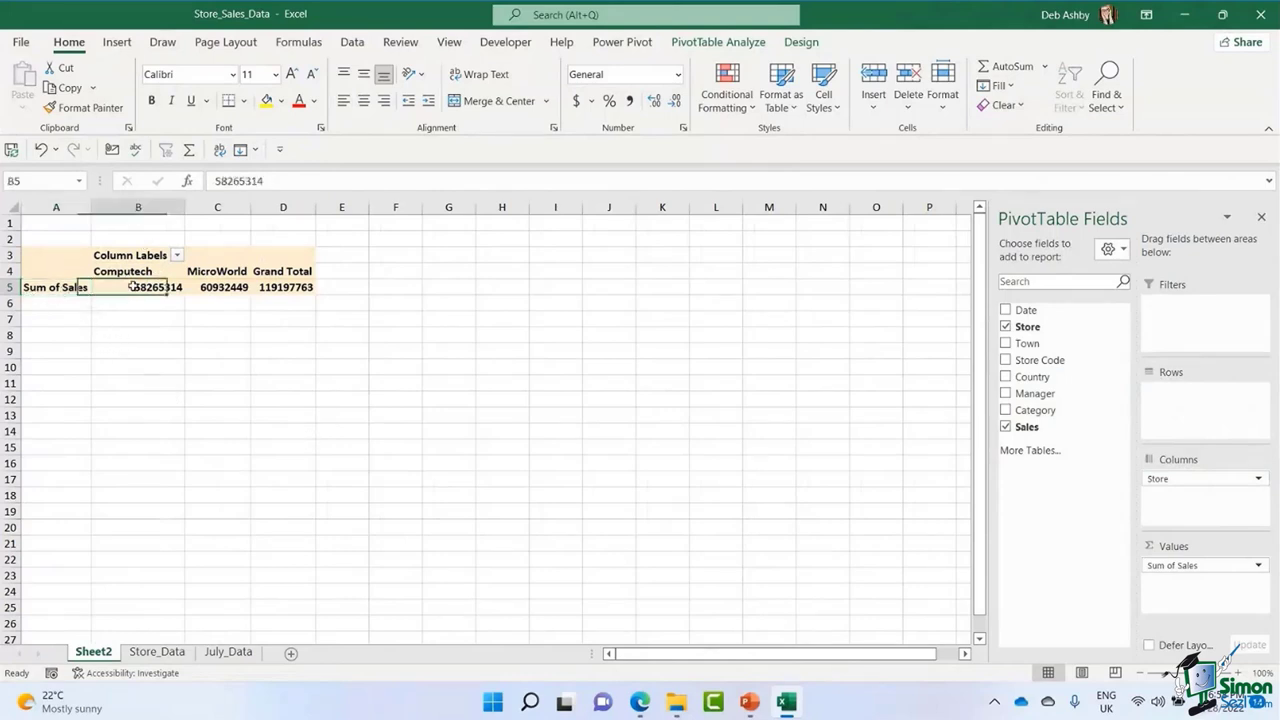
left_click(224, 287)
left_click(287, 287)
mouse_move(287, 287)
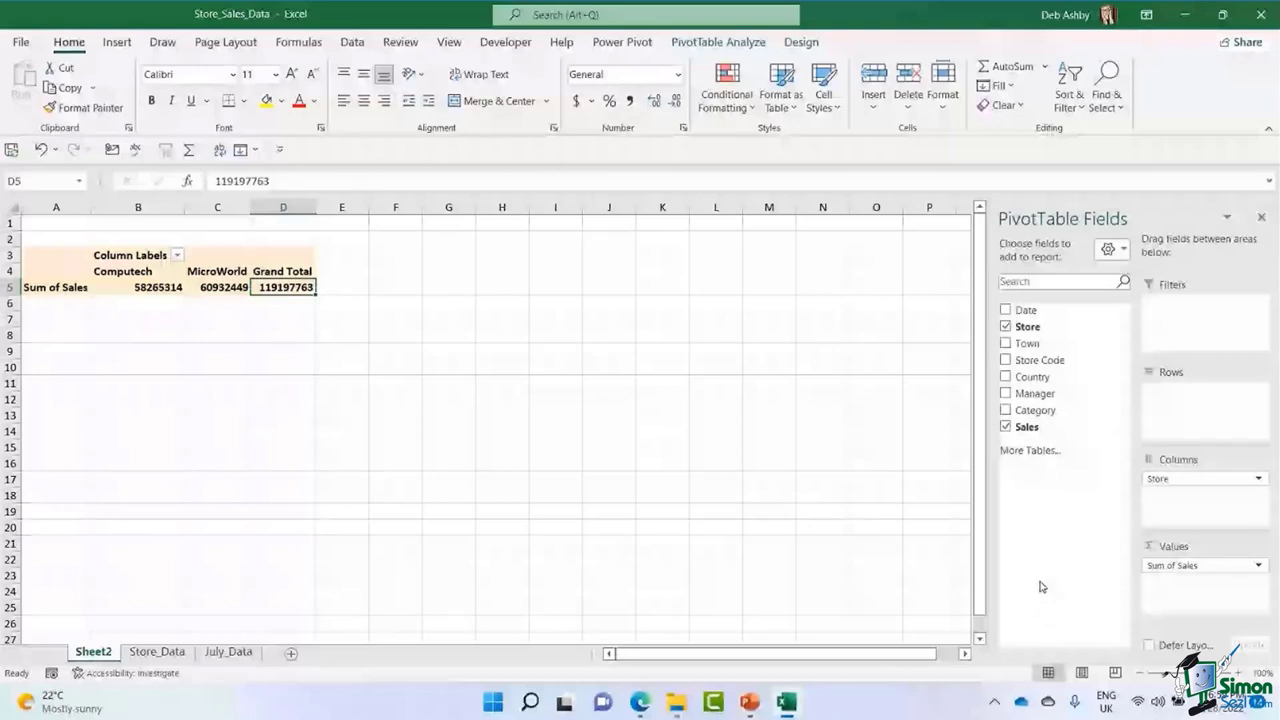
left_click(1179, 481)
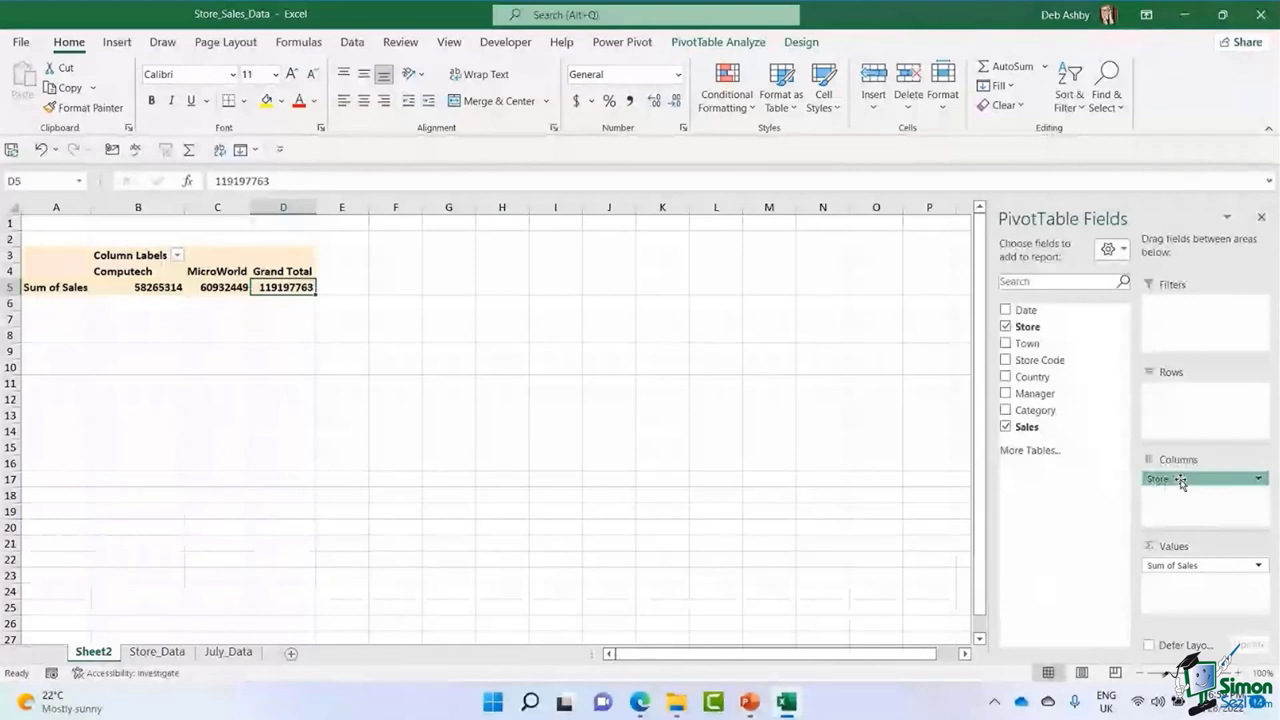
Replace Store with Manager in the PivotTable, placing Manager in the Rows area, and review each manager's sales.
left_click_drag(1181, 481, 891, 463)
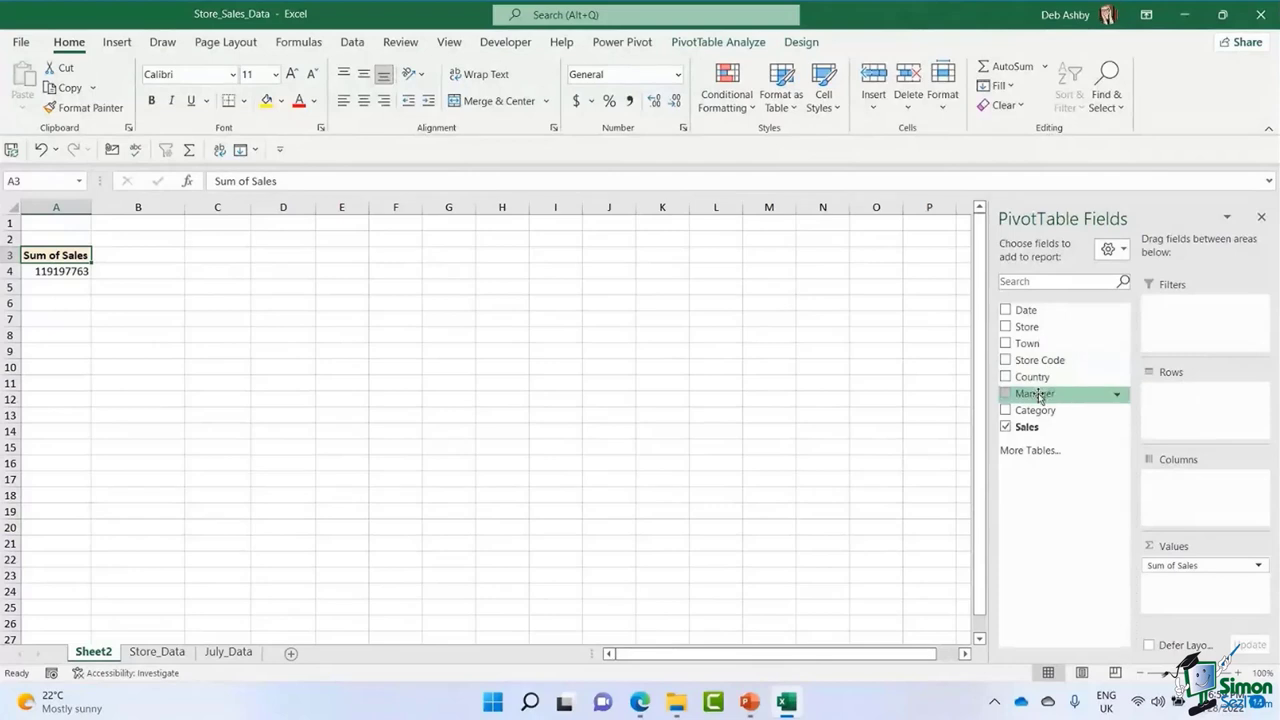
left_click_drag(1038, 397, 1218, 414)
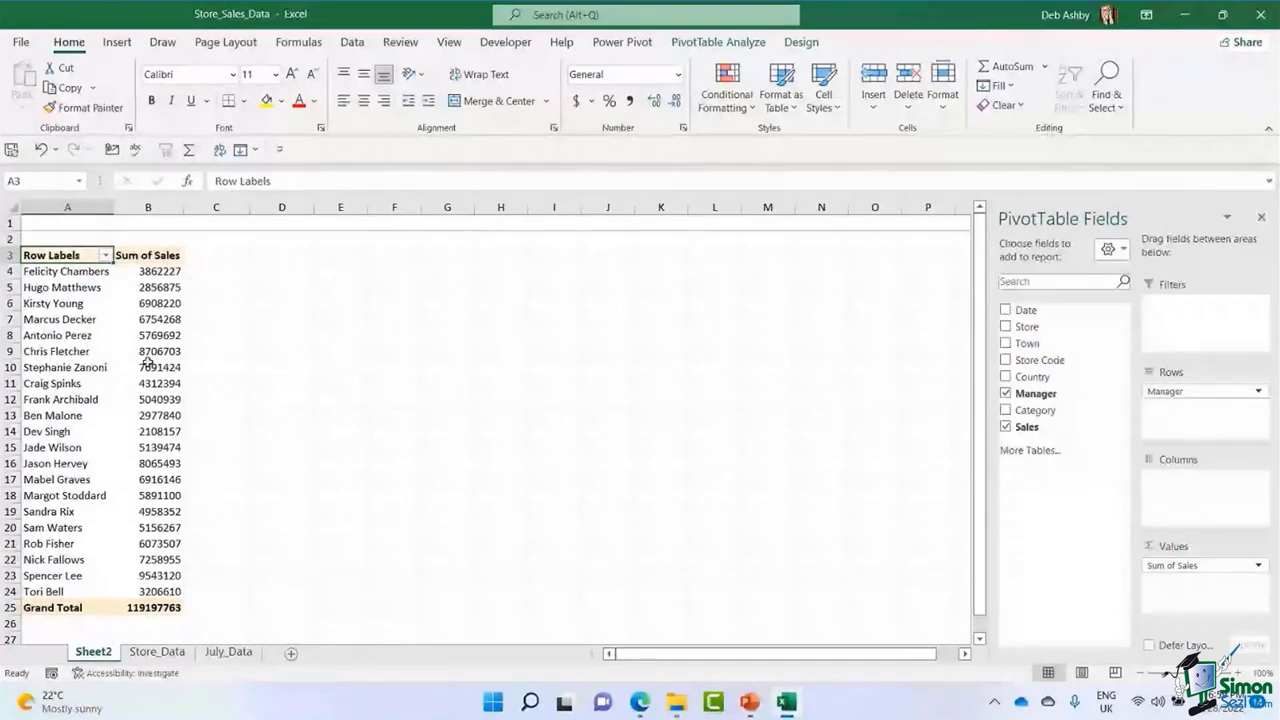
left_click_drag(68, 271, 260, 523)
left_click_drag(148, 271, 150, 527)
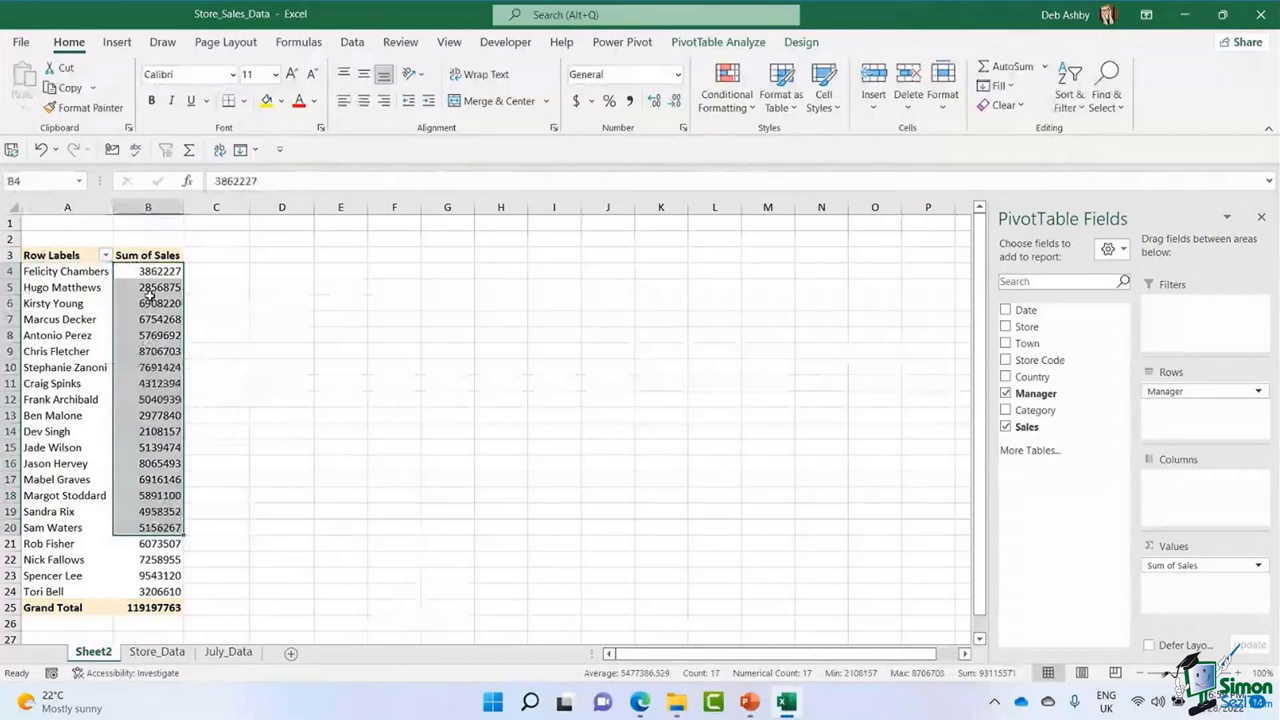
left_click(148, 383)
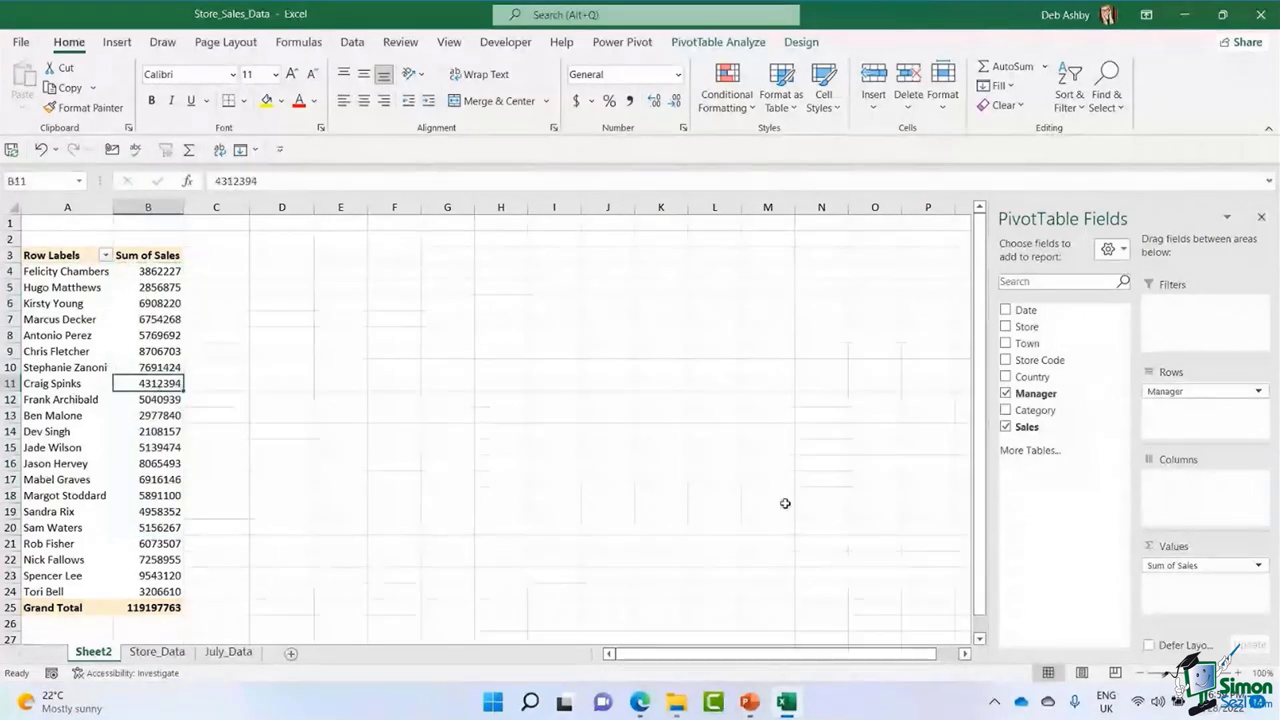
Move the Manager field to the Columns area and return it to the Rows area.
left_click_drag(1177, 391, 1190, 480)
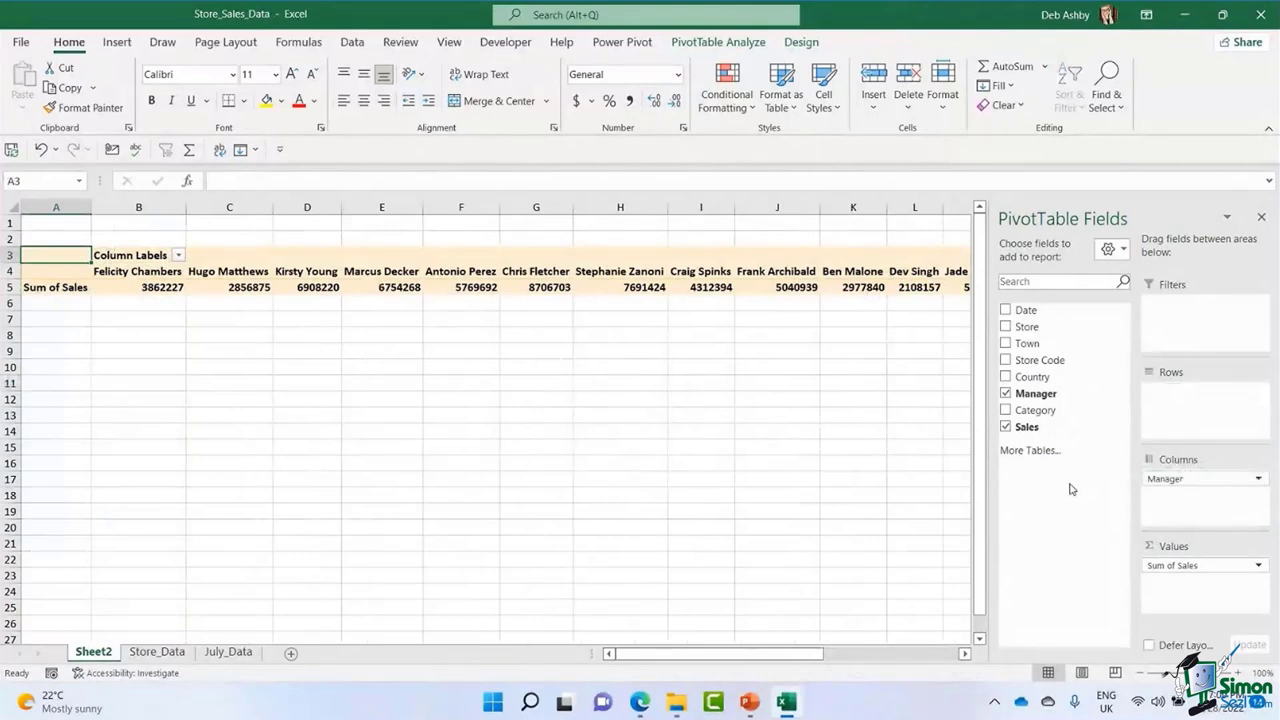
left_click_drag(1168, 479, 1190, 412)
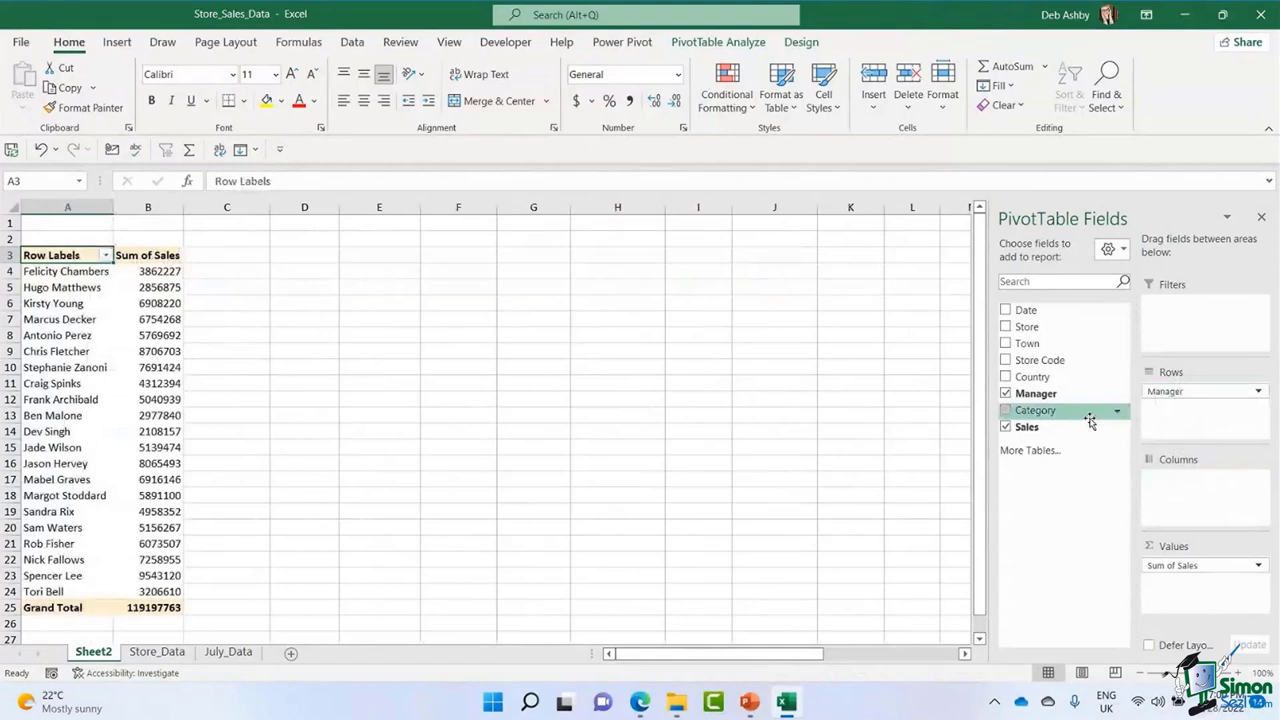
Swap Manager for Town in the Rows area to view sales by town, and remove Town again.
left_click_drag(1090, 421, 897, 494)
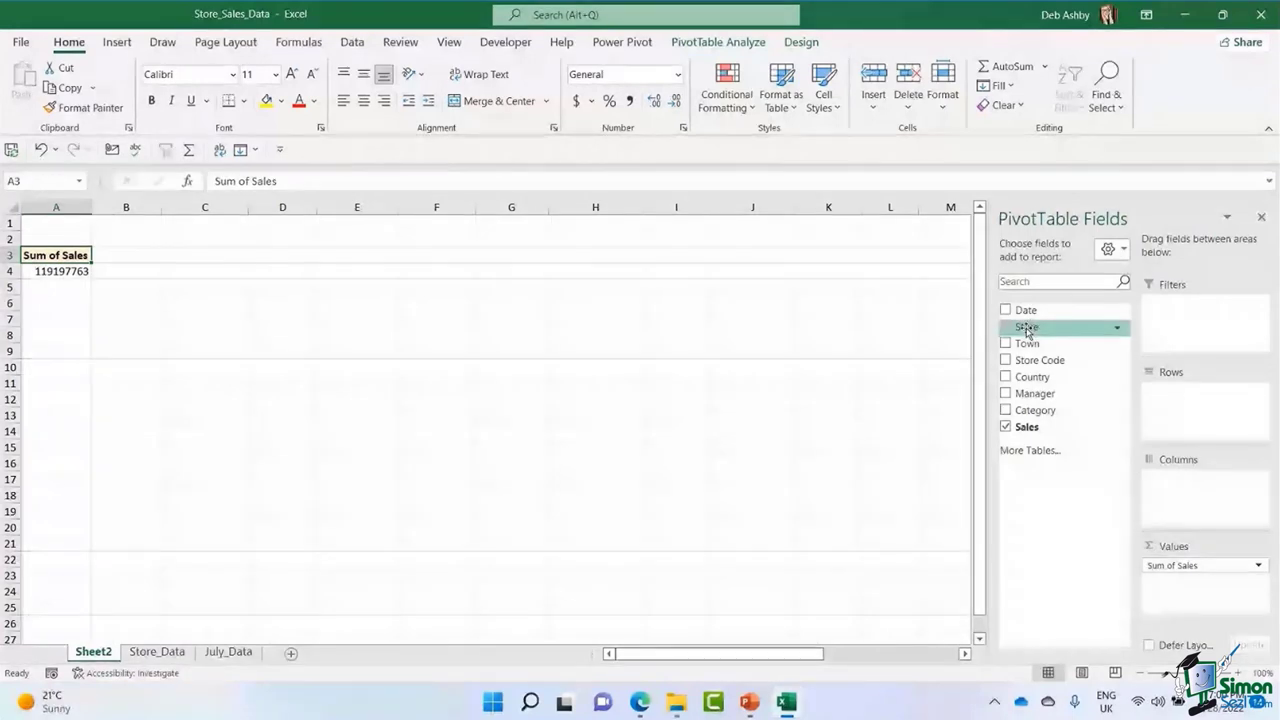
left_click_drag(1027, 331, 1182, 403)
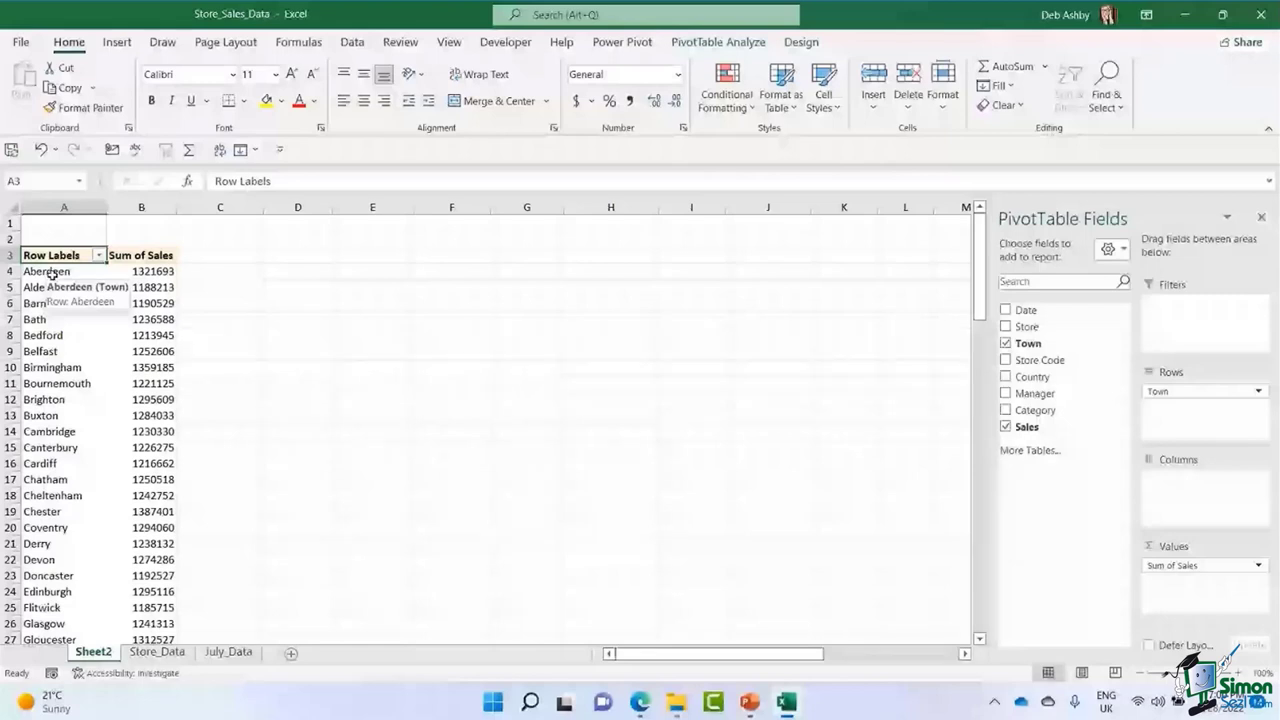
left_click_drag(50, 273, 900, 492)
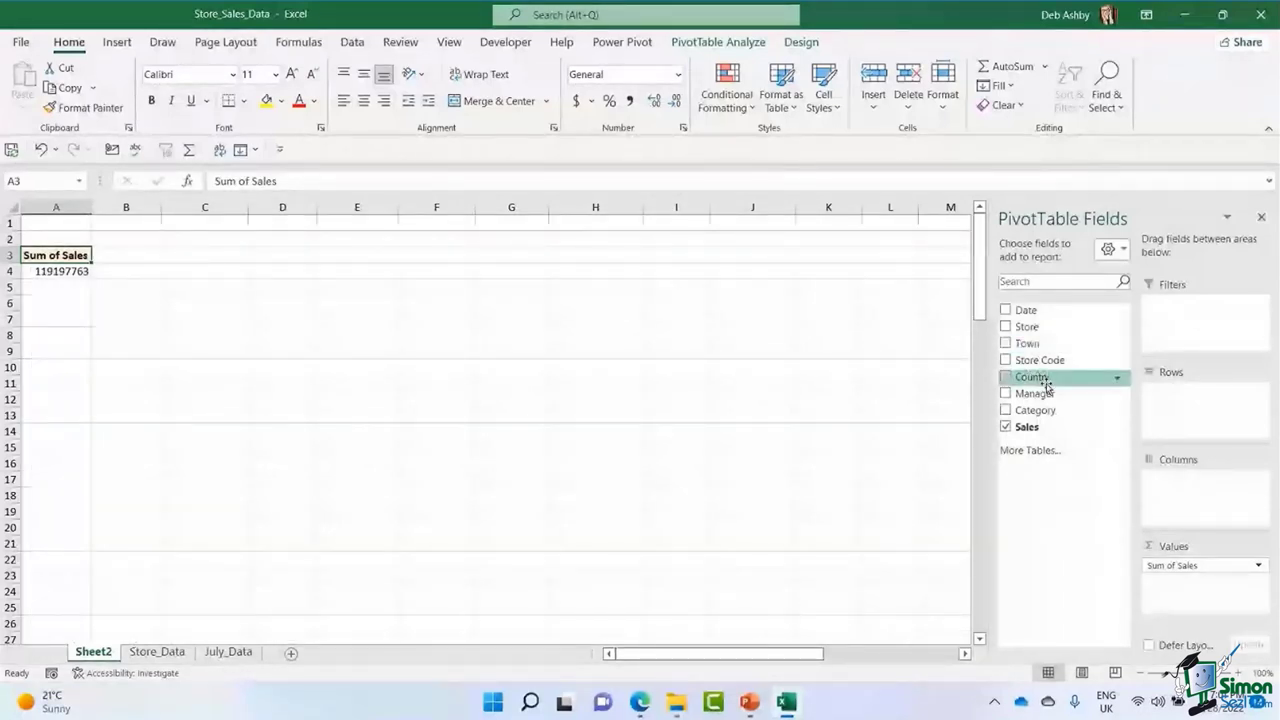
Add Category with Manager beneath it to the Rows area, and review the managers' sales within each product category.
left_click_drag(1035, 410, 1187, 420)
left_click_drag(1035, 393, 1196, 428)
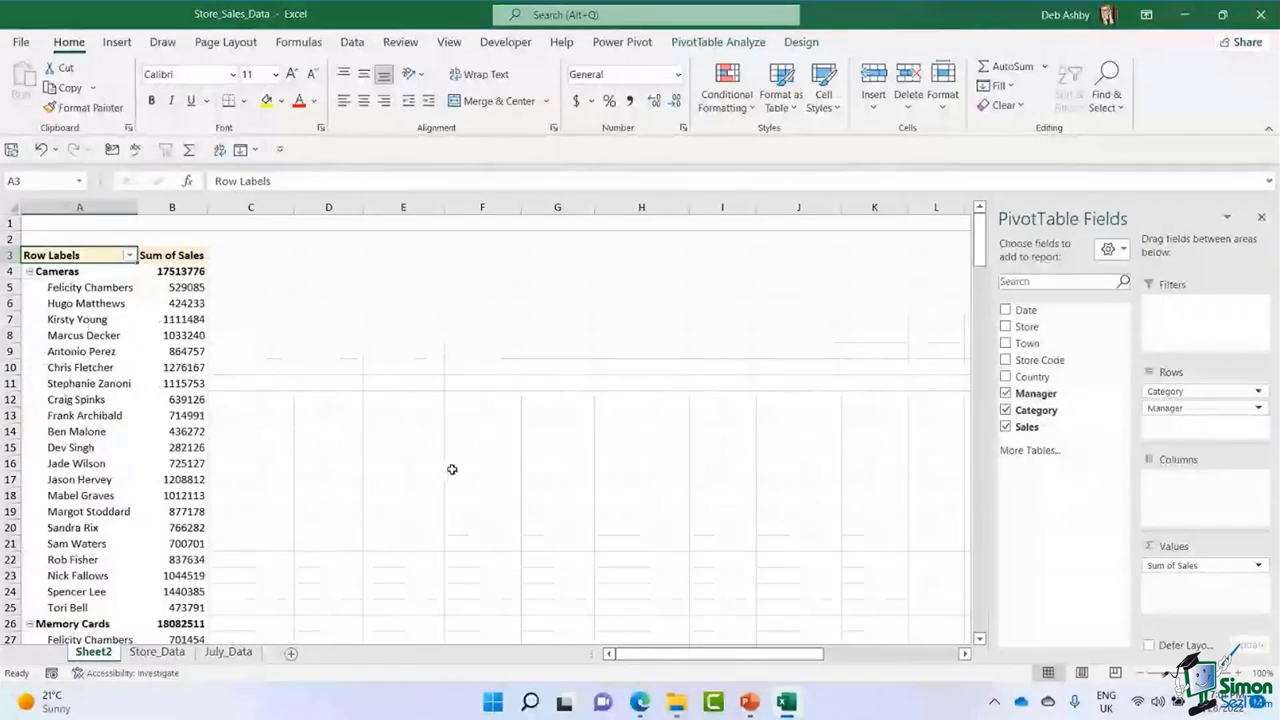
left_click(60, 271)
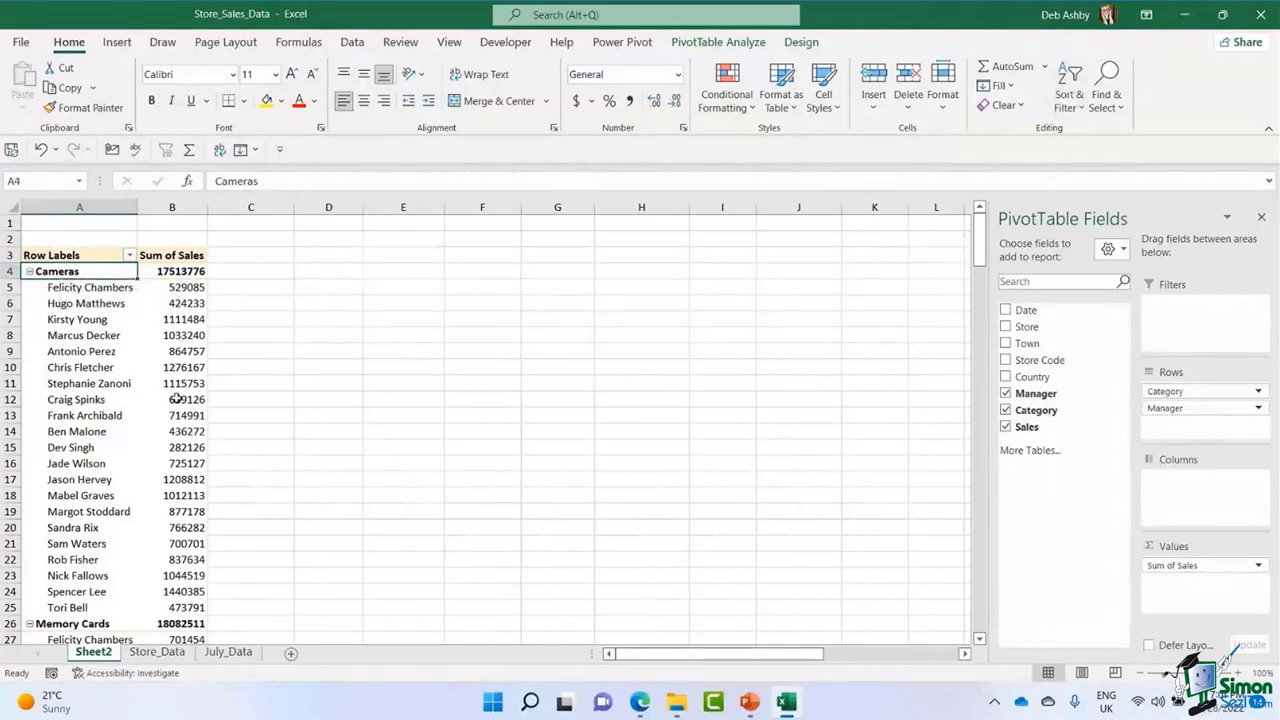
scroll(117, 372, "down", 6)
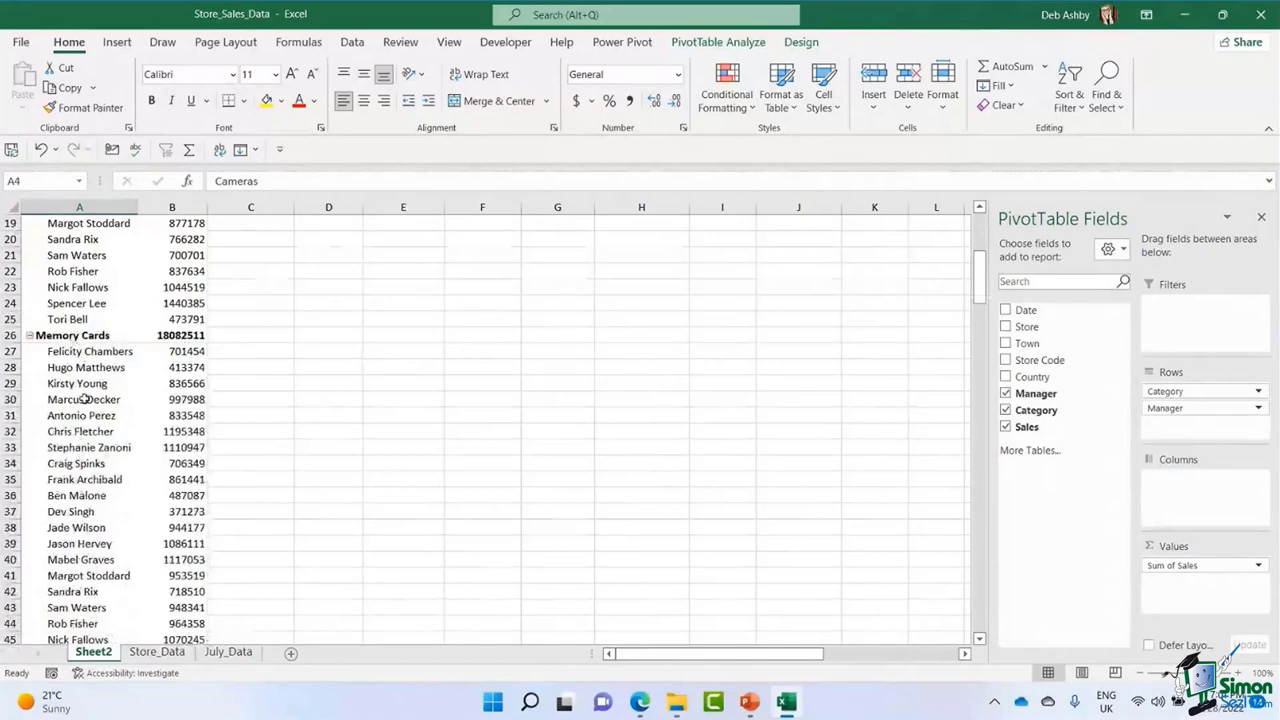
scroll(71, 478, "down", 1)
scroll(71, 478, "down", 5)
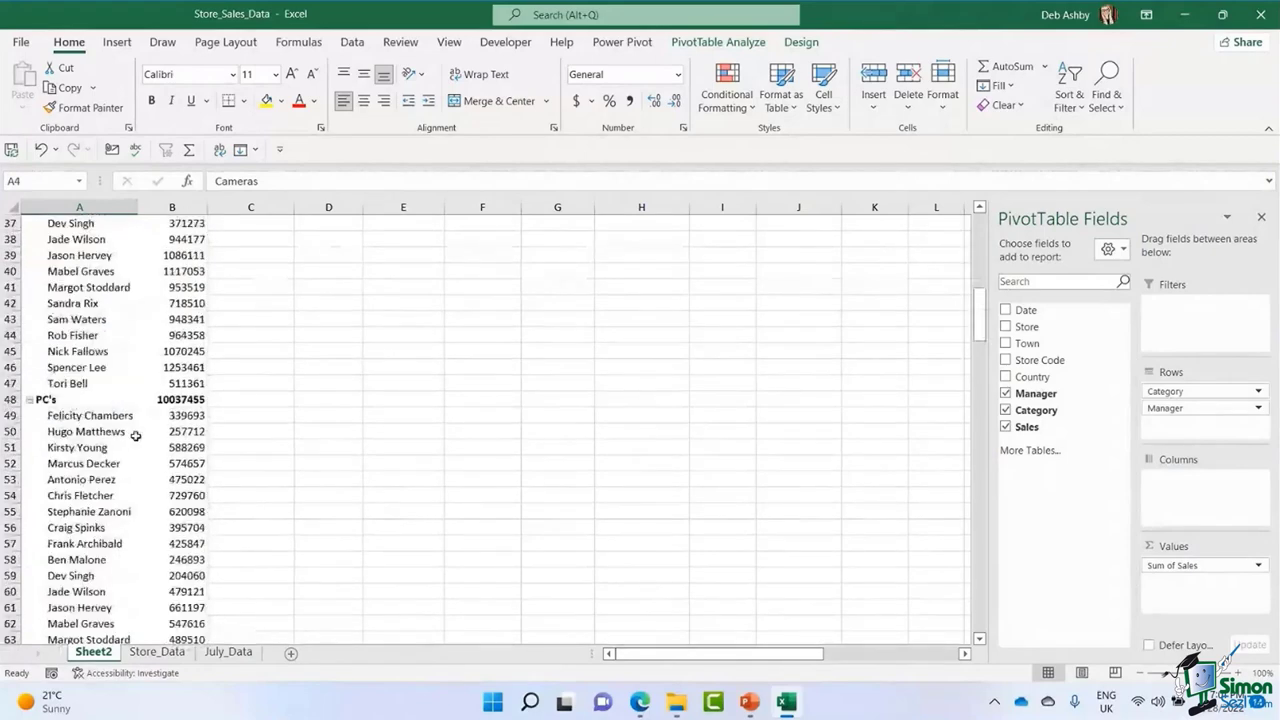
scroll(135, 436, "up", 12)
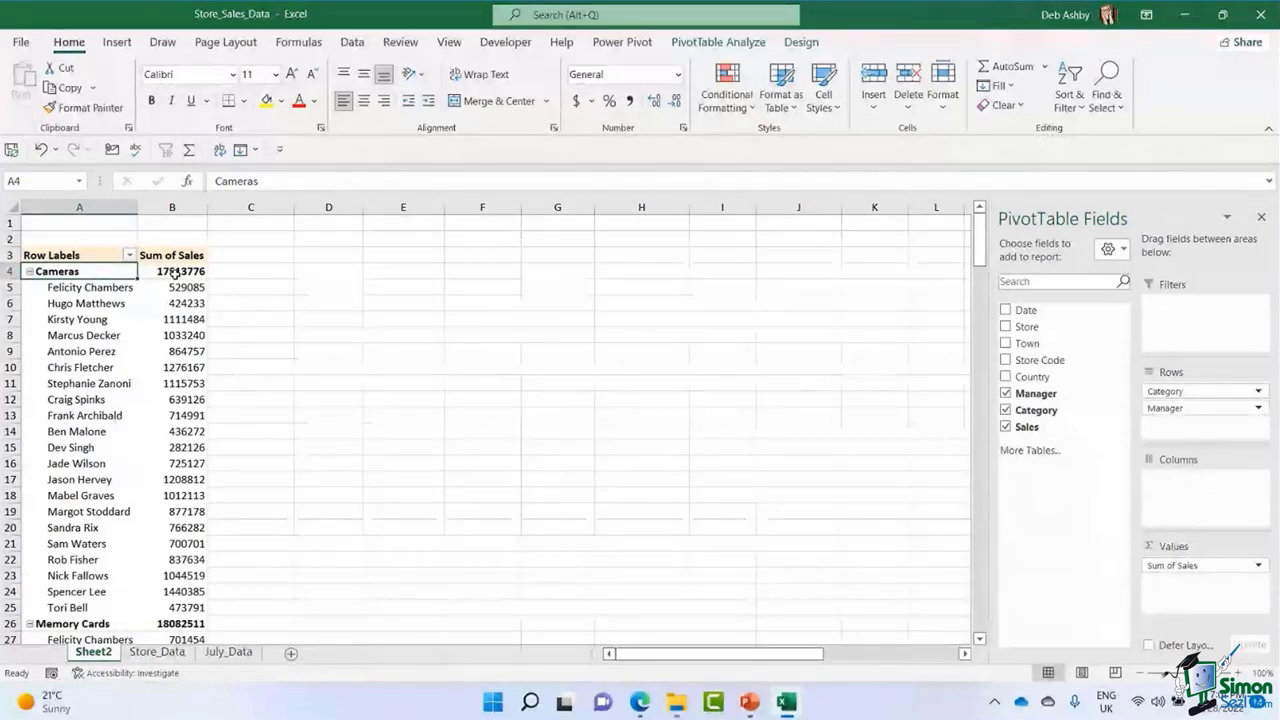
key("Right")
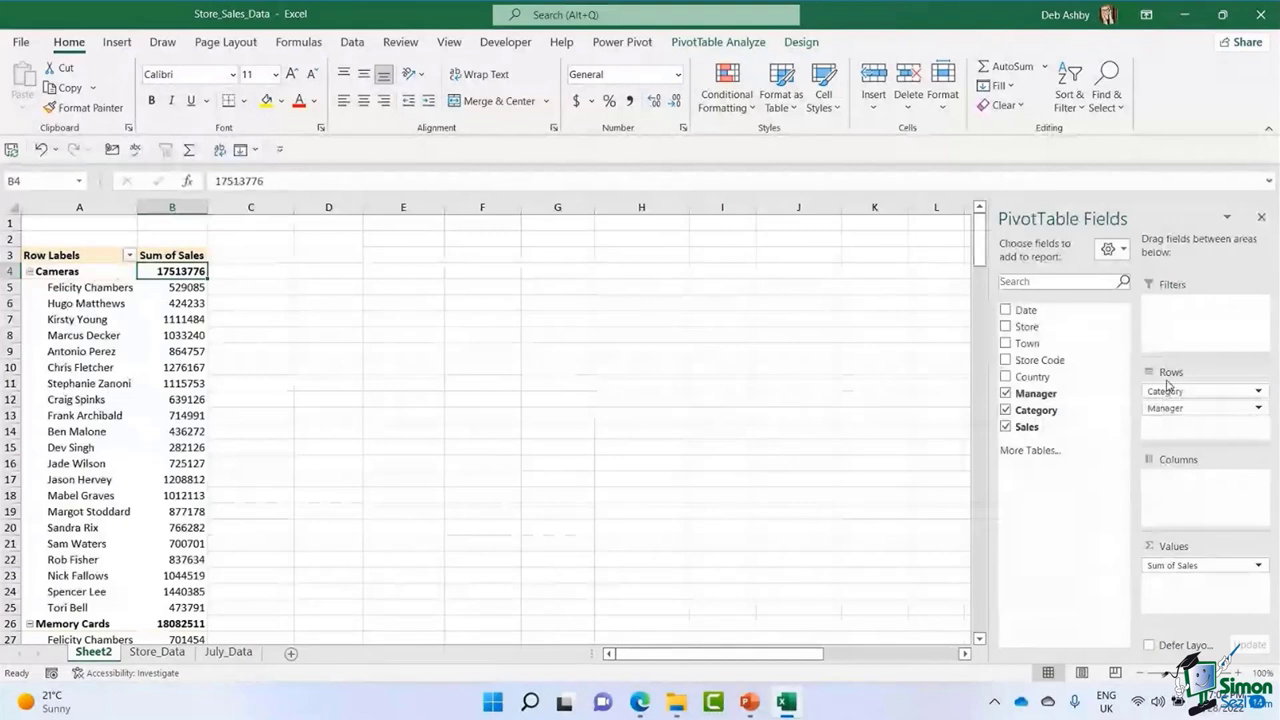
Place Manager above Category in the Rows area and review the first manager's sales by category.
left_click_drag(1168, 407, 1178, 396)
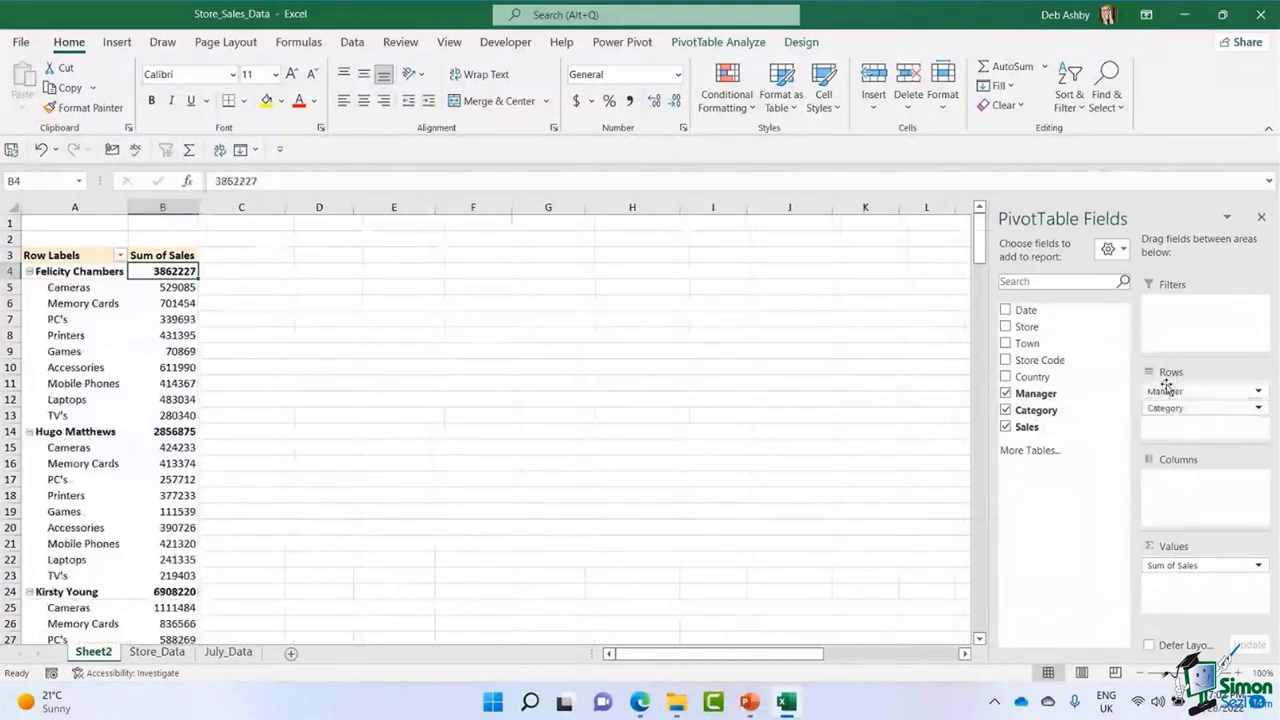
left_click(72, 269)
left_click_drag(70, 287, 80, 383)
left_click(177, 349)
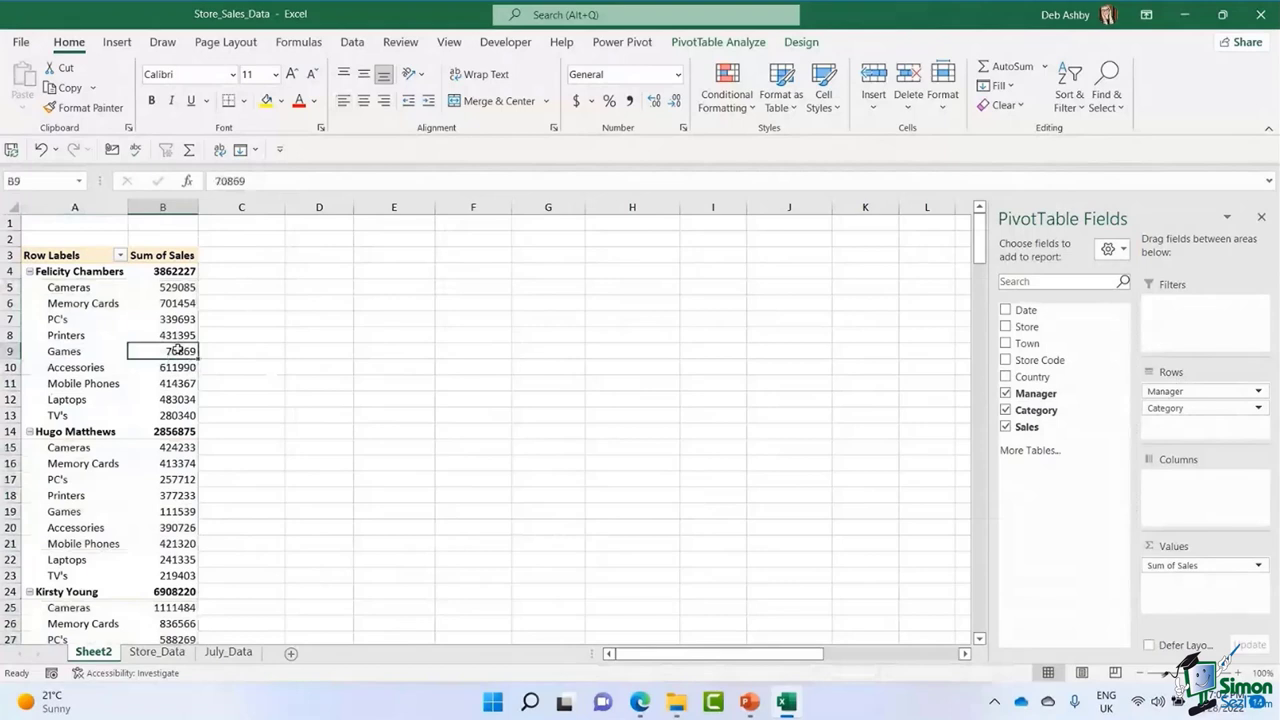
mouse_move(177, 349)
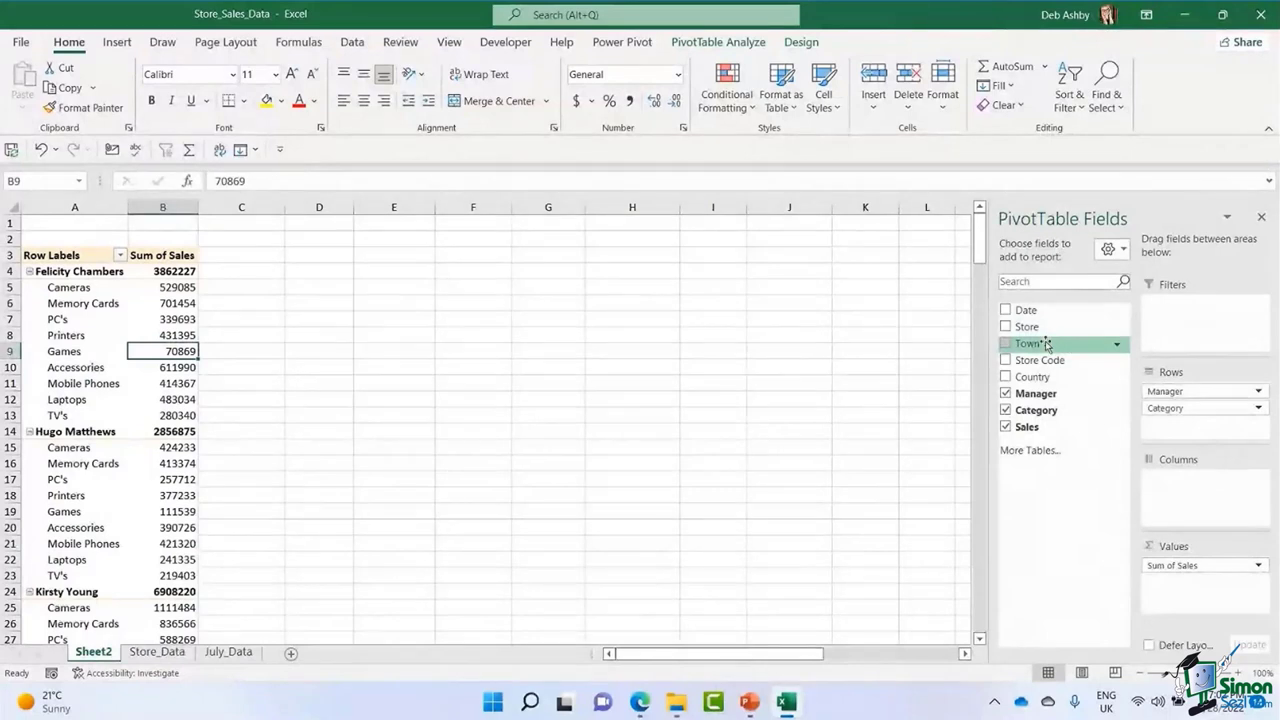
Add Store to the PivotTable's Filters area and filter the report to Computech.
left_click_drag(1037, 336, 1200, 336)
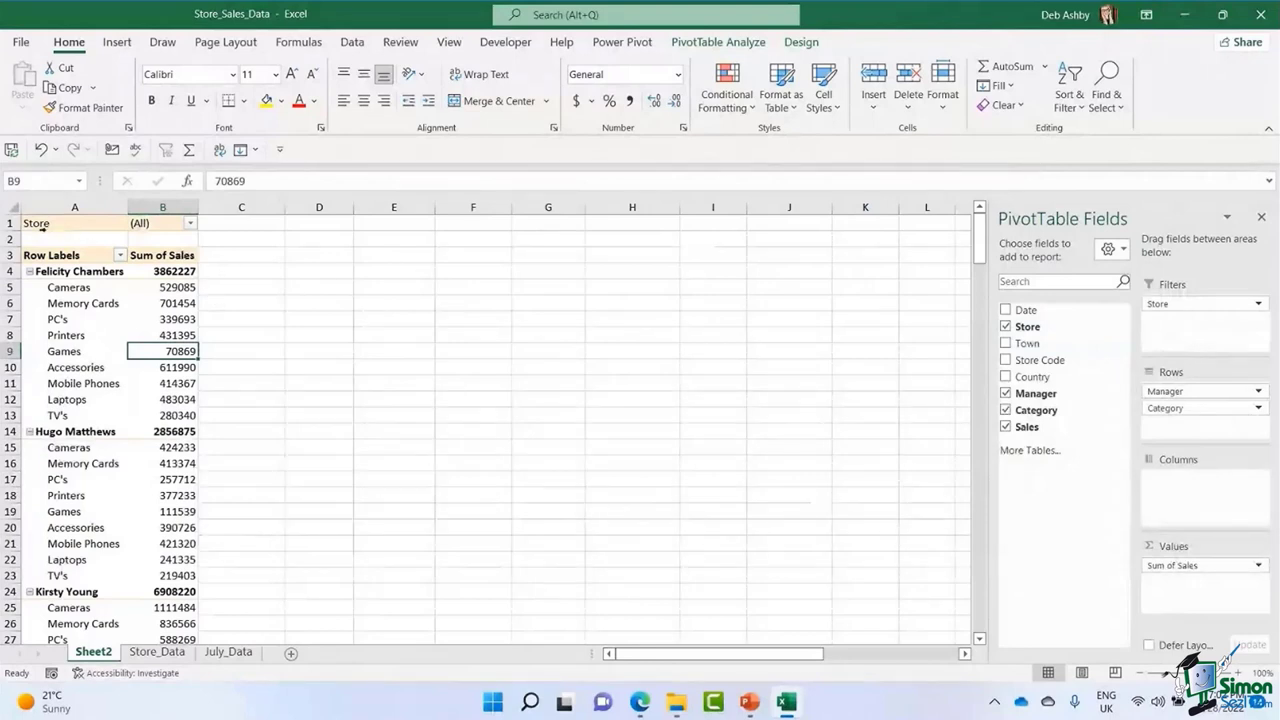
left_click(190, 224)
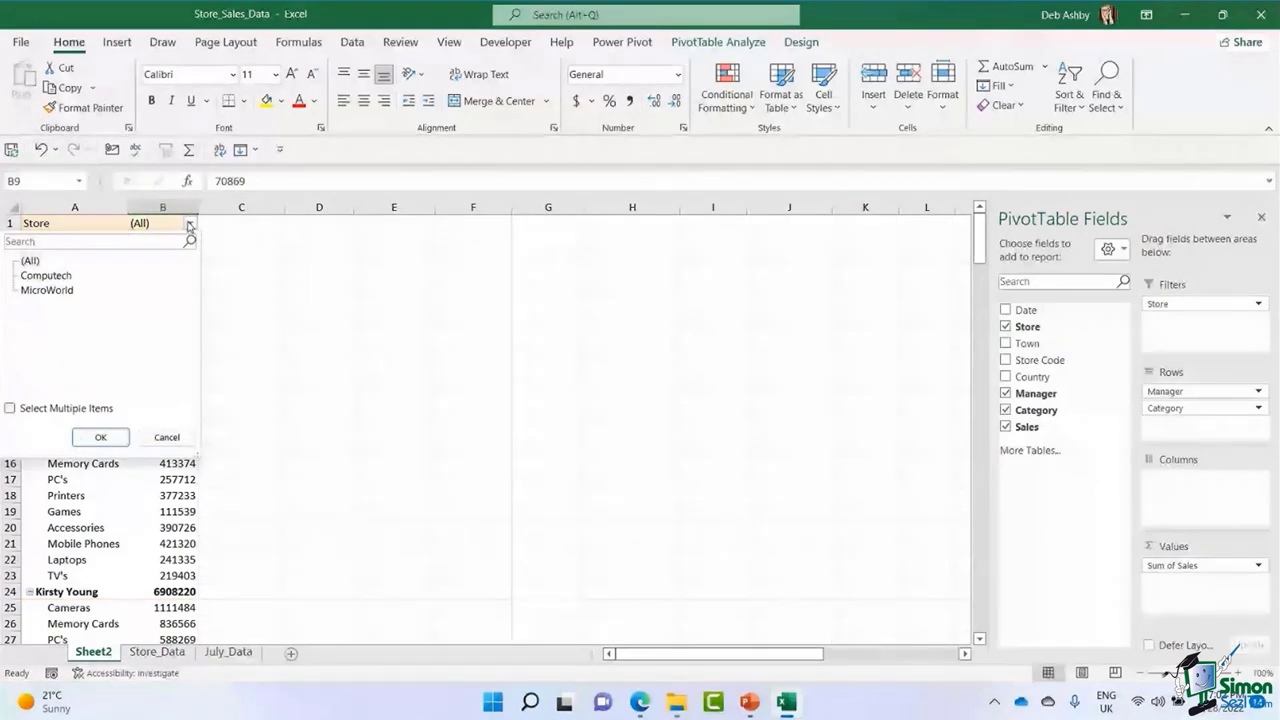
left_click(62, 276)
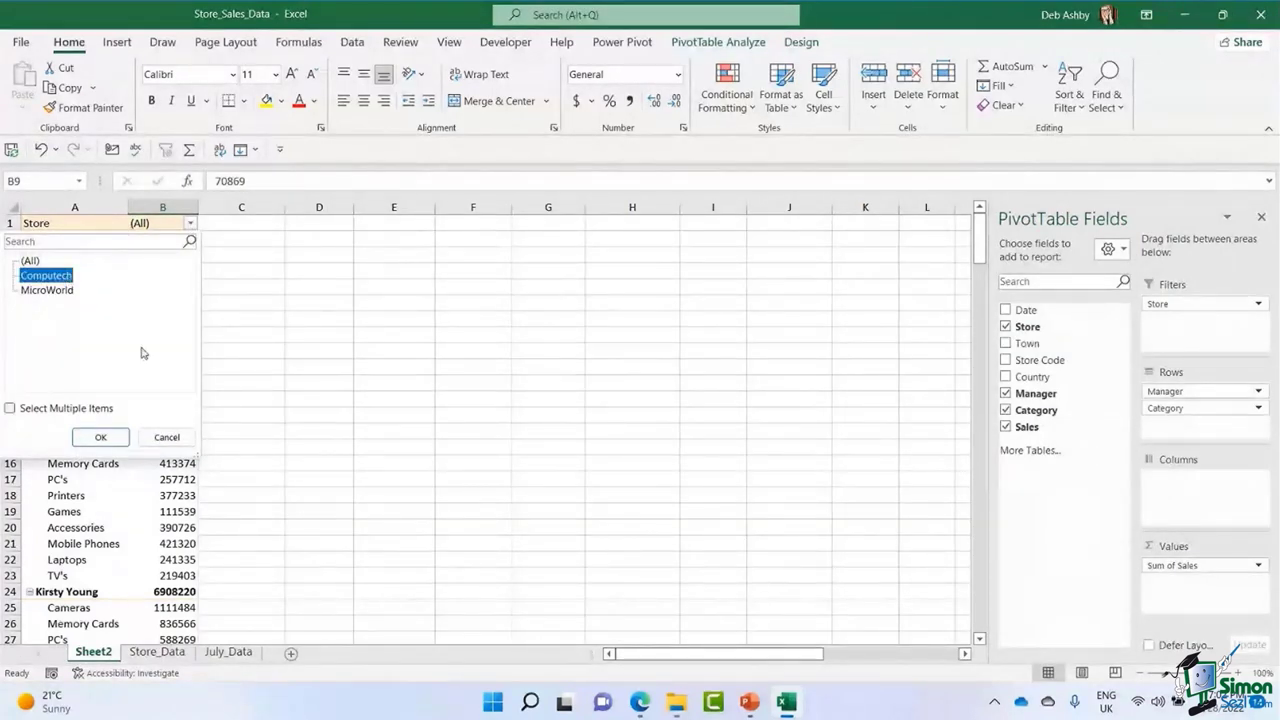
left_click(100, 437)
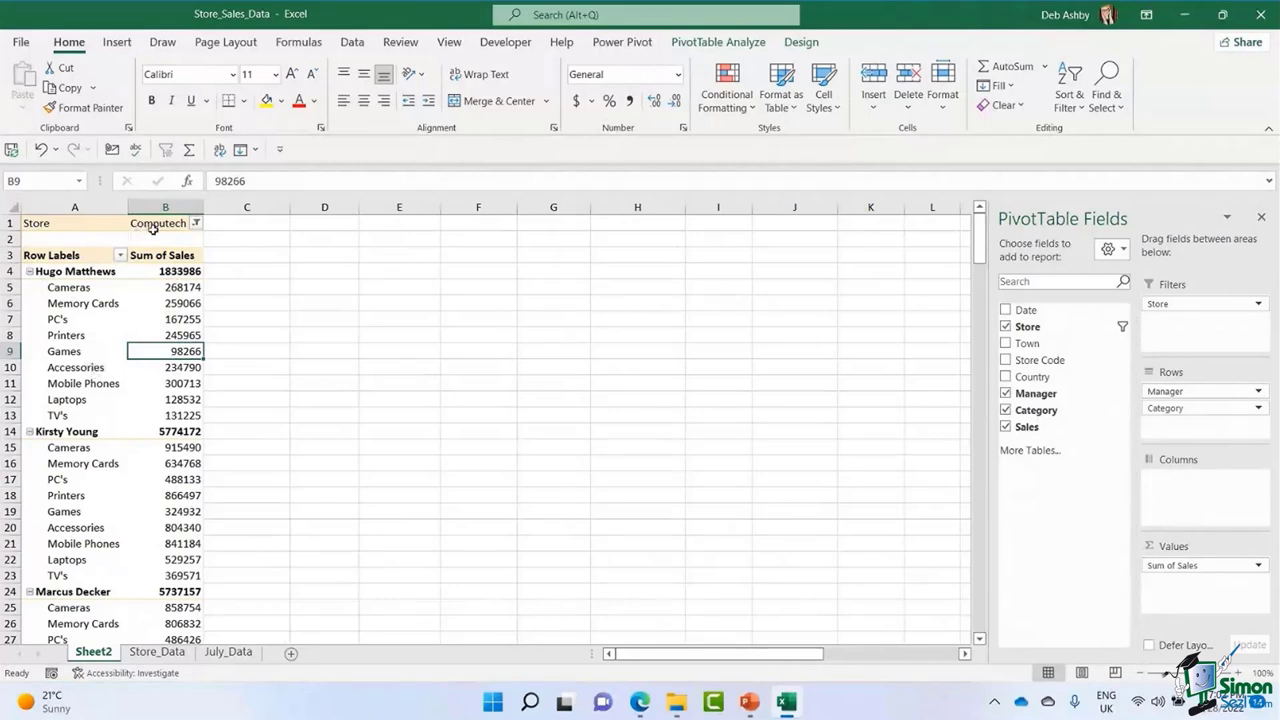
Reset the report's Store filter to (All) and remove Store from the Filters area.
left_click(196, 223)
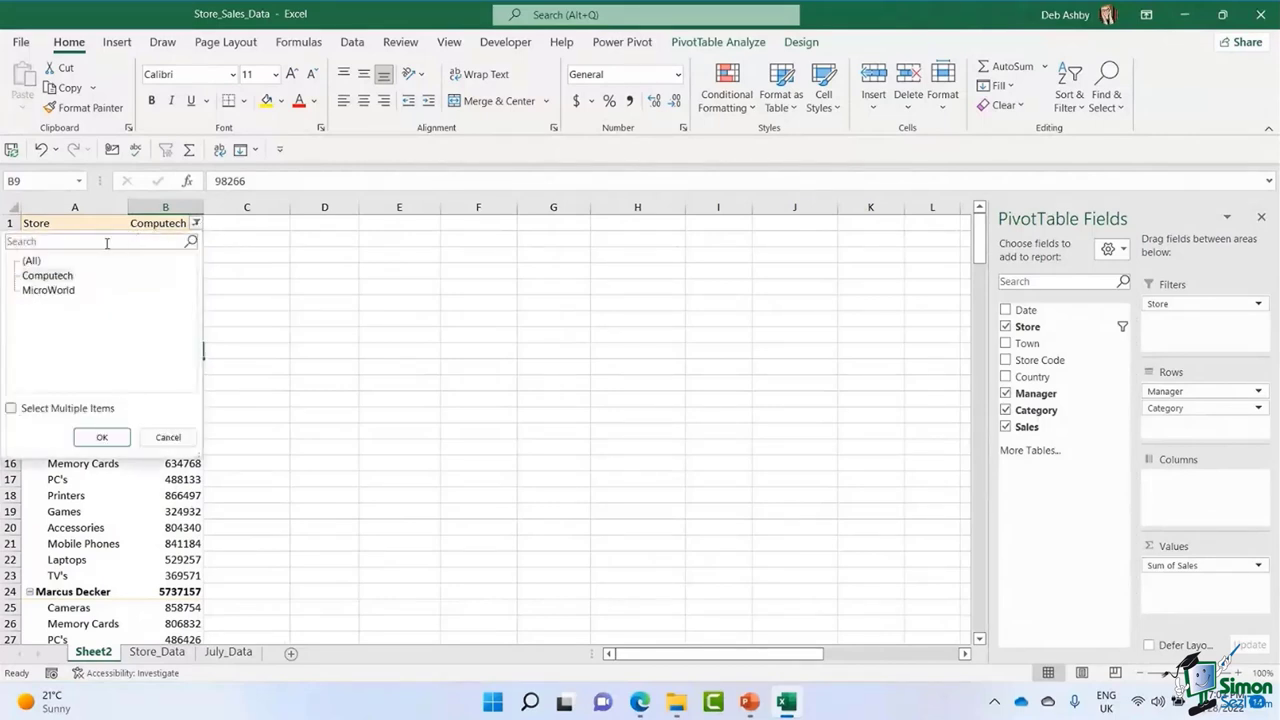
left_click(32, 260)
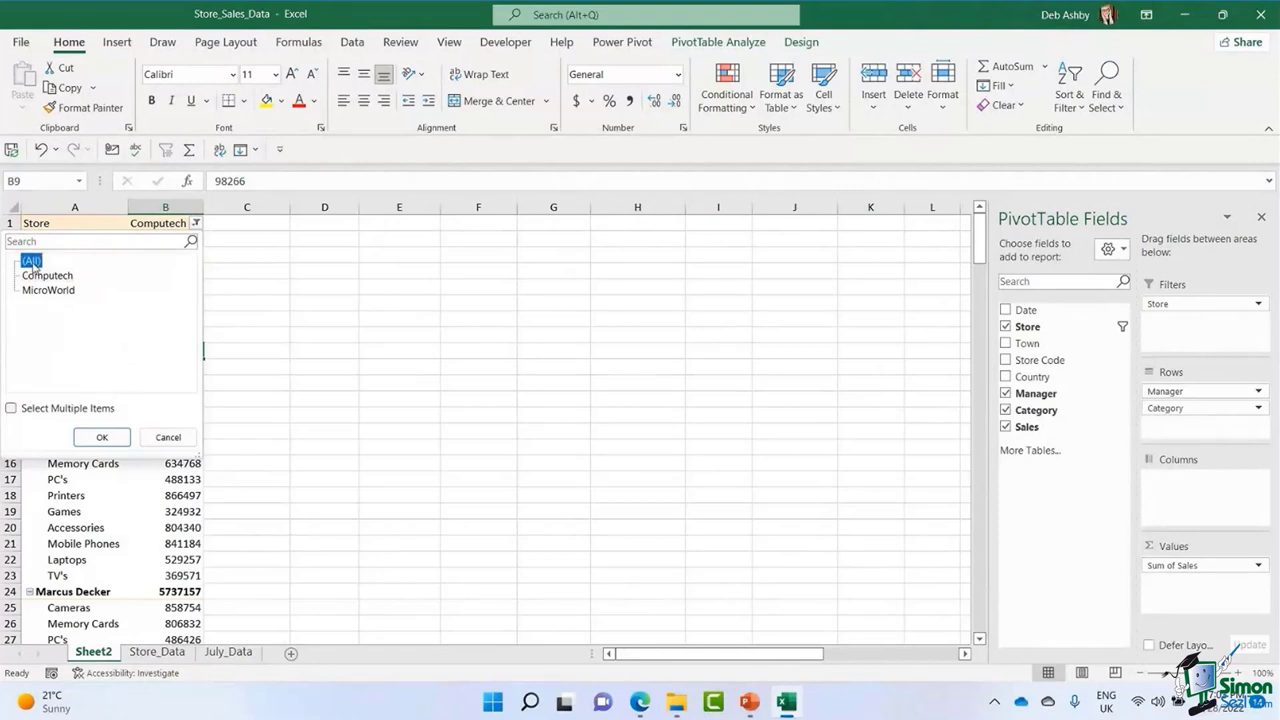
left_click(103, 438)
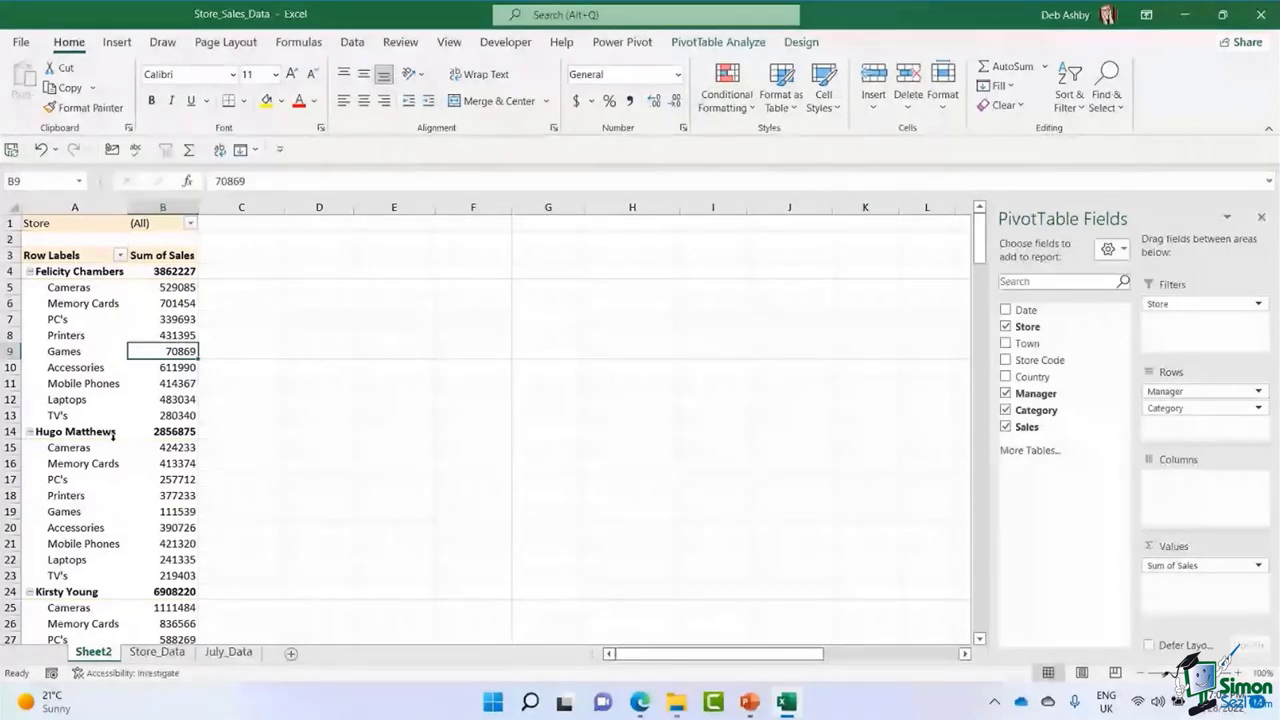
left_click_drag(1160, 303, 848, 350)
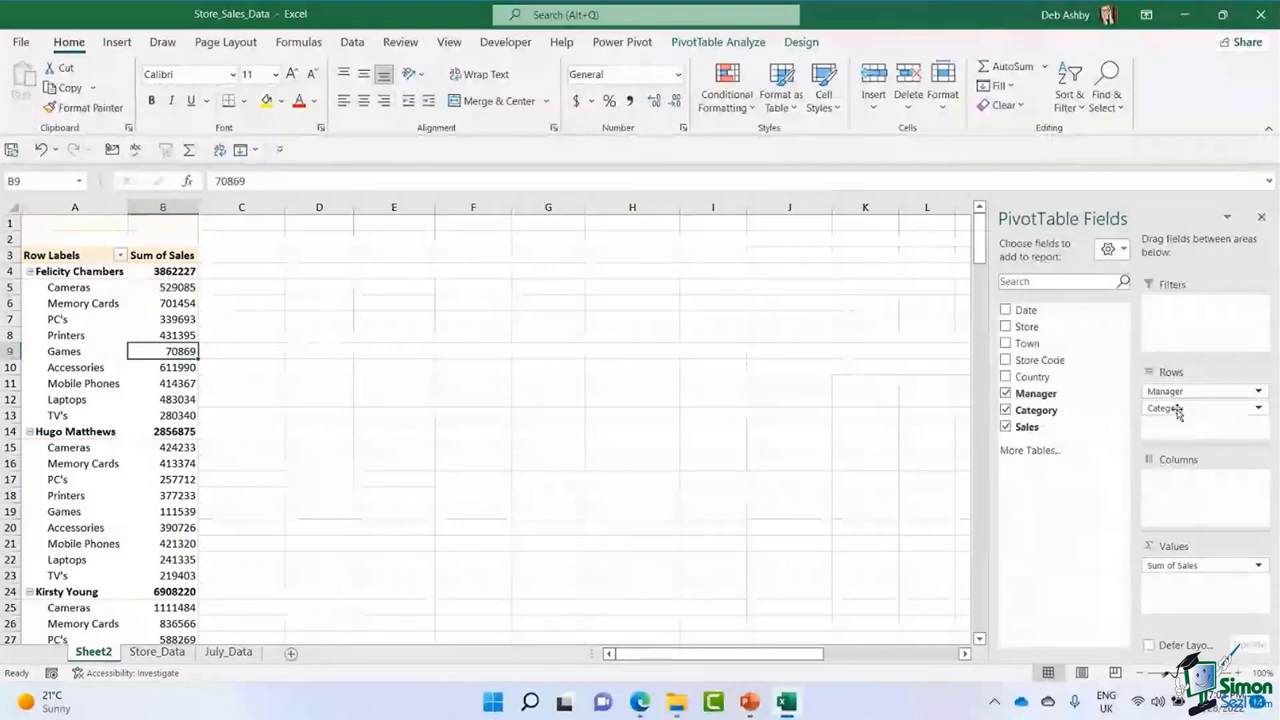
Remove Manager from the Rows area, add Date above Category, and review the category sales grouped by month.
left_click_drag(1188, 398, 857, 451)
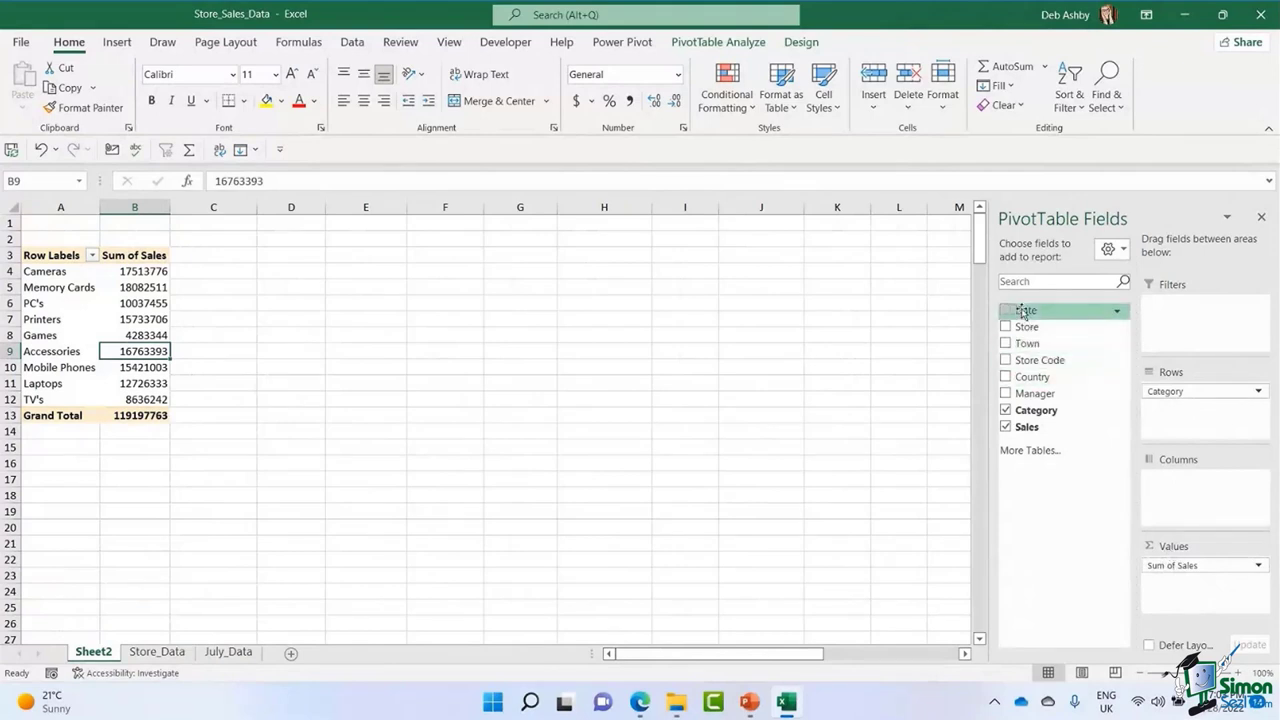
left_click_drag(1022, 311, 1185, 404)
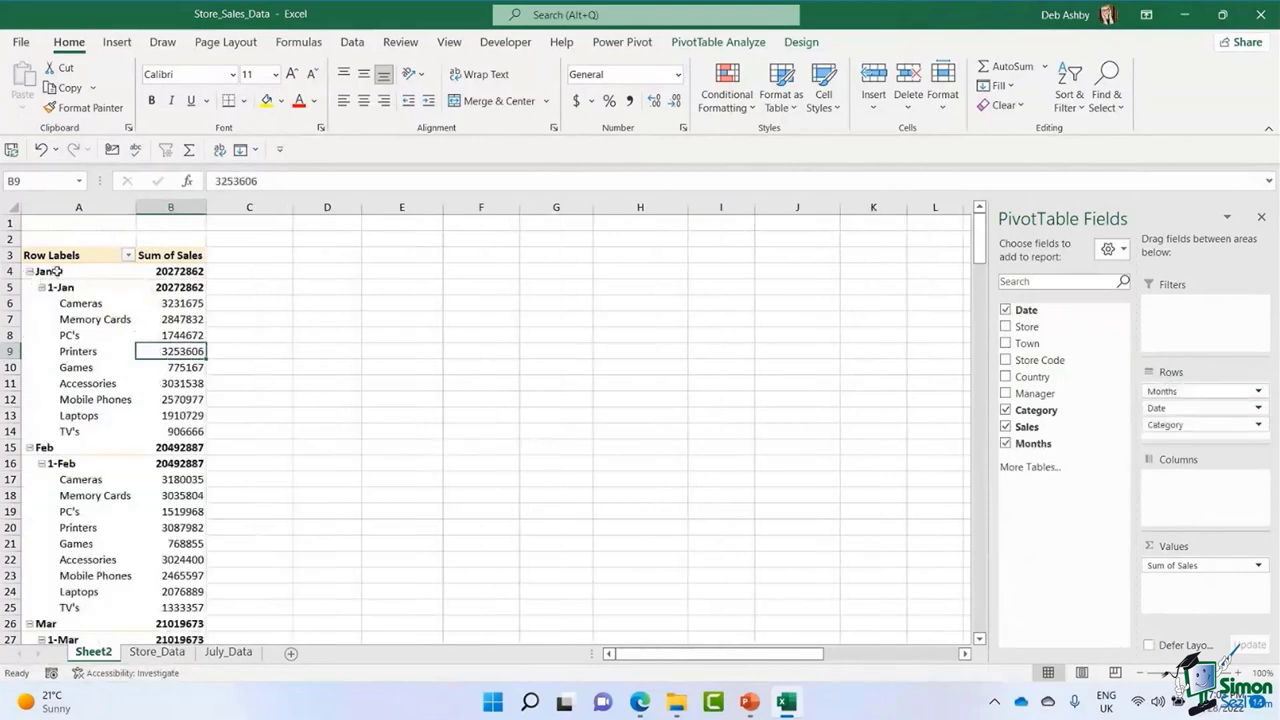
scroll(63, 592, "down", 3)
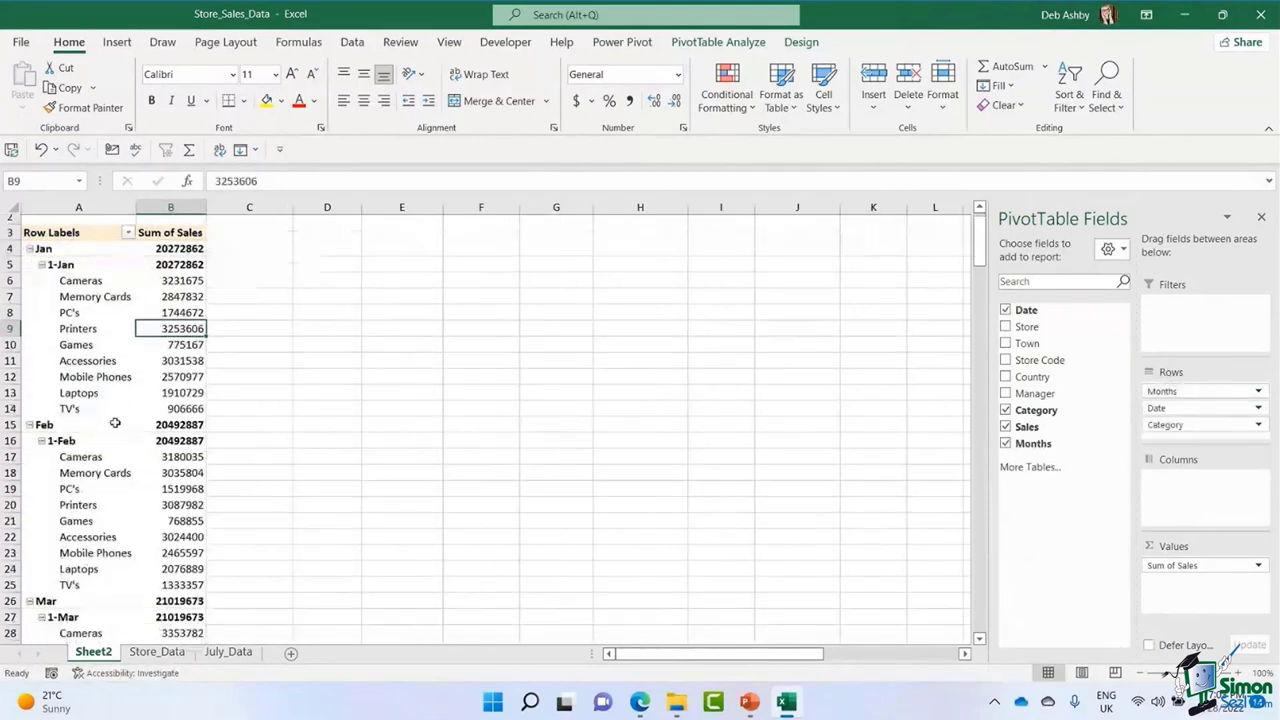
scroll(115, 423, "up", 3)
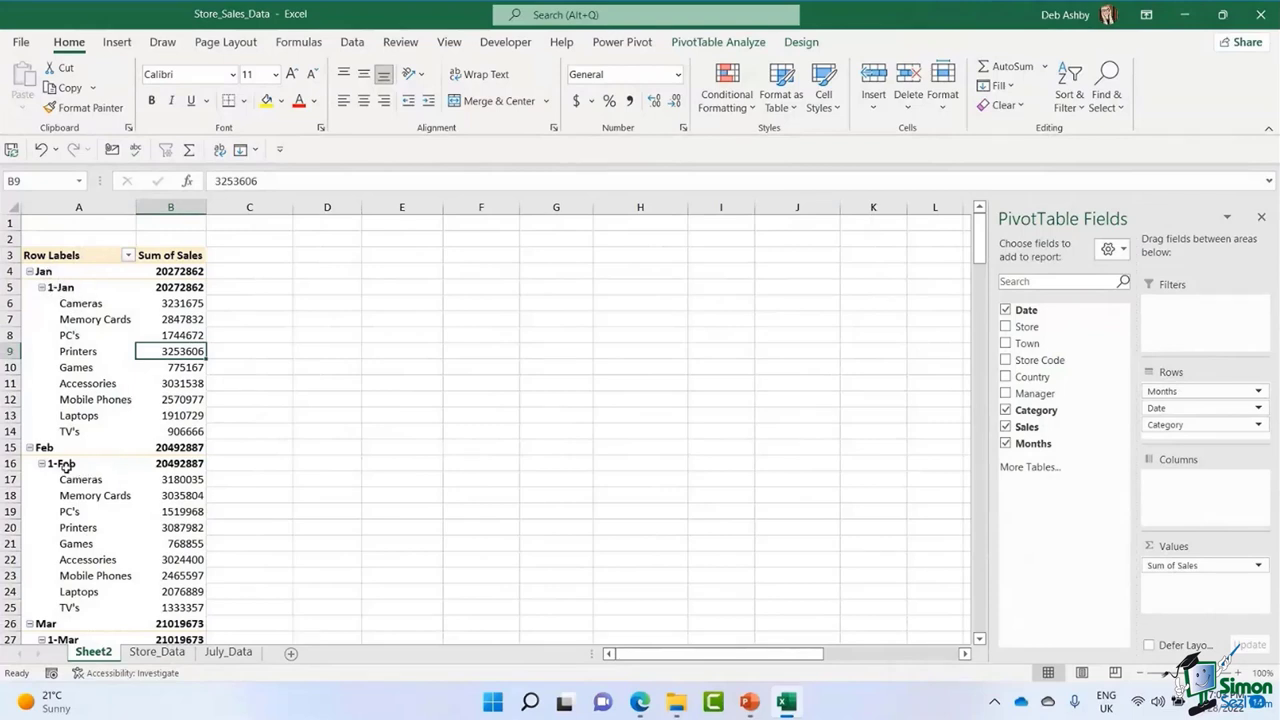
scroll(68, 468, "down", 3)
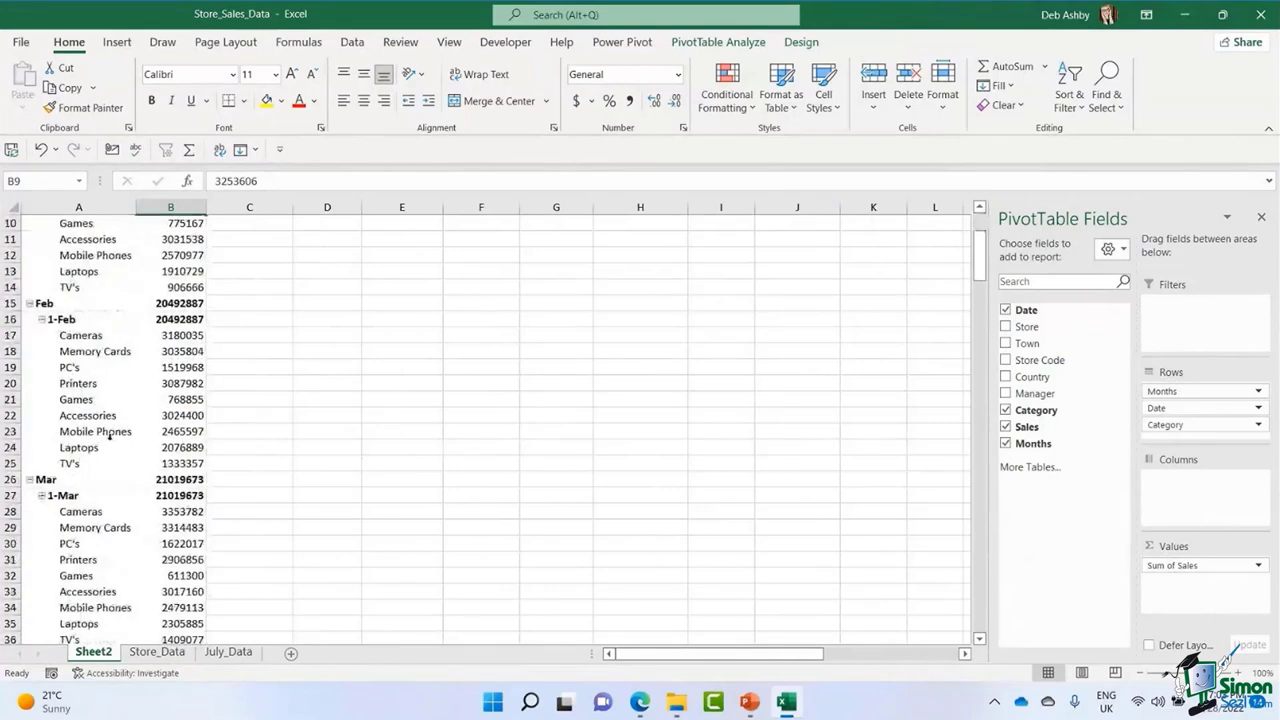
scroll(110, 435, "up", 3)
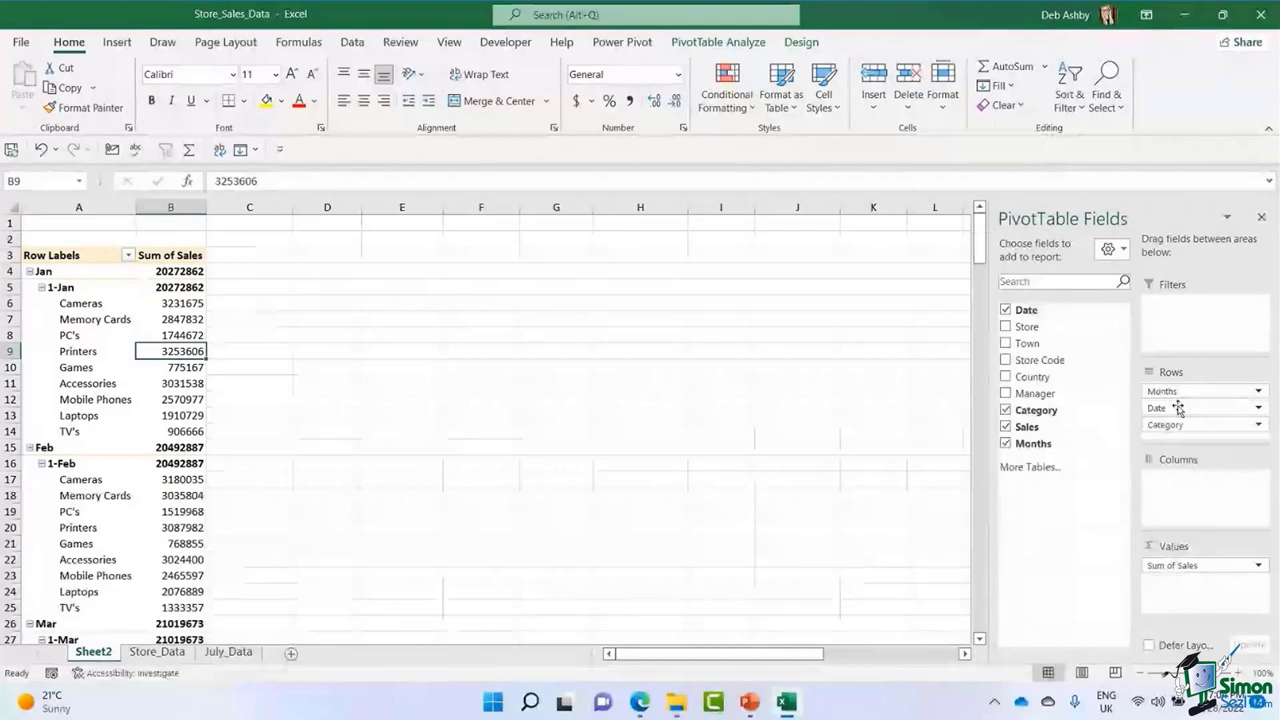
Check the first column of the Store_Data sheet and return to the PivotTable on Sheet2.
left_click(157, 652)
left_click(70, 206)
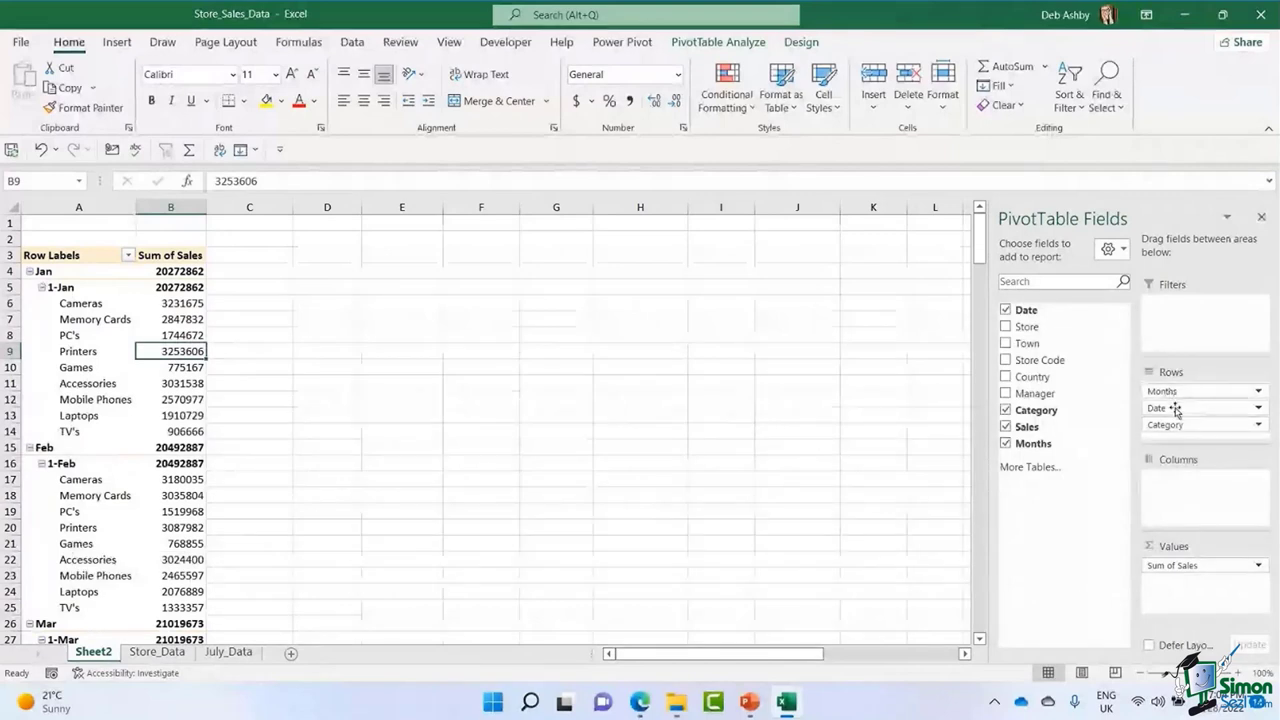
Remove the Months field from the Rows area, and undo the removal.
left_click_drag(1168, 398, 909, 420)
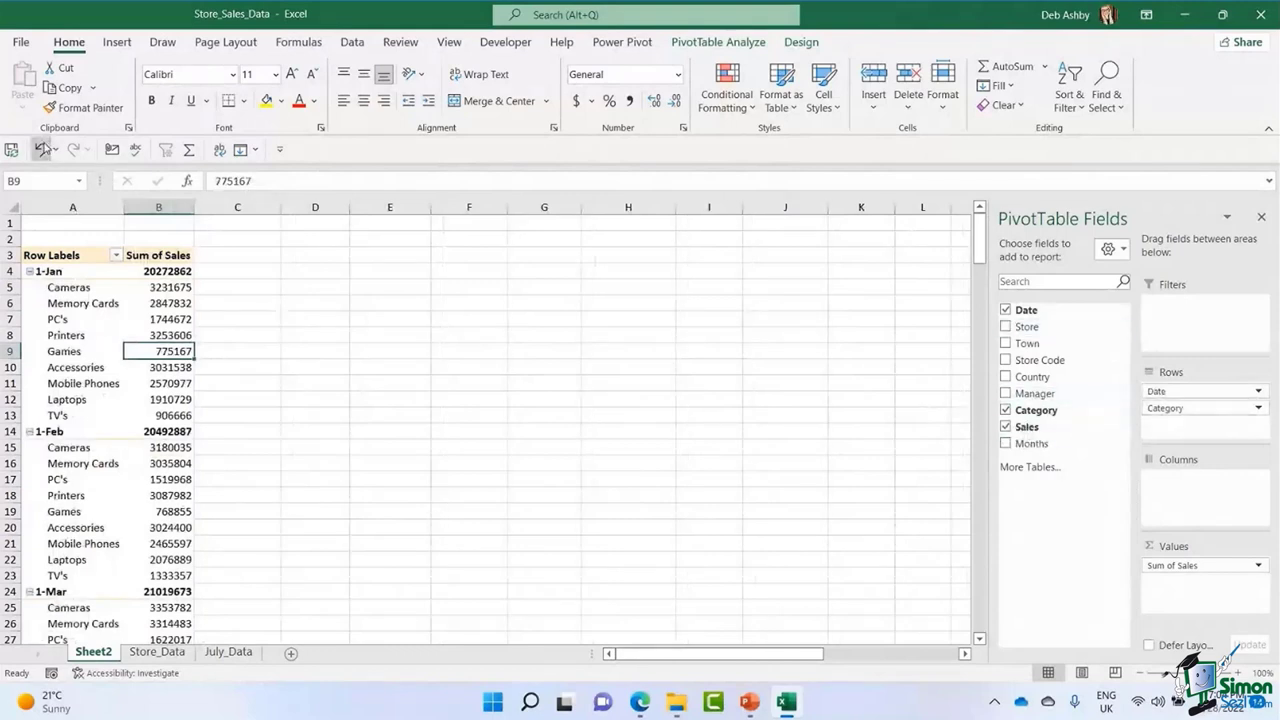
left_click(42, 149)
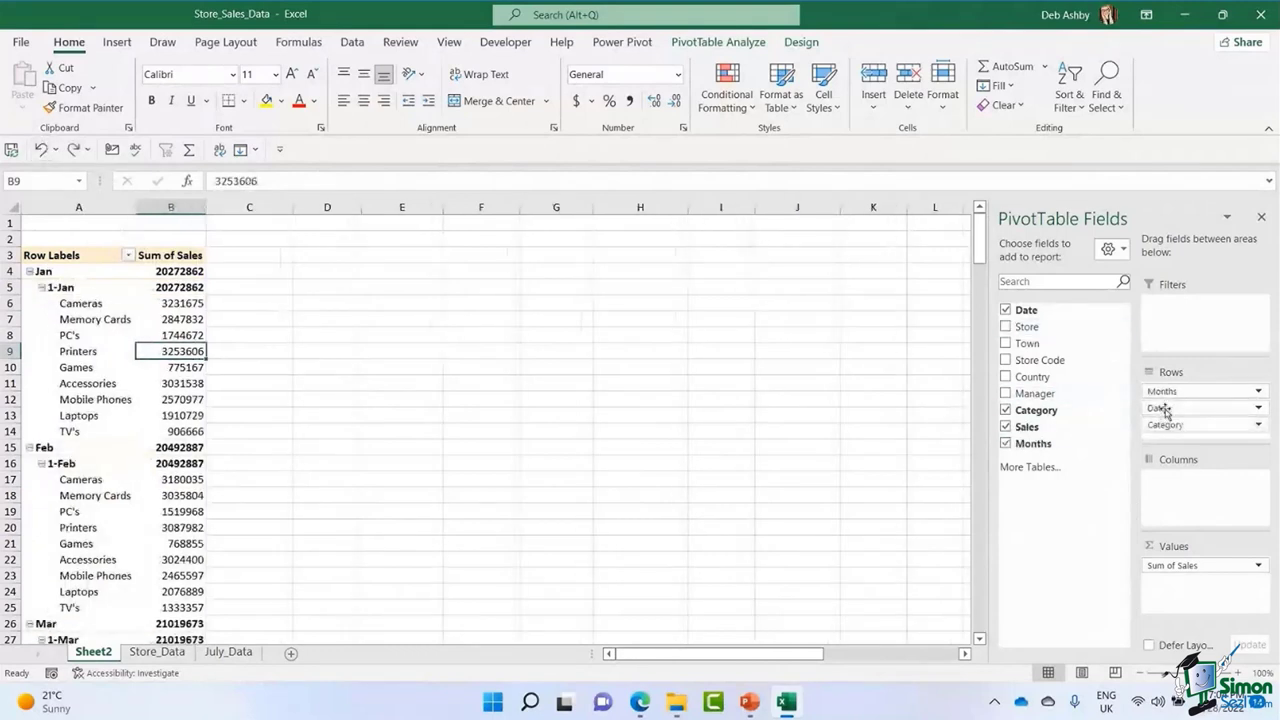
Remove Date from the Rows area, and collapse and re-expand the Jan and Feb groups.
left_click_drag(1165, 410, 869, 411)
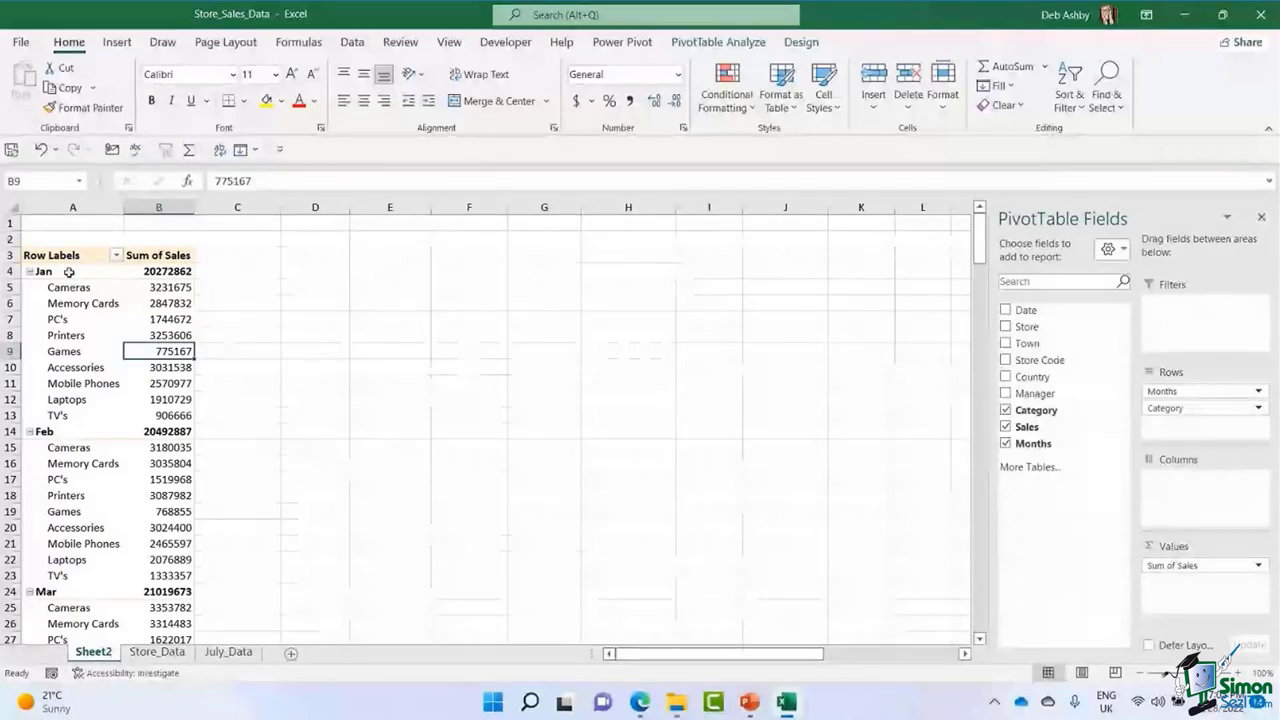
left_click(69, 272)
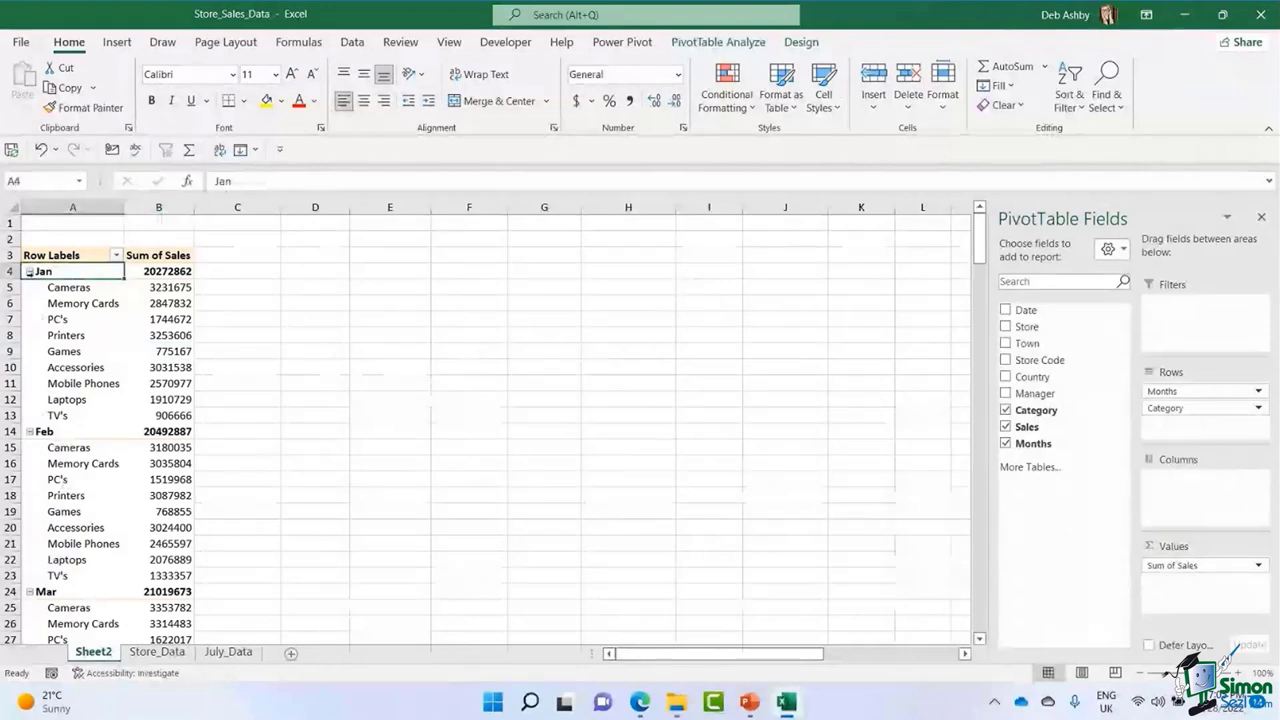
left_click(30, 272)
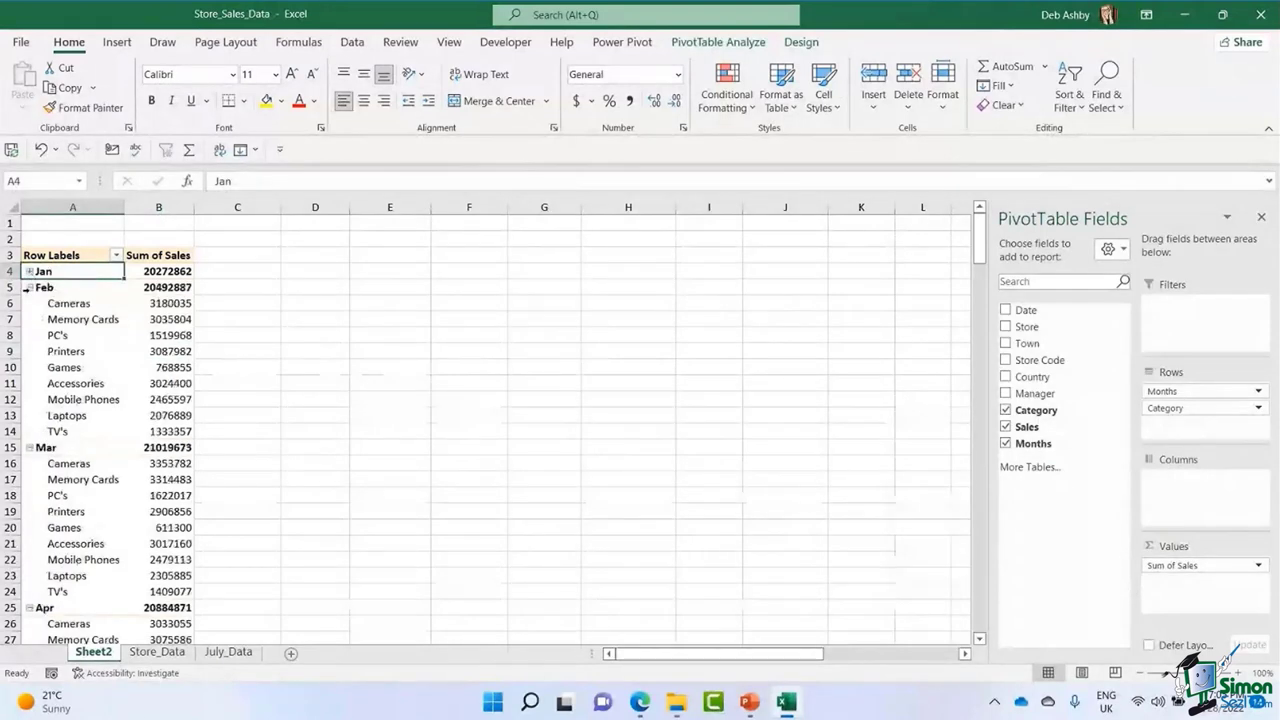
left_click(28, 288)
left_click(28, 288)
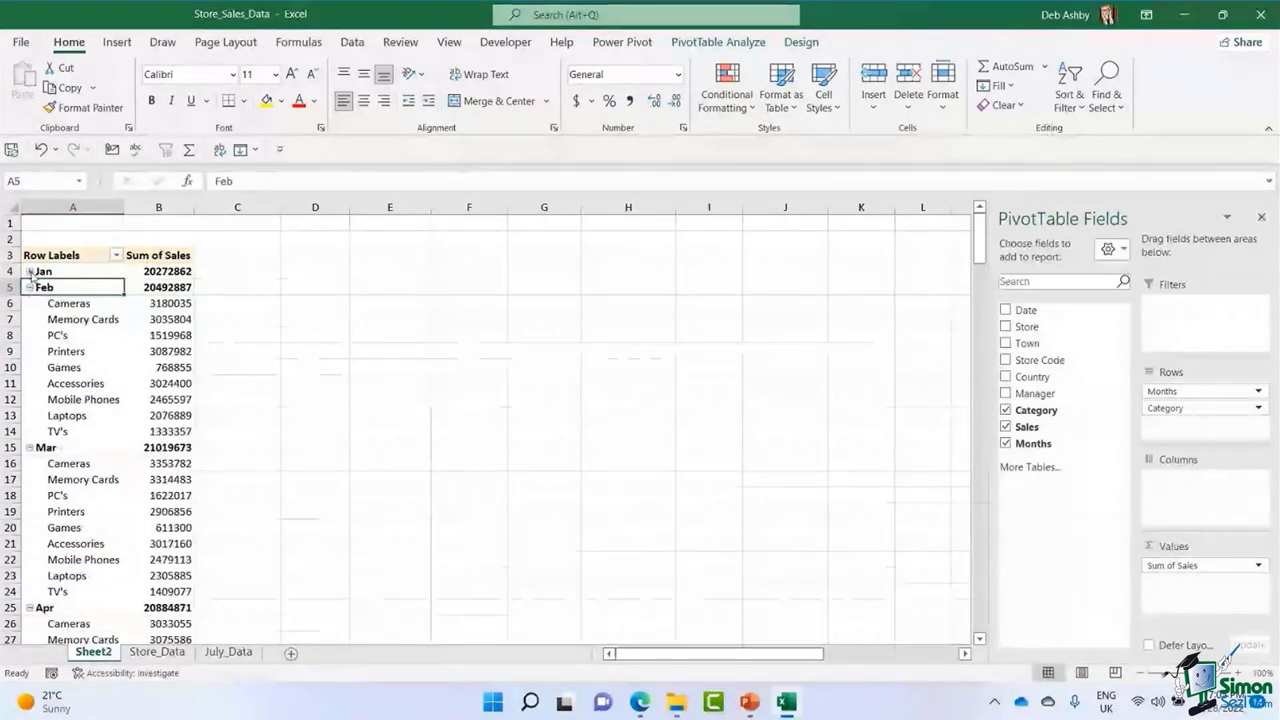
left_click(30, 272)
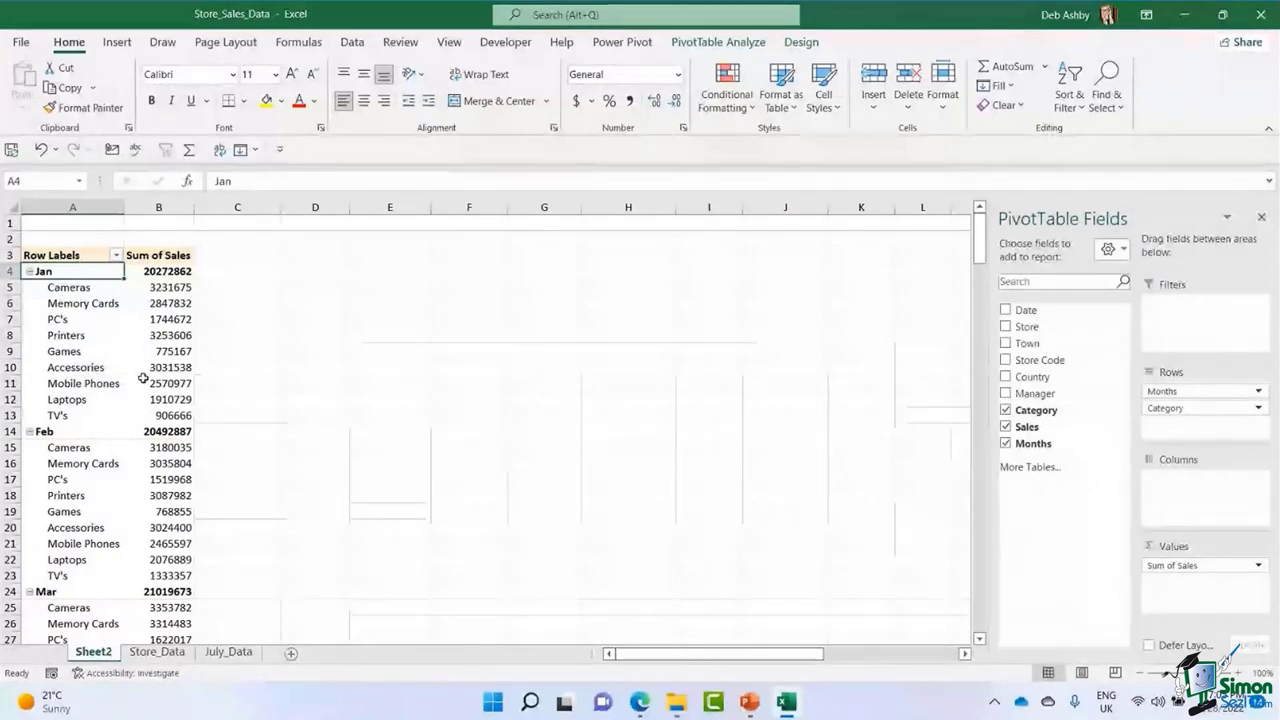
Hide the expand and collapse (+/-) buttons in the PivotTable.
left_click(720, 44)
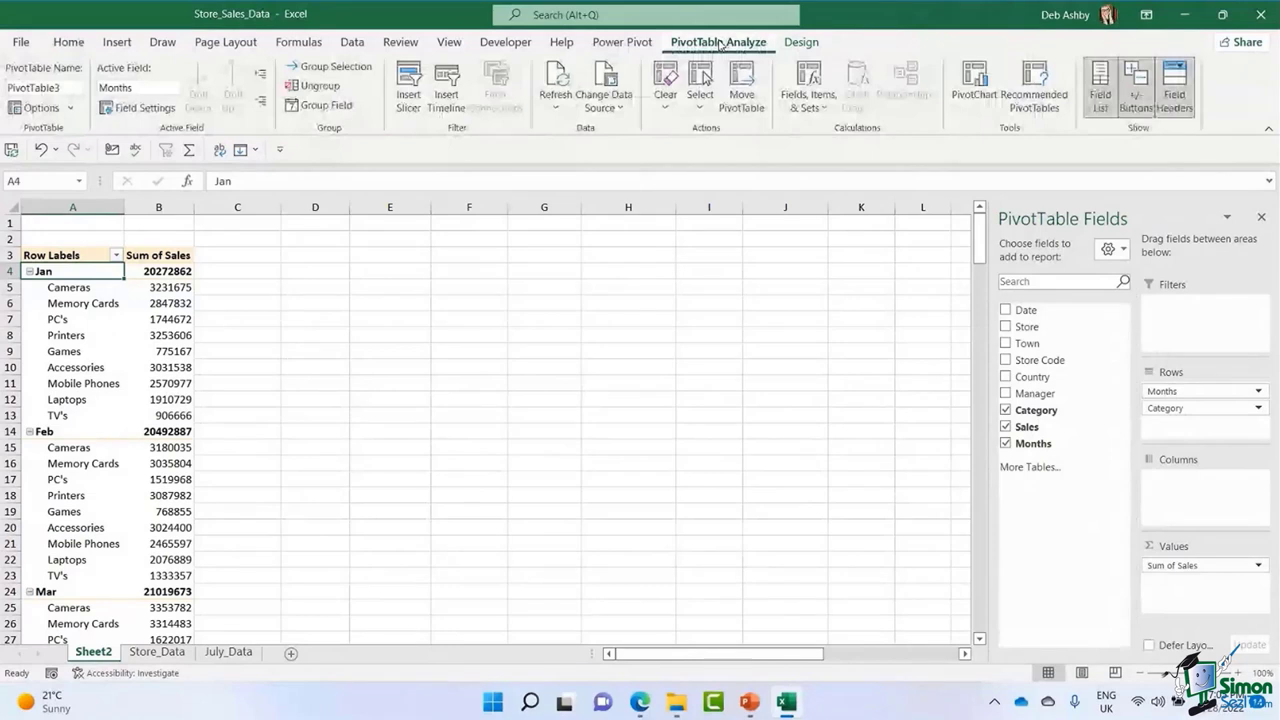
left_click(809, 45)
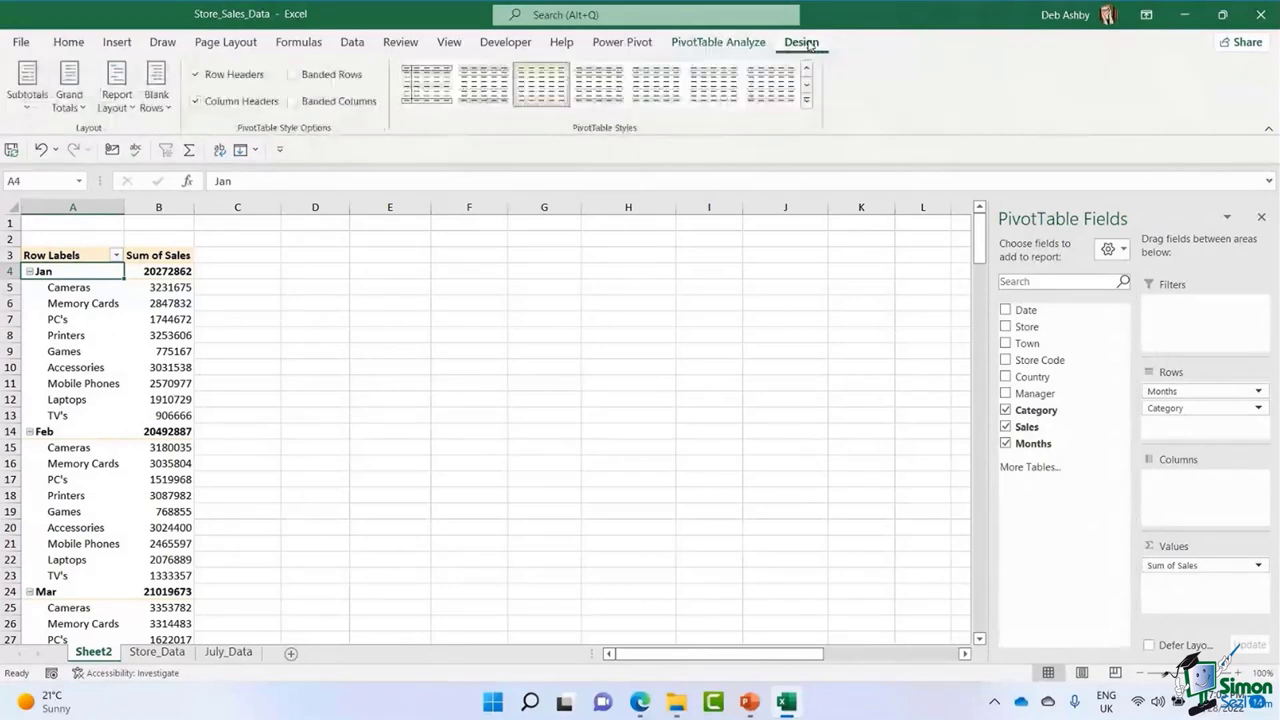
left_click(735, 45)
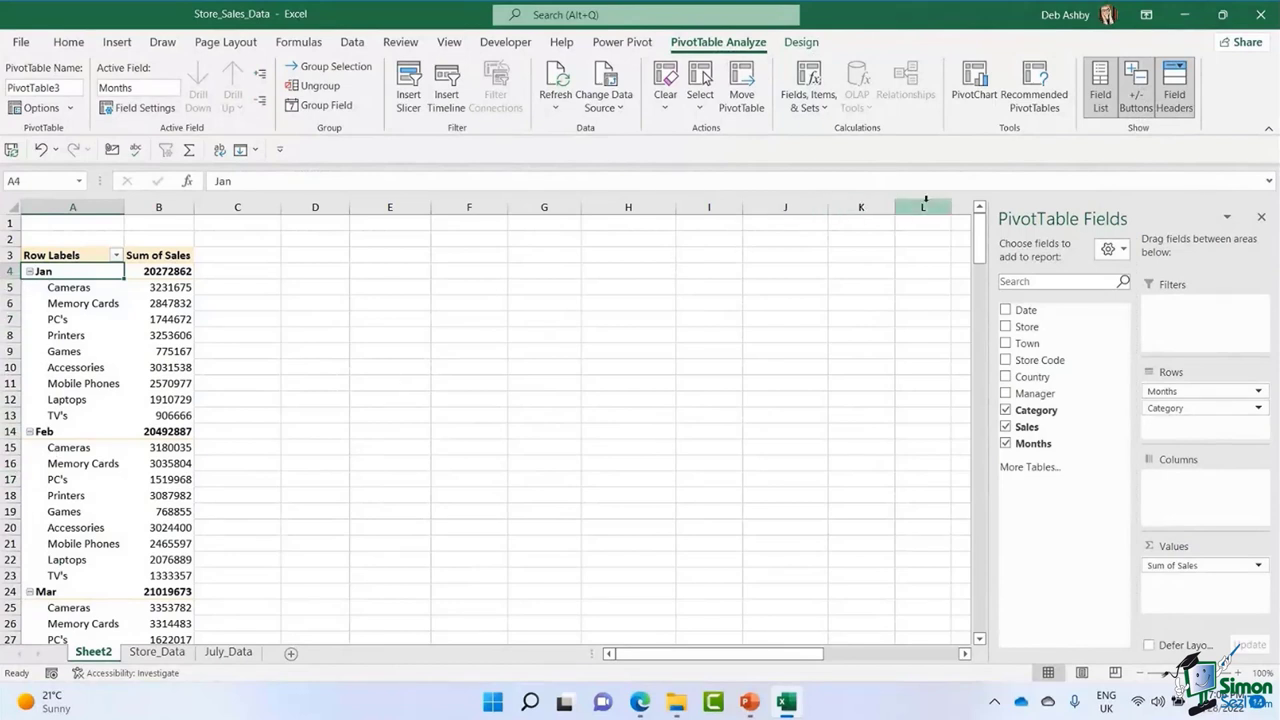
left_click(1135, 97)
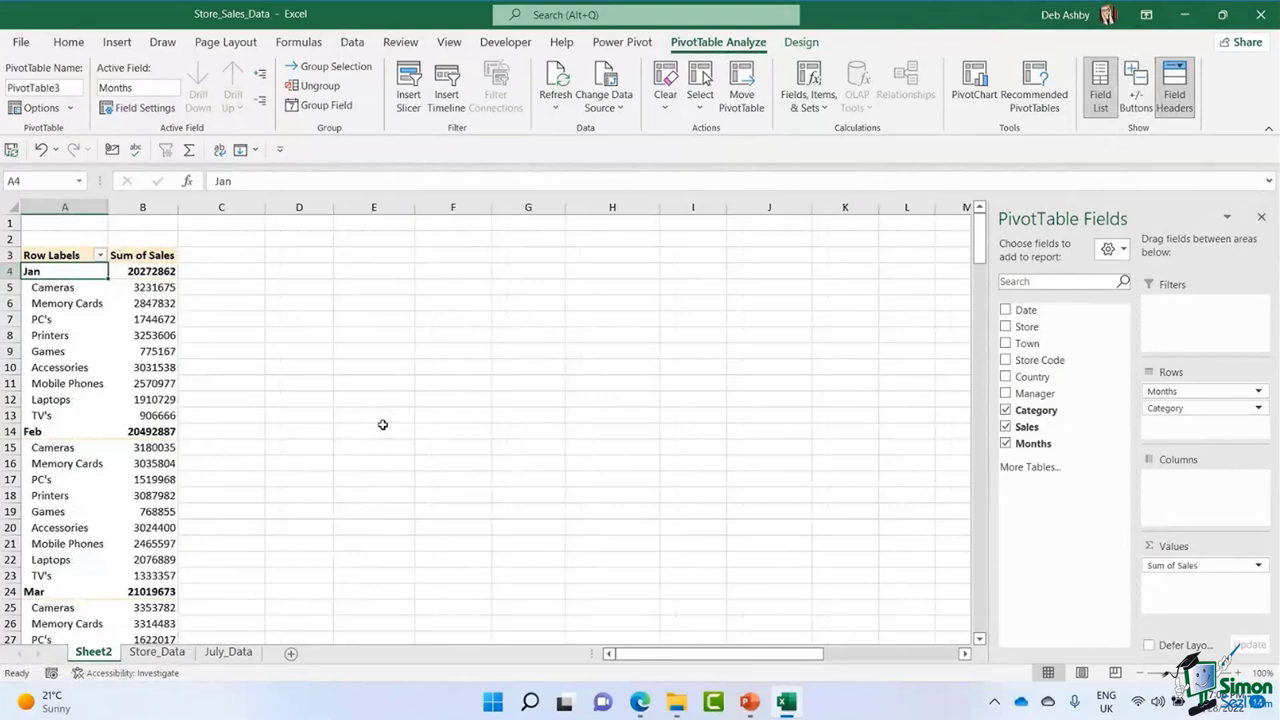
Close the PivotTable Fields list, select cells inside and outside the report, and show the list again.
left_click(88, 303)
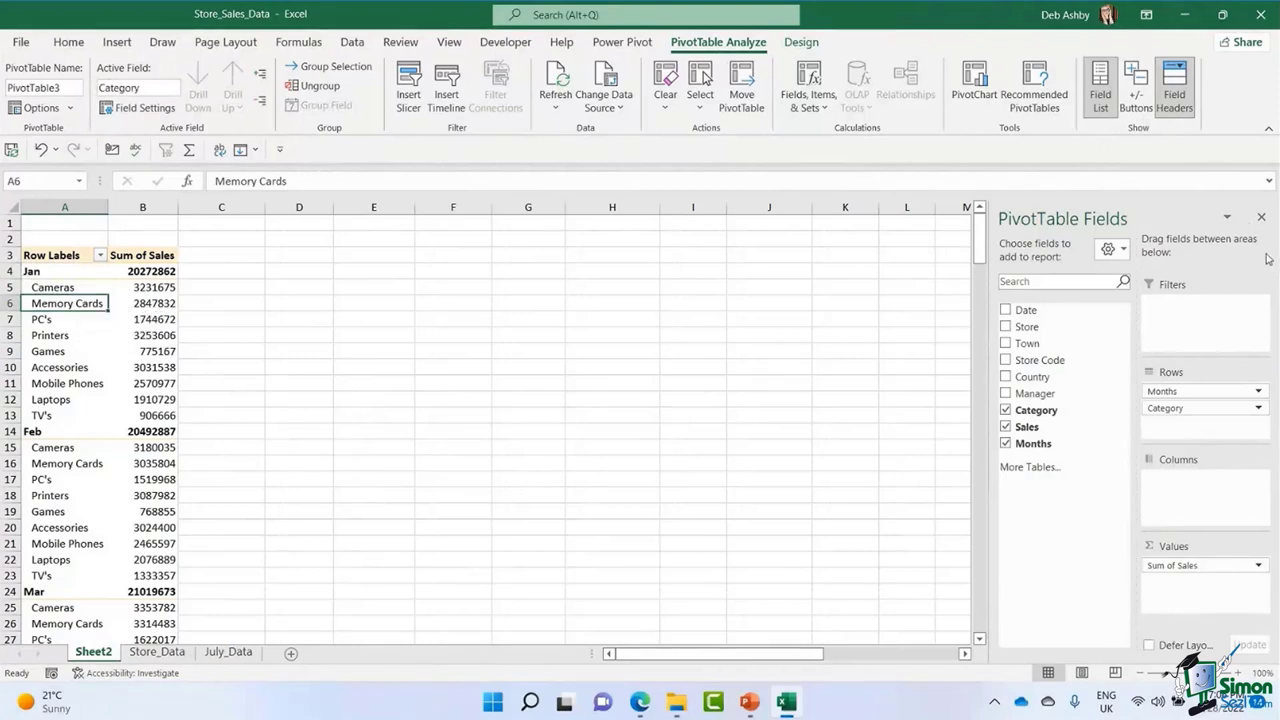
left_click(1262, 218)
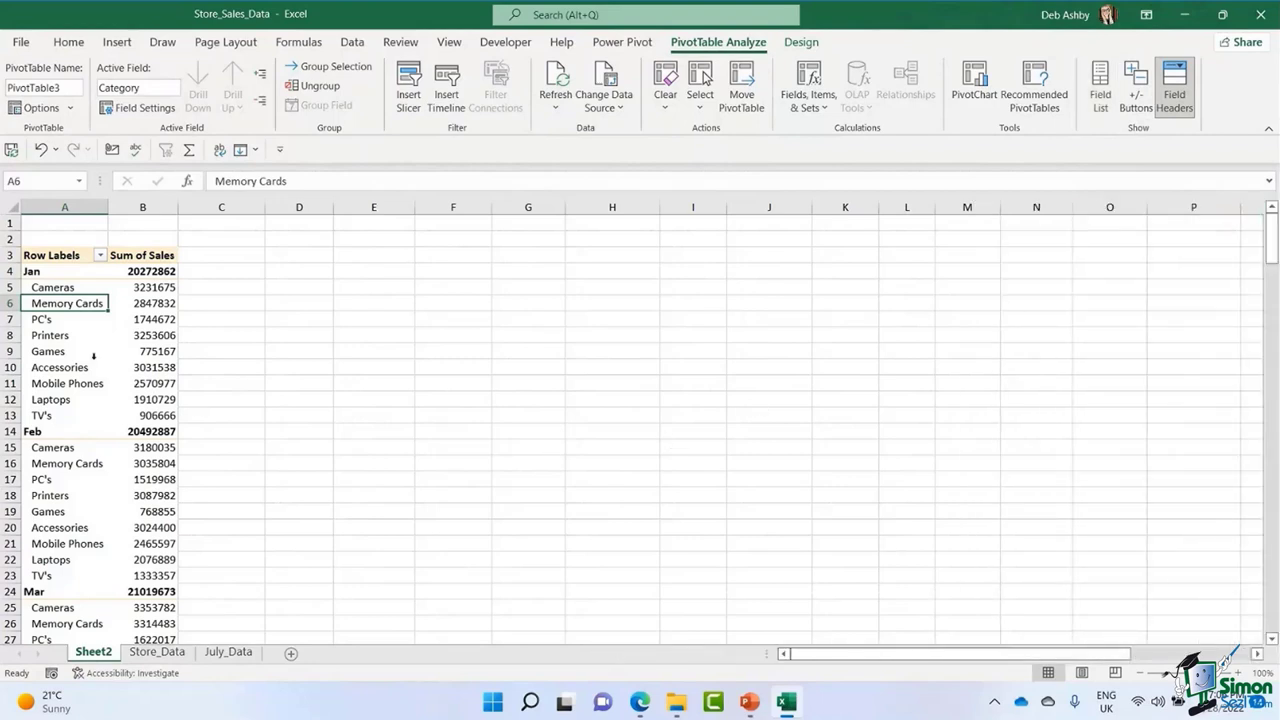
left_click(100, 367)
left_click(496, 365)
left_click(165, 349)
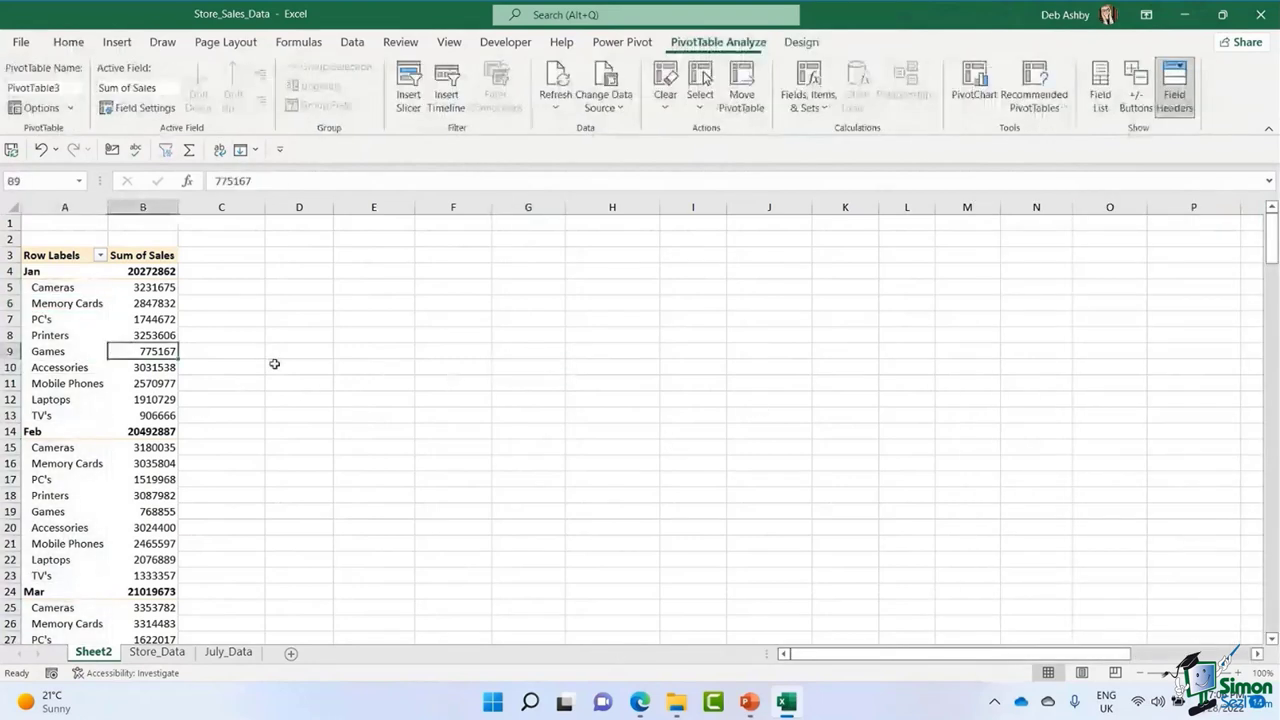
left_click(70, 337)
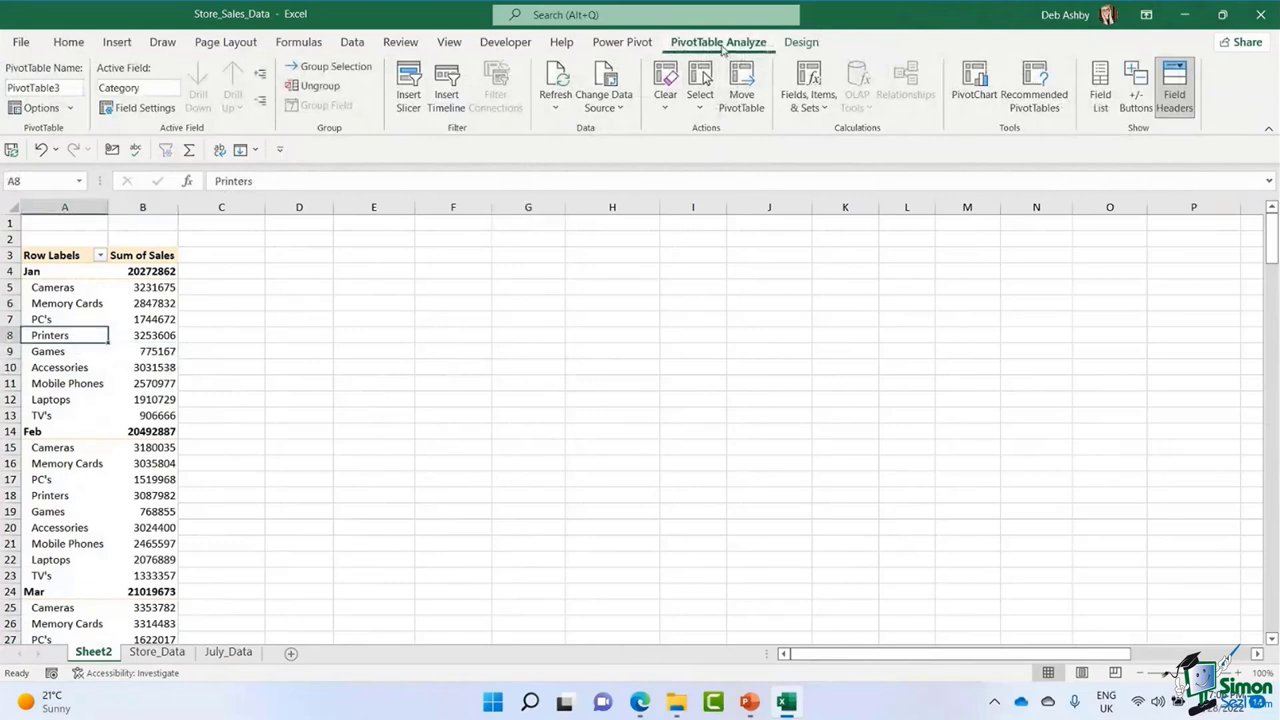
left_click(1102, 98)
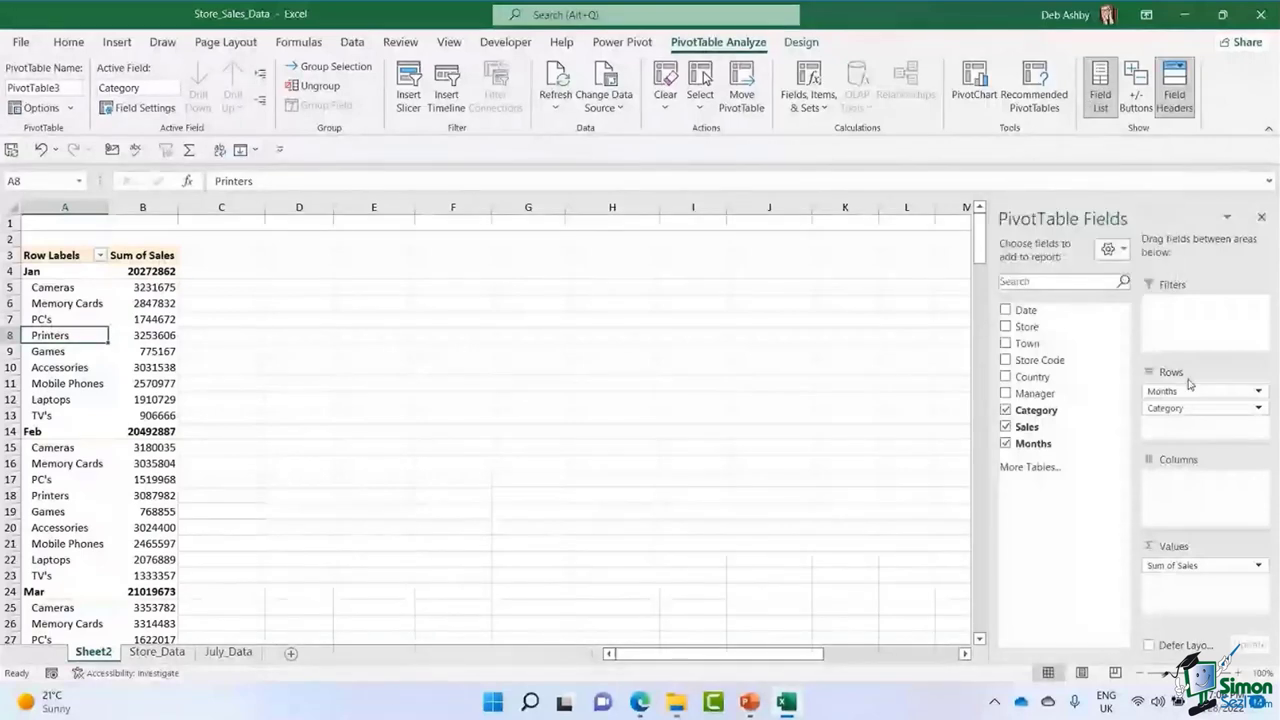
Remove Months from the Rows area, and review the total sales of each category.
left_click_drag(1165, 408, 666, 380)
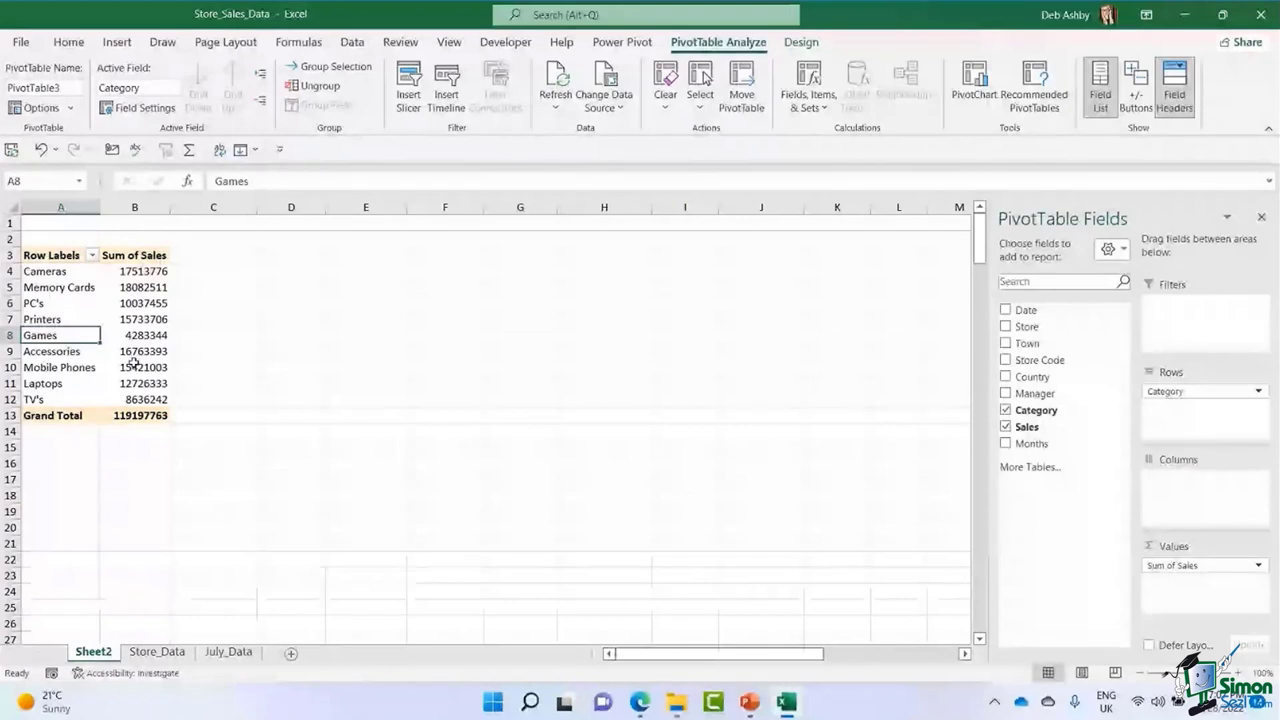
left_click(131, 272)
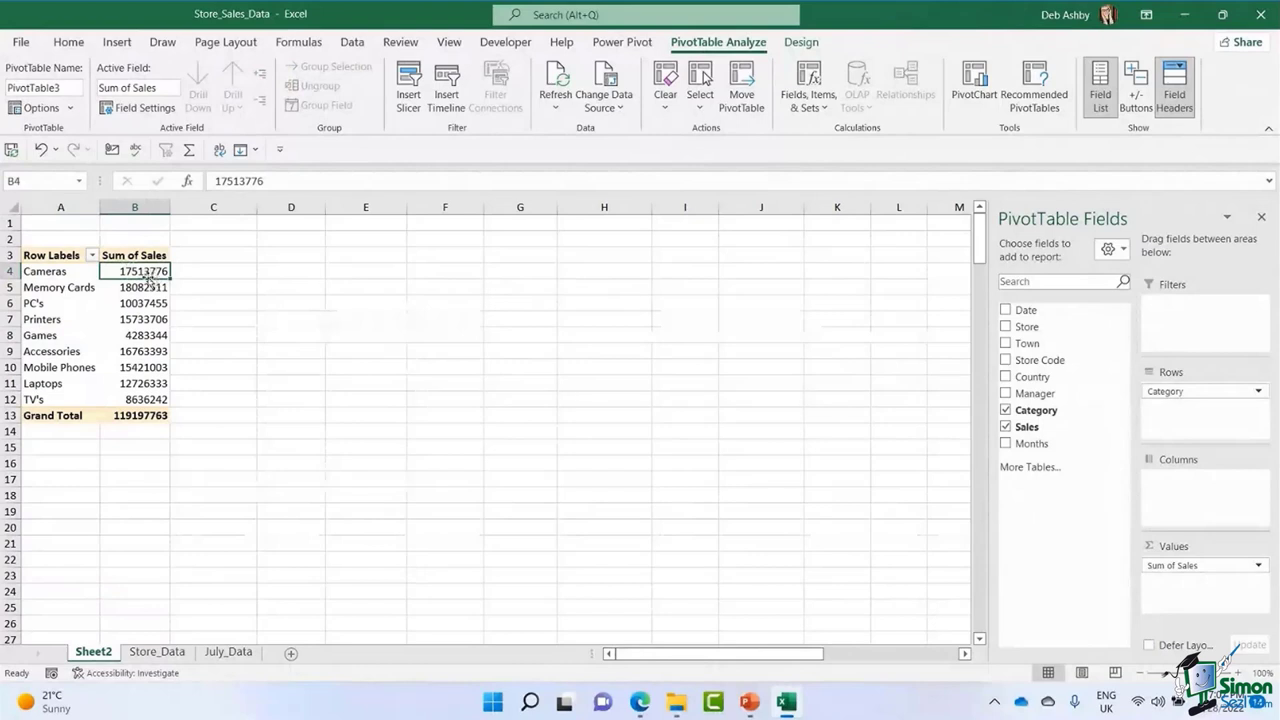
left_click(55, 271)
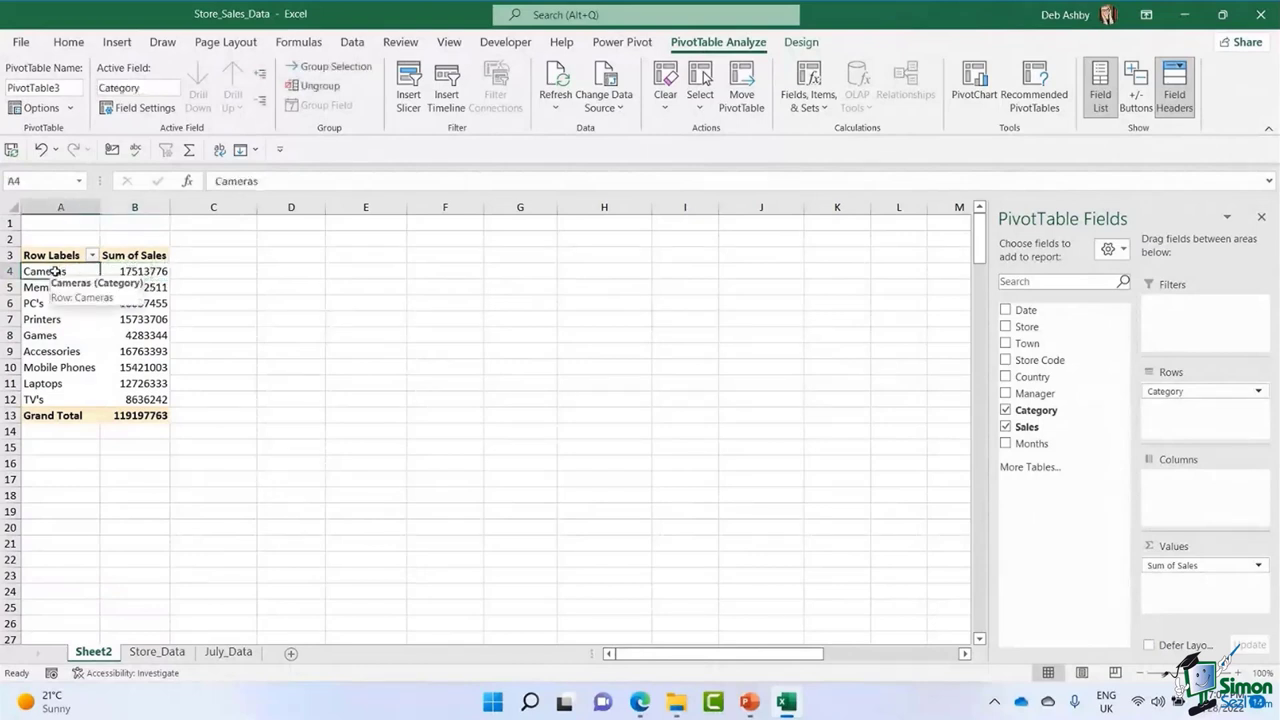
left_click(64, 289)
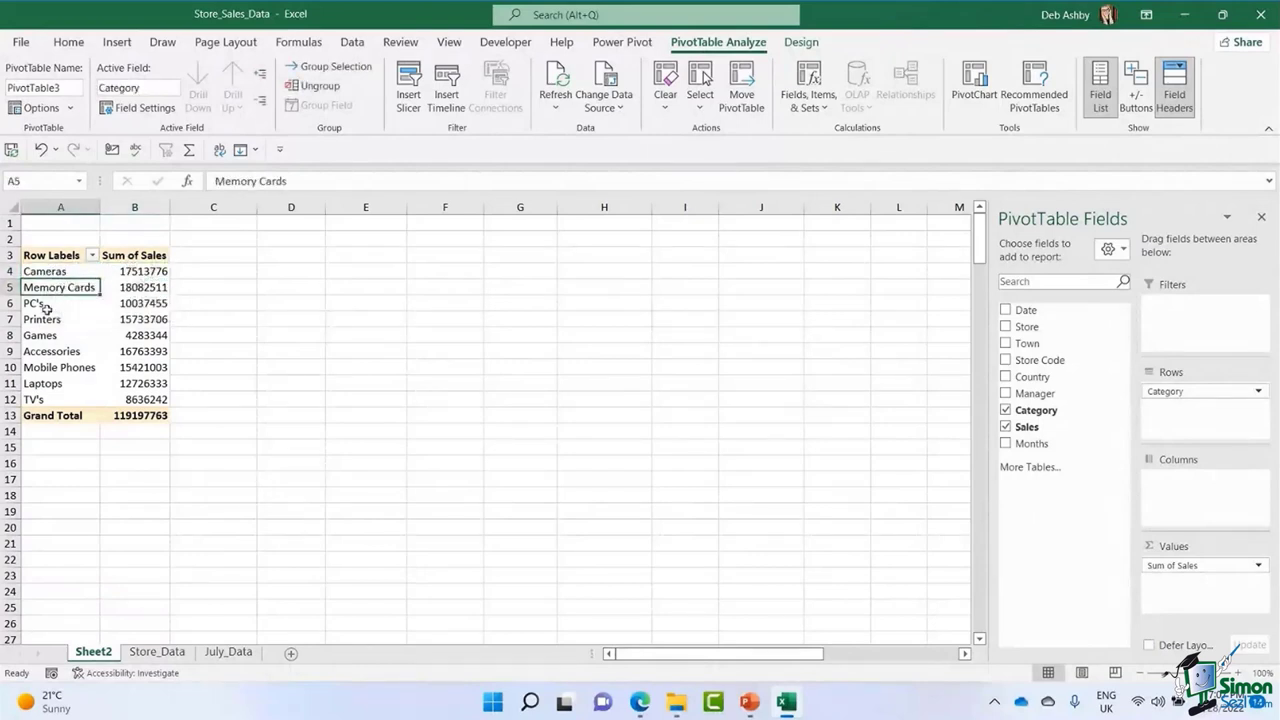
left_click(44, 306)
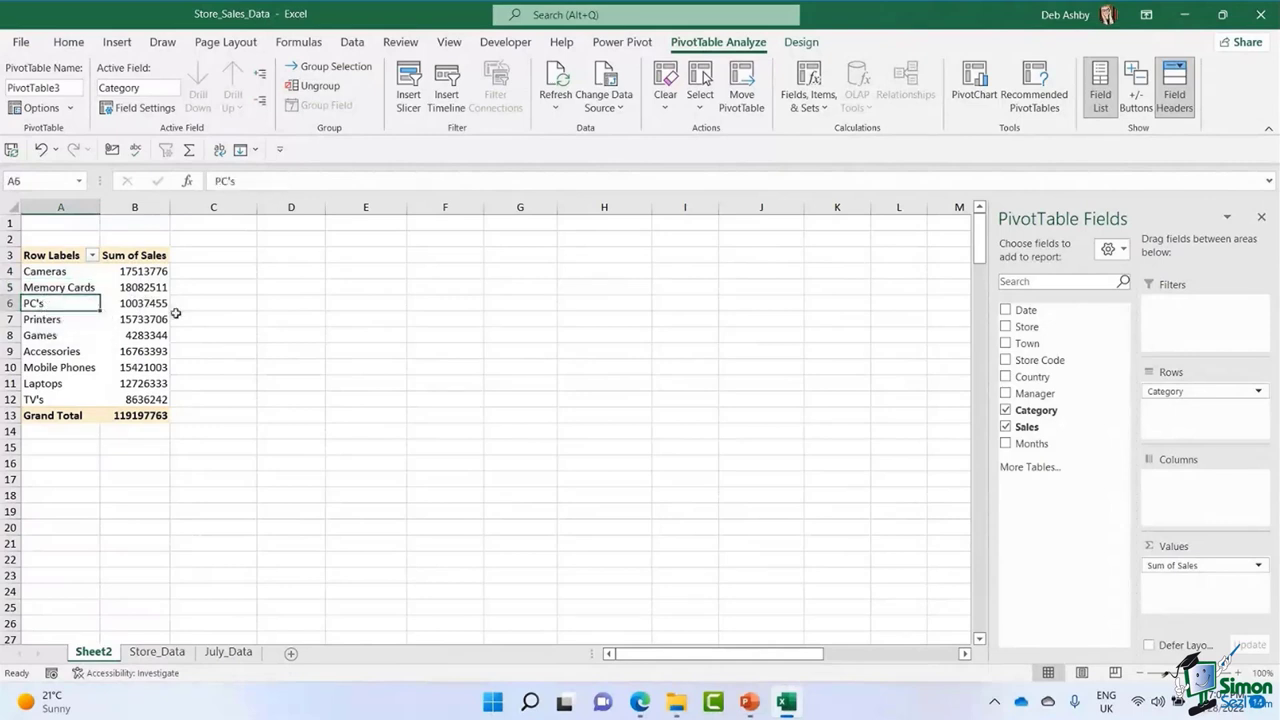
left_click(133, 273)
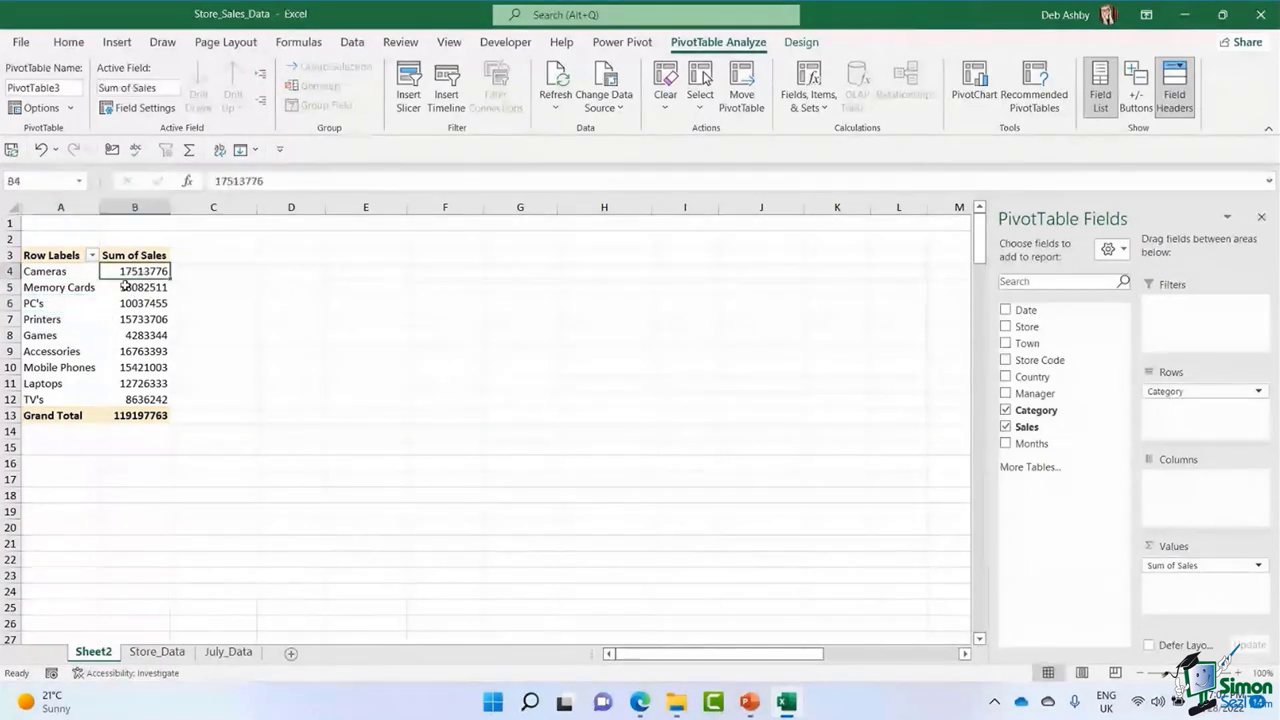
left_click(126, 288)
left_click(130, 305)
left_click(131, 336)
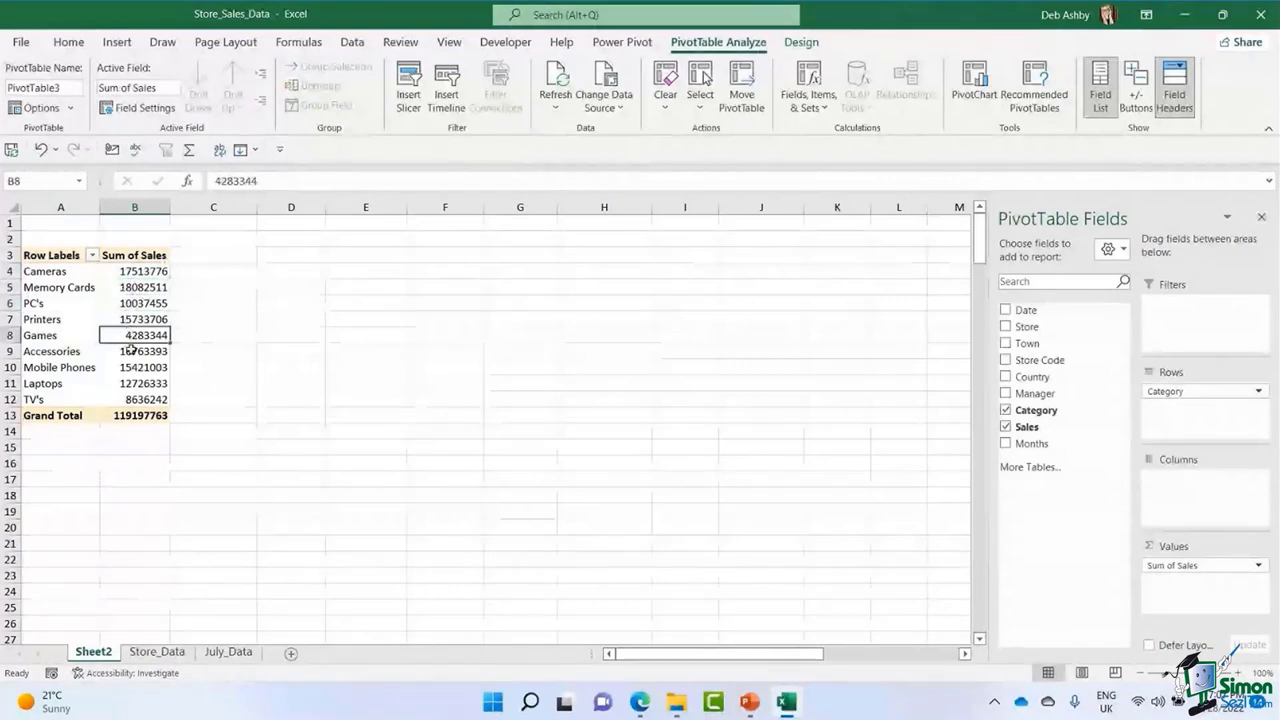
left_click(131, 351)
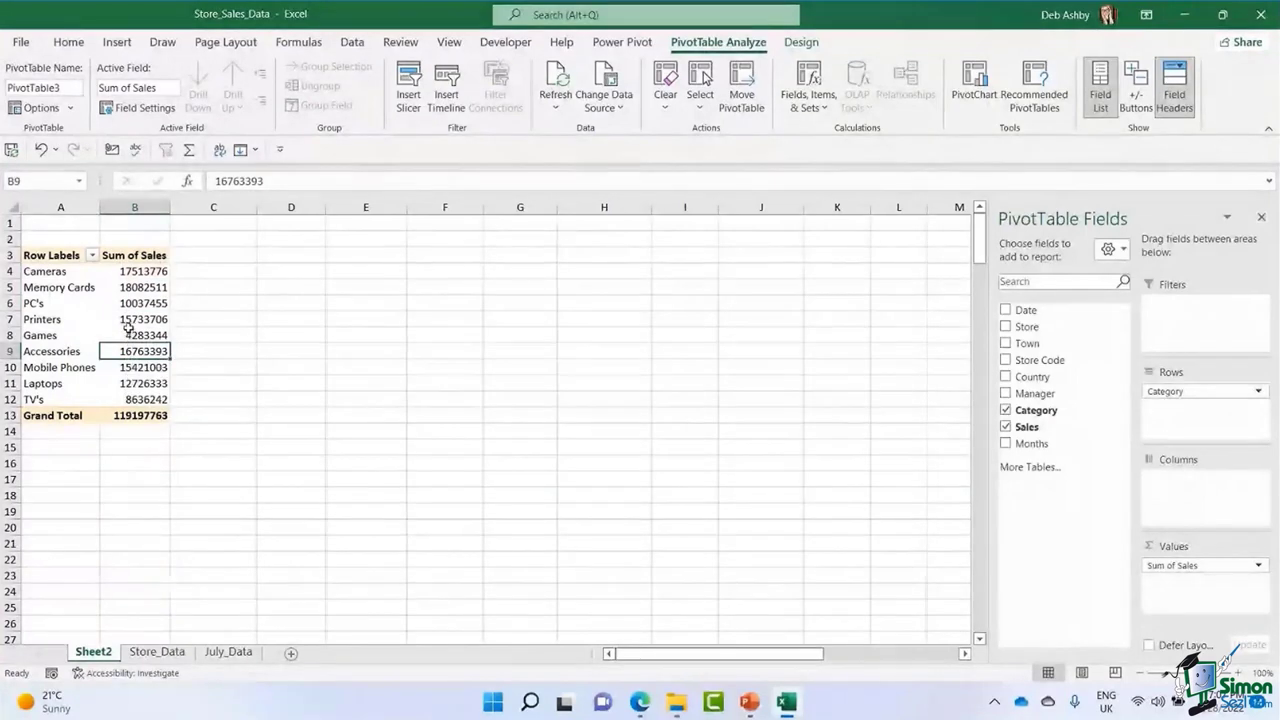
mouse_move(154, 302)
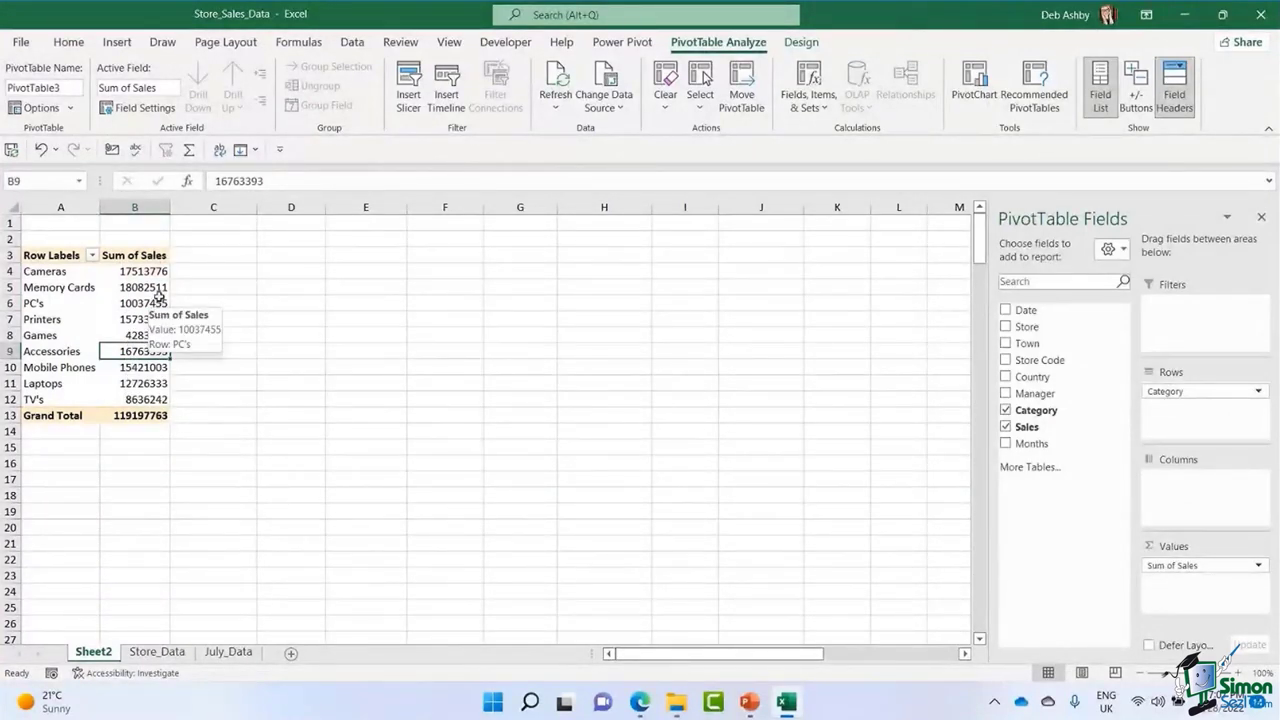
mouse_move(148, 266)
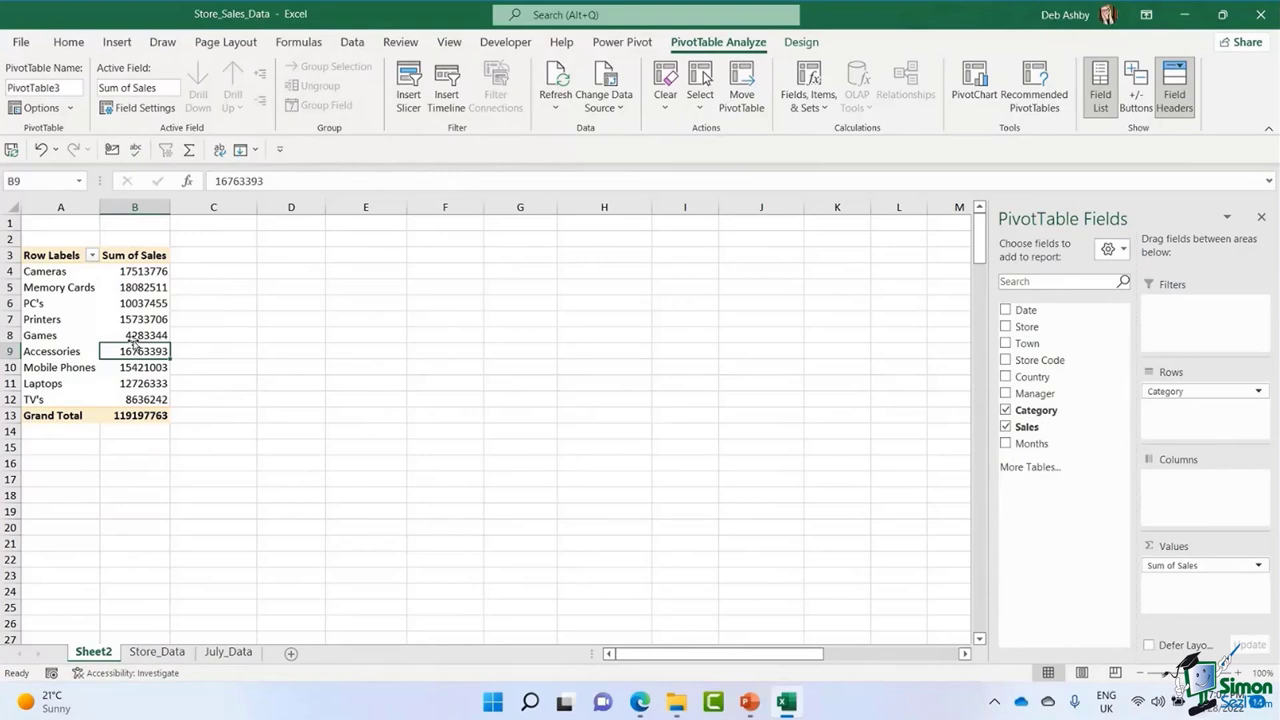
Change the Sales value field's summary calculation from Sum to Count.
left_click(137, 272)
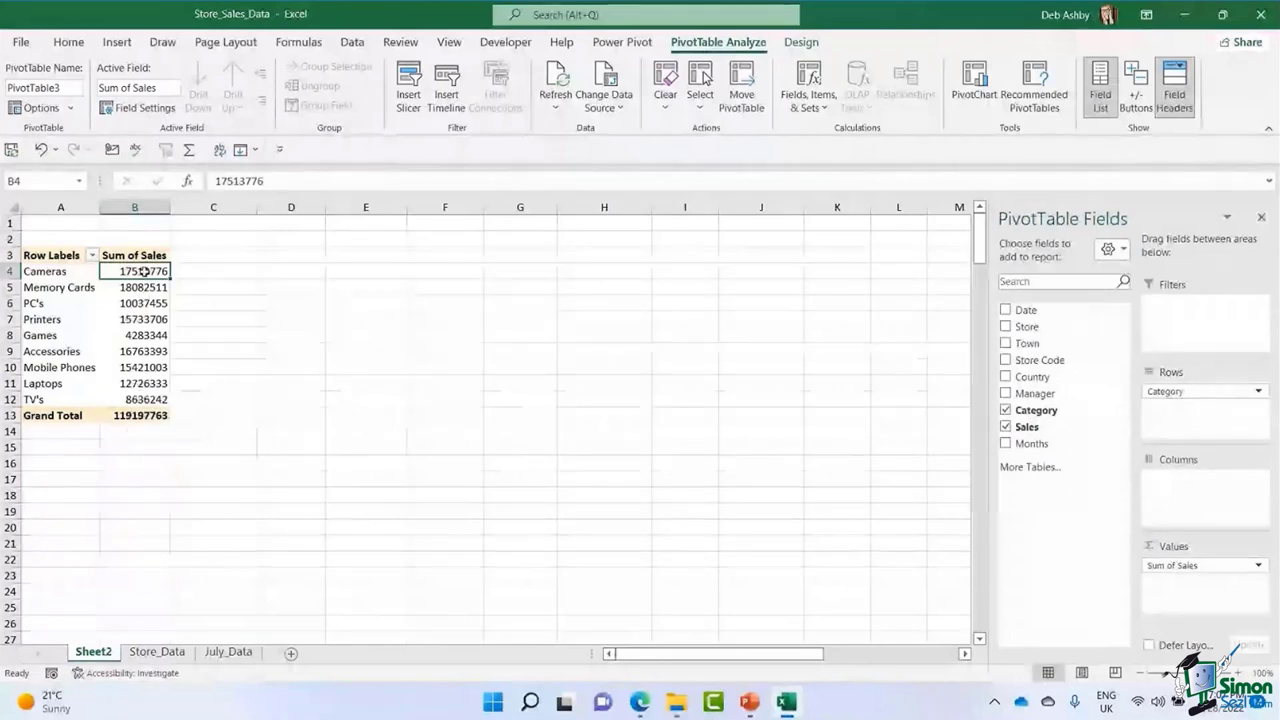
right_click(144, 271)
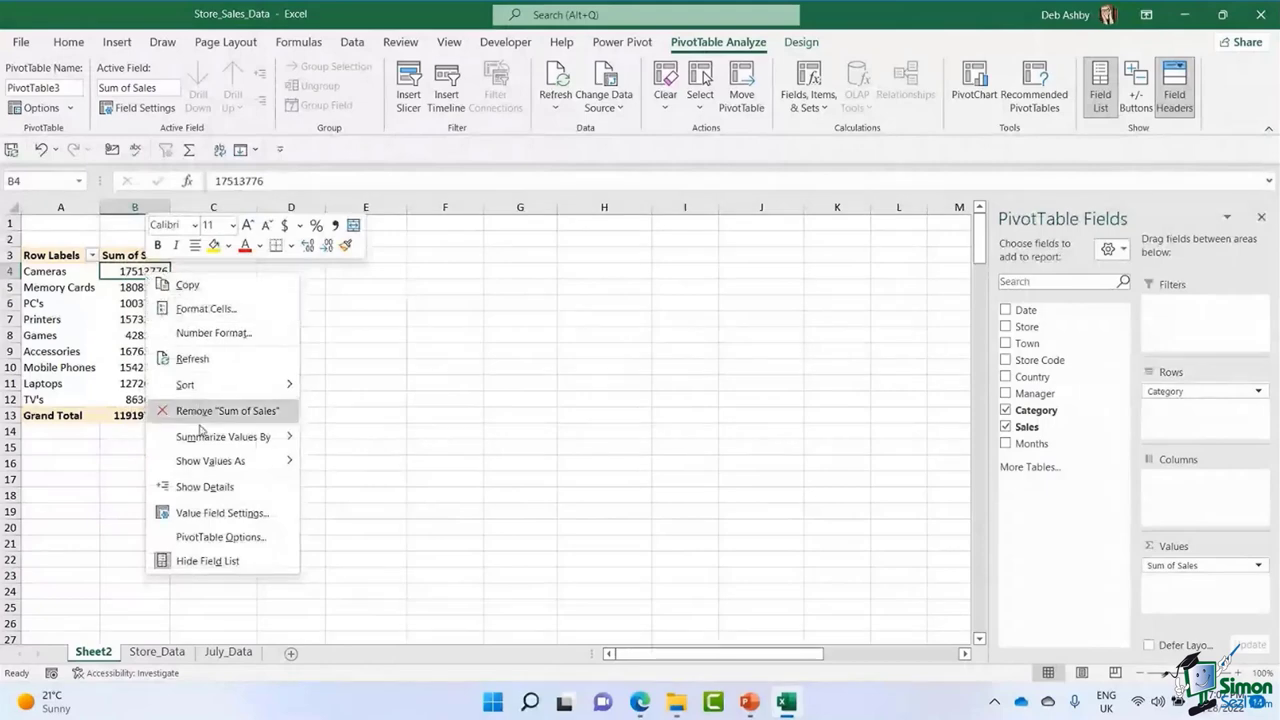
left_click(209, 514)
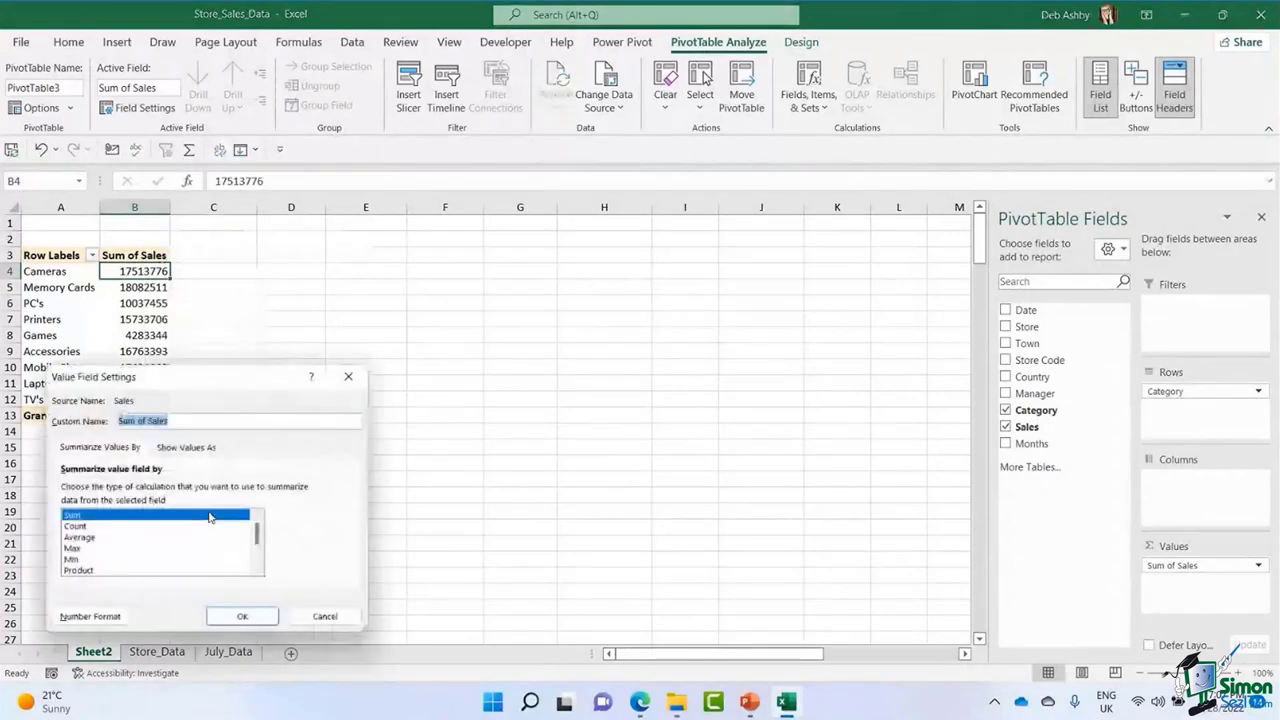
left_click_drag(248, 378, 395, 260)
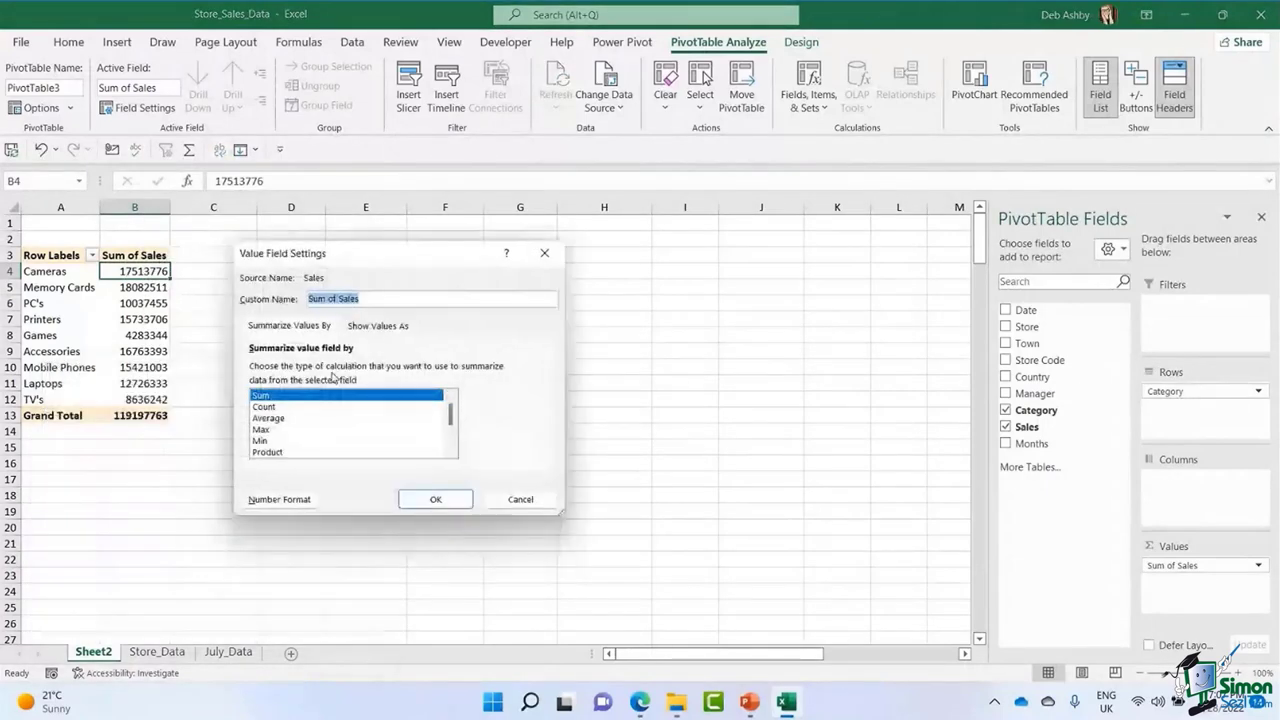
scroll(455, 456, "down", 2)
scroll(455, 456, "up", 2)
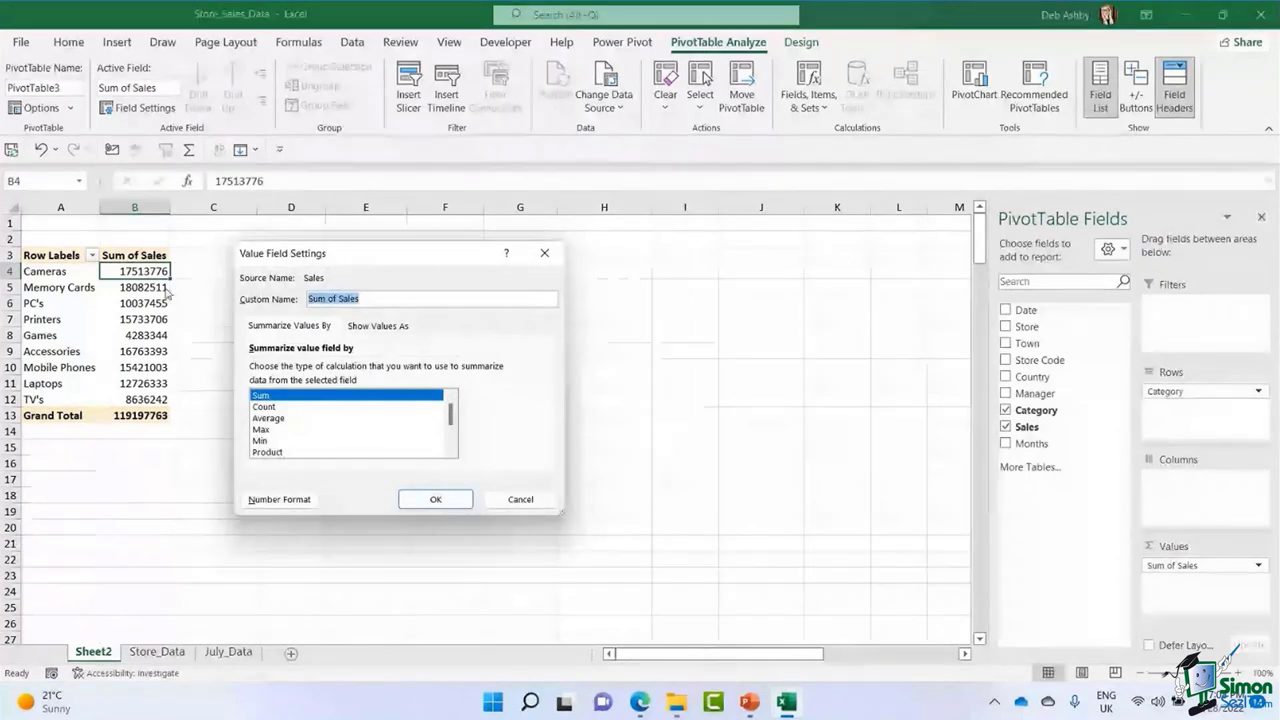
left_click(264, 408)
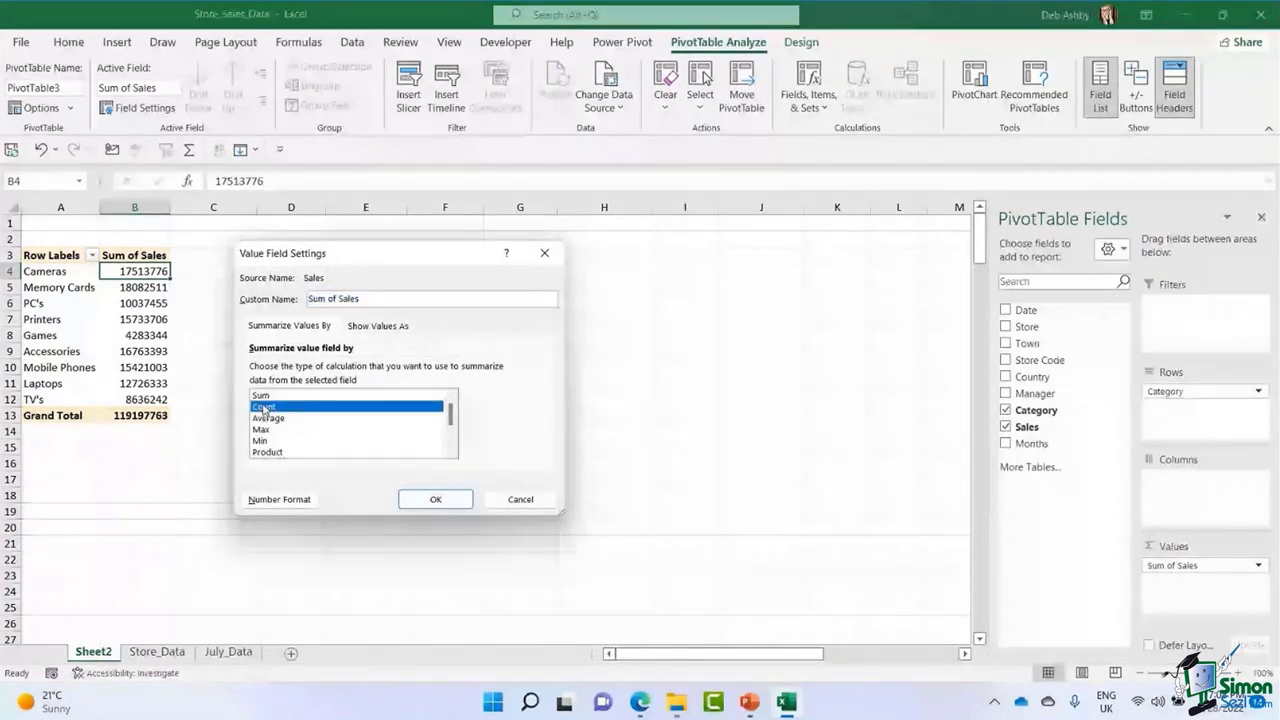
left_click(436, 500)
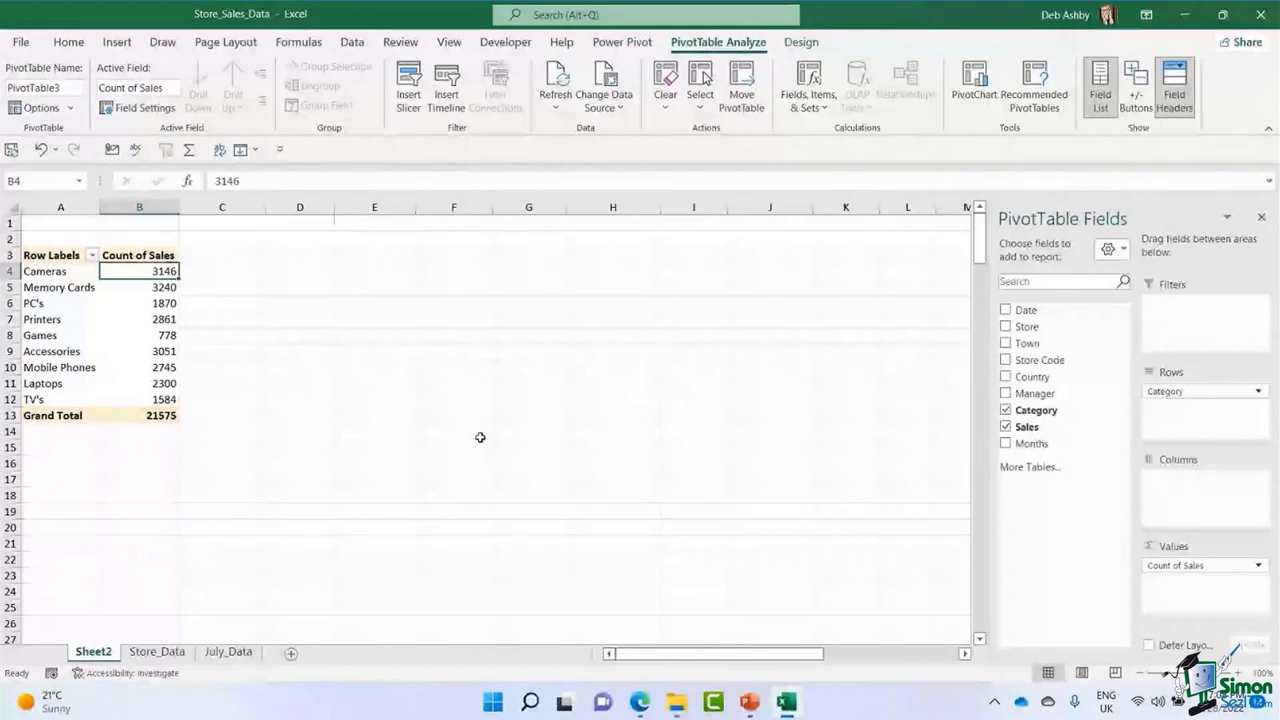
Change the summary calculation of the Sales value field to Average.
right_click(134, 274)
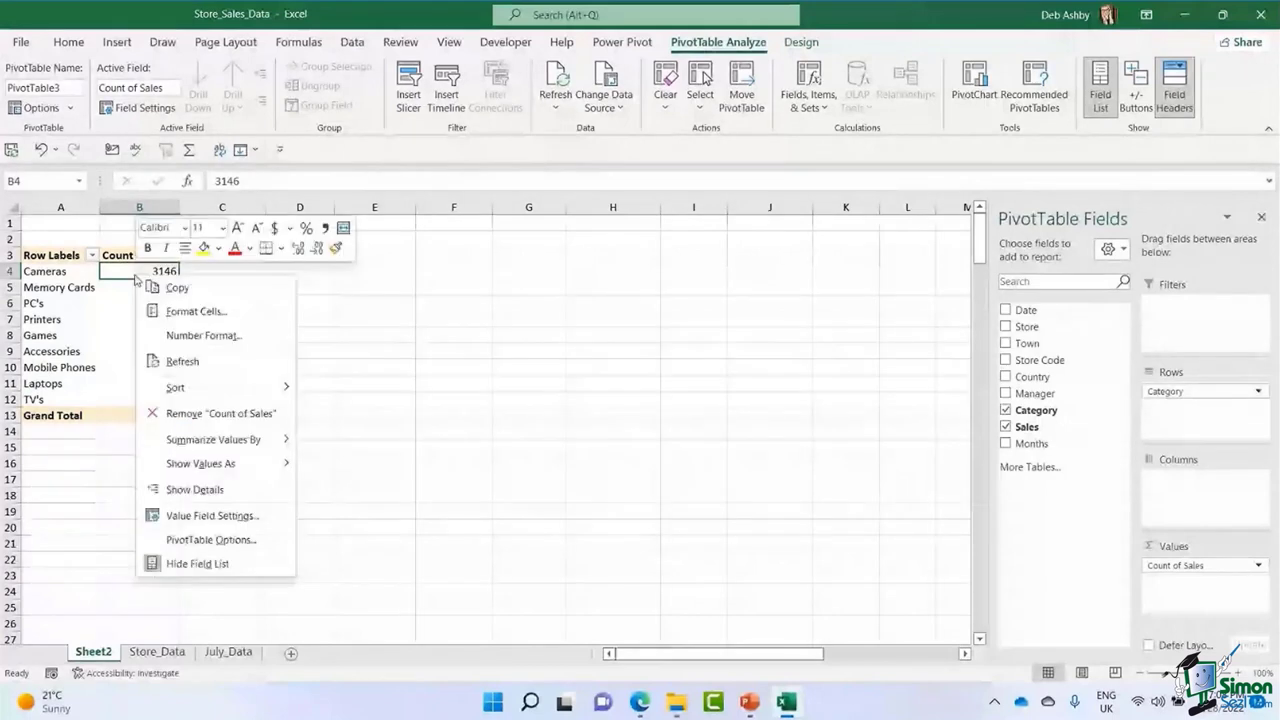
key("Escape")
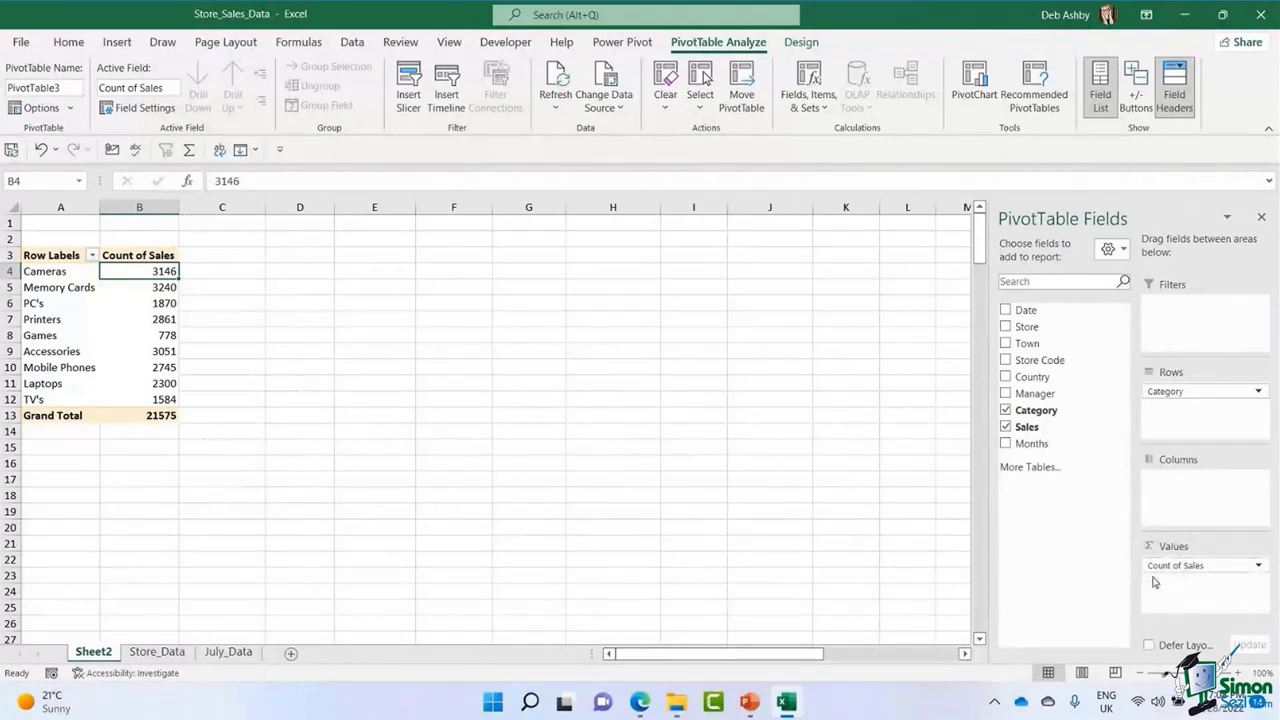
left_click(1258, 567)
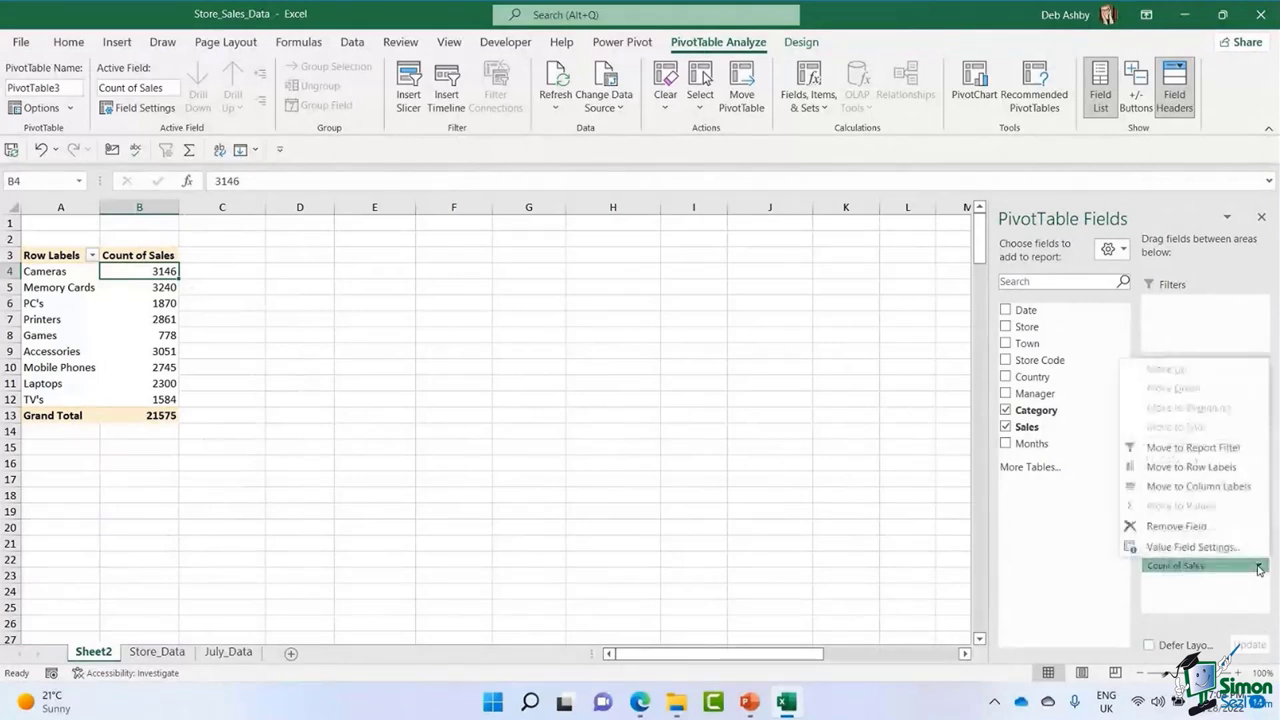
left_click(1189, 547)
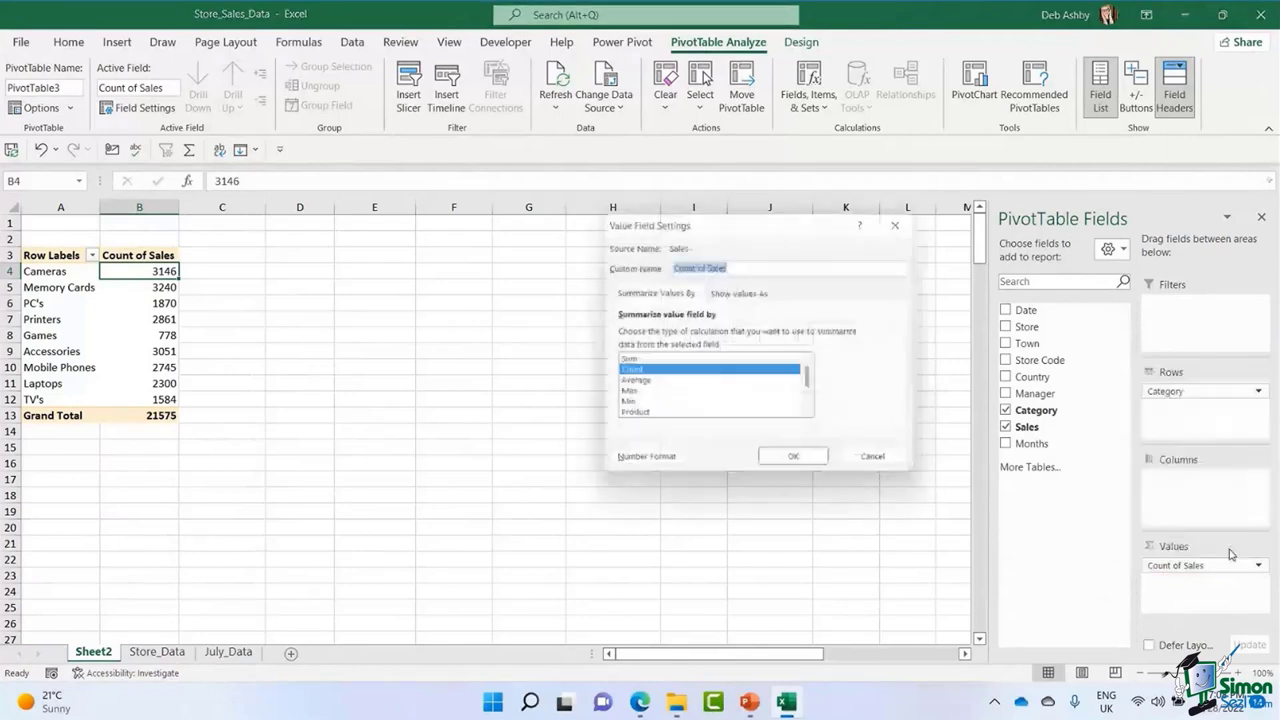
left_click(636, 384)
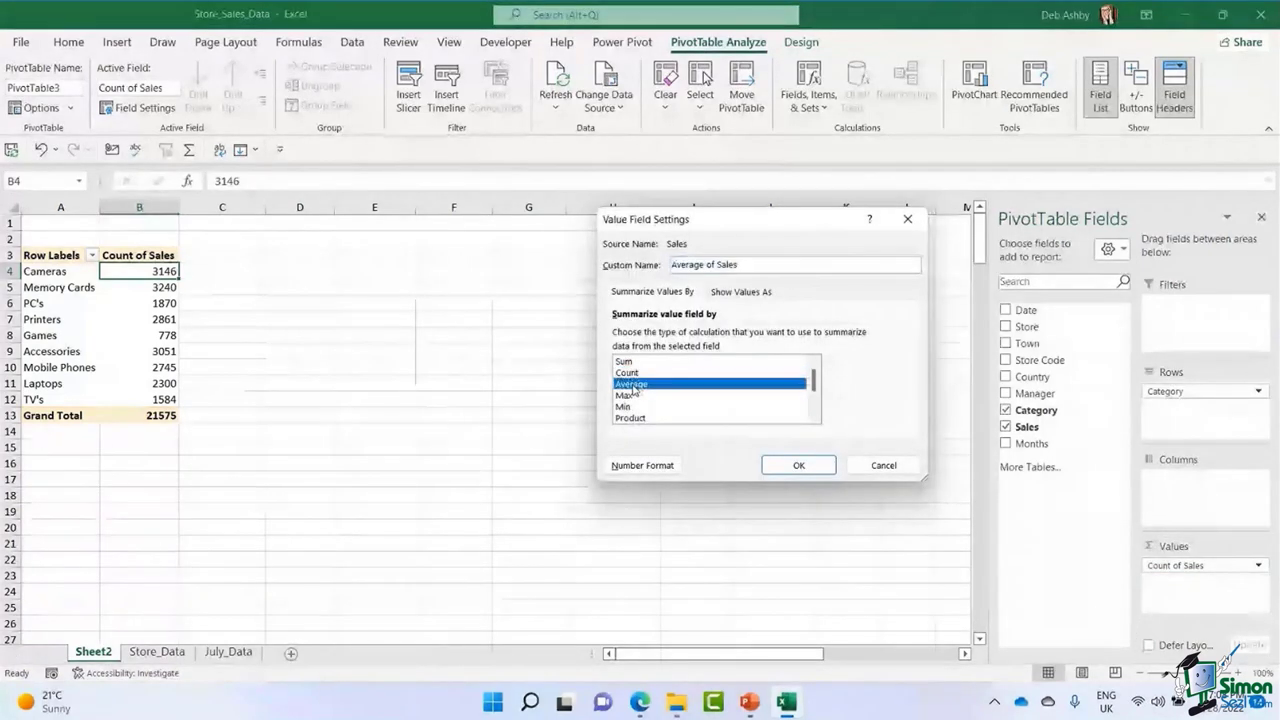
left_click(799, 466)
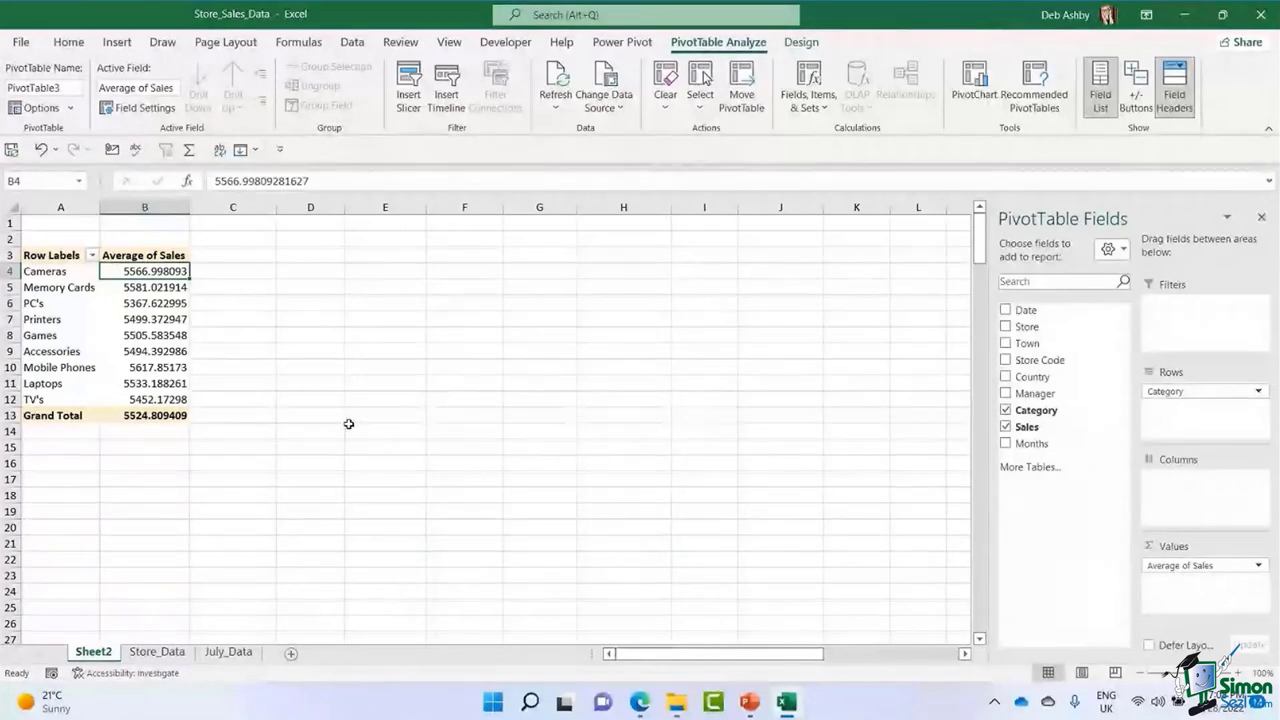
Set the Sales value field to be summarised by Sum.
left_click(1259, 567)
left_click(1180, 542)
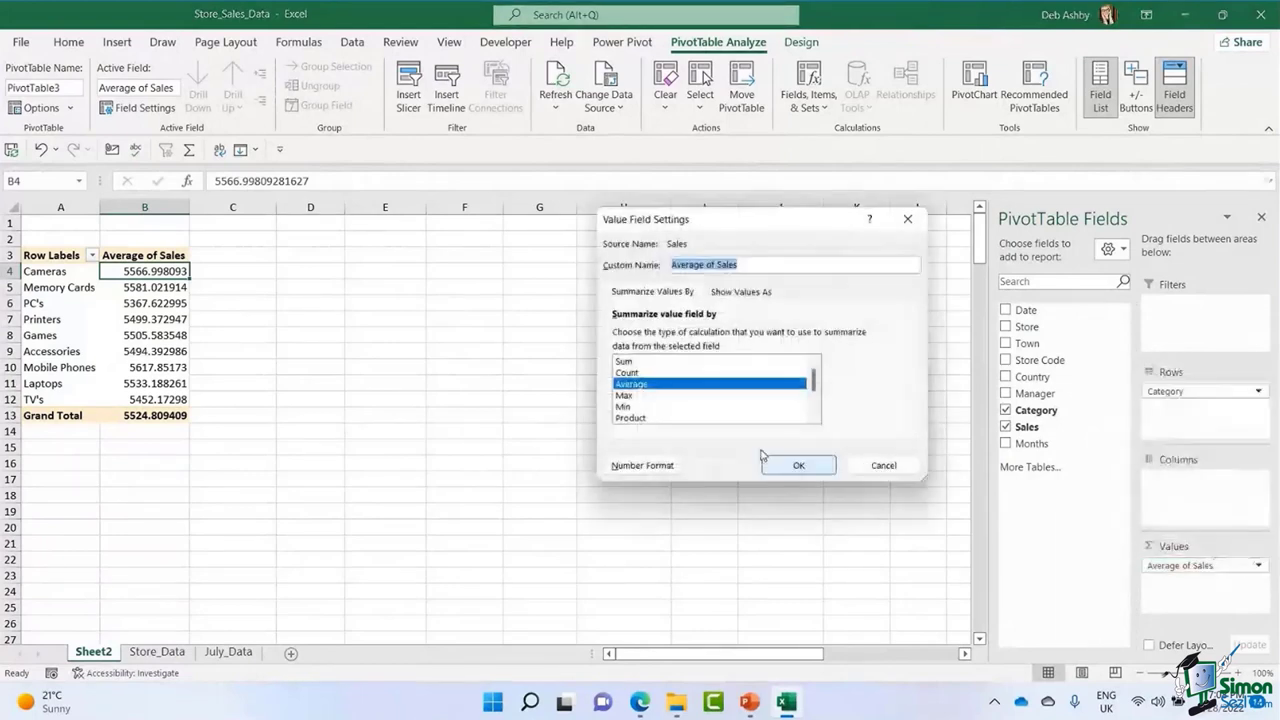
left_click(640, 361)
left_click(808, 464)
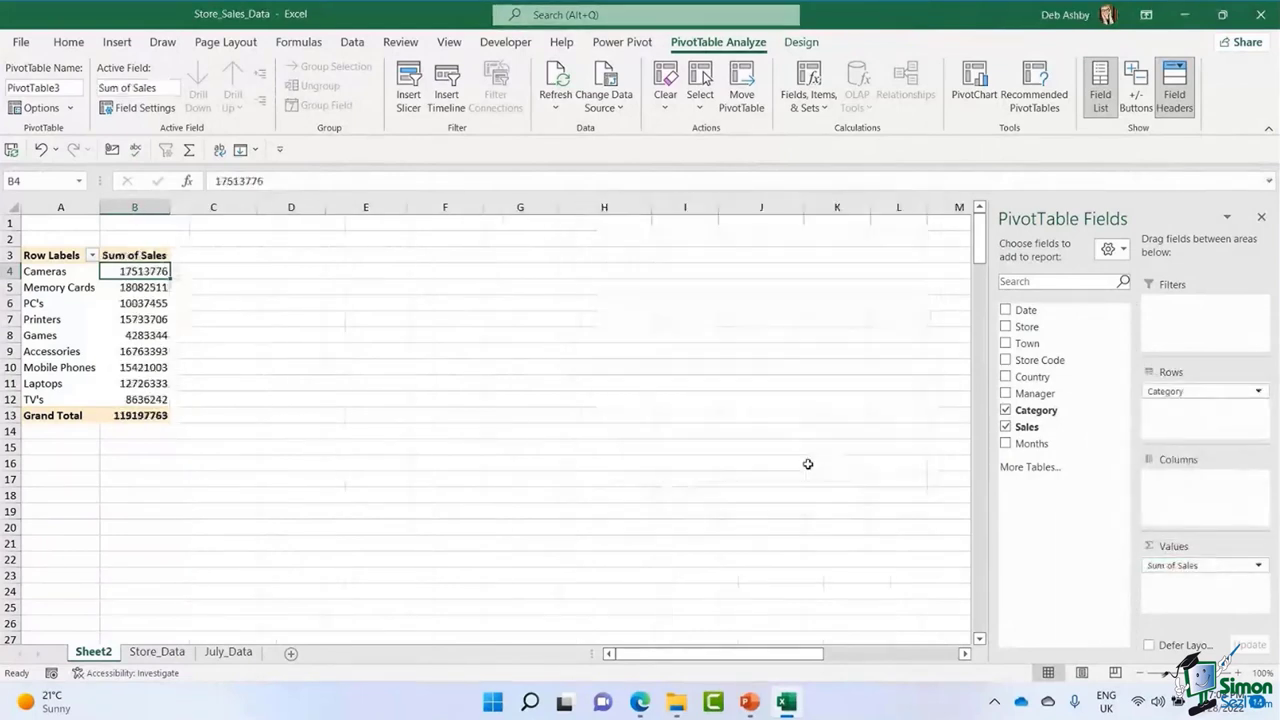
Widen column B and add the Sales field to the Values area a second time, below Sum of Sales.
left_click_drag(170, 207, 186, 207)
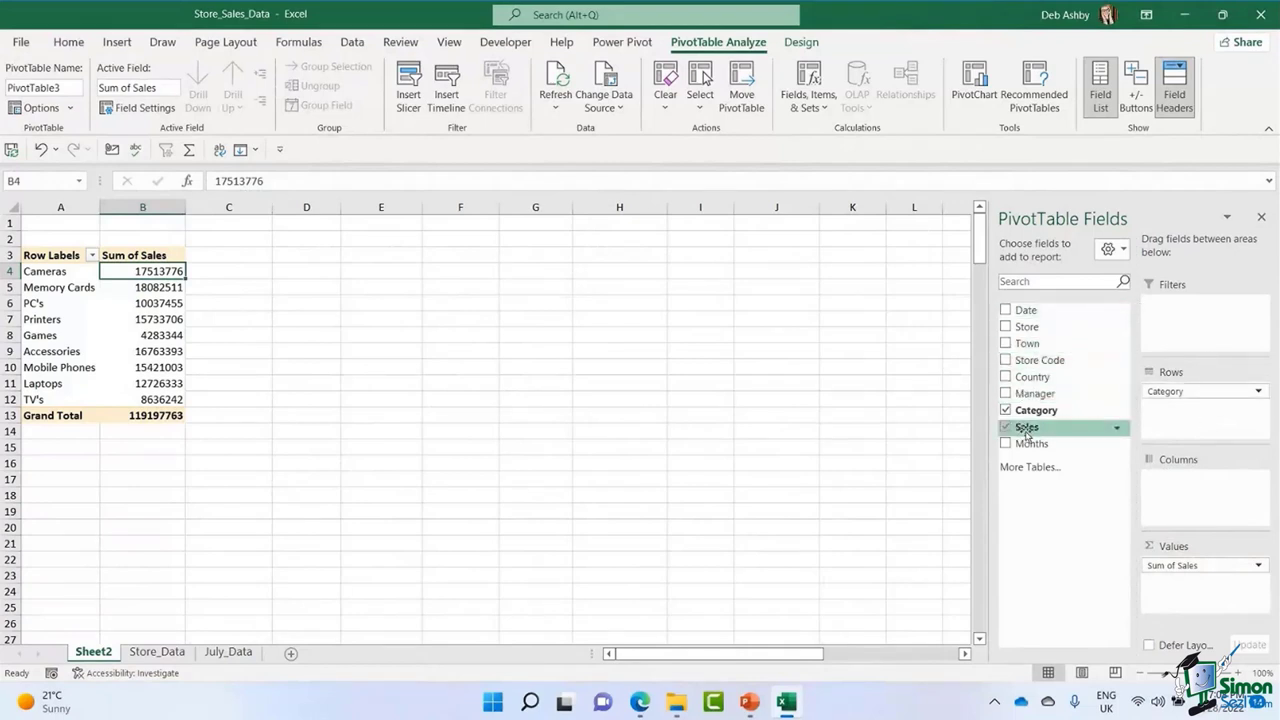
left_click_drag(1027, 432, 1172, 486)
left_click_drag(1208, 528, 1182, 601)
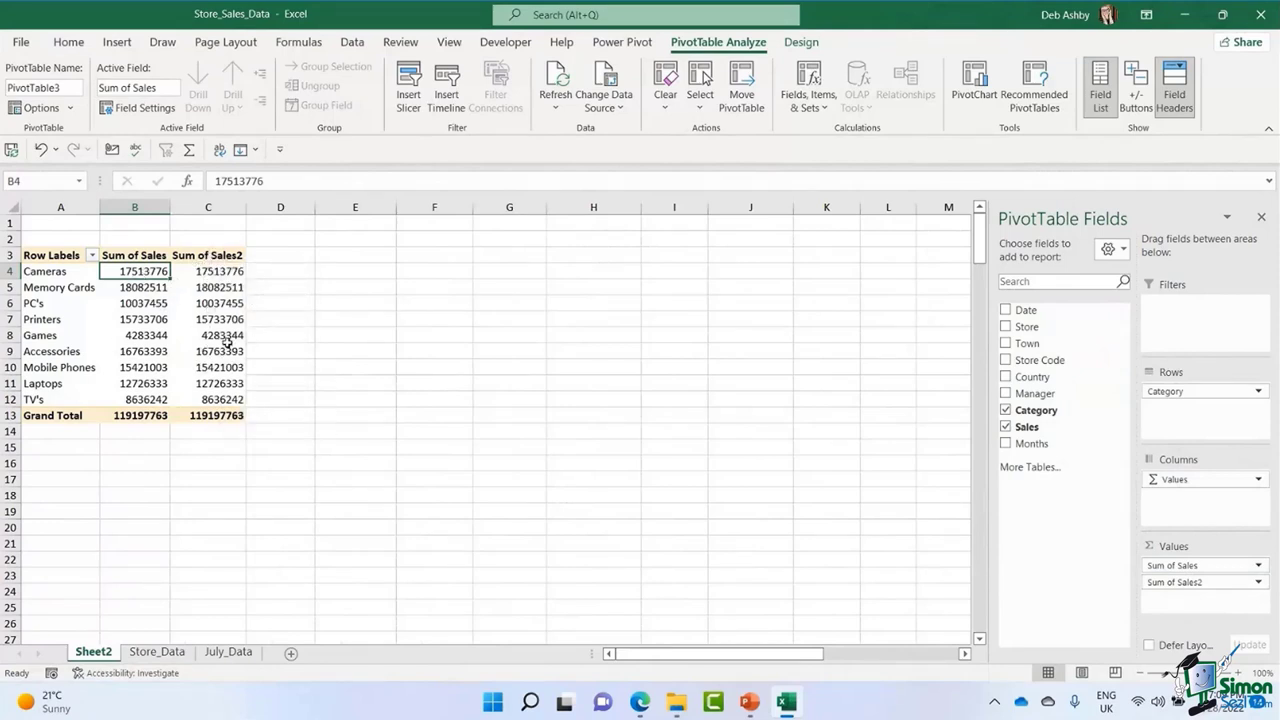
Summarise the second Sales value field by Count.
left_click(214, 272)
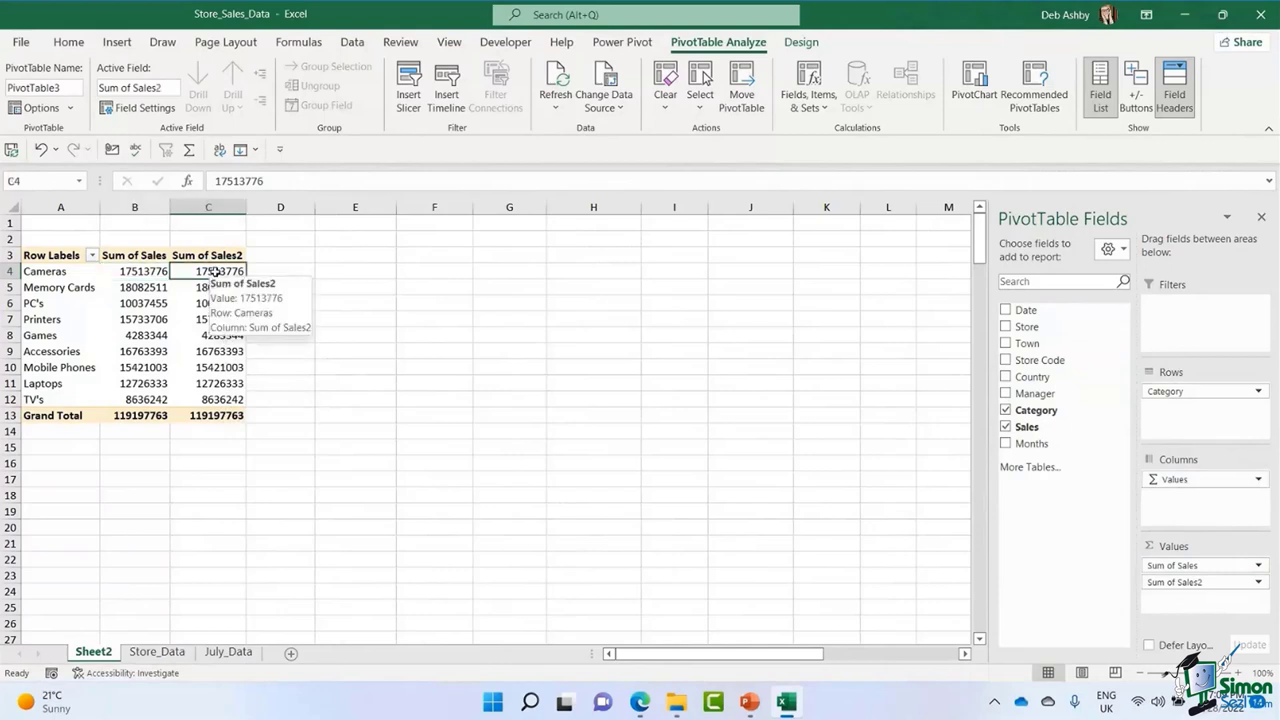
right_click(215, 273)
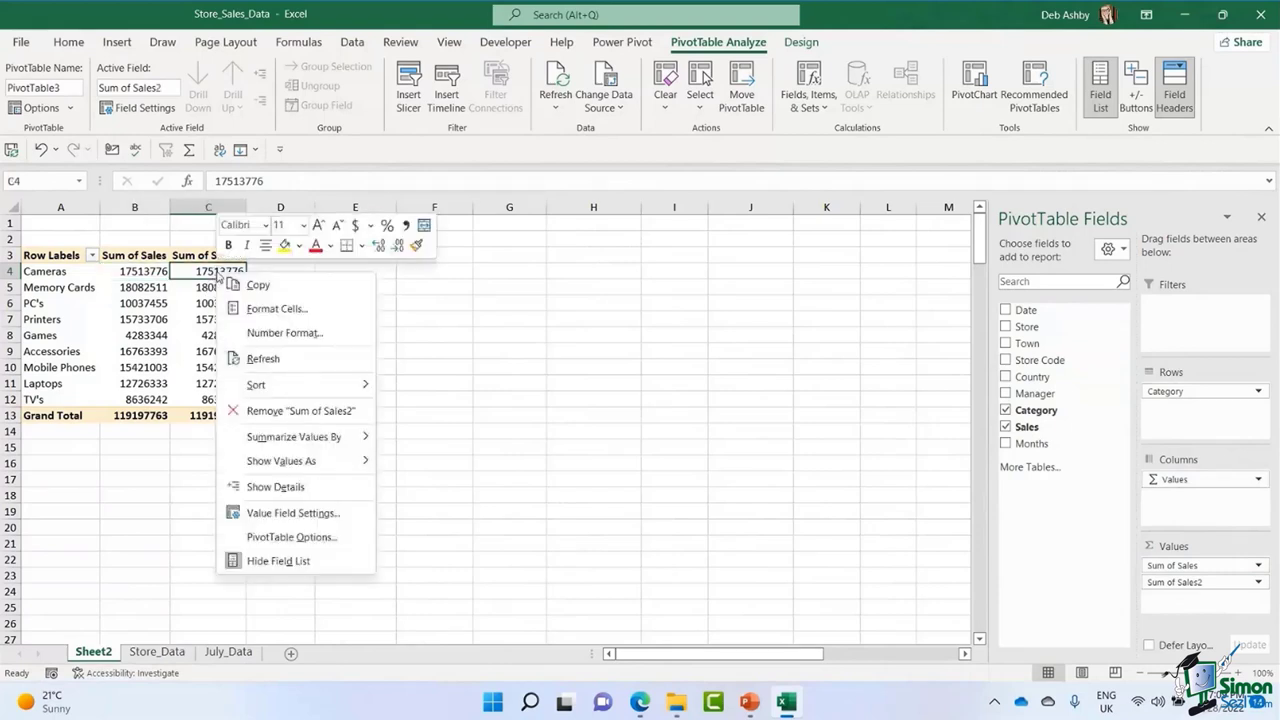
mouse_move(286, 462)
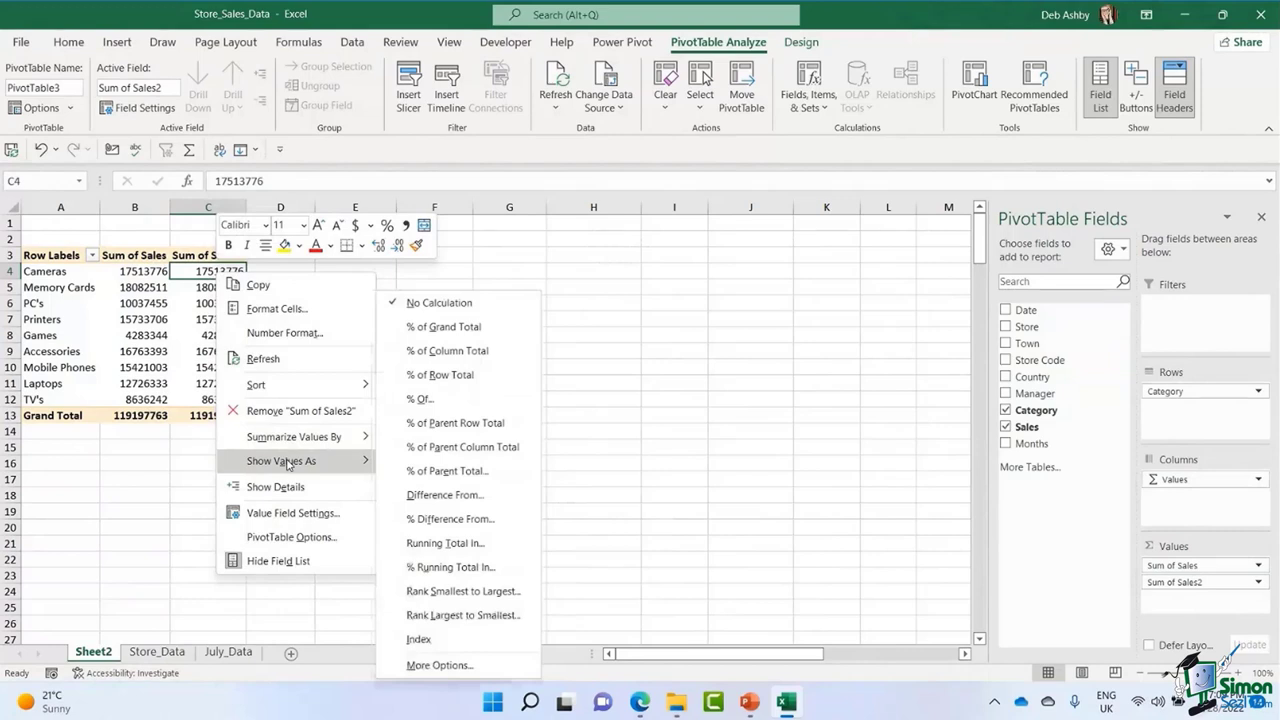
mouse_move(290, 437)
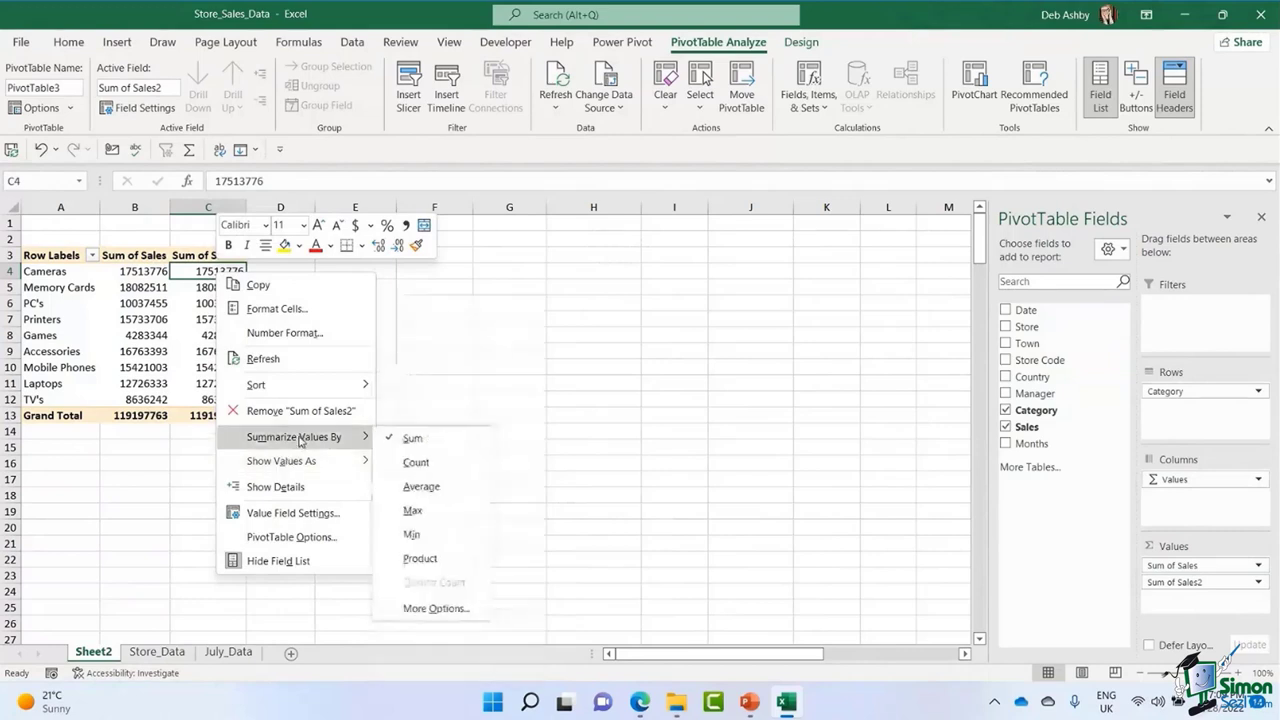
left_click(419, 463)
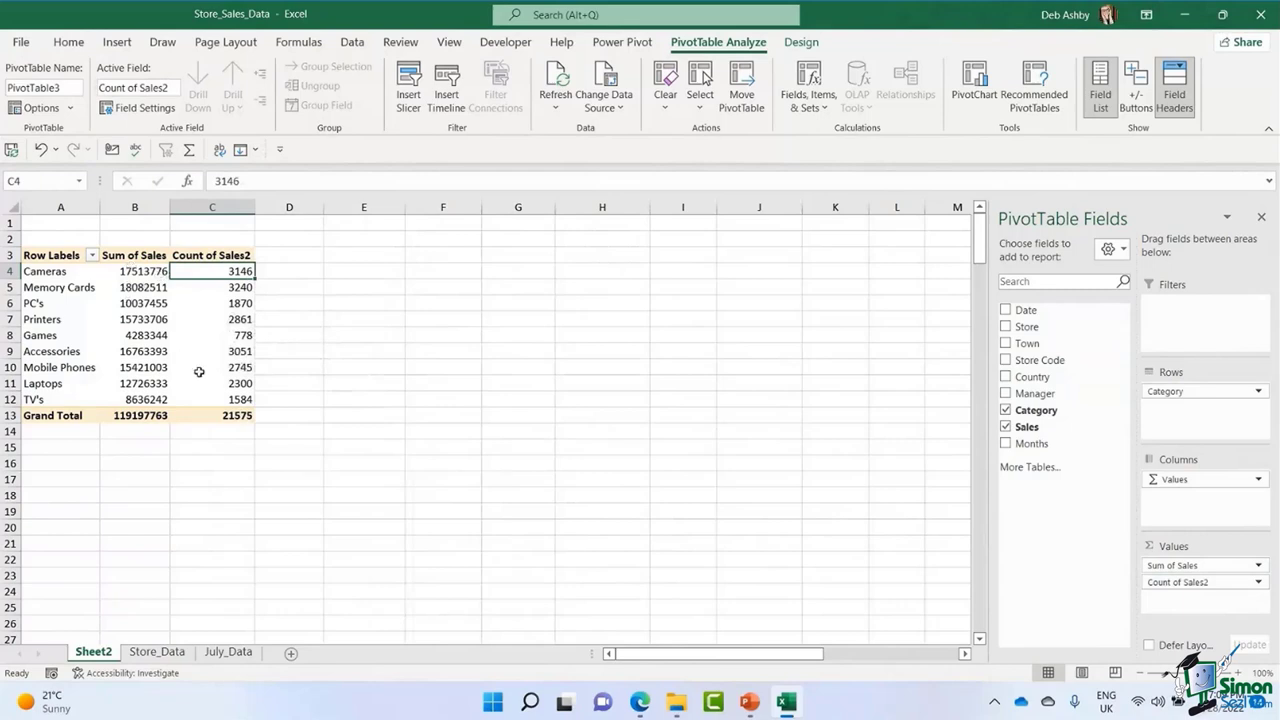
Widen columns B and C to give the two sales value columns more room.
mouse_move(237, 342)
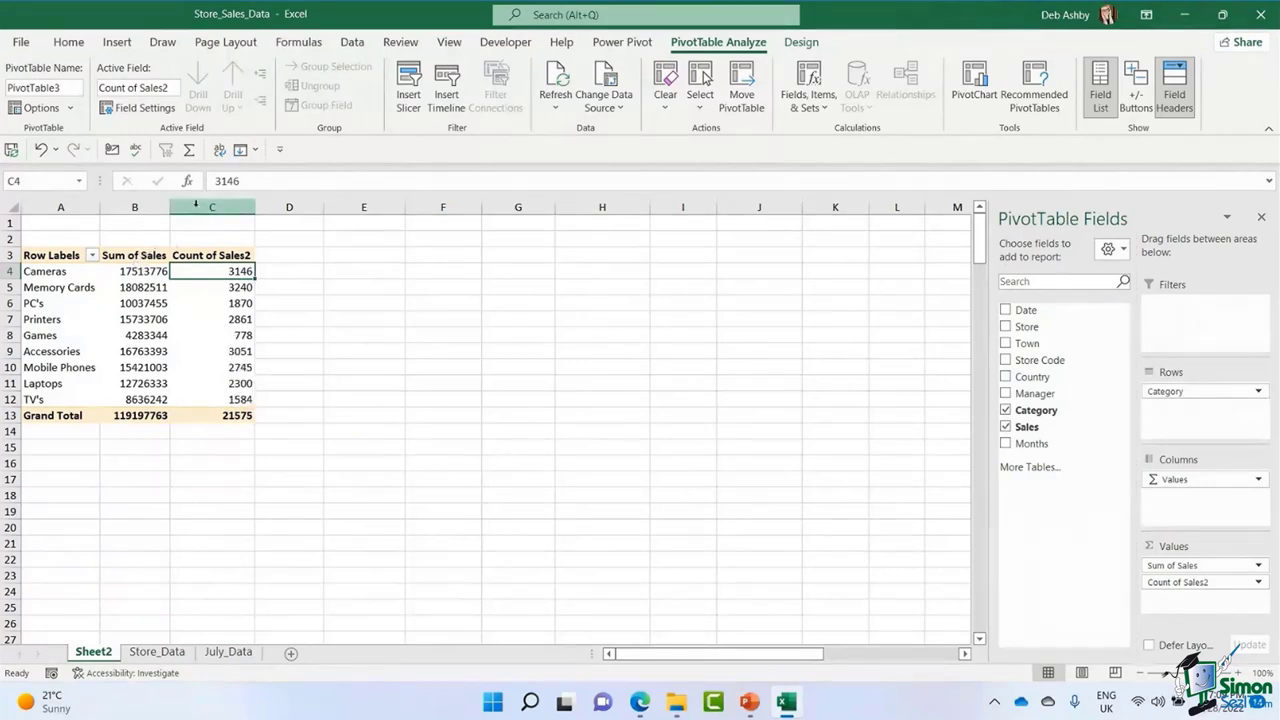
left_click_drag(171, 205, 195, 207)
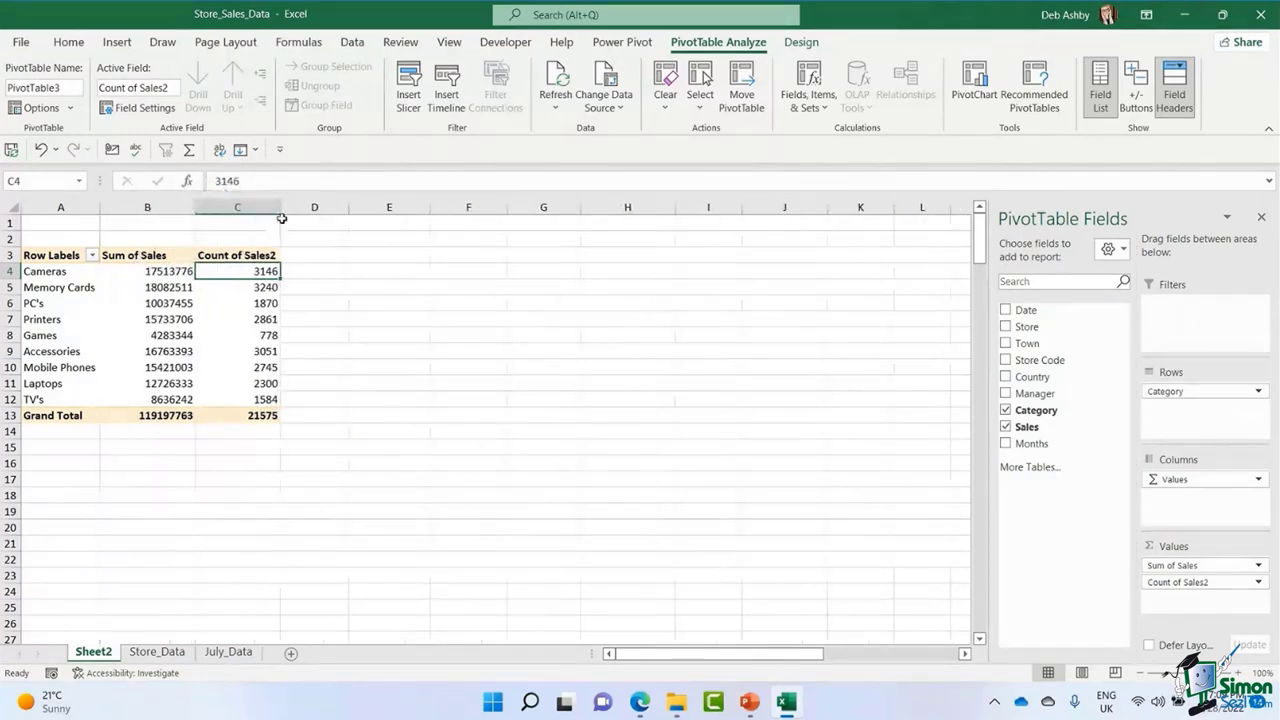
left_click_drag(279, 218, 306, 220)
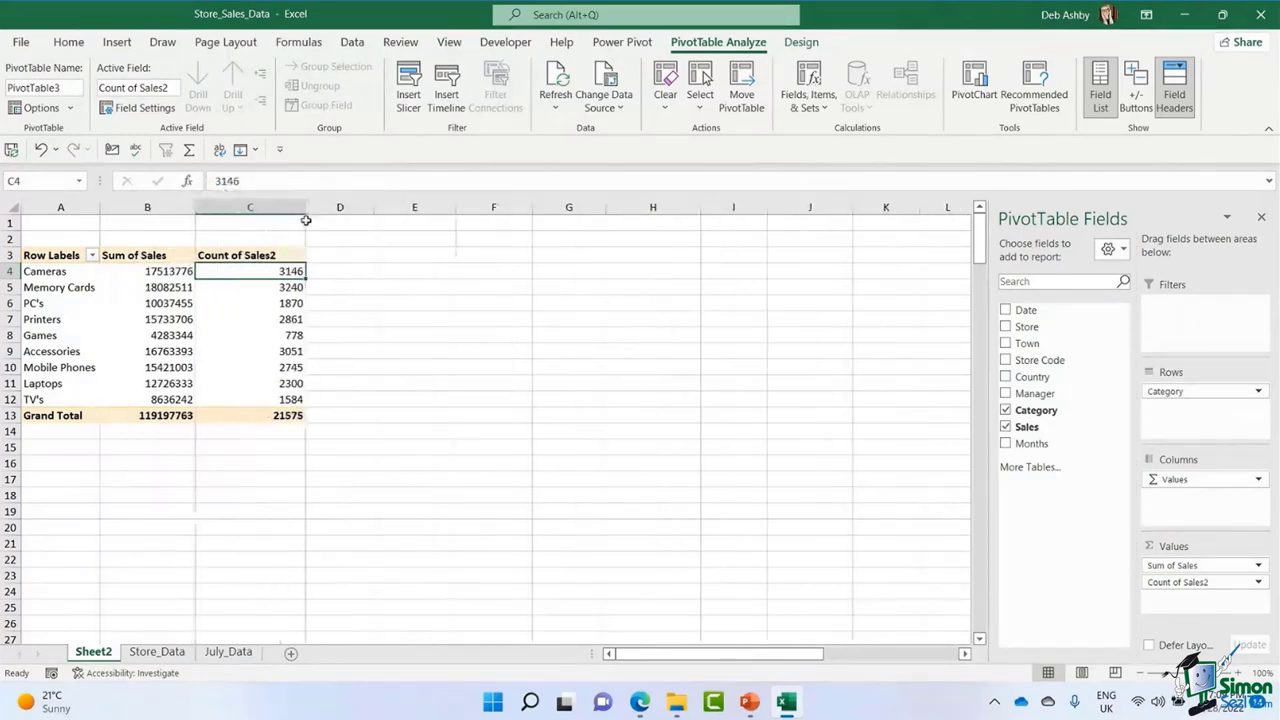
left_click(232, 258)
double_click(252, 256)
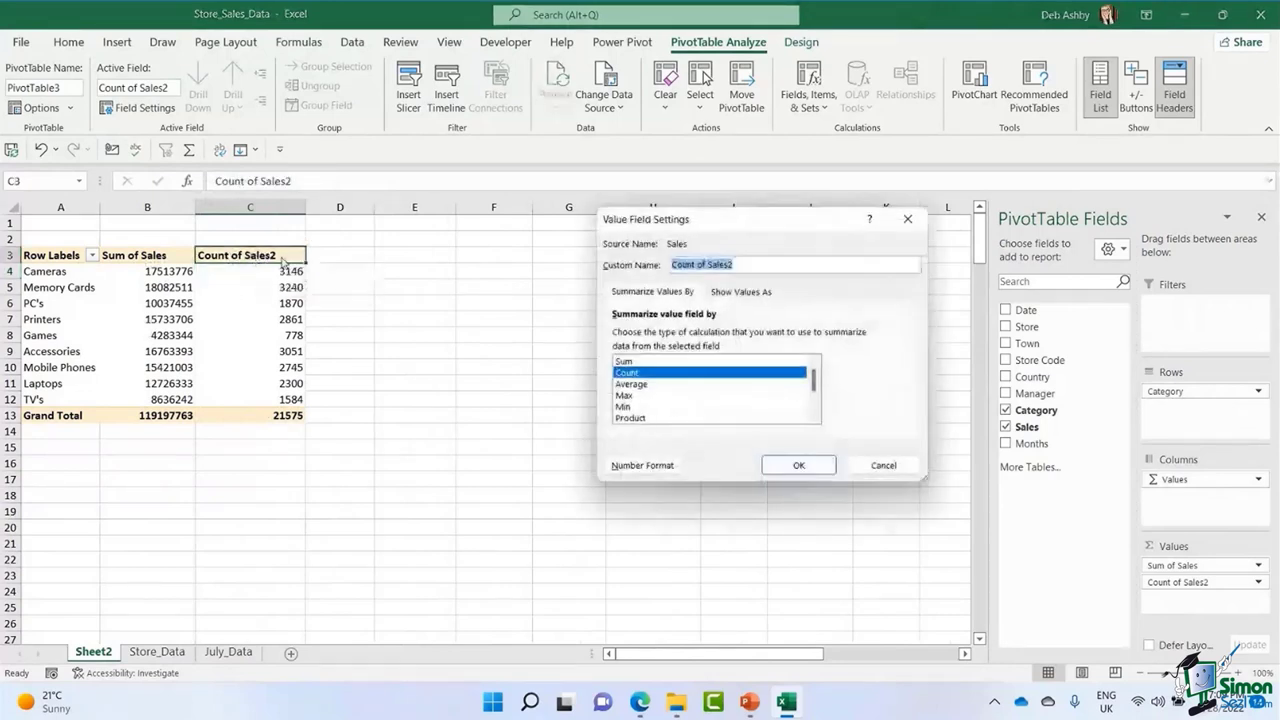
left_click(883, 465)
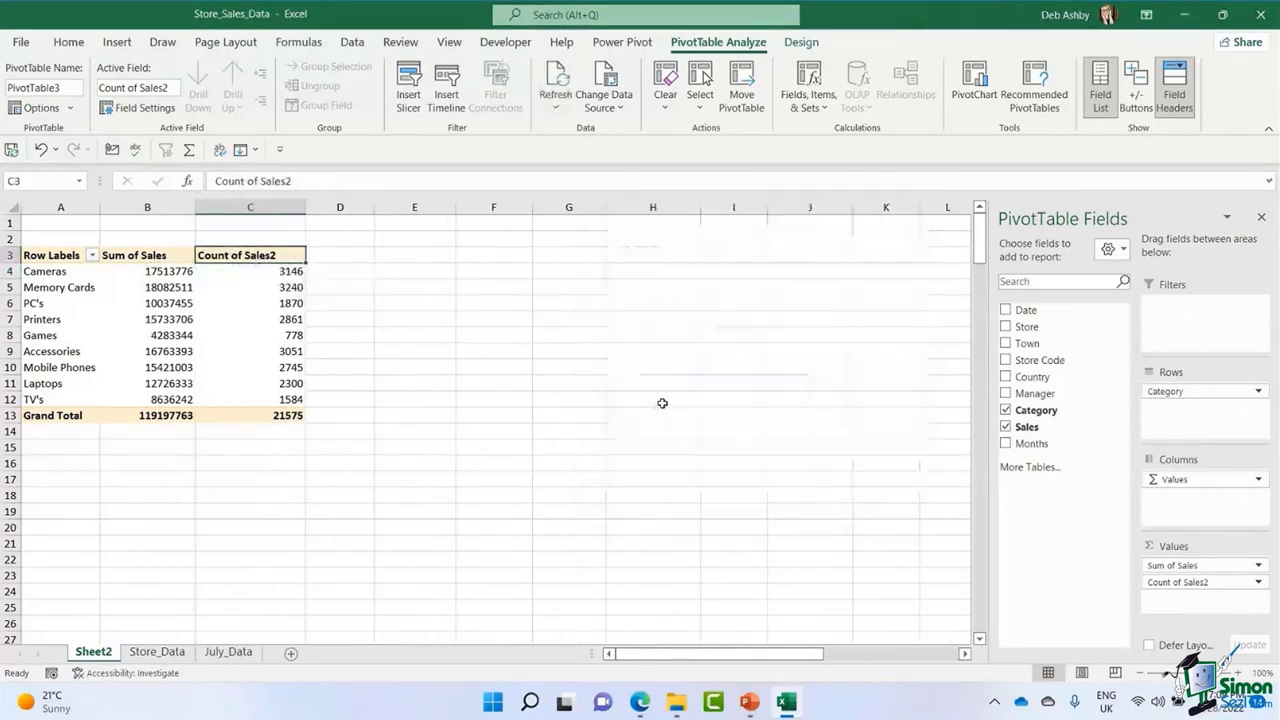
Rename the second Sales value field to "Count of Sales" by removing the 2 from its custom name.
double_click(285, 256)
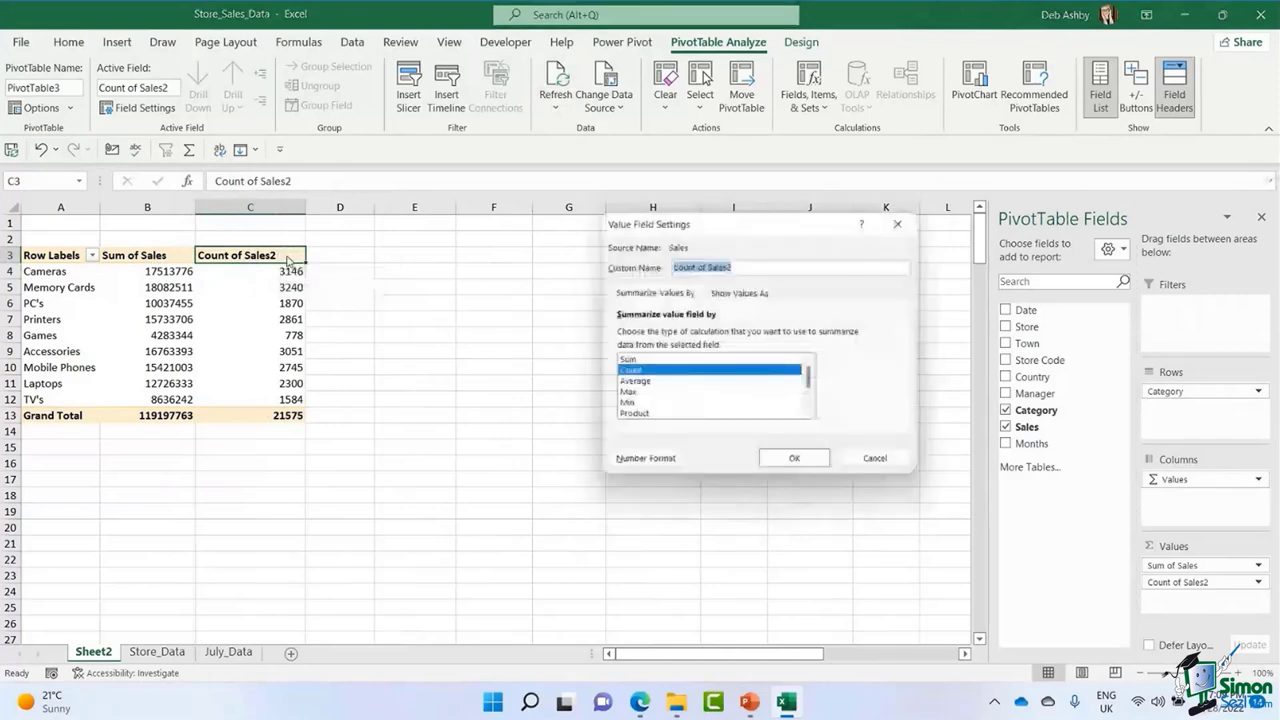
left_click(740, 264)
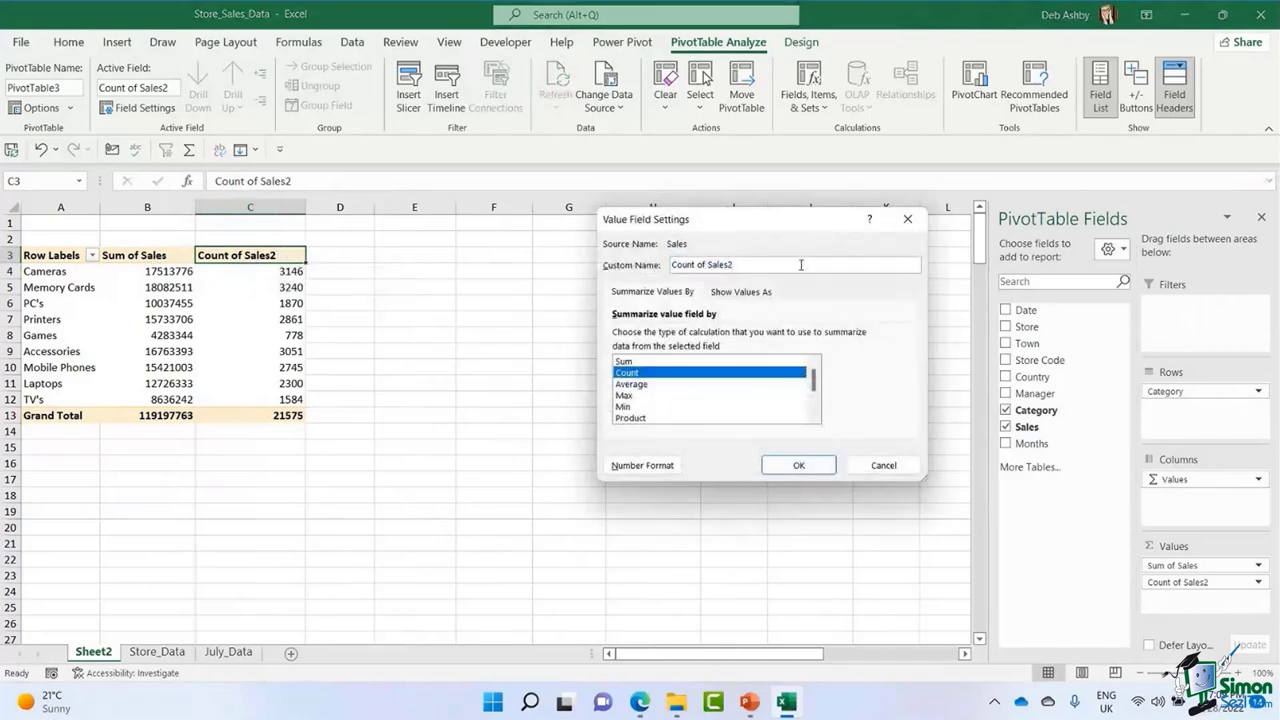
key("BackSpace")
left_click(799, 465)
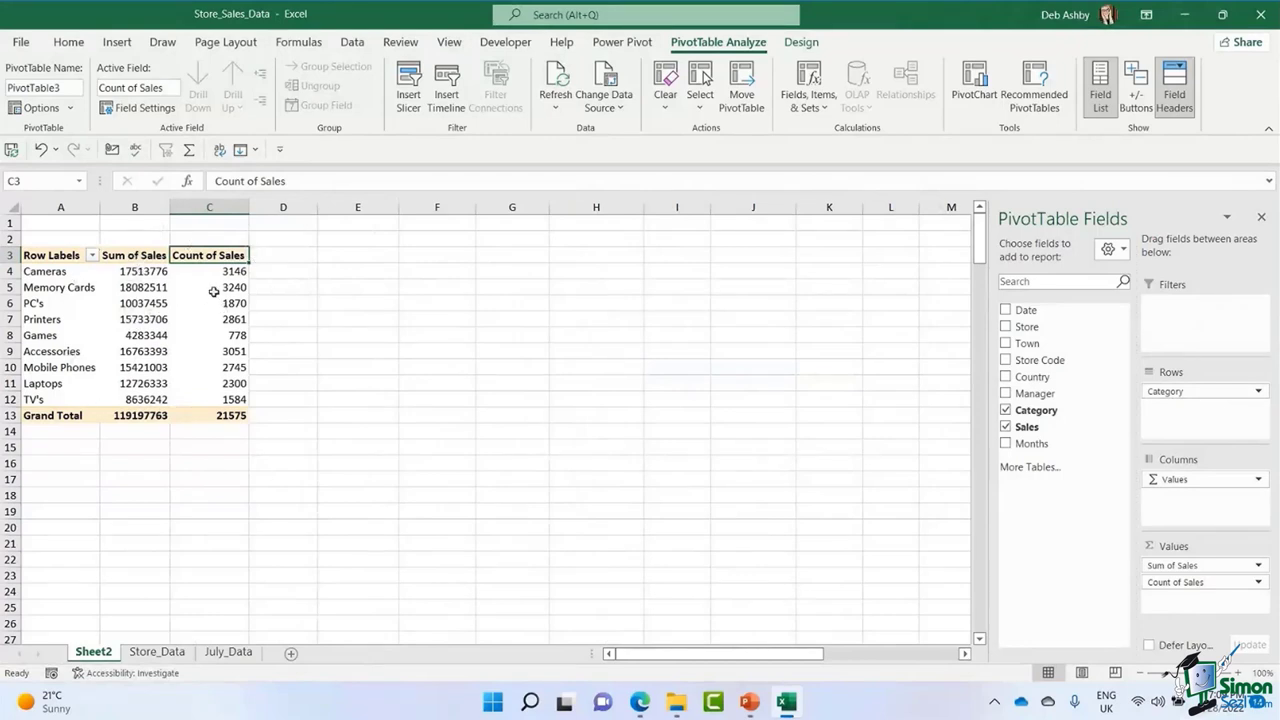
Widen the Sum of Sales and Count of Sales columns.
mouse_move(213, 283)
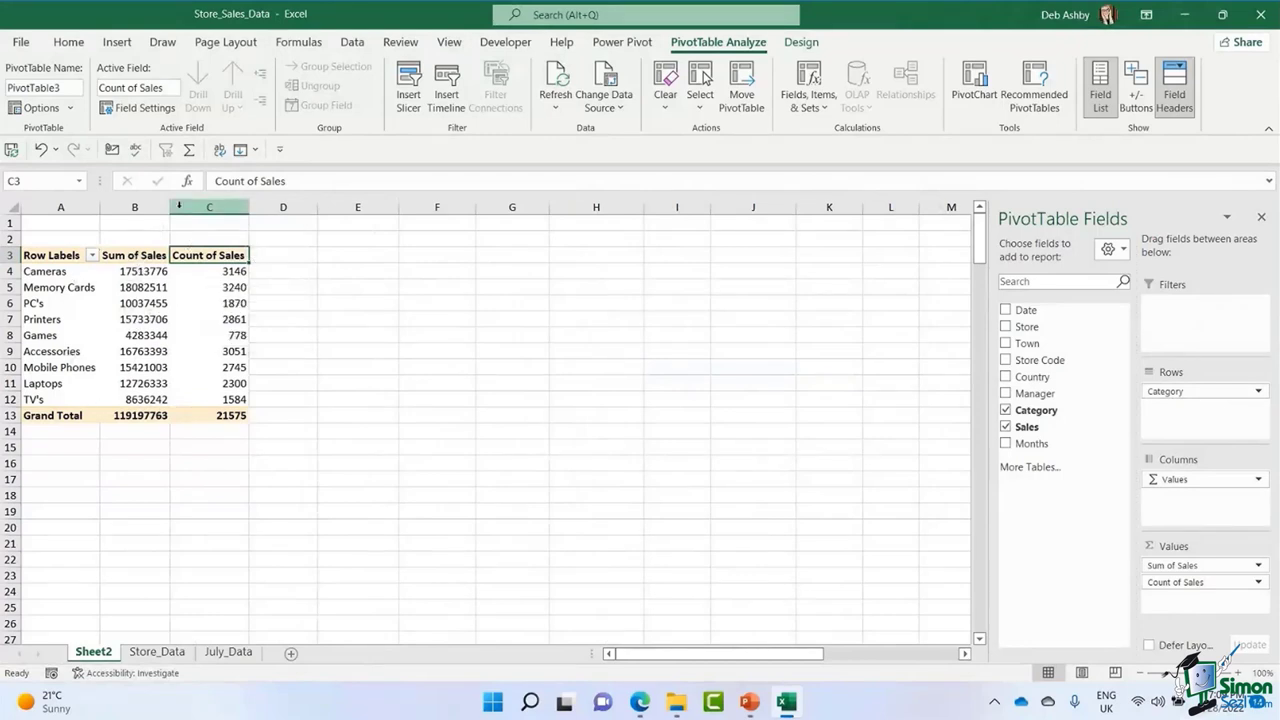
left_click_drag(171, 207, 206, 207)
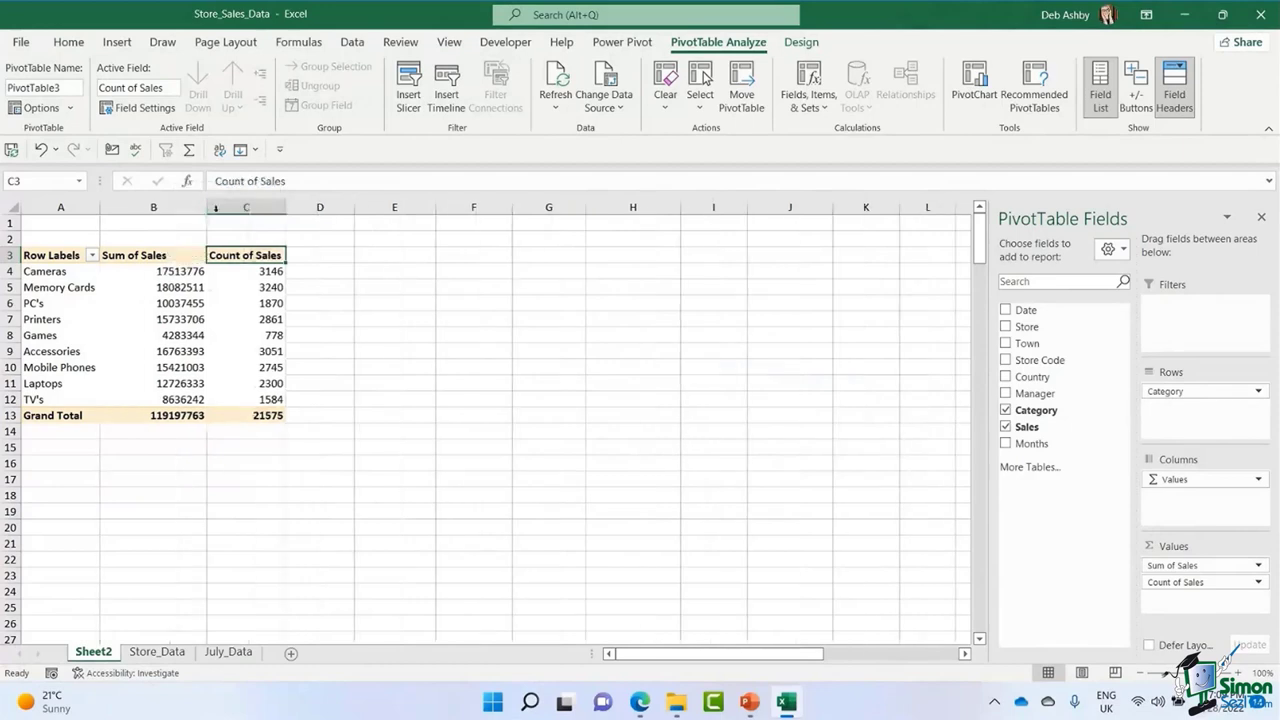
left_click_drag(286, 207, 334, 212)
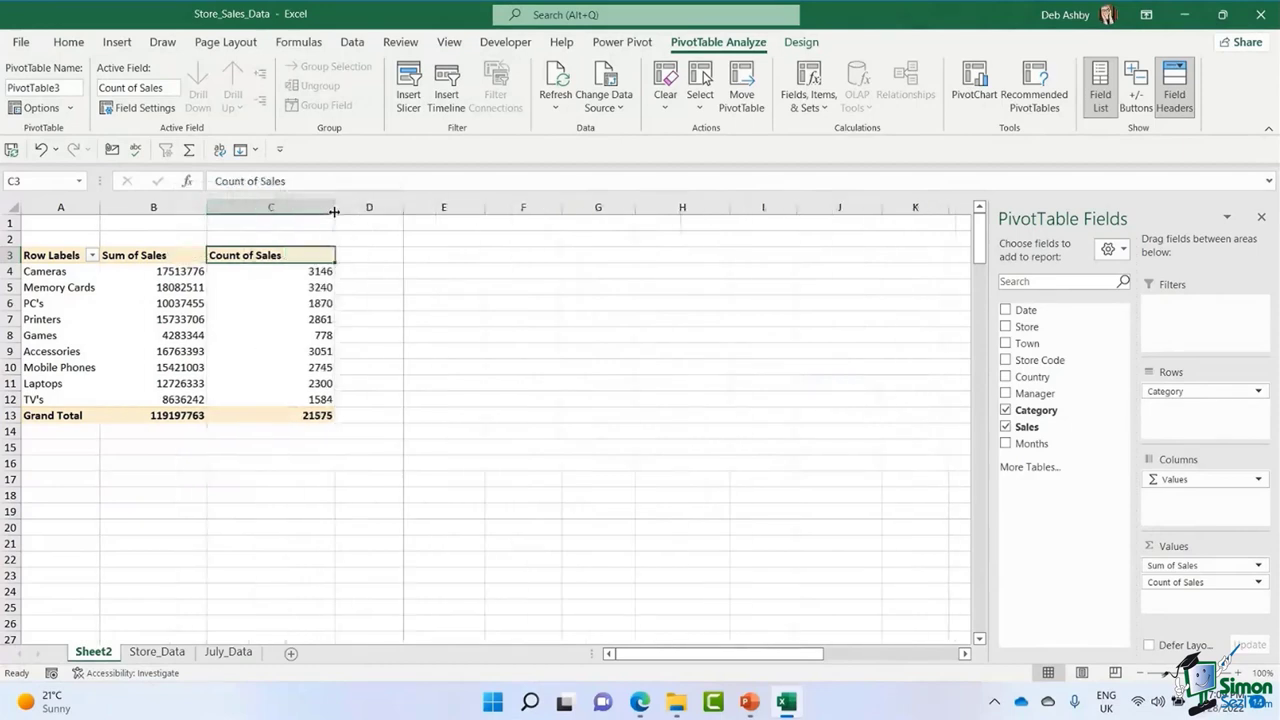
Select a value in the Count of Sales column and refresh all the workbook's data.
left_click(256, 322)
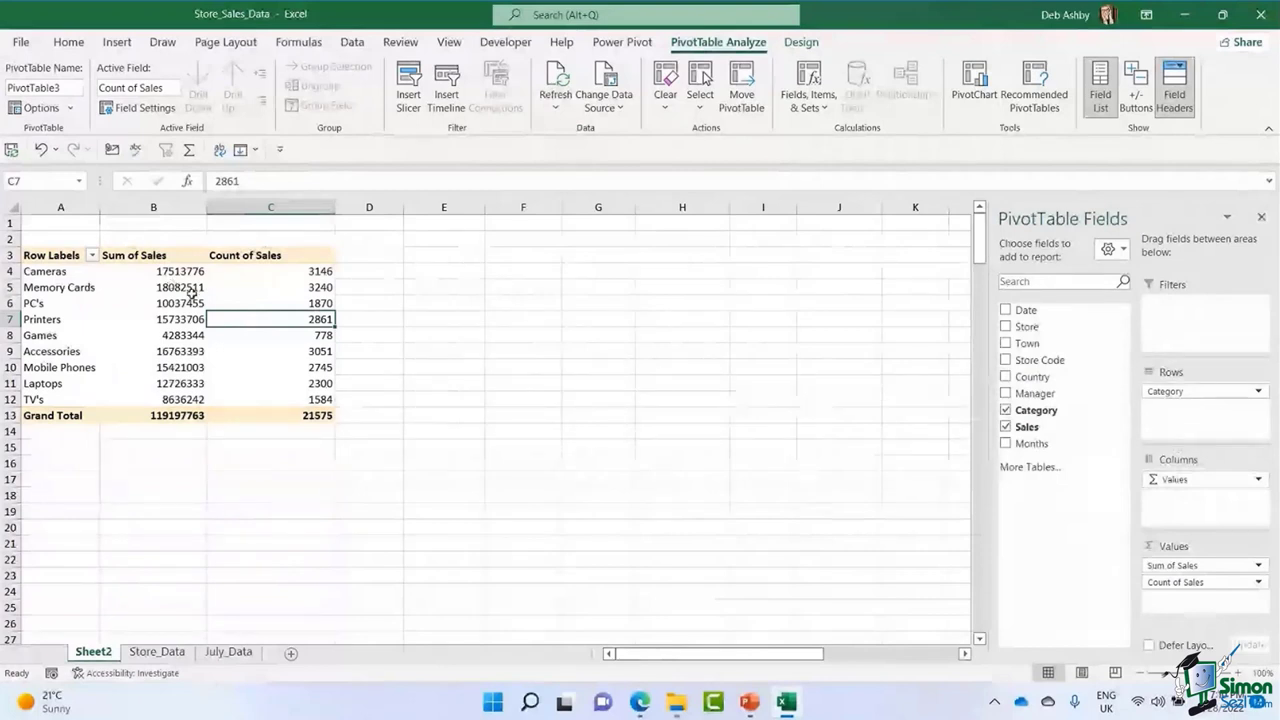
left_click(296, 287)
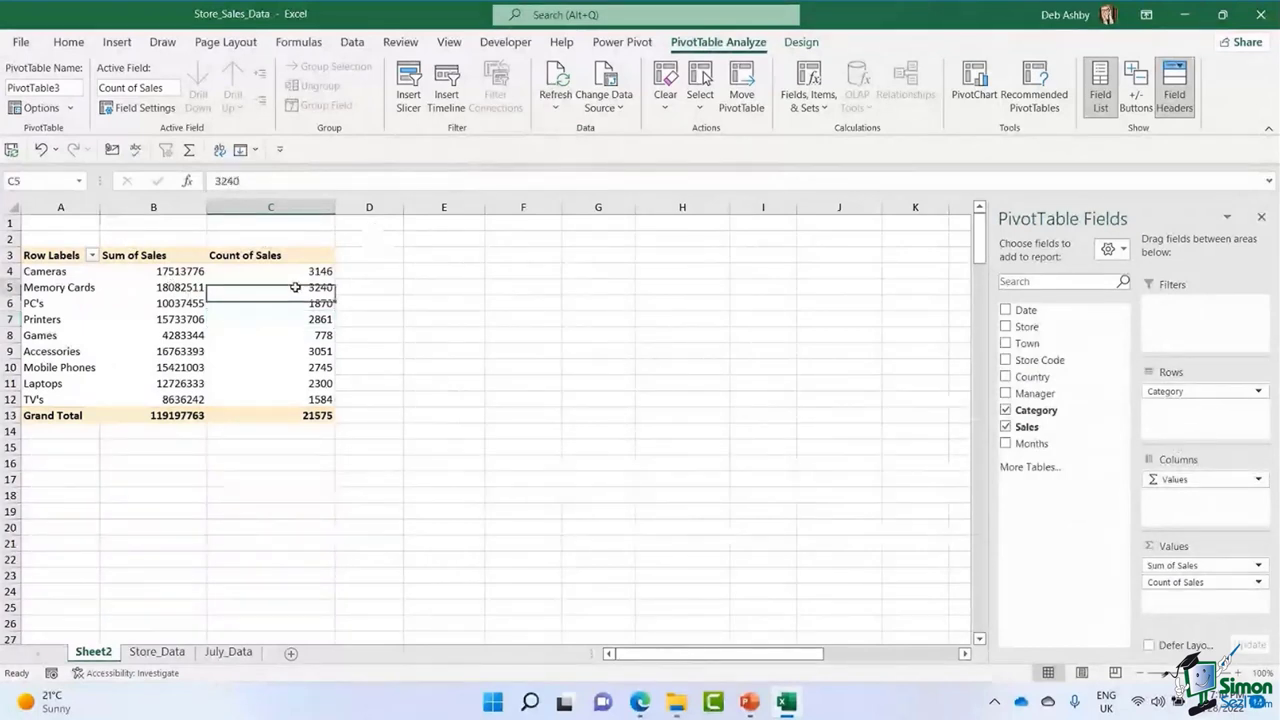
left_click(557, 107)
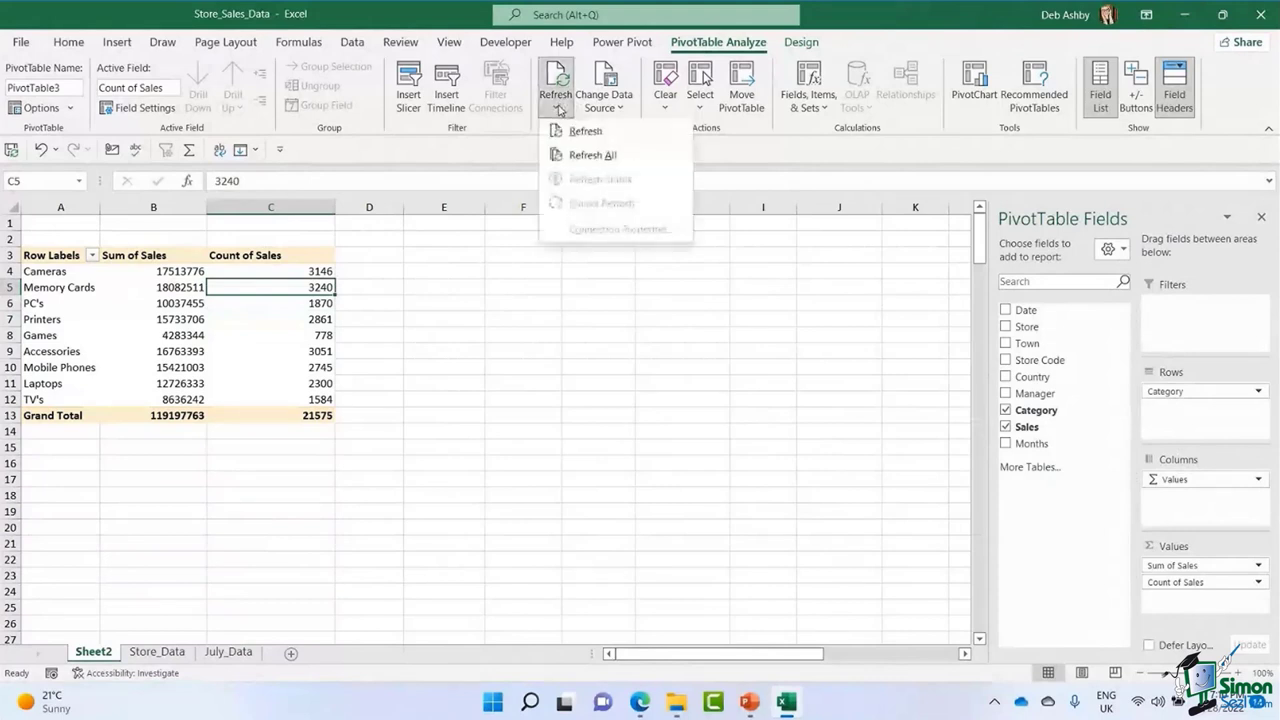
left_click(590, 155)
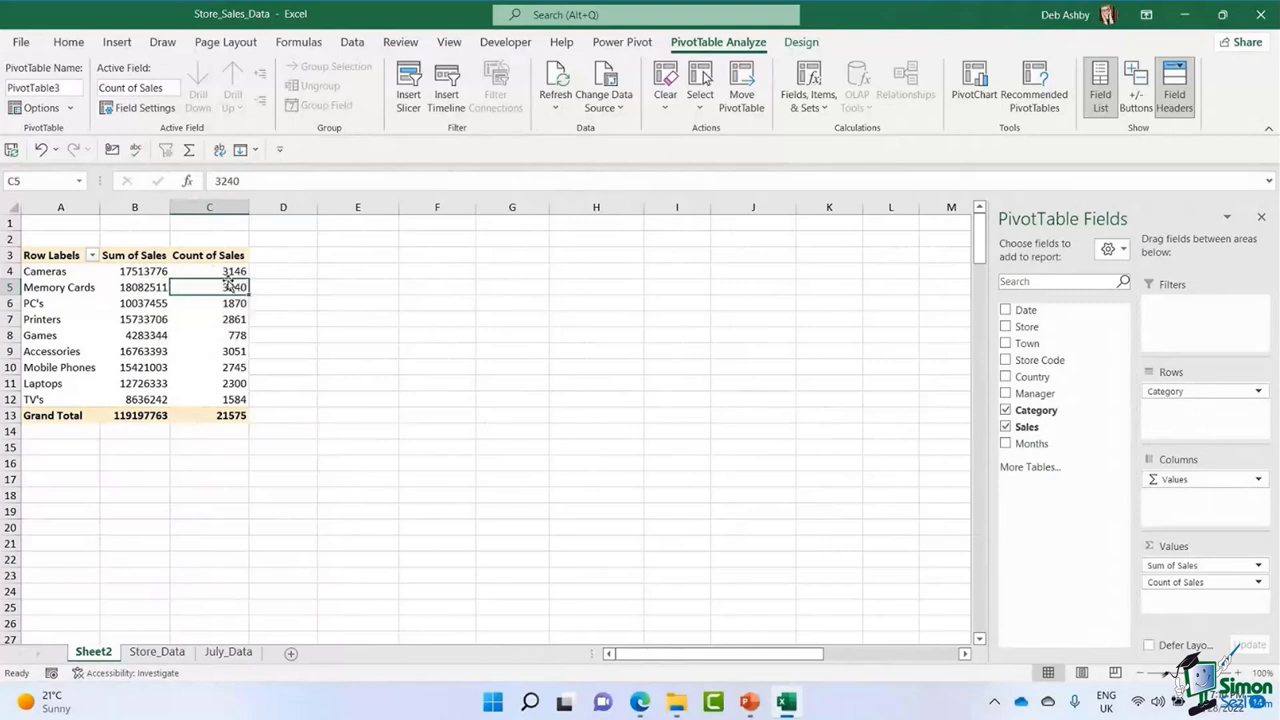
Widen the Sum of Sales and Count of Sales columns and turn off autofitting column widths on update in the PivotTable options.
left_click_drag(171, 208, 214, 211)
left_click_drag(294, 208, 343, 210)
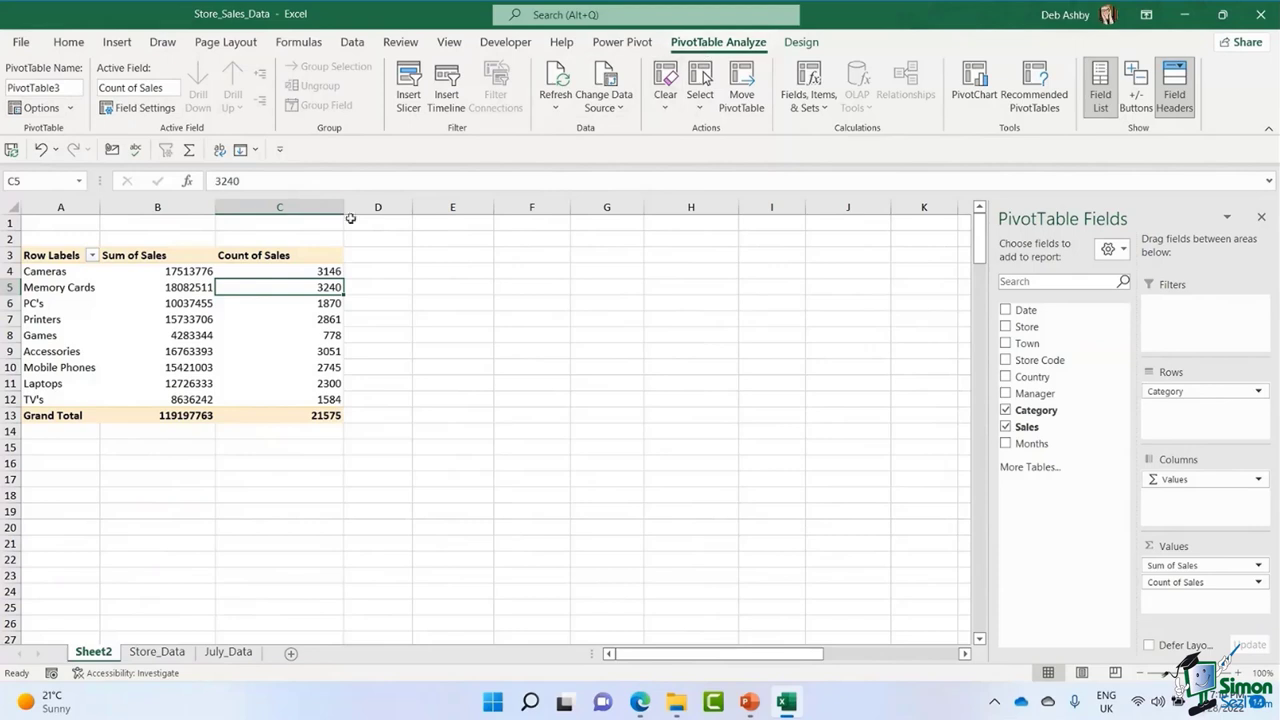
left_click(71, 108)
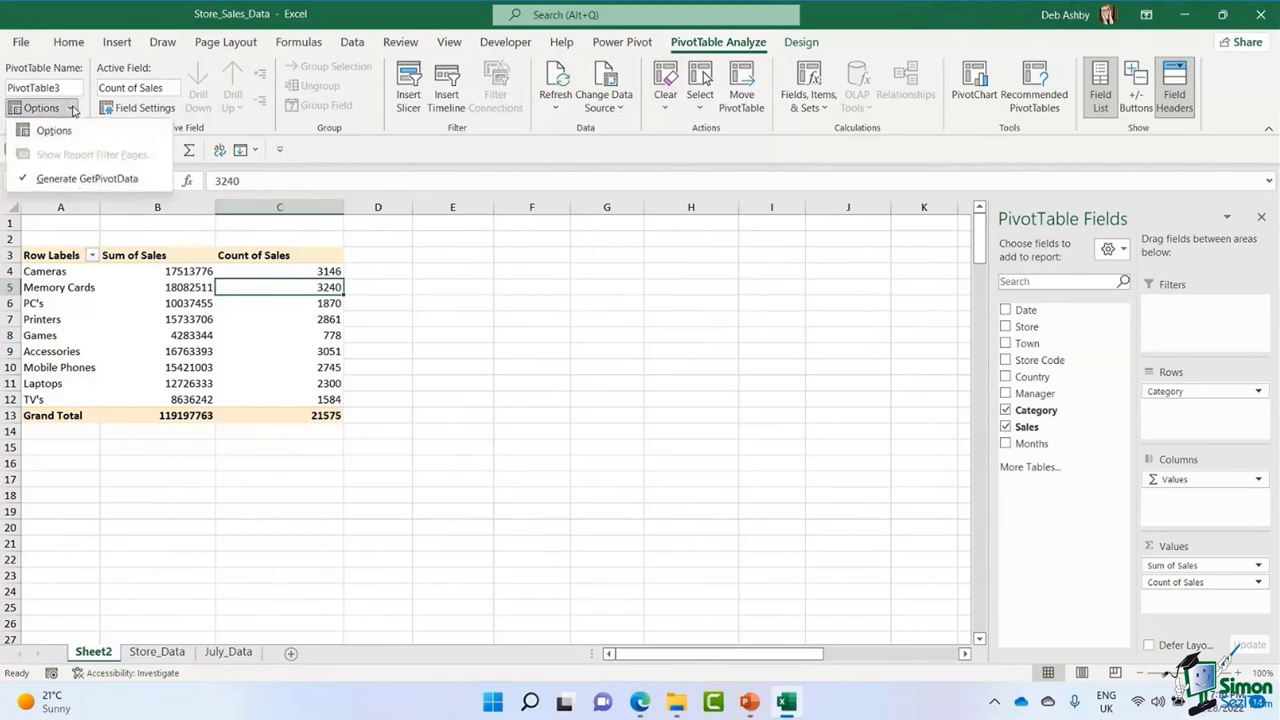
left_click(56, 131)
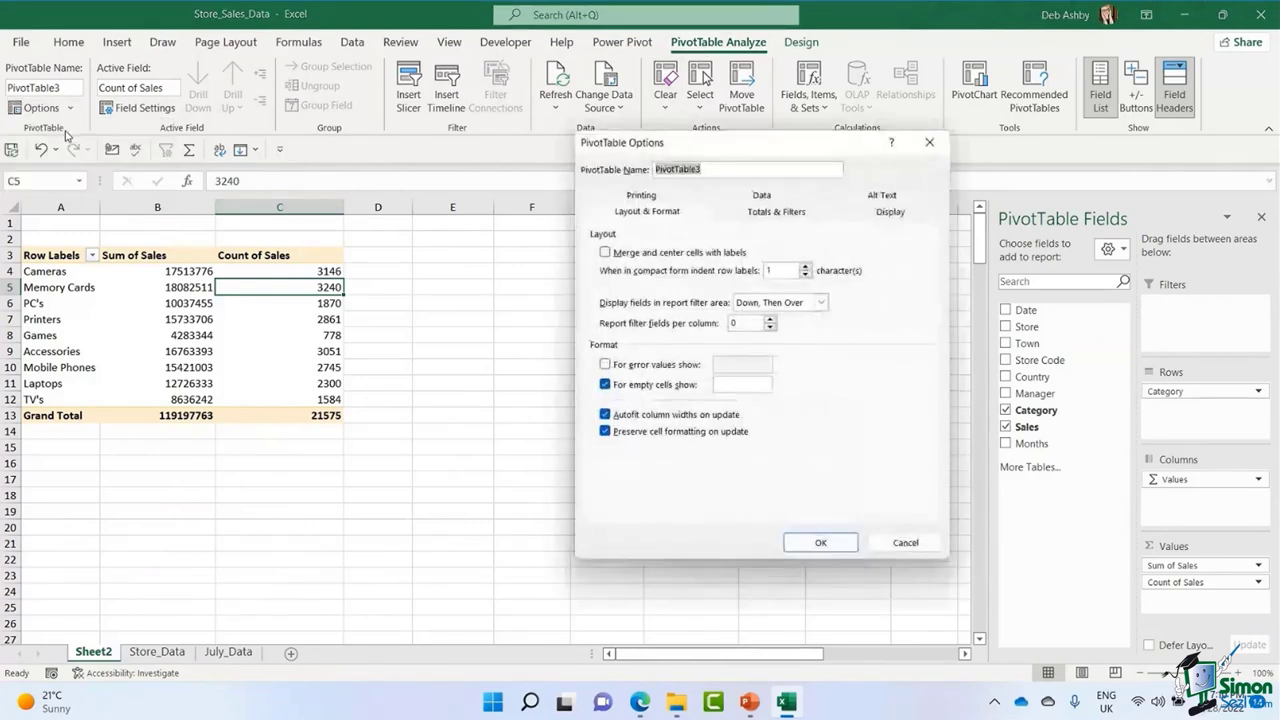
left_click_drag(722, 145, 580, 116)
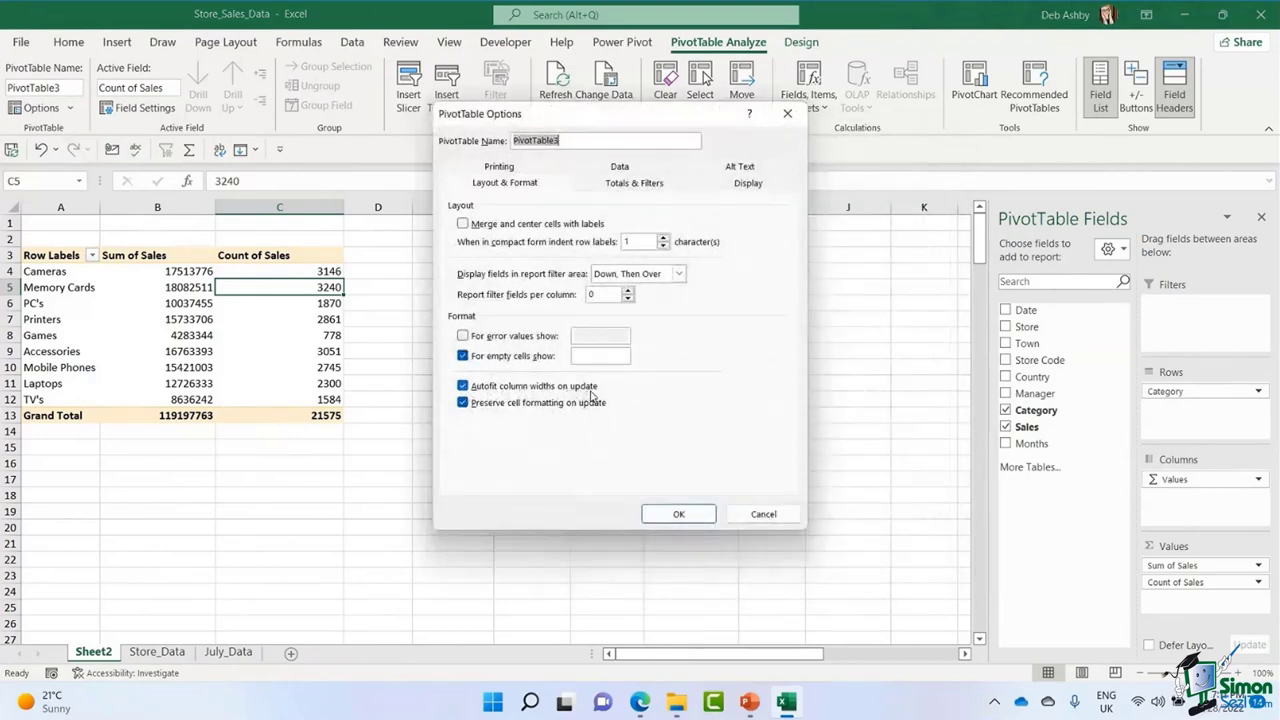
left_click(463, 388)
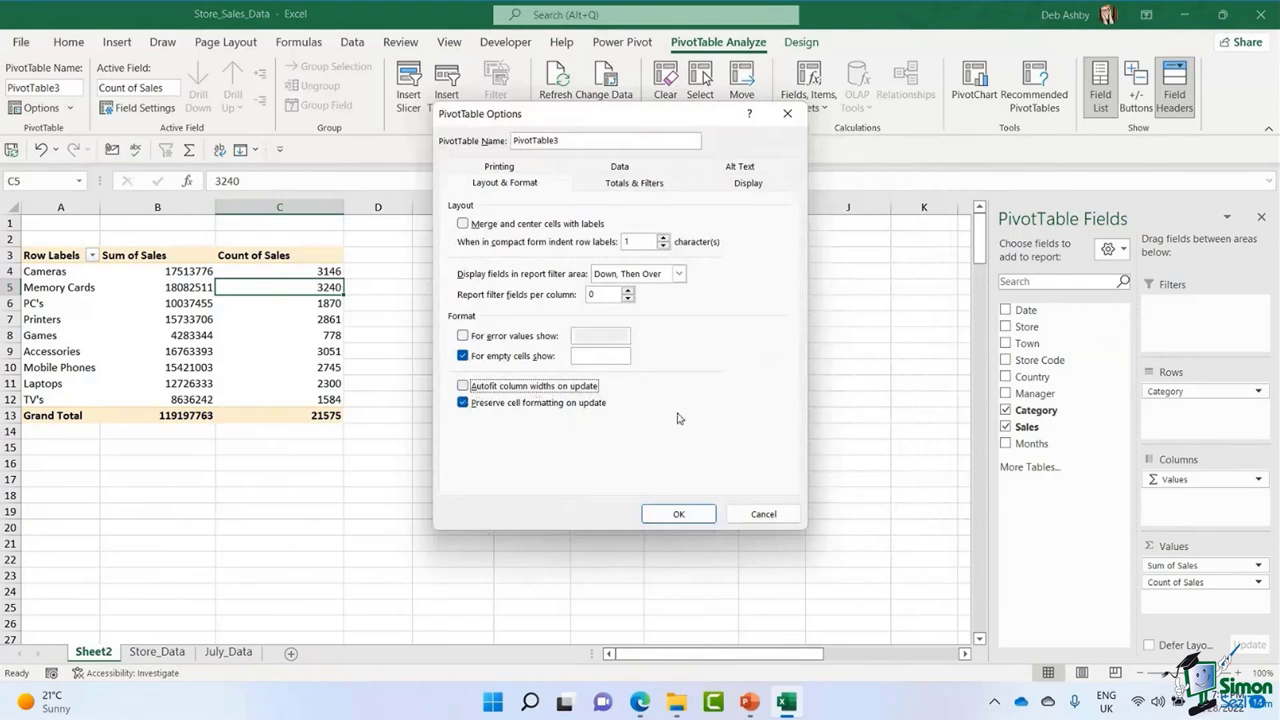
left_click(678, 514)
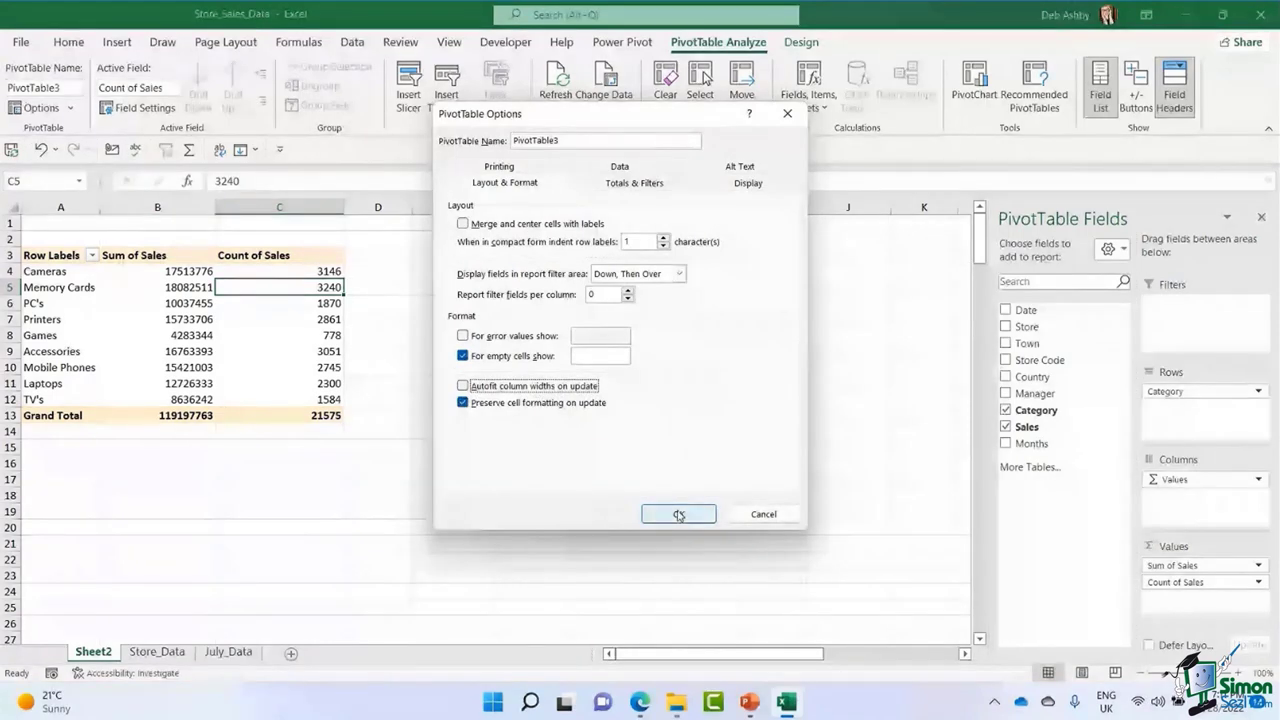
Refresh all the workbook's data to test that the PivotTable keeps its column widths.
left_click(556, 104)
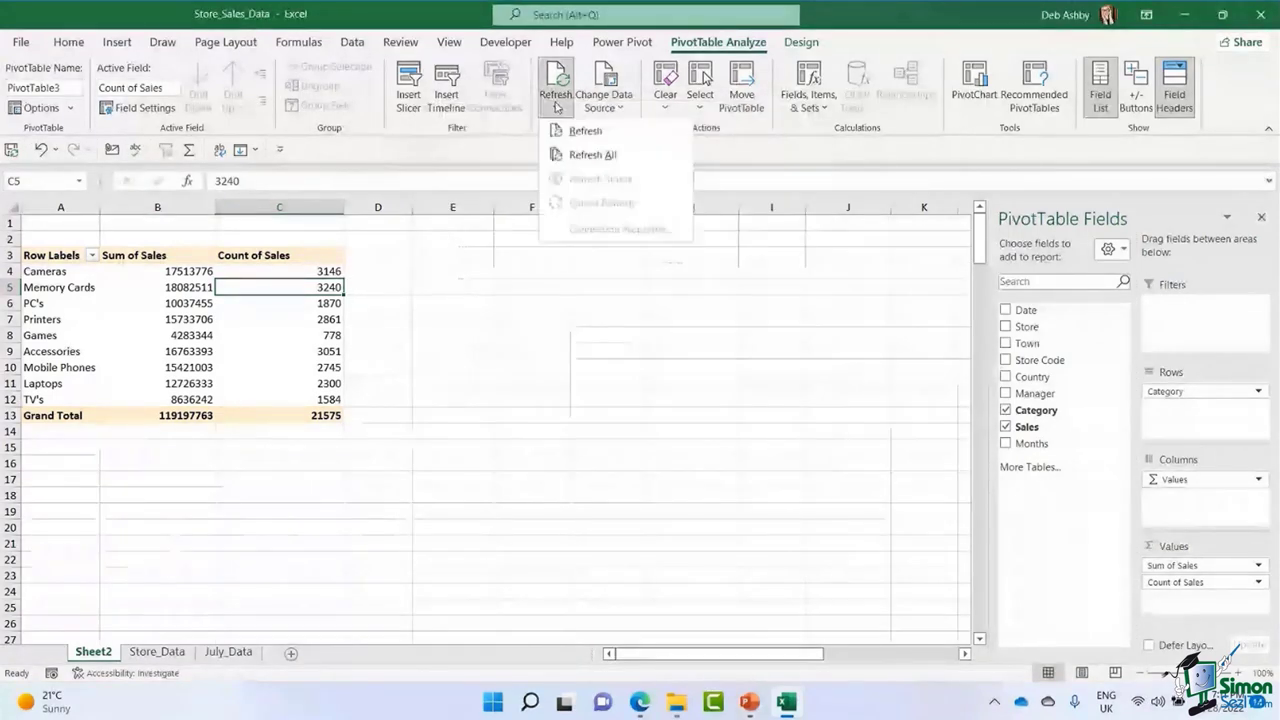
left_click(563, 155)
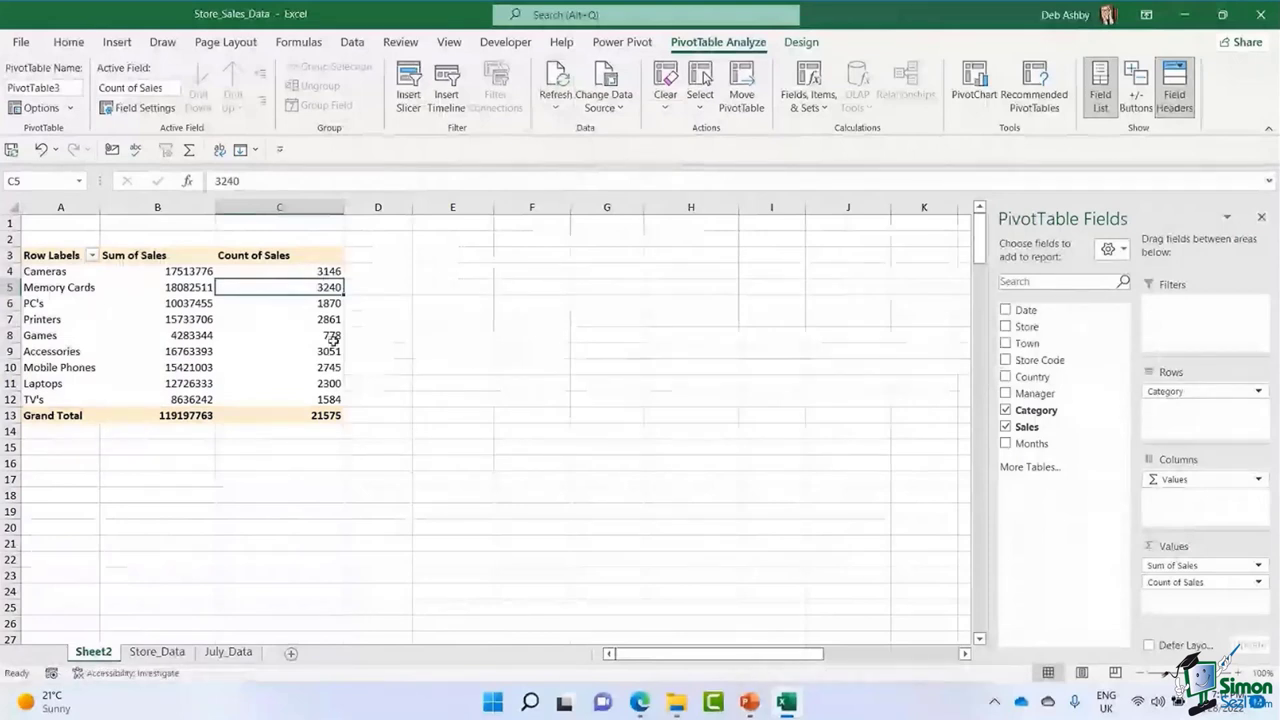
mouse_move(336, 340)
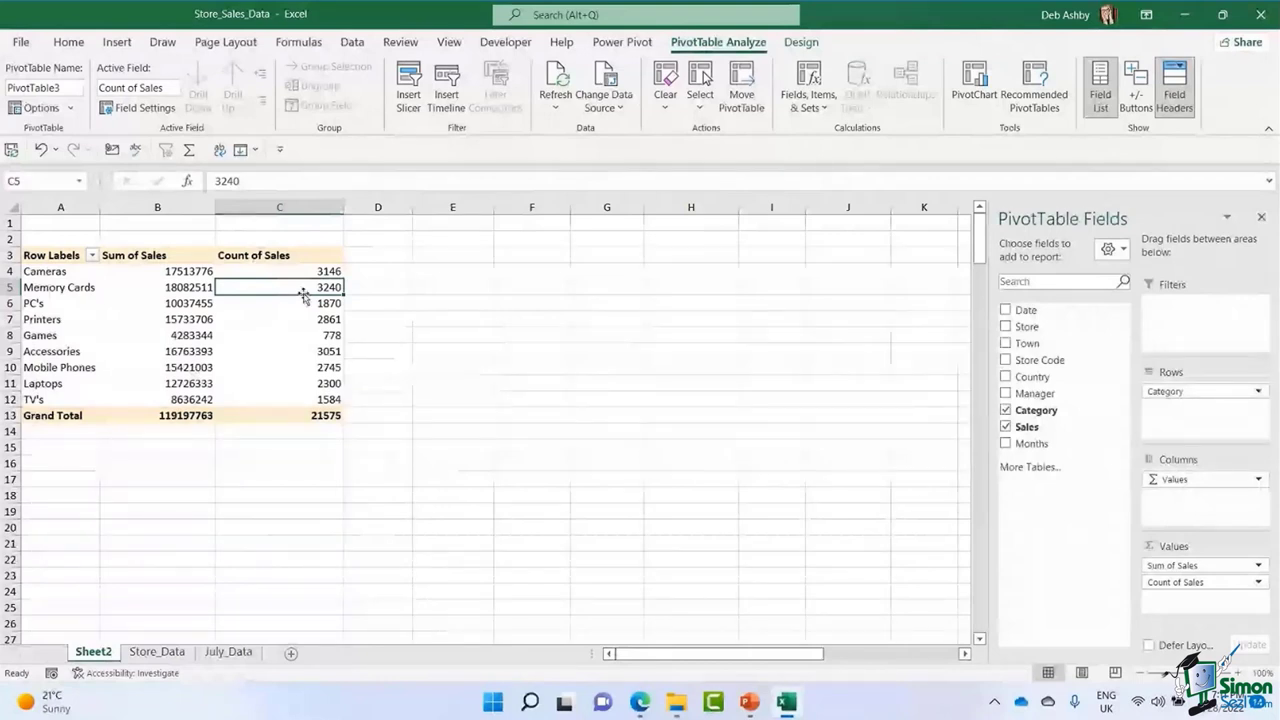
Add the Sales field to the PivotTable values a third time and widen its new column D.
left_click(158, 271)
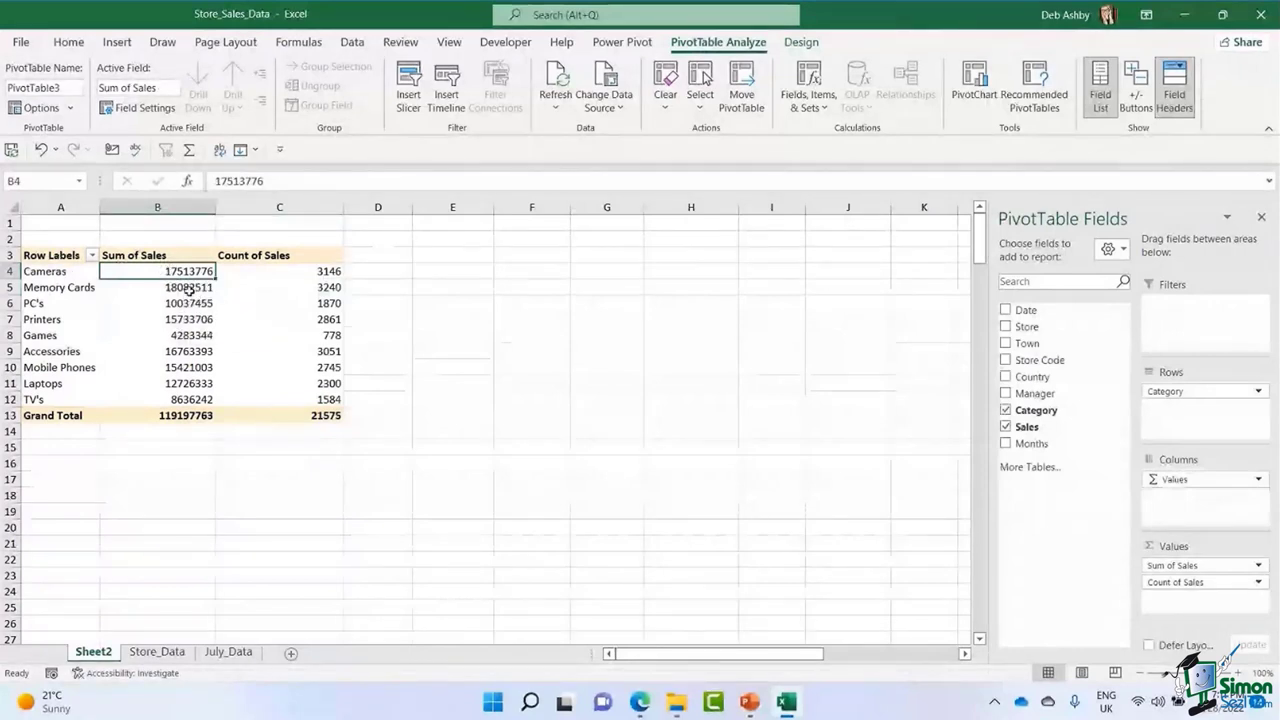
mouse_move(186, 286)
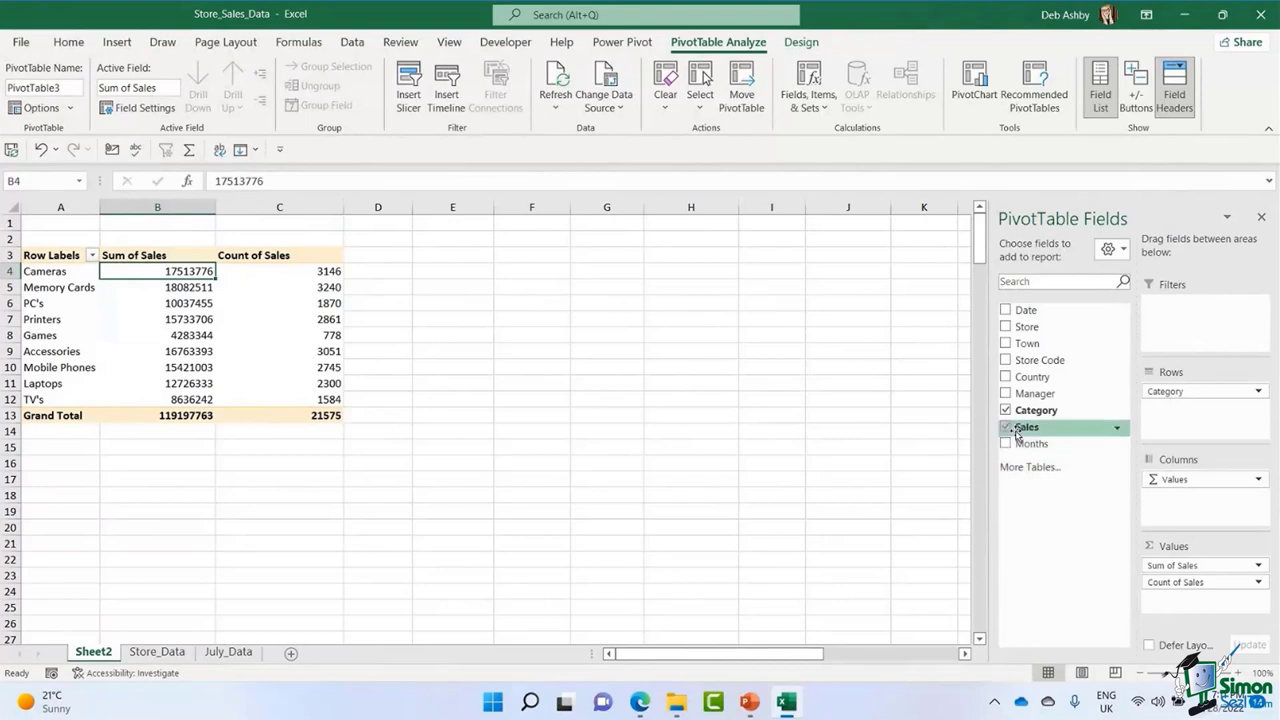
left_click_drag(1017, 432, 1194, 615)
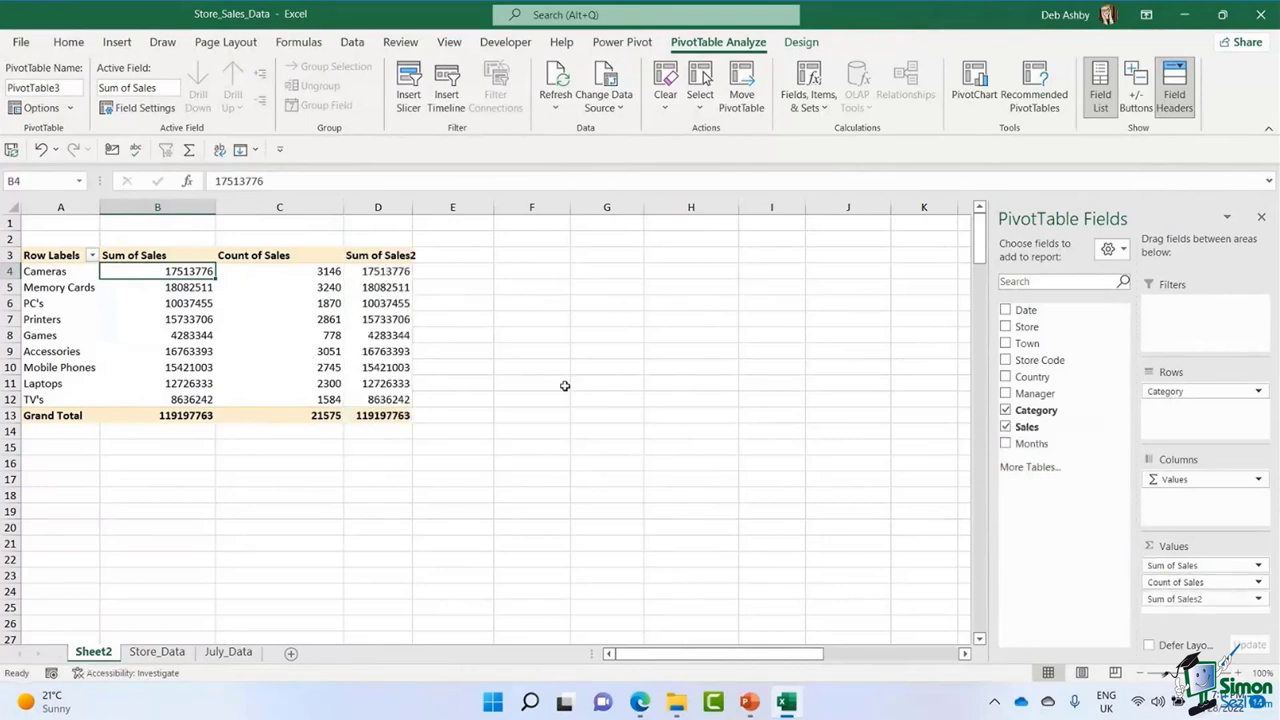
left_click_drag(414, 207, 449, 208)
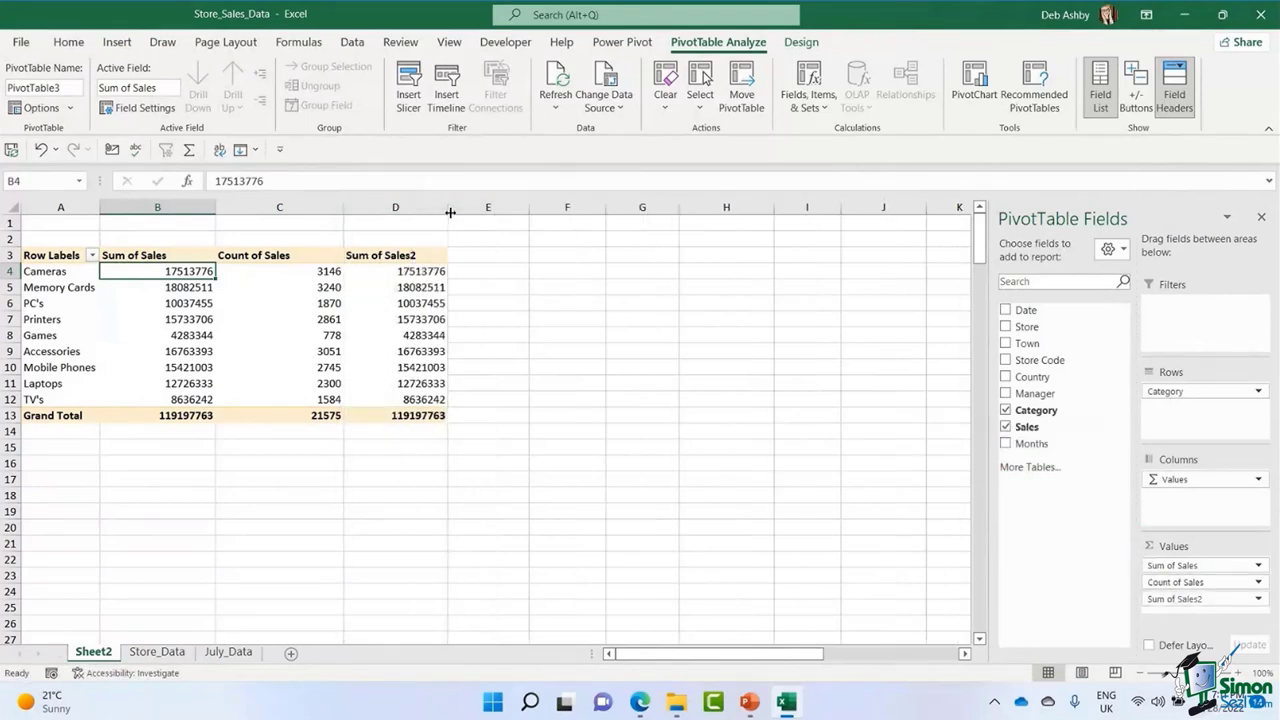
Show the Sum of Sales2 values as % of Grand Total.
left_click(403, 271)
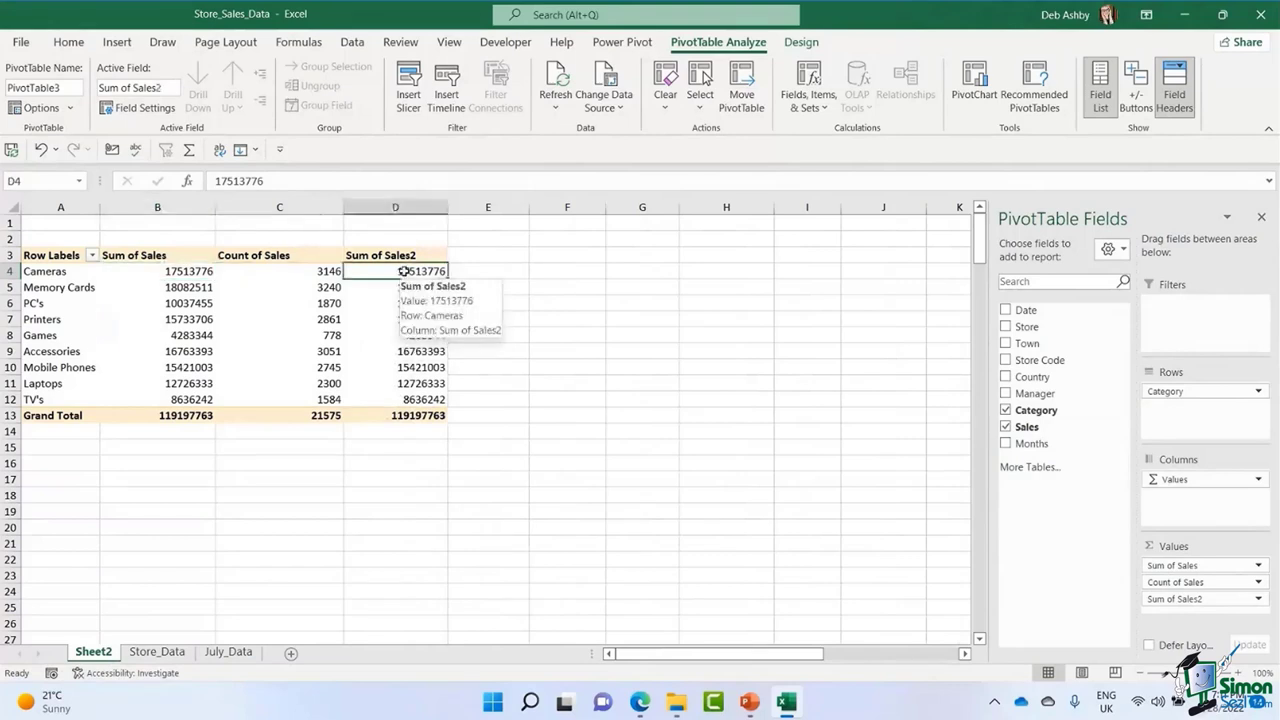
right_click(405, 273)
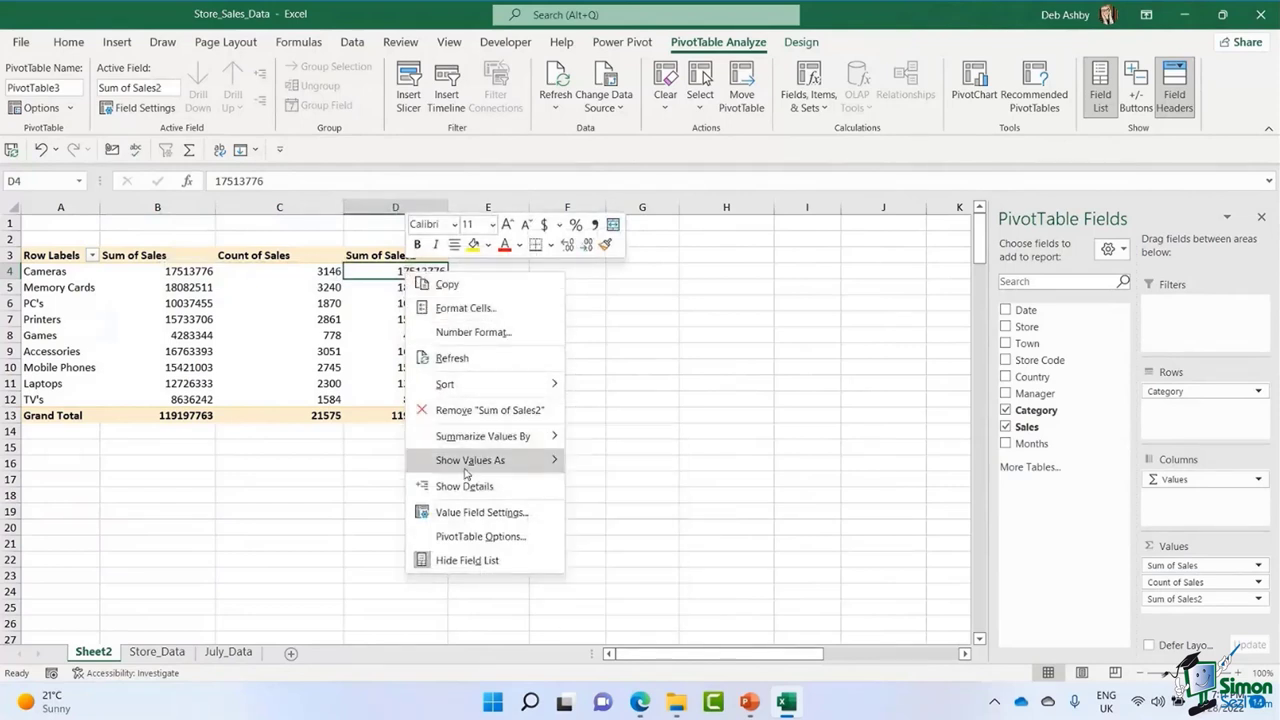
mouse_move(465, 468)
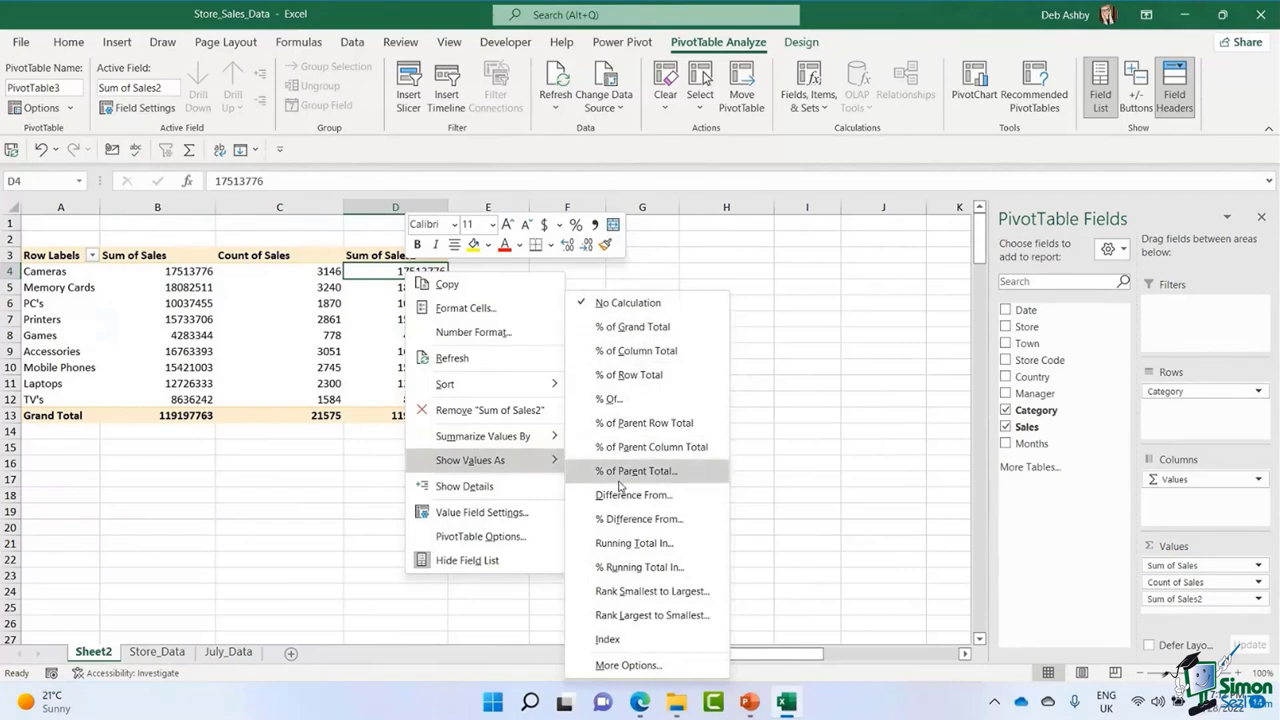
left_click(622, 326)
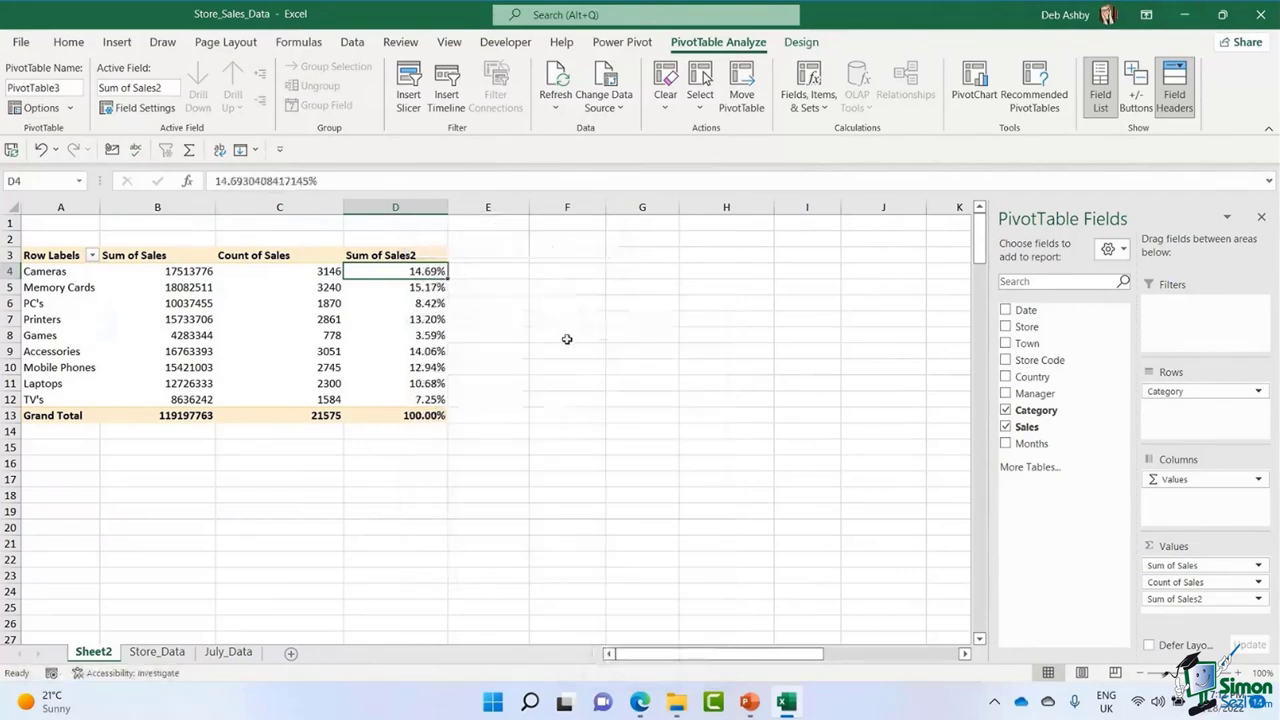
Set the custom name of the Sum of Sales2 value field to "% of Grand Total".
left_click(402, 256)
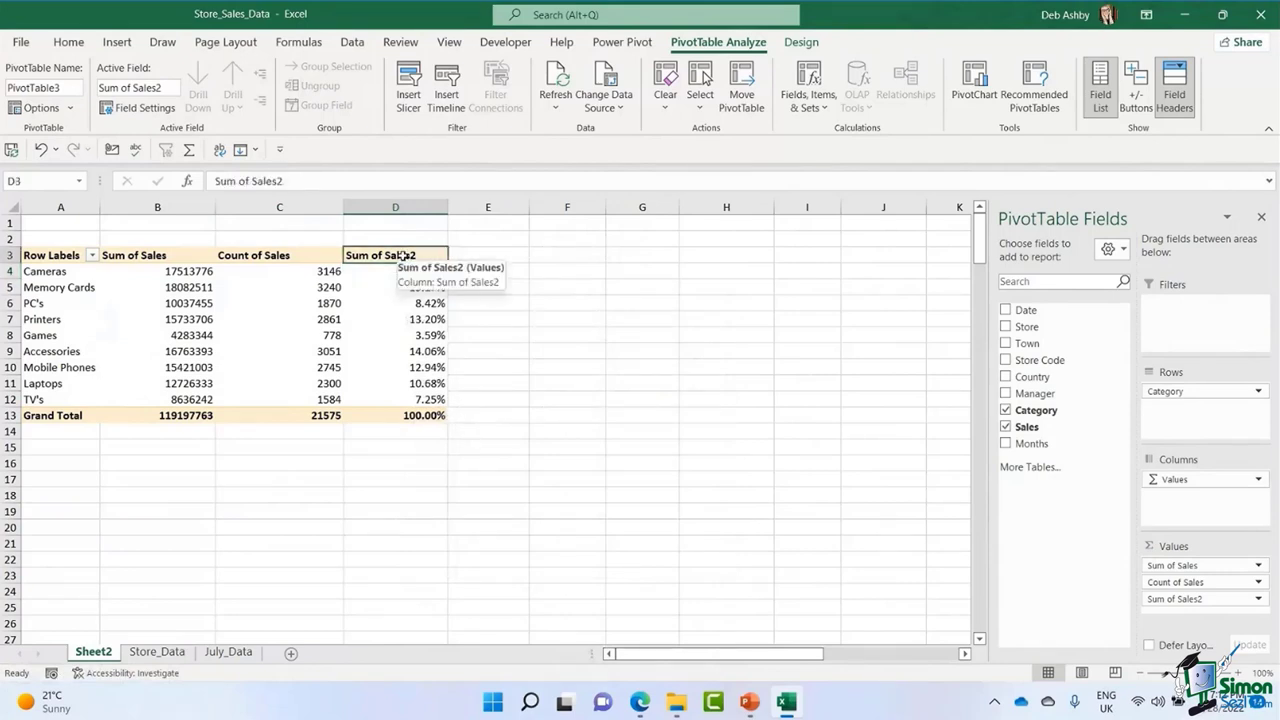
double_click(402, 256)
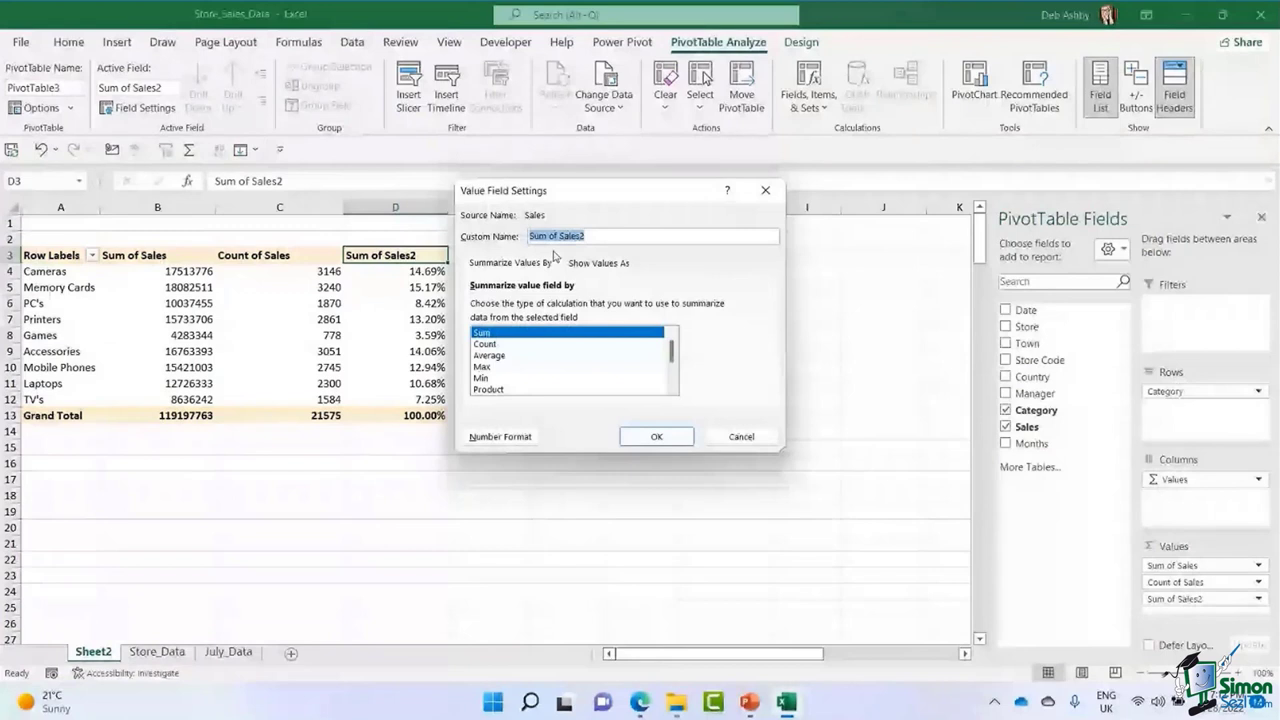
type("% of ")
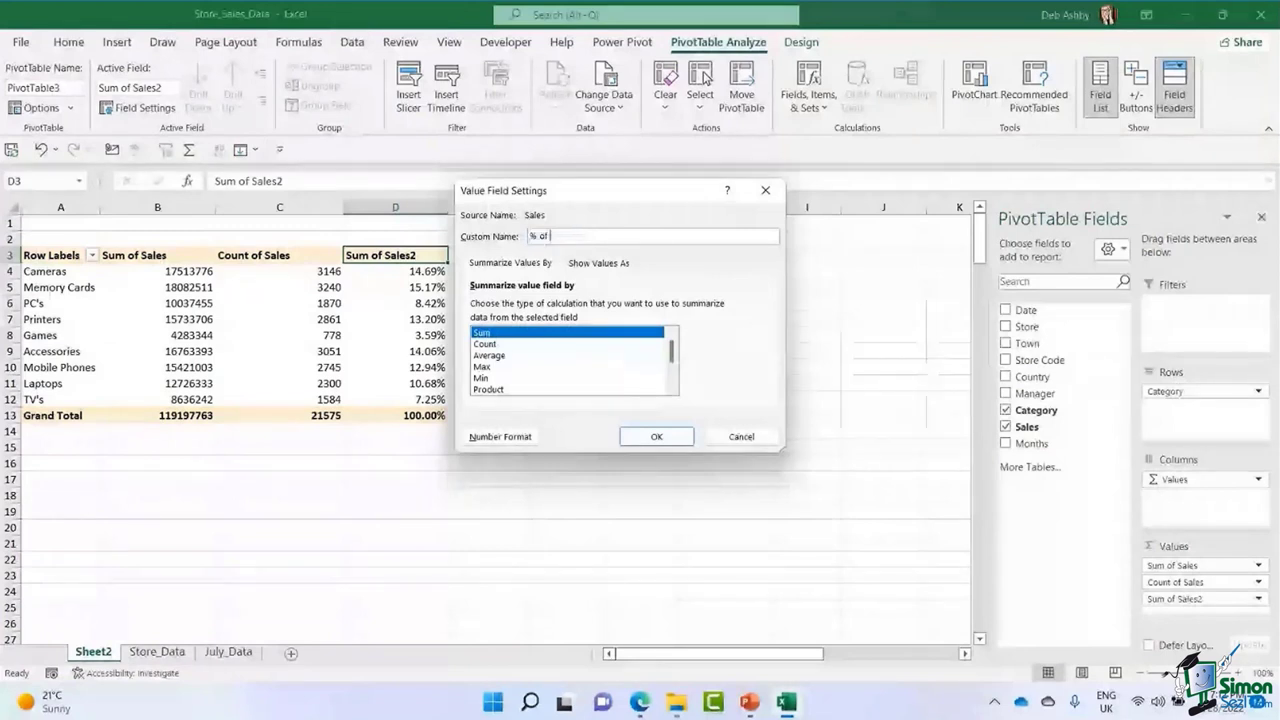
type("Grand T")
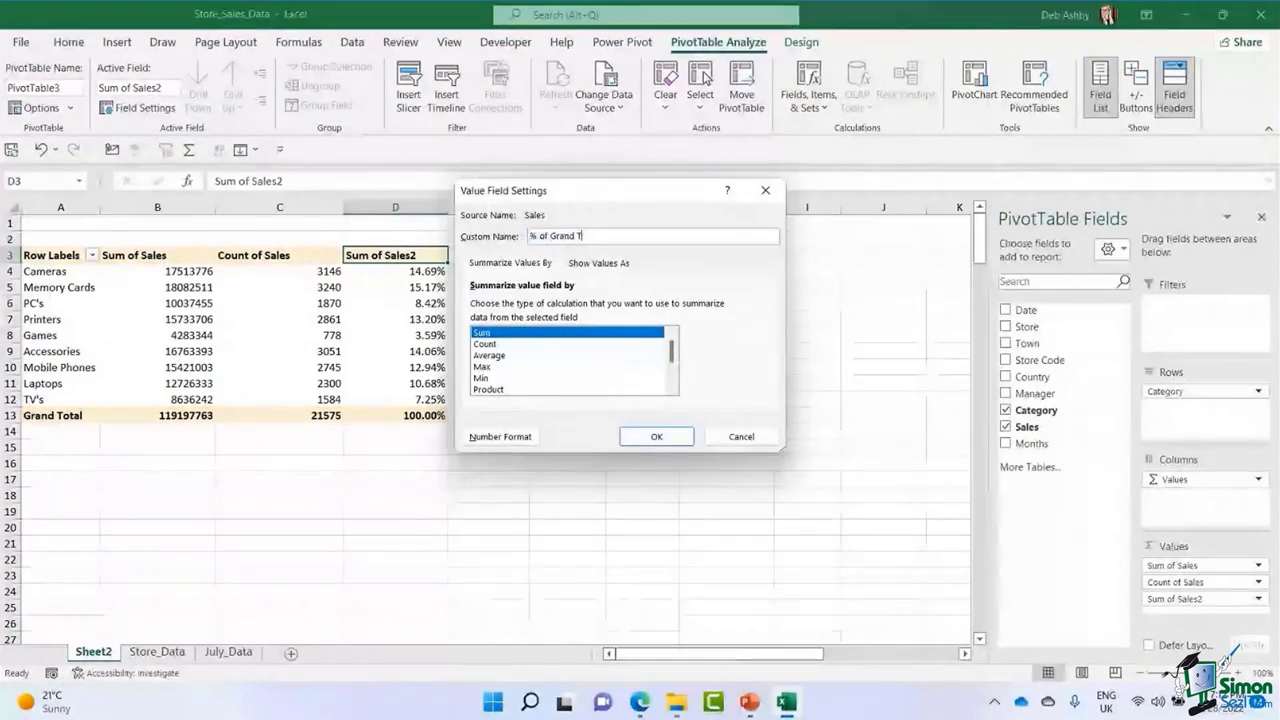
type("otal")
left_click(656, 436)
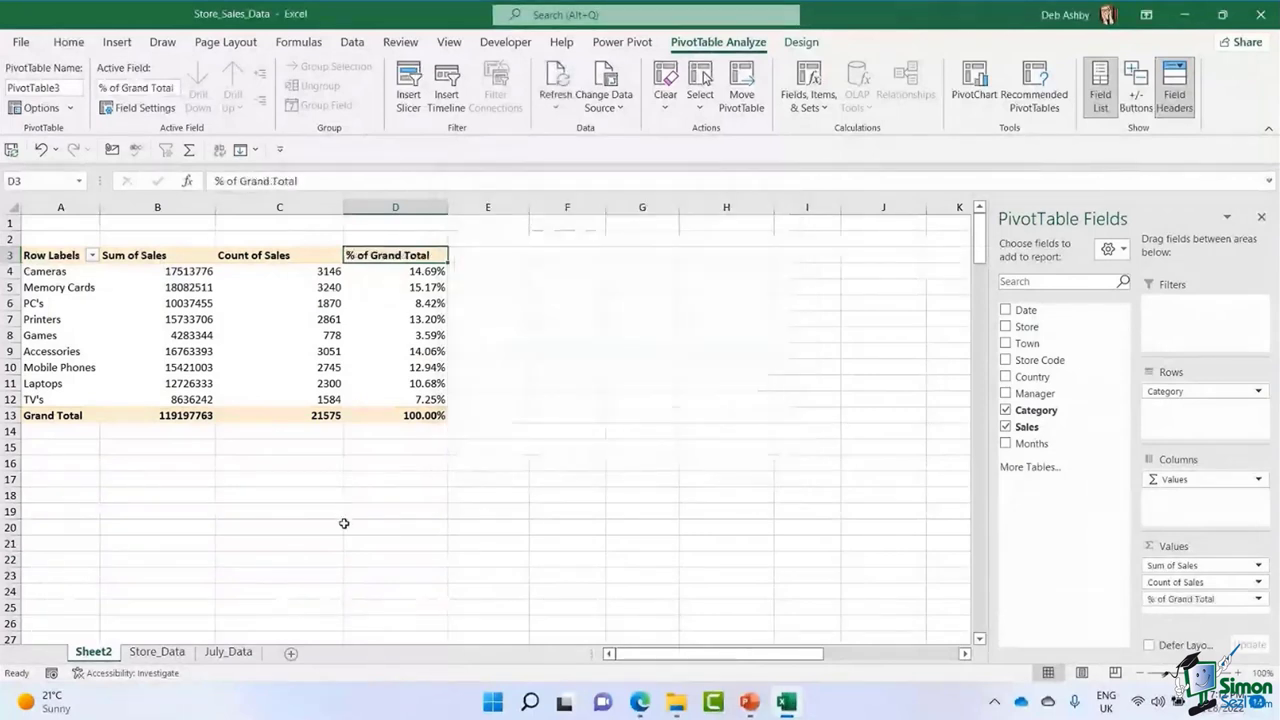
Examine each category's share in the % of Grand Total column and the Show Values As calculations available for it.
left_click(402, 273)
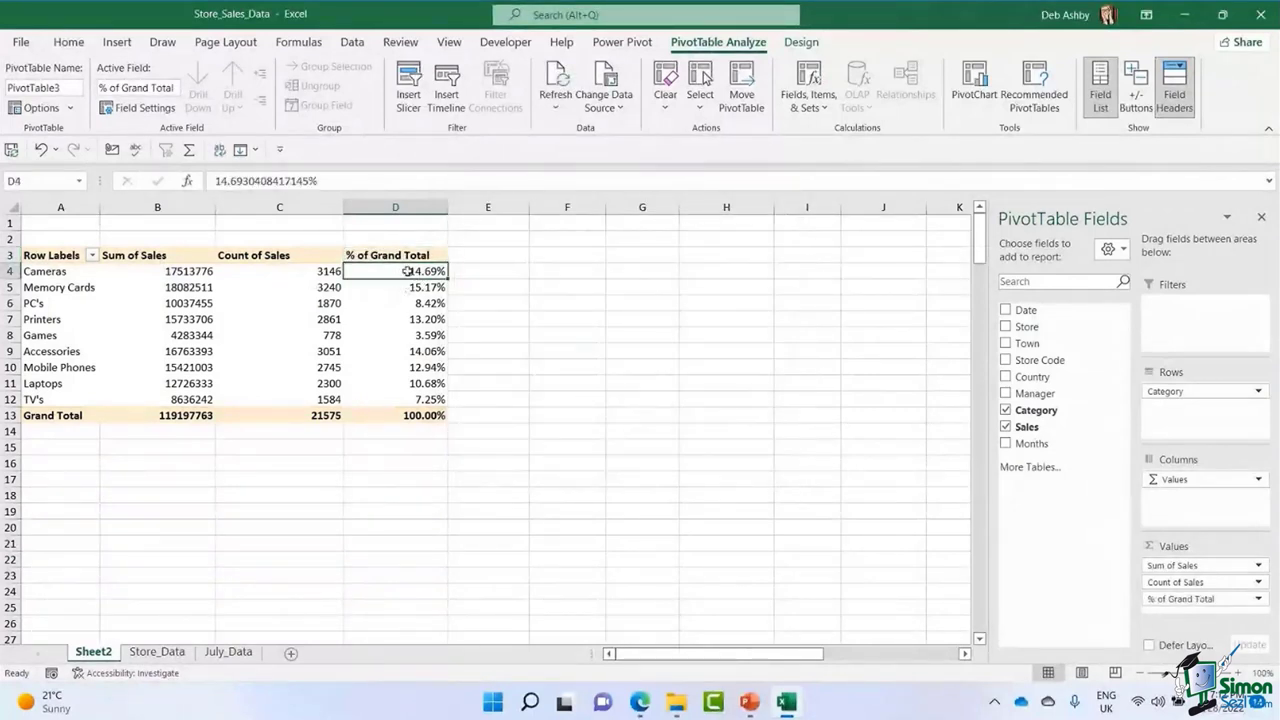
left_click(55, 272)
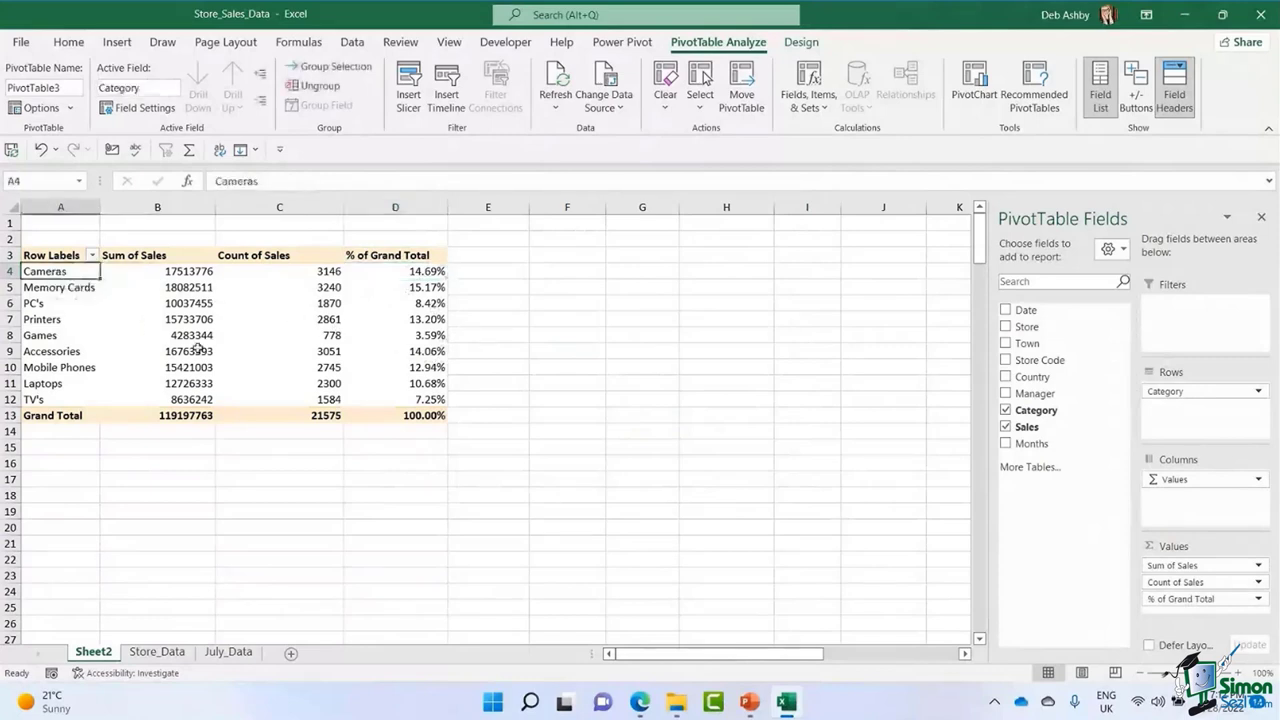
left_click(383, 288)
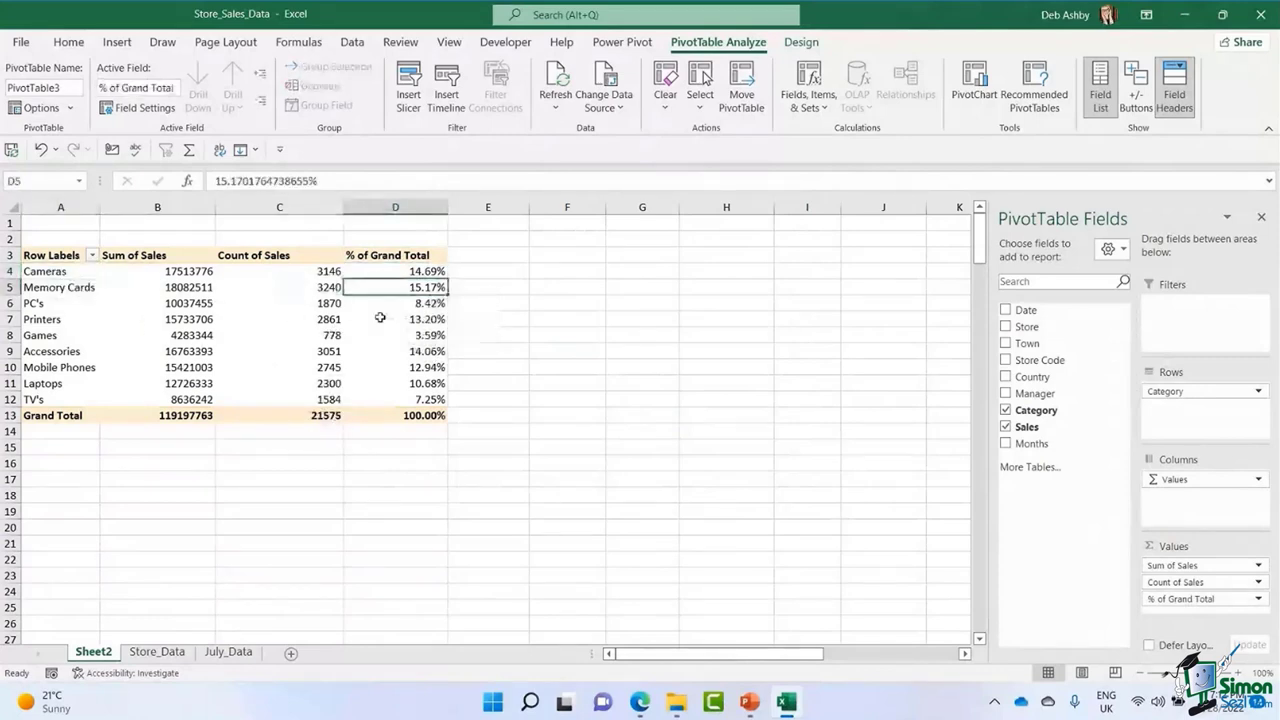
left_click(379, 303)
left_click(376, 319)
left_click(373, 335)
left_click(371, 352)
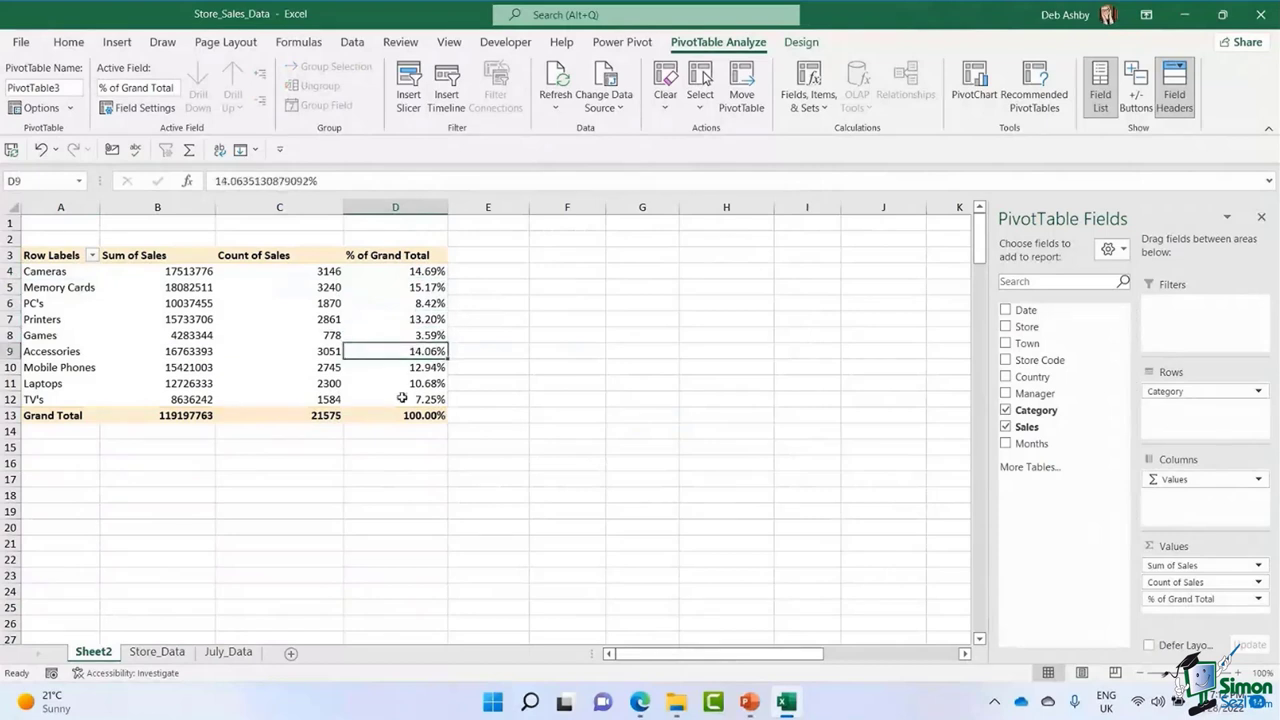
right_click(395, 308)
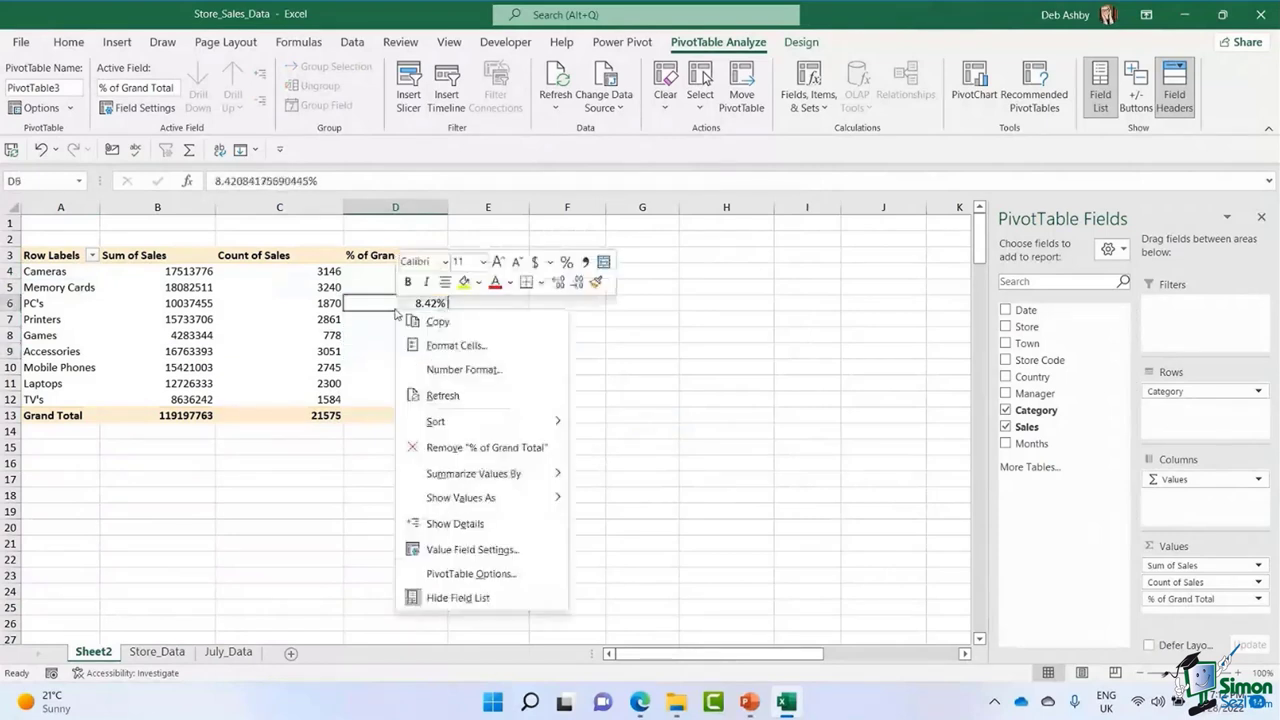
mouse_move(484, 499)
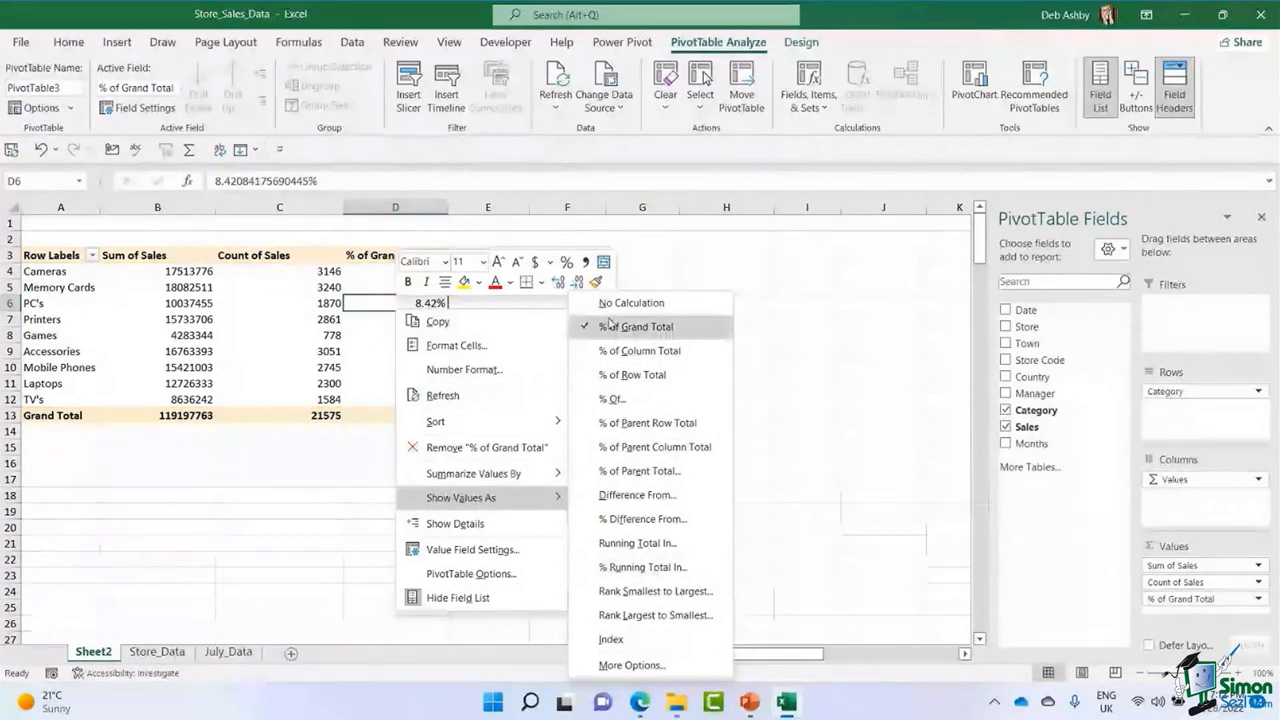
key("Escape")
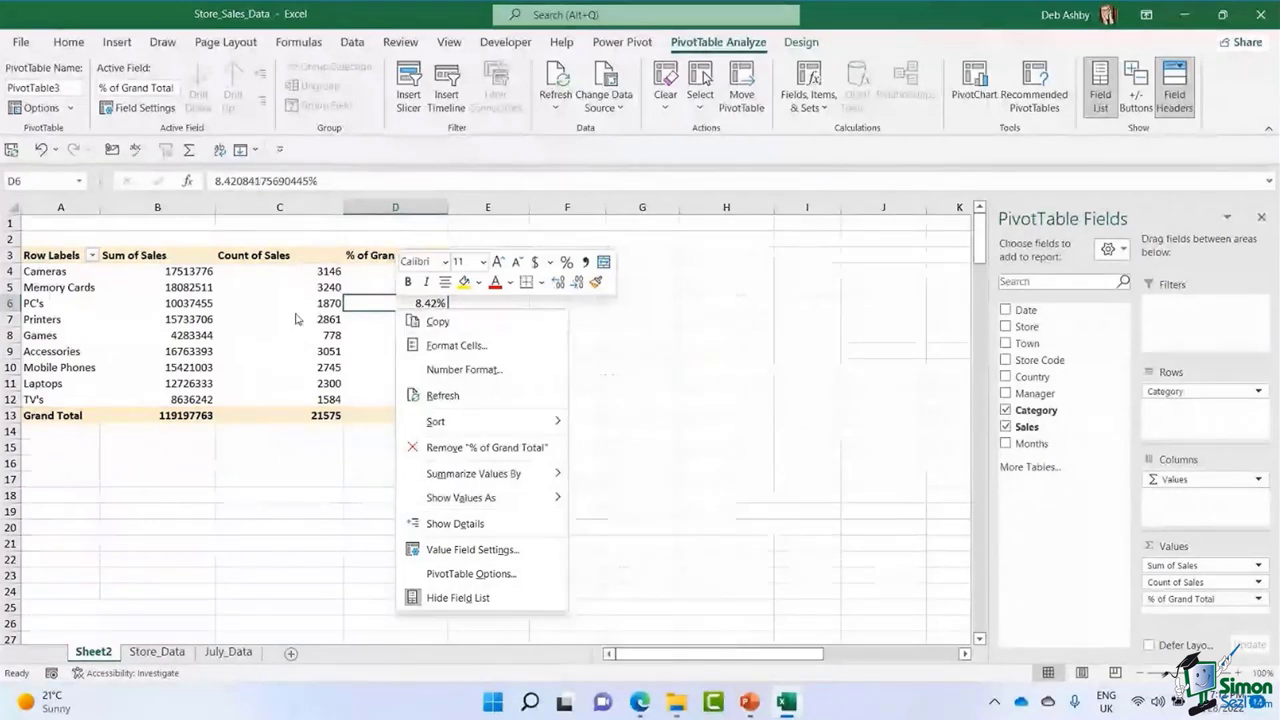
key("Escape")
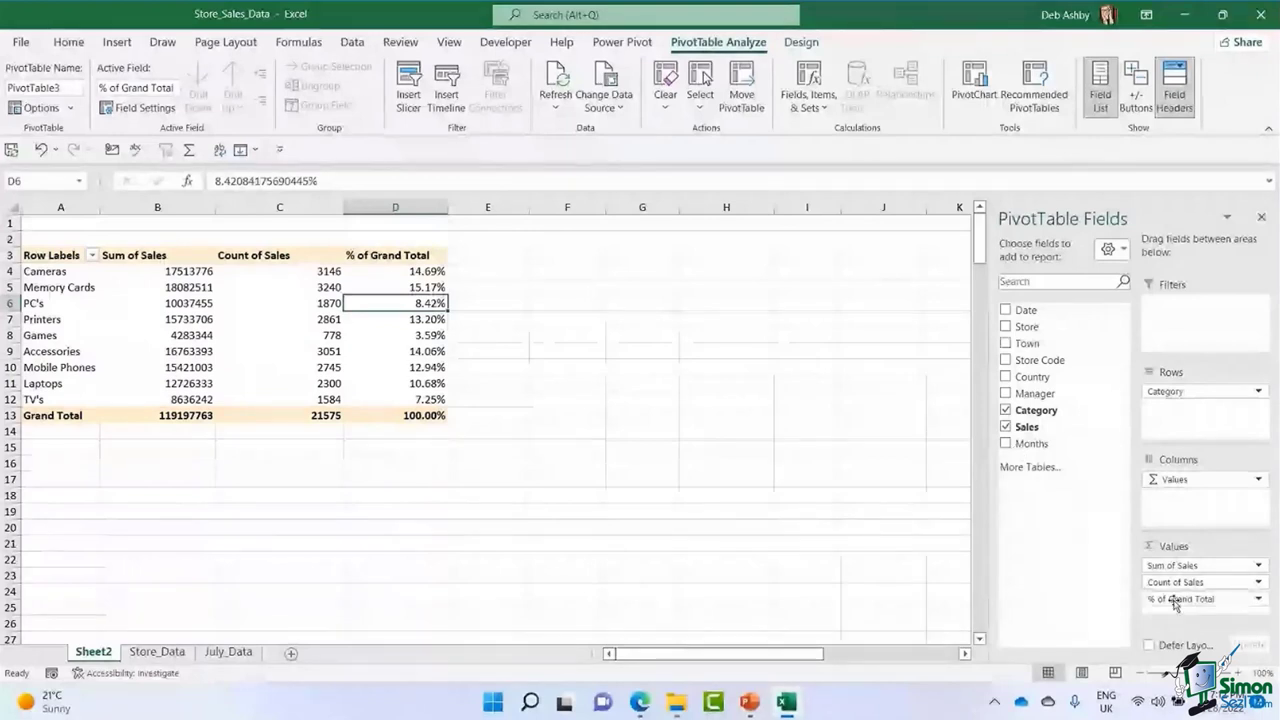
Remove the % of Grand Total and Count of Sales fields from the PivotTable values and select the Cameras value under Sum of Sales.
left_click_drag(1025, 444, 665, 488)
left_click_drag(1180, 598, 910, 560)
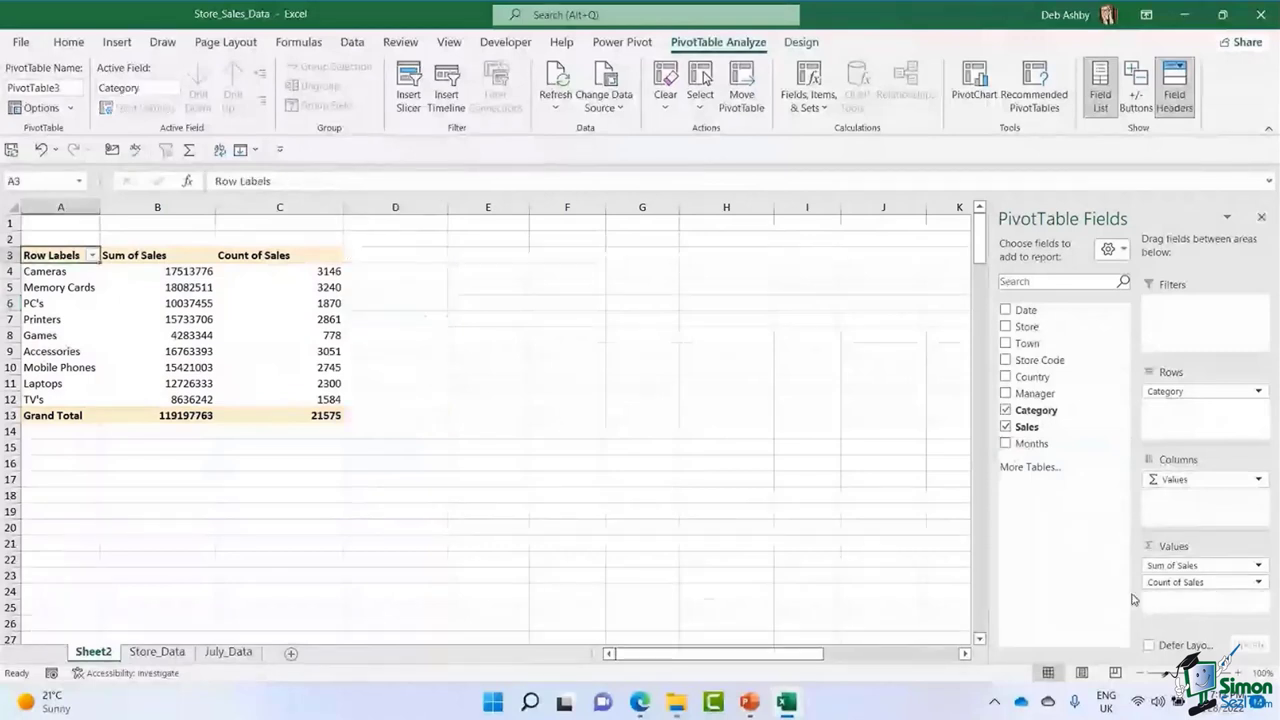
left_click_drag(1150, 583, 864, 530)
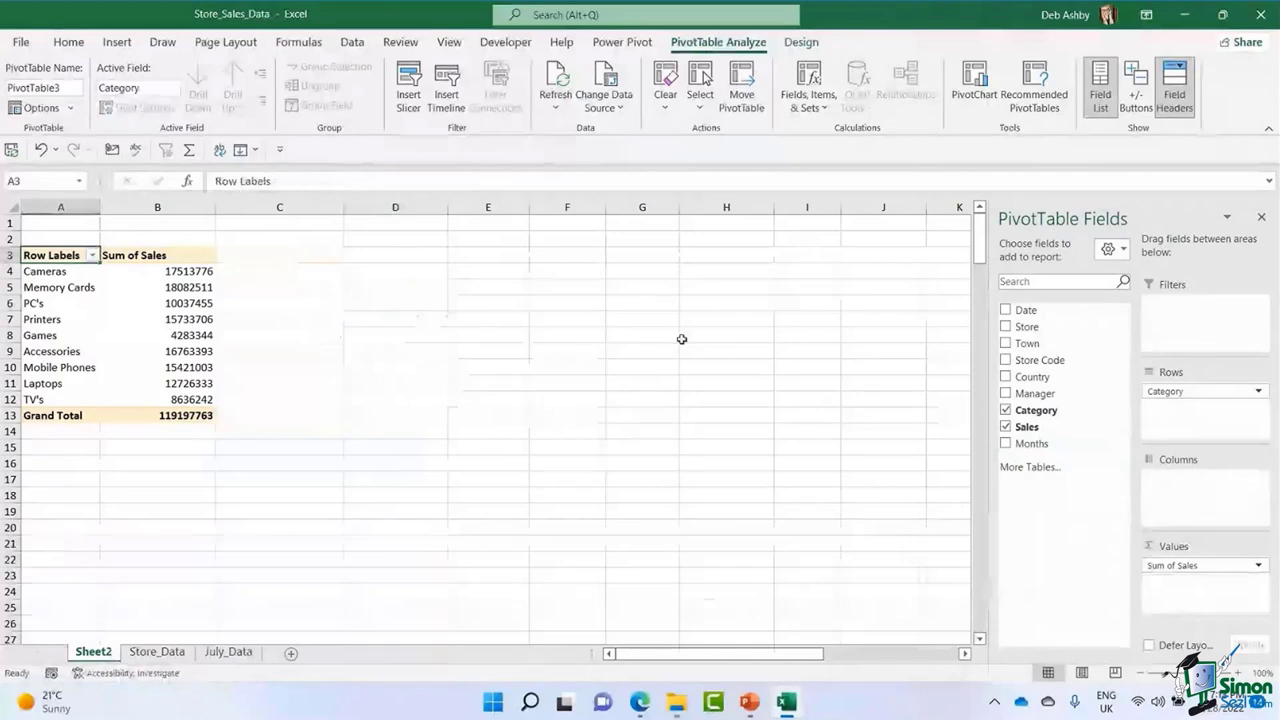
left_click(165, 289)
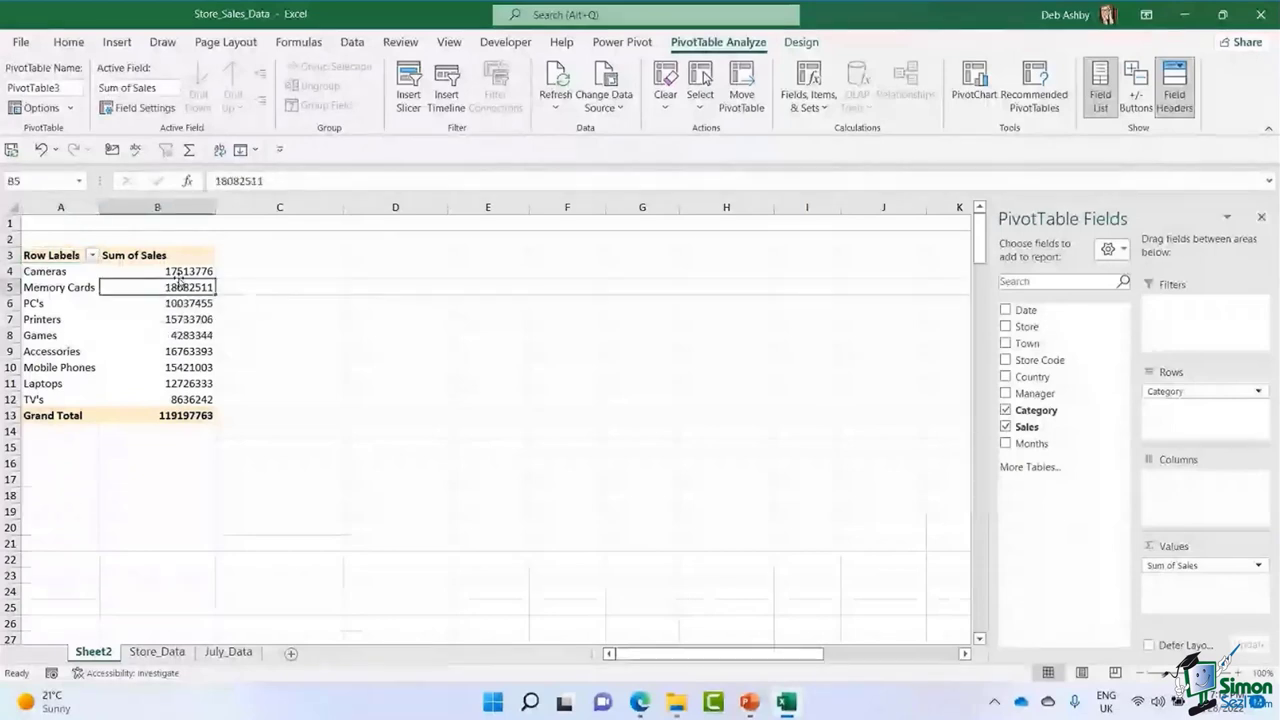
left_click(180, 268)
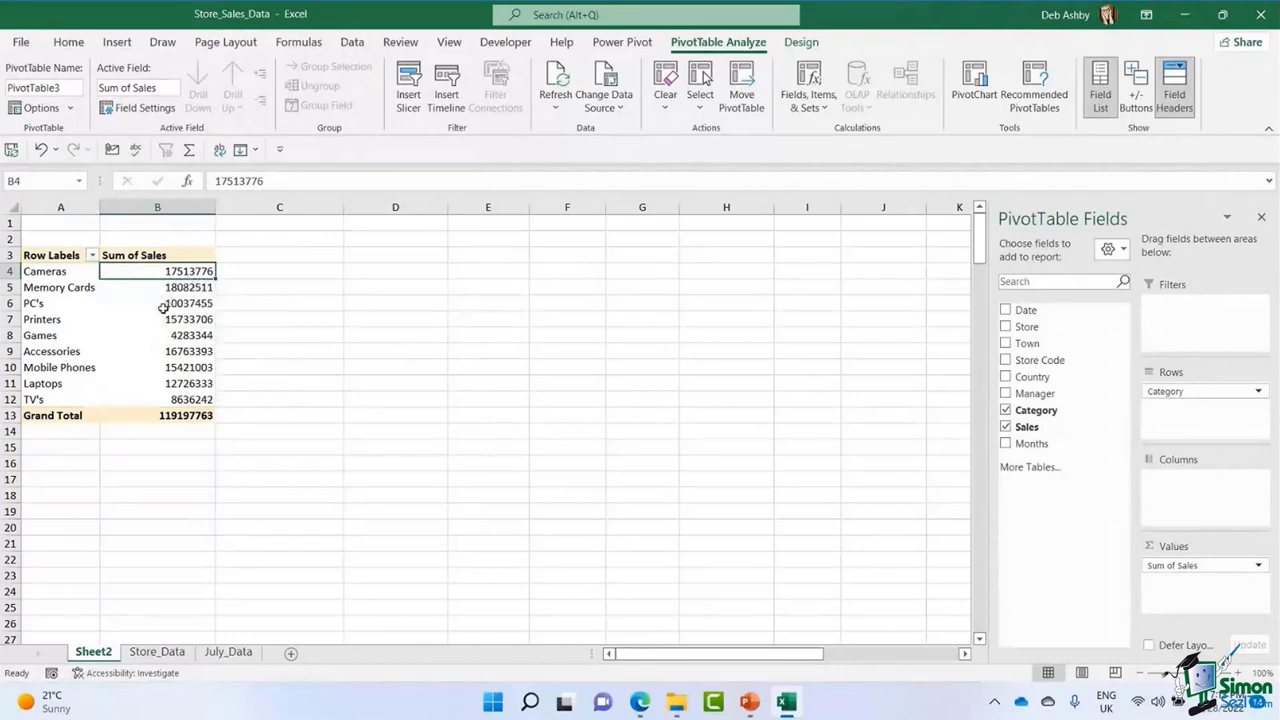
mouse_move(163, 308)
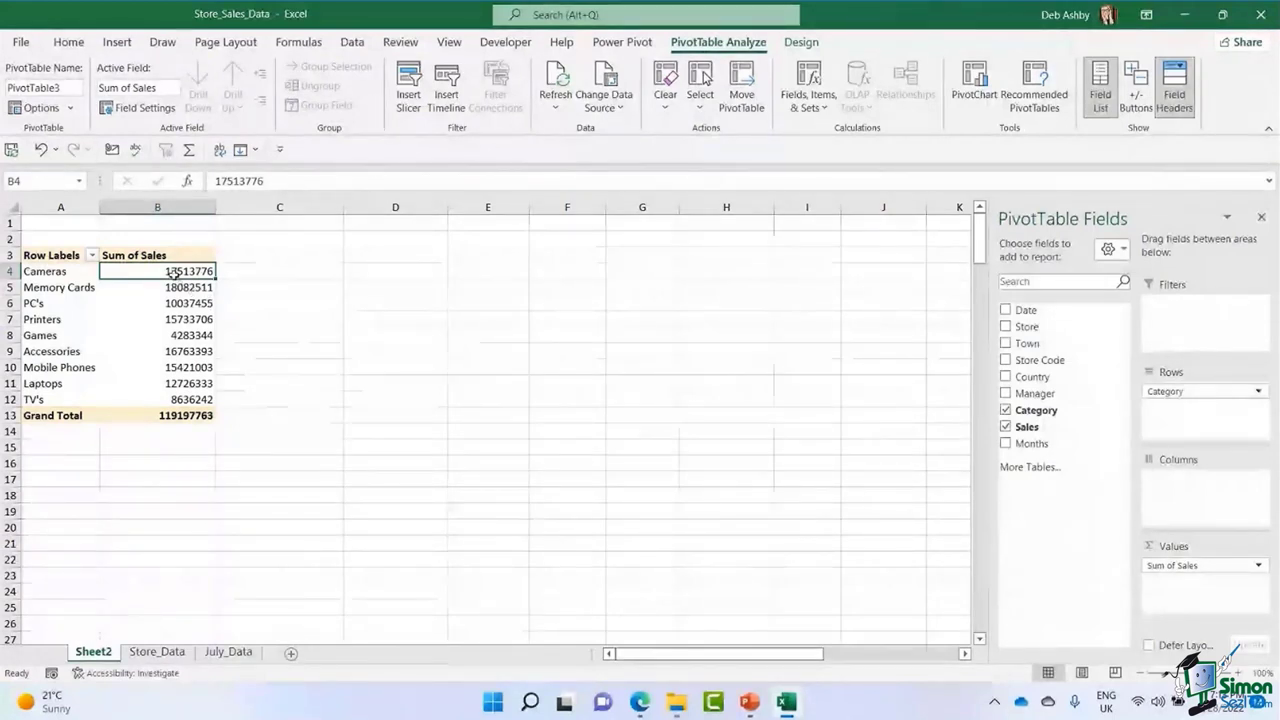
left_click_drag(174, 271, 165, 399)
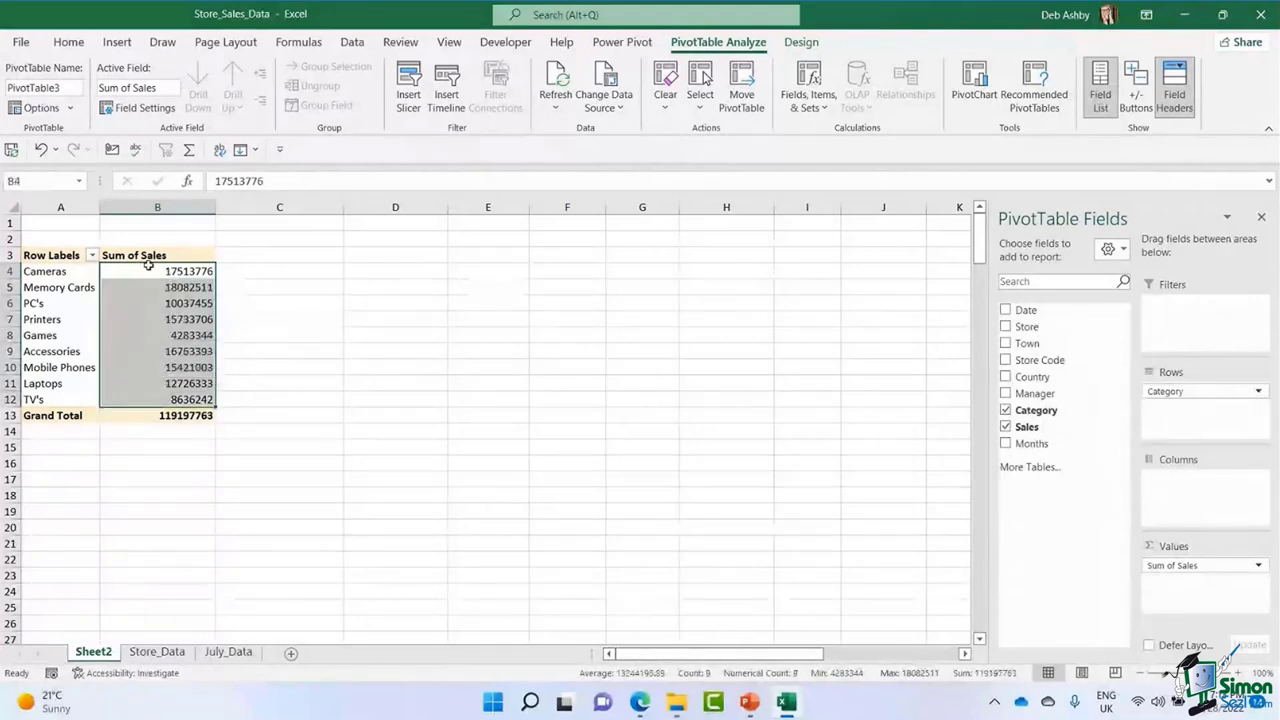
left_click(68, 42)
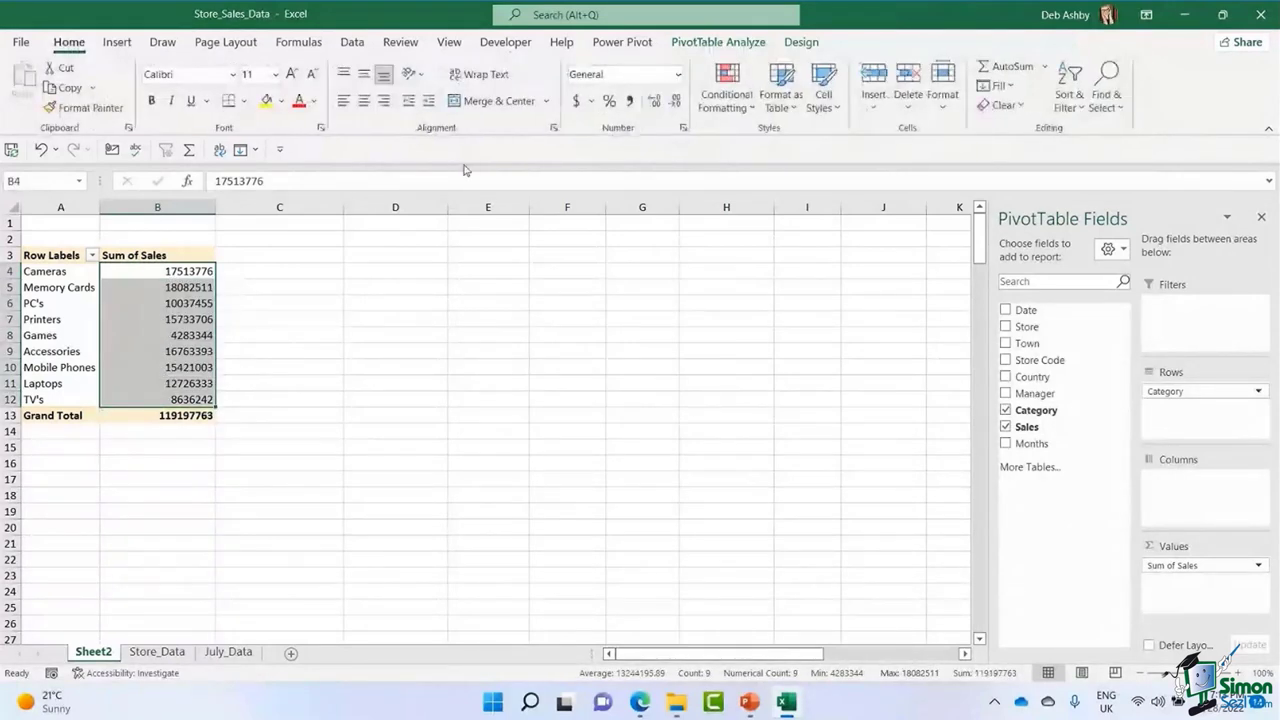
left_click(677, 75)
left_click(818, 166)
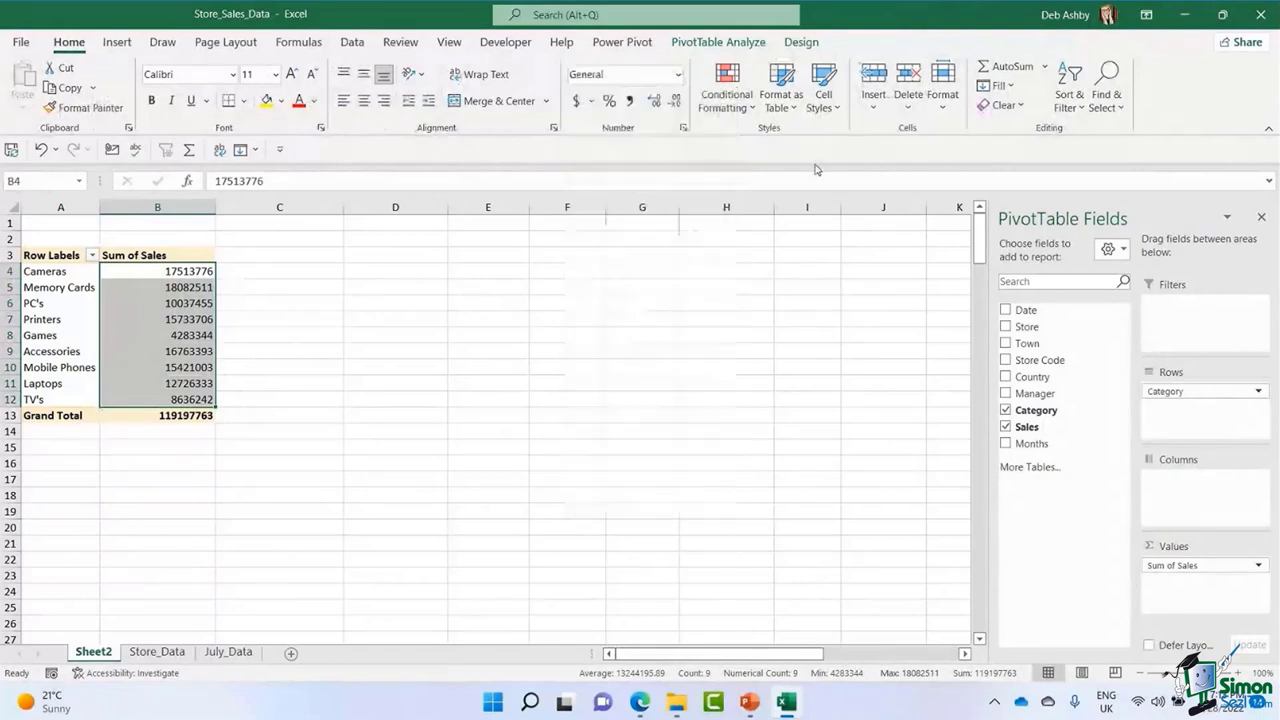
Set the number format of the Sum of Sales value field to Currency with 0 decimal places and the $ symbol.
left_click(137, 303)
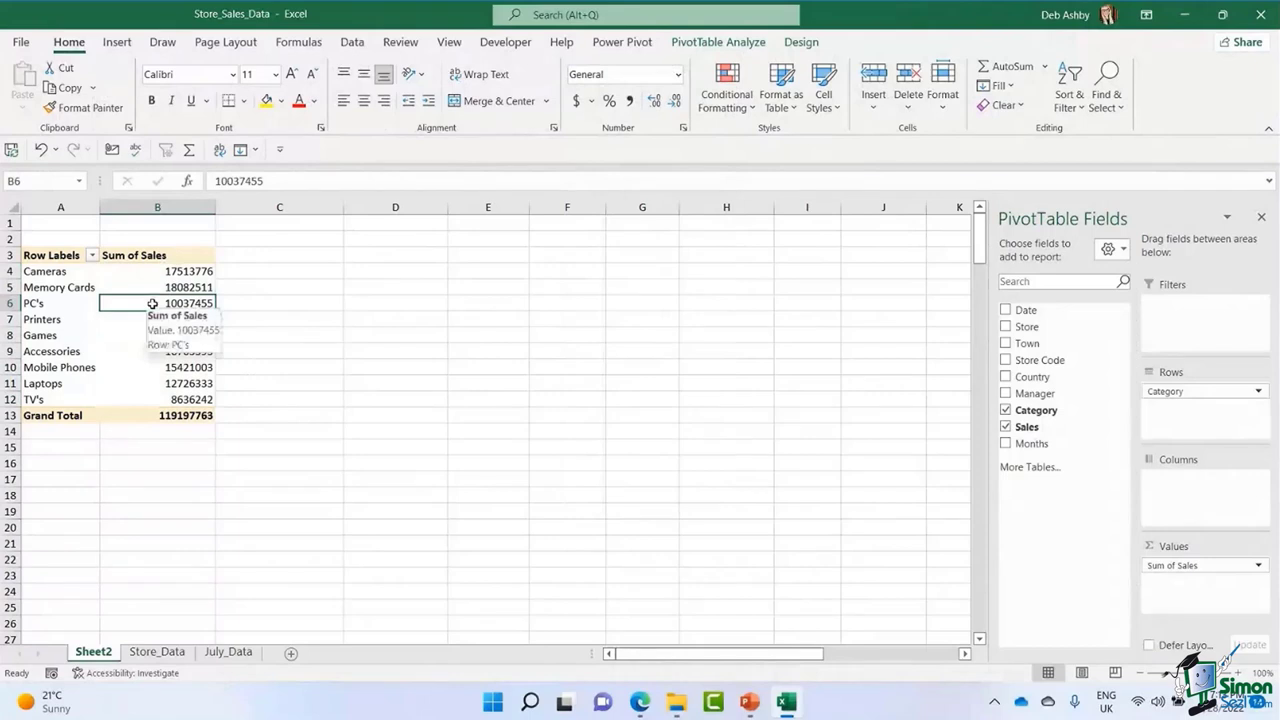
right_click(152, 304)
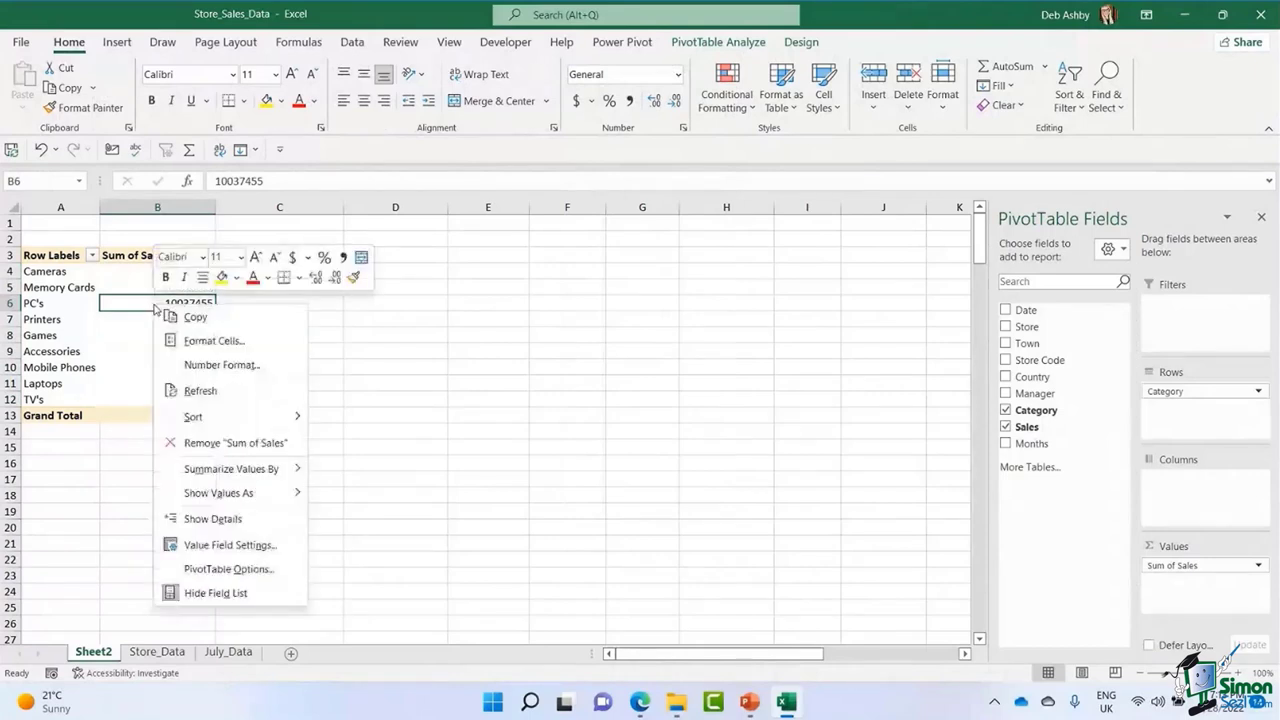
left_click(220, 545)
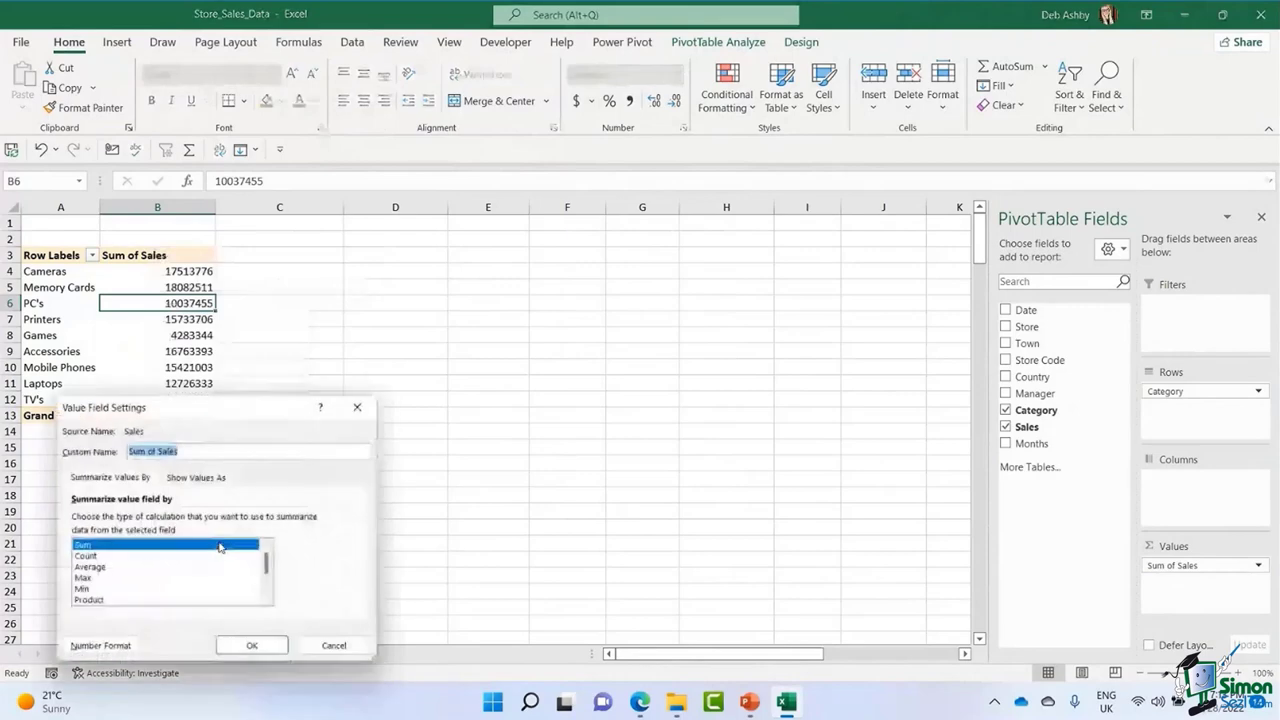
left_click(80, 656)
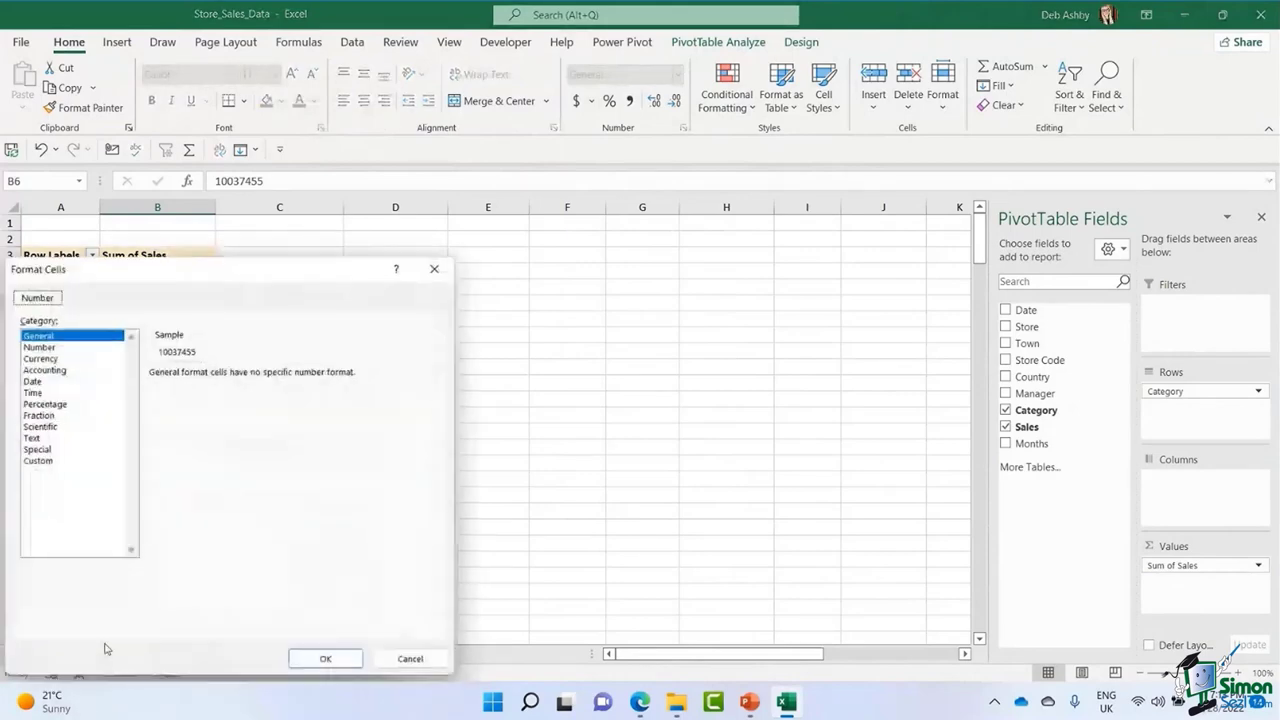
left_click_drag(277, 285, 537, 194)
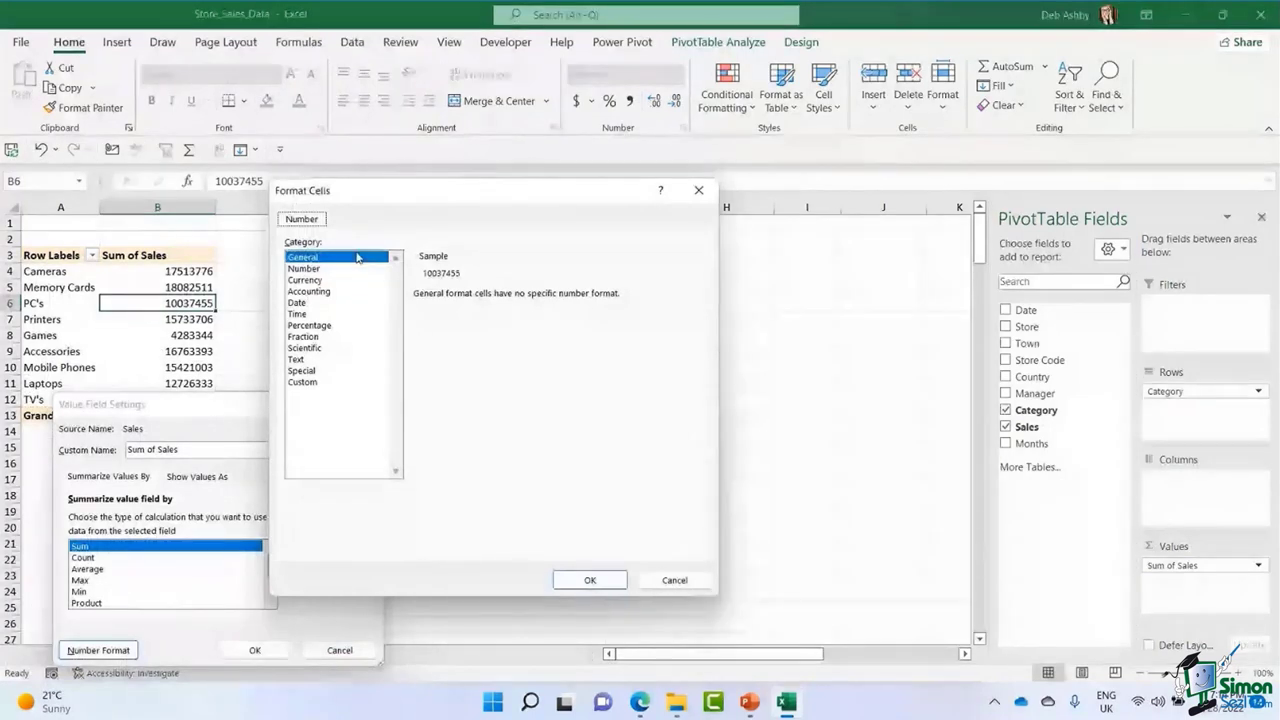
left_click(305, 280)
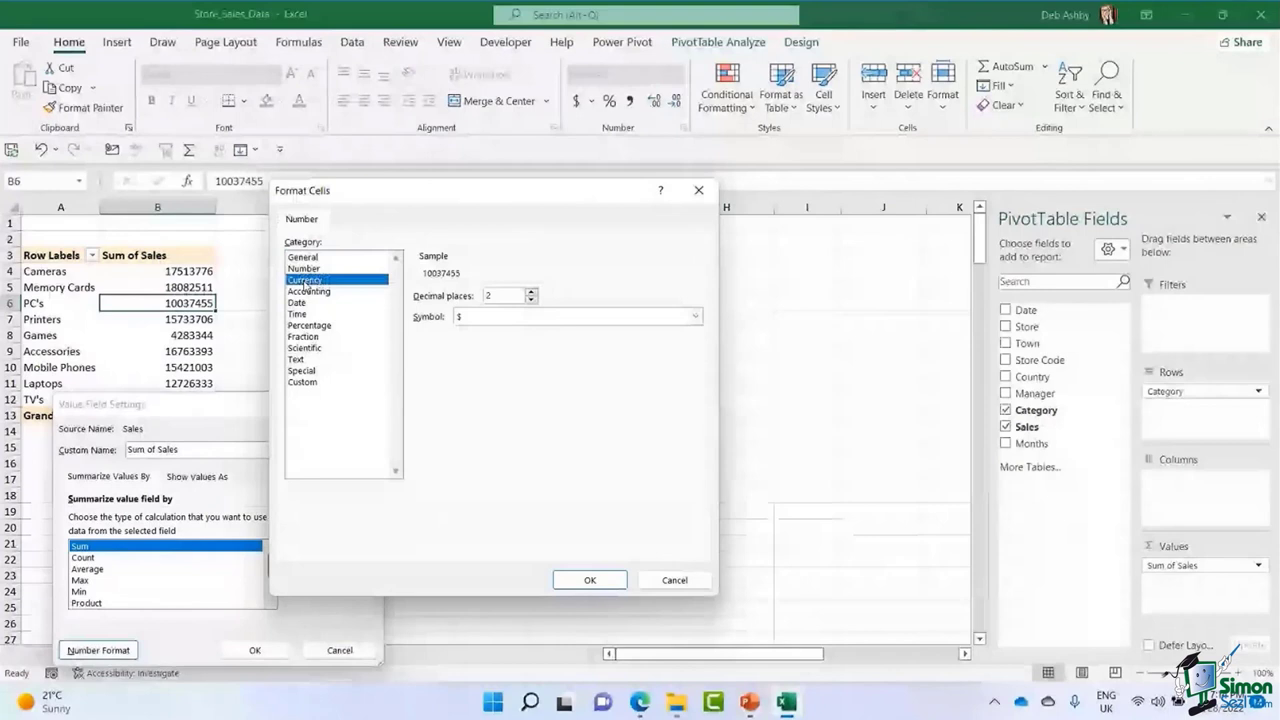
left_click(531, 300)
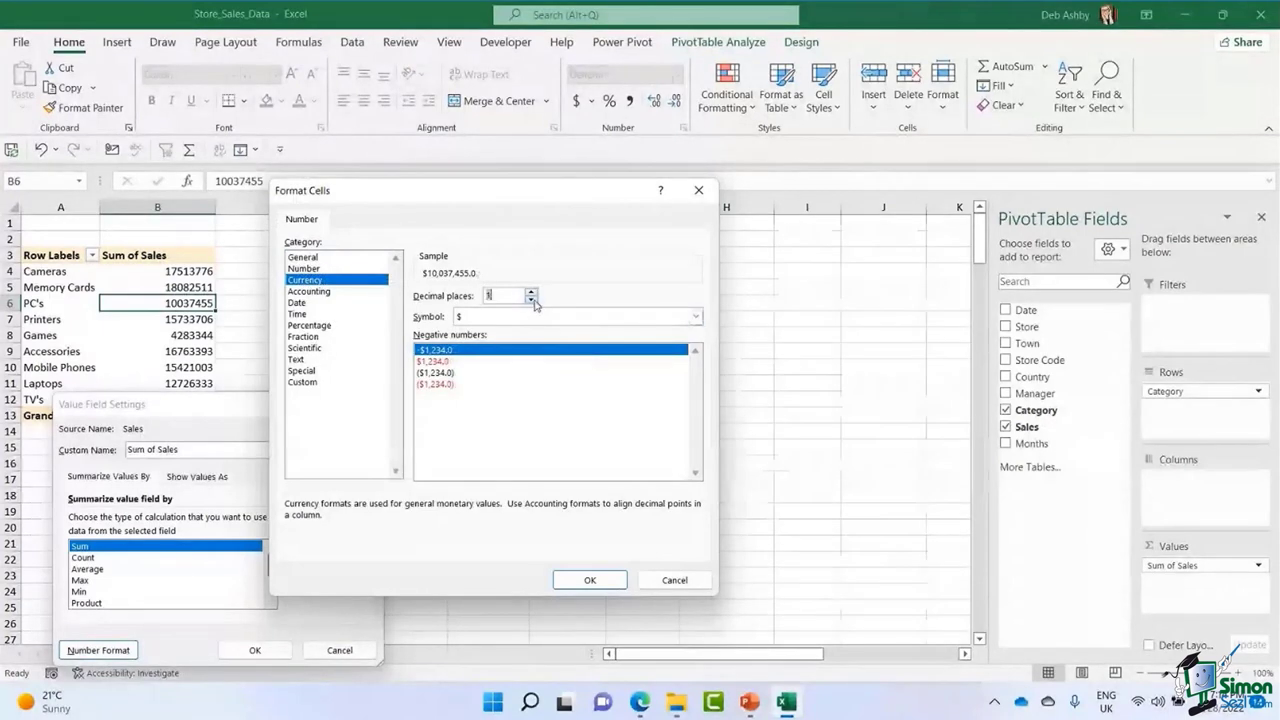
left_click(532, 300)
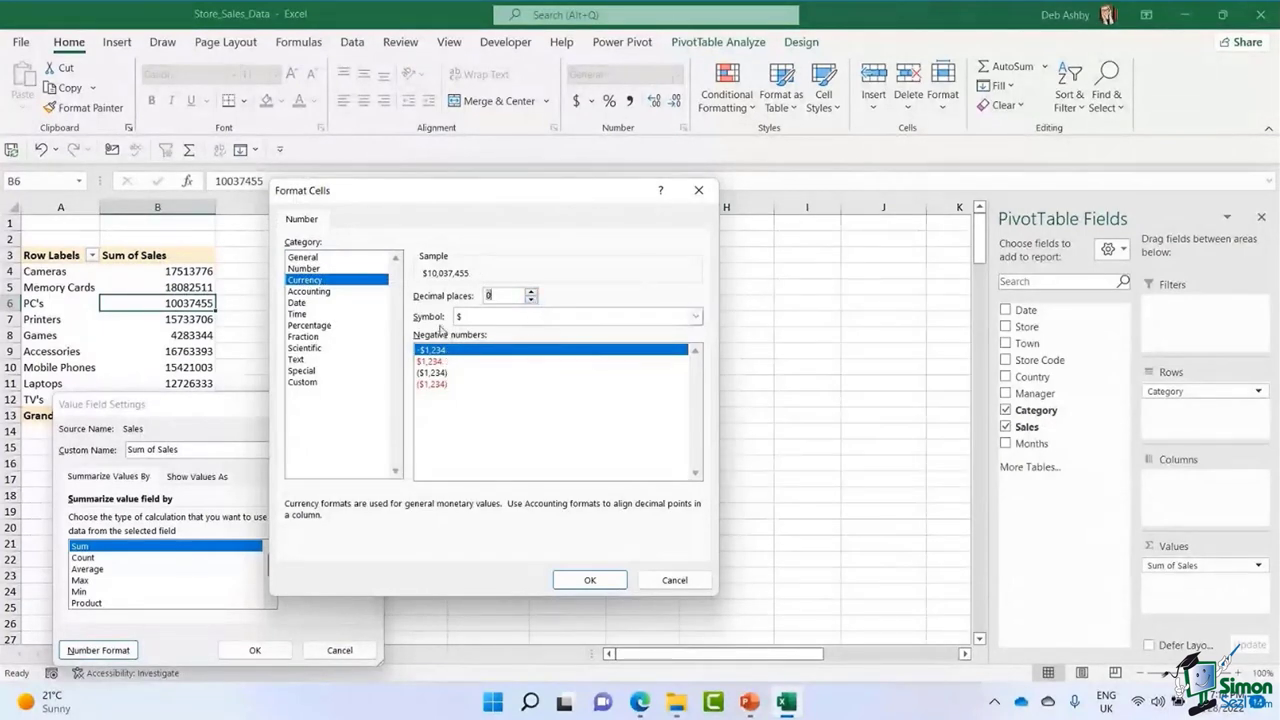
left_click(475, 351)
key("shift+Tab")
key("shift+Tab")
left_click(588, 580)
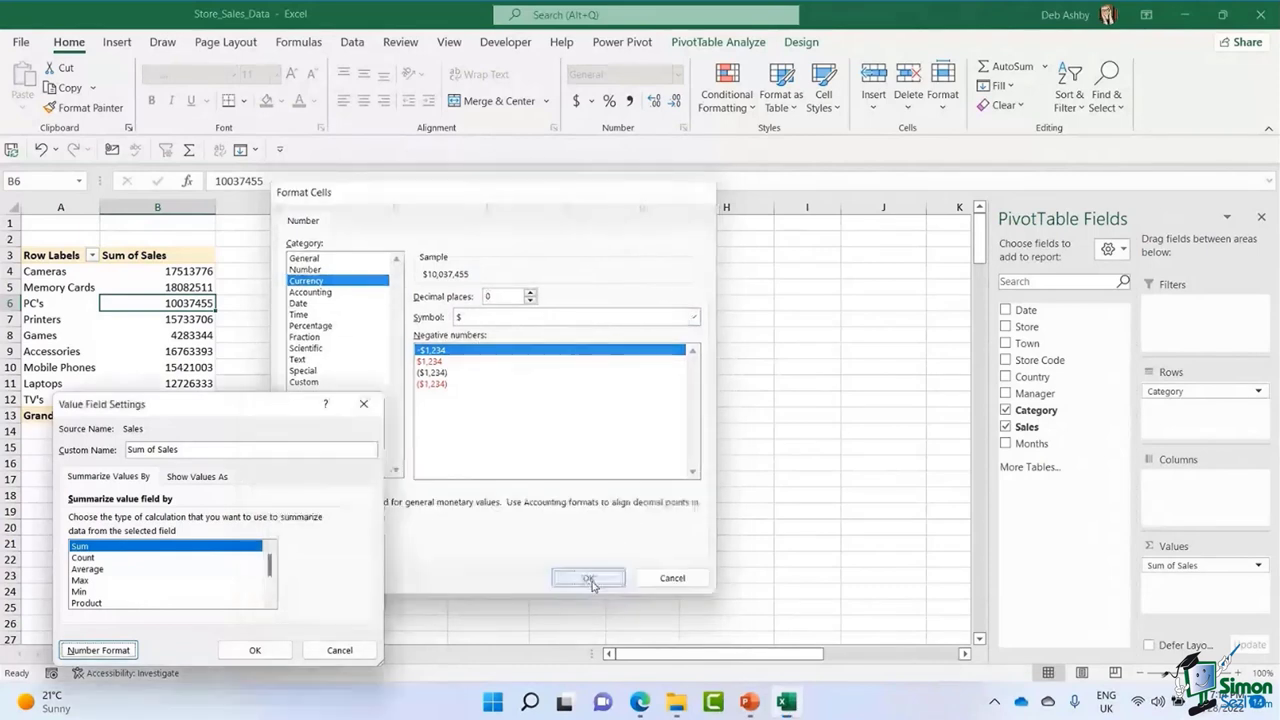
left_click(255, 650)
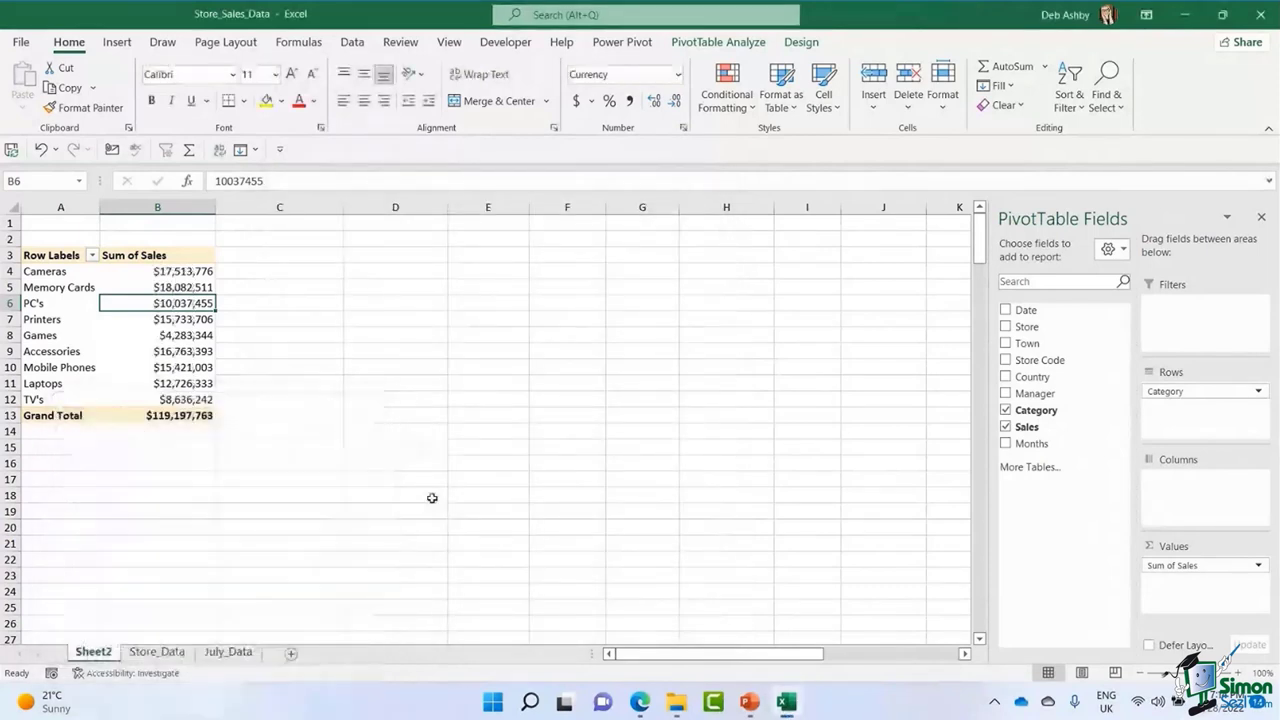
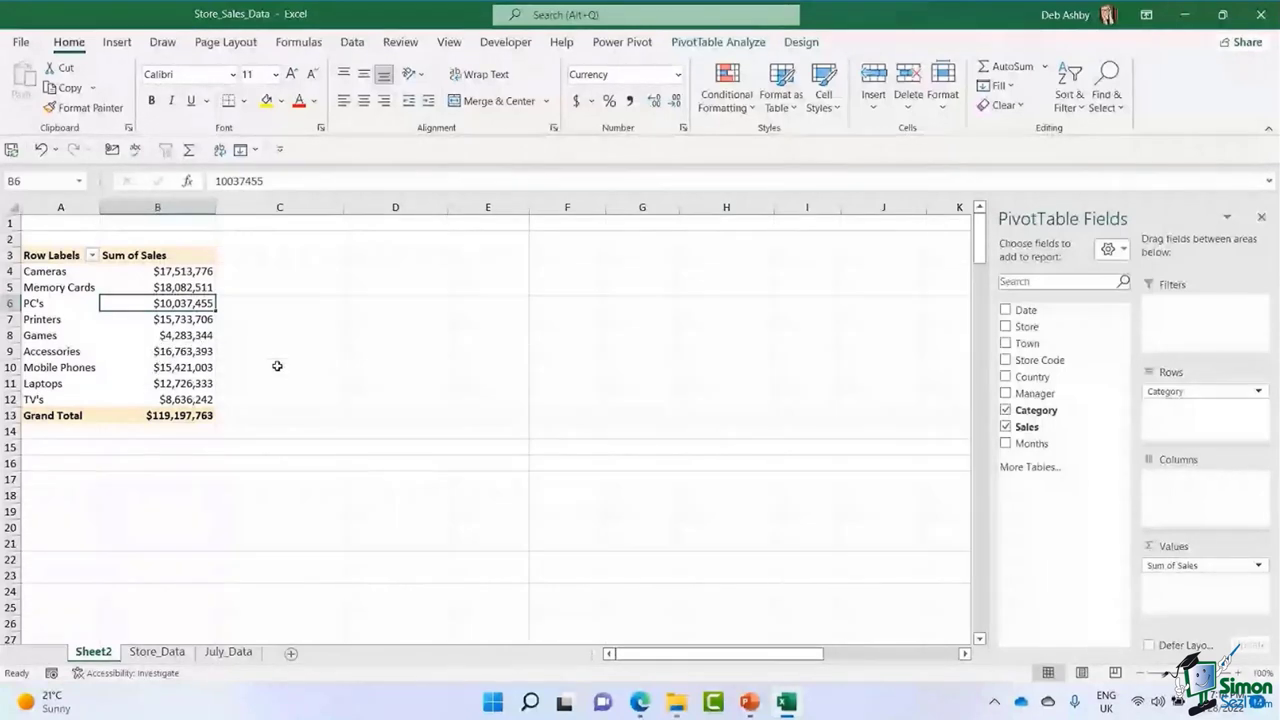
Add the Manager field to the PivotTable rows above Category and autofit column A to its contents.
left_click(146, 335)
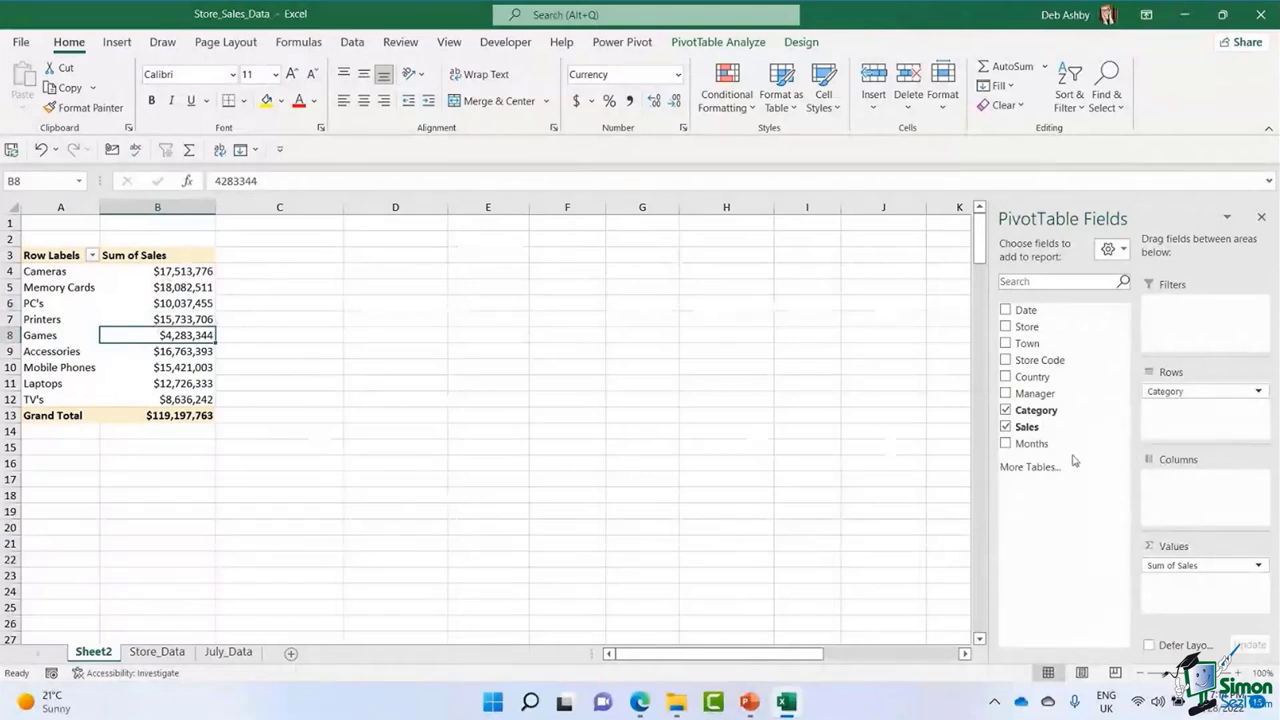
left_click_drag(1023, 397, 1192, 416)
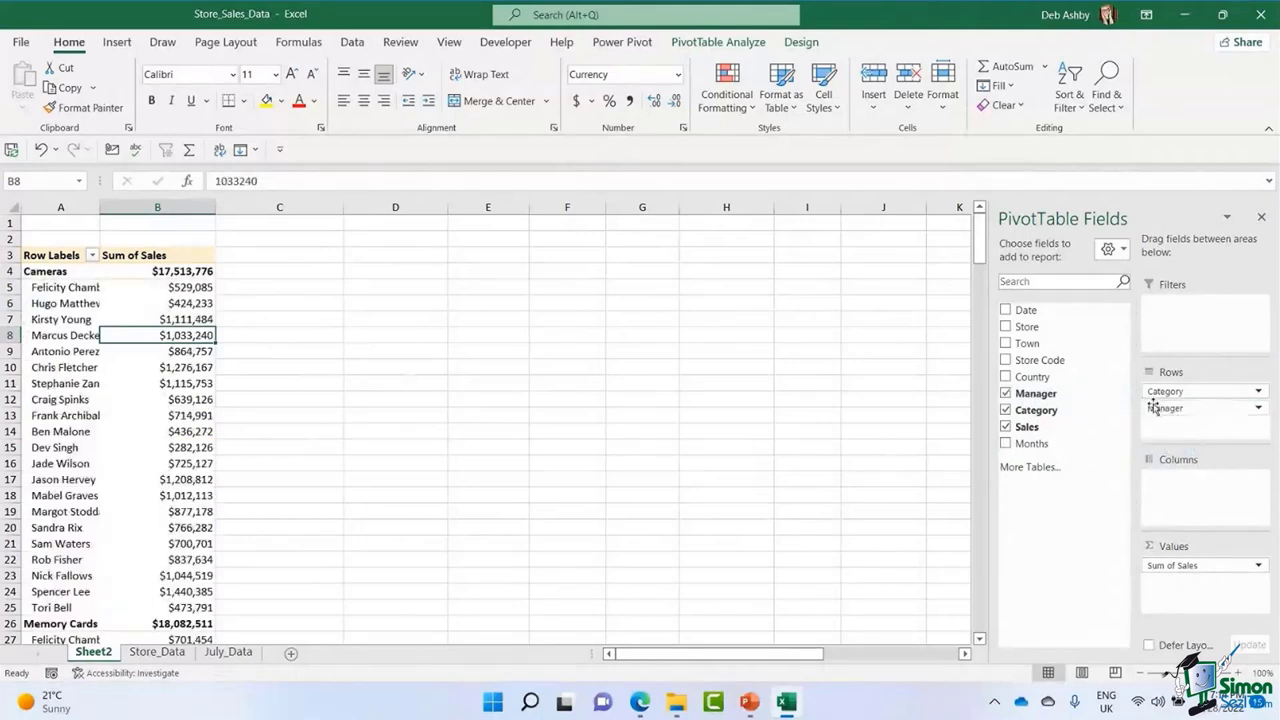
left_click_drag(1162, 407, 1185, 388)
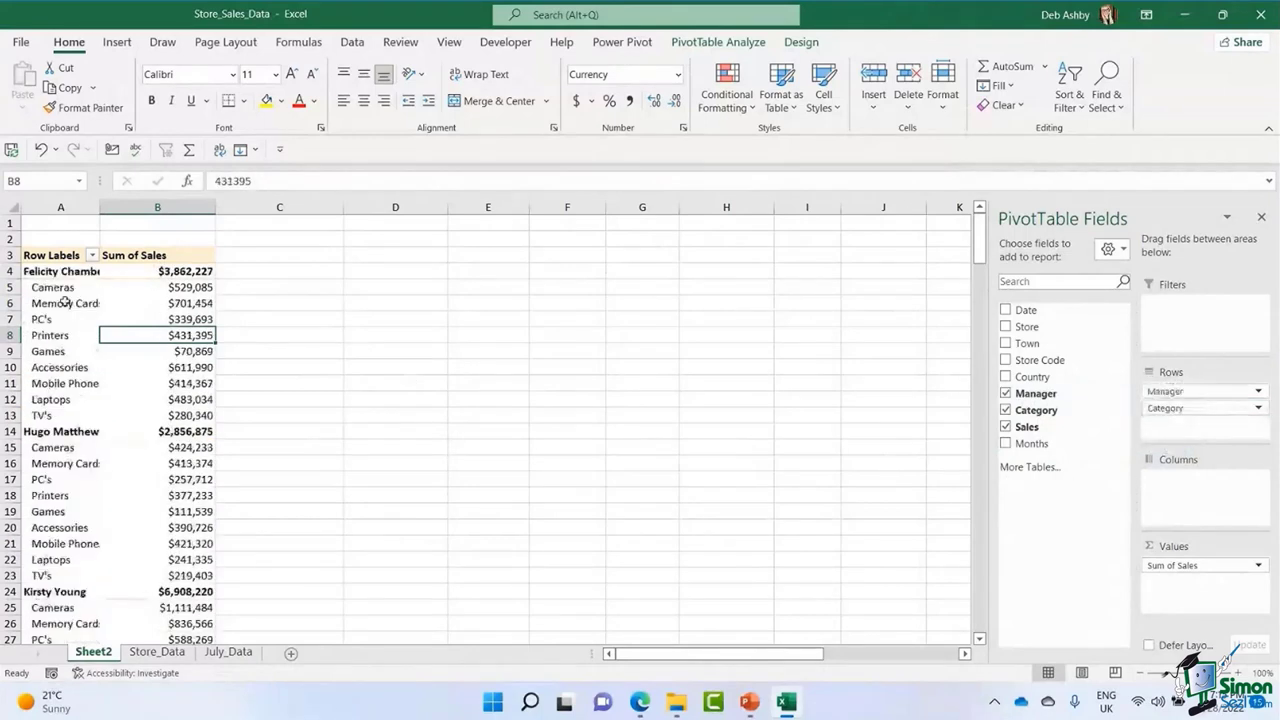
double_click(100, 207)
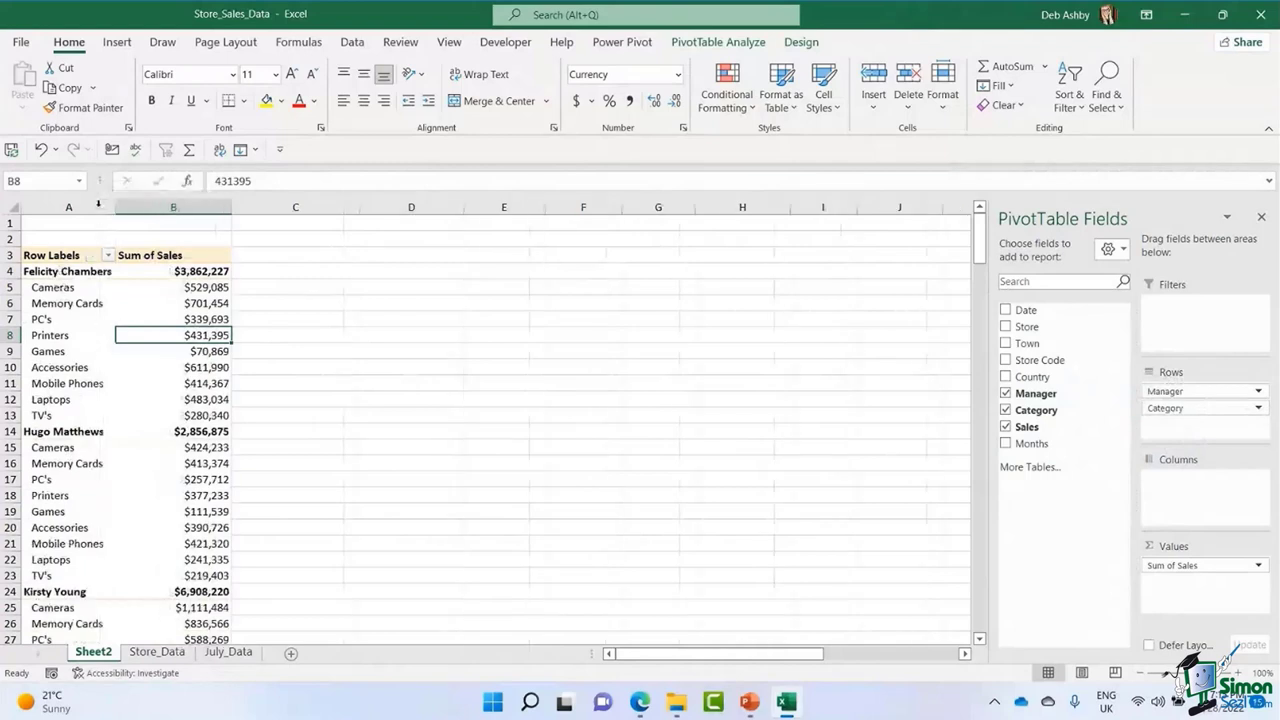
Select the first manager's subtotal under Sum of Sales and show the PivotTable's design and layout options.
left_click(68, 381)
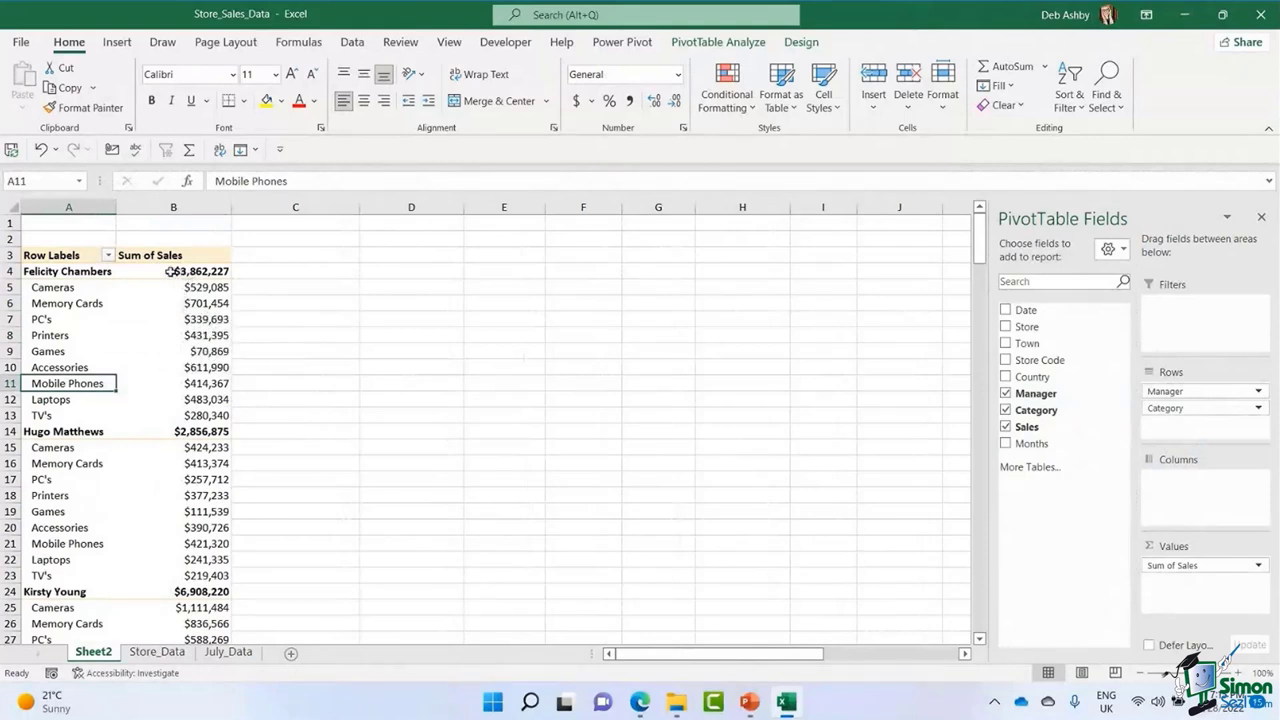
left_click(170, 271)
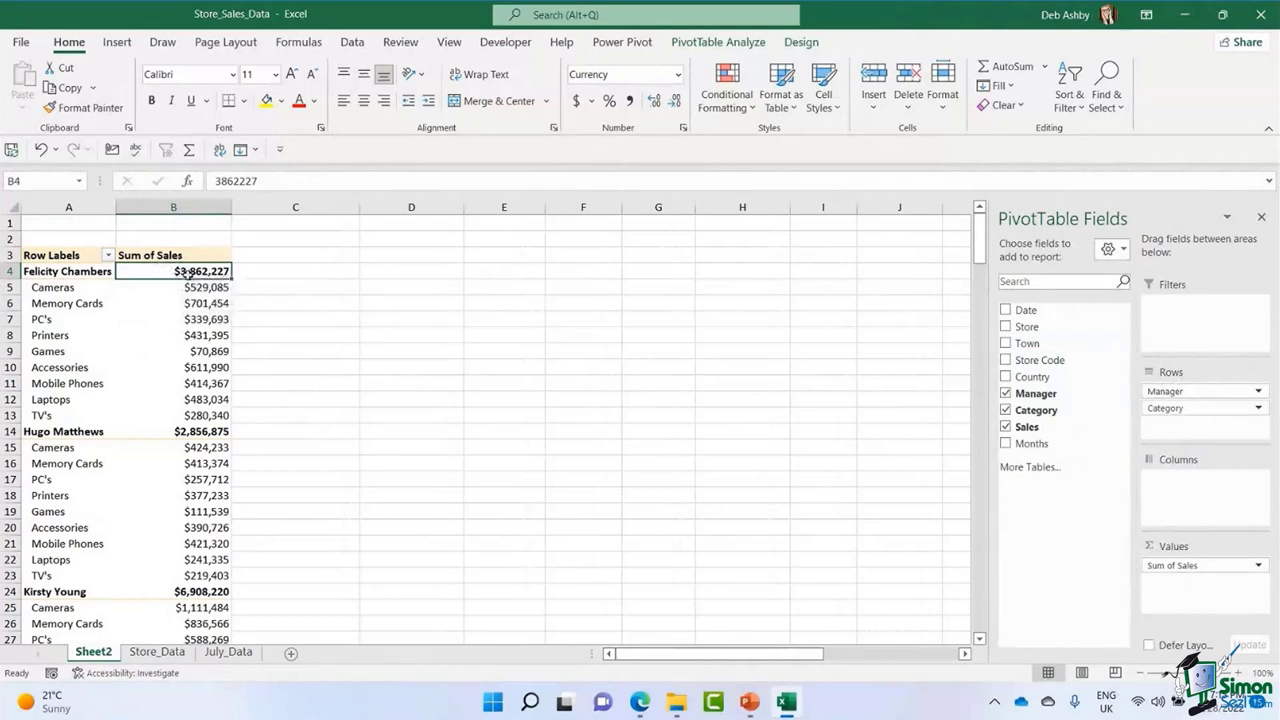
mouse_move(187, 274)
mouse_move(203, 324)
left_click(802, 43)
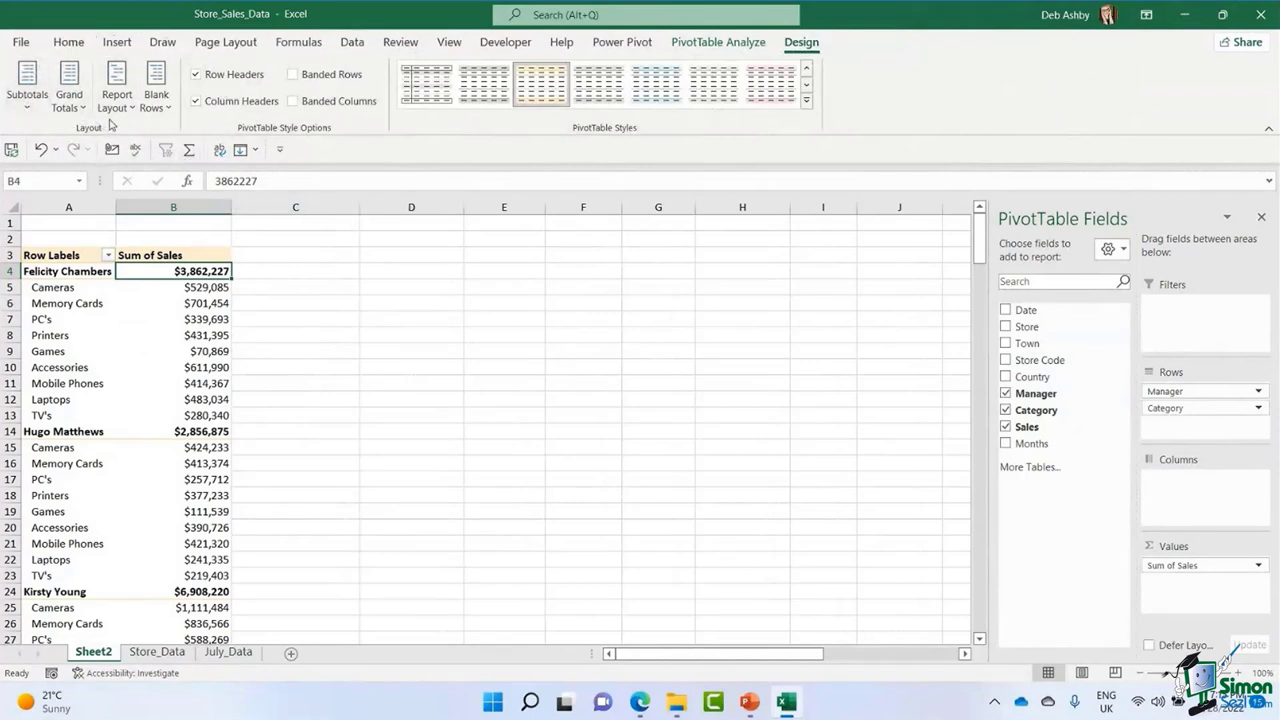
Show all subtotals at the bottom of each manager group in the PivotTable.
left_click(27, 108)
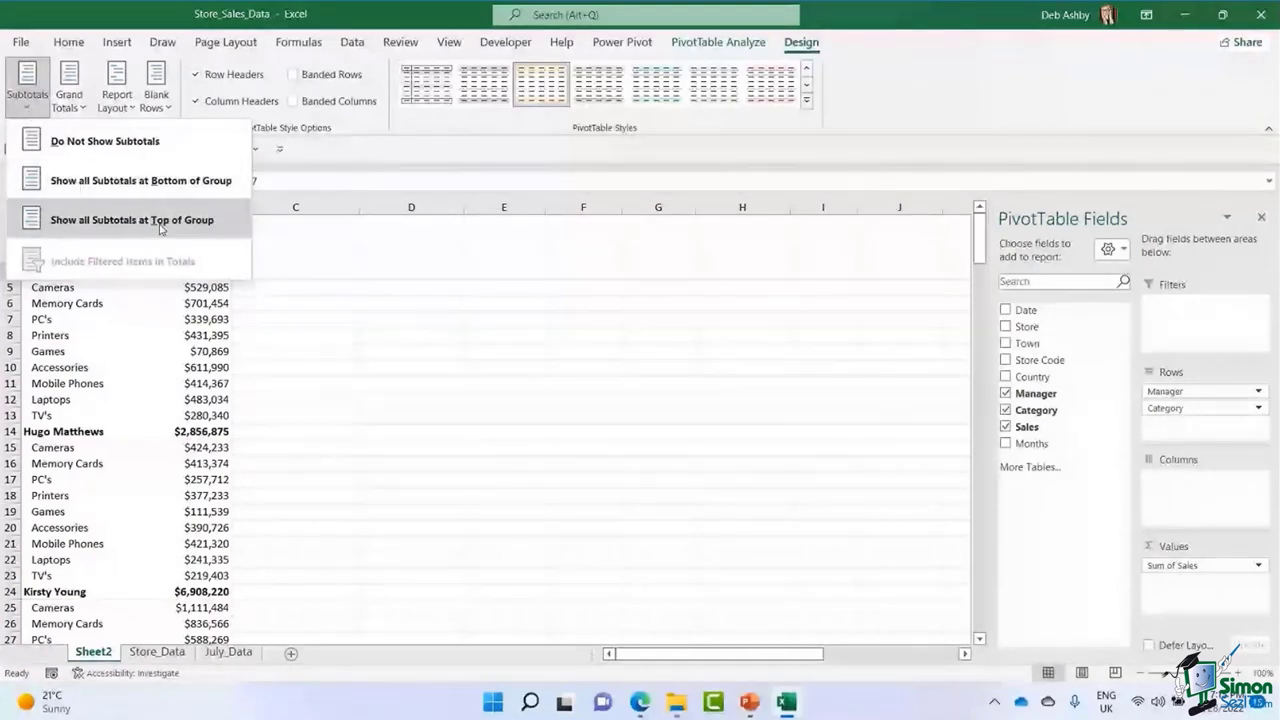
left_click(140, 182)
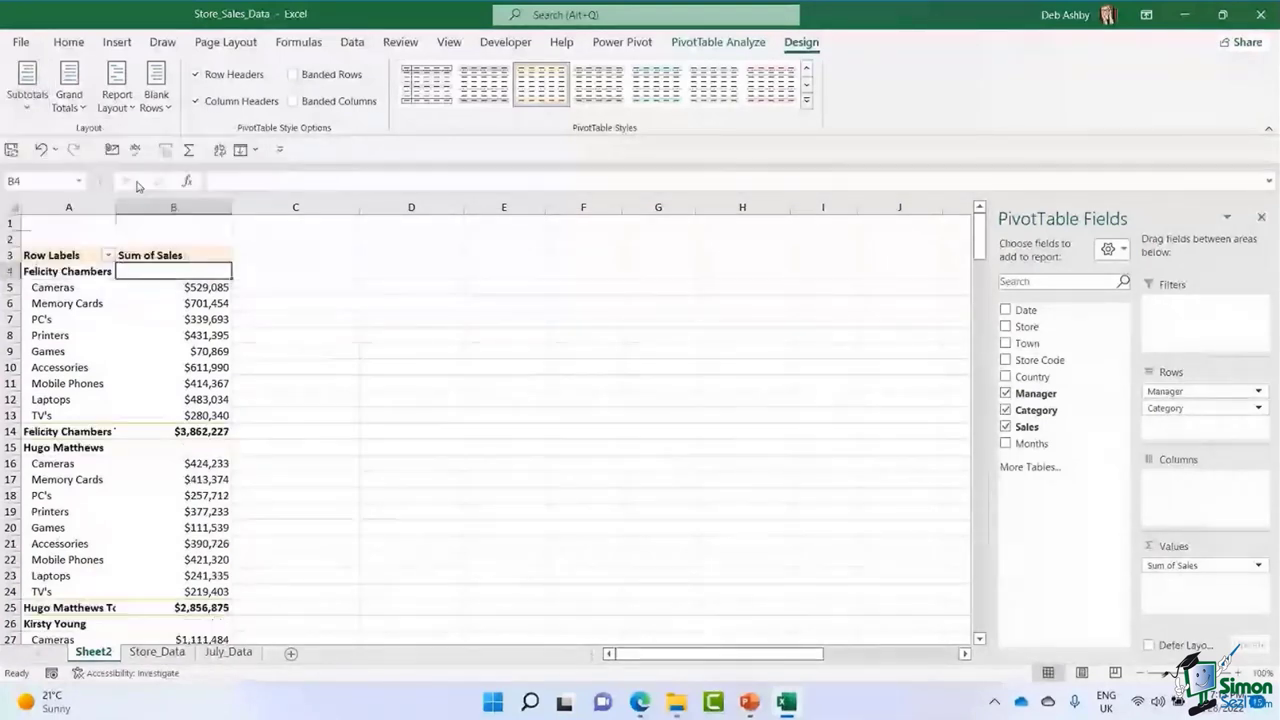
left_click(205, 432)
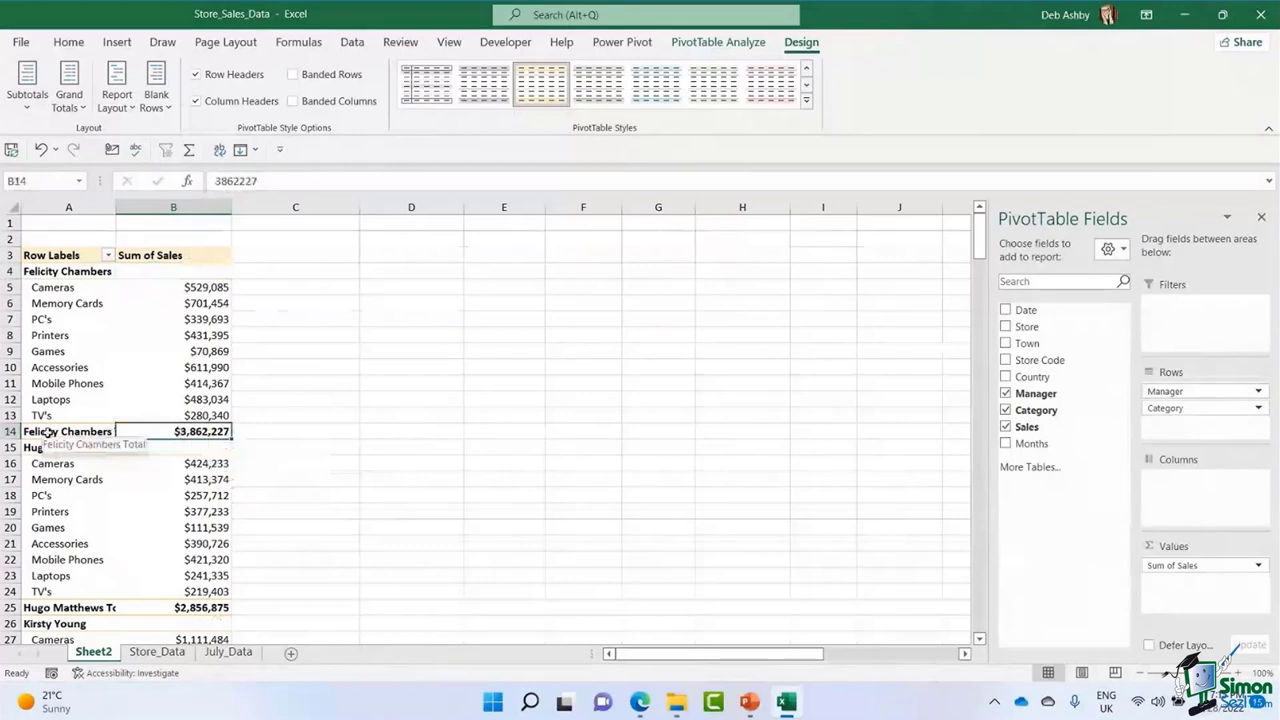
left_click(32, 110)
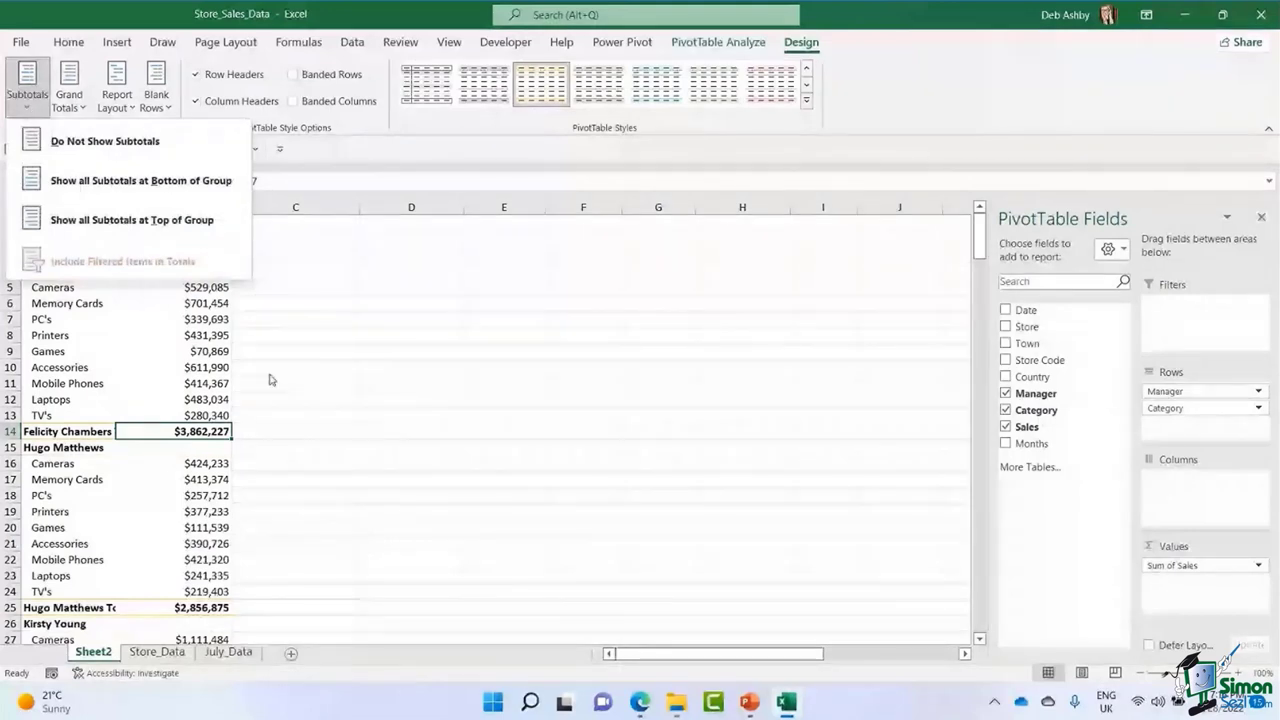
left_click(269, 380)
left_click(172, 316)
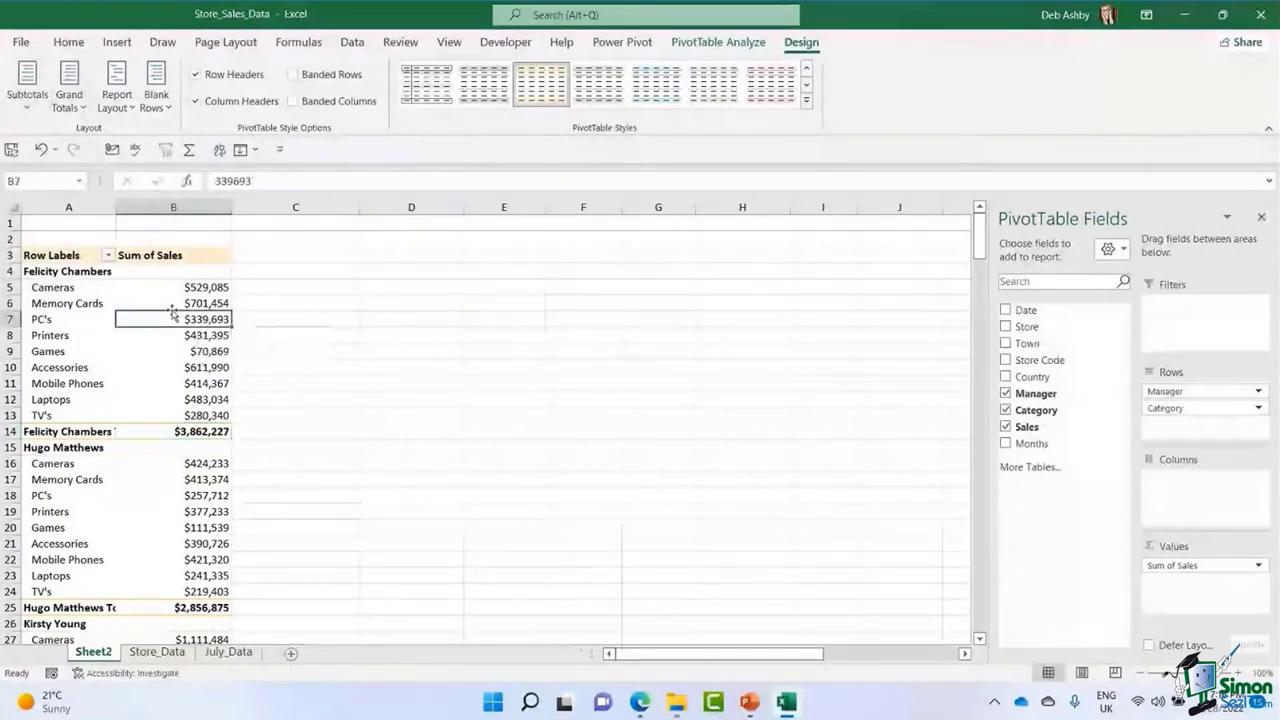
Turn off the PivotTable's grand totals for both rows and columns.
scroll(172, 316, "down", 20)
scroll(182, 314, "down", 20)
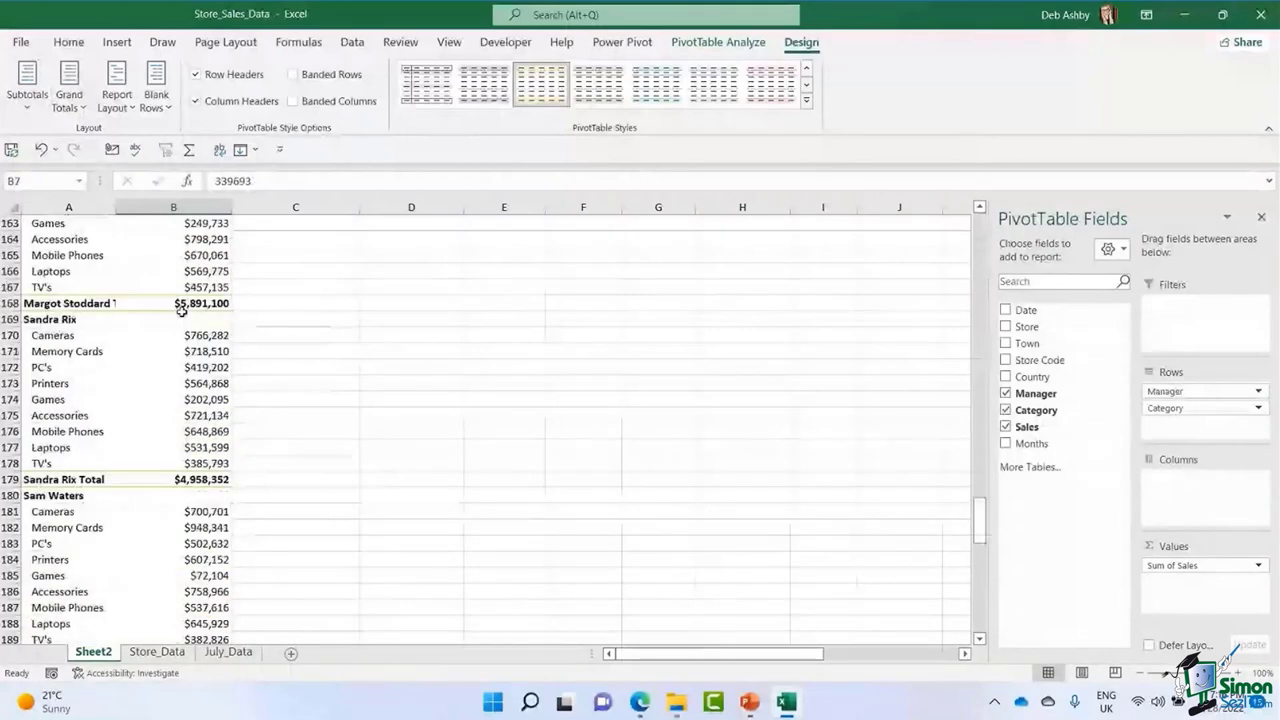
scroll(182, 312, "down", 20)
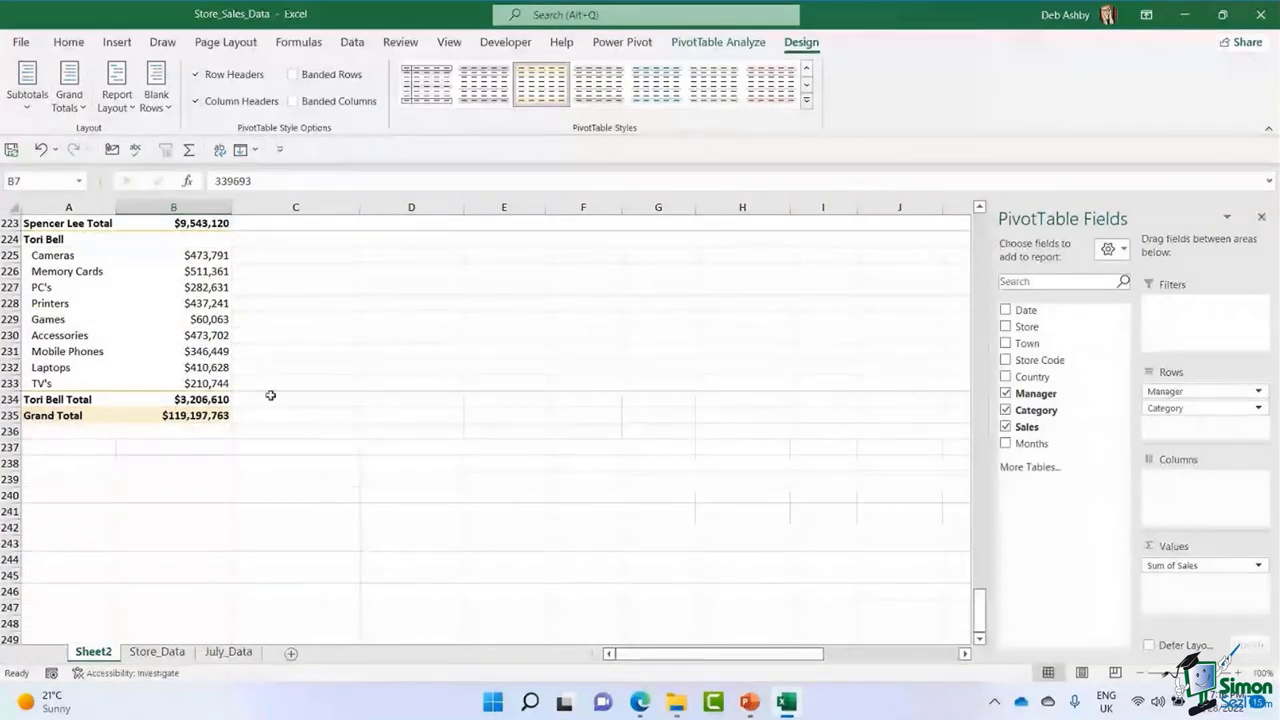
left_click(70, 90)
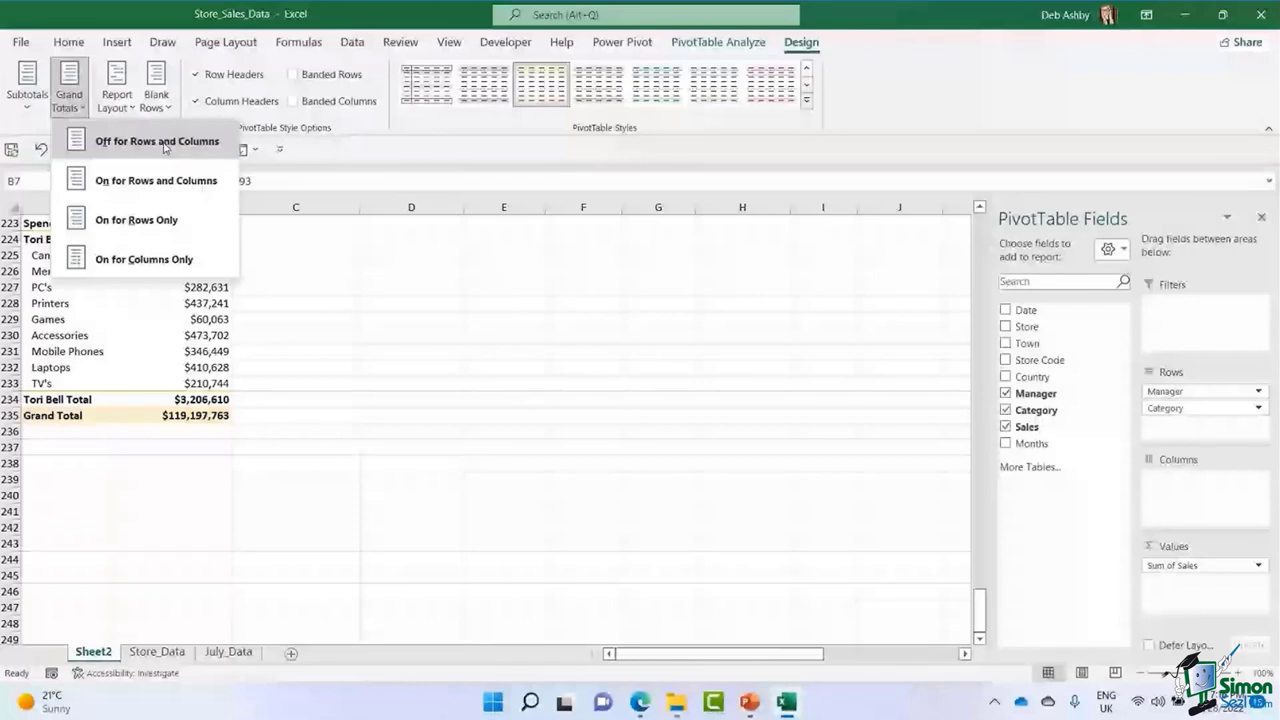
left_click(163, 145)
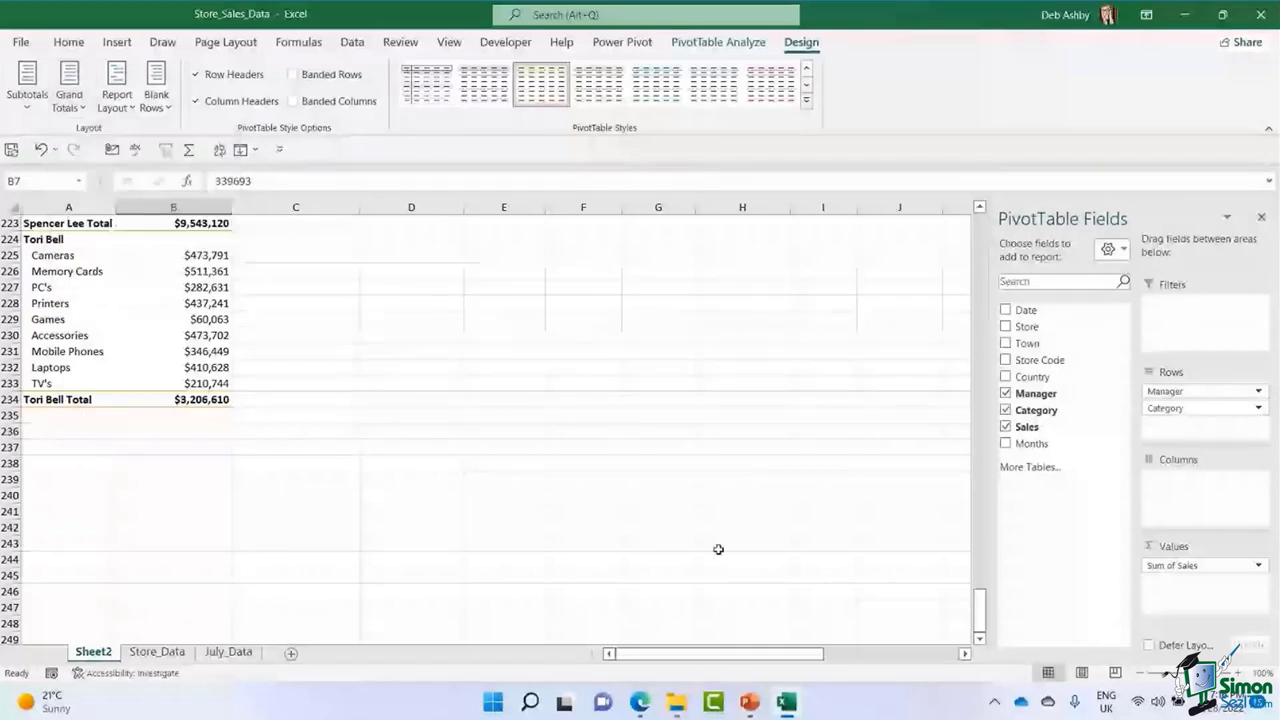
left_click_drag(978, 517, 973, 218)
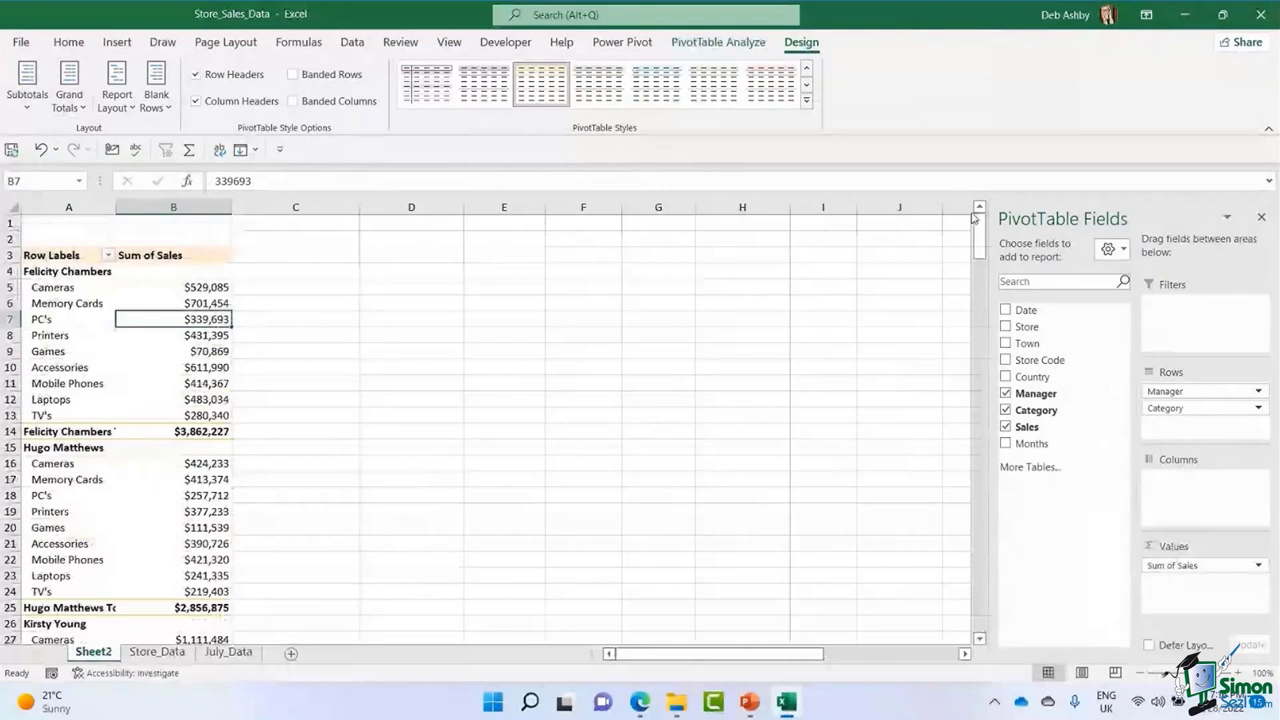
Show the PivotTable report in Outline Form and switch it on to Tabular Form.
left_click(200, 384)
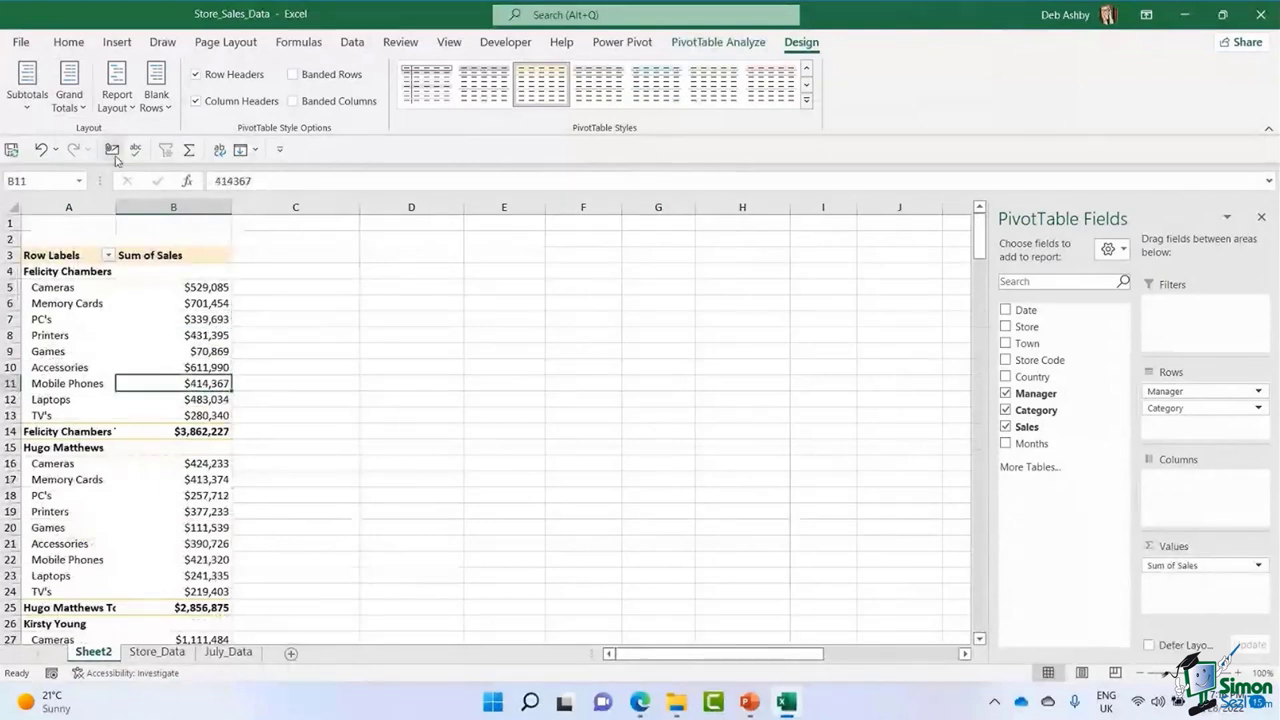
left_click(128, 104)
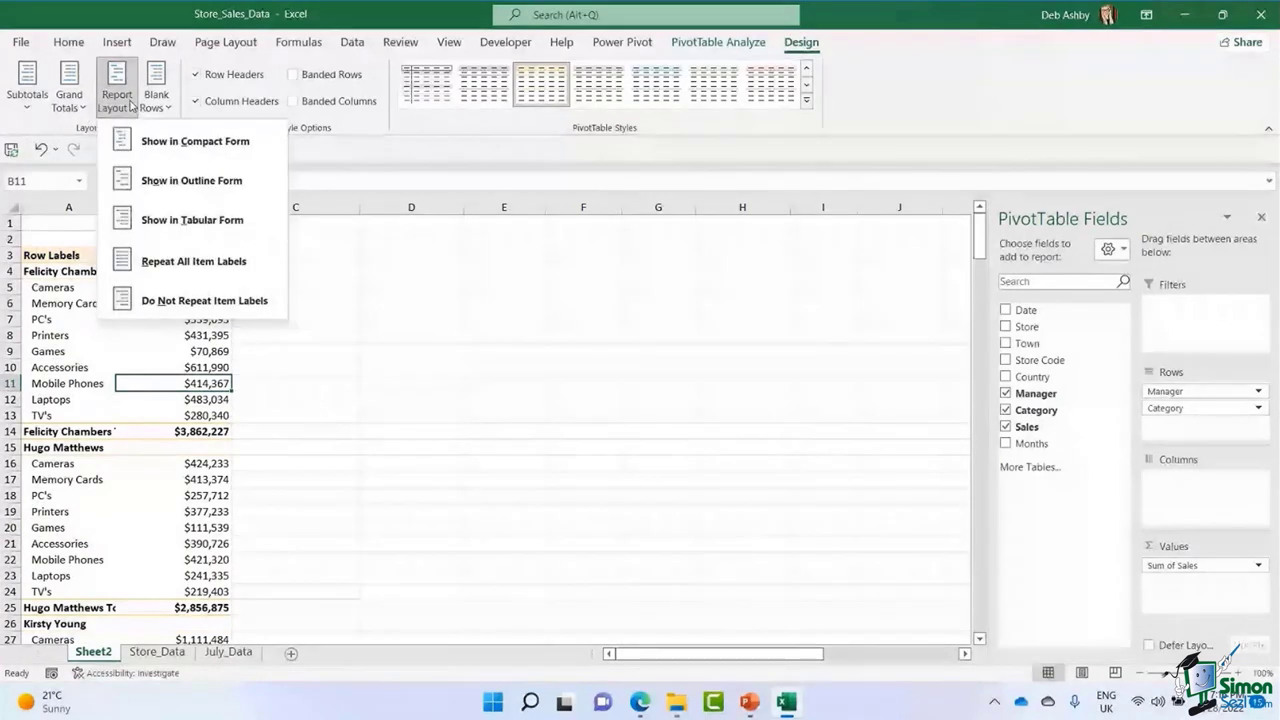
left_click(178, 193)
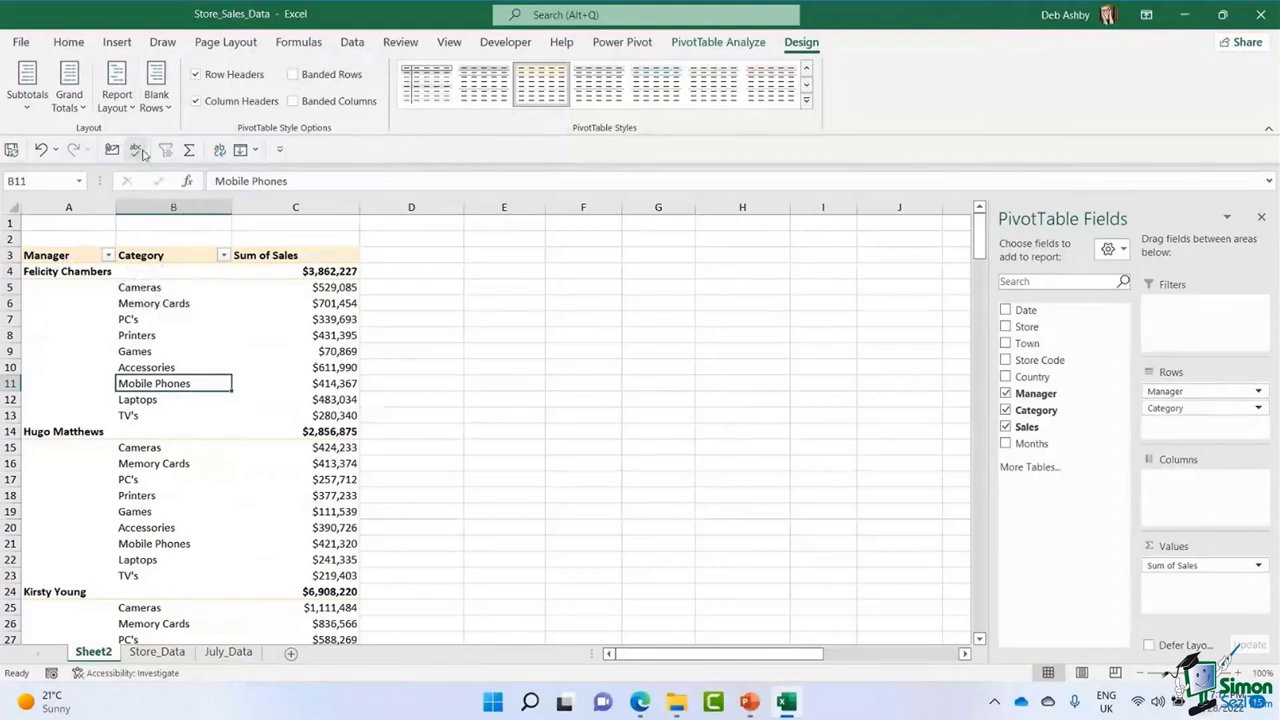
left_click(117, 97)
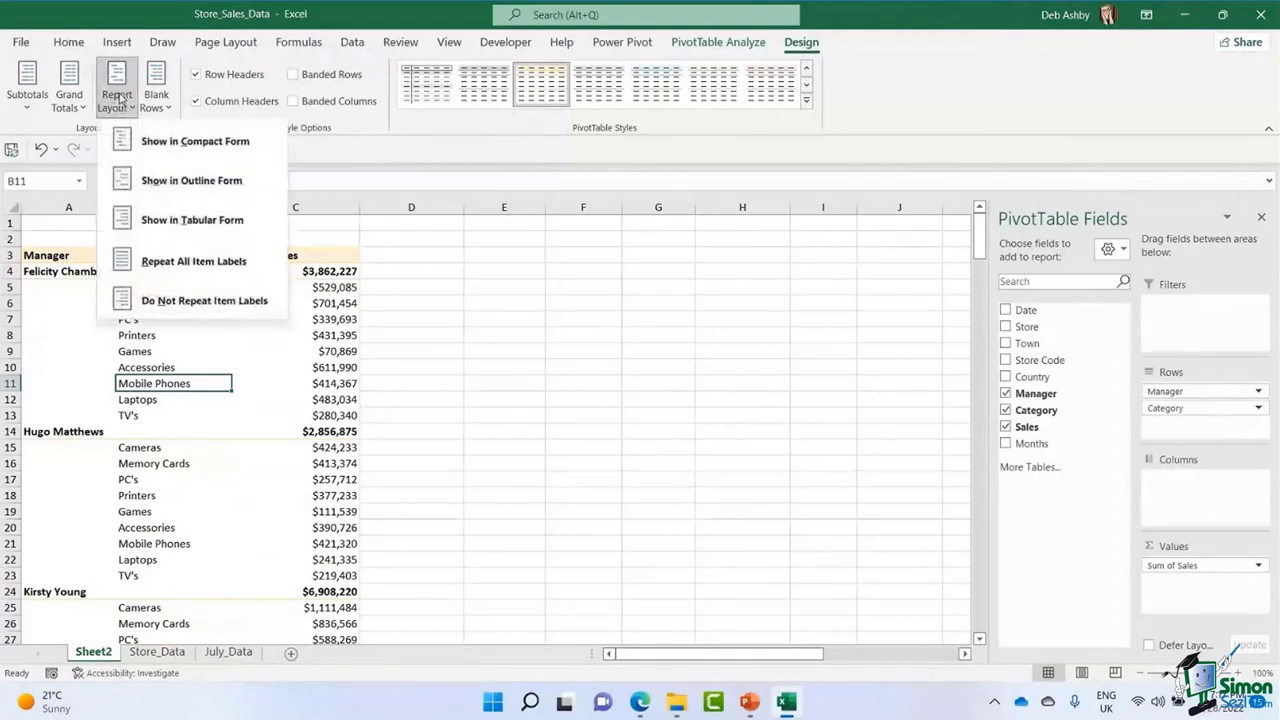
left_click(156, 220)
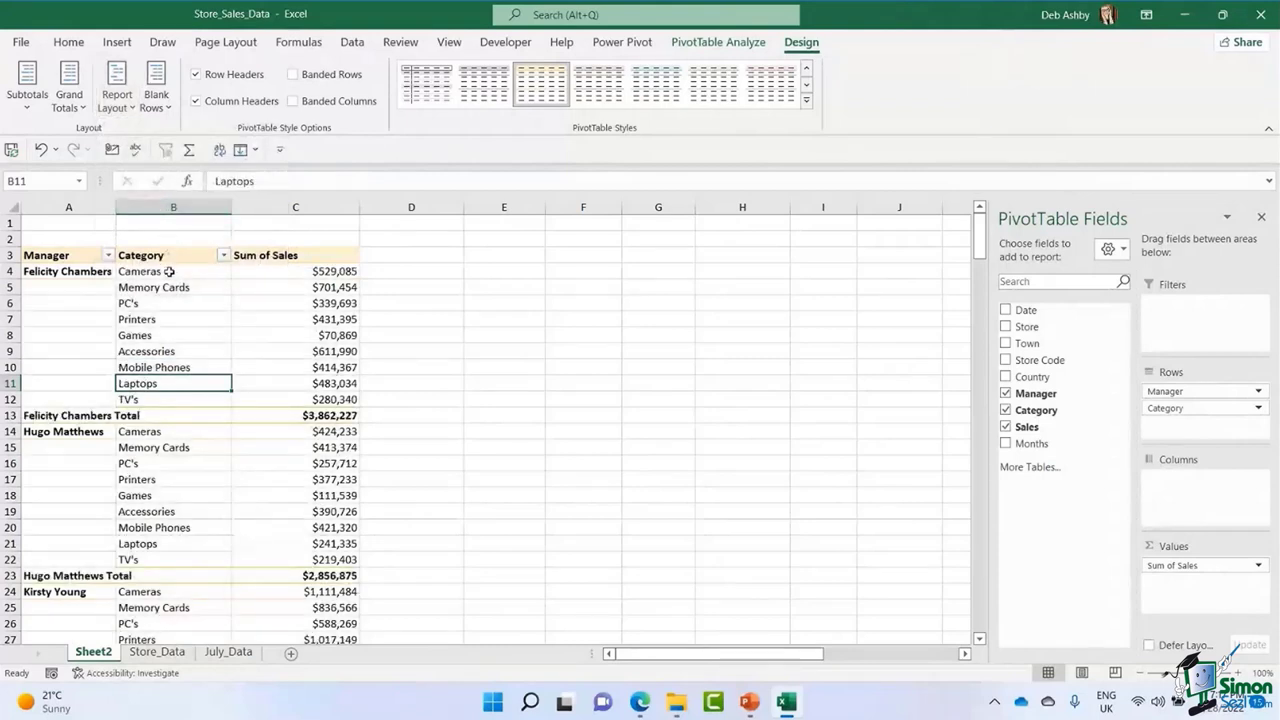
Switch the report layout to Compact Form and back to Tabular Form to compare them.
left_click(118, 107)
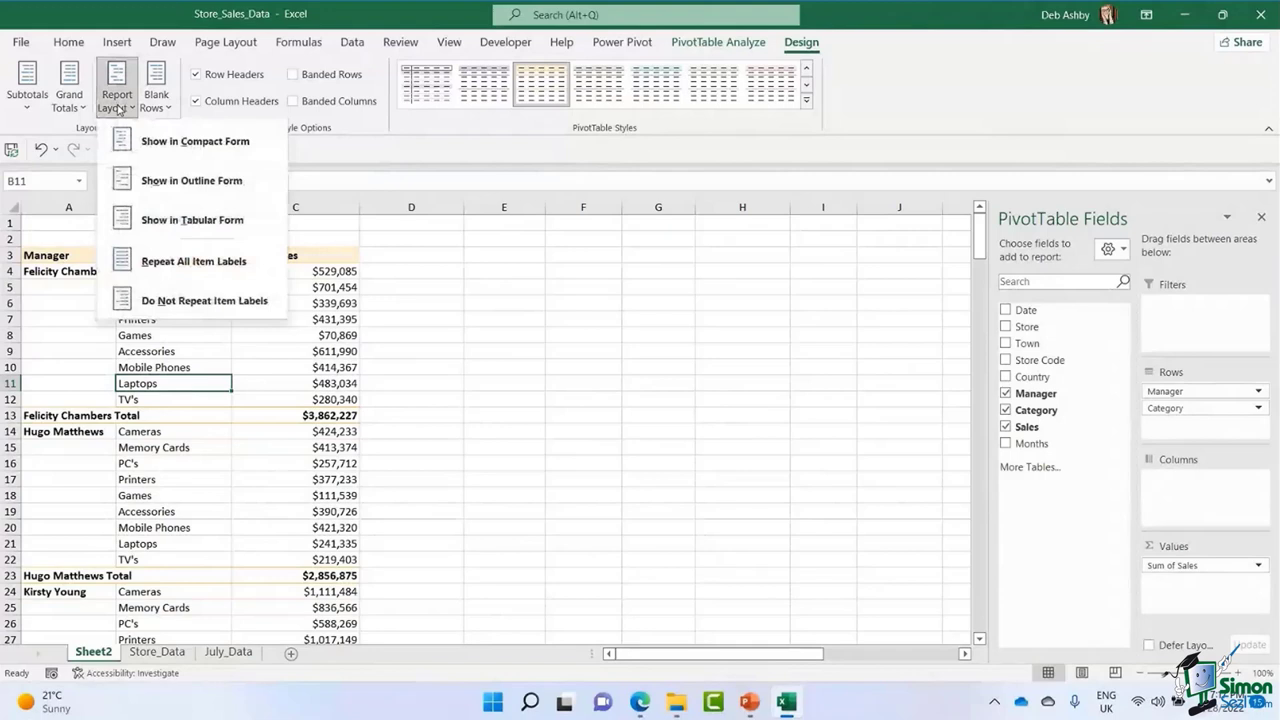
left_click(165, 142)
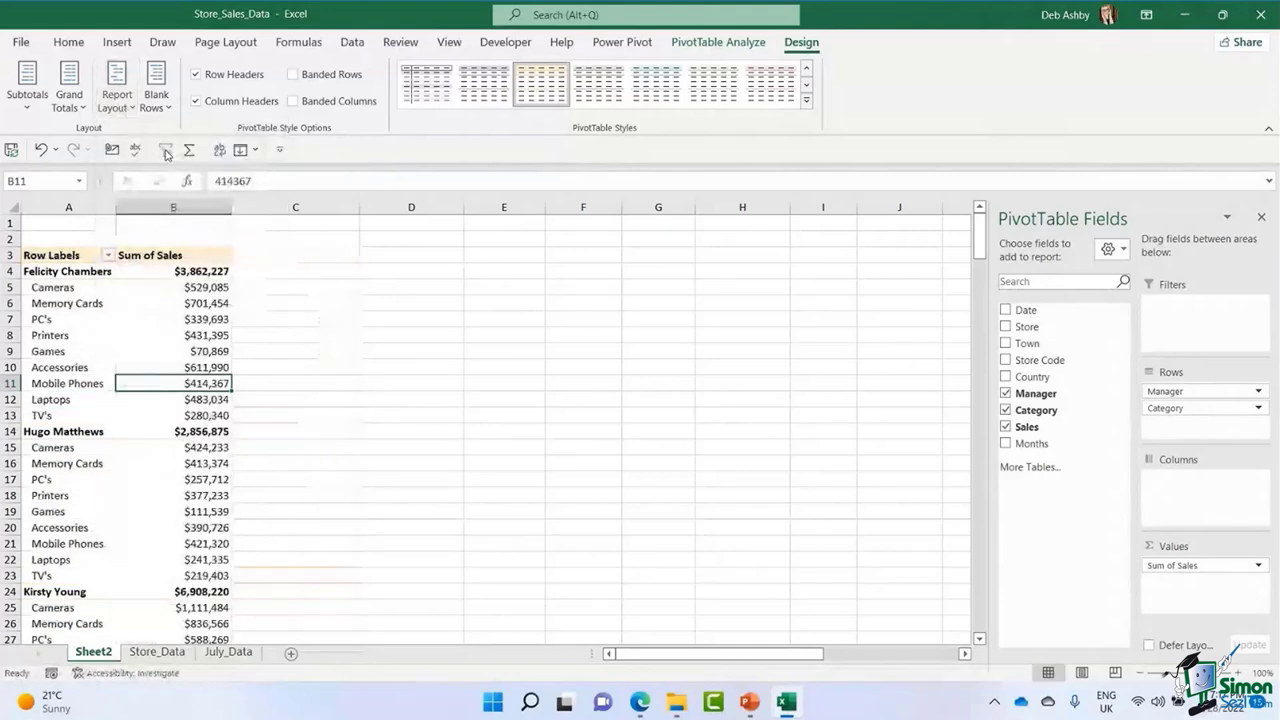
left_click(117, 100)
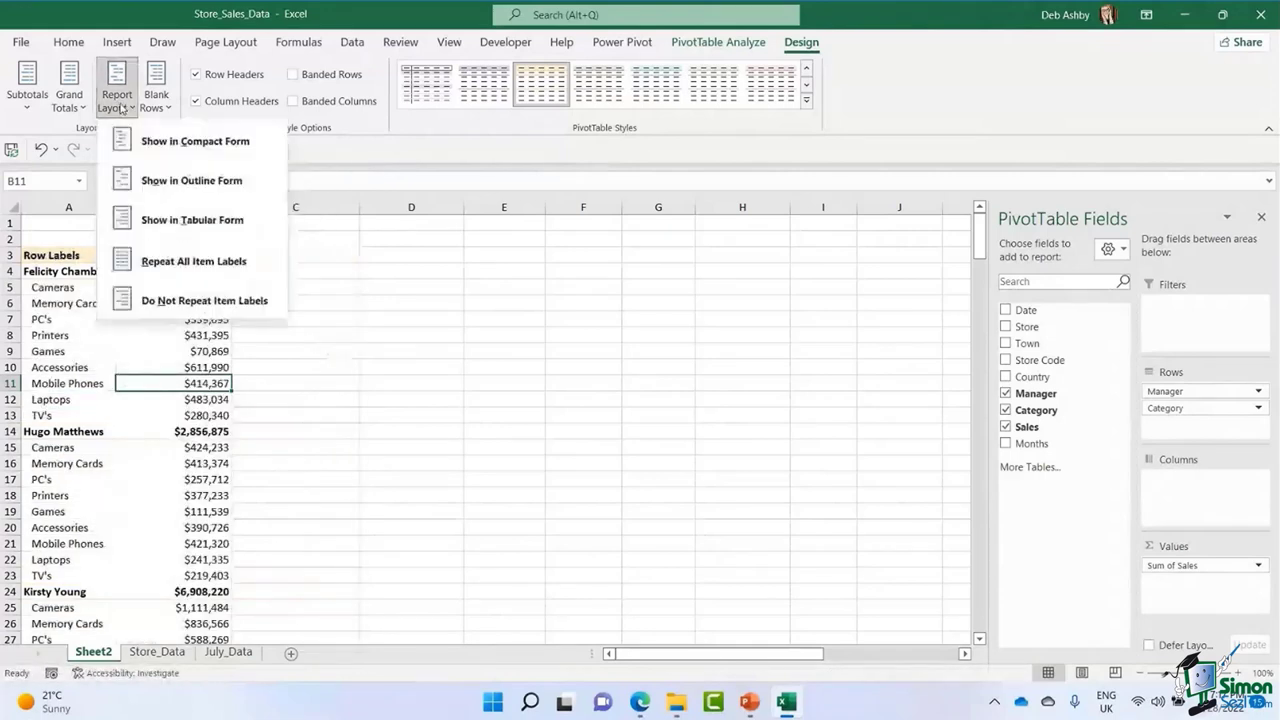
left_click(161, 217)
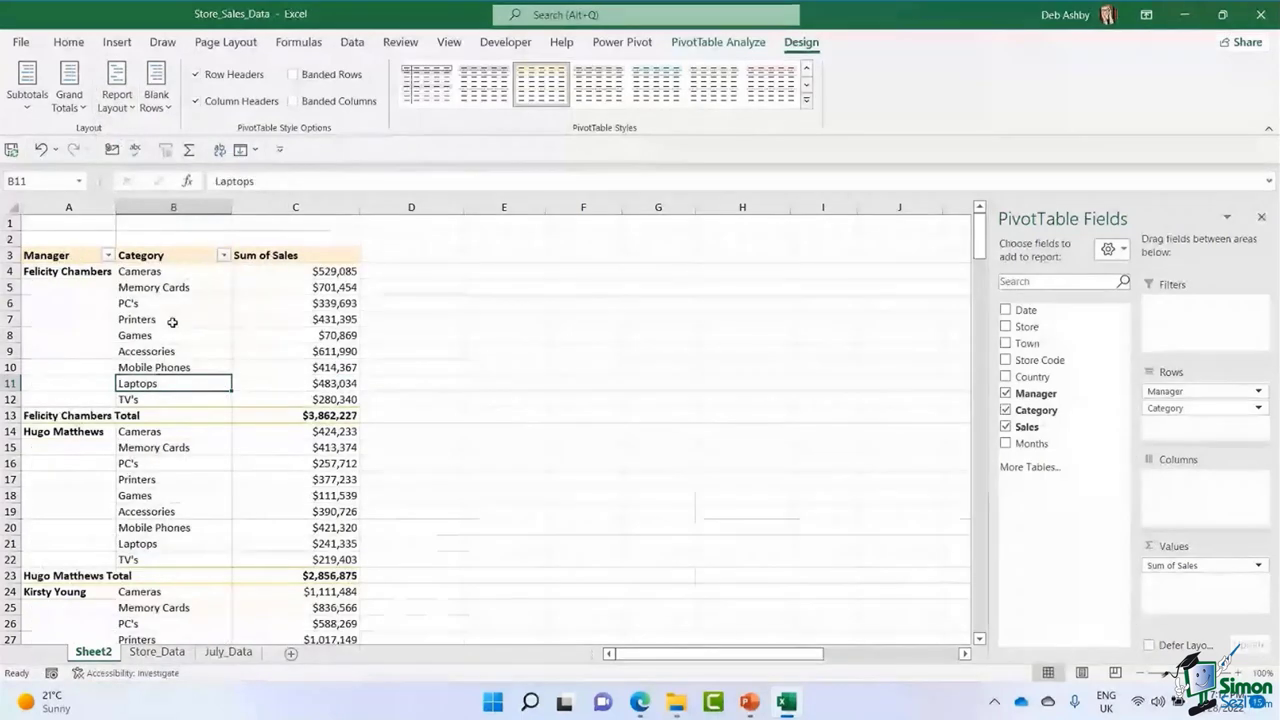
Repeat all item labels so the manager's name fills every row of its group.
left_click(85, 287)
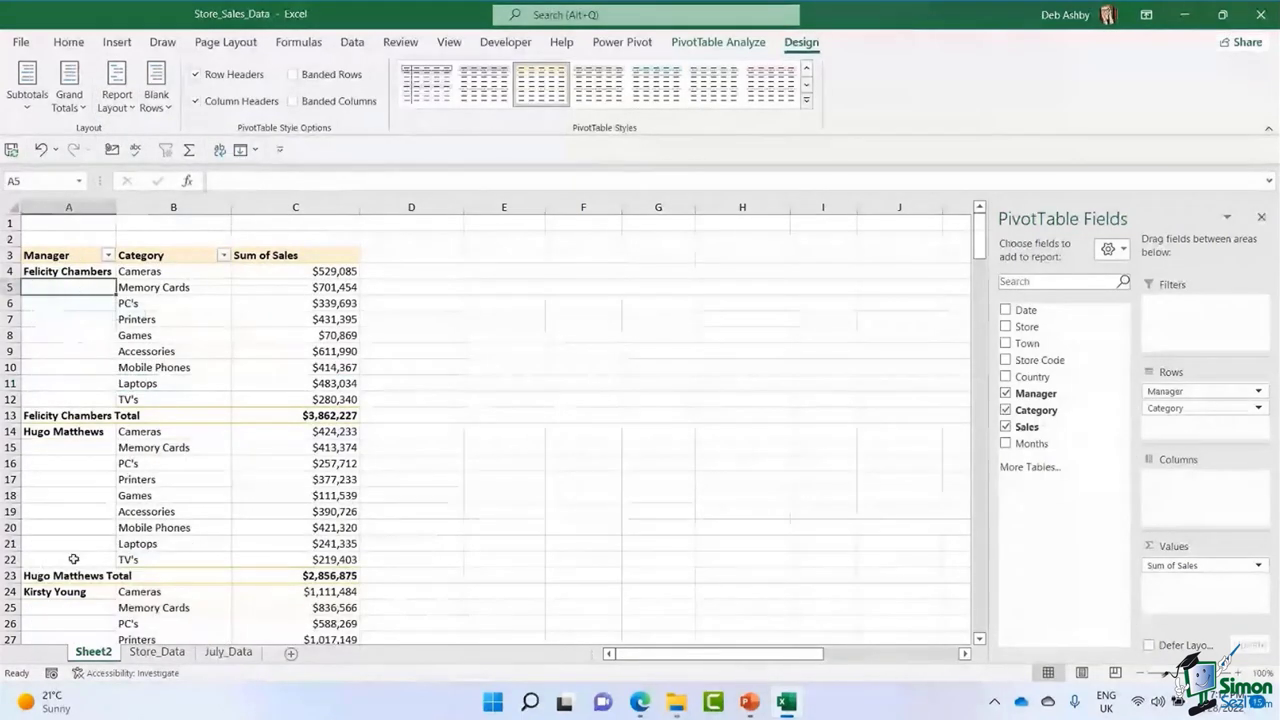
left_click(127, 103)
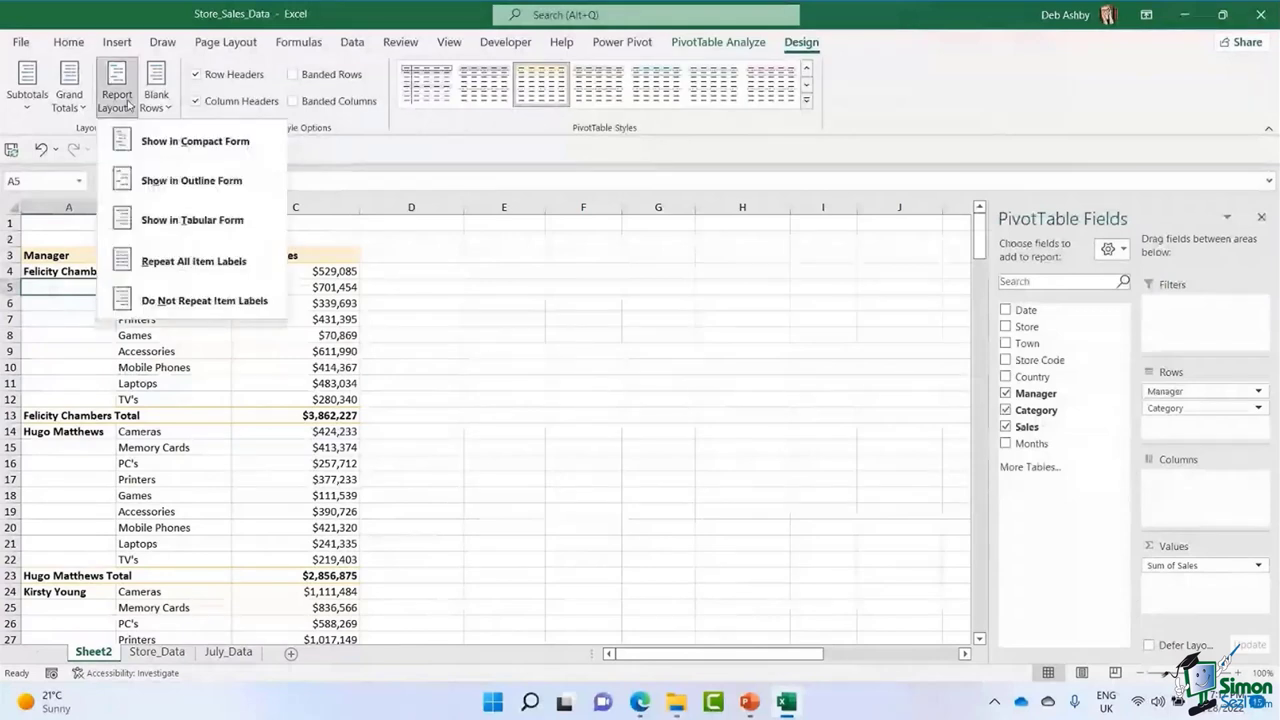
left_click(250, 262)
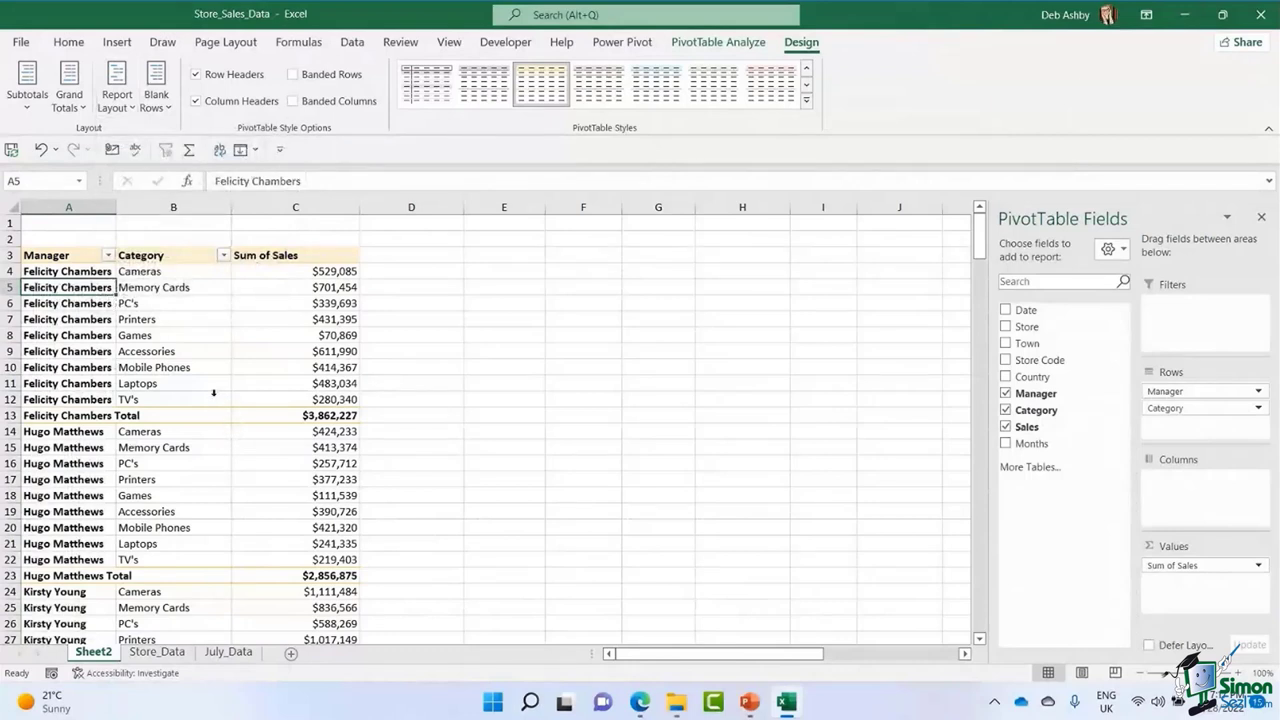
Stop repeating the item labels and return the report layout to Compact Form.
left_click(127, 100)
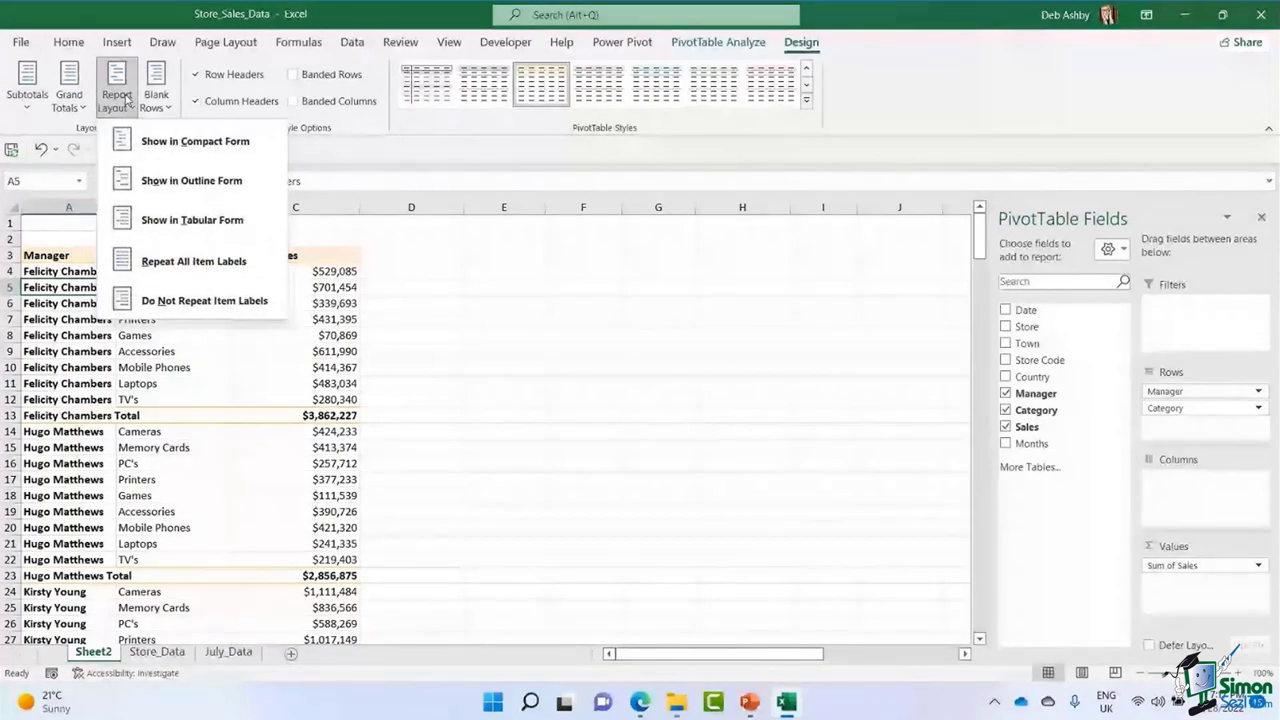
left_click(150, 300)
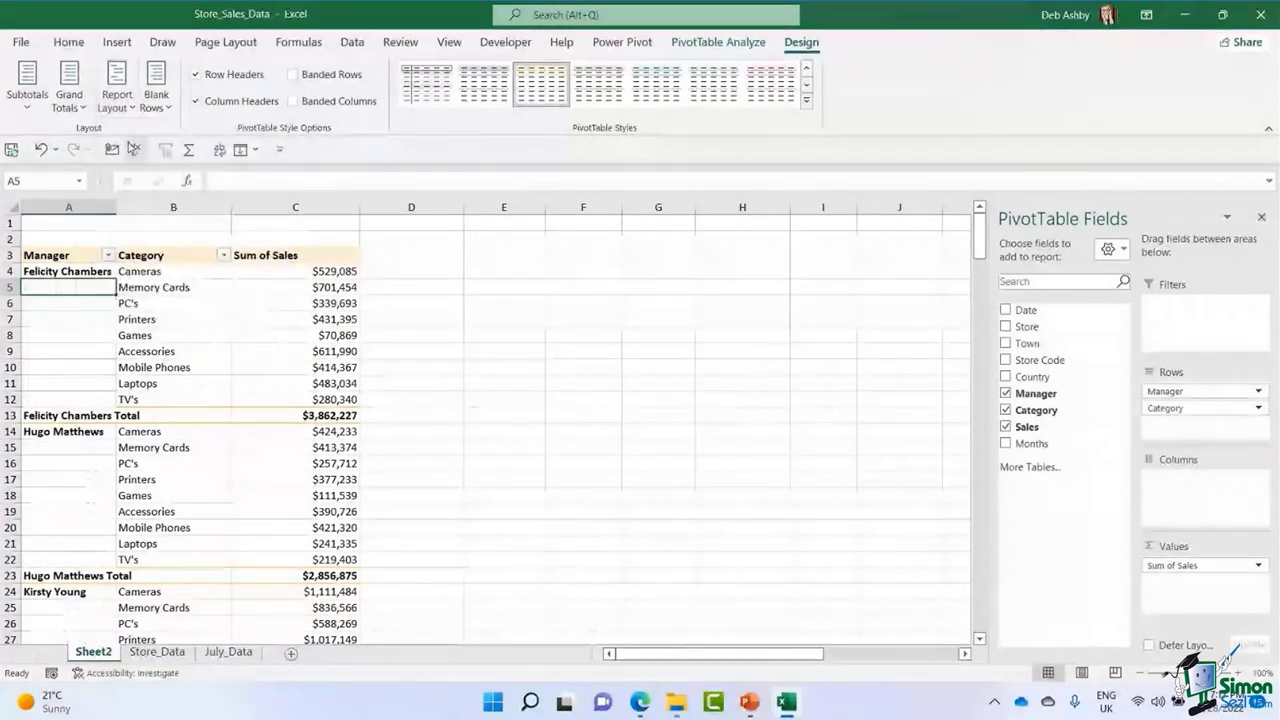
left_click(118, 100)
left_click(140, 141)
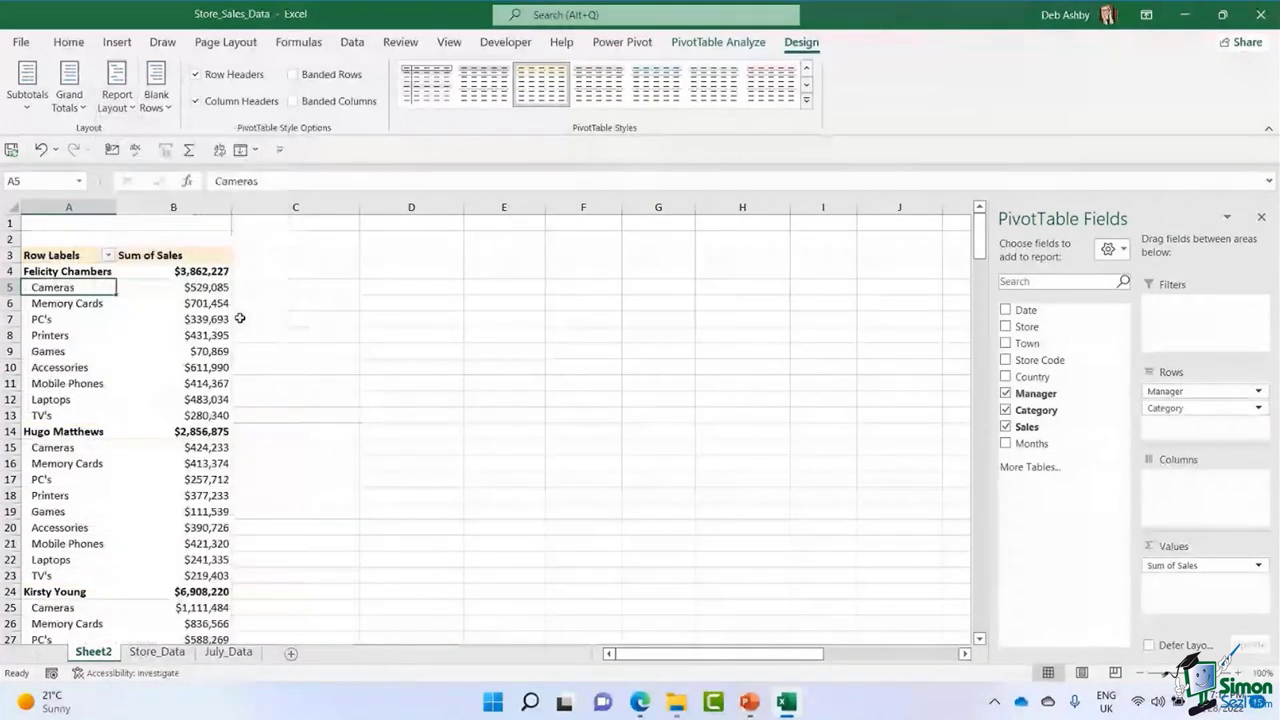
left_click(160, 337)
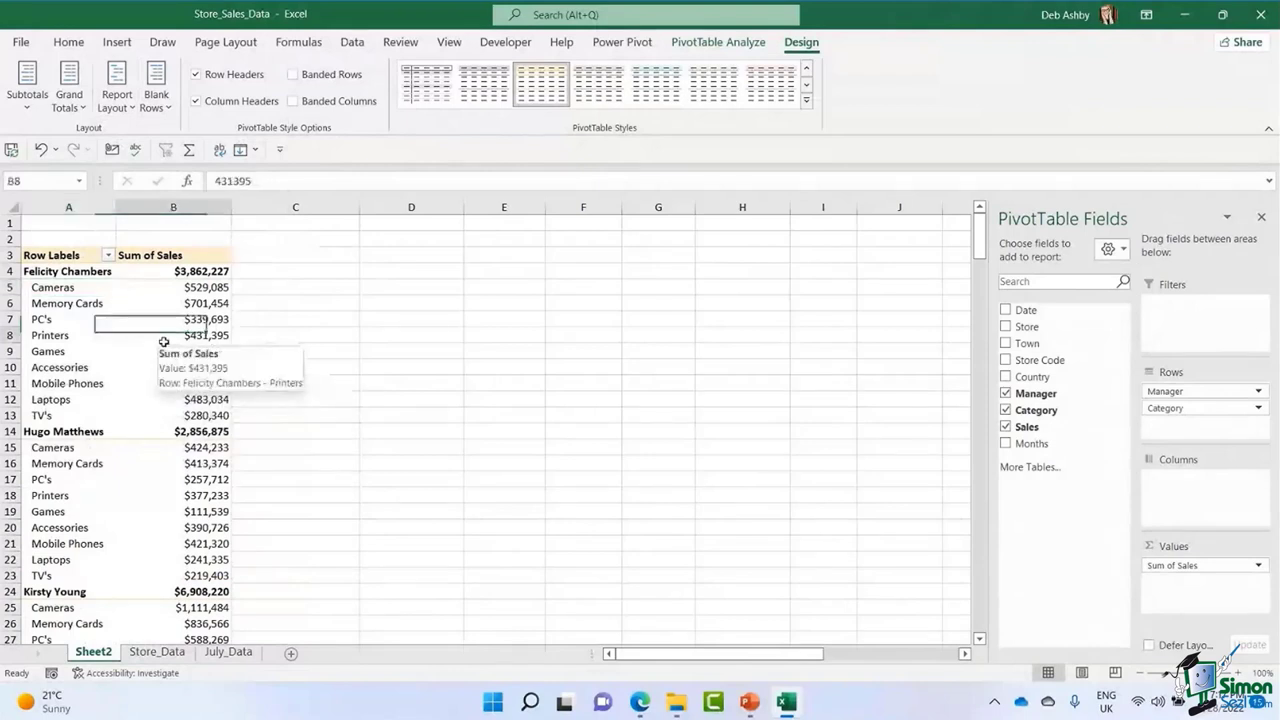
Insert a blank line after each manager item in the PivotTable and check the spacing between groups.
left_click(157, 103)
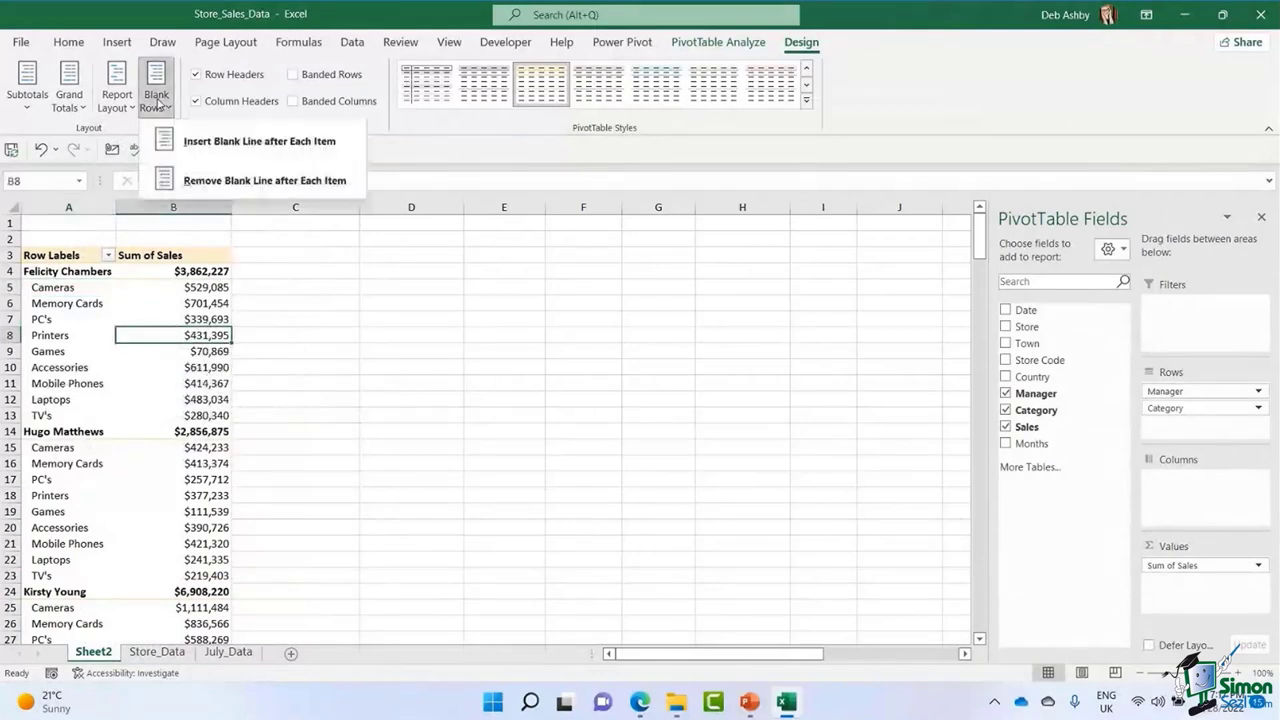
left_click(255, 146)
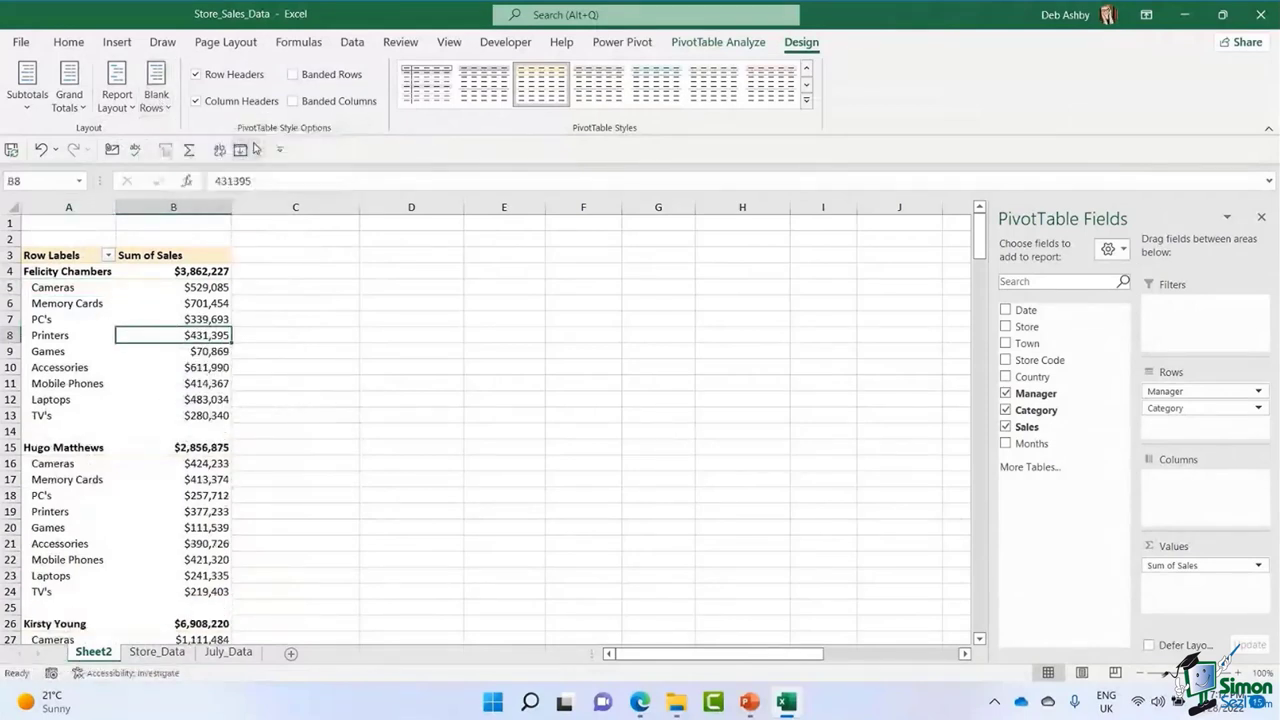
left_click(10, 431)
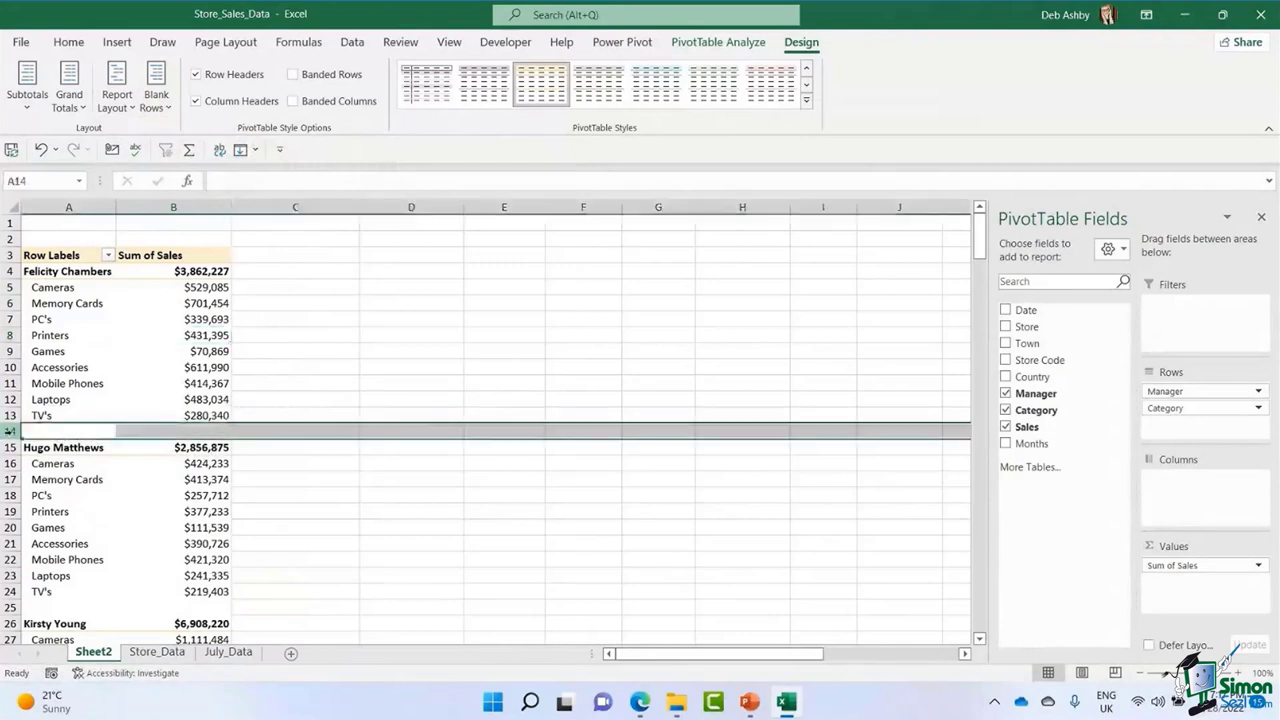
left_click(75, 383)
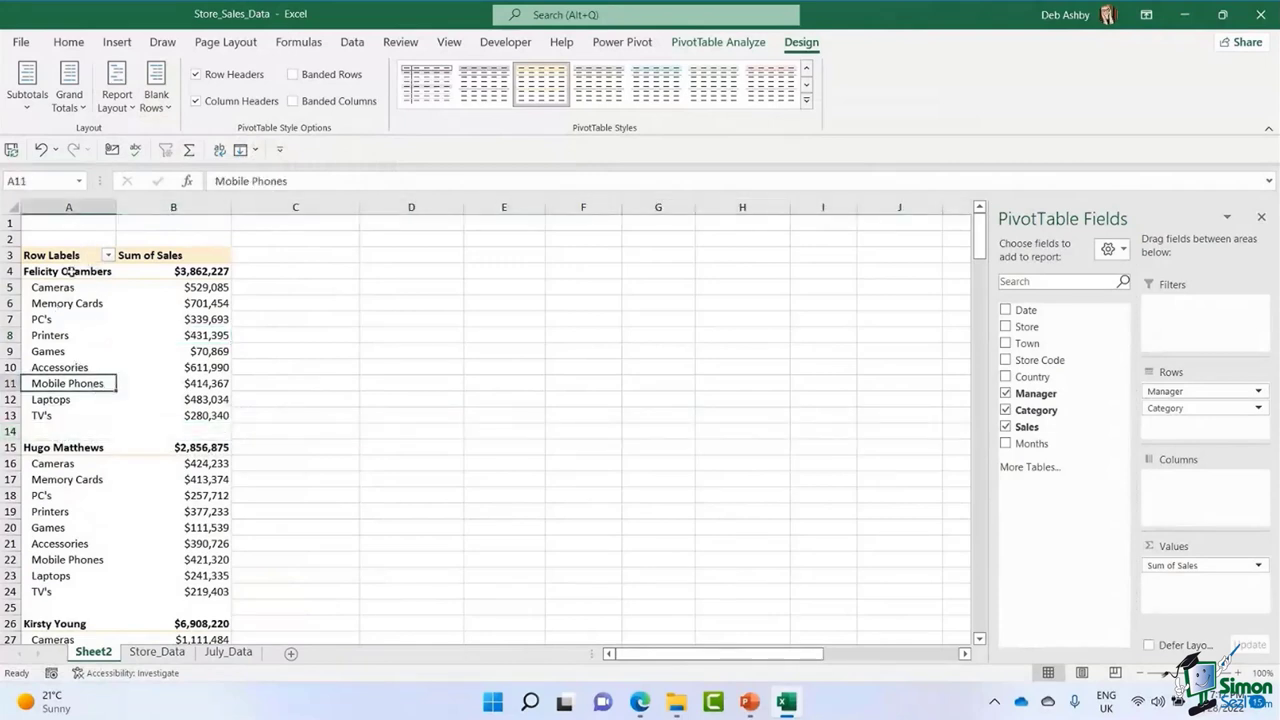
scroll(133, 516, "down", 1)
scroll(133, 516, "down", 1)
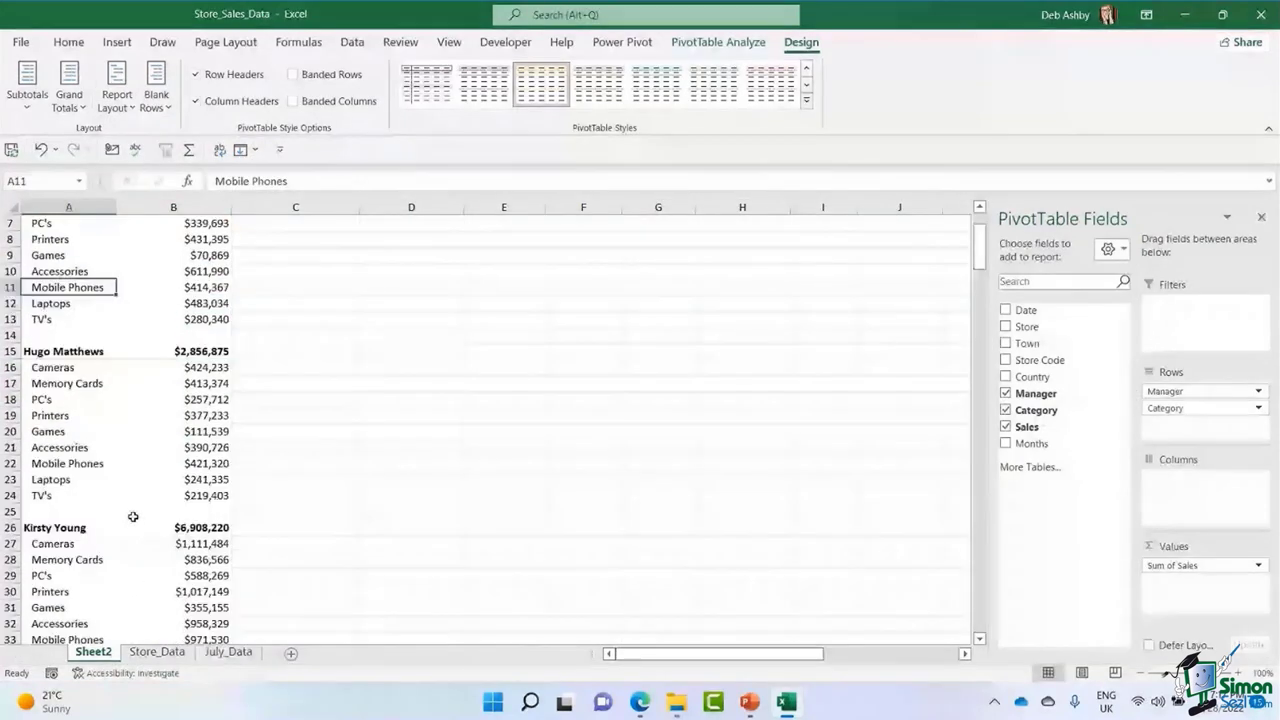
Remove the blank line after each item in the PivotTable.
scroll(132, 331, "up", 2)
left_click(156, 100)
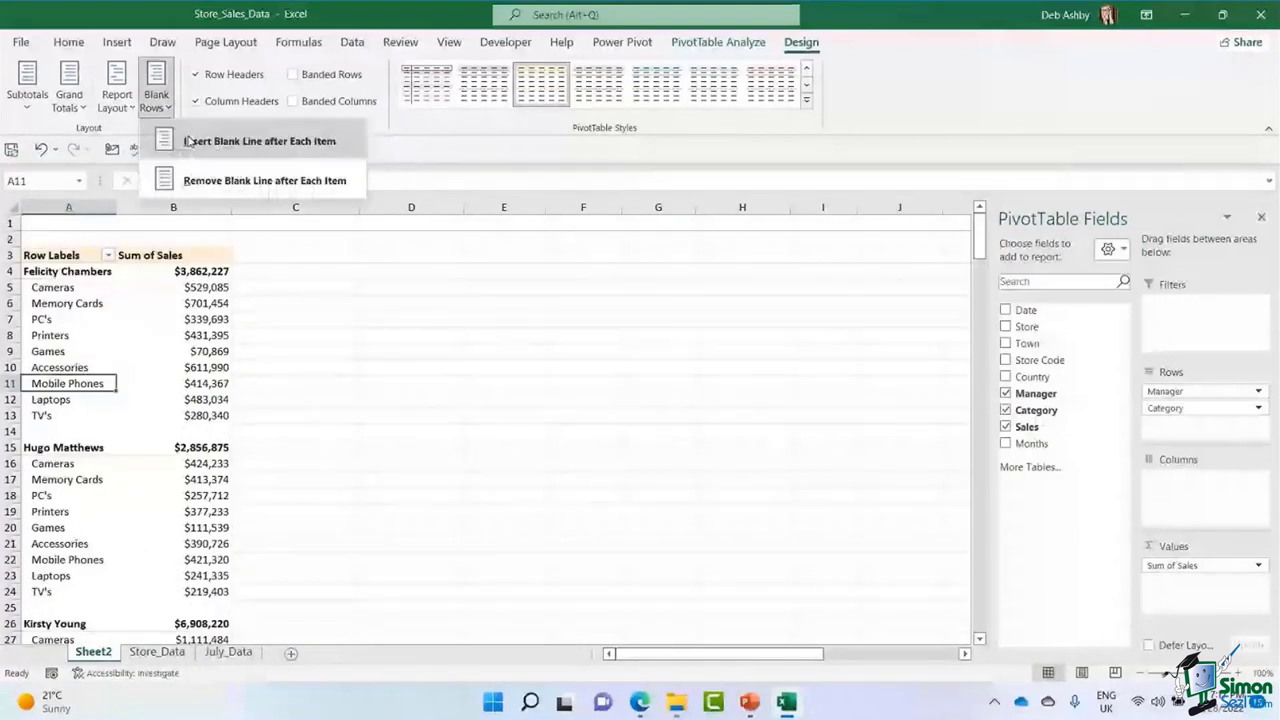
left_click(204, 181)
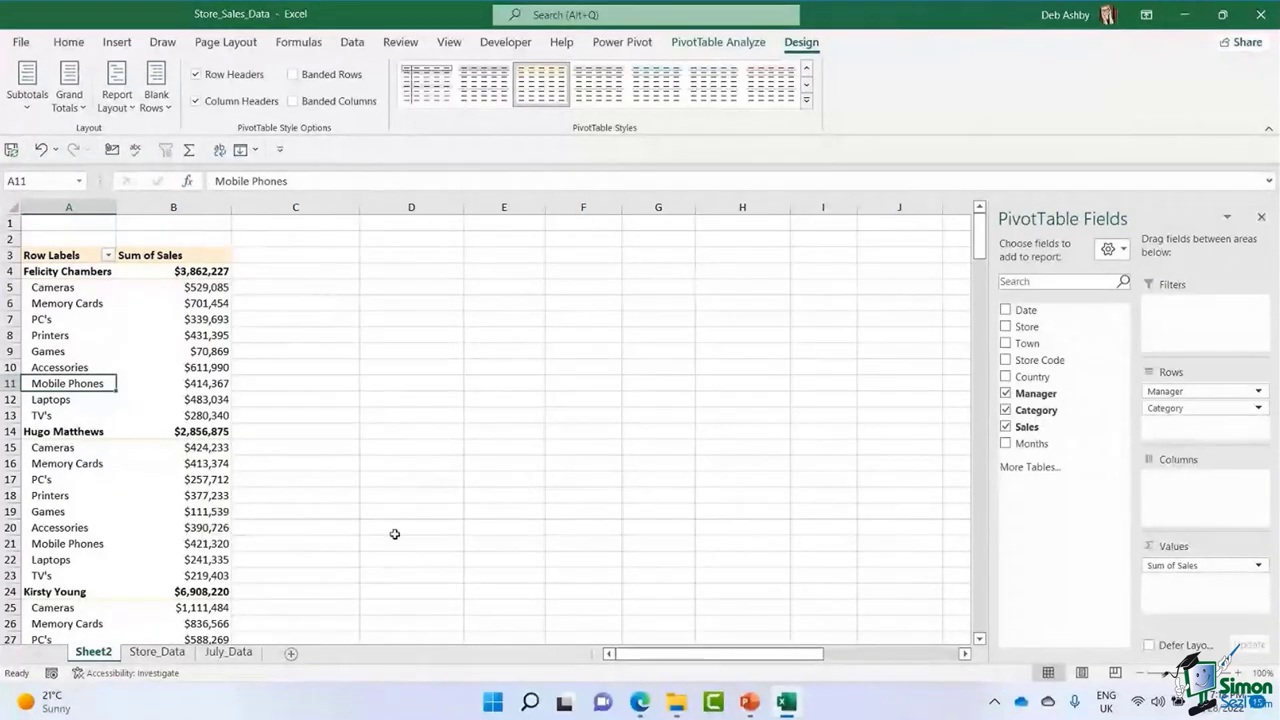
Apply the Rose, Pivot Style Dark 13 style to the PivotTable and turn on banded rows.
left_click(66, 334)
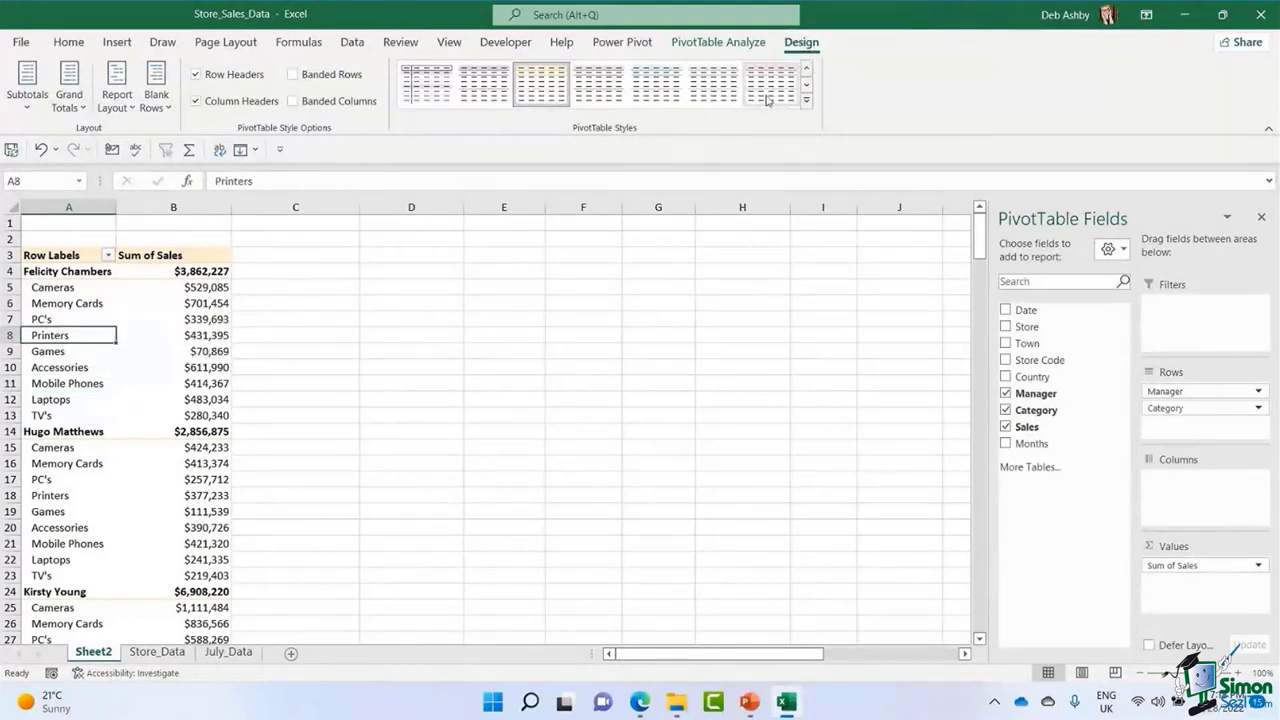
left_click(806, 100)
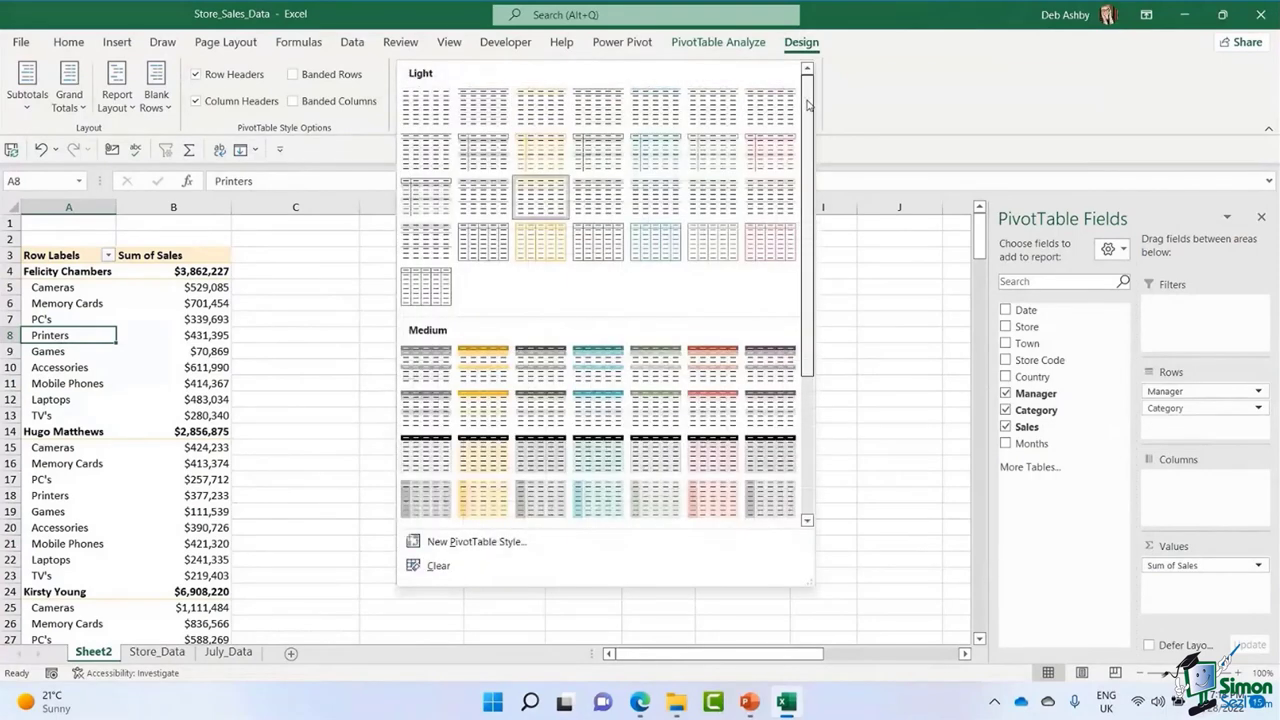
left_click_drag(808, 104, 813, 236)
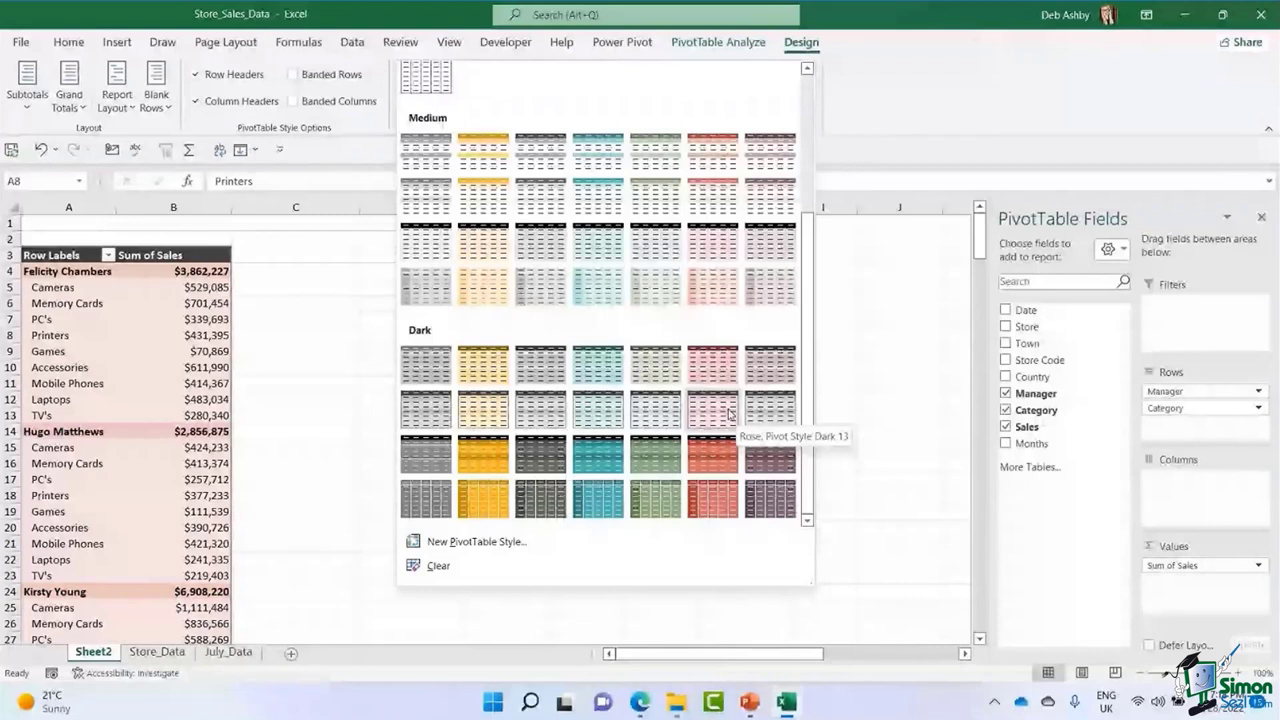
left_click(334, 211)
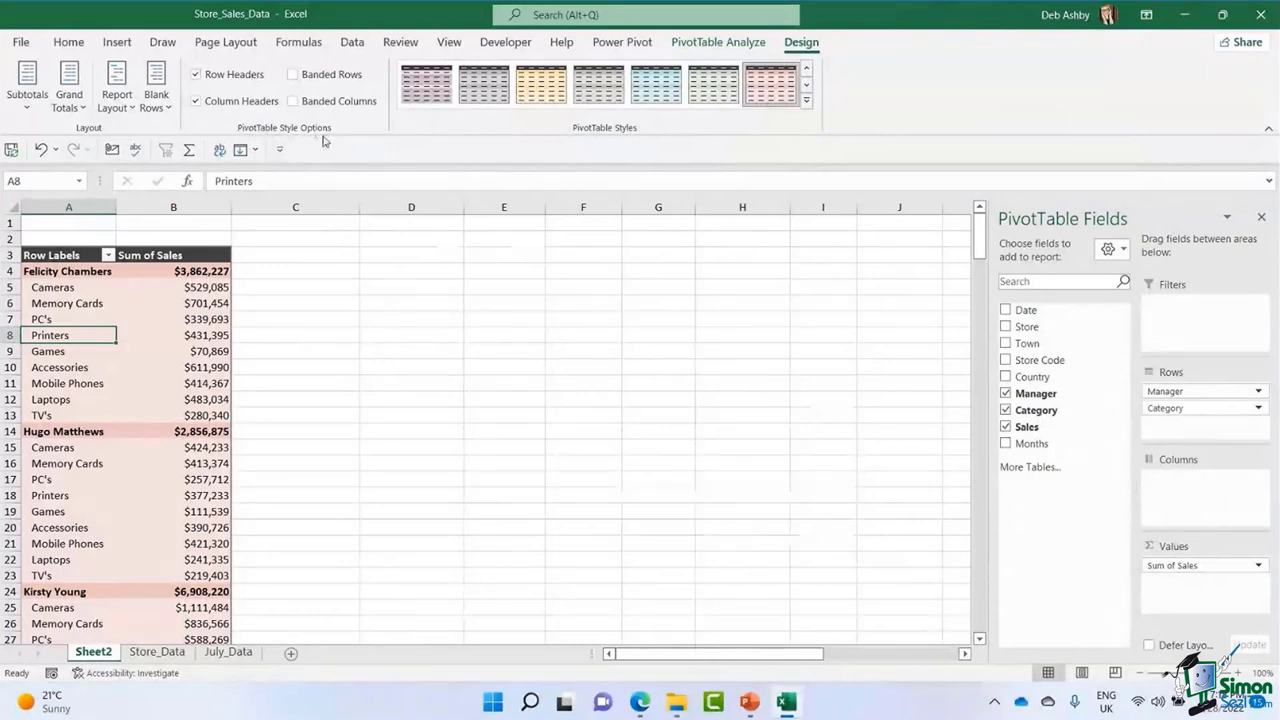
left_click(291, 75)
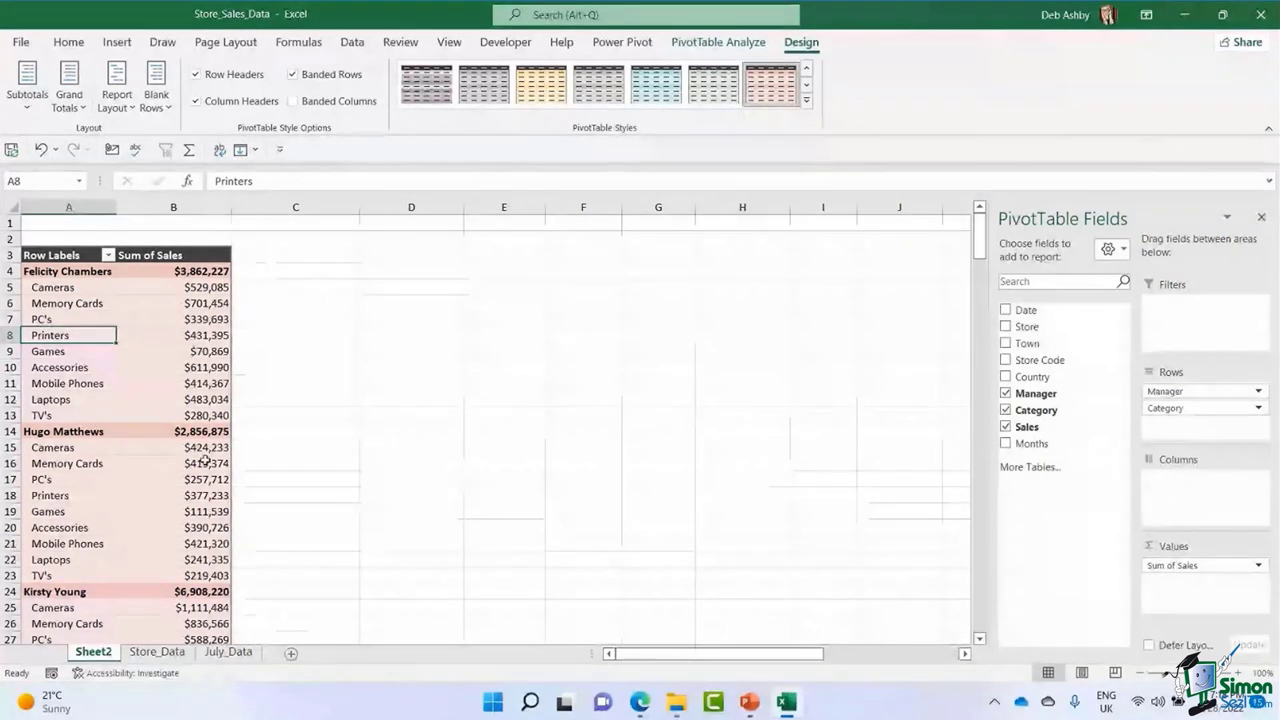
Try toggling the PivotTable's column headers, row headers and banded columns options to compare their effect.
left_click(196, 102)
left_click(196, 102)
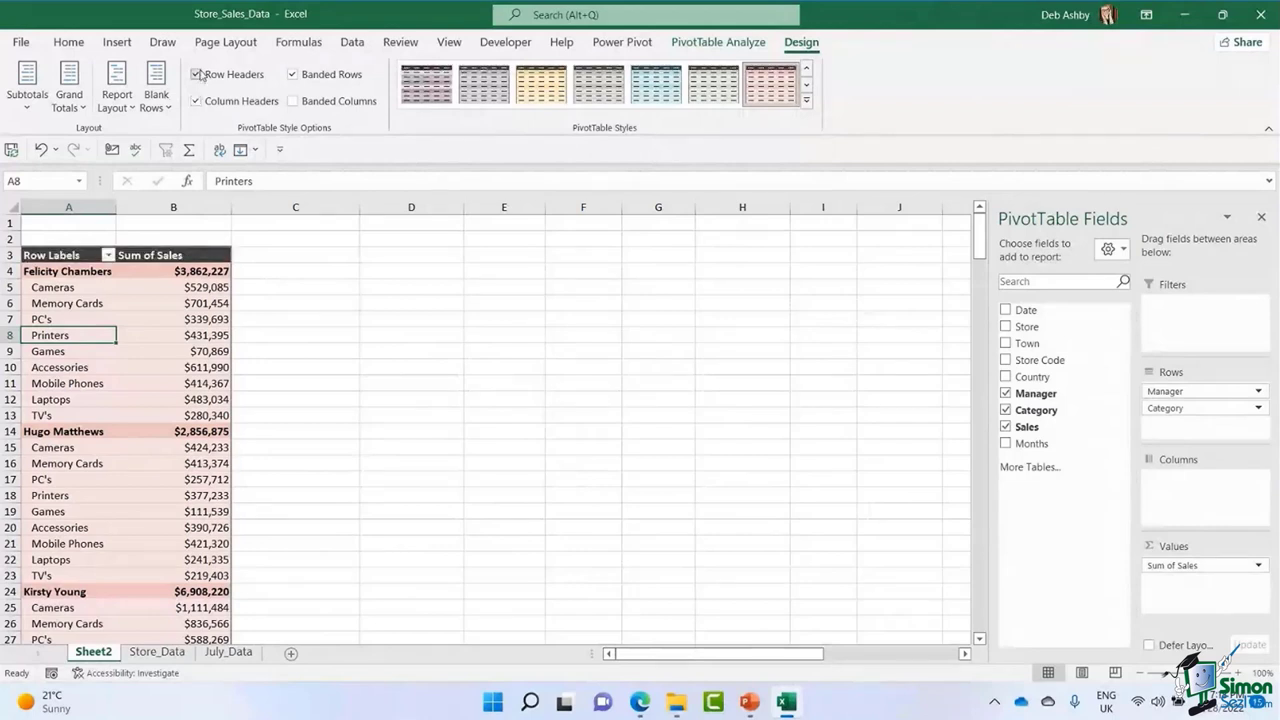
left_click(197, 74)
left_click(293, 102)
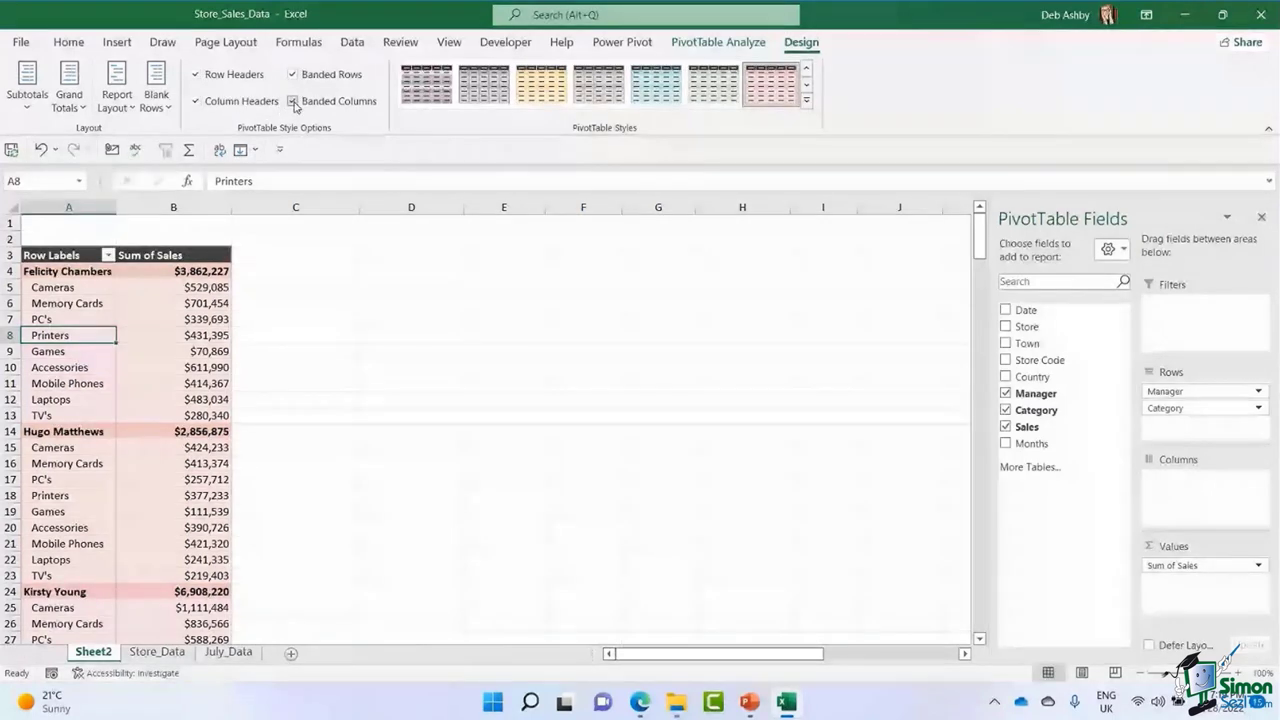
left_click(293, 102)
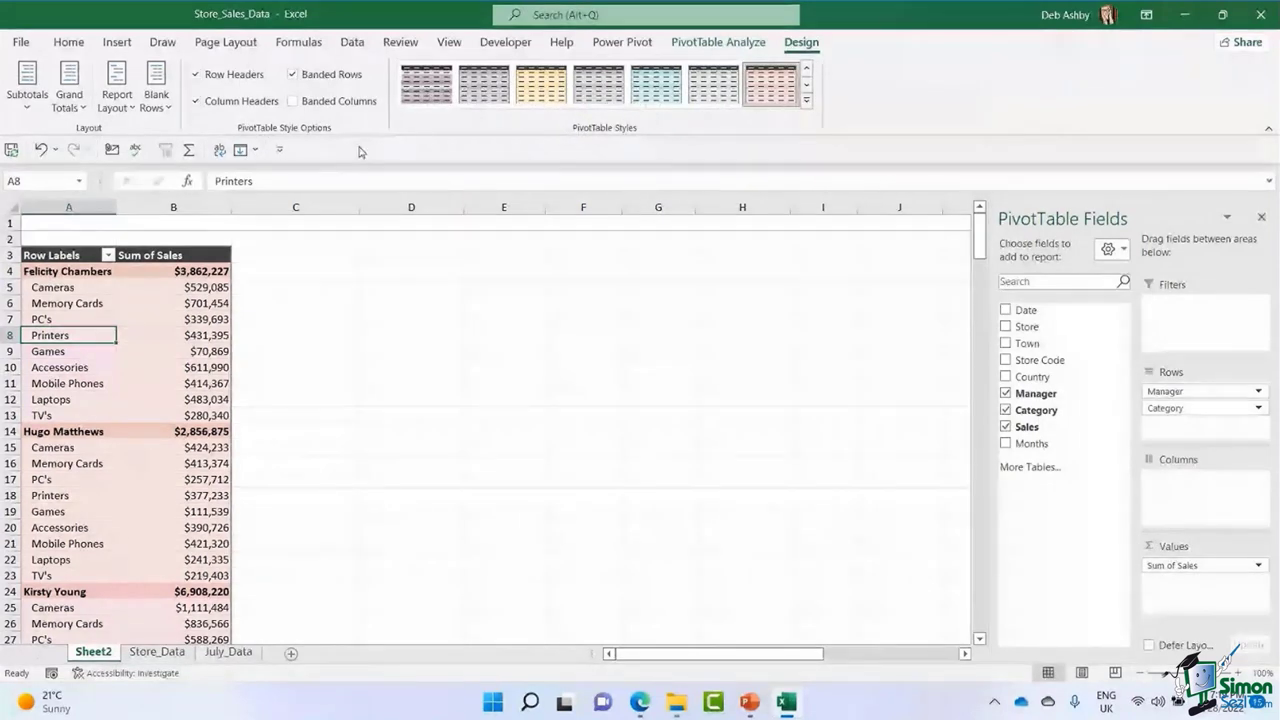
mouse_move(168, 415)
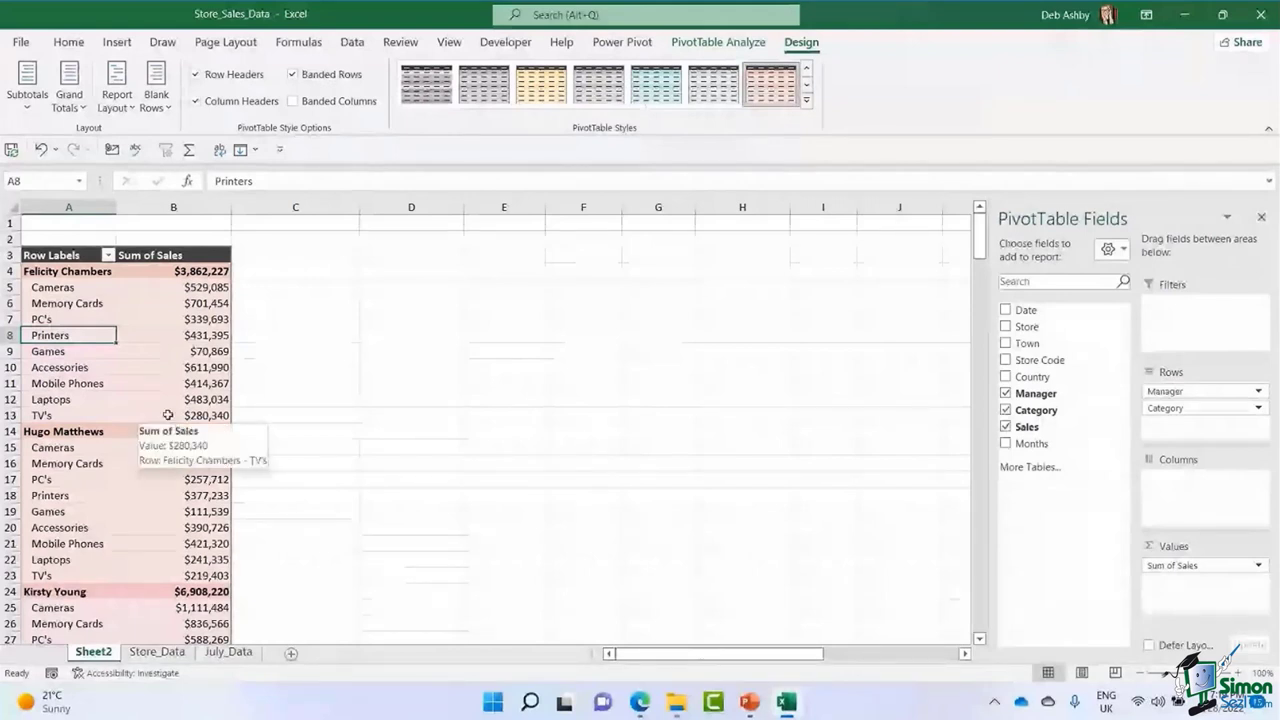
mouse_move(163, 358)
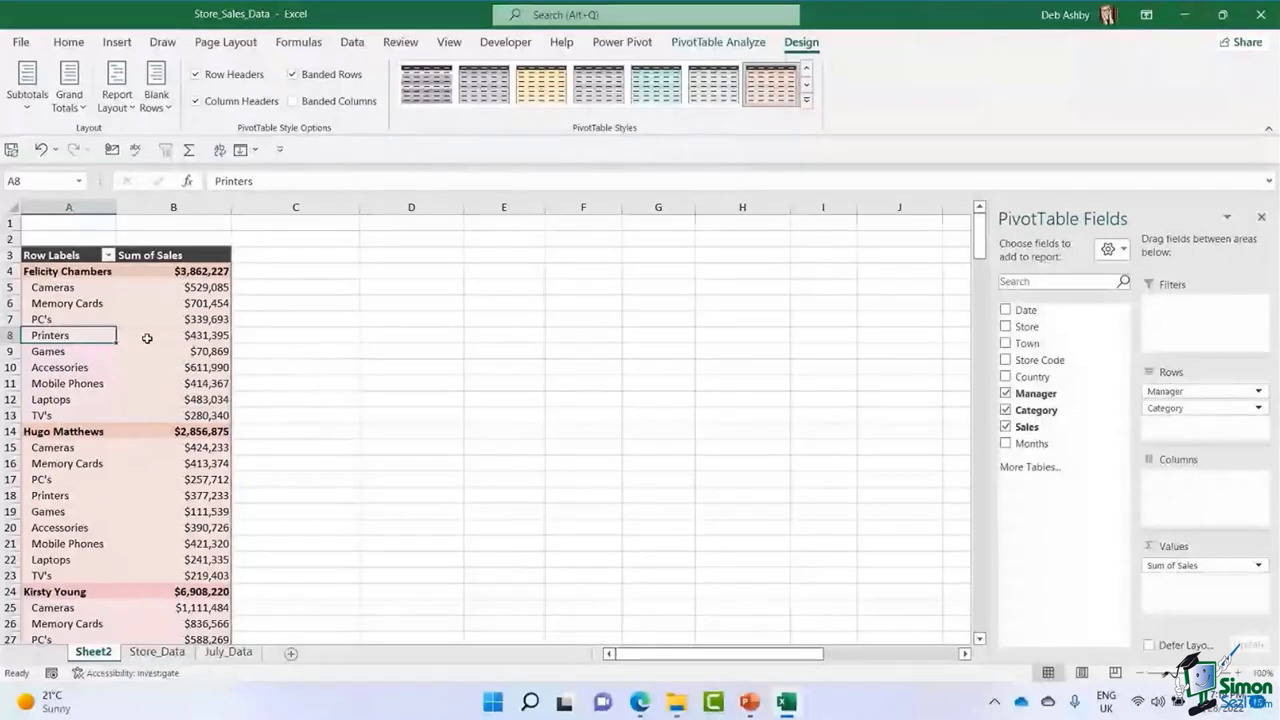
Rename the PivotTable worksheet Sheet2 as pvt_man_cat.
left_click(152, 316)
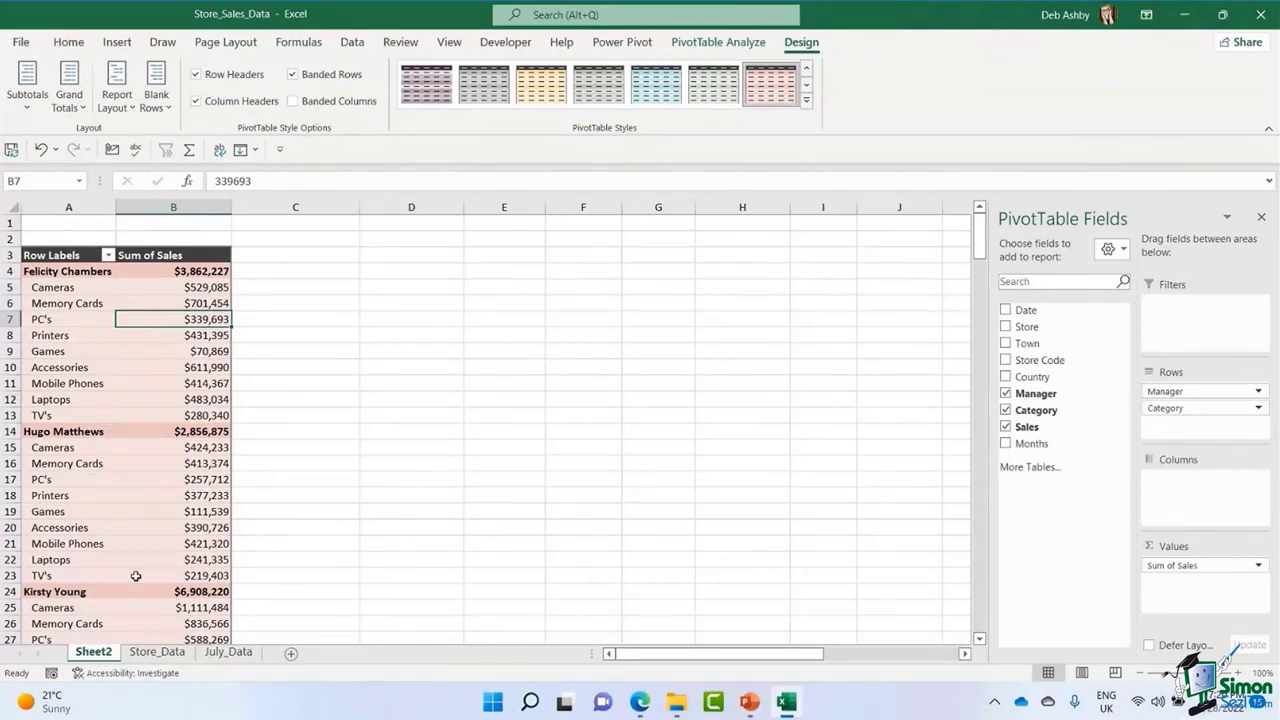
right_click(100, 657)
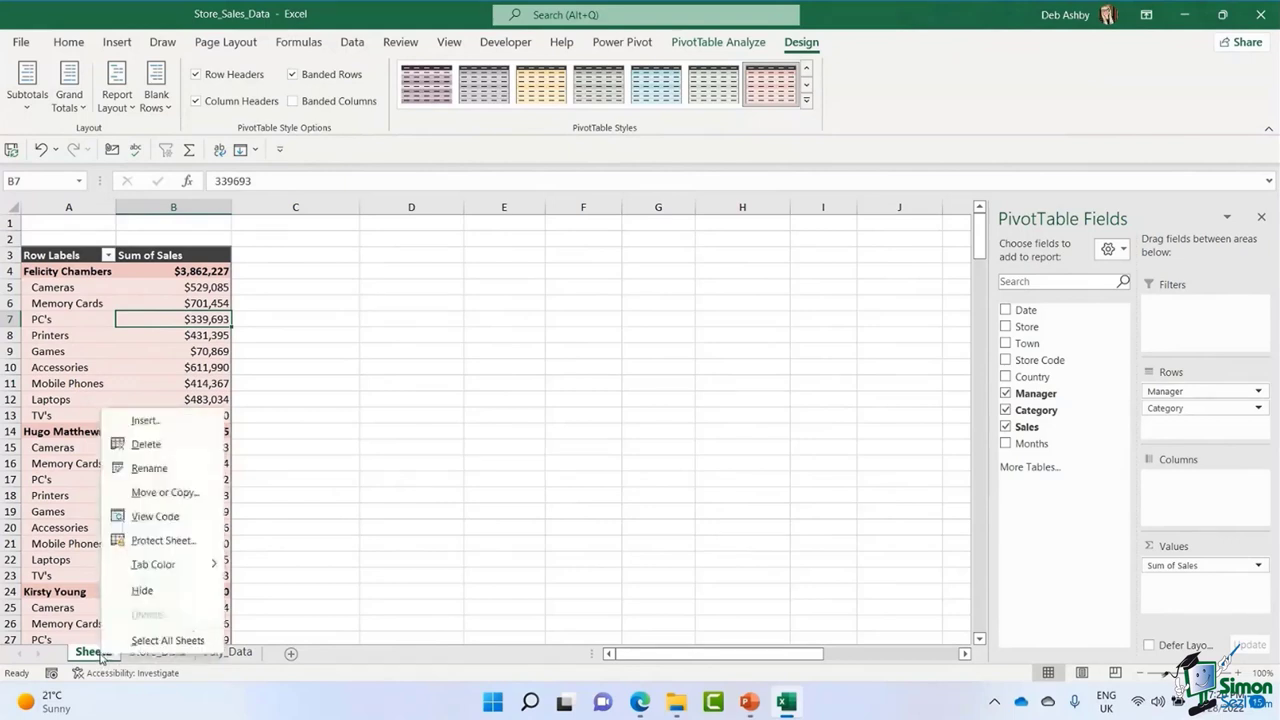
left_click(169, 471)
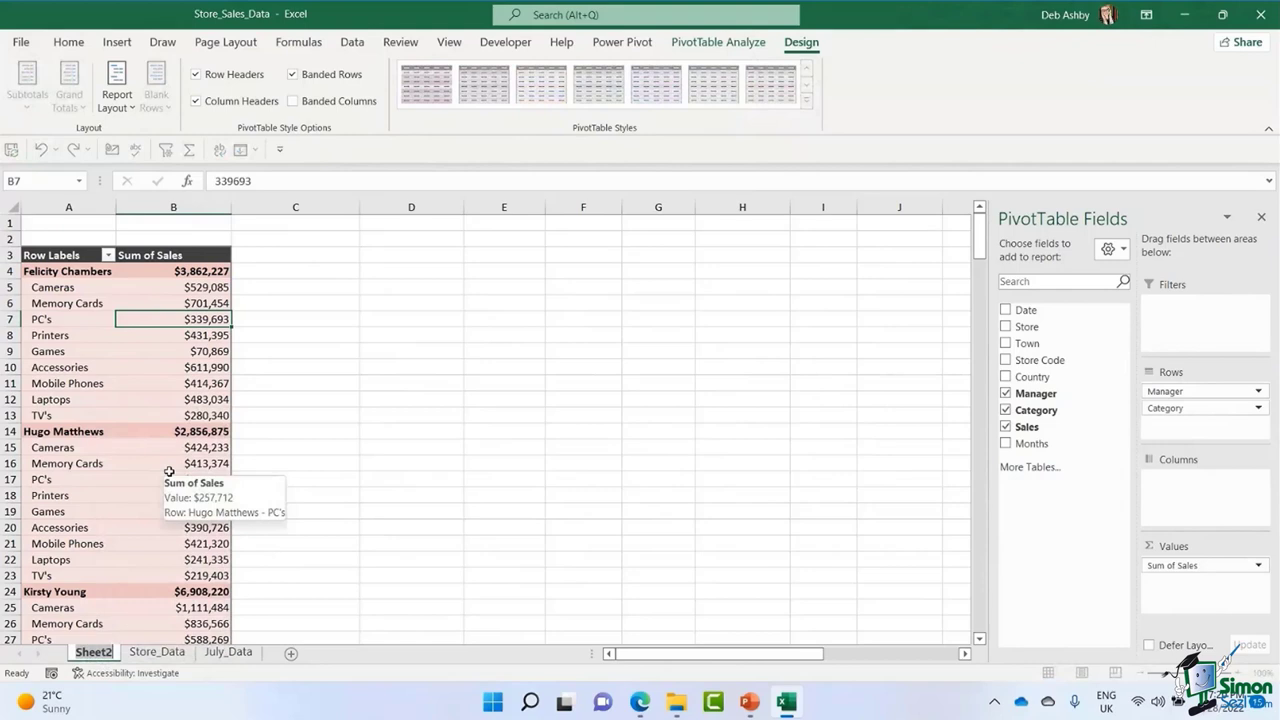
type("pvt")
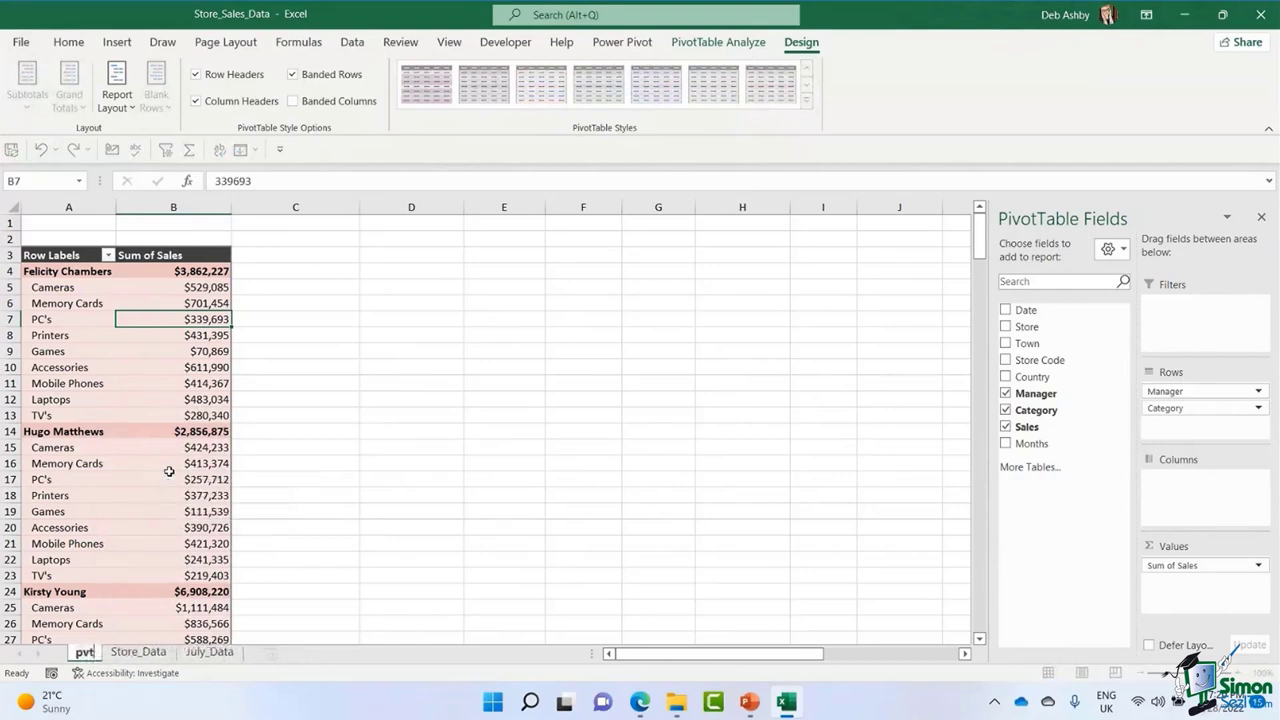
type("_")
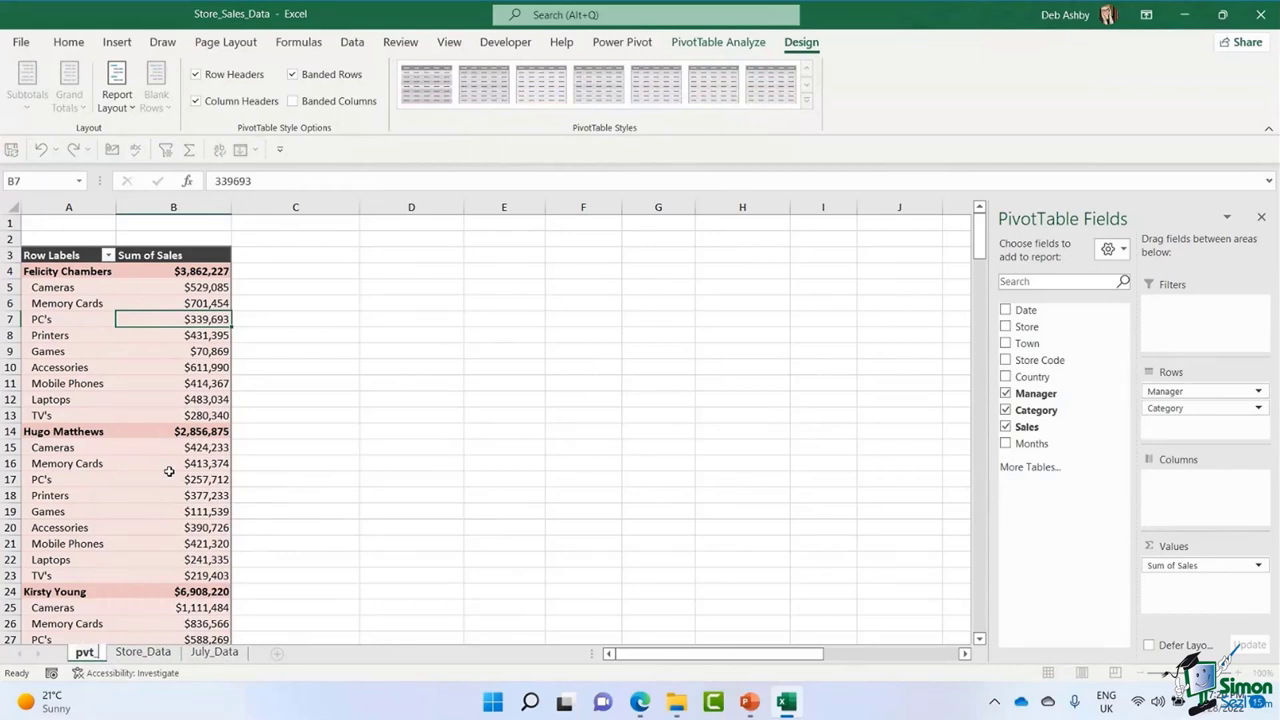
type("msn")
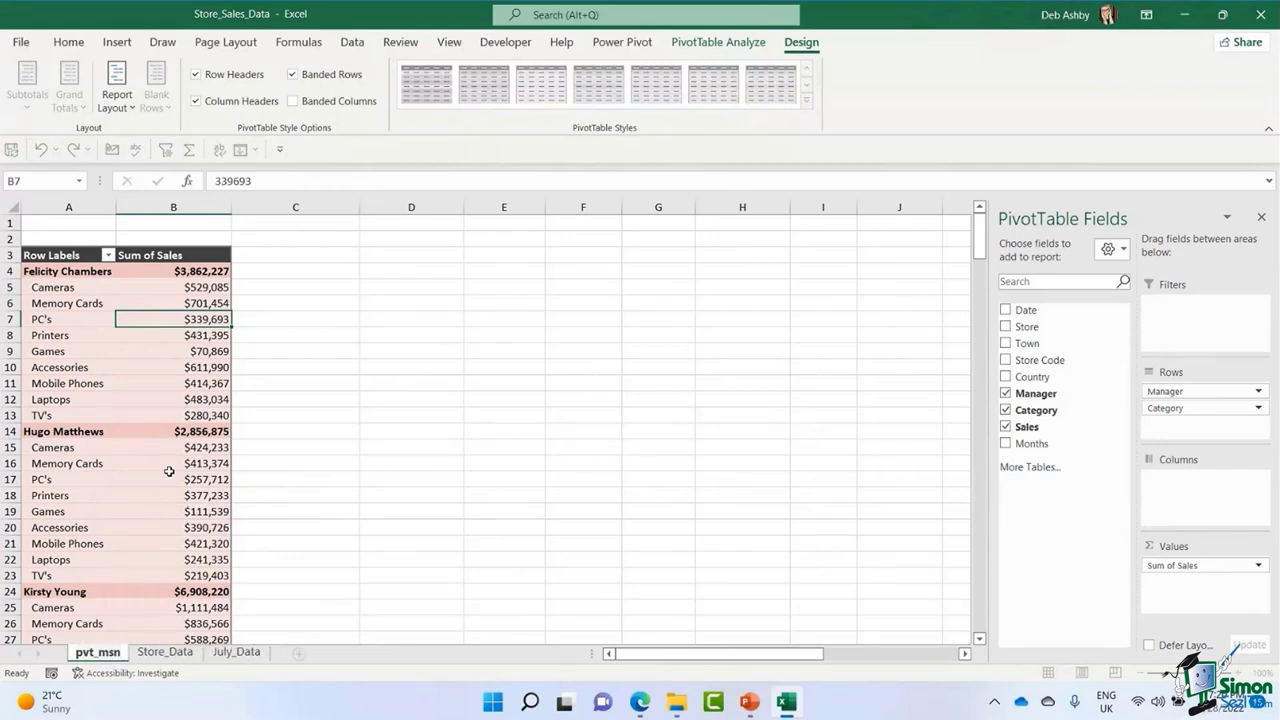
key("BackSpace")
key("BackSpace")
type("an")
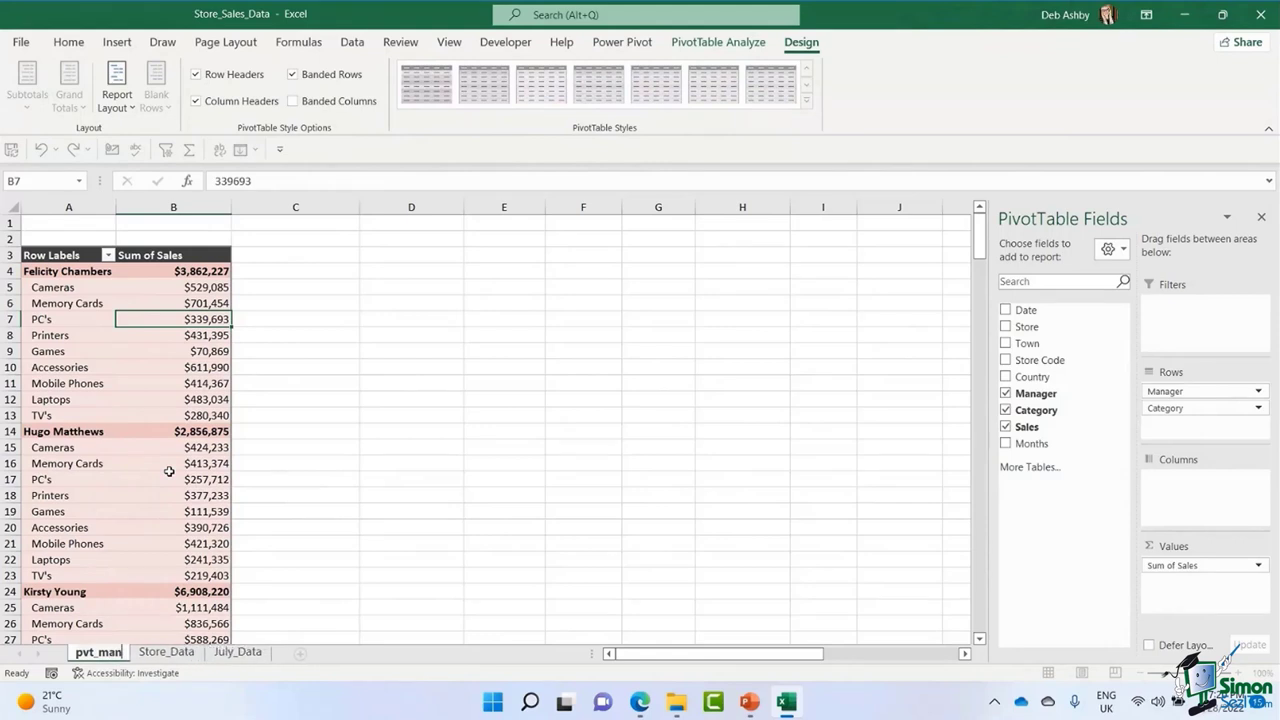
type("_cat")
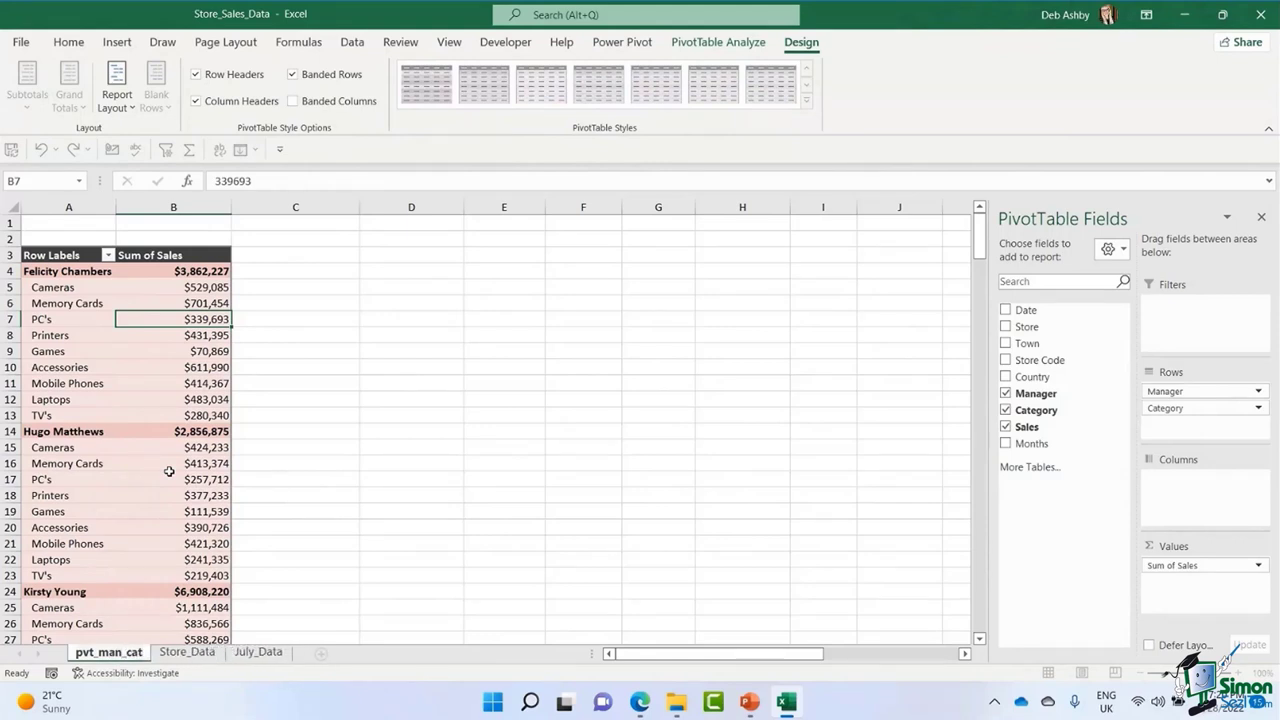
key("Return")
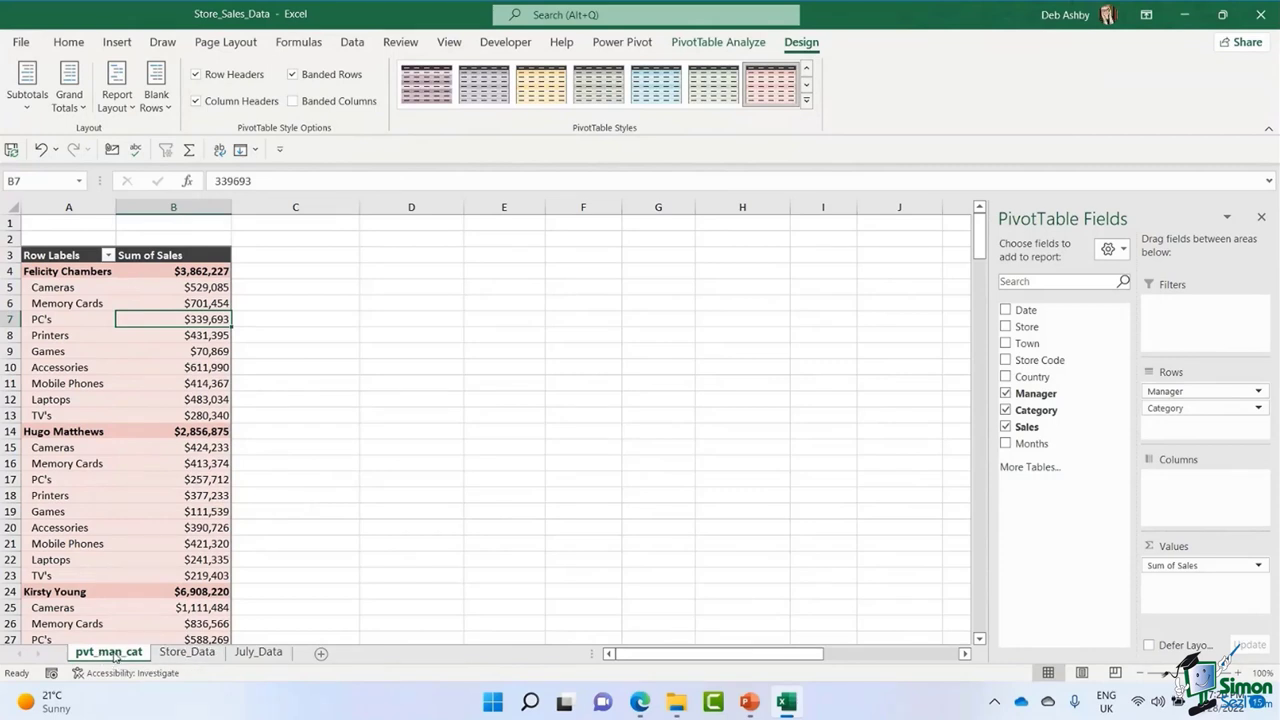
Duplicate the pvt_man_cat worksheet directly after the original and select a cell in the copied PivotTable.
left_click_drag(105, 657, 155, 657, "ctrl")
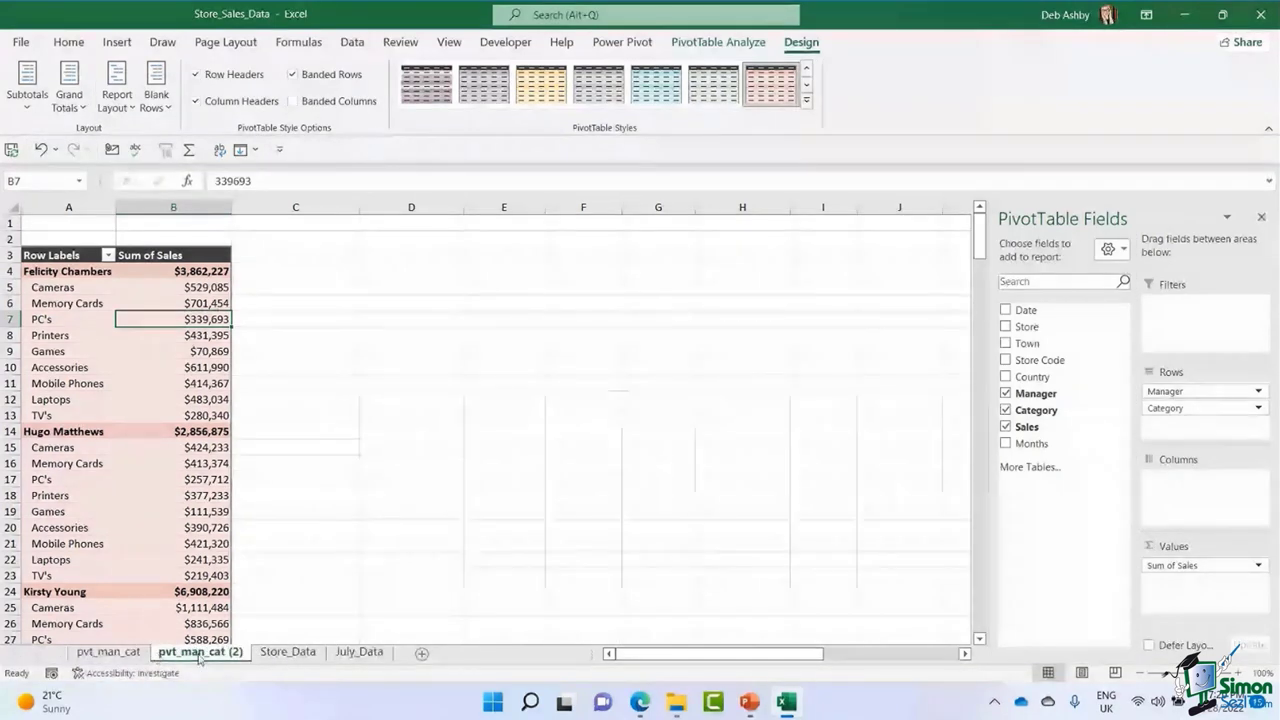
left_click(86, 364)
key("Up")
key("Right")
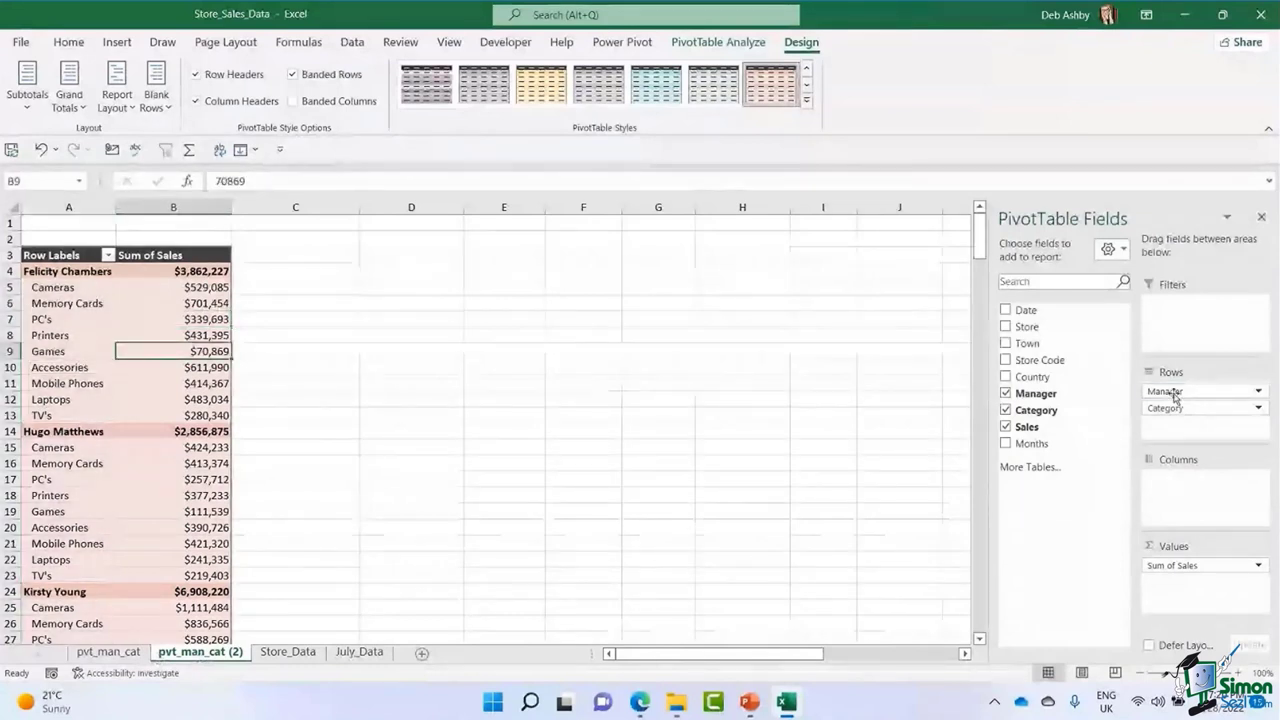
Replace the Manager and Category row fields with Store in the copied PivotTable.
left_click_drag(1175, 396, 920, 450)
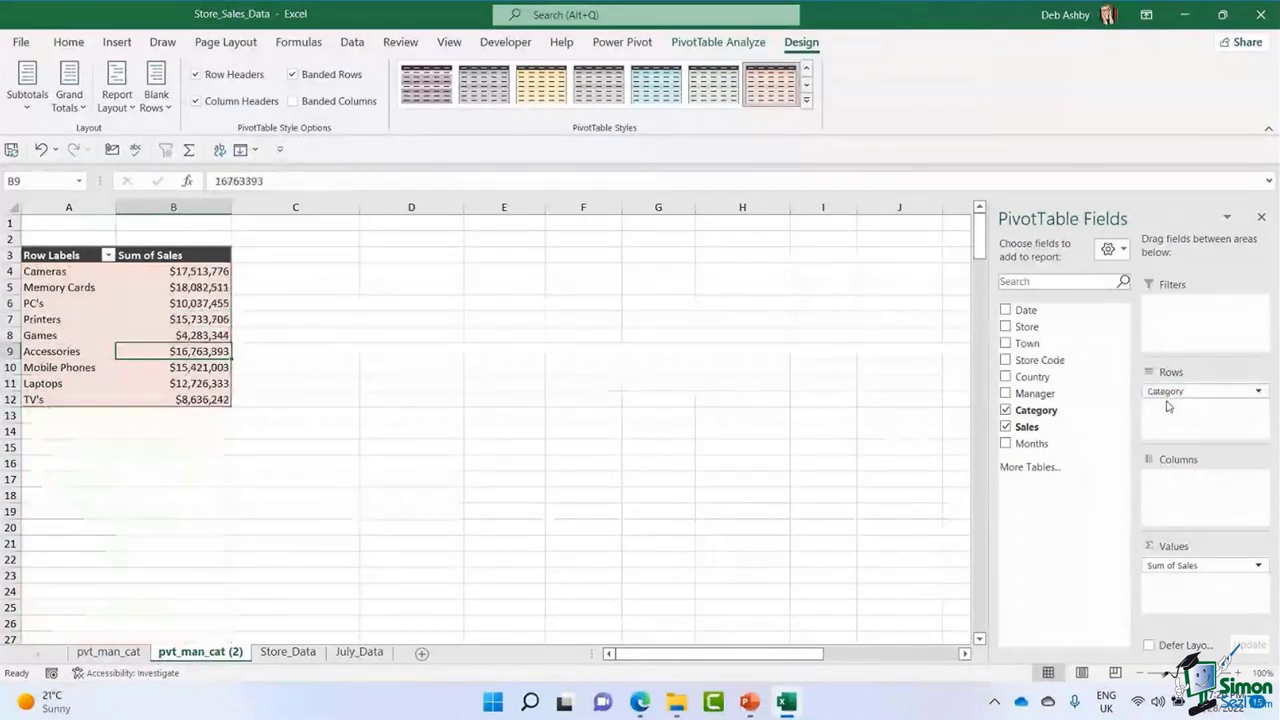
left_click_drag(1167, 395, 829, 443)
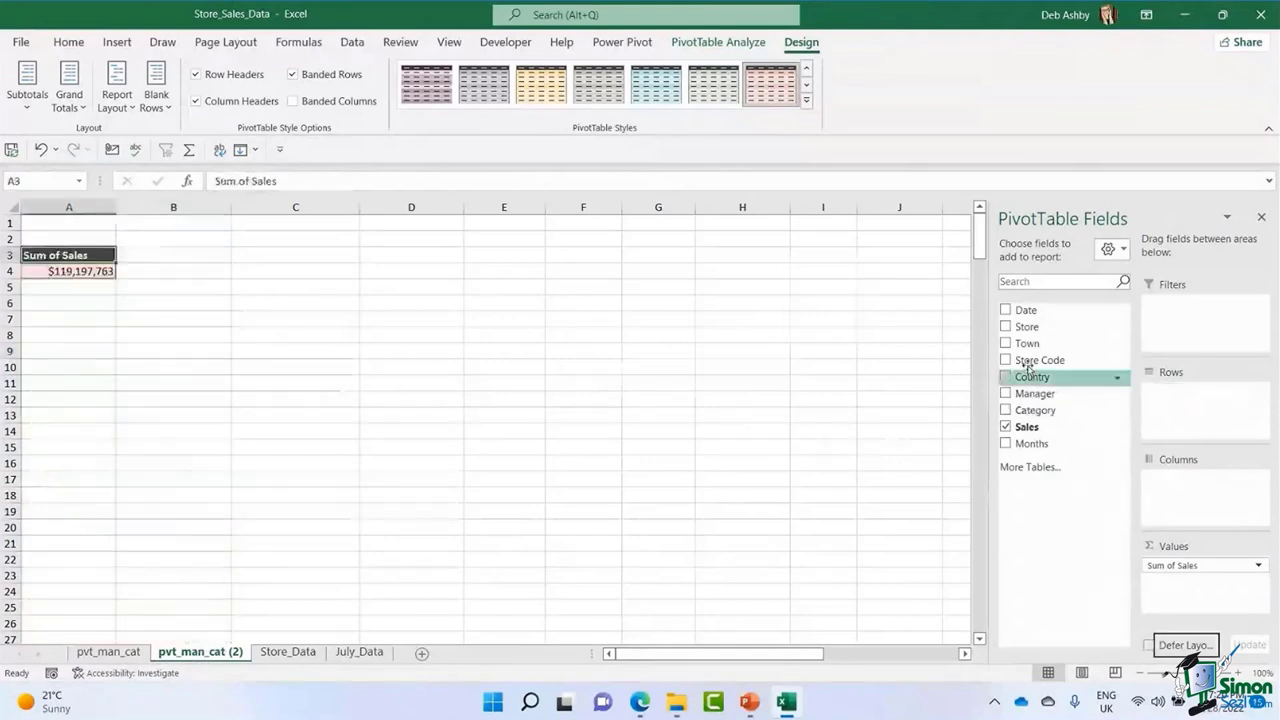
left_click_drag(1045, 330, 1200, 400)
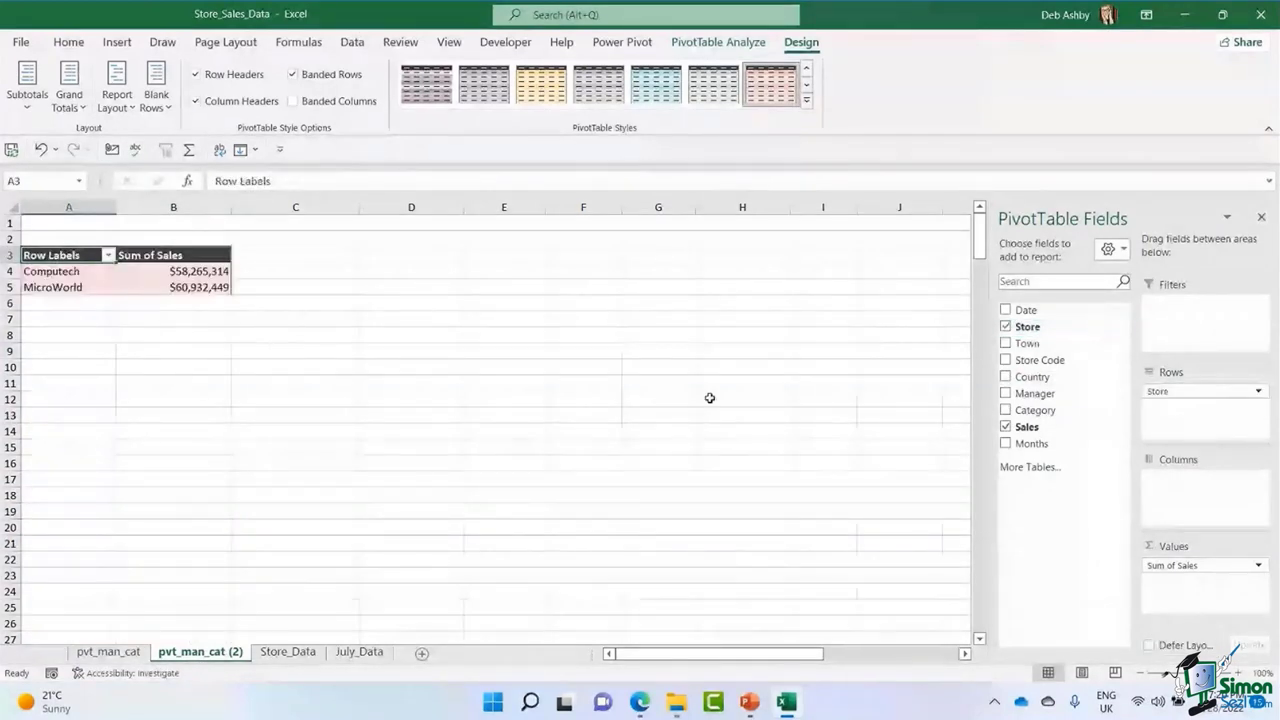
Turn on the grand total row for the store PivotTable and give it the teal dark PivotTable style.
left_click(195, 287)
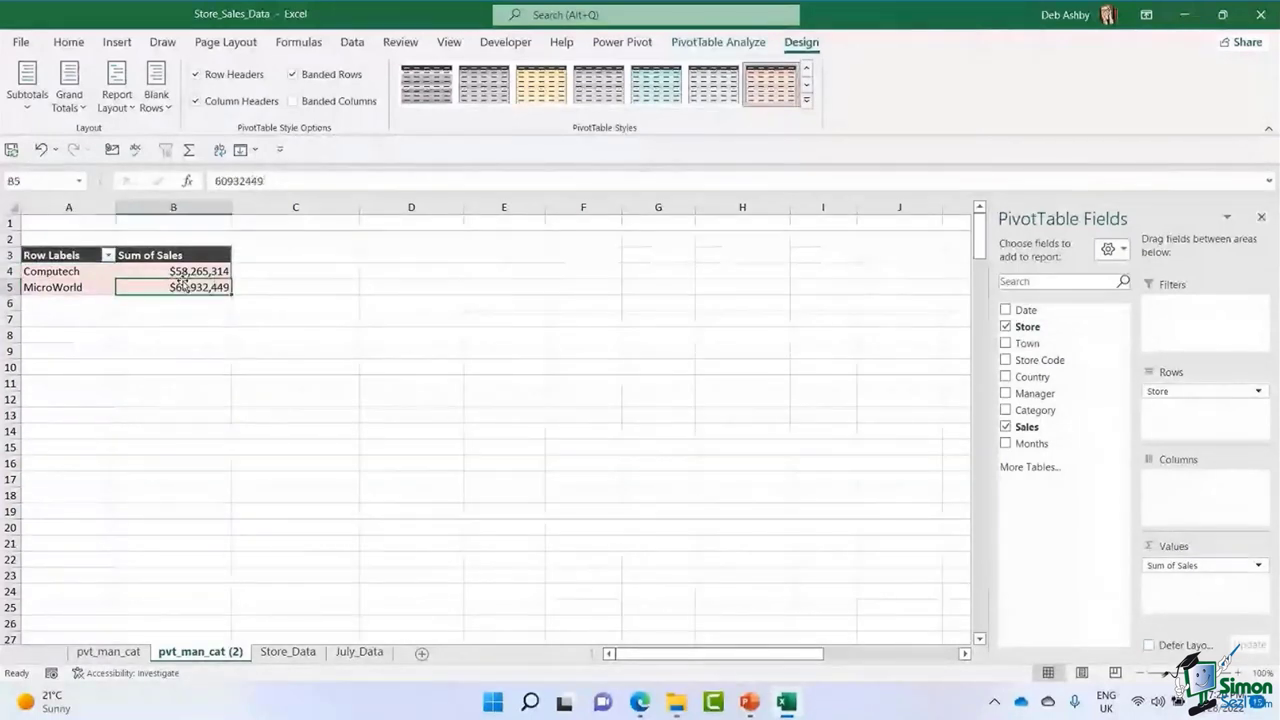
left_click(69, 90)
left_click(141, 152)
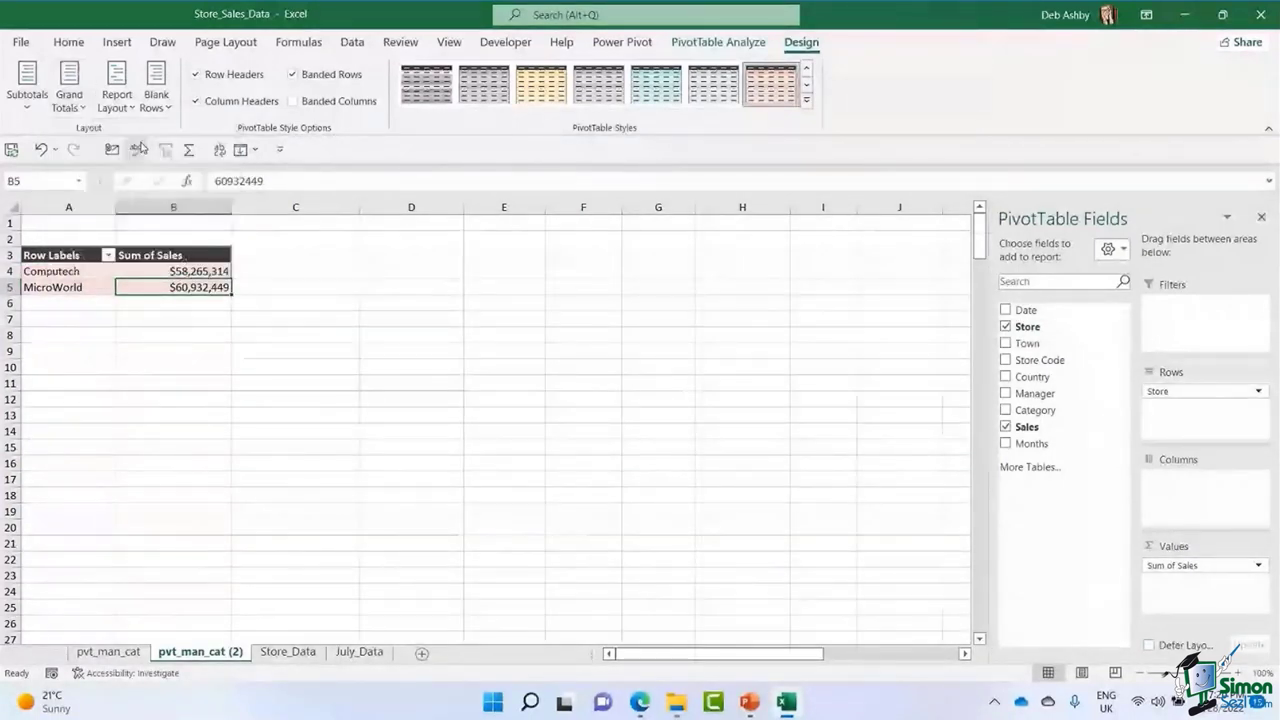
left_click(82, 92)
left_click(156, 179)
left_click(175, 398)
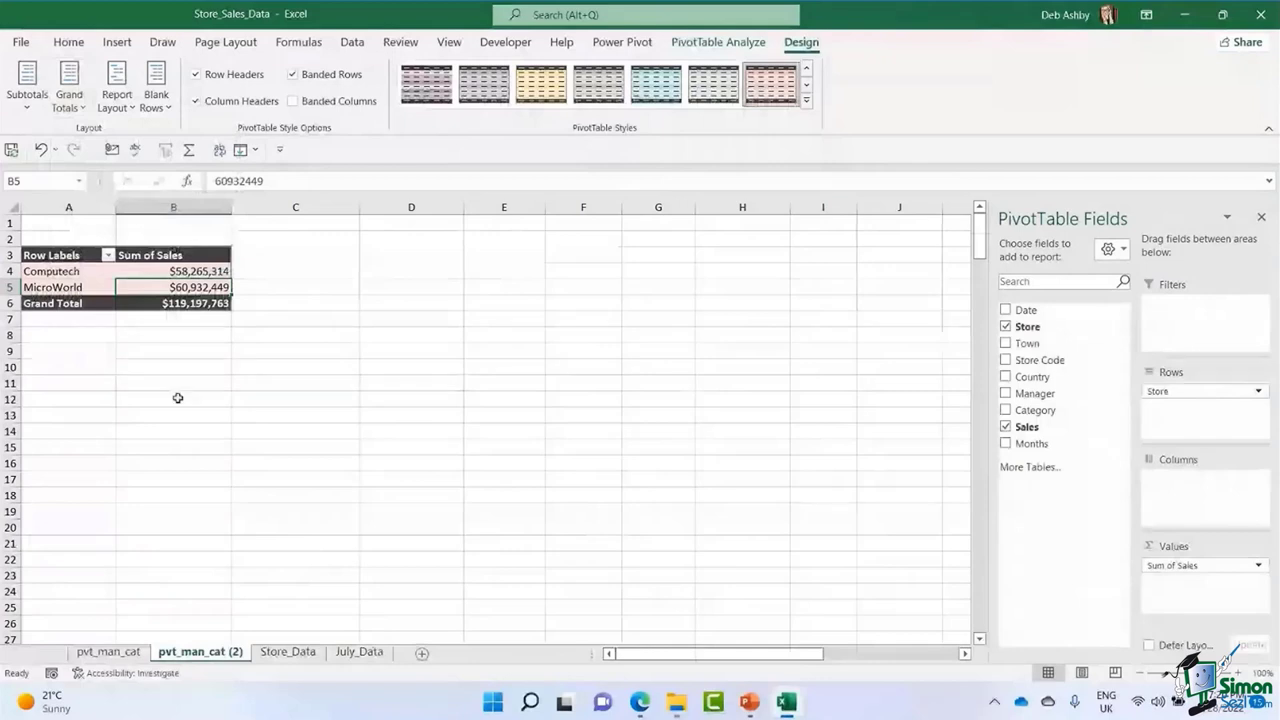
left_click(190, 286)
left_click(656, 84)
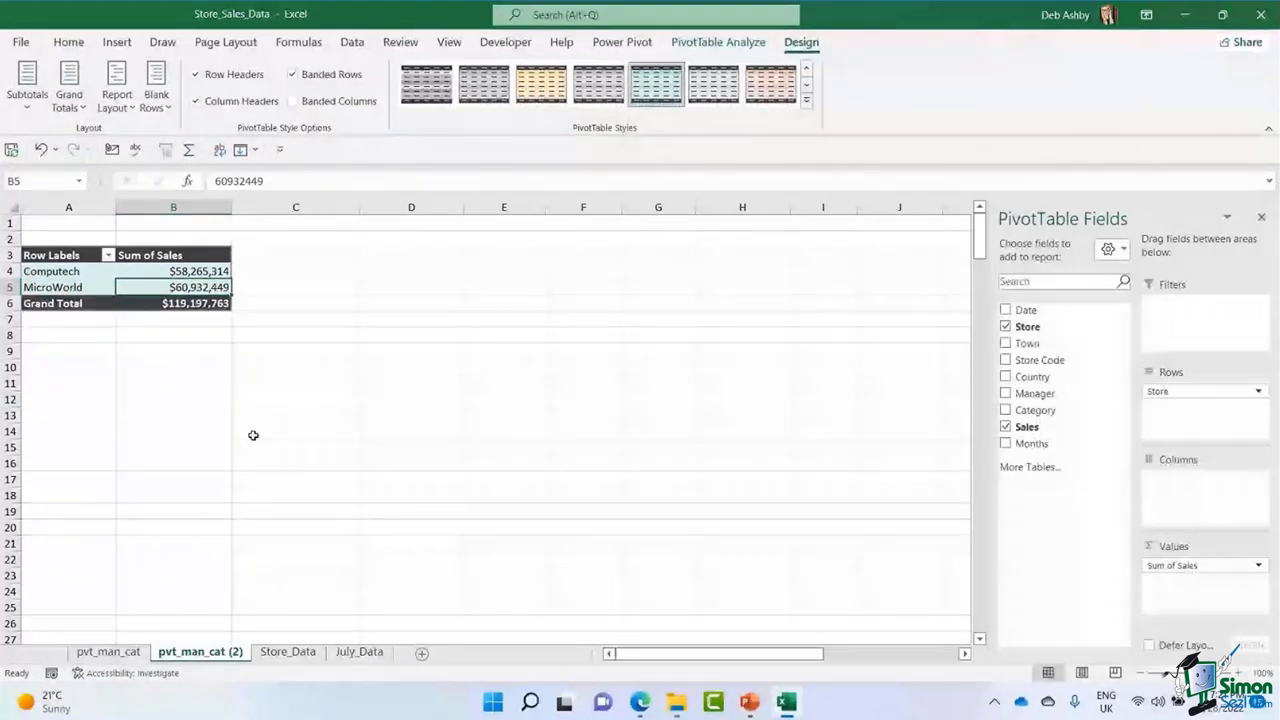
Rename the copied worksheet as pvt_store_sales.
right_click(205, 651)
left_click(251, 463)
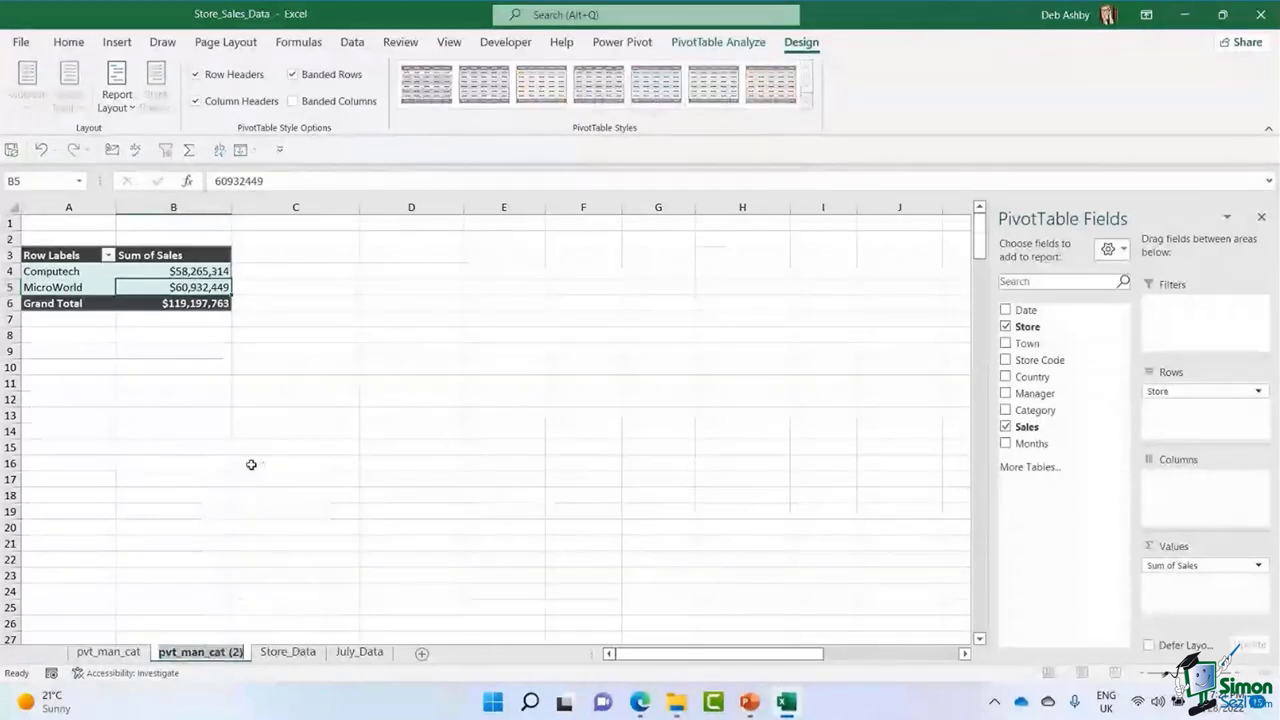
type("pvt_store")
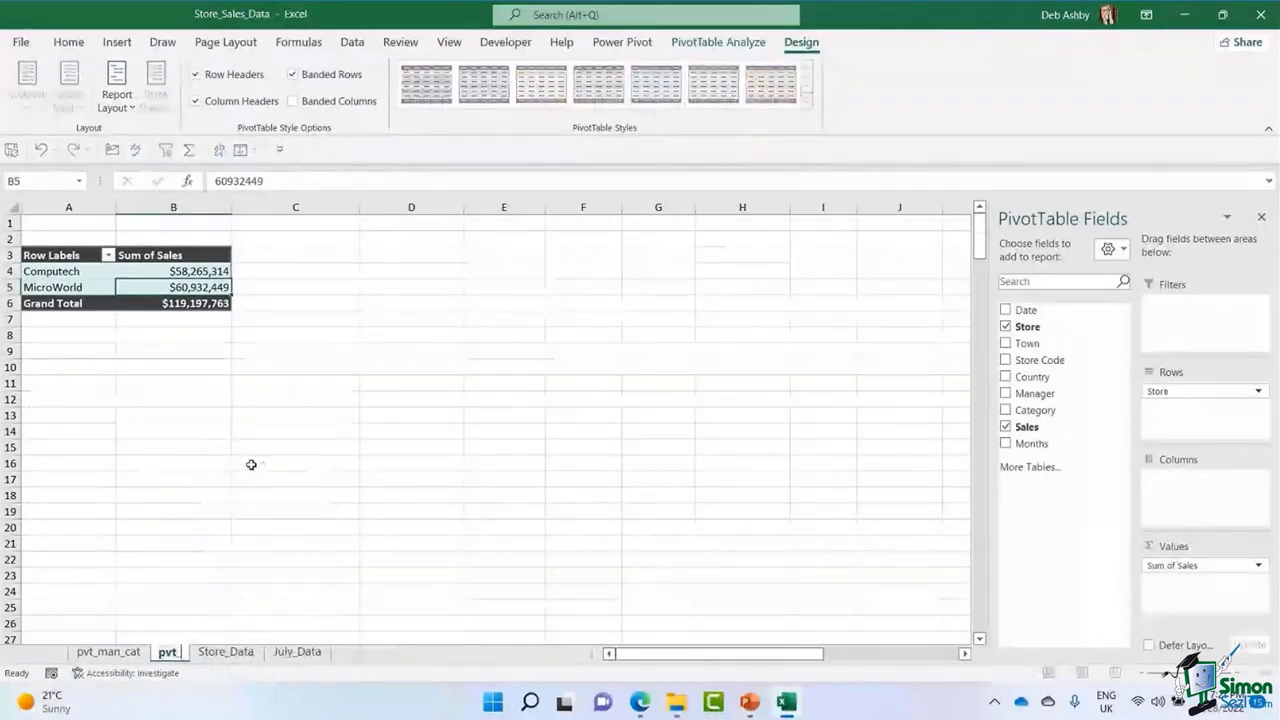
type("_sales")
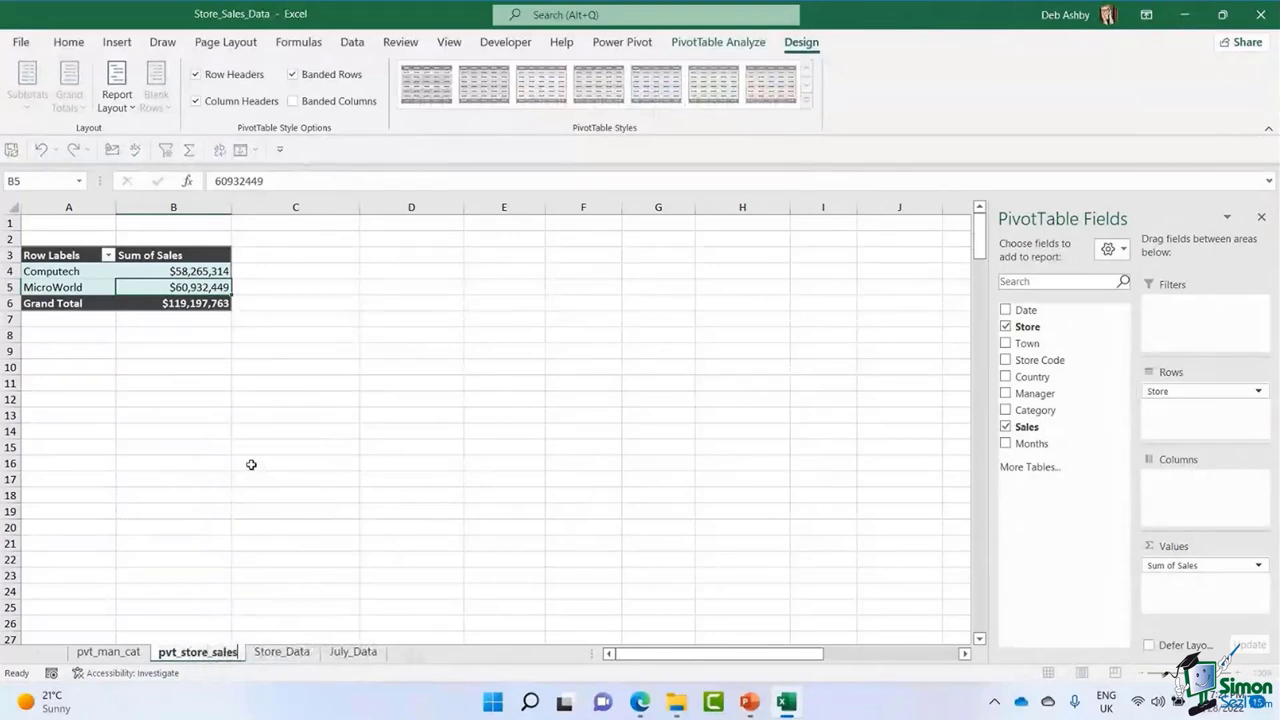
key("Return")
Switch between the pvt_man_cat and pvt_store_sales worksheets to compare the two PivotTables, ending on pvt_man_cat.
left_click(118, 651)
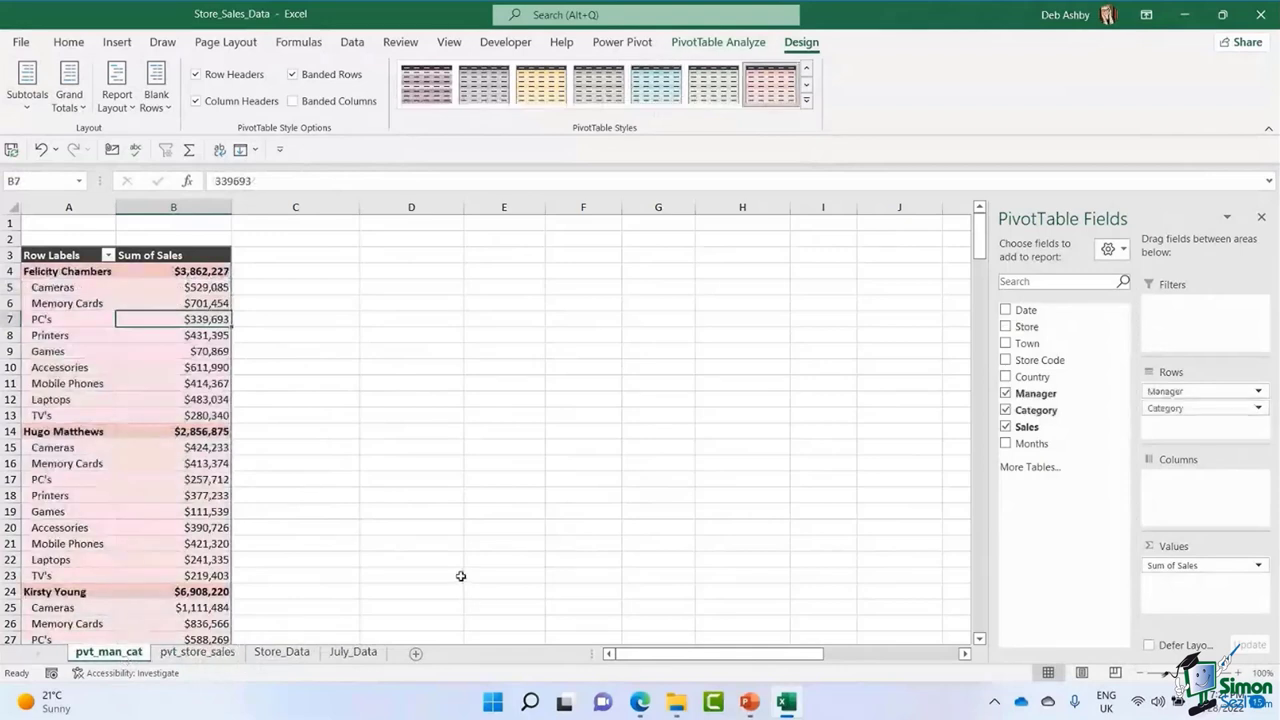
left_click(212, 655)
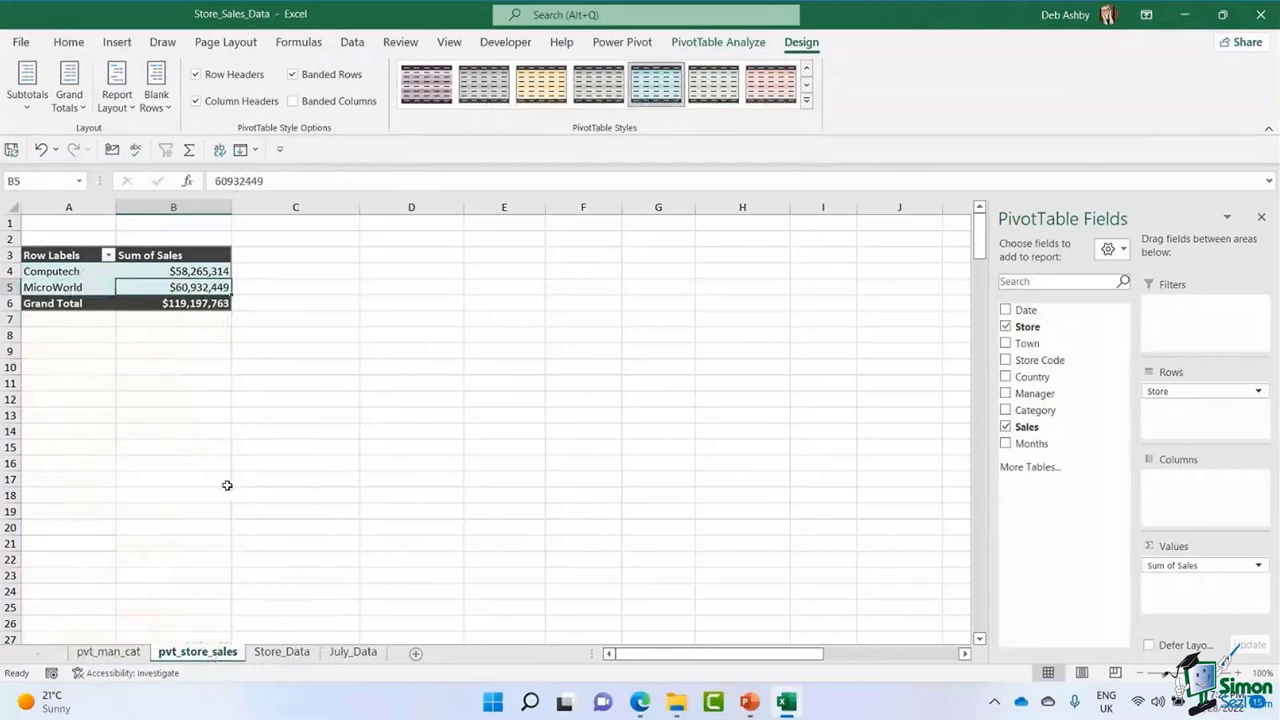
left_click(110, 653)
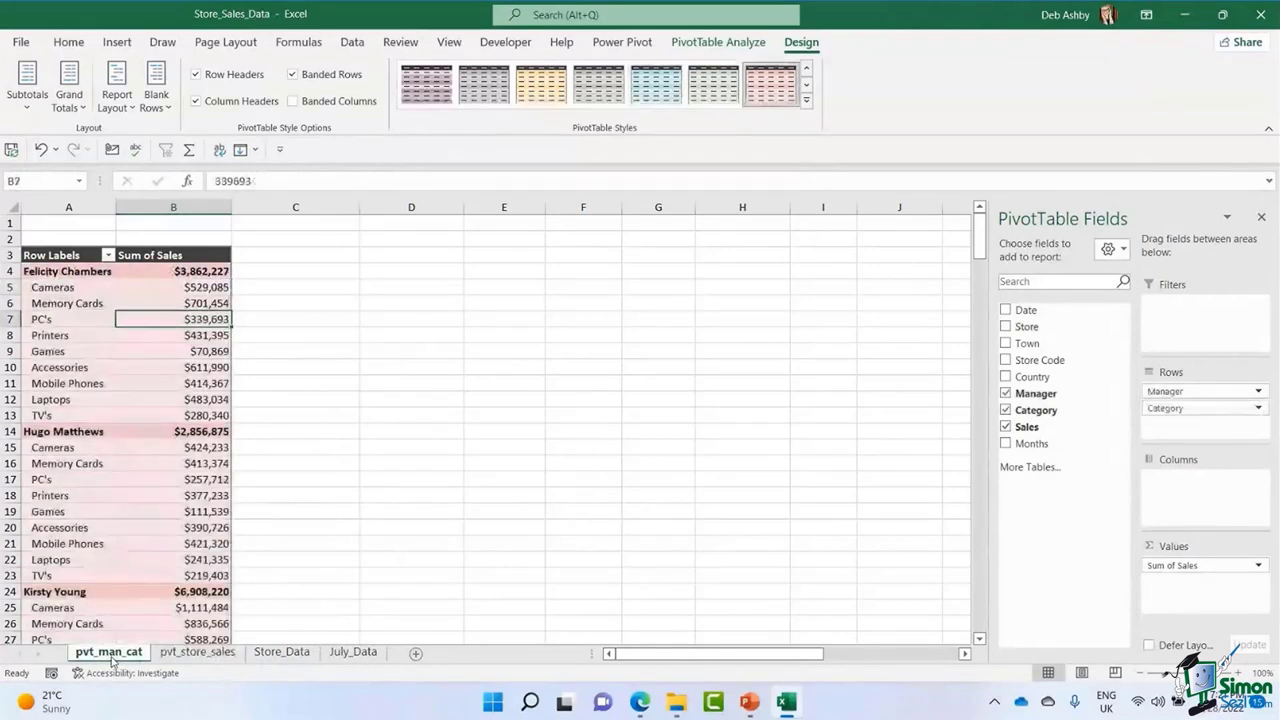
mouse_move(190, 365)
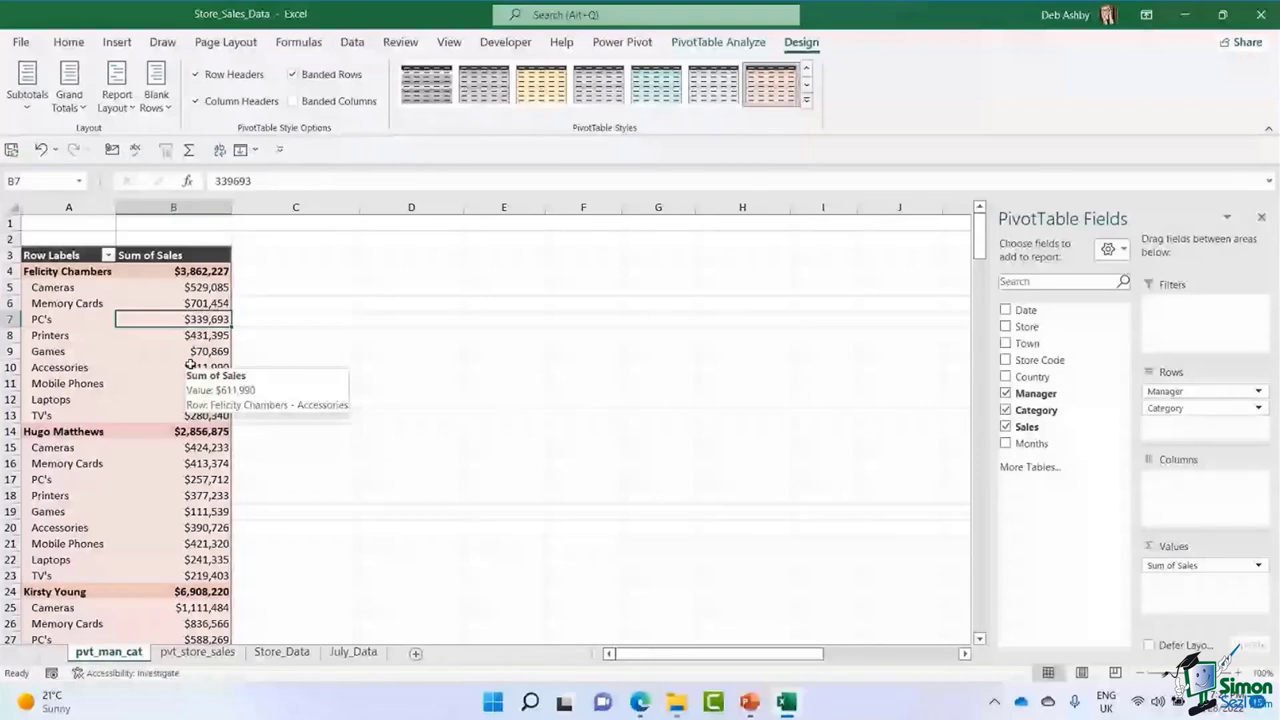
key("Down")
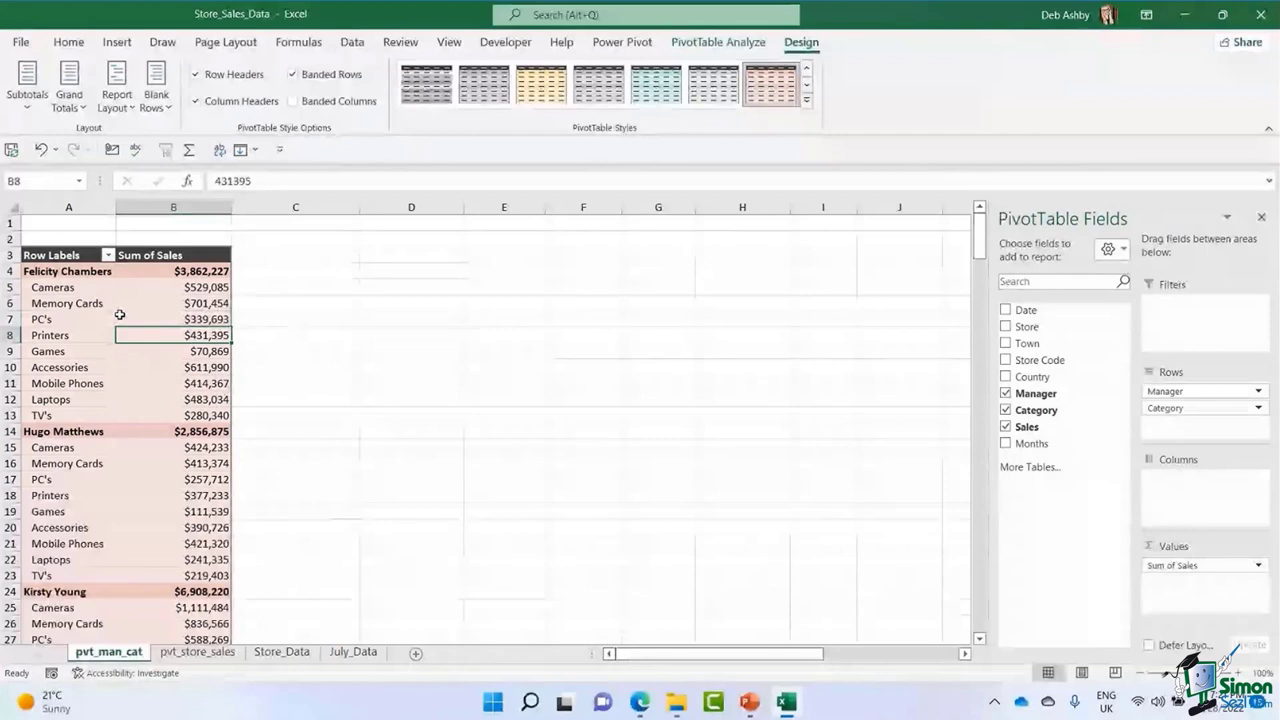
mouse_move(116, 314)
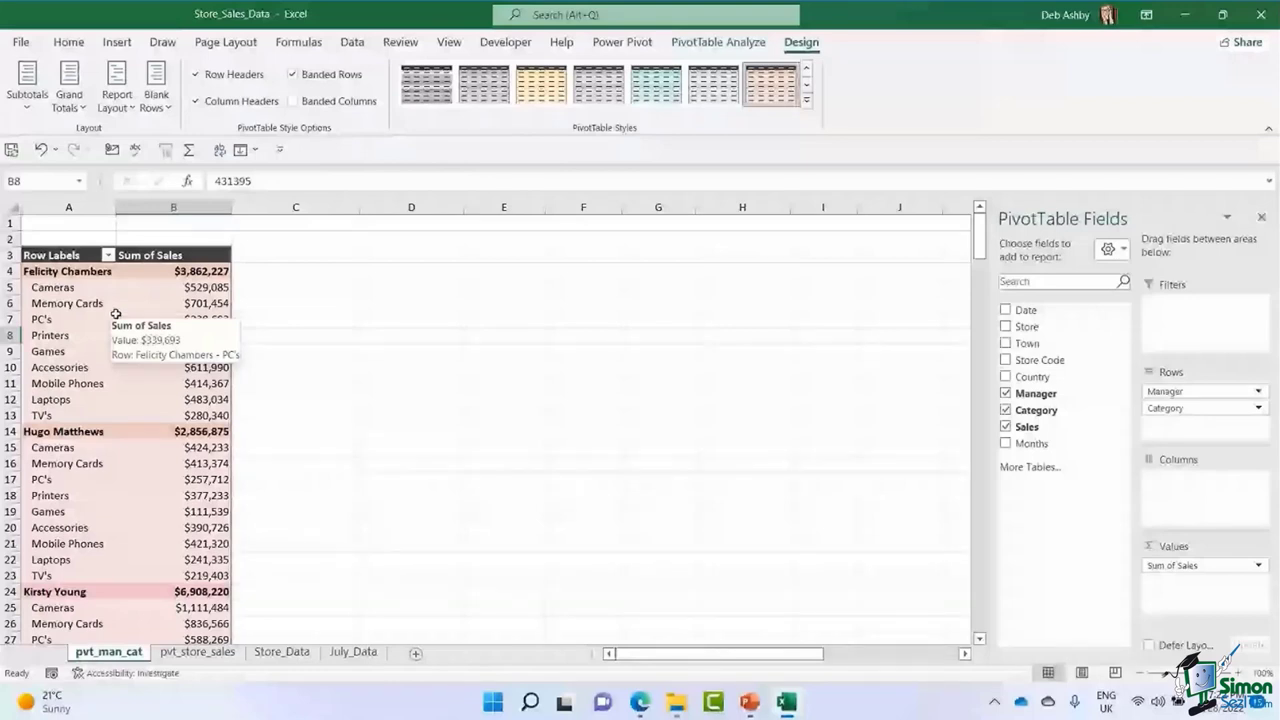
left_click(117, 316)
left_click(70, 42)
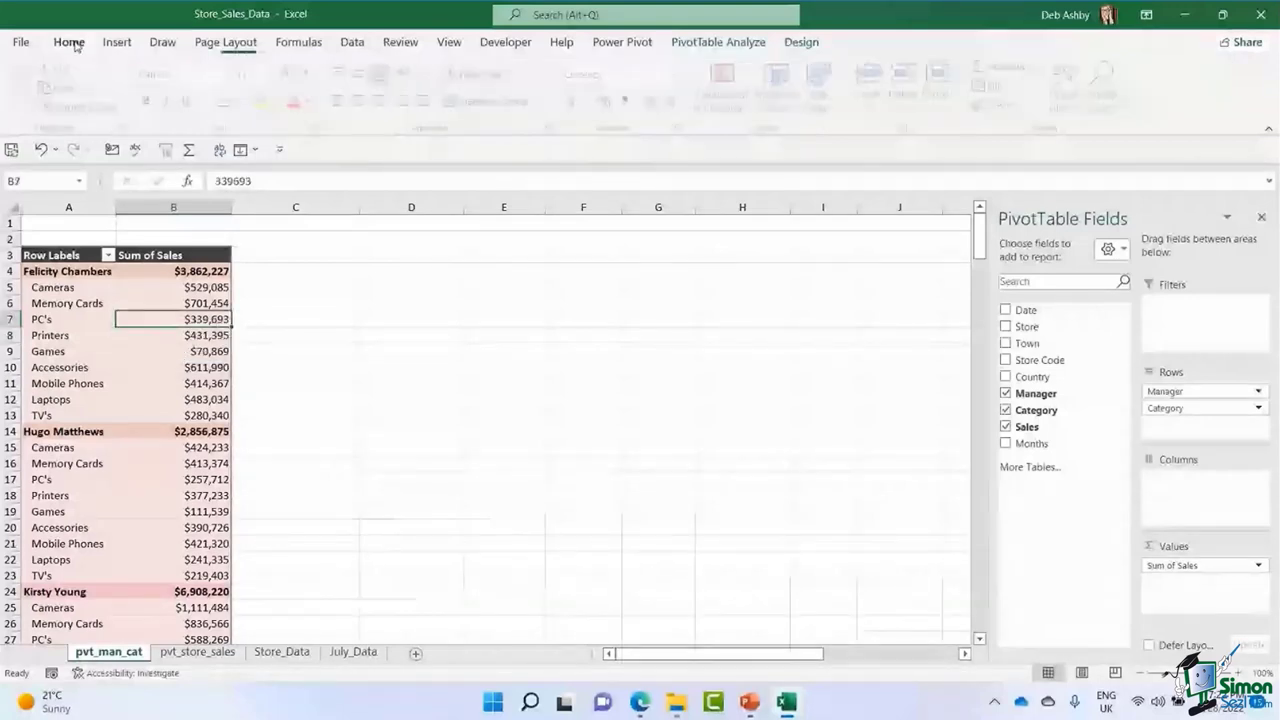
left_click(149, 347)
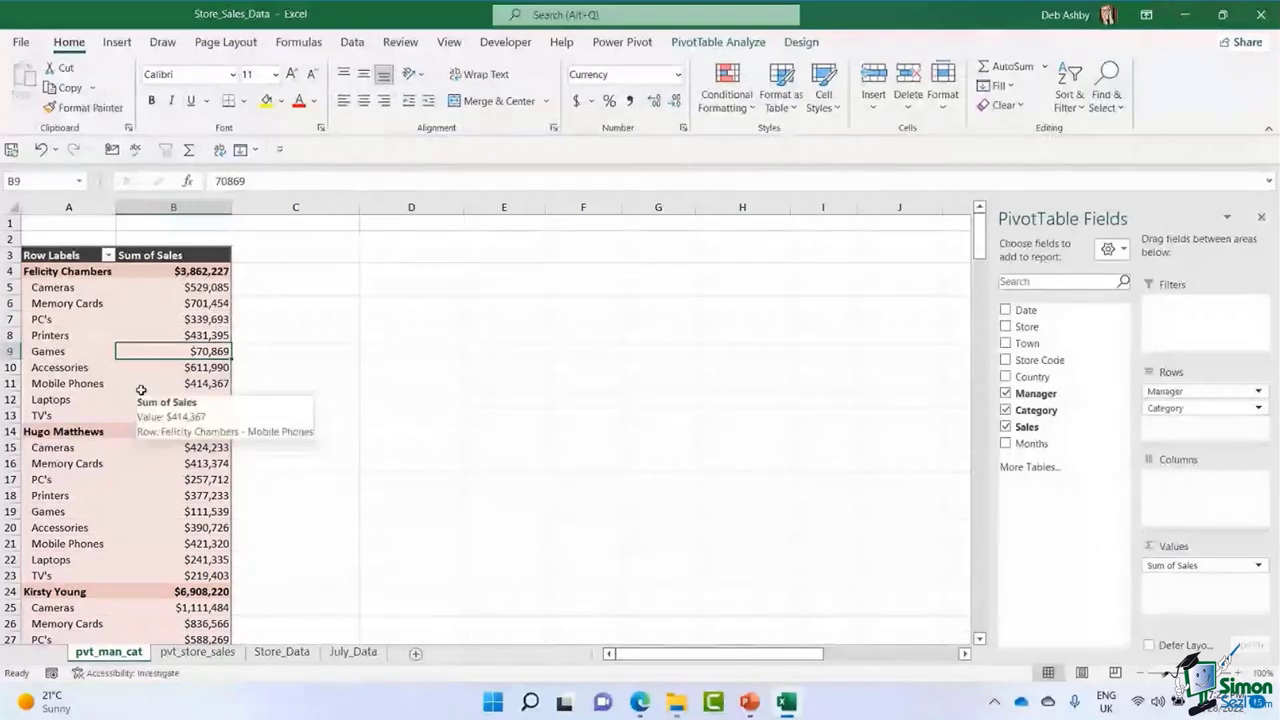
Remove the Category field from the rows of the pvt_man_cat PivotTable, leaving sales by manager.
left_click(157, 320)
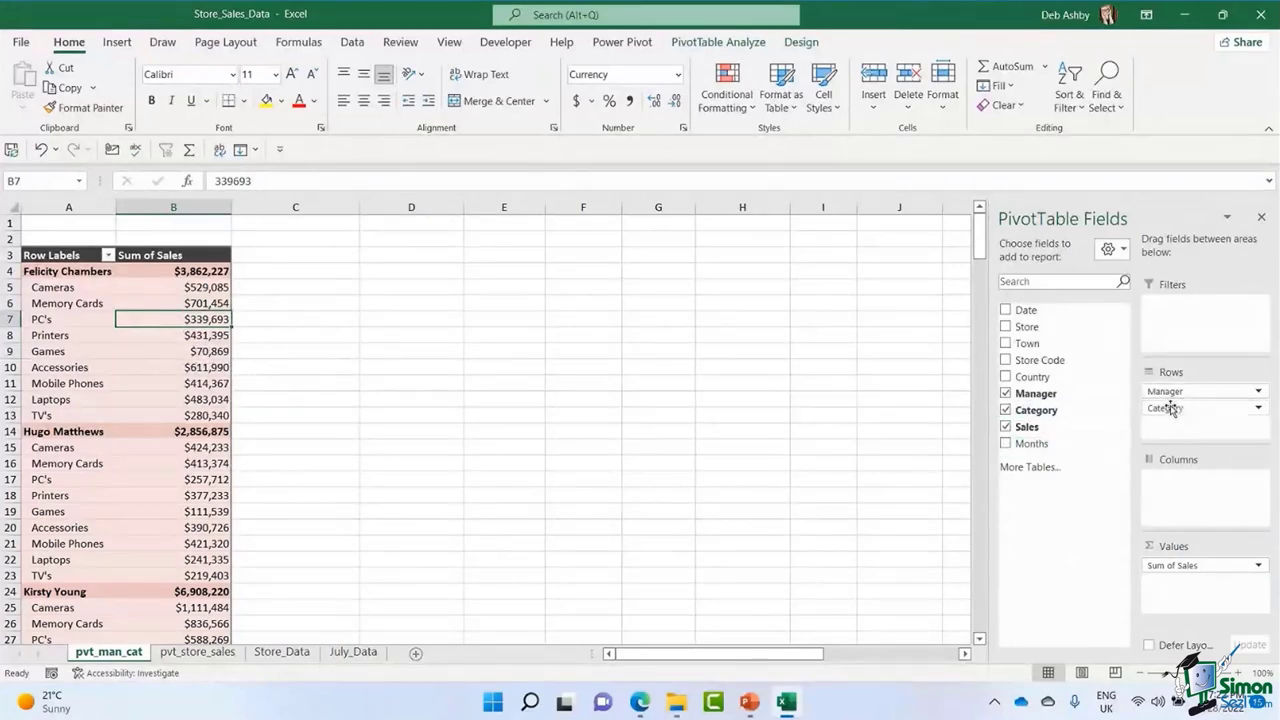
left_click_drag(1173, 414, 862, 436)
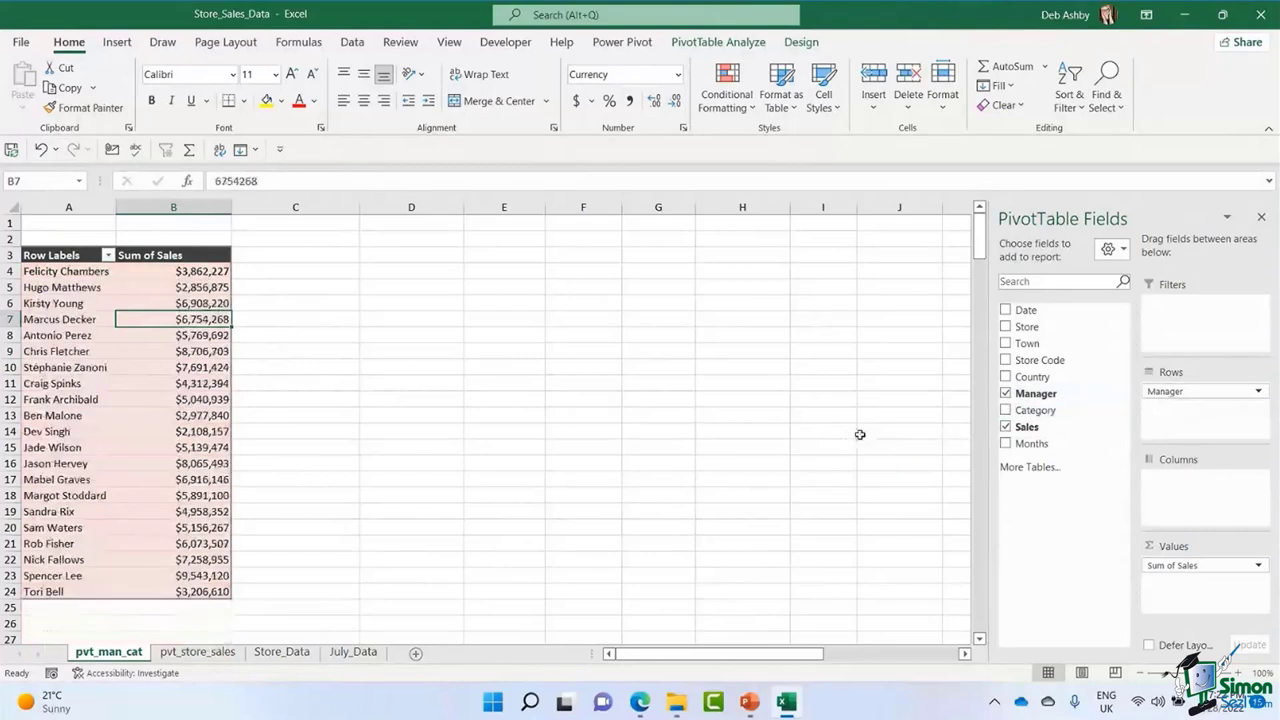
left_click(58, 304)
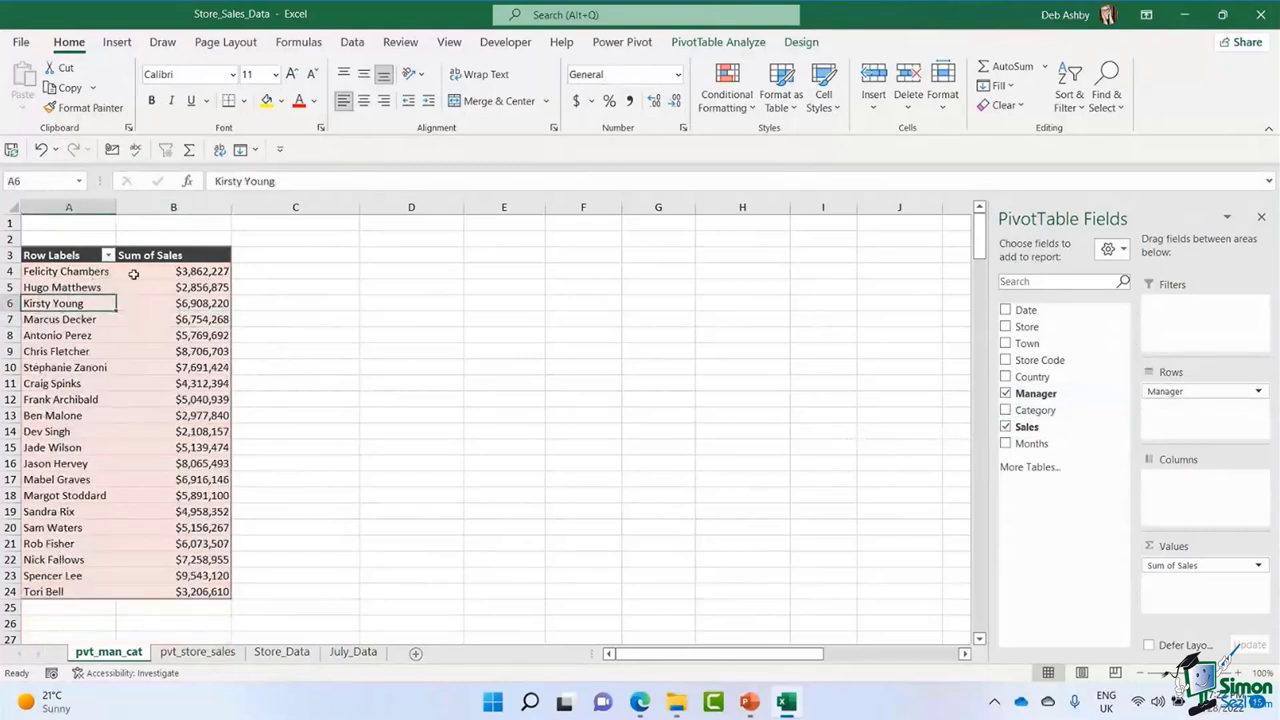
left_click(53, 353)
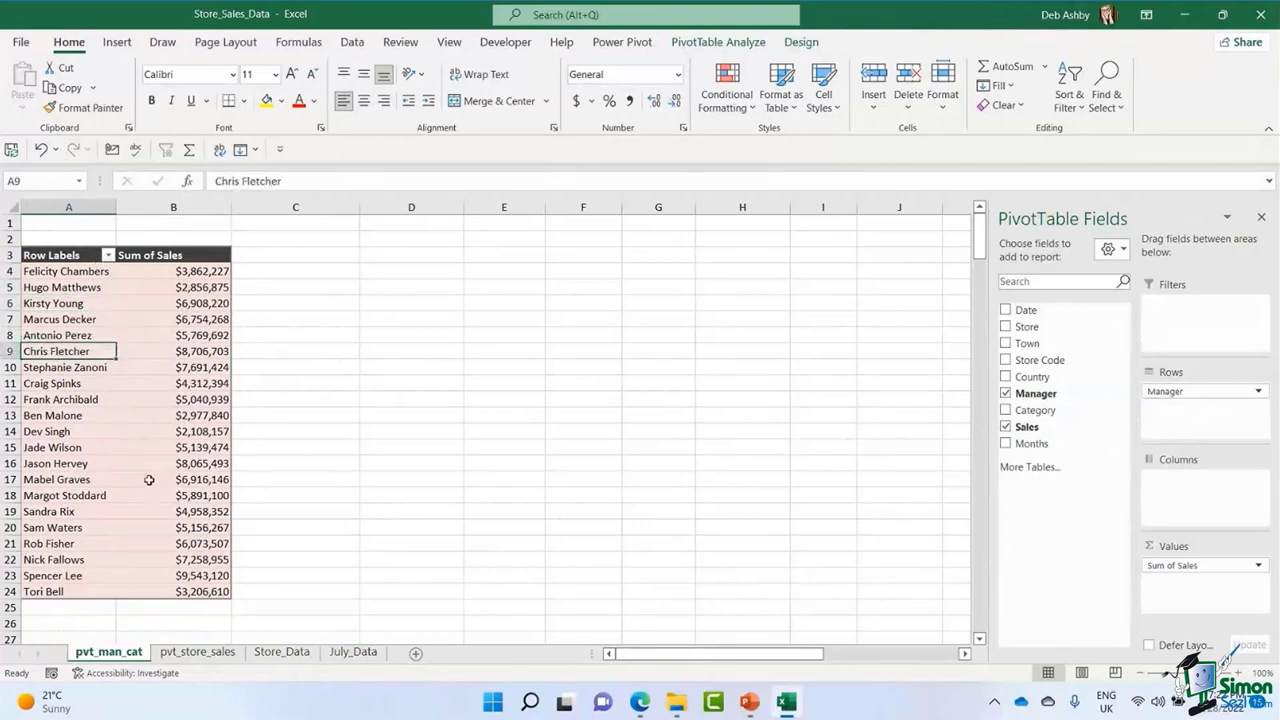
mouse_move(149, 480)
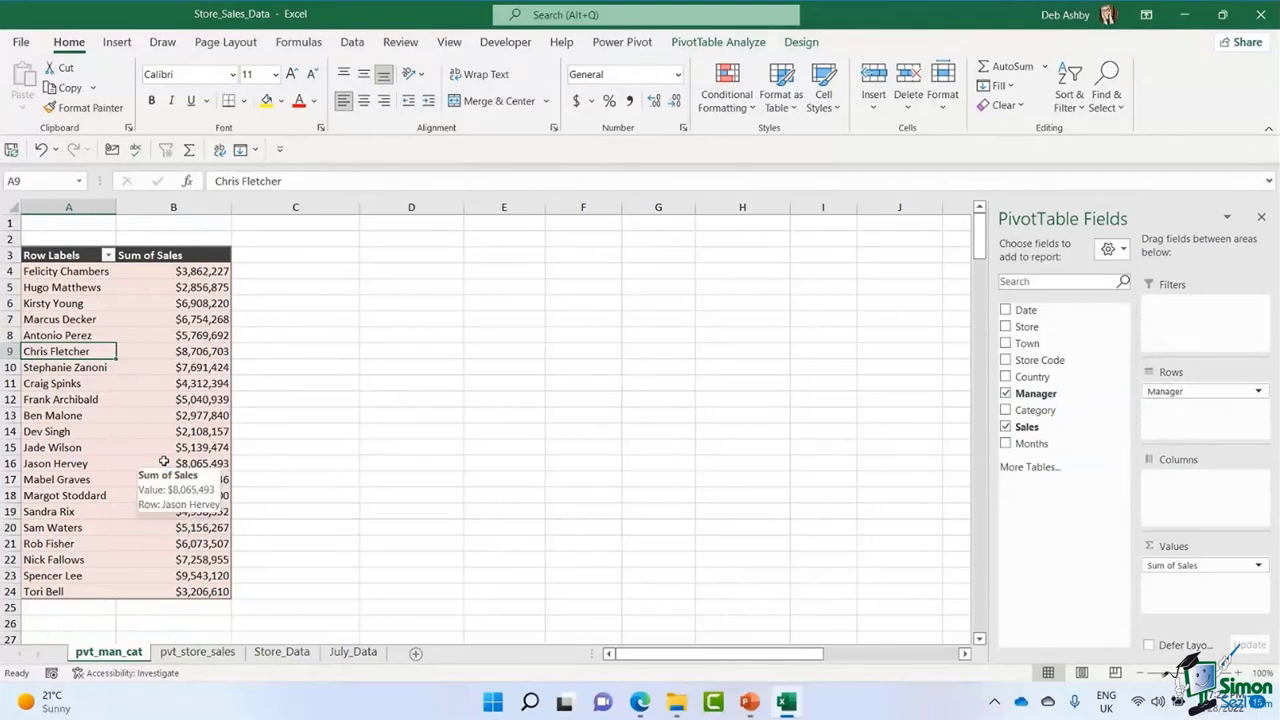
Insert a pie PivotChart based on the sales by manager PivotTable.
left_click(718, 42)
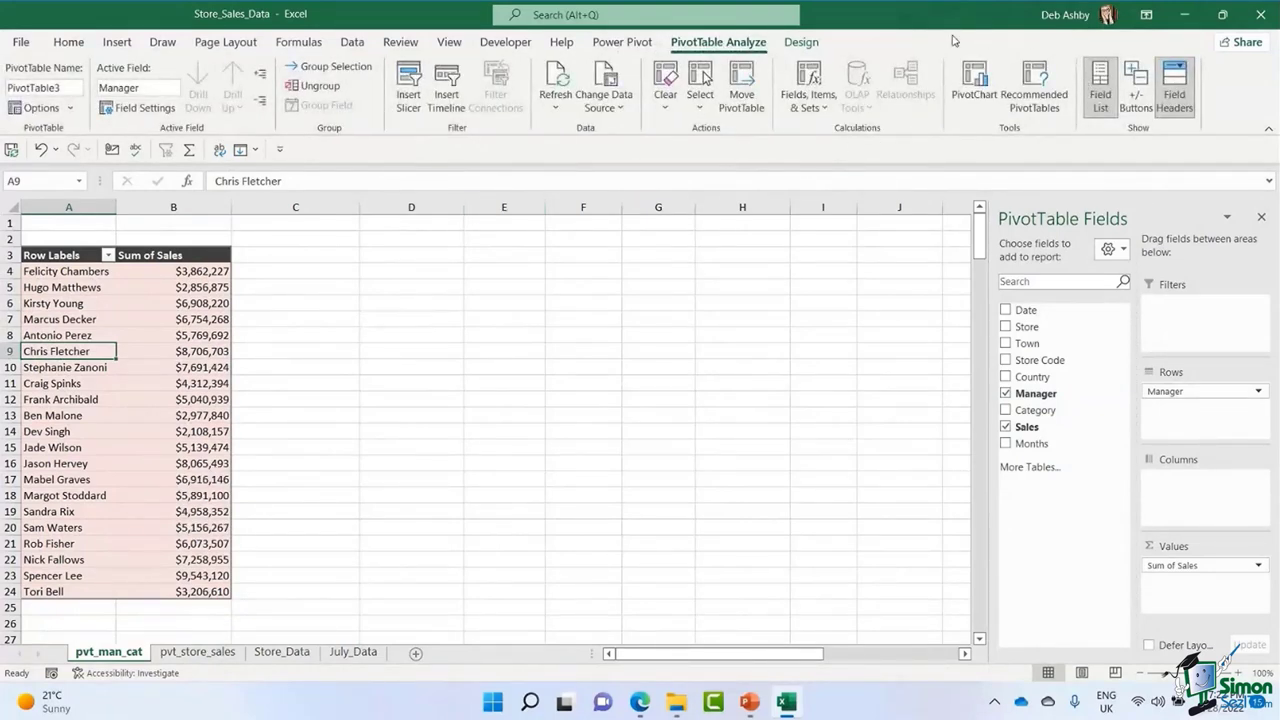
left_click(973, 97)
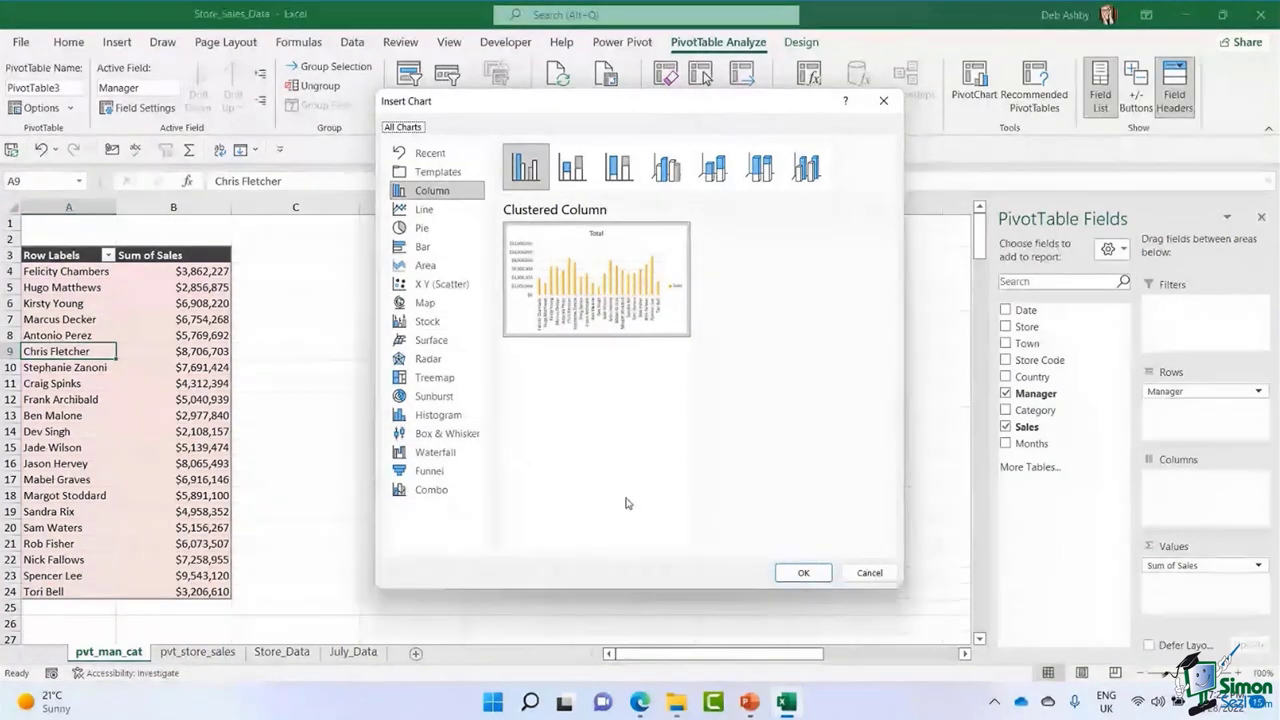
left_click(421, 229)
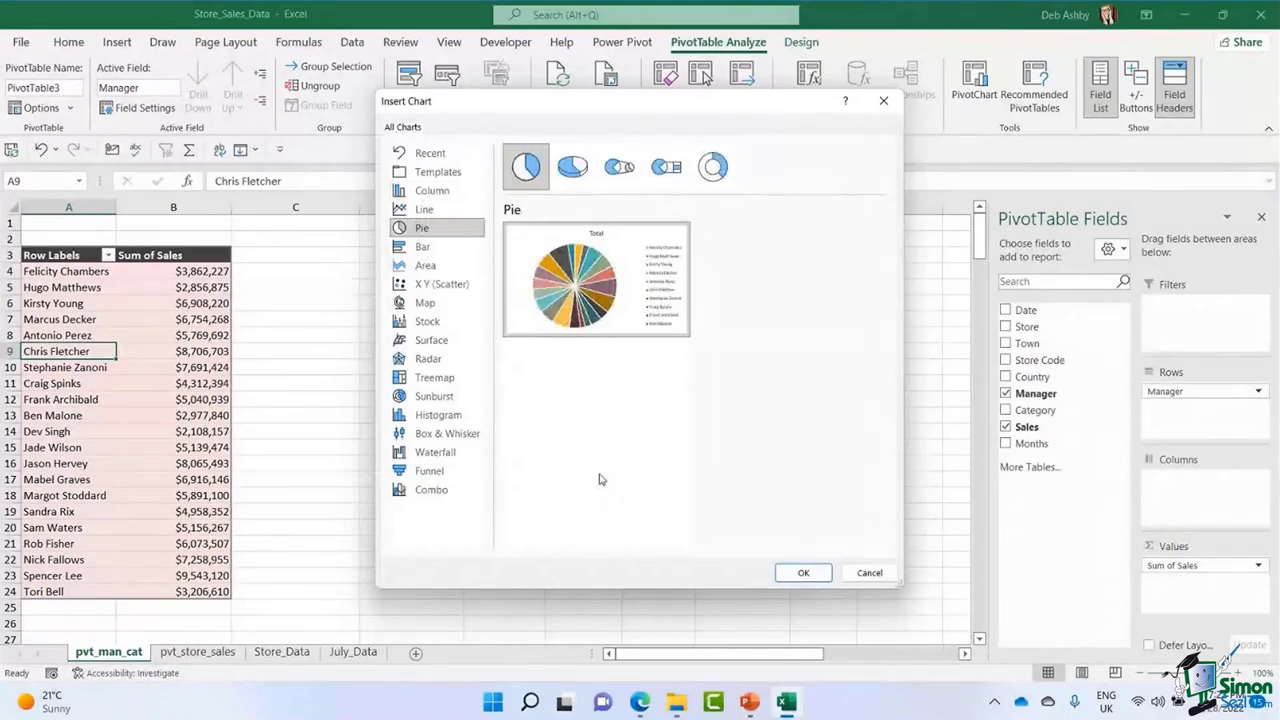
left_click(810, 575)
Position the pie chart beside the PivotTable and enlarge it to about 7.63" wide by 5.43" high.
left_click_drag(547, 324, 533, 278)
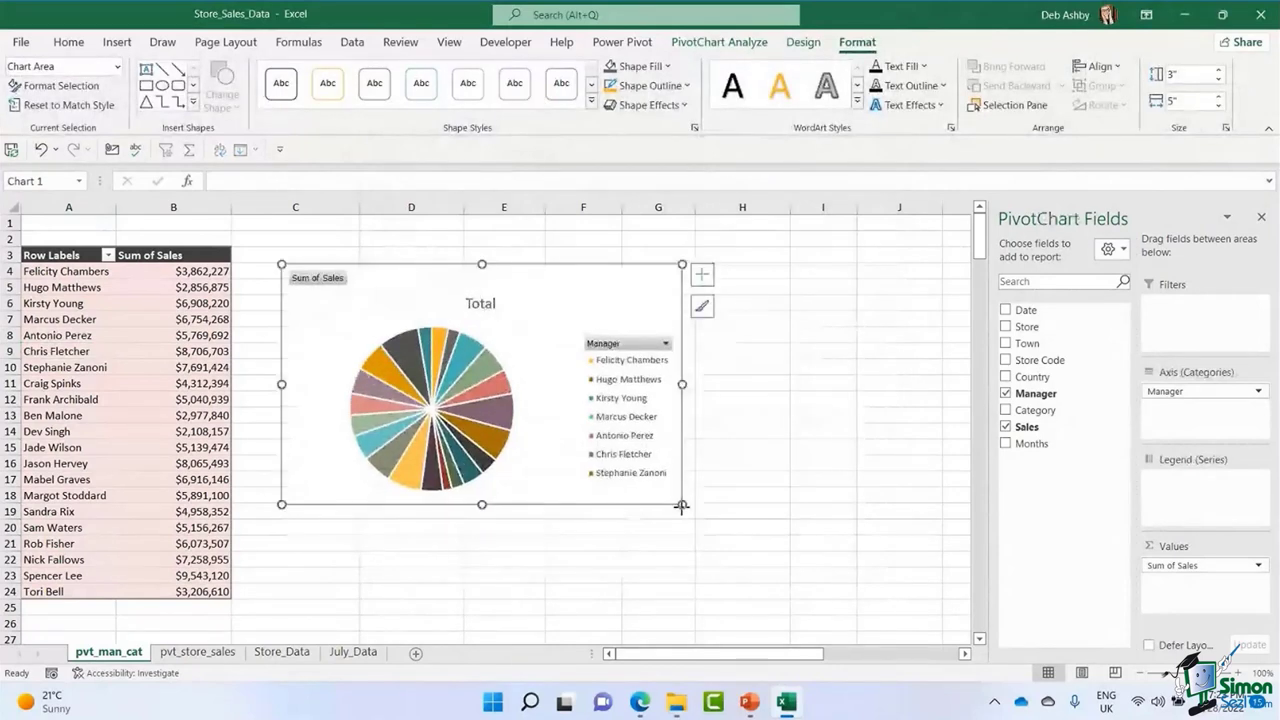
left_click_drag(681, 506, 793, 598)
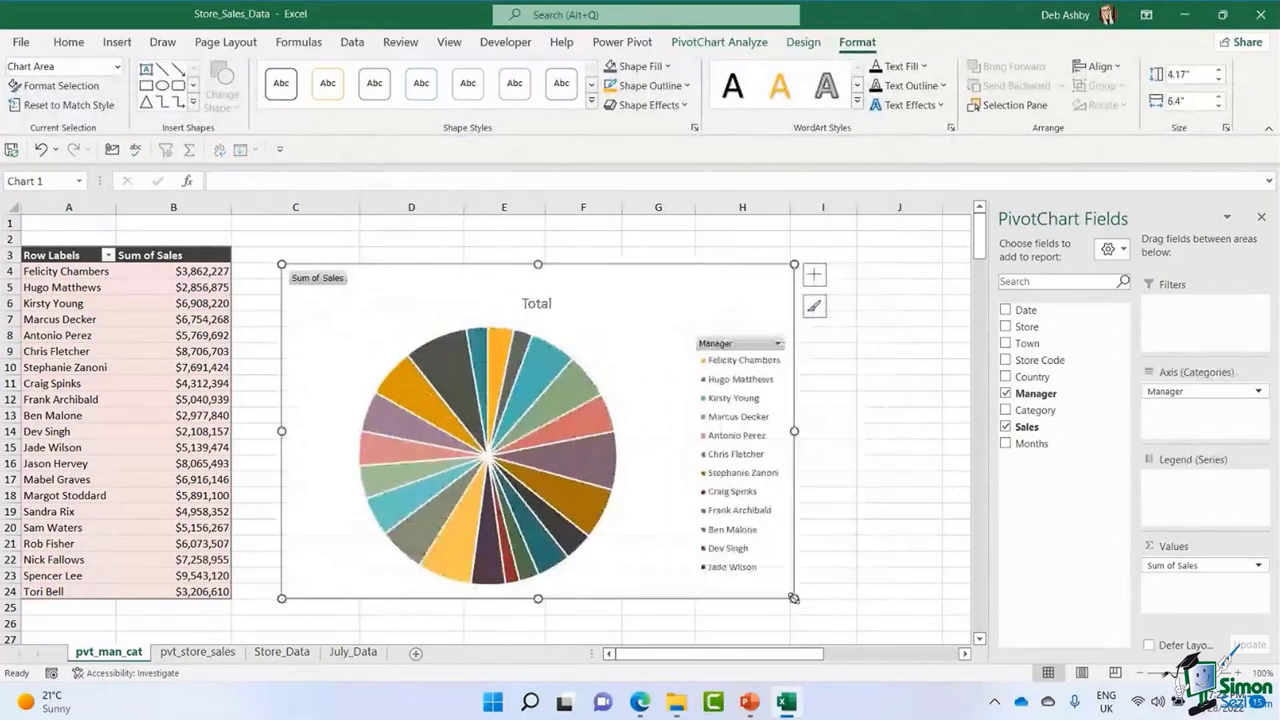
left_click_drag(609, 277, 597, 257)
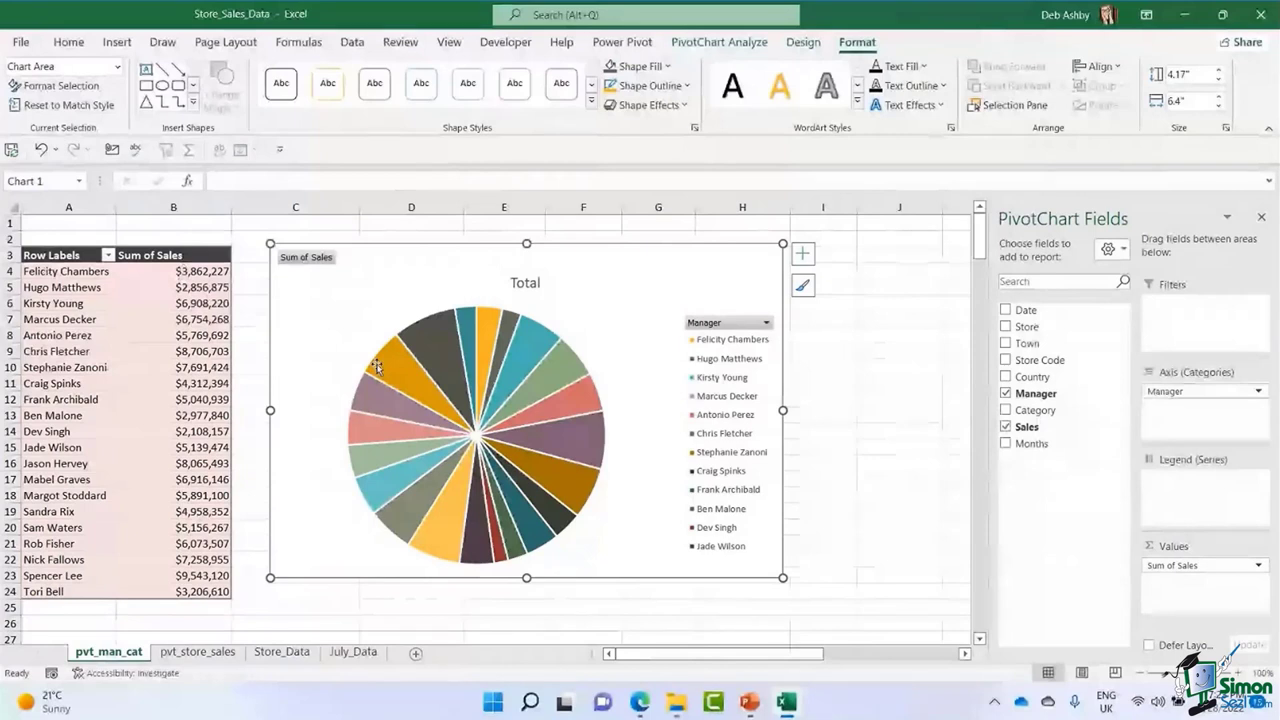
mouse_move(566, 507)
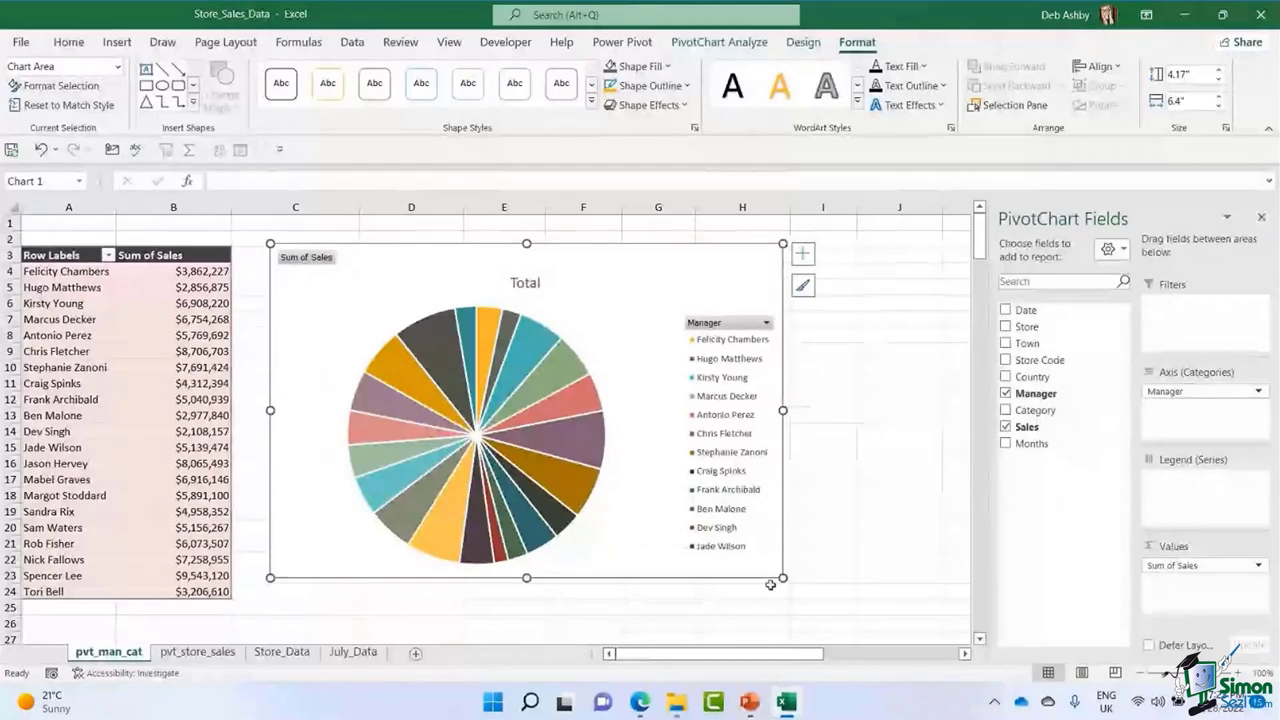
left_click_drag(770, 585, 878, 640)
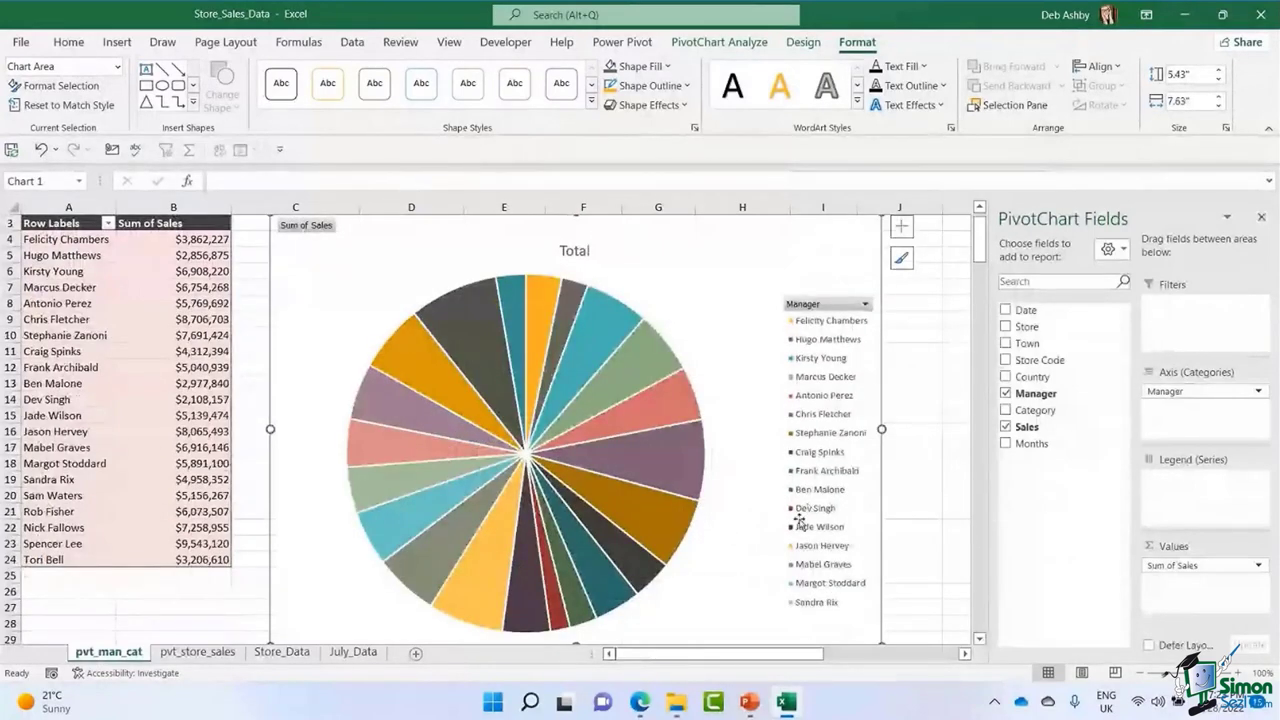
scroll(684, 404, "up", 1)
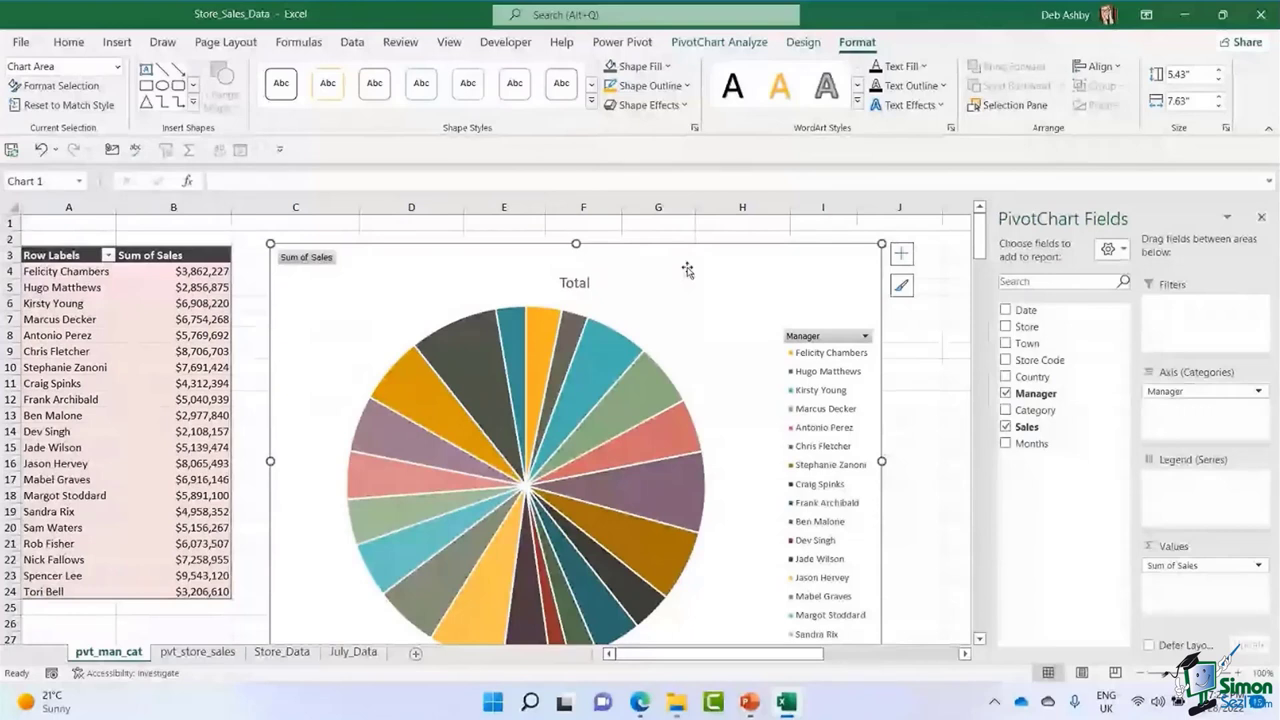
Delete the pie PivotChart from the pvt_man_cat worksheet.
key("Delete")
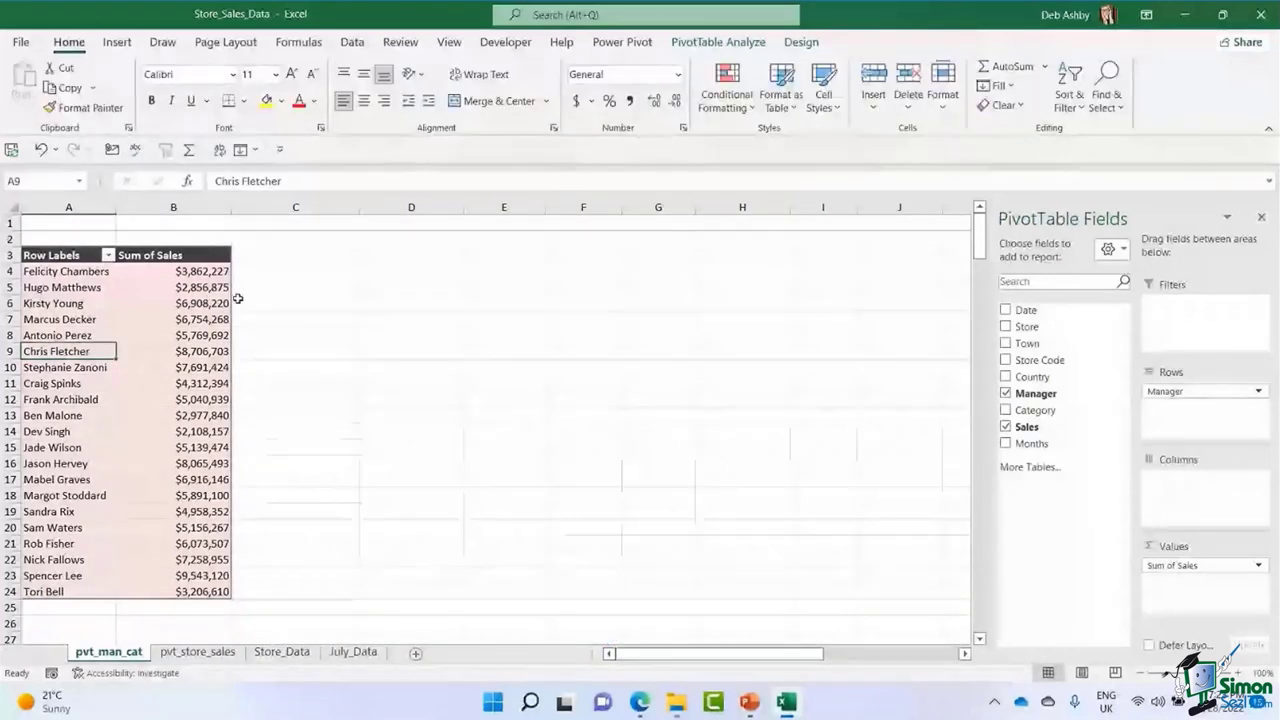
left_click(139, 301)
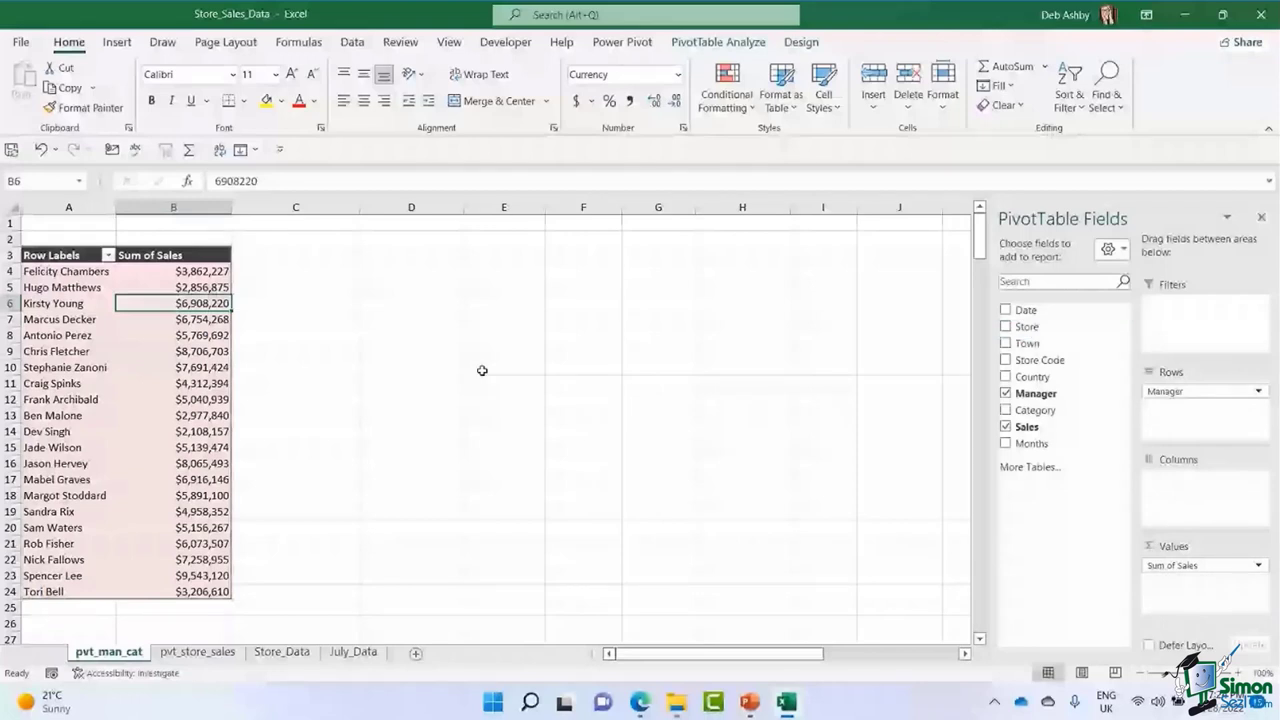
left_click(175, 335)
Insert a clustered bar PivotChart of sales by manager and enlarge it to about 7.02" by 4.09" beside the PivotTable.
left_click(183, 318)
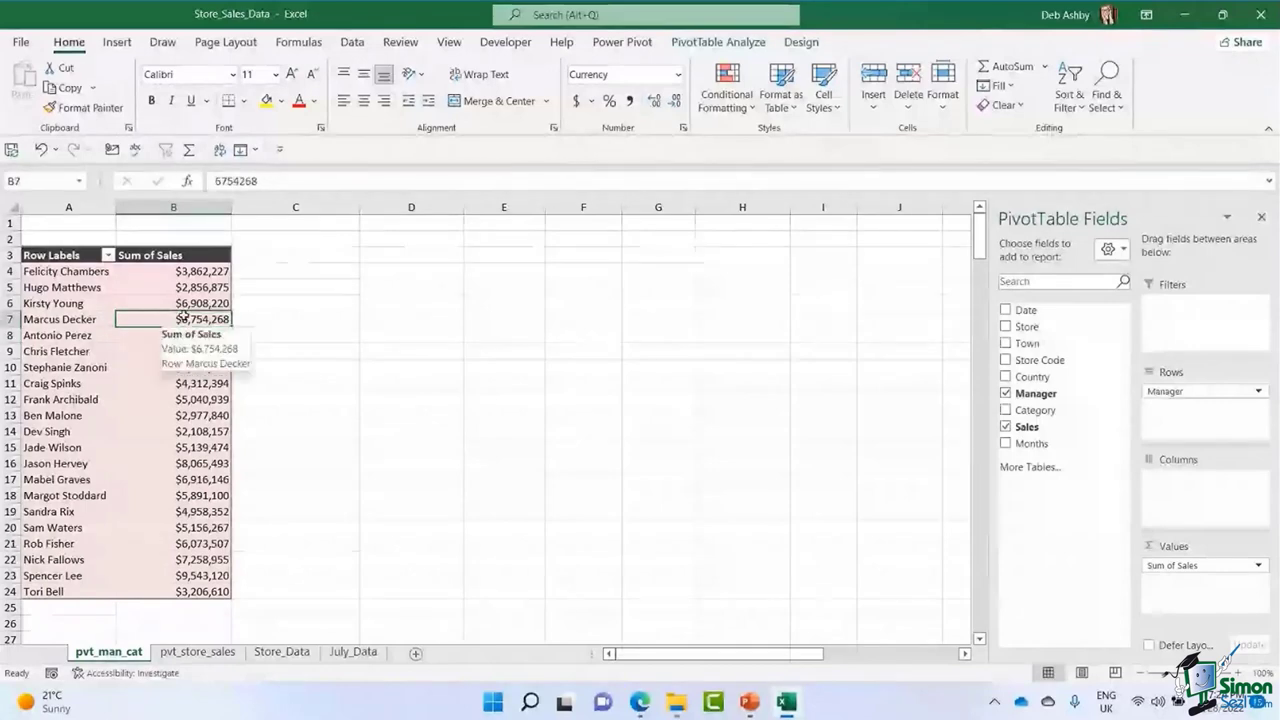
left_click(718, 42)
left_click(978, 86)
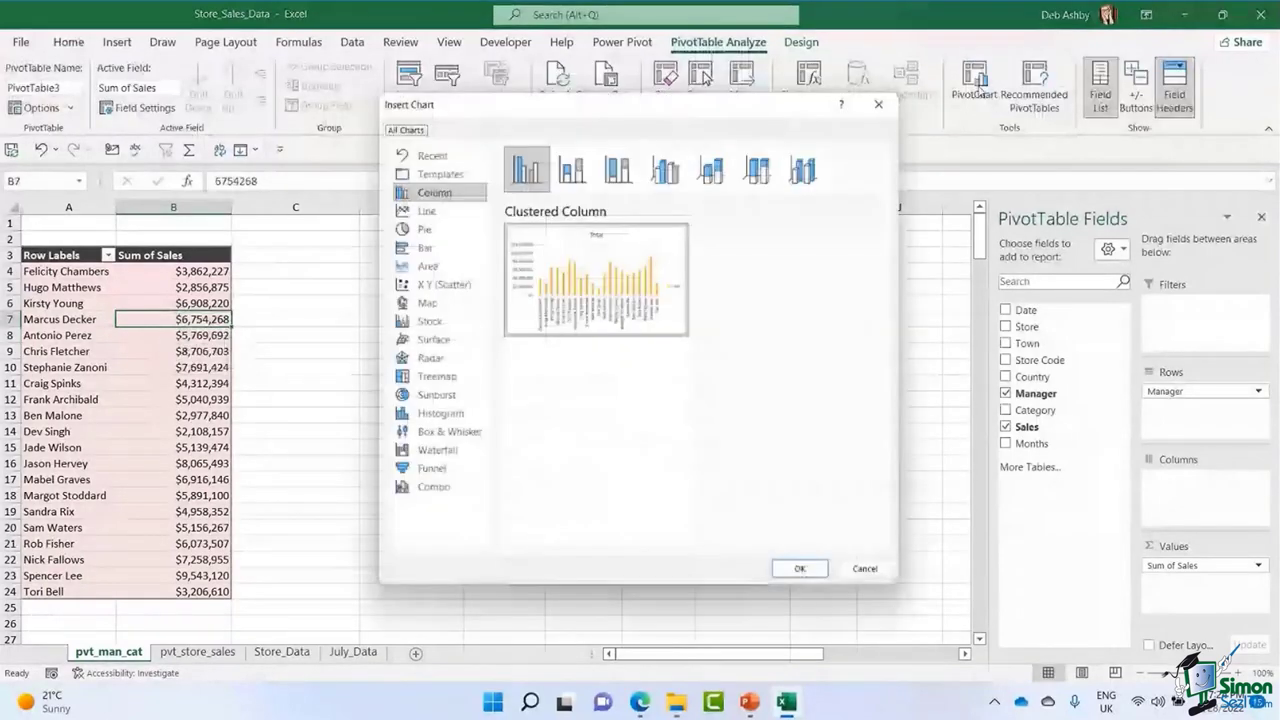
left_click(424, 247)
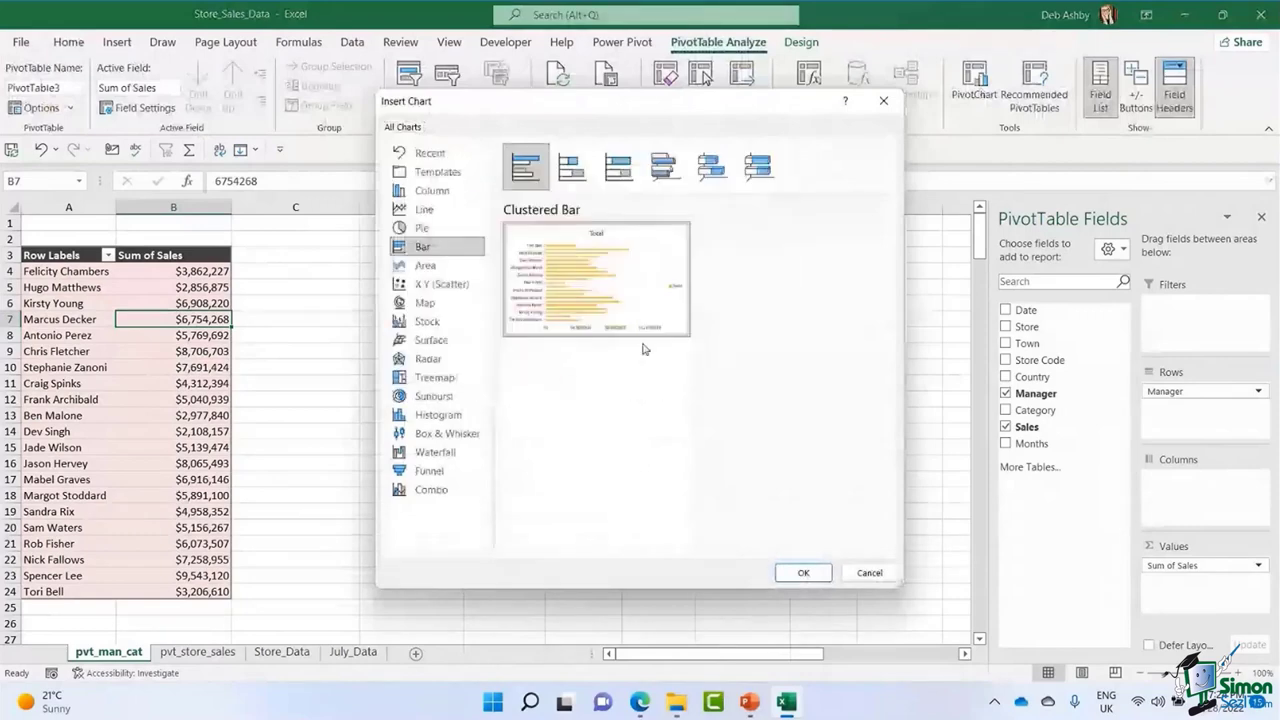
mouse_move(608, 296)
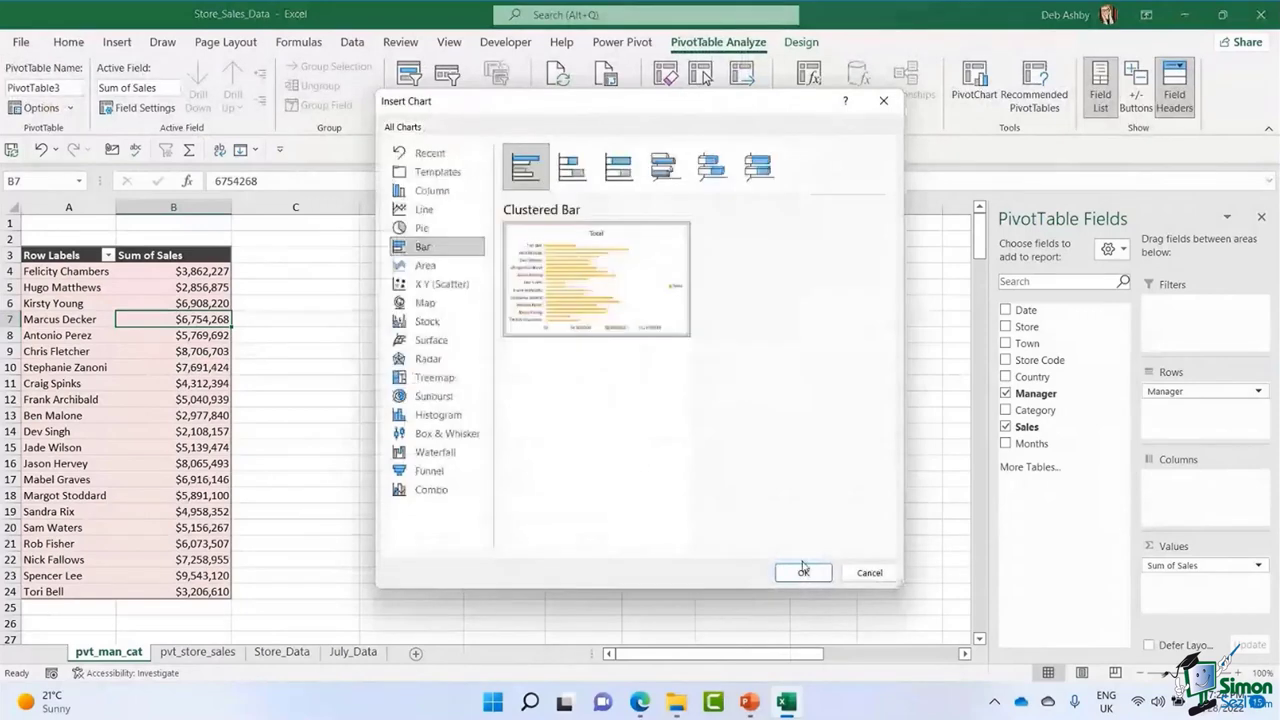
left_click(803, 571)
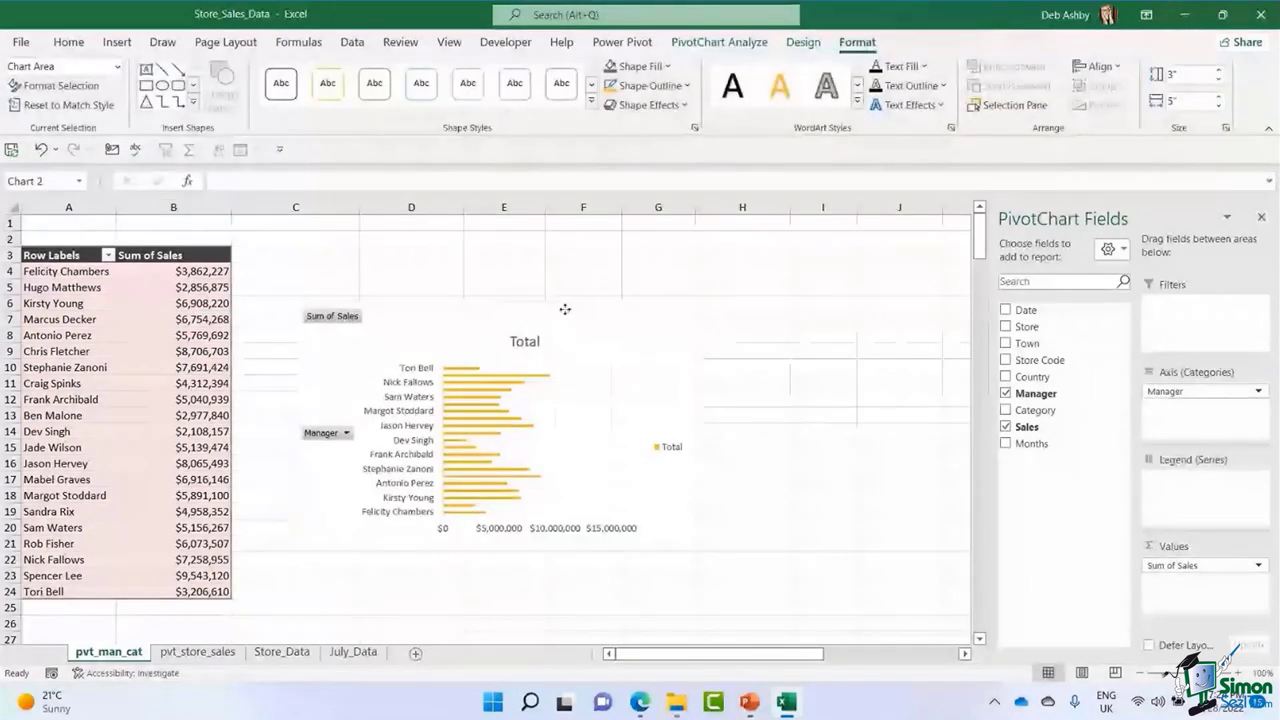
left_click_drag(690, 497, 846, 581)
left_click_drag(686, 280, 702, 264)
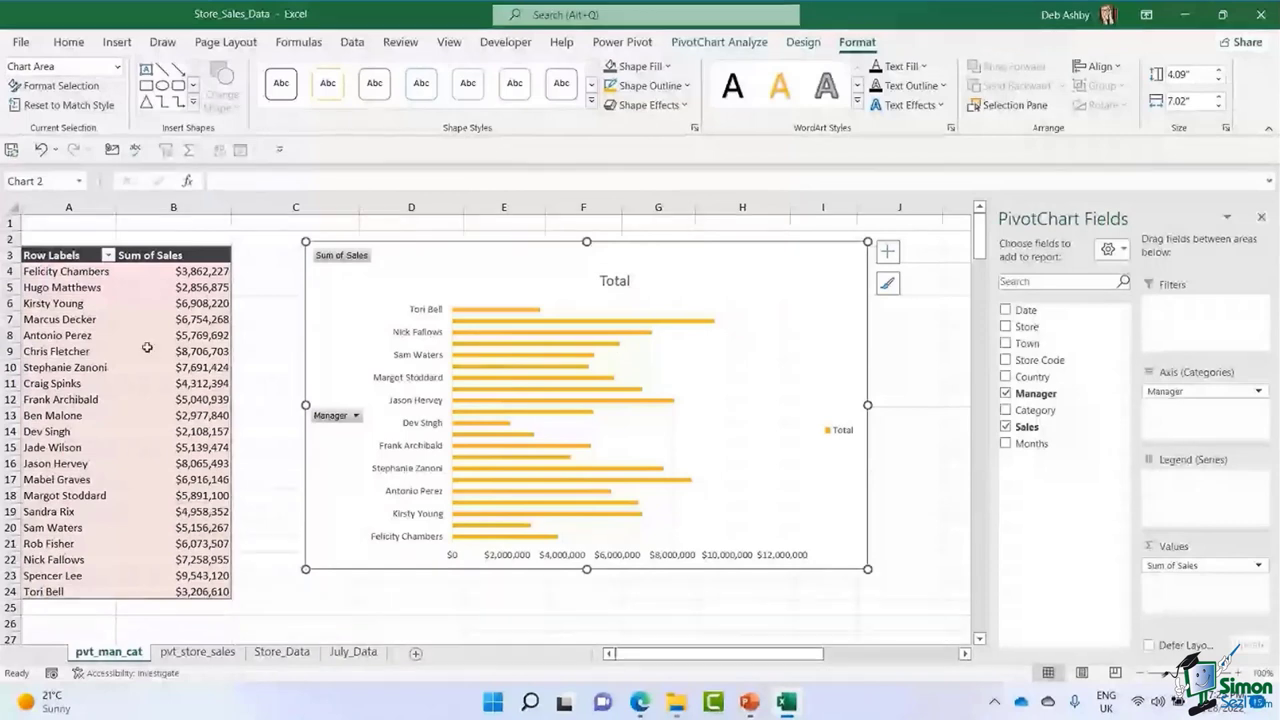
Filter the managers in the PivotTable to the top 5 items by Sum of Sales.
left_click(90, 273)
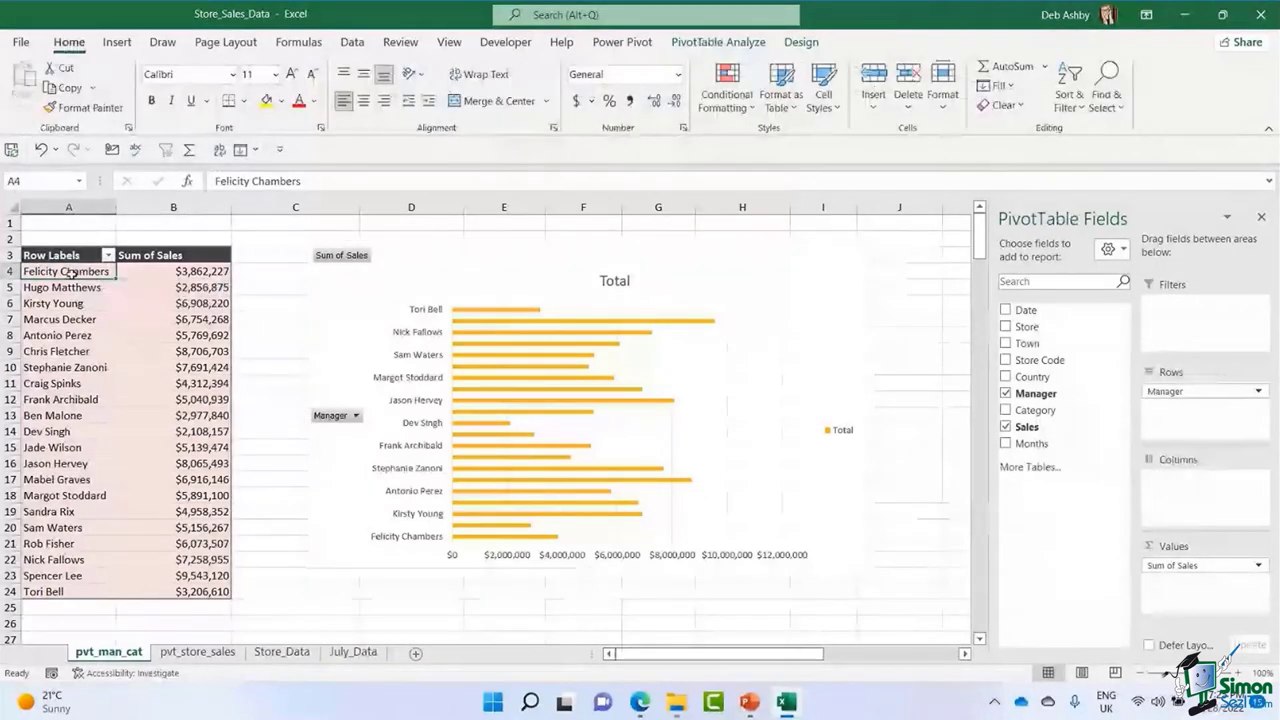
left_click(109, 256)
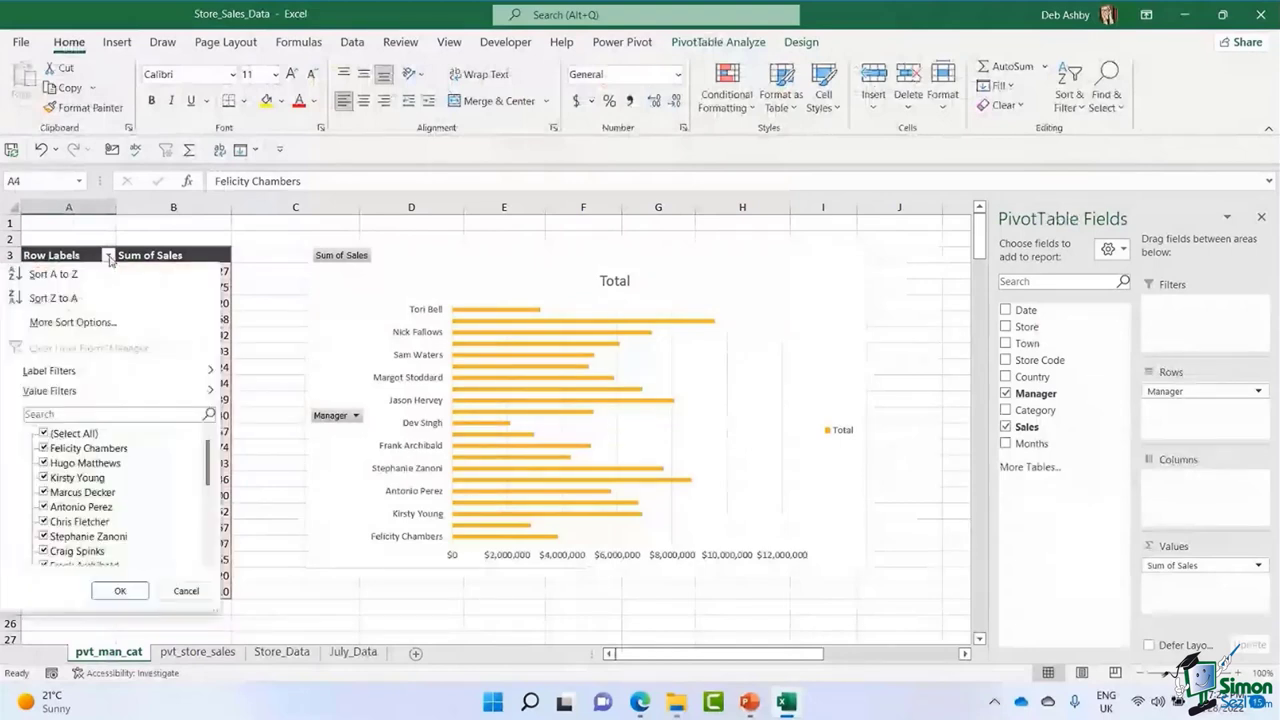
mouse_move(56, 393)
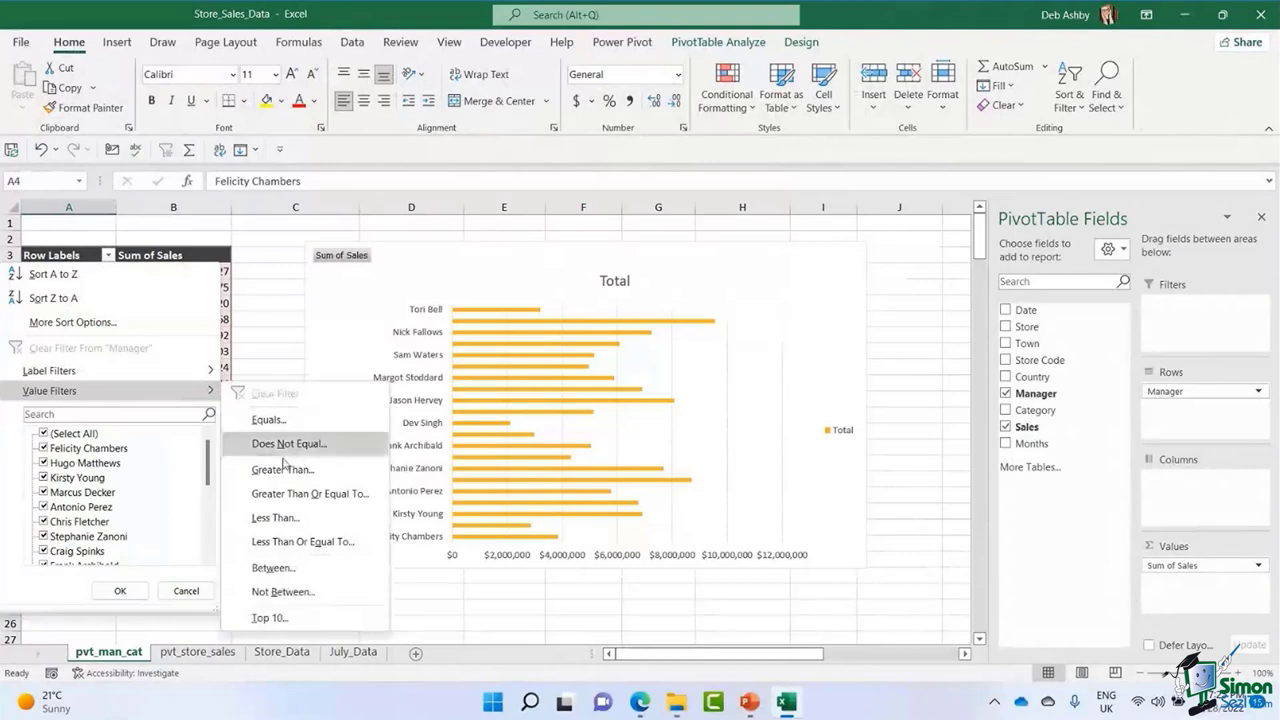
left_click(284, 619)
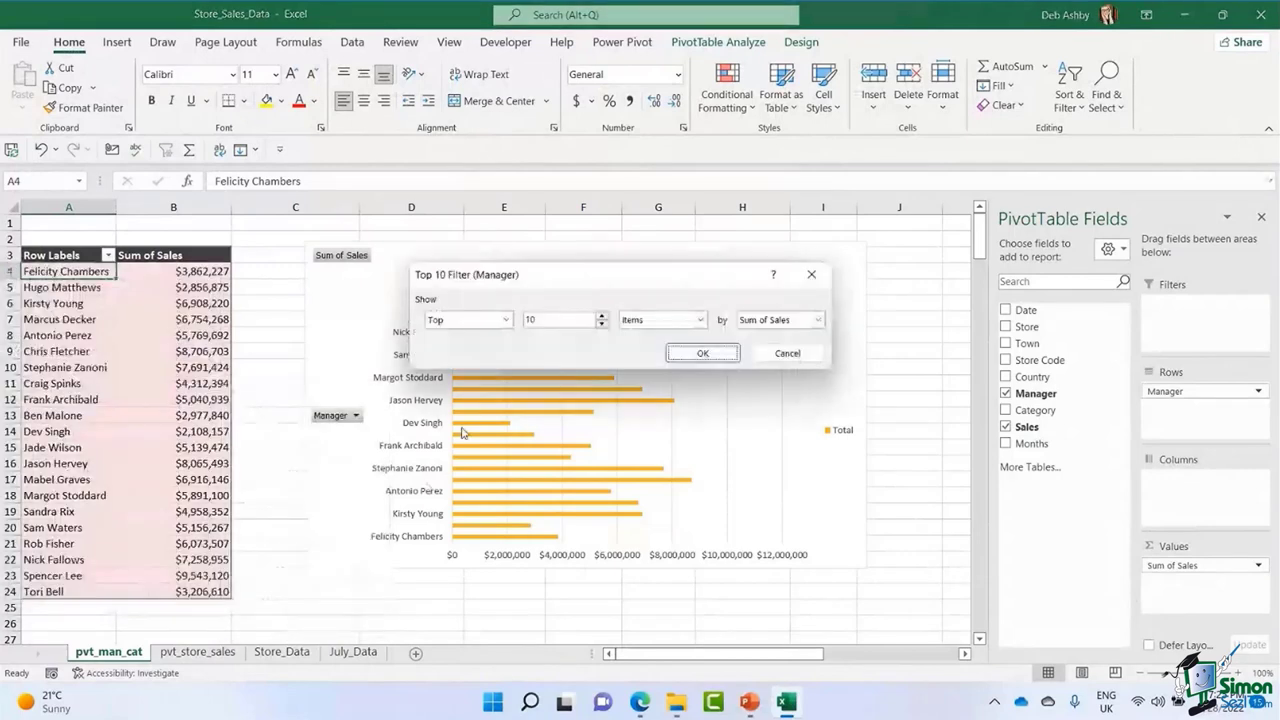
left_click(601, 325)
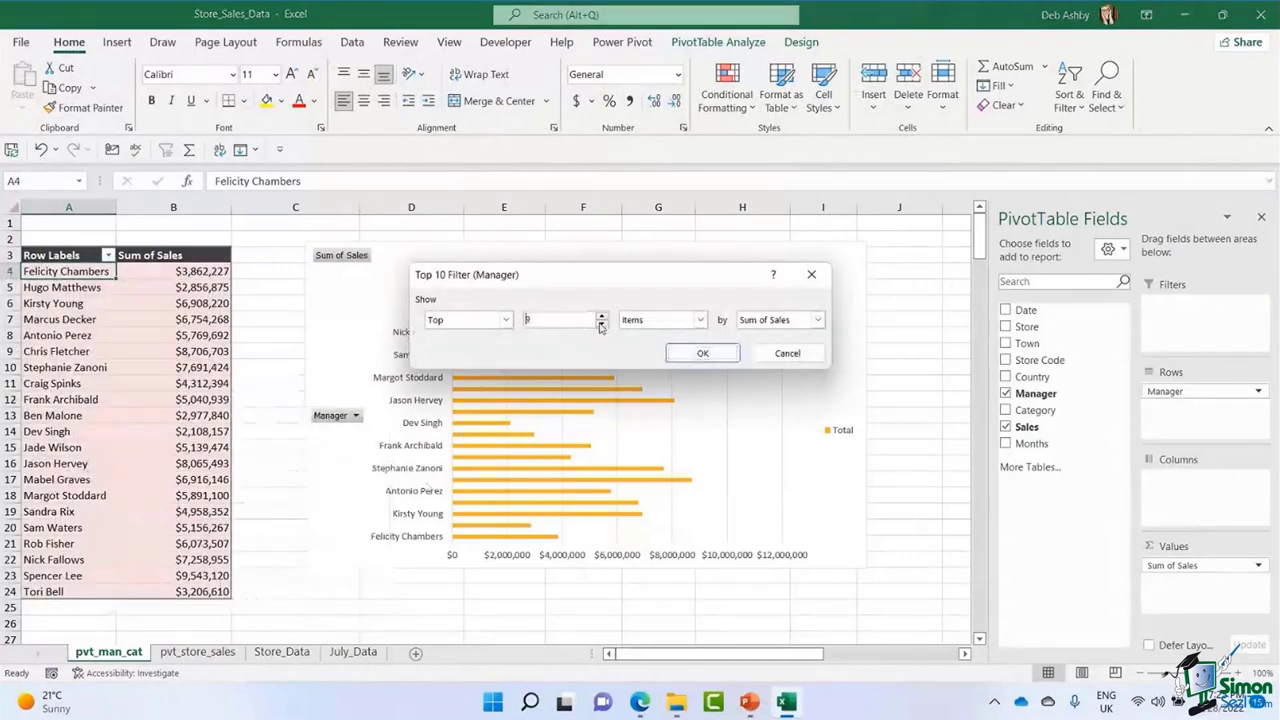
left_click(601, 325)
left_click(601, 325)
left_click(601, 325)
left_click(601, 325)
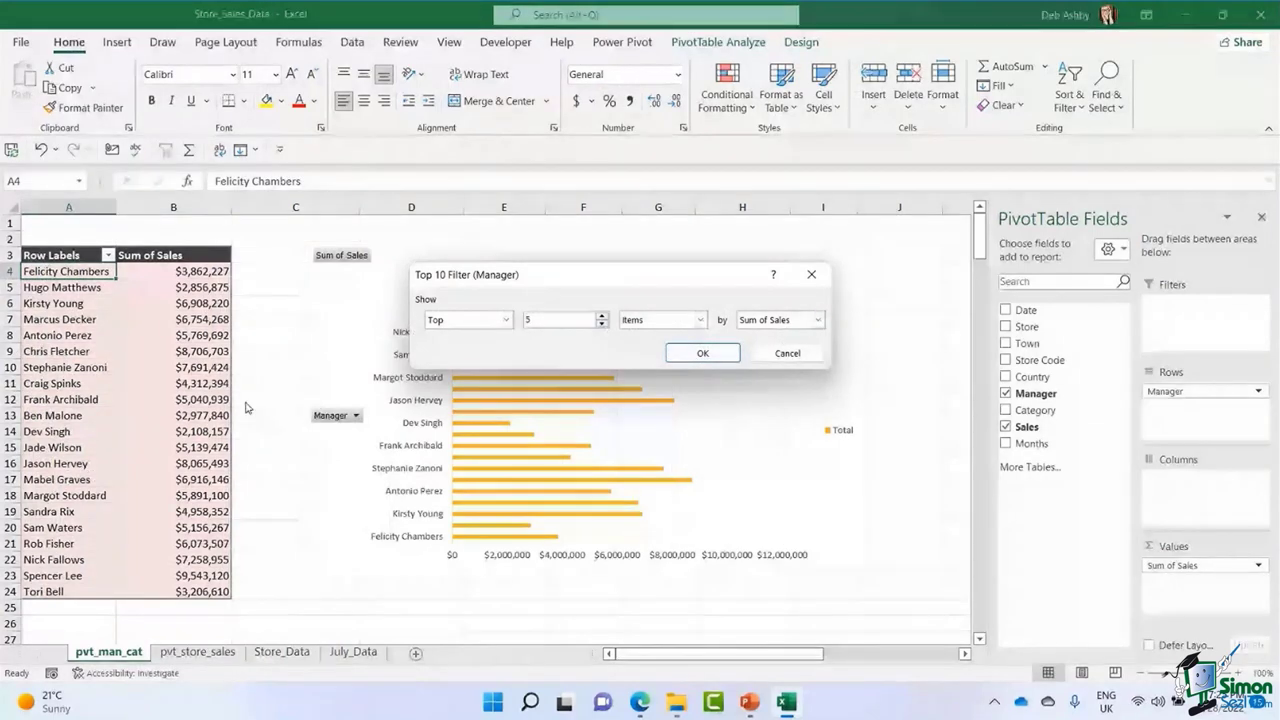
left_click(703, 352)
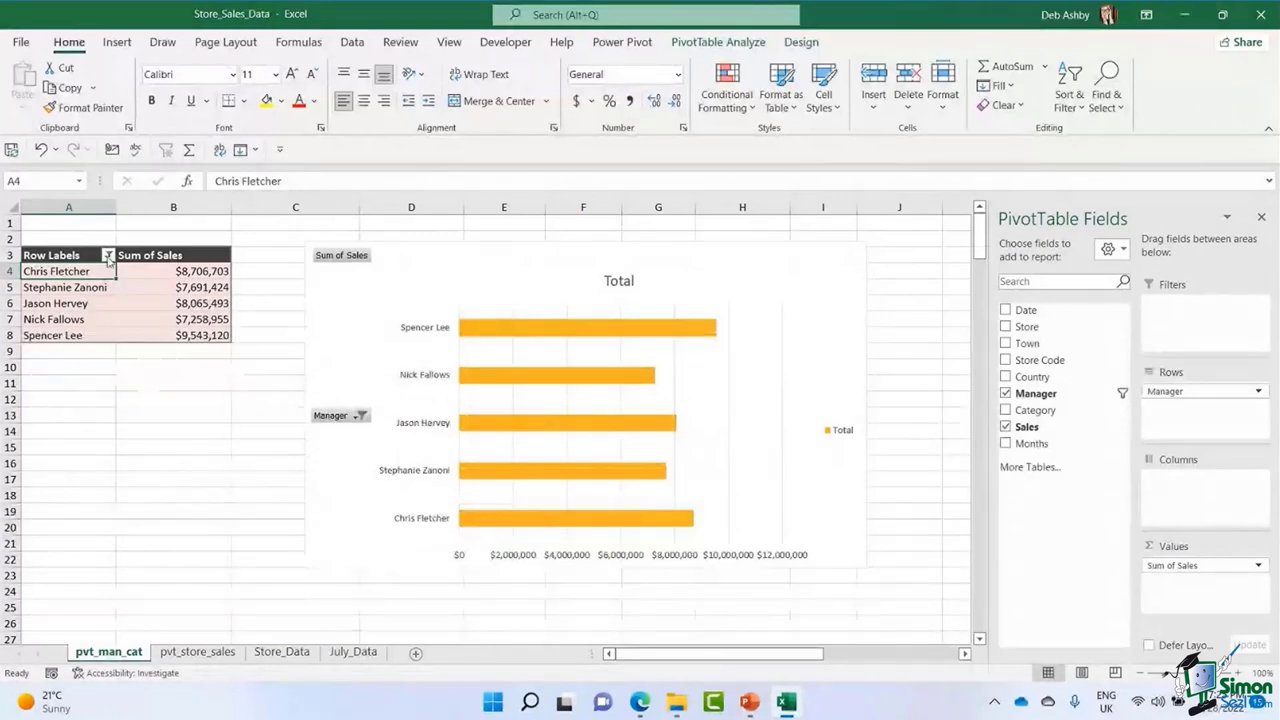
Sort the managers in the PivotTable by Sum of Sales from largest to smallest.
left_click(108, 256)
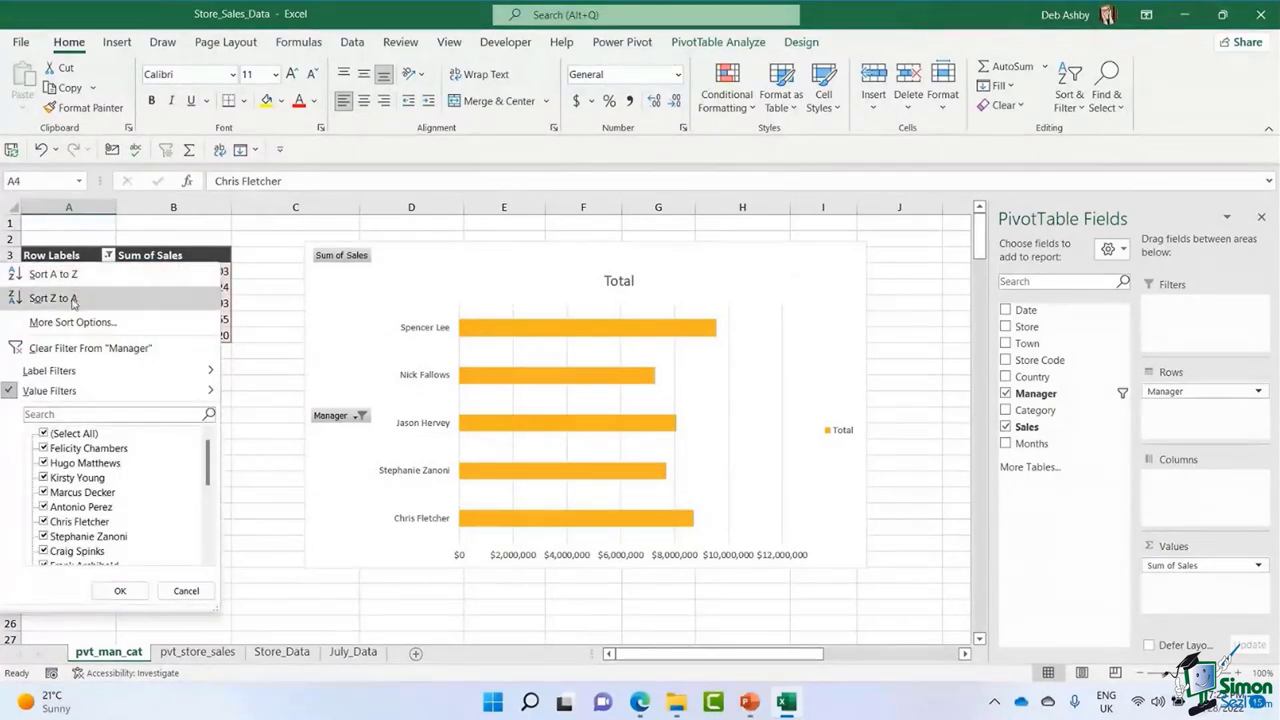
left_click(186, 275)
left_click(186, 275)
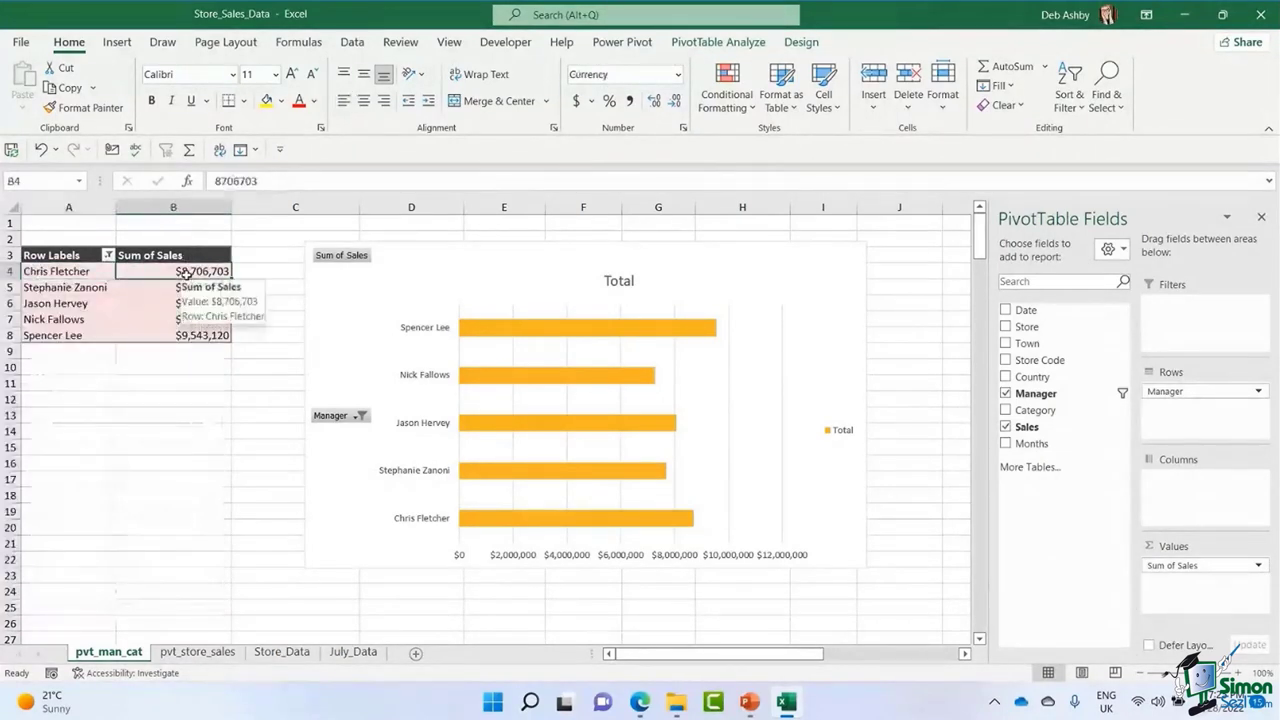
right_click(186, 275)
mouse_move(279, 395)
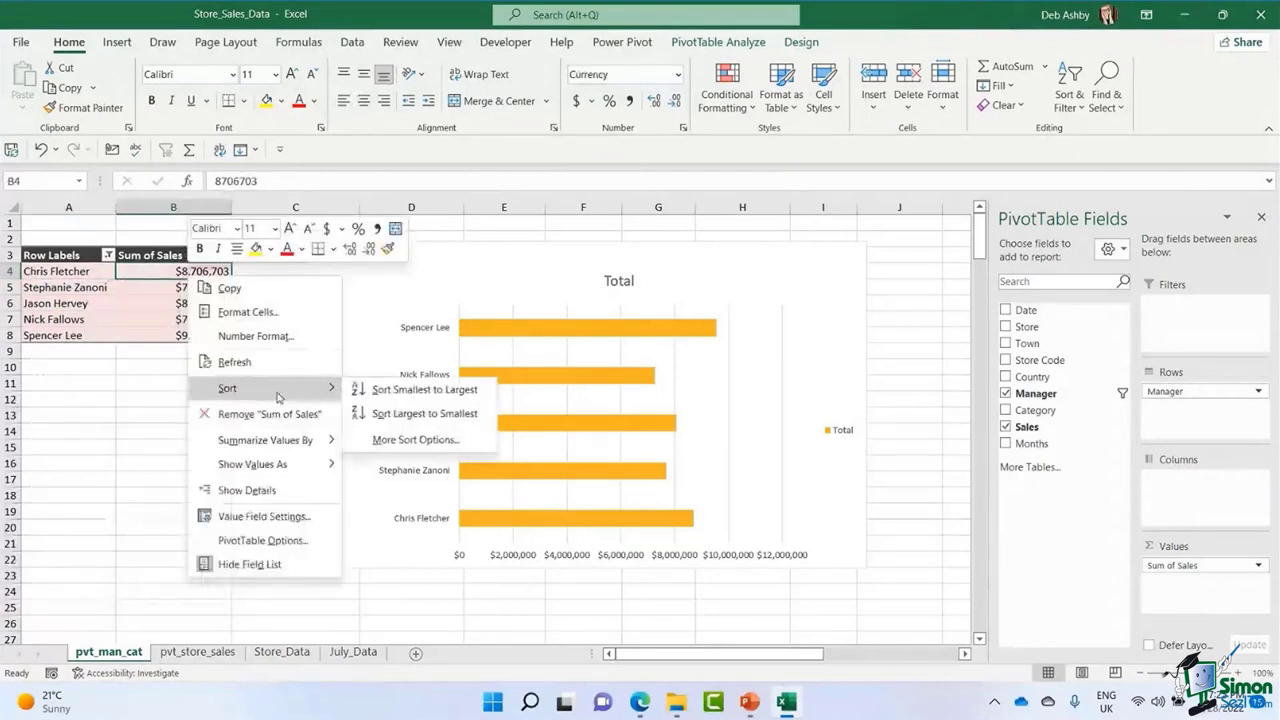
left_click(407, 416)
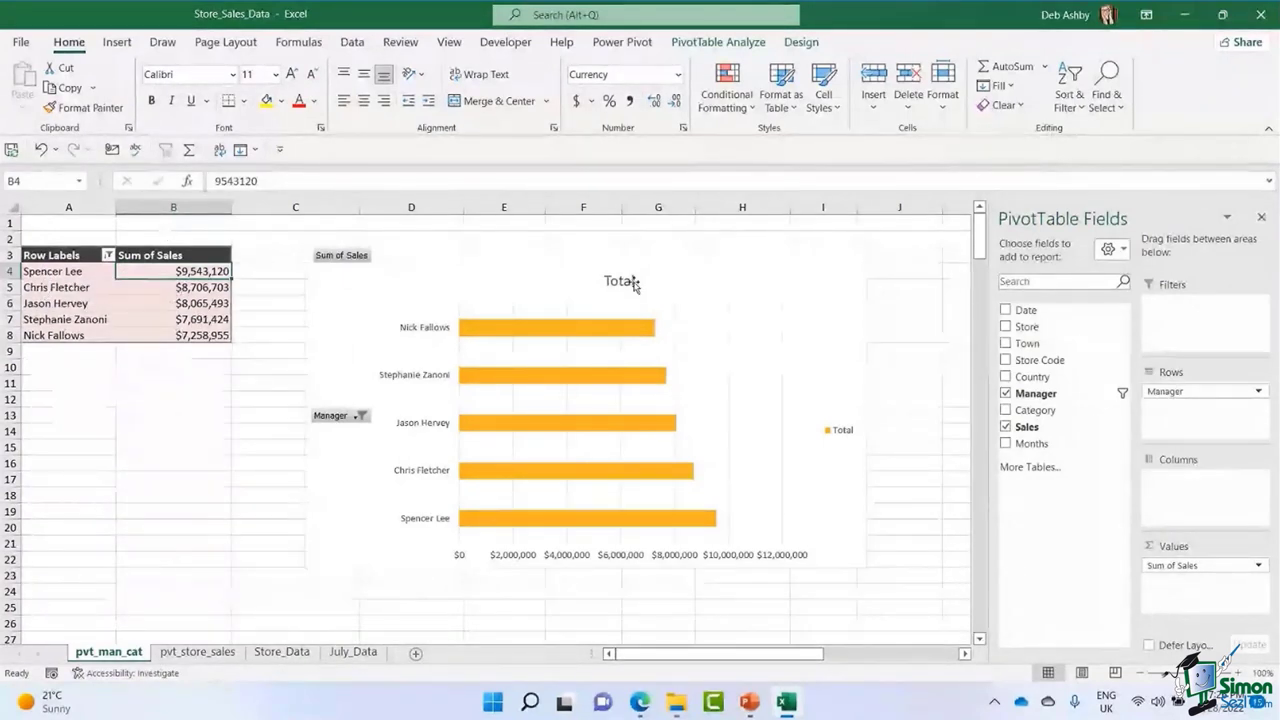
Move the bar PivotChart slightly closer to the PivotTable and hide all field buttons on the chart.
left_click(723, 259)
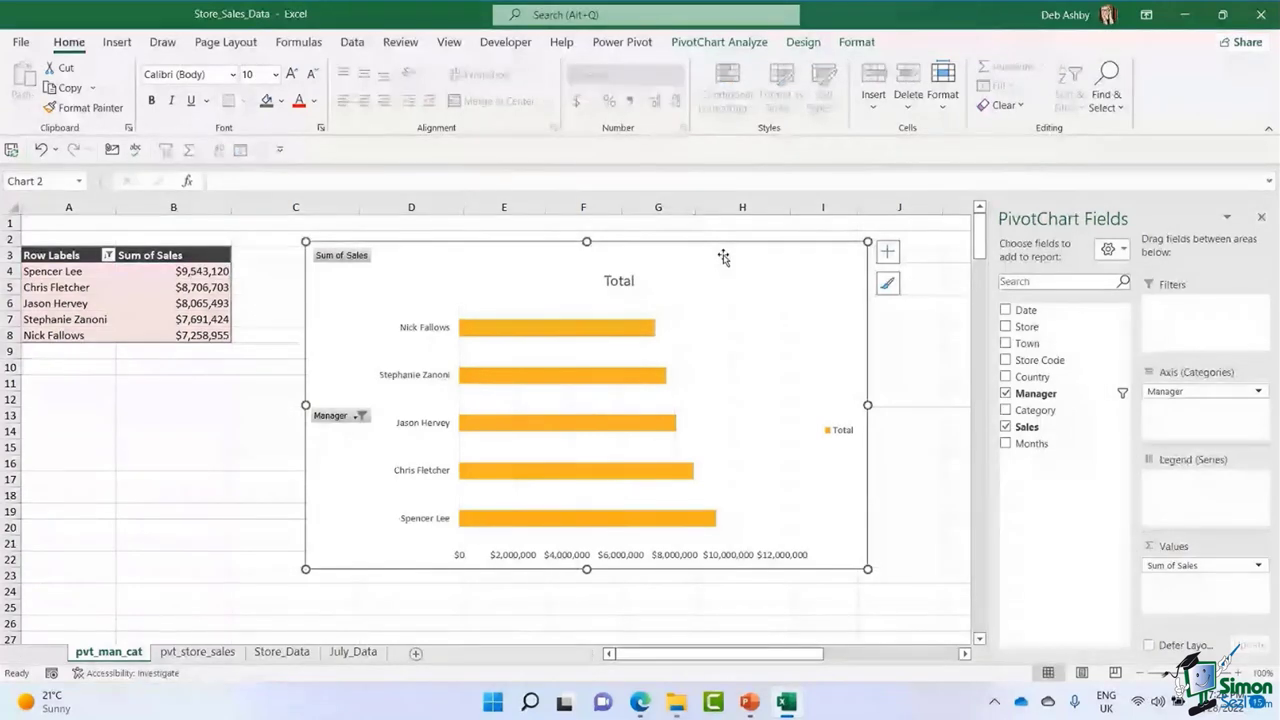
left_click_drag(723, 257, 684, 257)
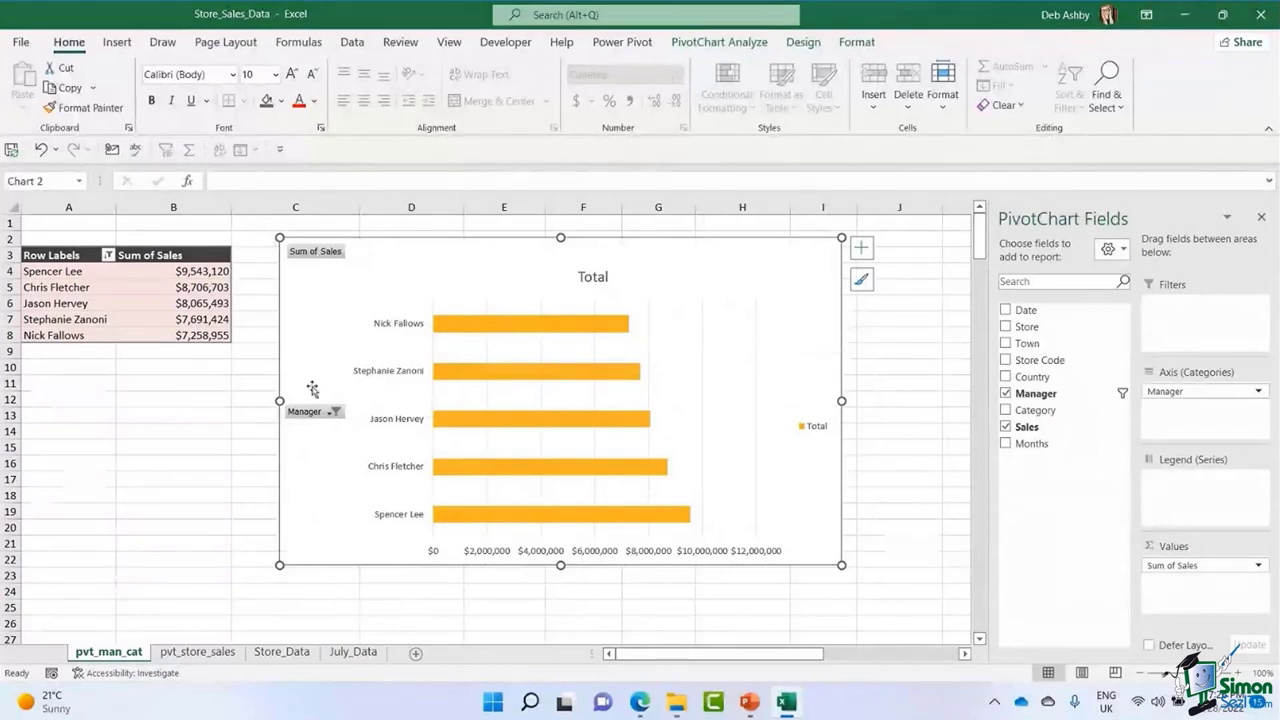
left_click(335, 412)
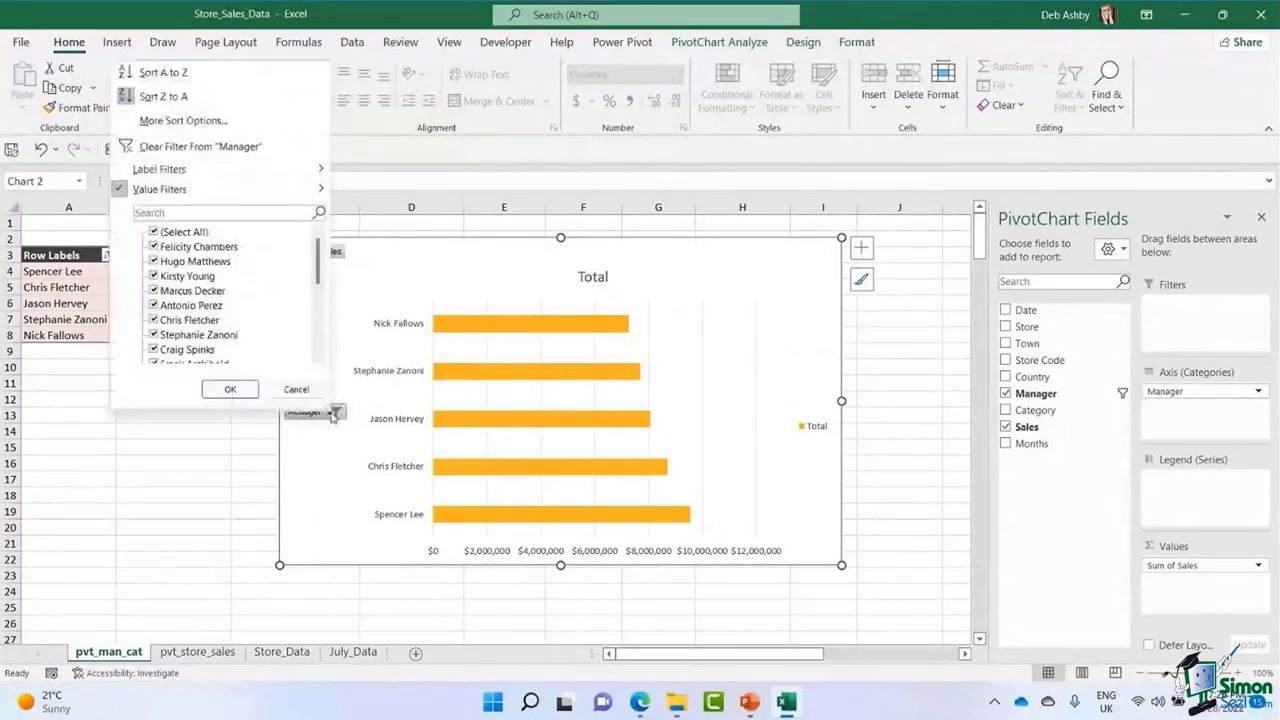
left_click(708, 277)
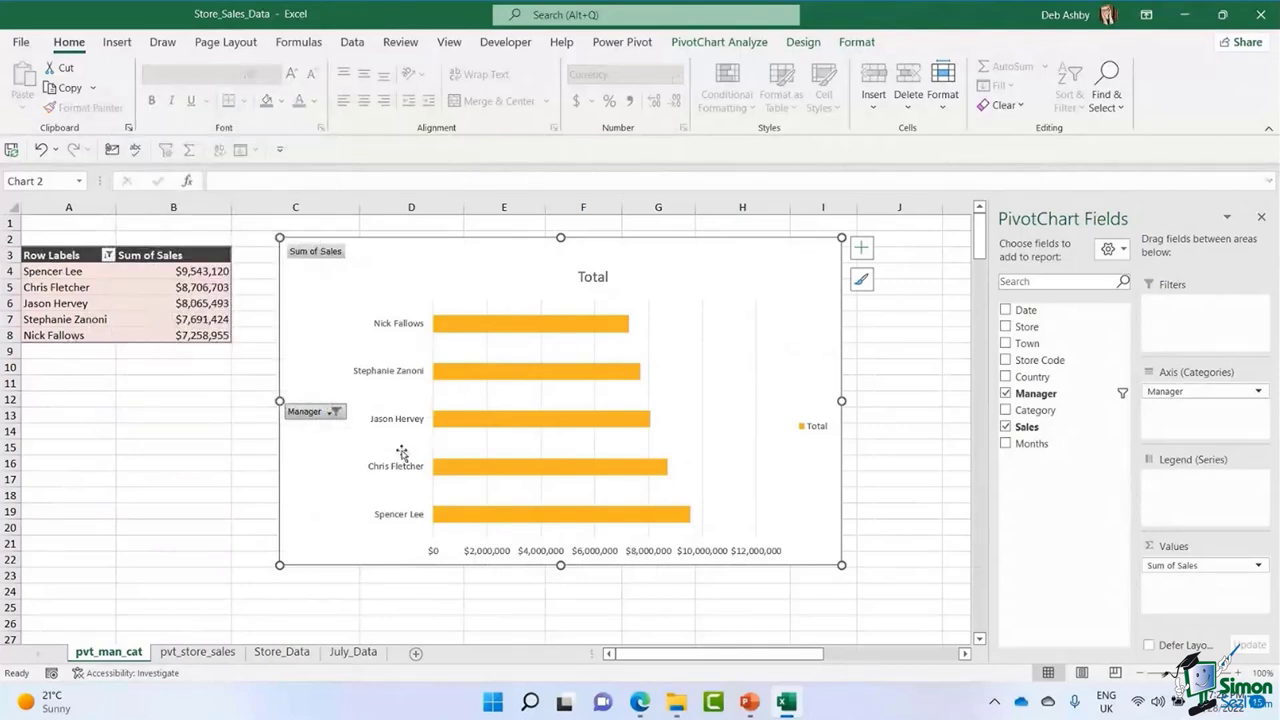
right_click(323, 256)
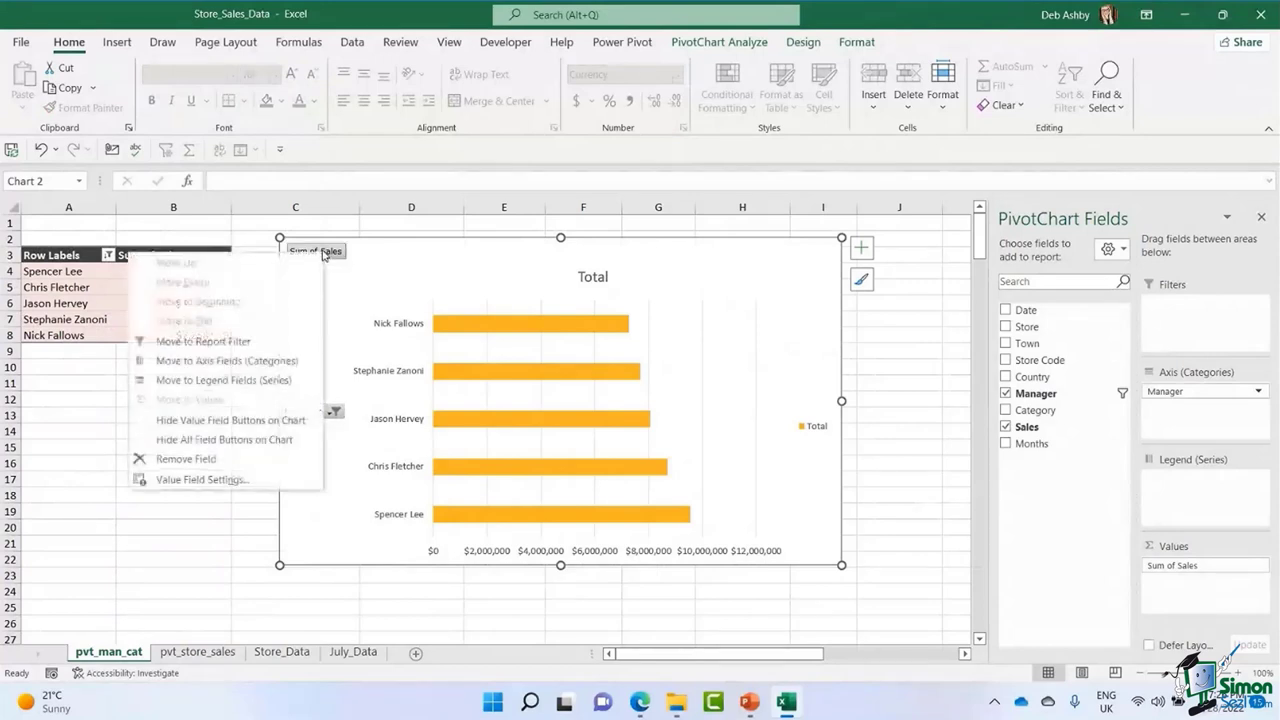
left_click(207, 439)
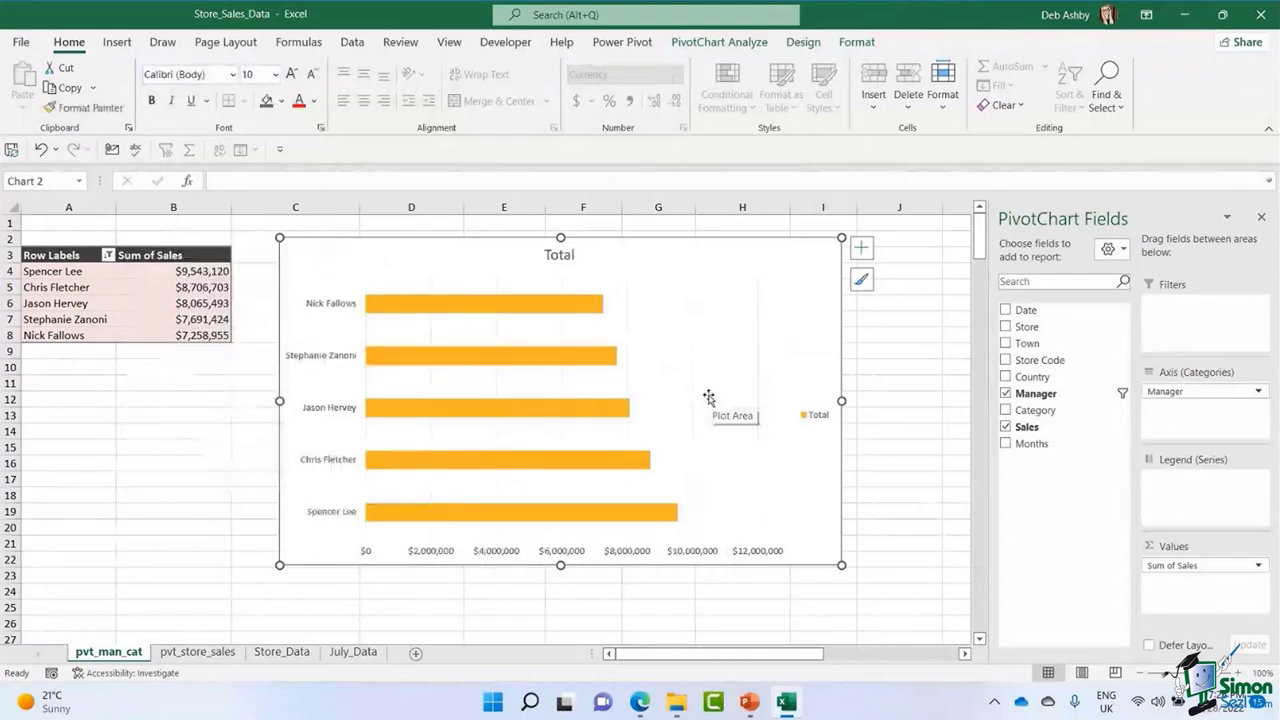
Change the bar chart's title to "Top 5 Managers by Sales".
left_click(555, 255)
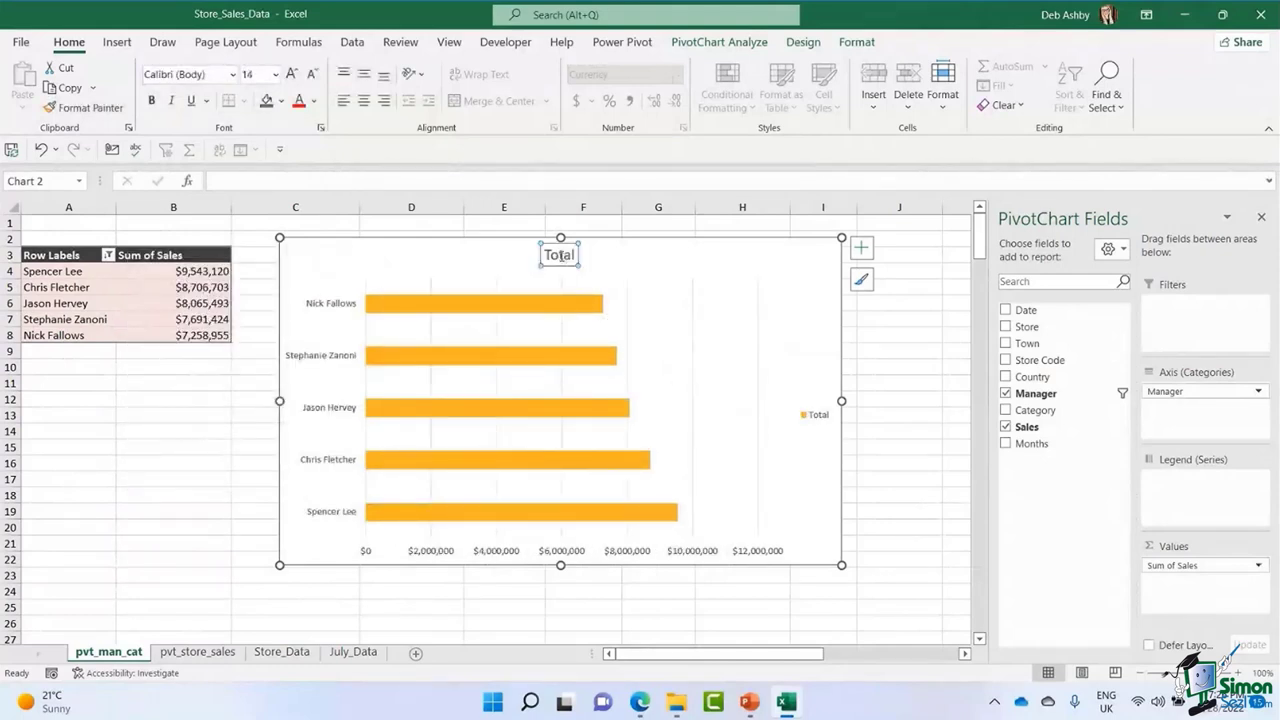
double_click(555, 255)
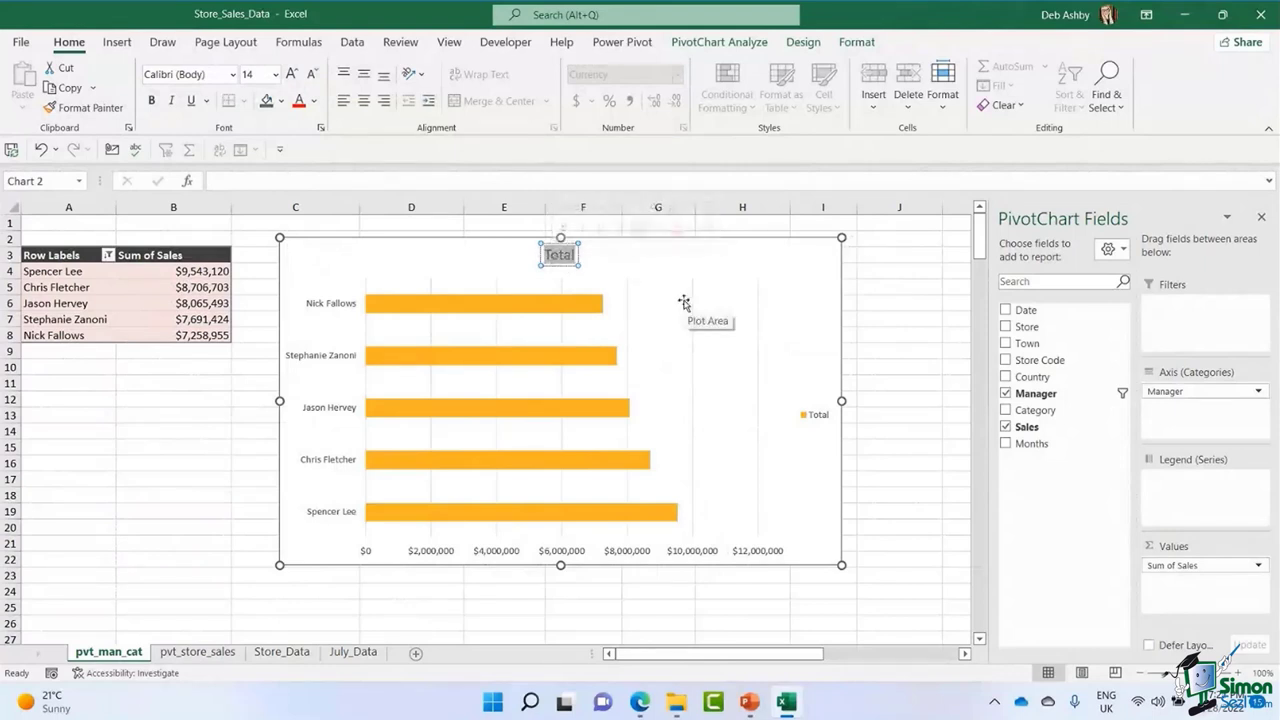
type("Top 5 manag")
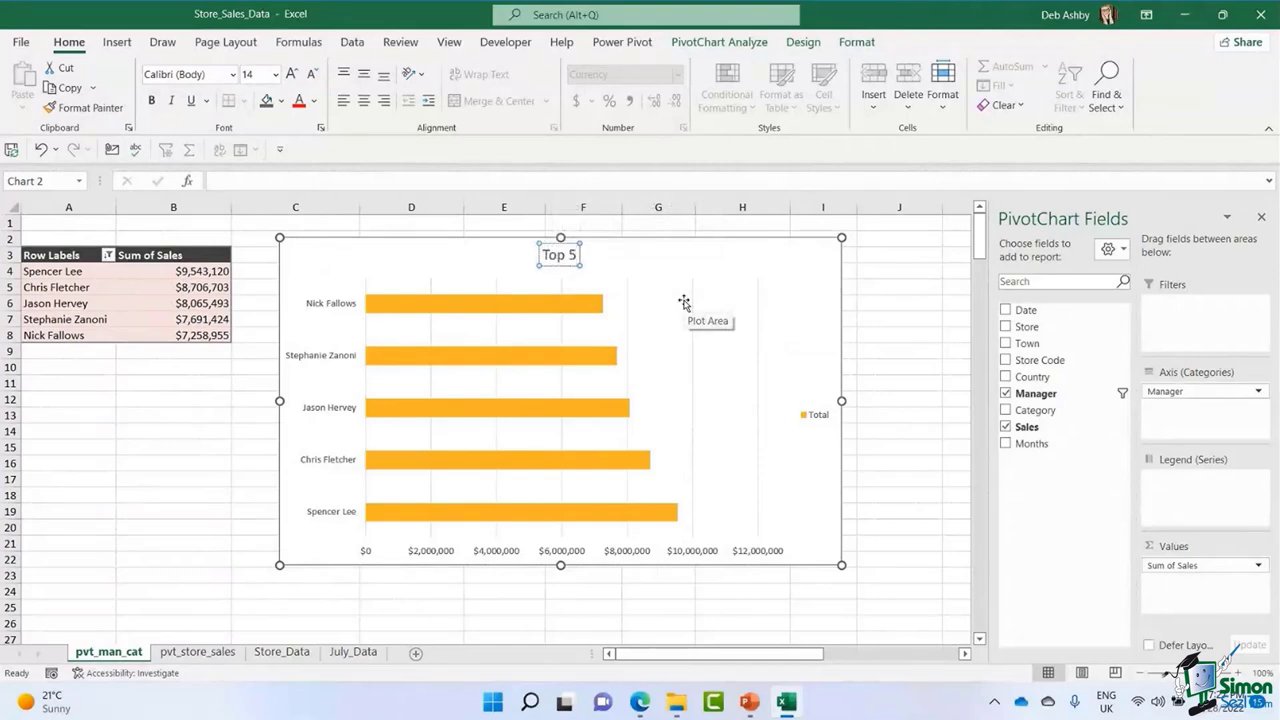
key("BackSpace")
key("BackSpace")
key("BackSpace")
key("BackSpace")
key("BackSpace")
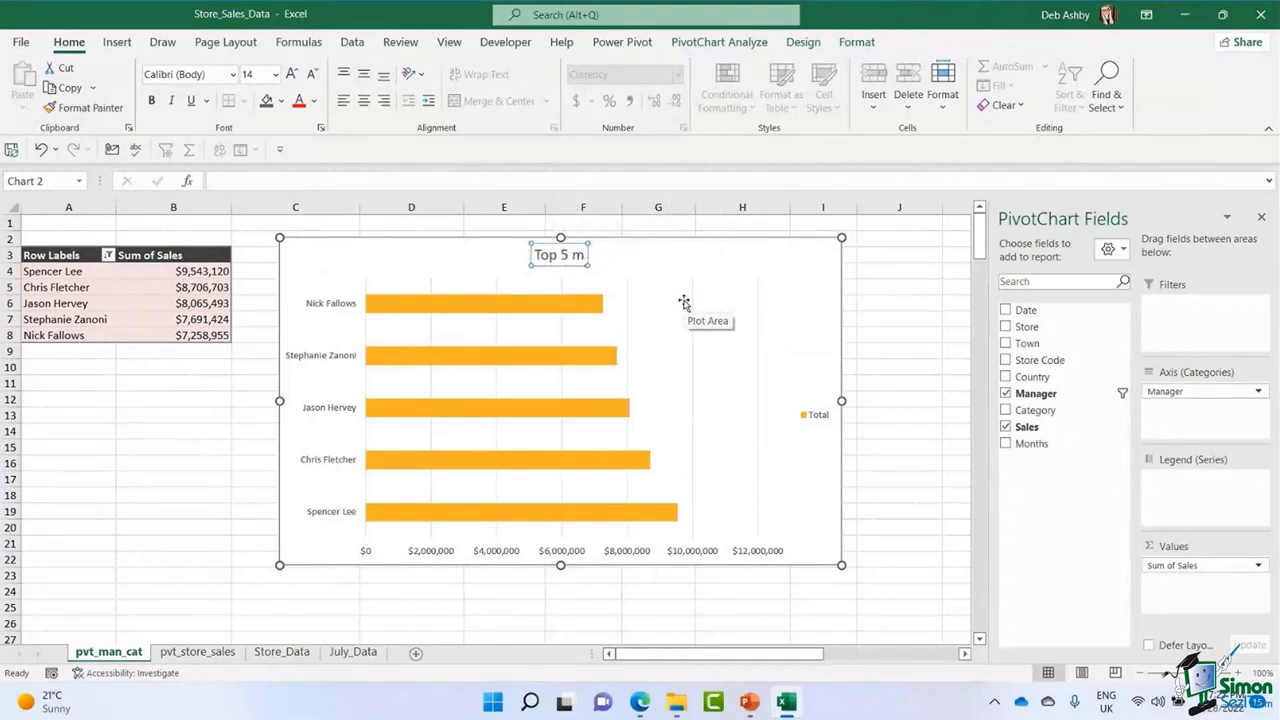
type("Managers by")
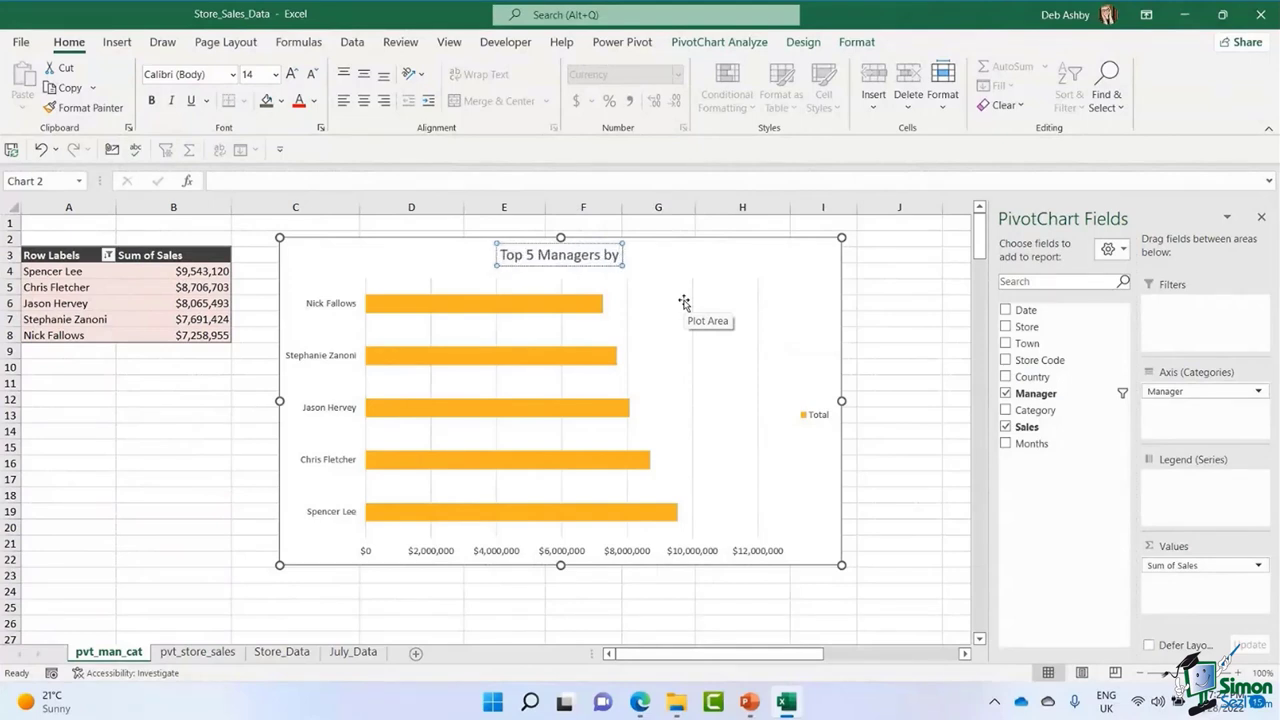
type(" Sales")
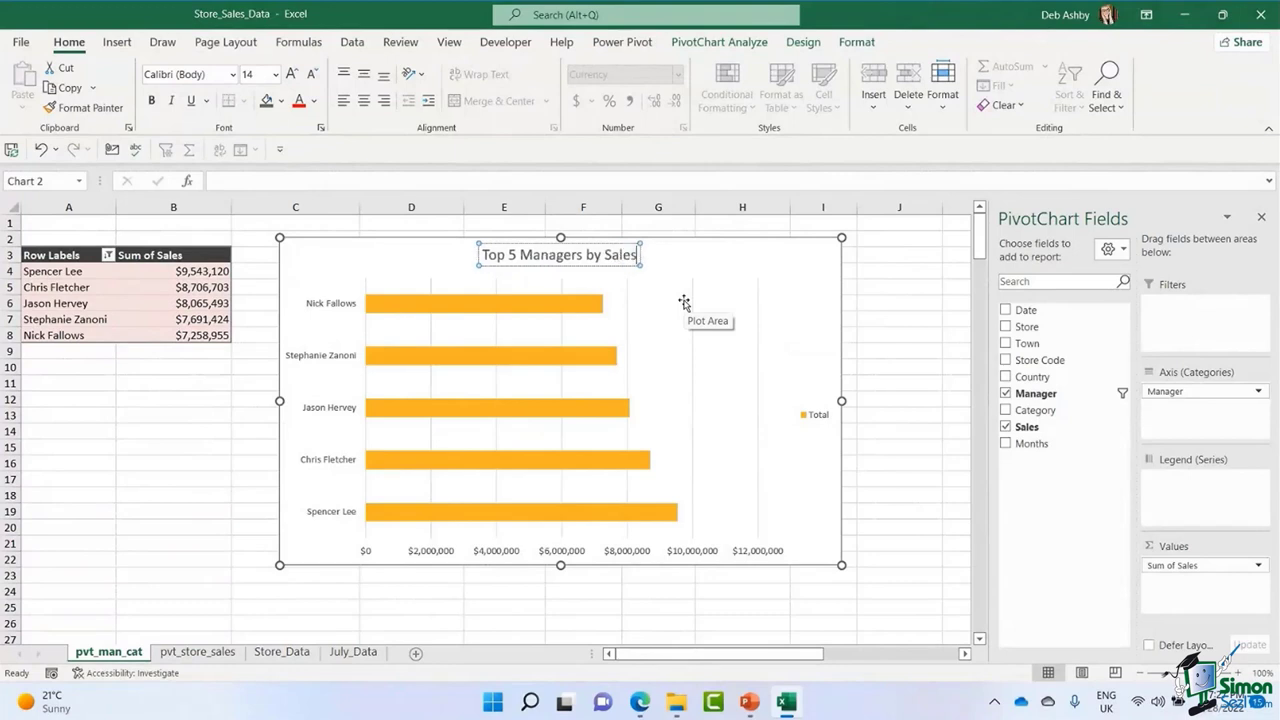
left_click(829, 268)
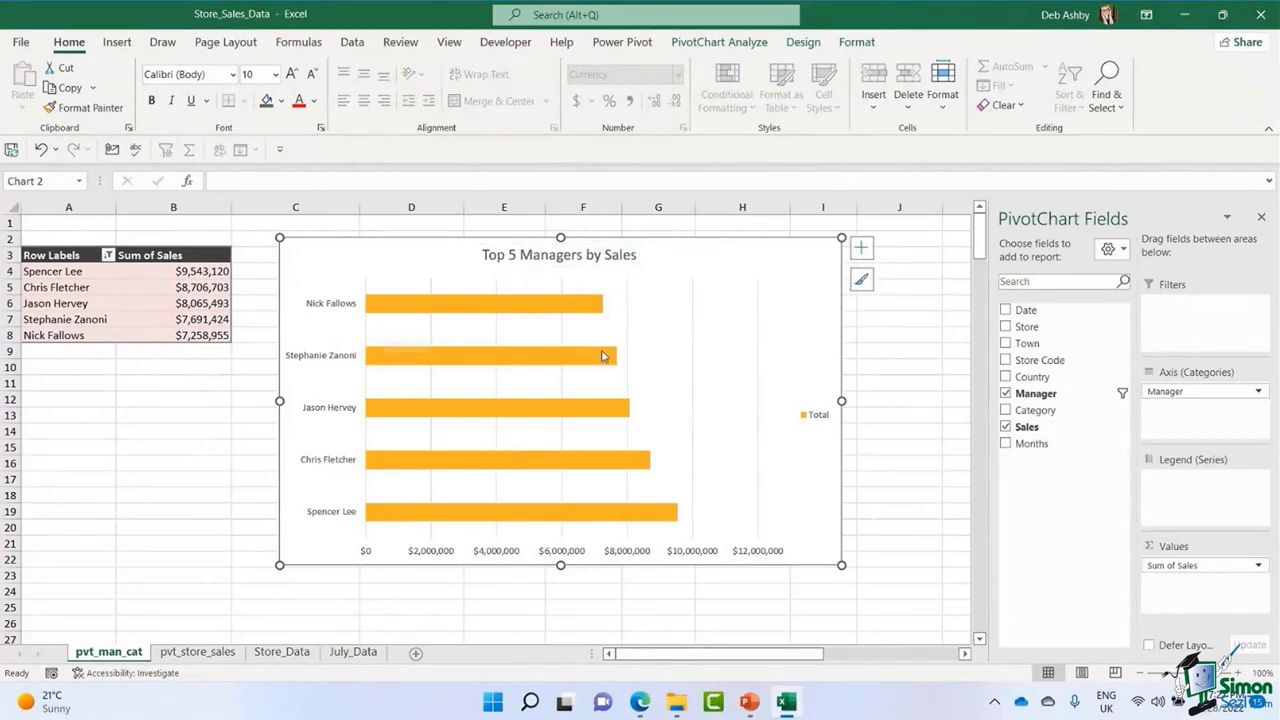
Remove the legend from the Top 5 Managers by Sales chart.
left_click(401, 309)
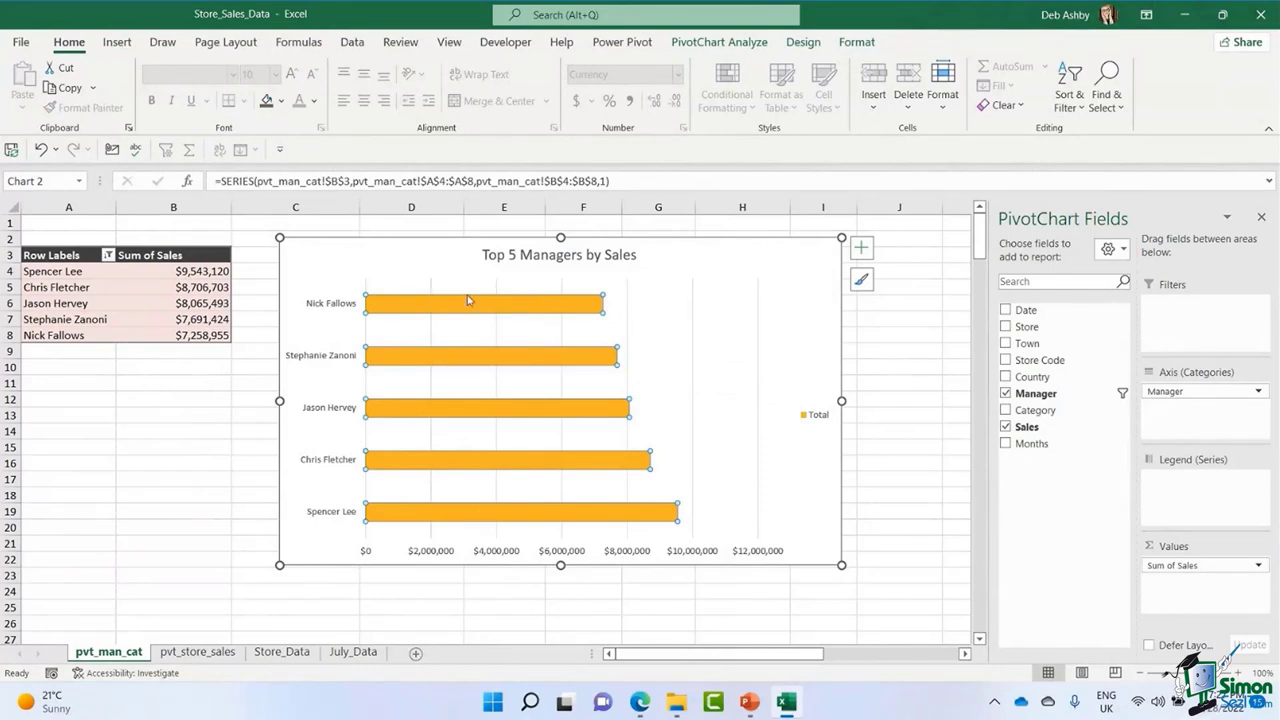
left_click(823, 419)
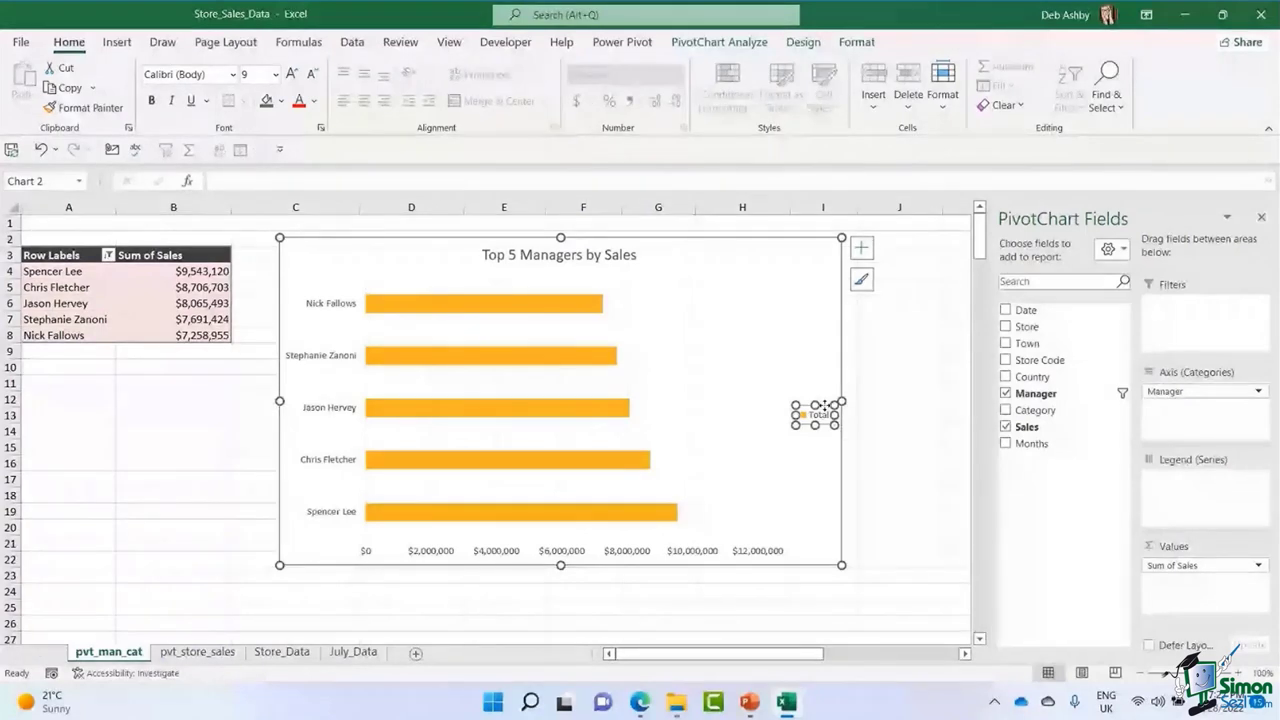
left_click(862, 250)
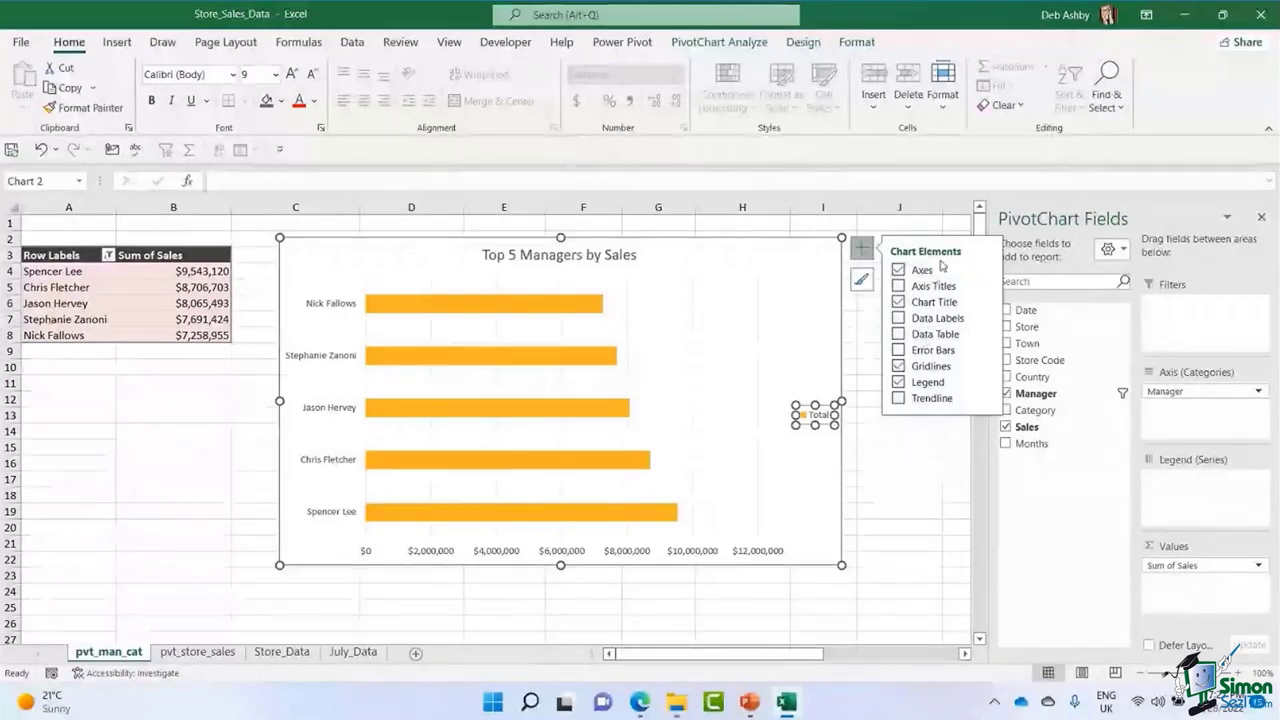
left_click(897, 383)
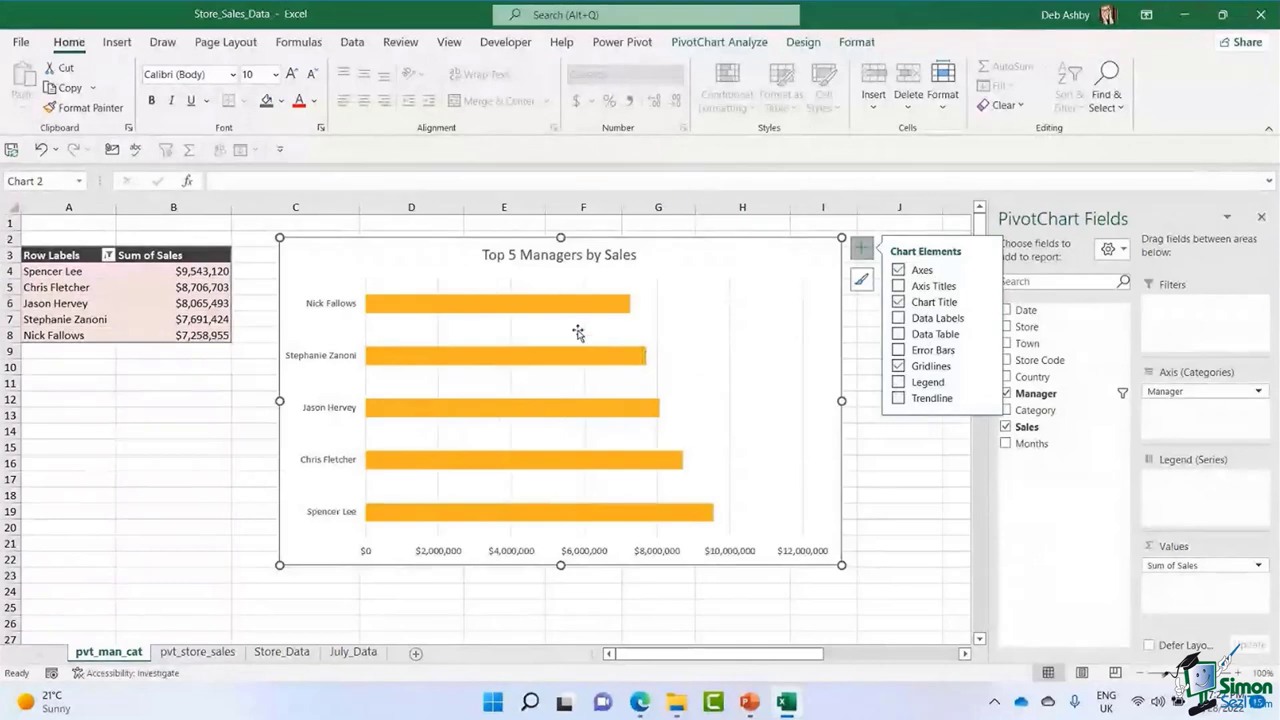
left_click(554, 312)
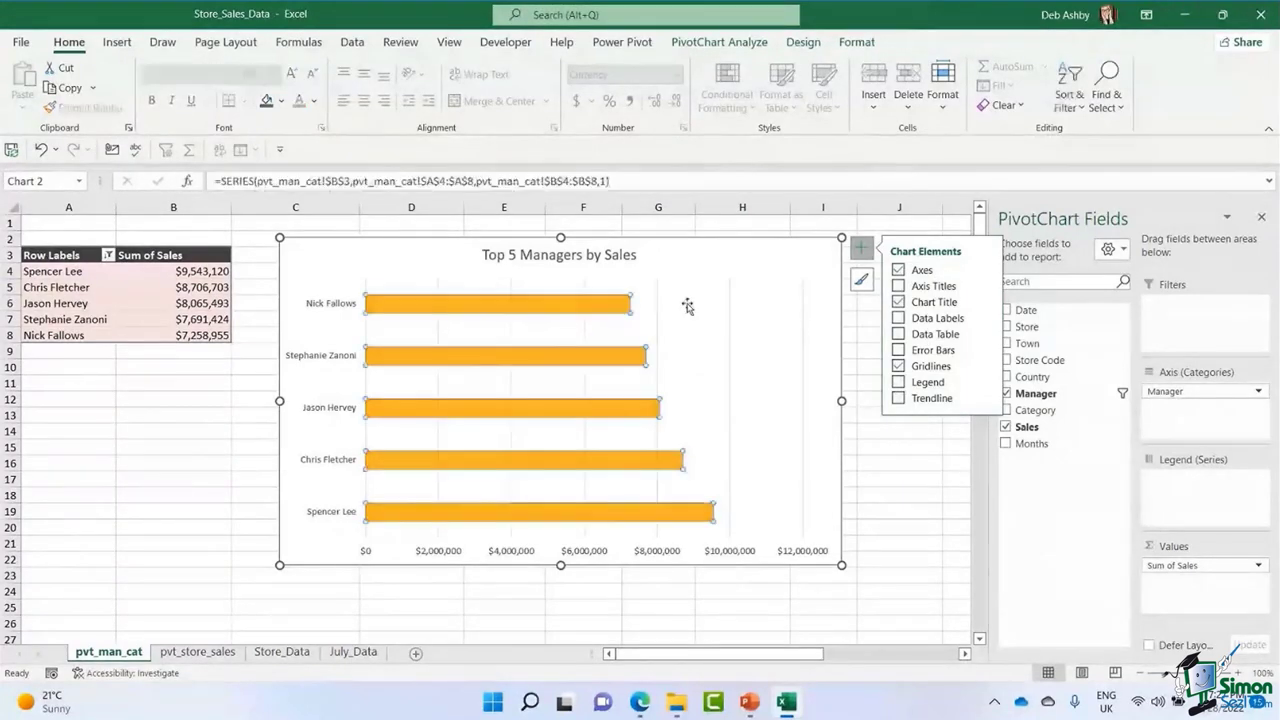
left_click(880, 477)
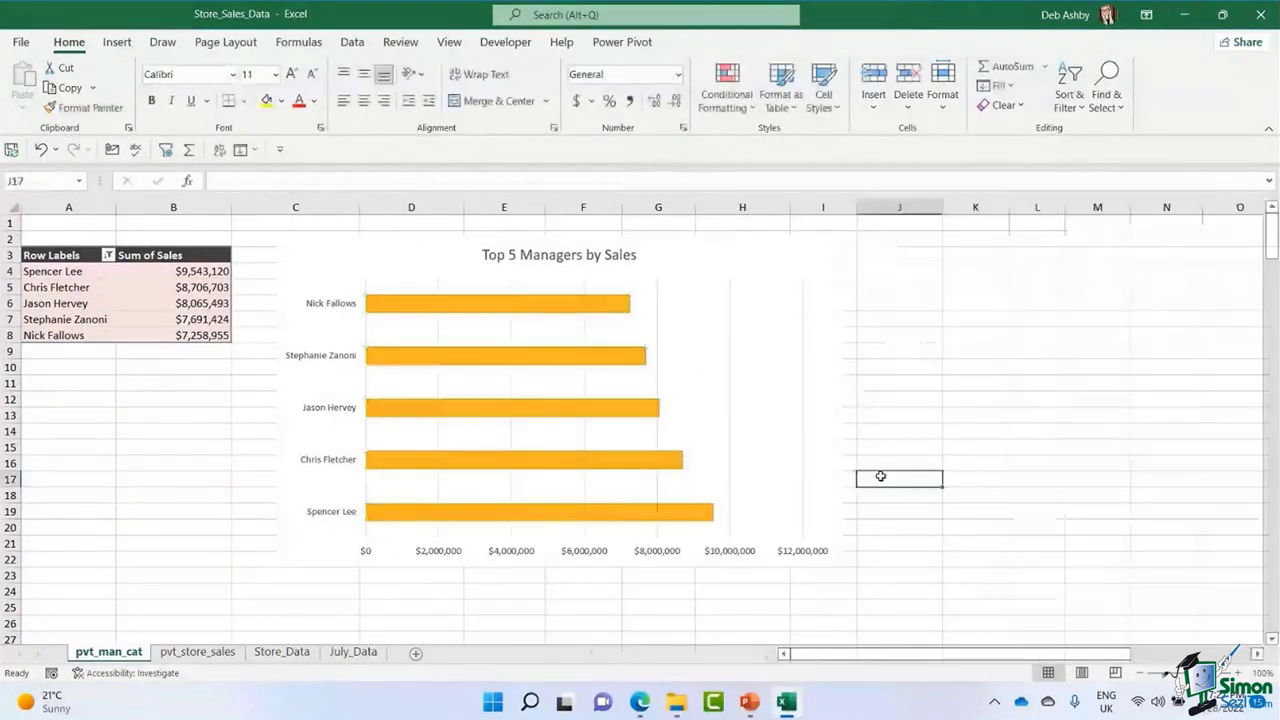
Add data labels to the chart's bars and place them at Inside End.
left_click(522, 311)
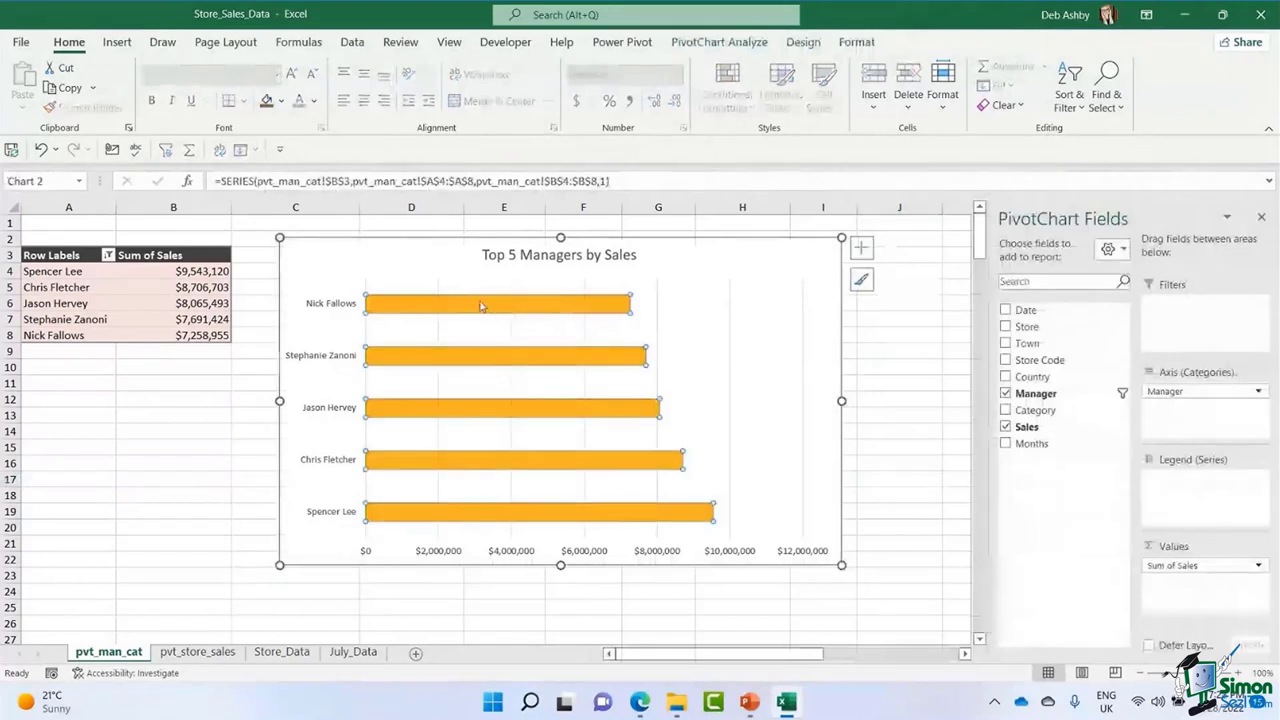
mouse_move(570, 307)
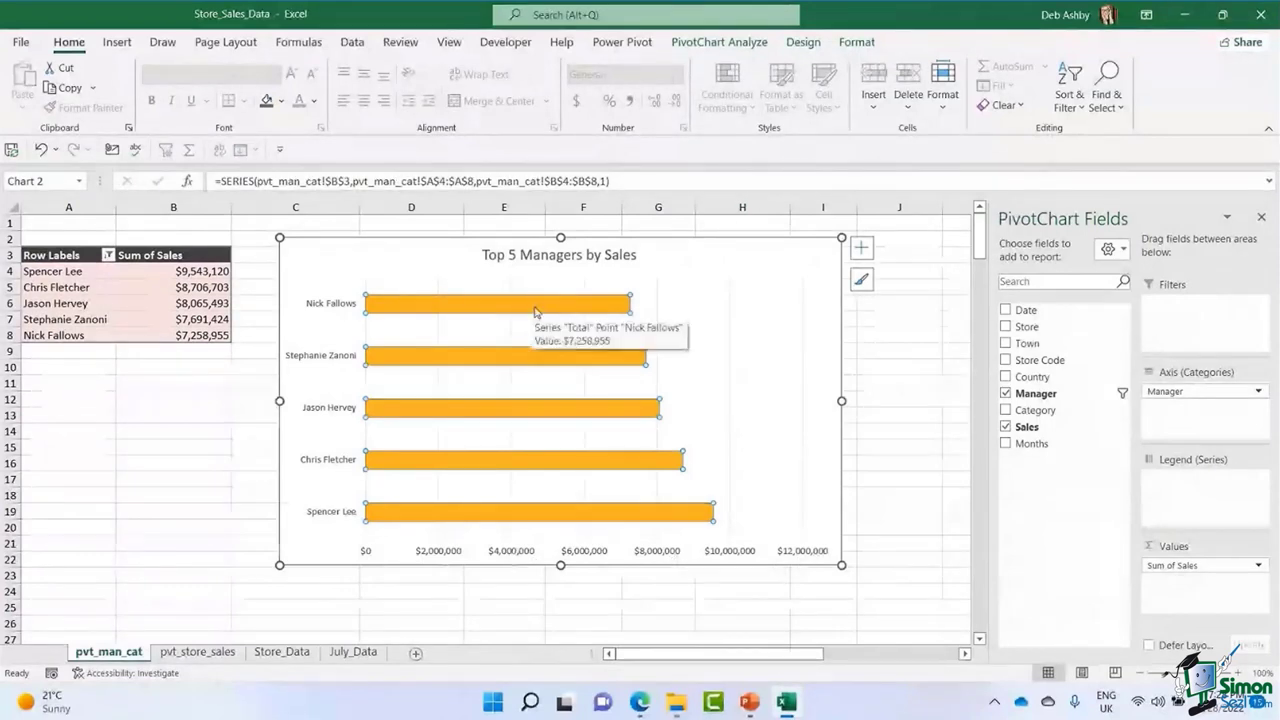
left_click(859, 257)
left_click(899, 318)
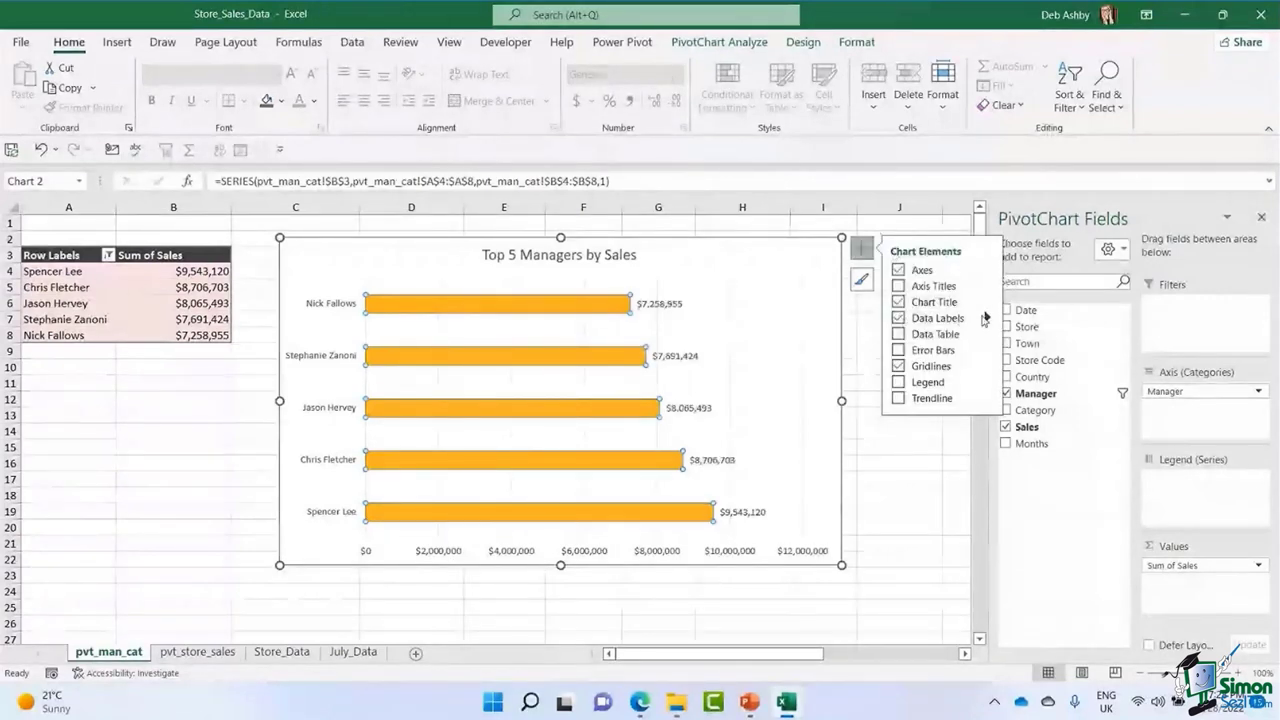
left_click(986, 318)
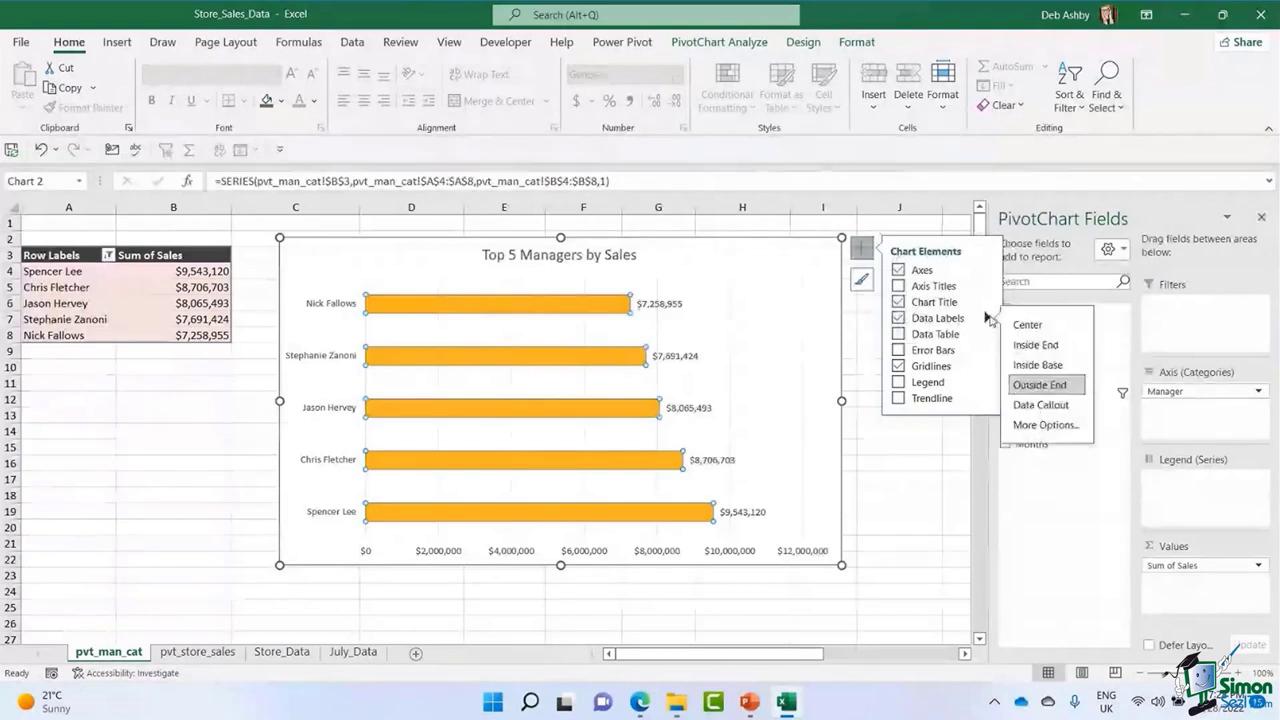
left_click(1030, 345)
Make the chart's data labels bold and delete the horizontal sales axis.
left_click(606, 305)
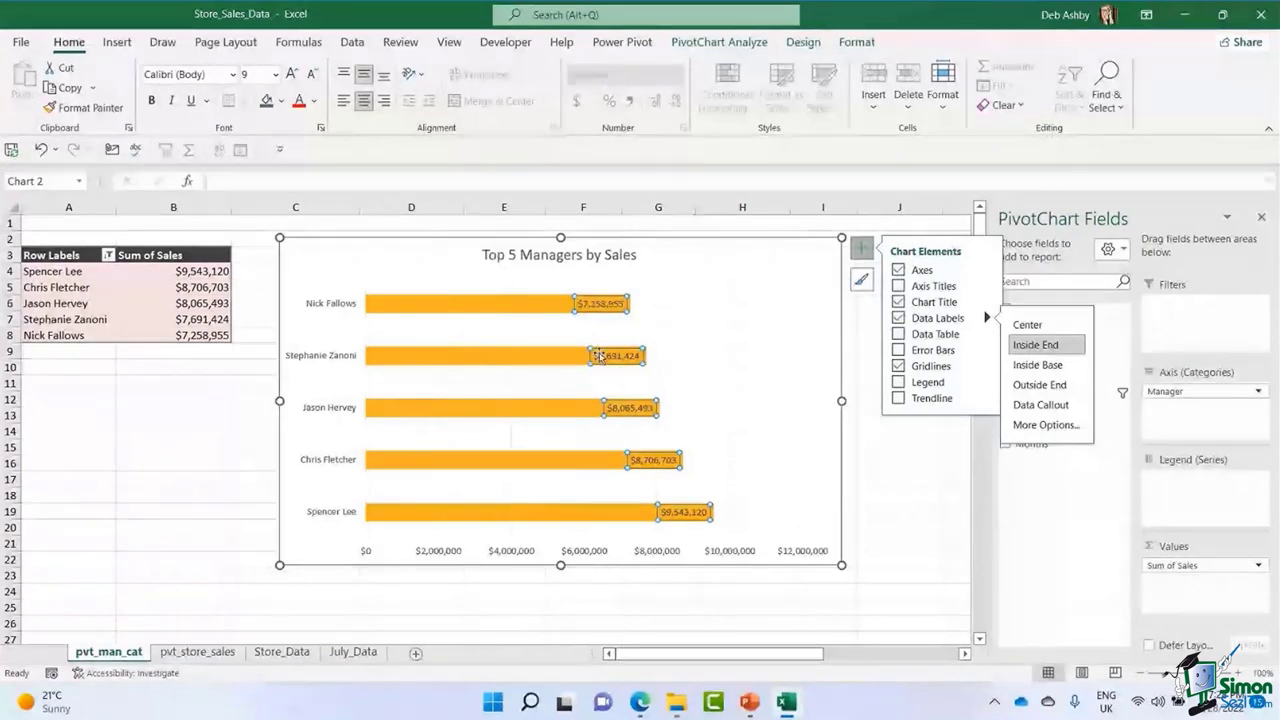
left_click(152, 101)
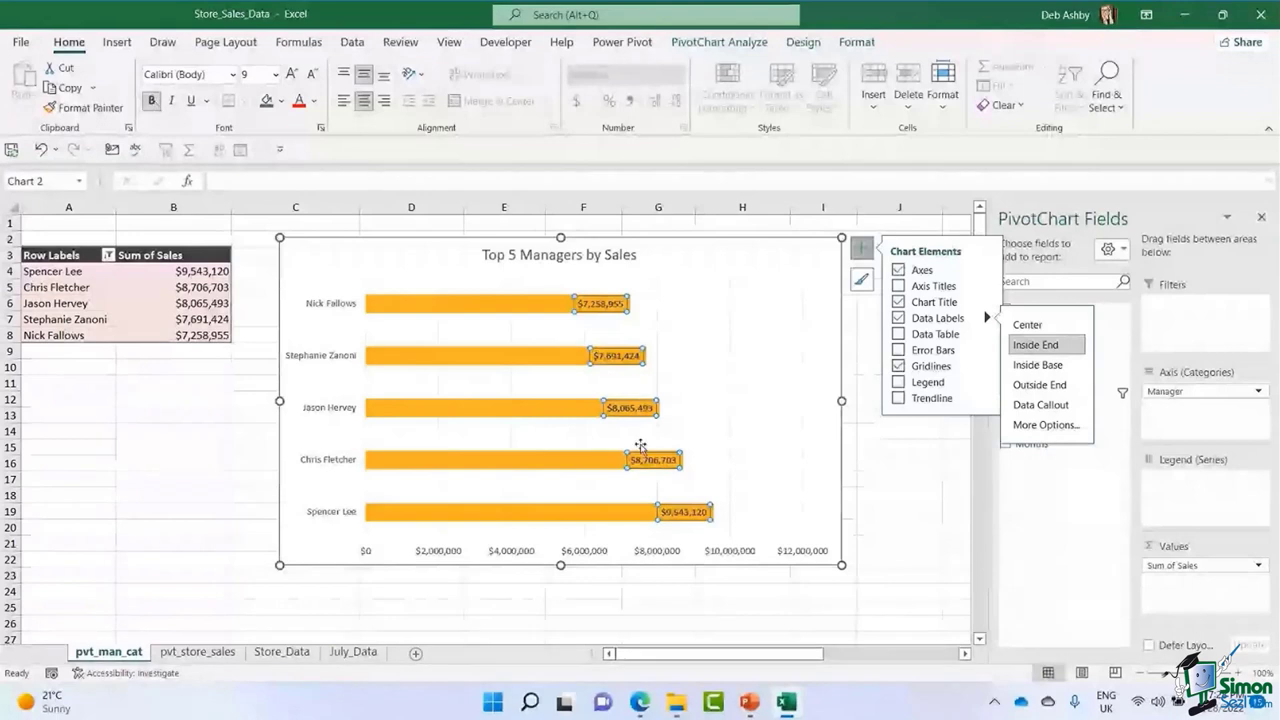
left_click(889, 484)
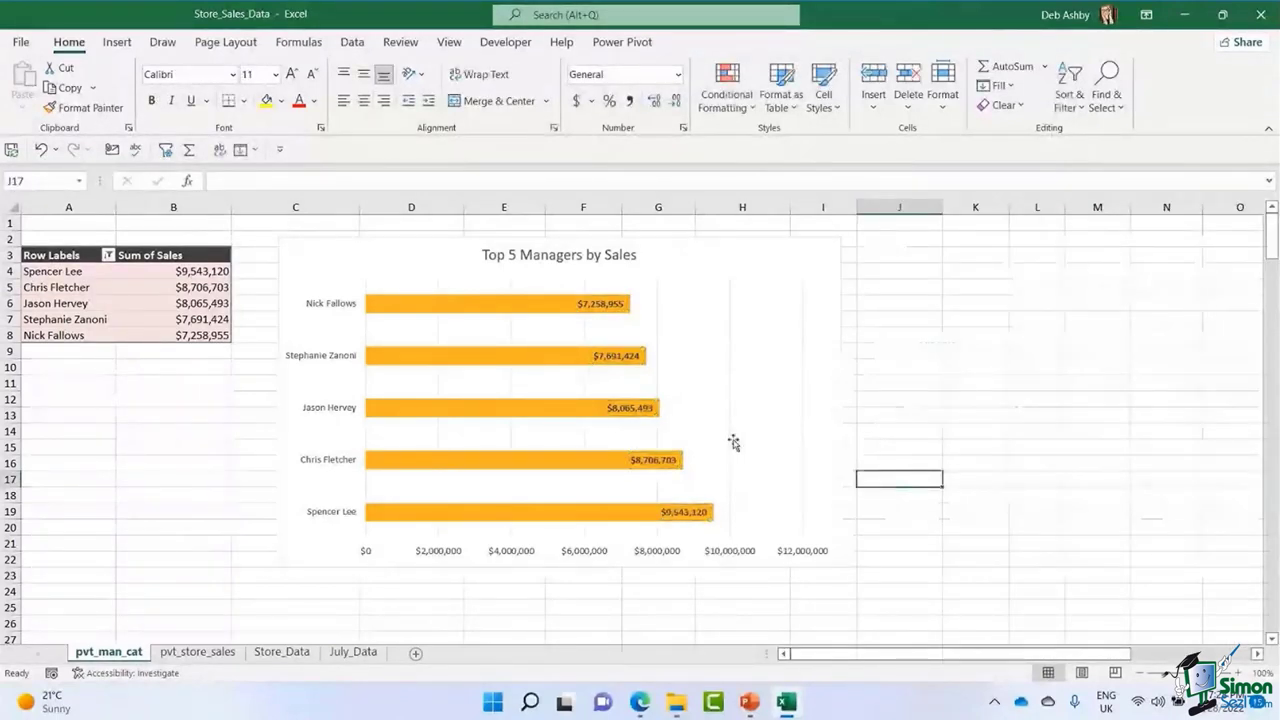
left_click(585, 555)
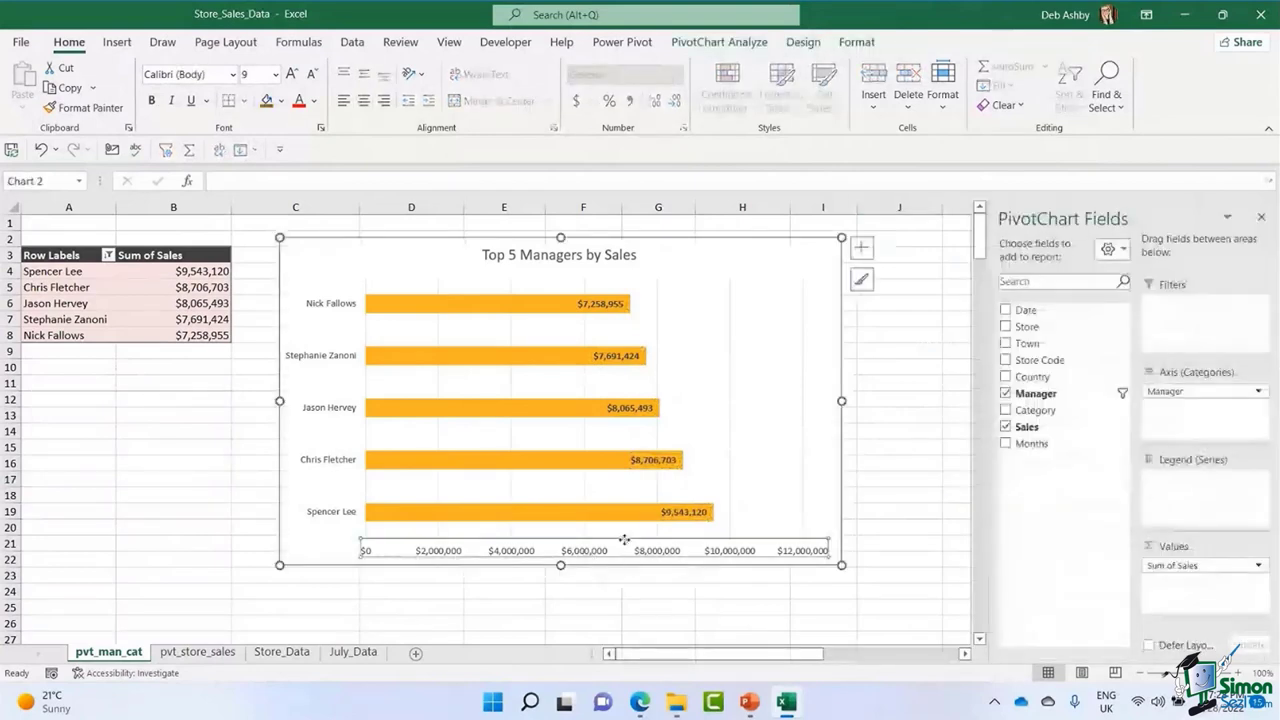
key("Delete")
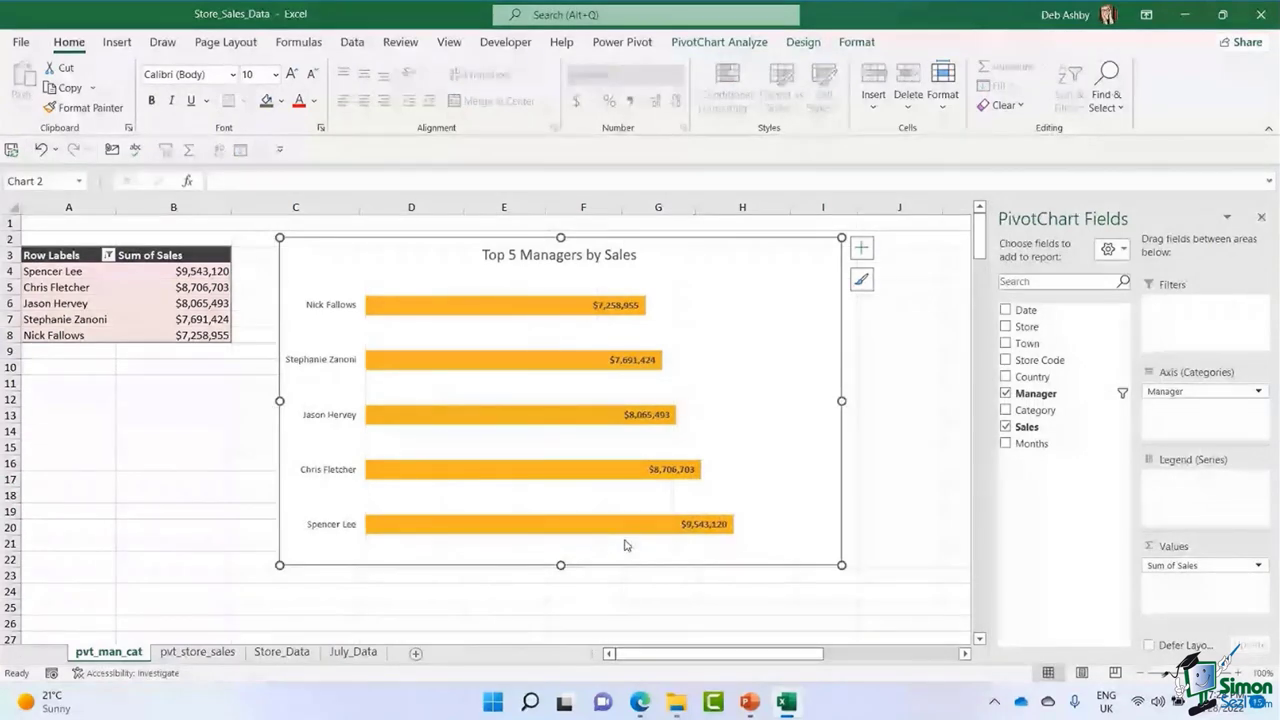
Set the gap width of the chart's bars to 93% to make them thicker.
left_click(409, 305)
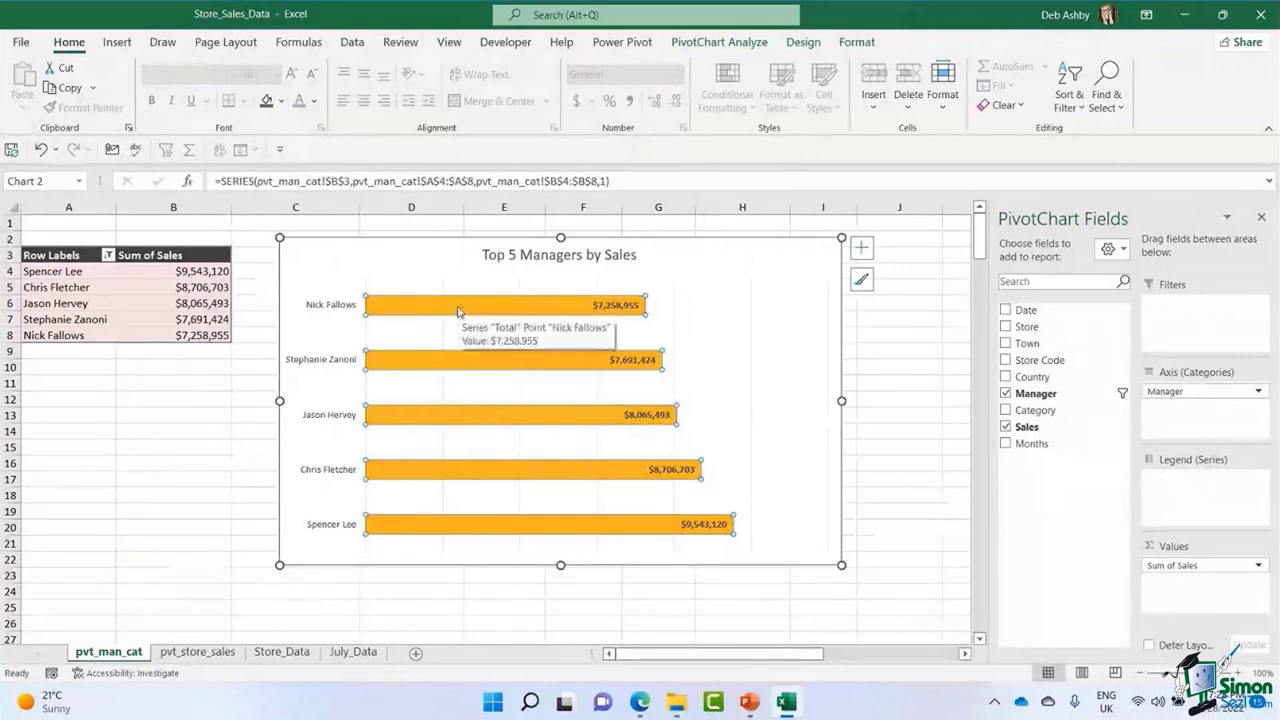
right_click(458, 312)
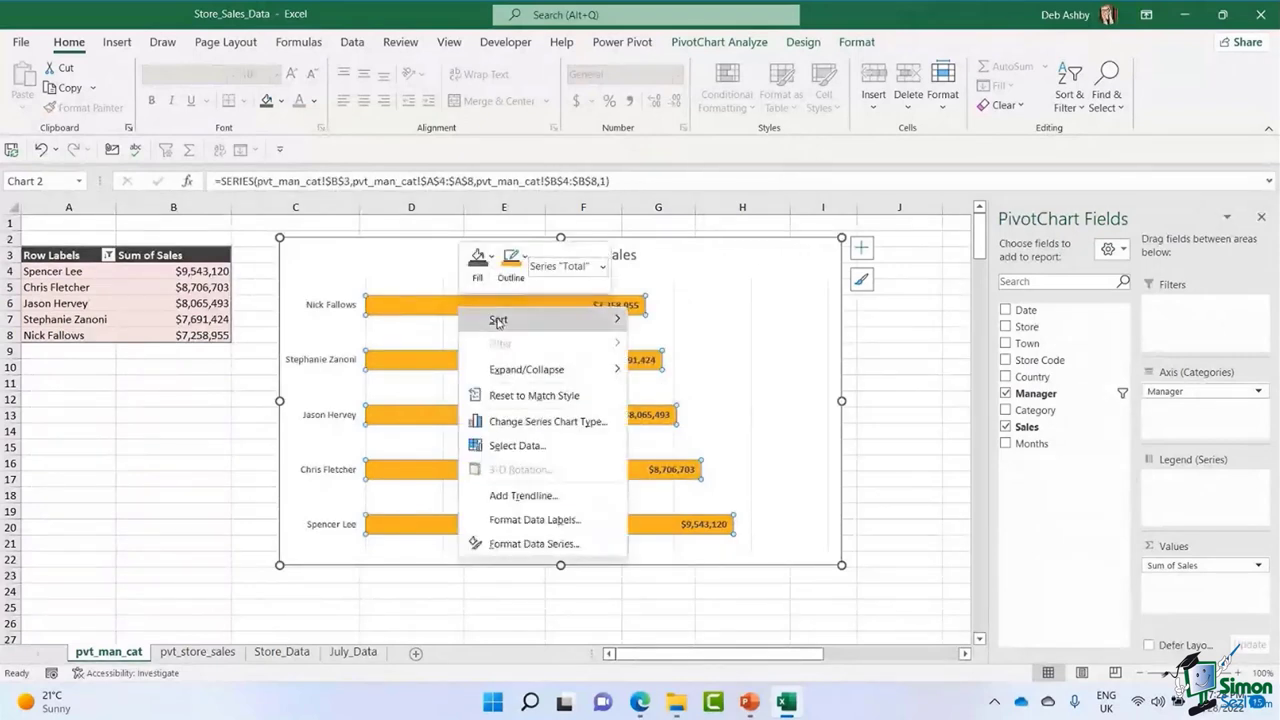
left_click(529, 545)
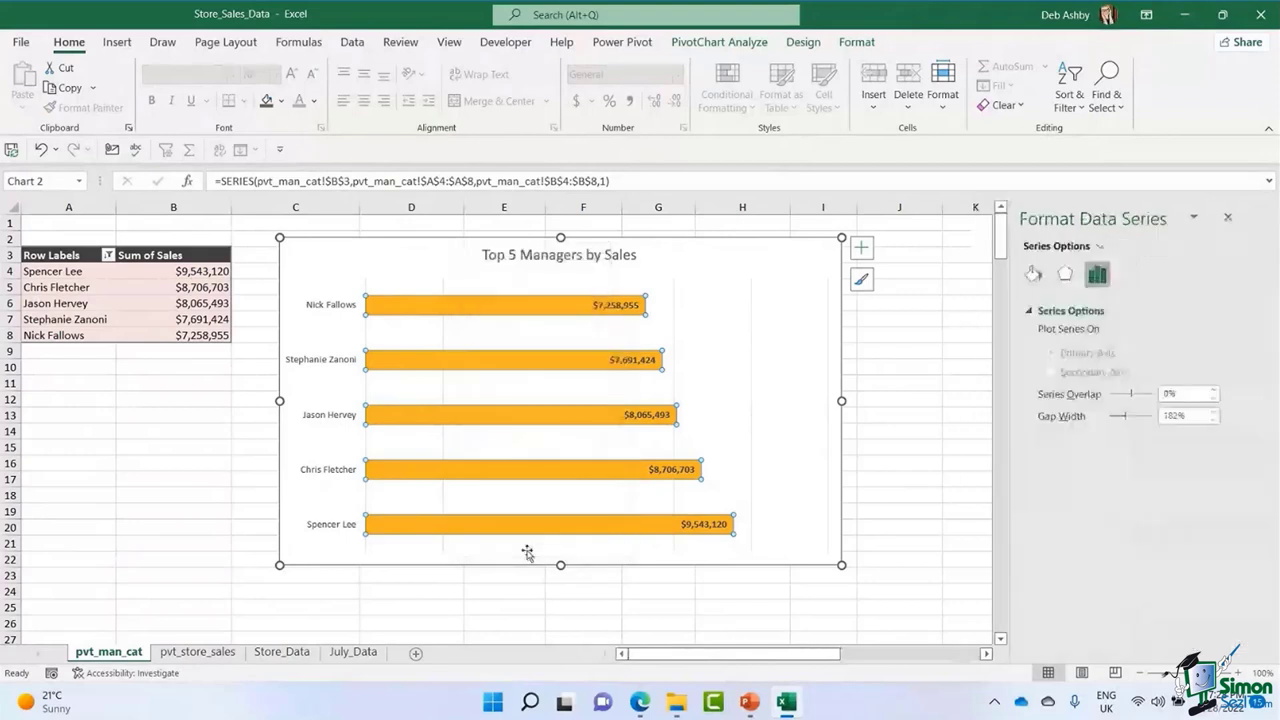
left_click(1104, 430)
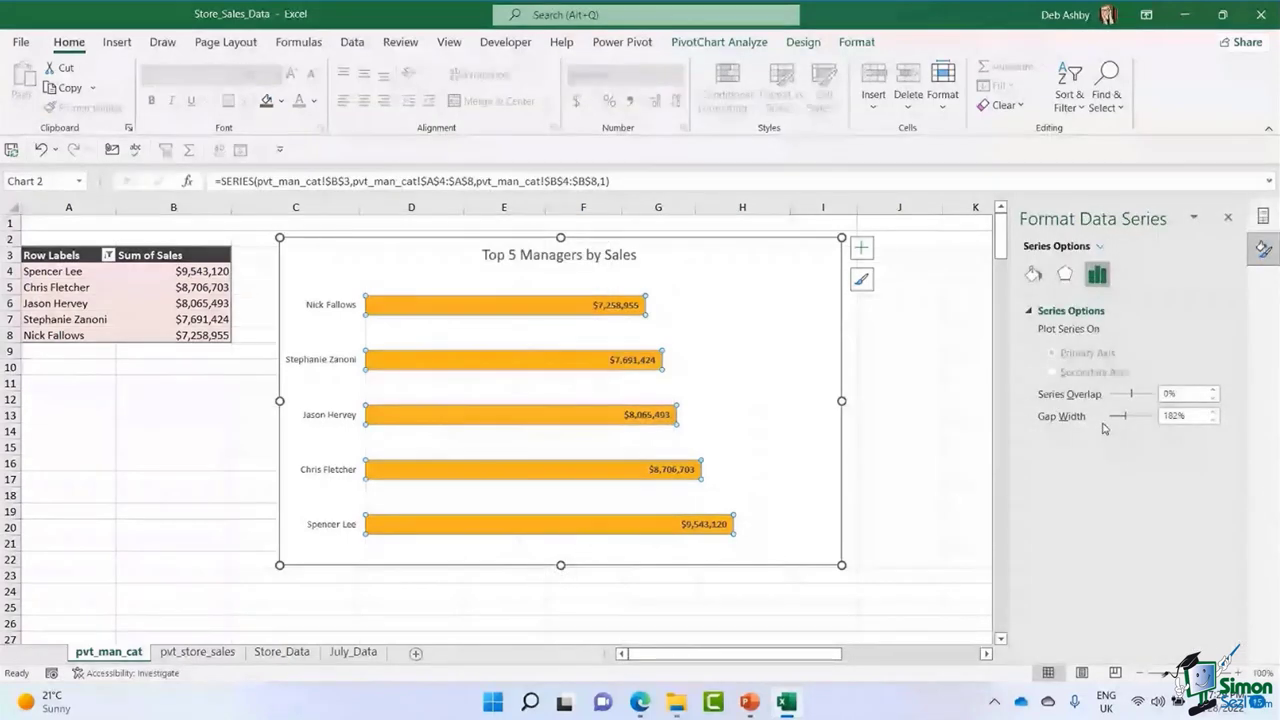
left_click_drag(1124, 416, 1120, 424)
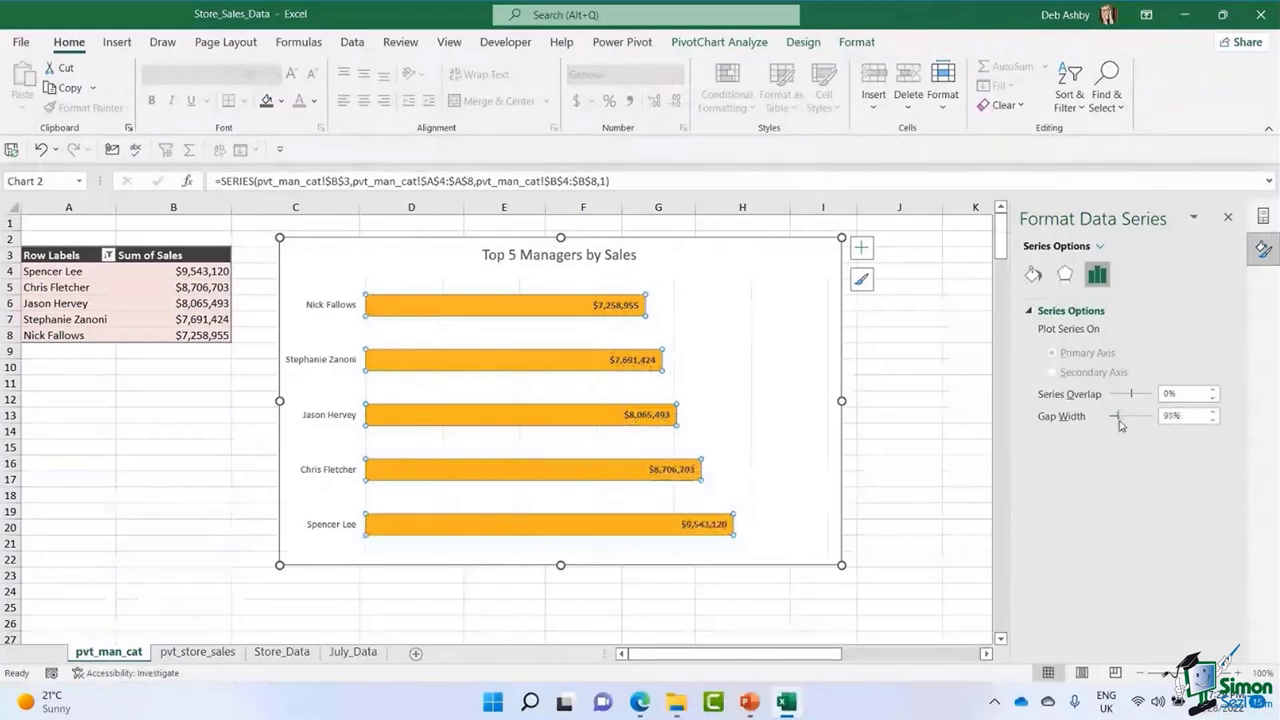
Check the manager axis's formatting options, and close both the formatting pane and the PivotChart Fields list.
left_click(342, 292)
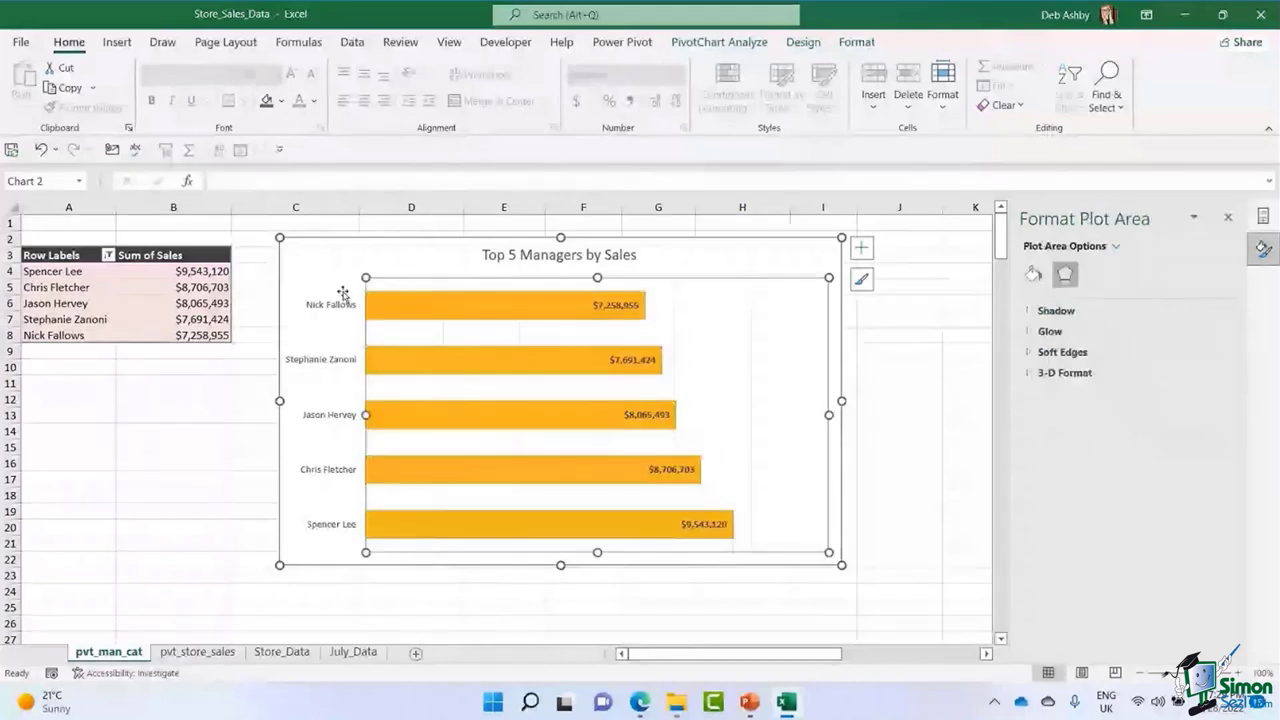
left_click(339, 292)
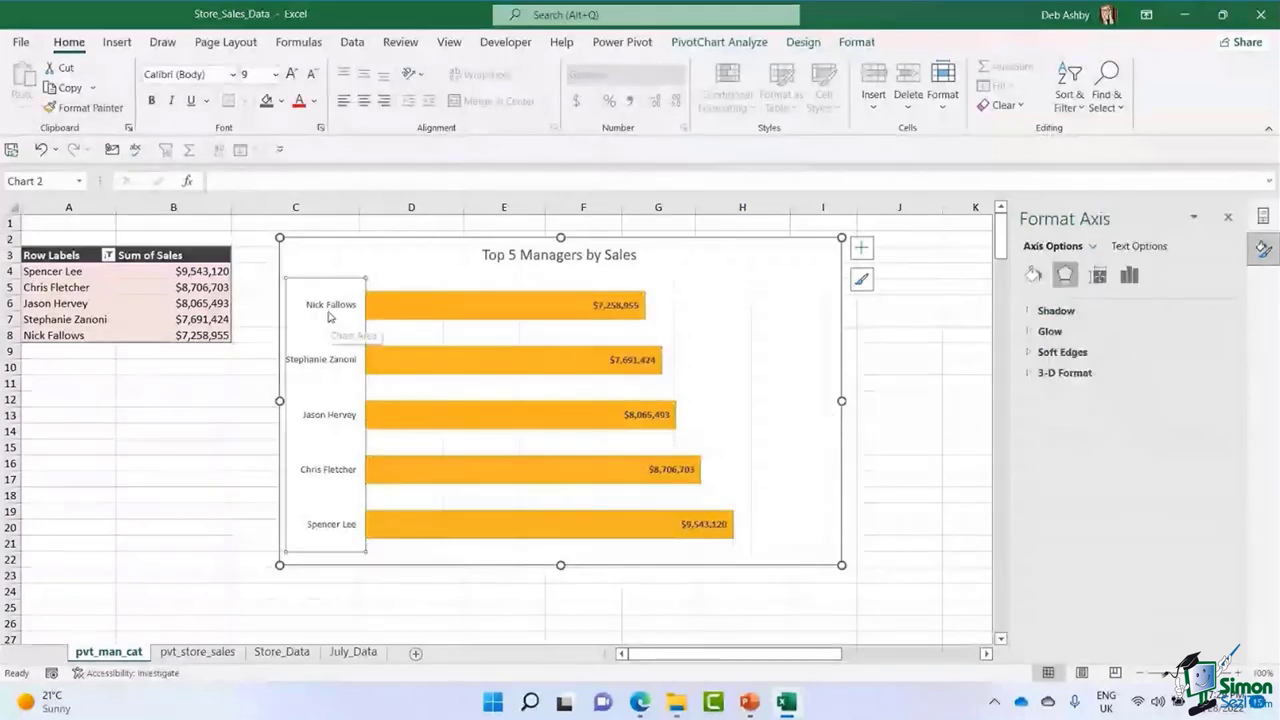
right_click(330, 316)
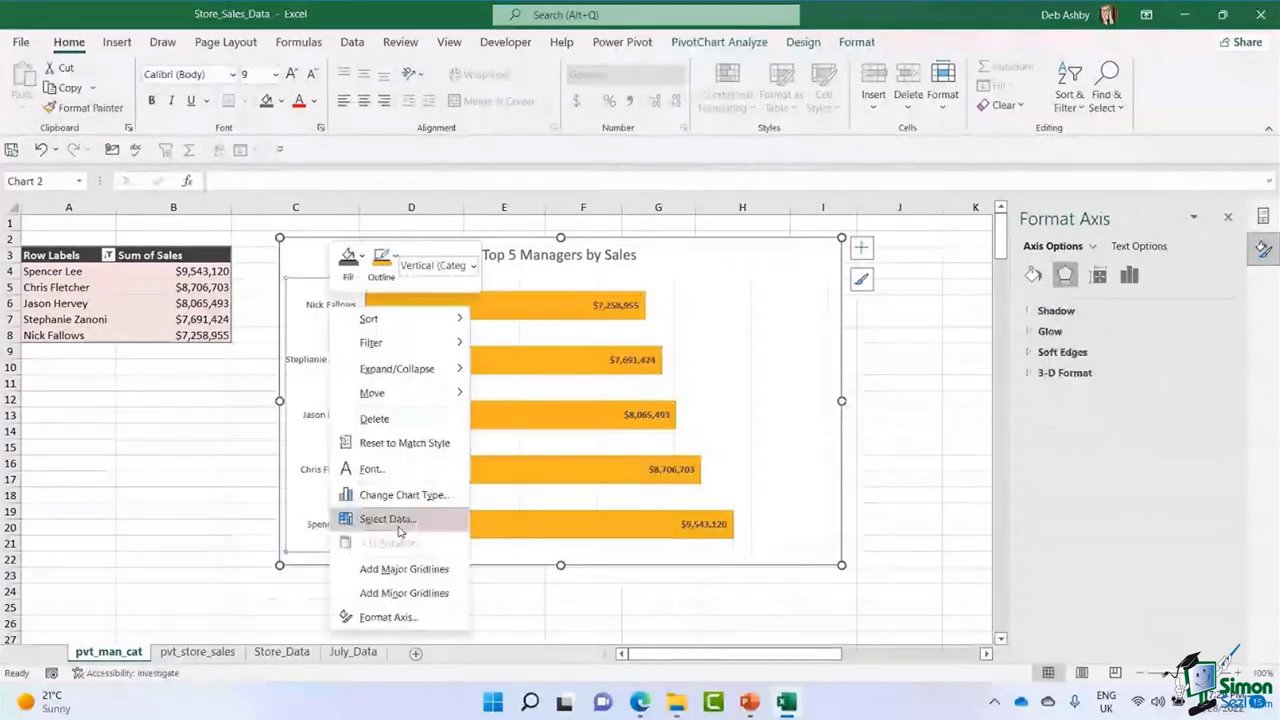
left_click(388, 617)
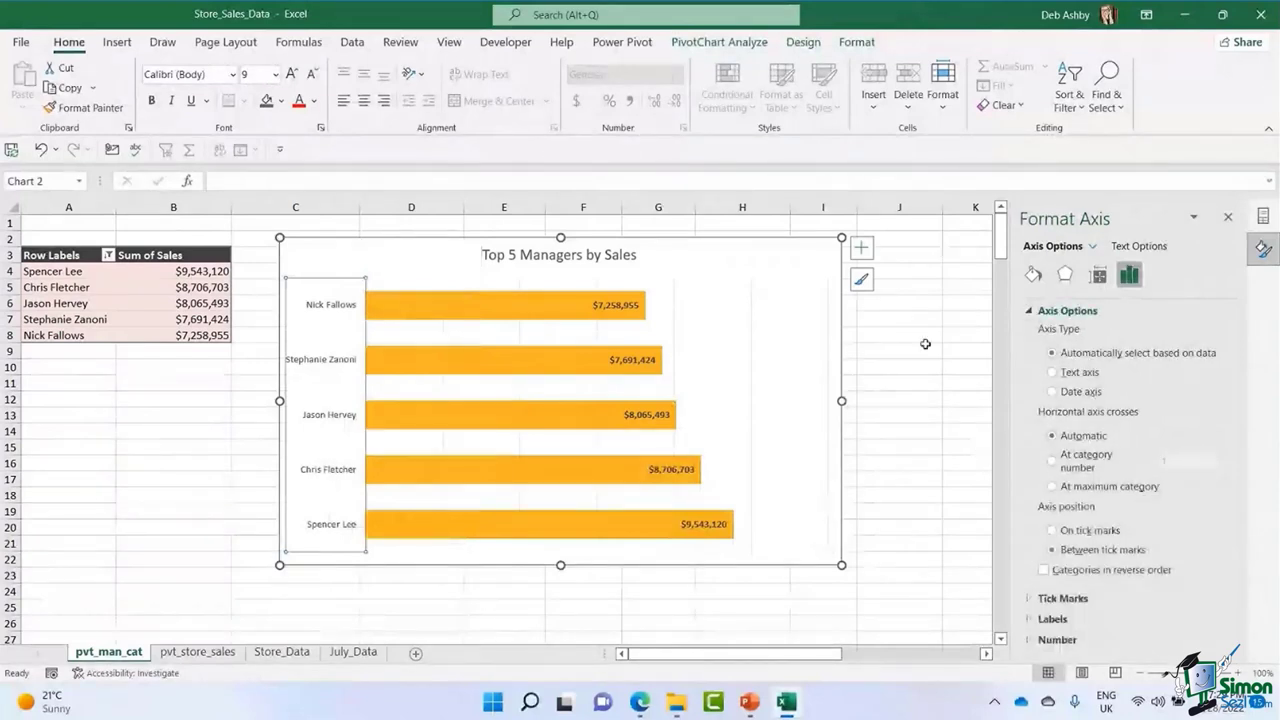
left_click(1228, 218)
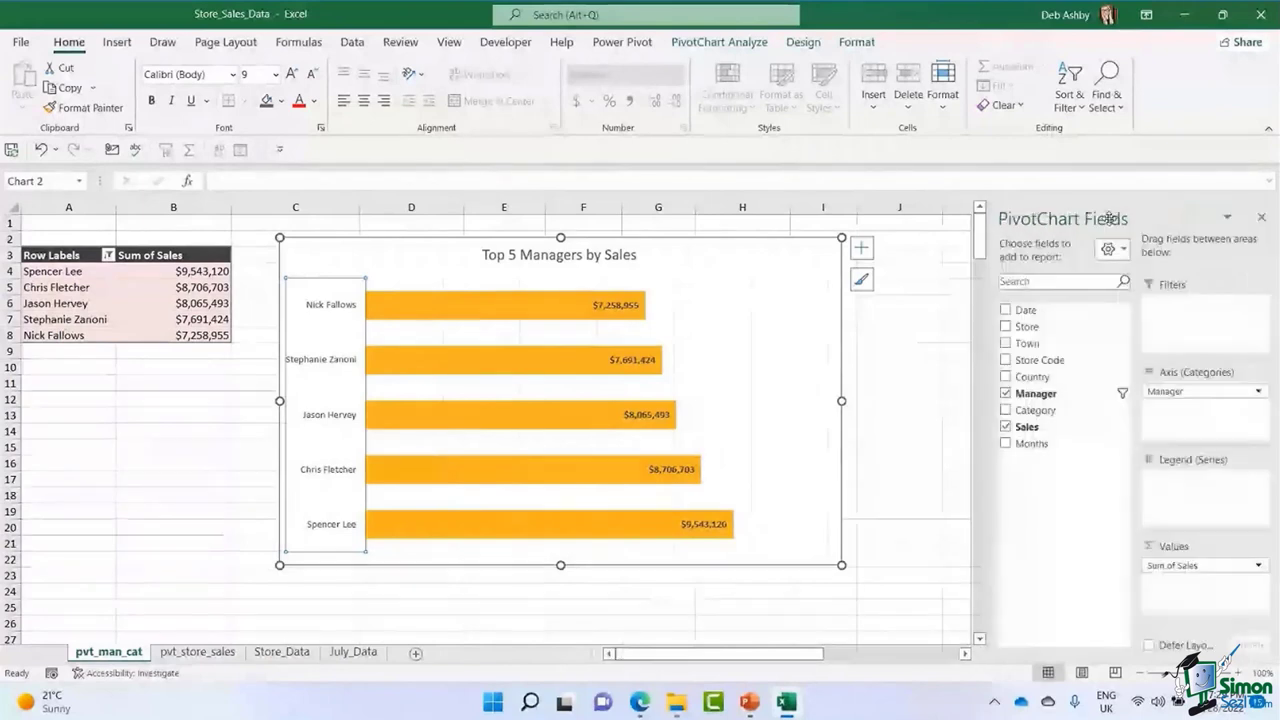
left_click(1264, 218)
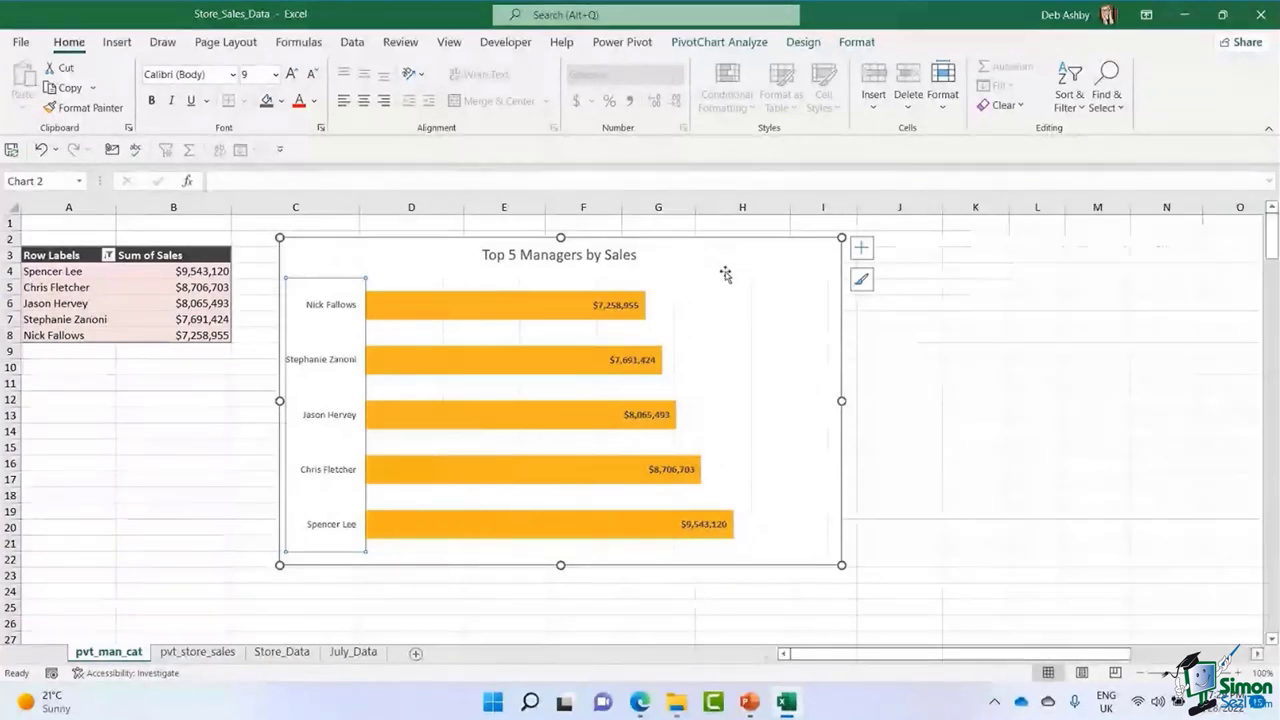
Examine the available chart elements, the bar series' options, and the PivotChart's analysis, design and format commands.
left_click(861, 253)
left_click(508, 316)
right_click(508, 316)
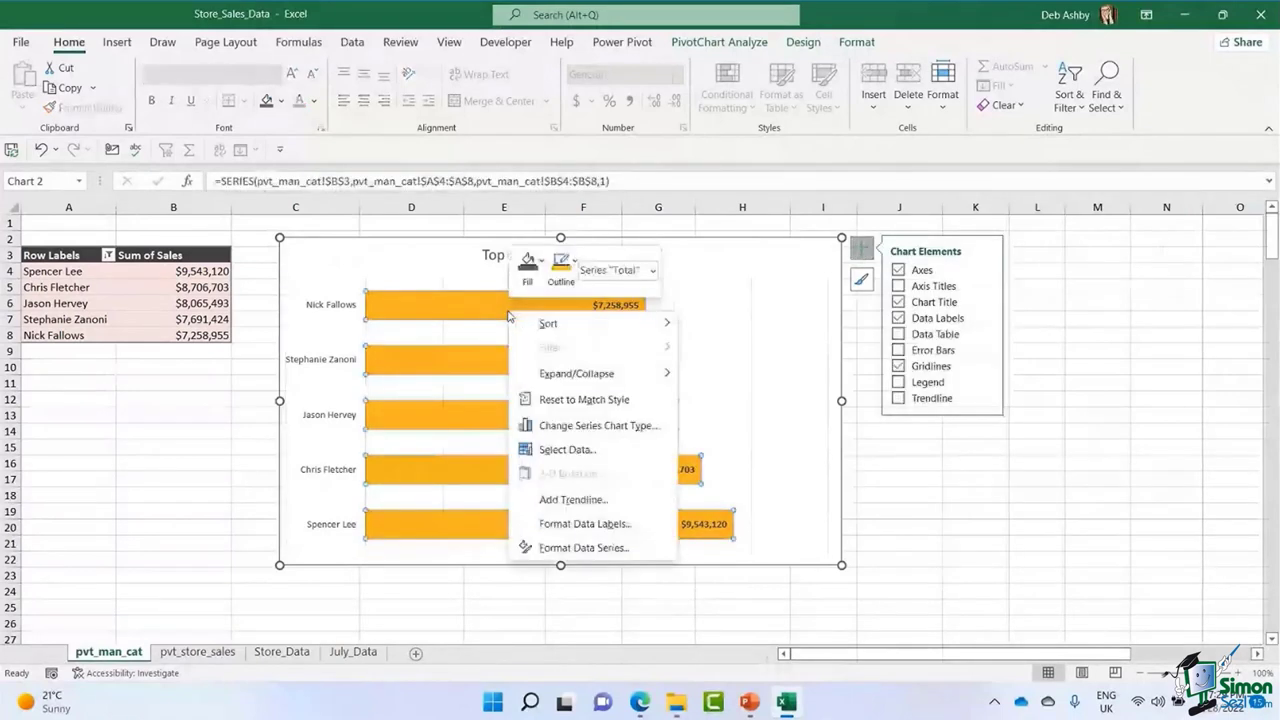
left_click(722, 276)
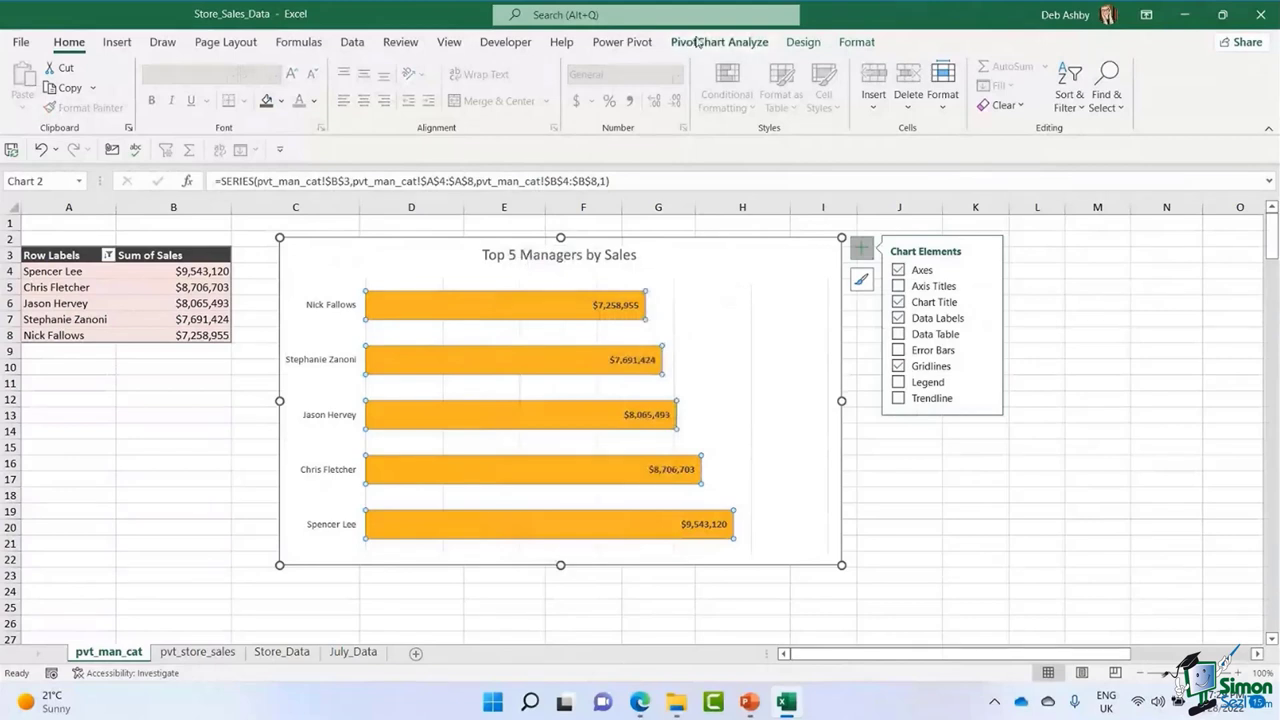
left_click(699, 42)
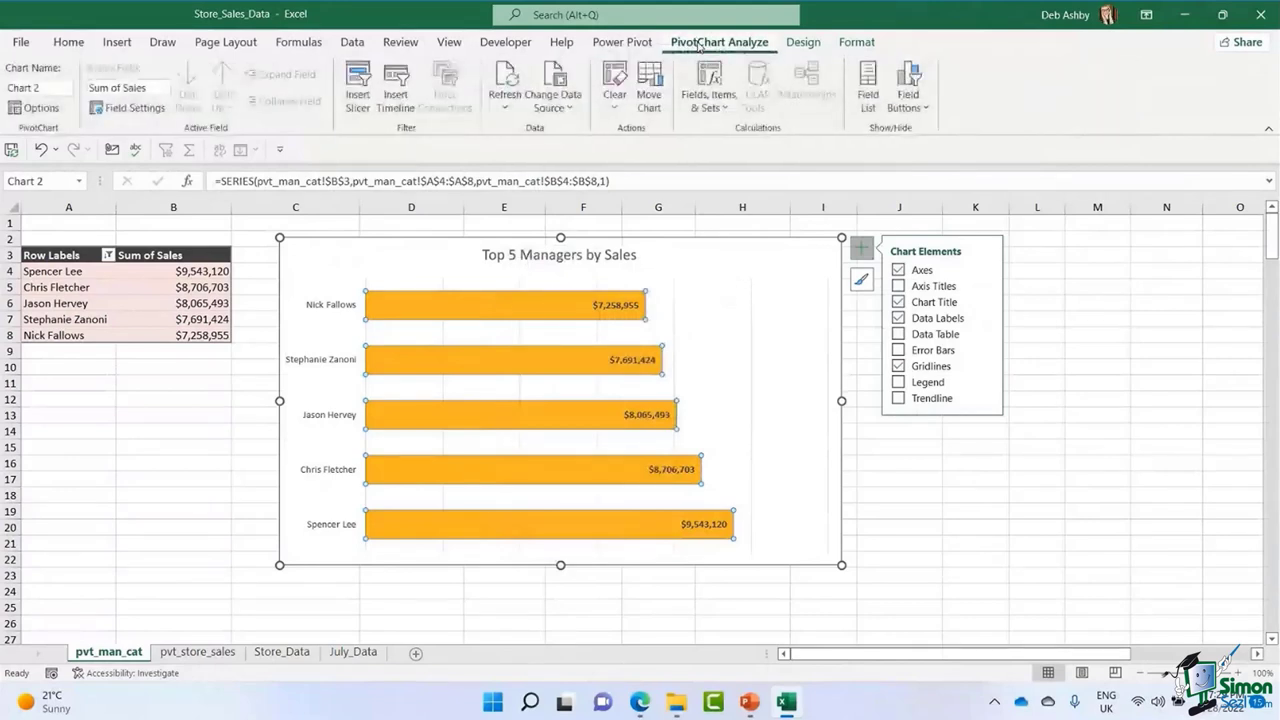
left_click(804, 42)
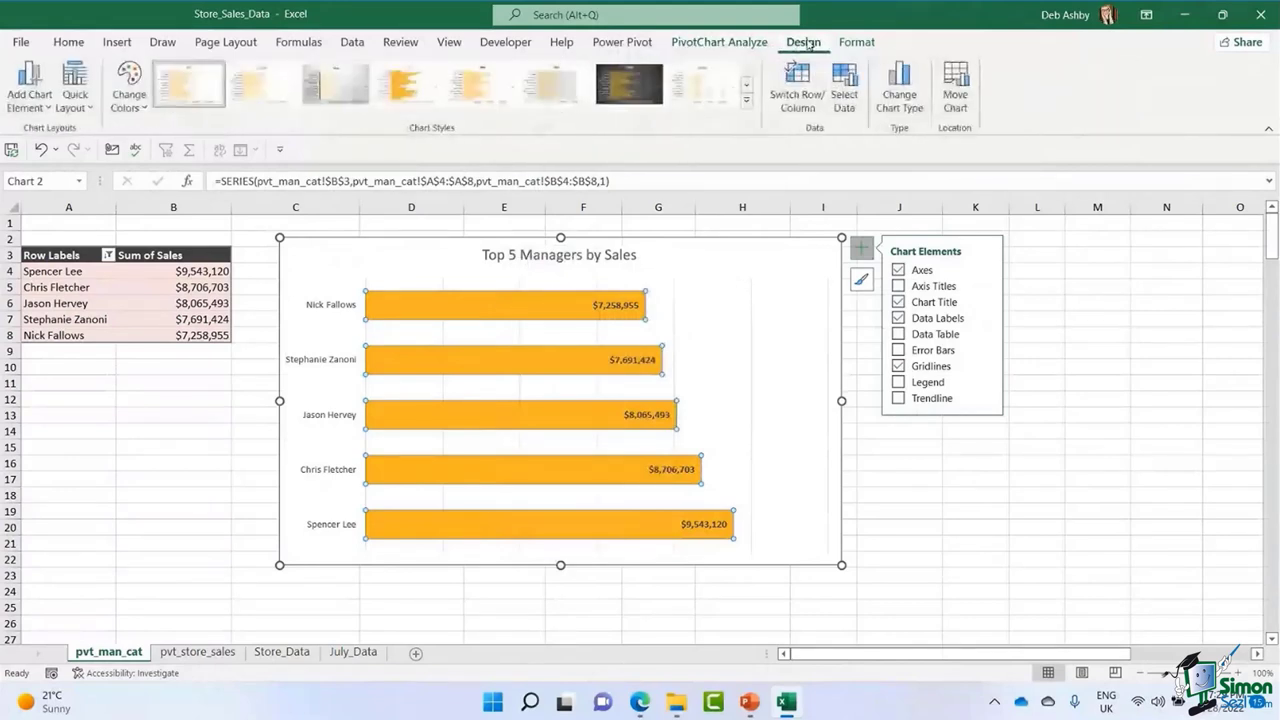
left_click(856, 43)
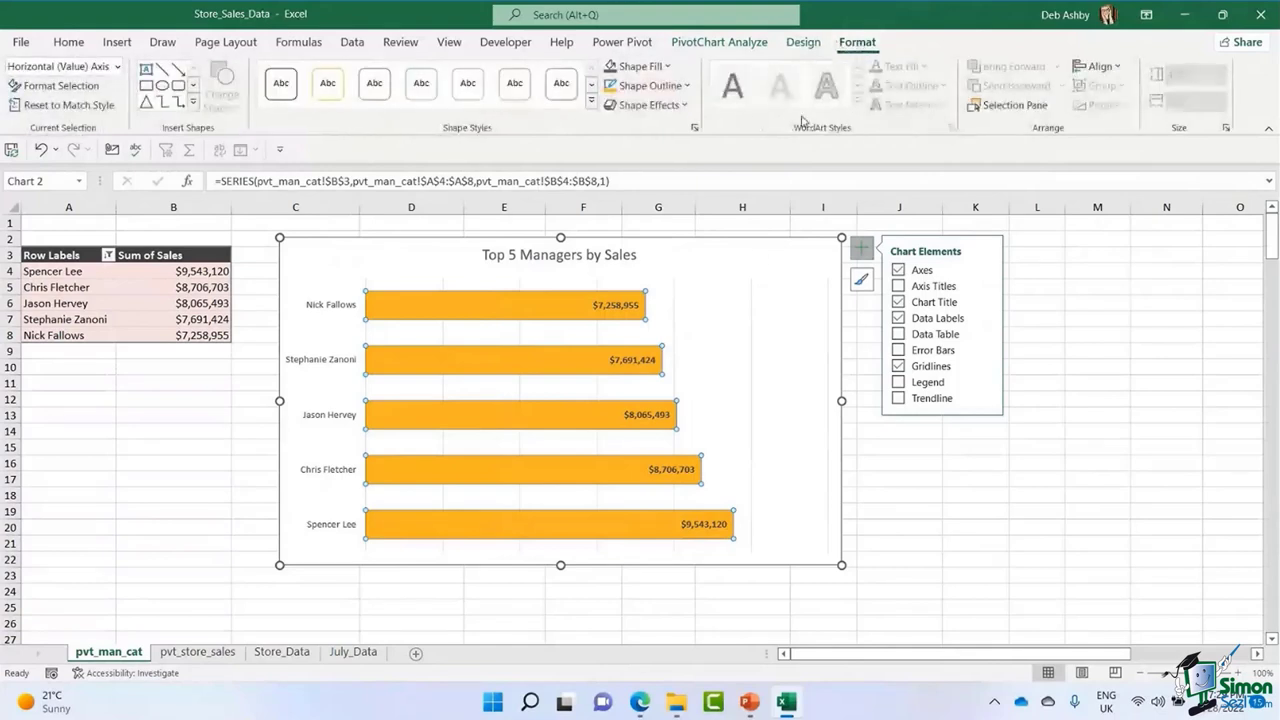
left_click(757, 258)
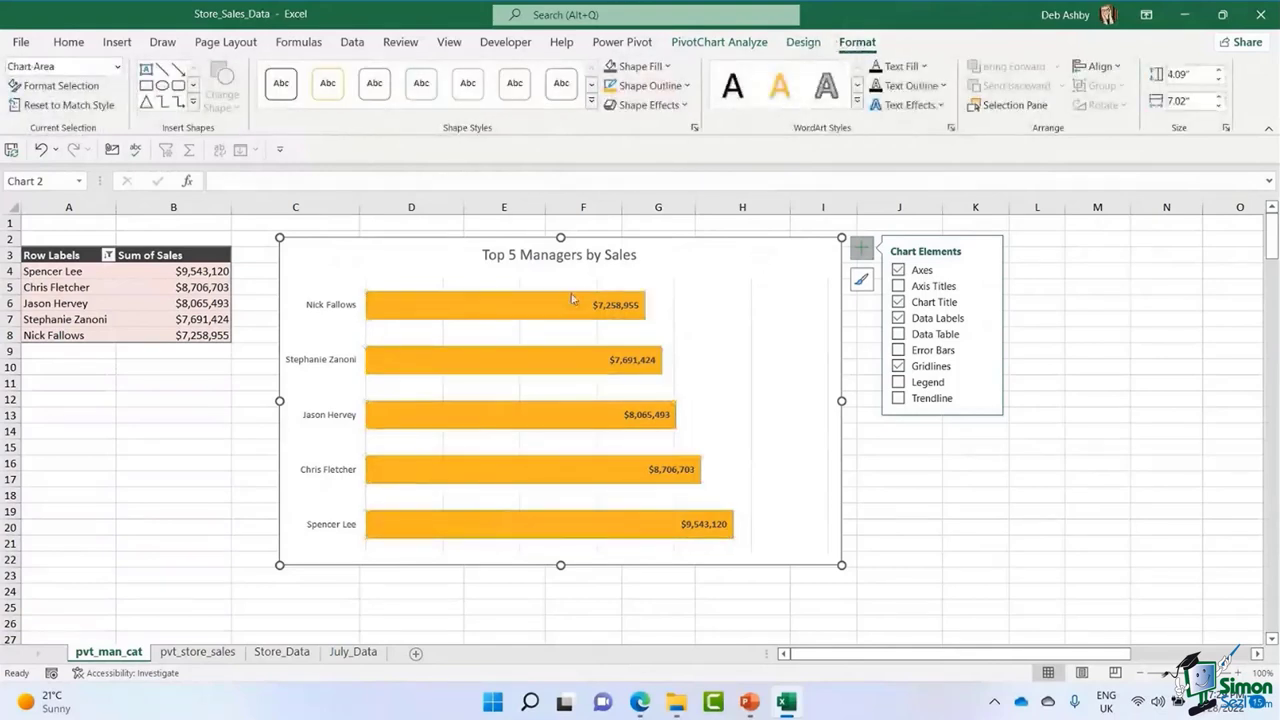
Remove the fill from the chart's bars and give them a dark red outline.
left_click(536, 305)
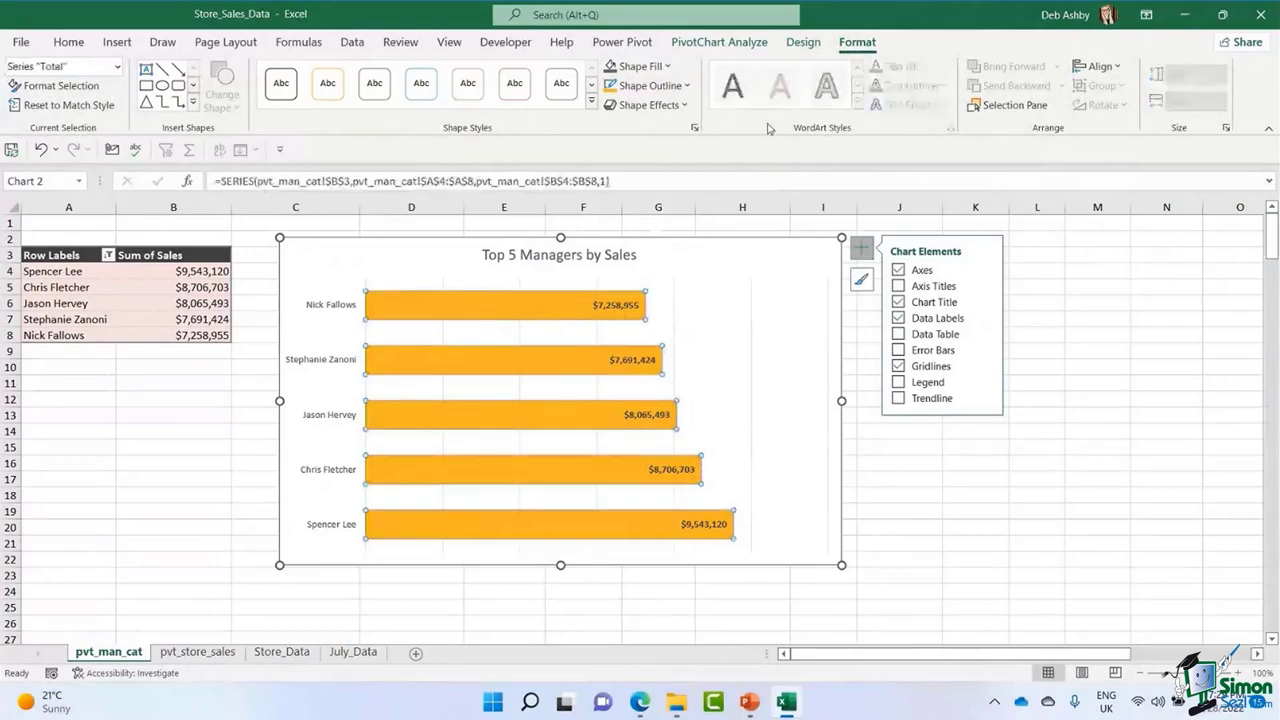
left_click(666, 67)
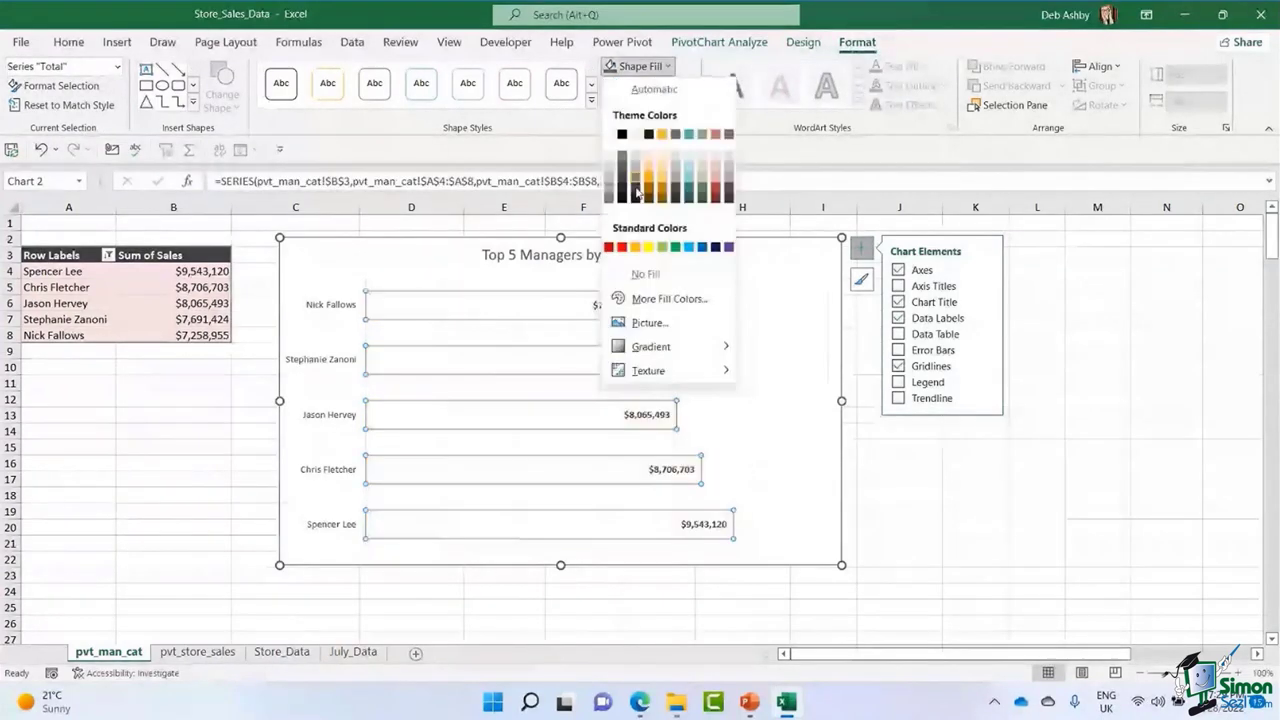
left_click(634, 271)
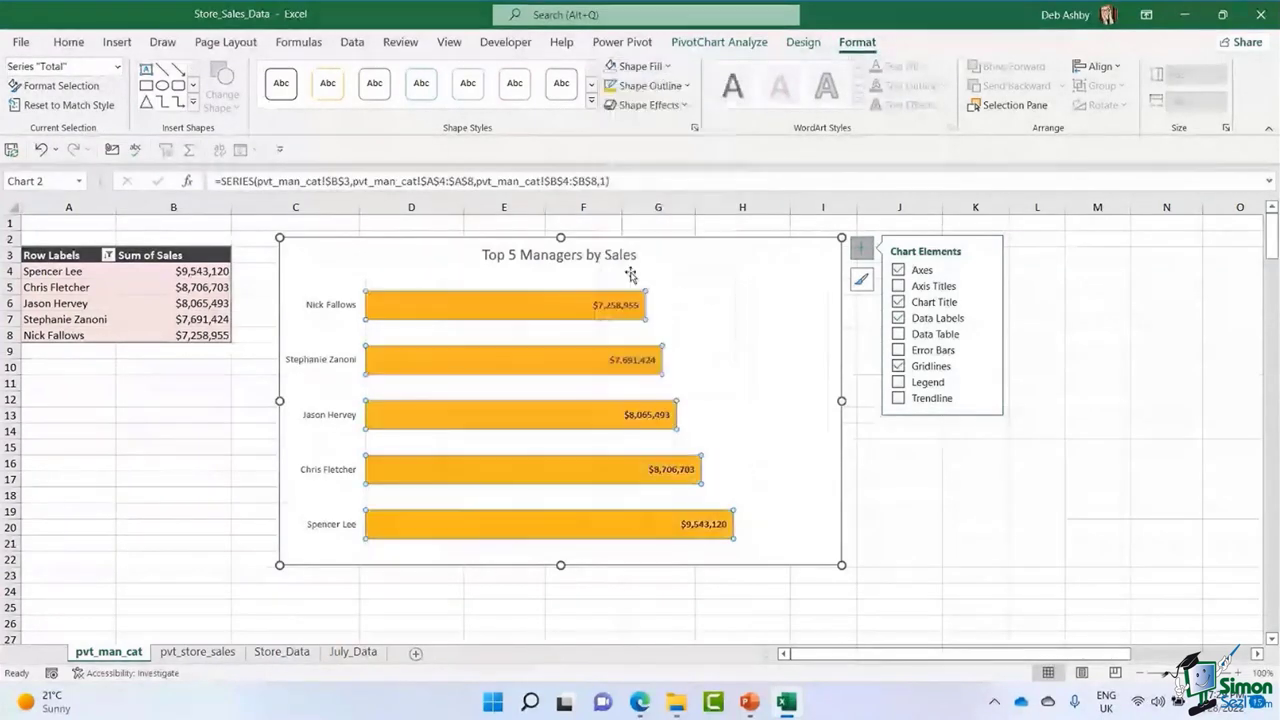
left_click(679, 87)
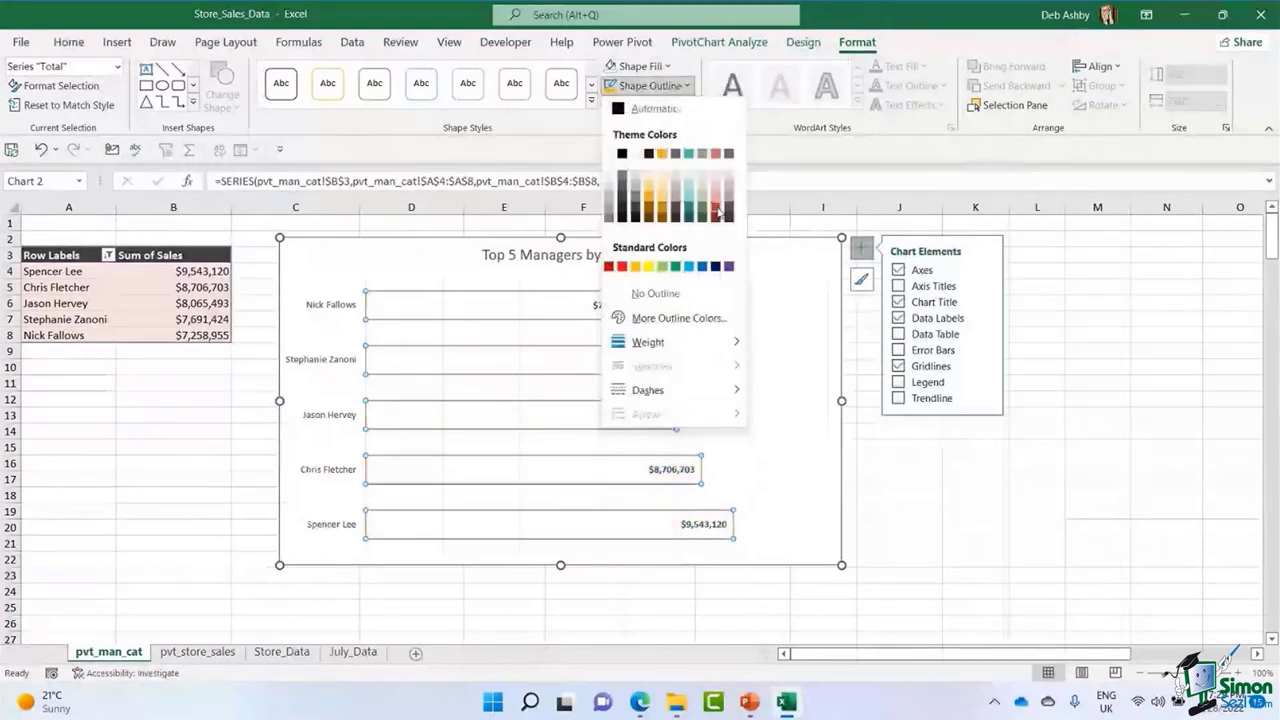
left_click(718, 210)
left_click(680, 87)
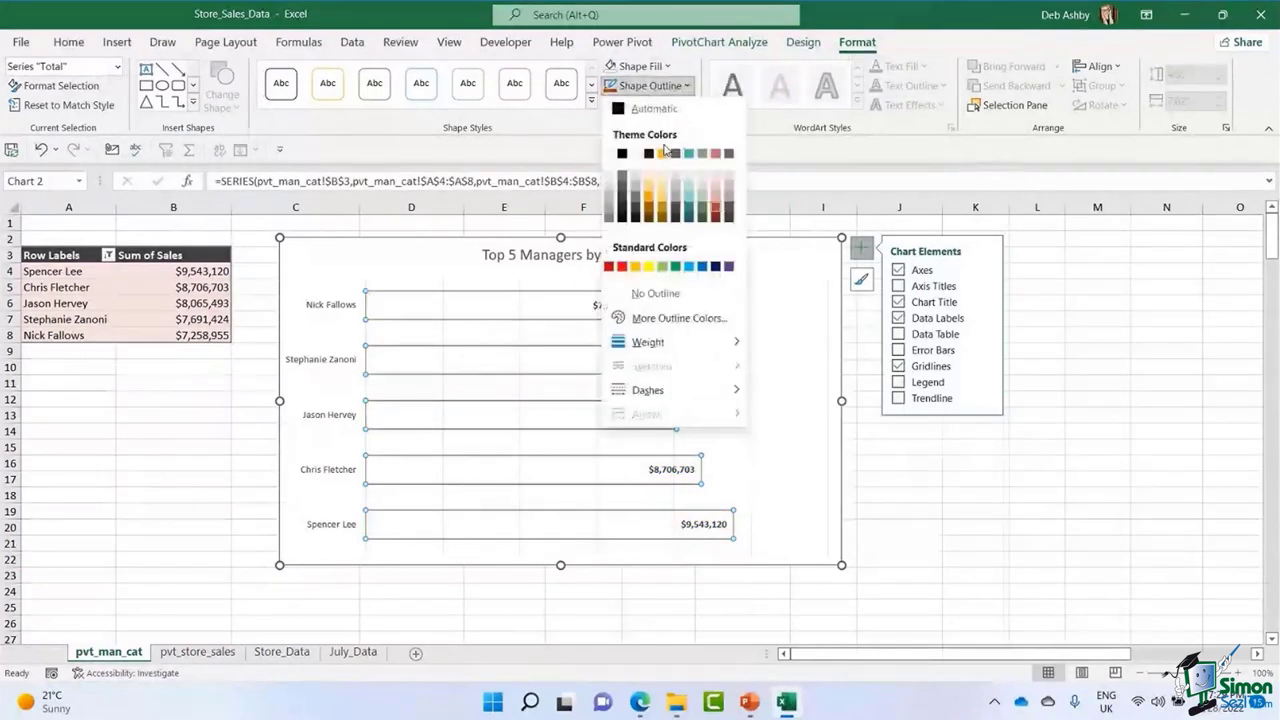
left_click(800, 428)
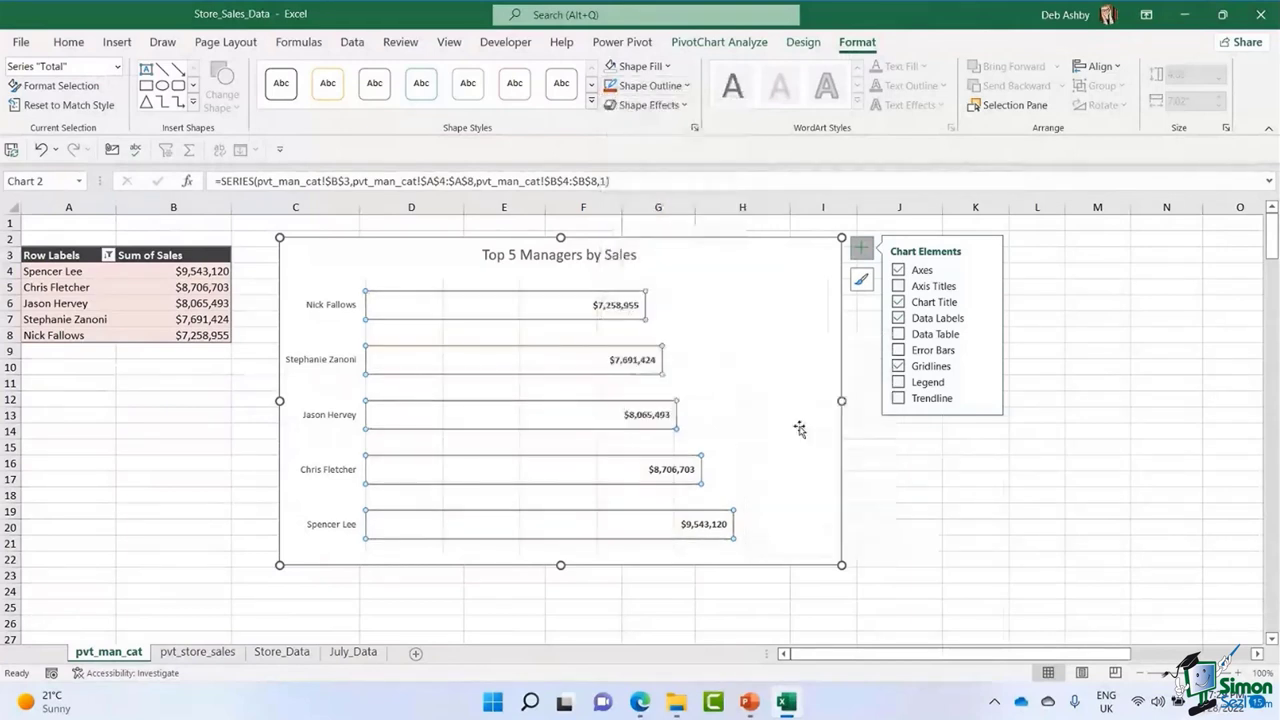
left_click(729, 325)
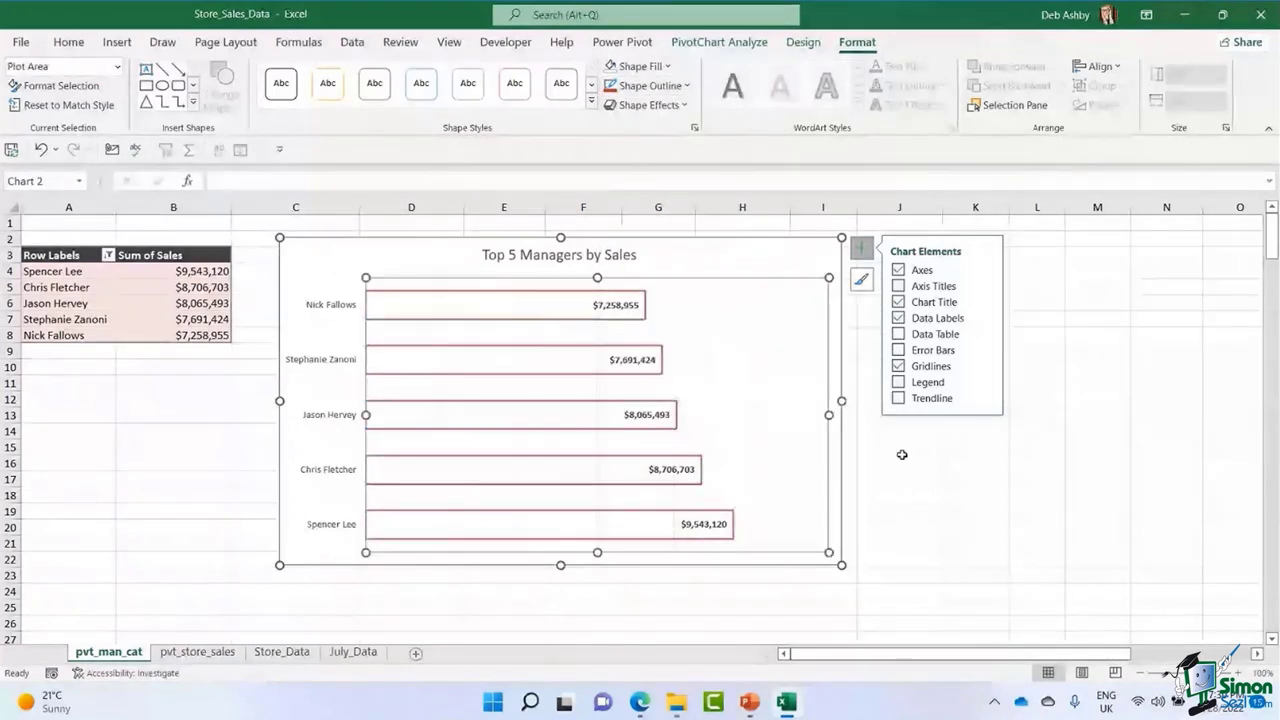
left_click(899, 478)
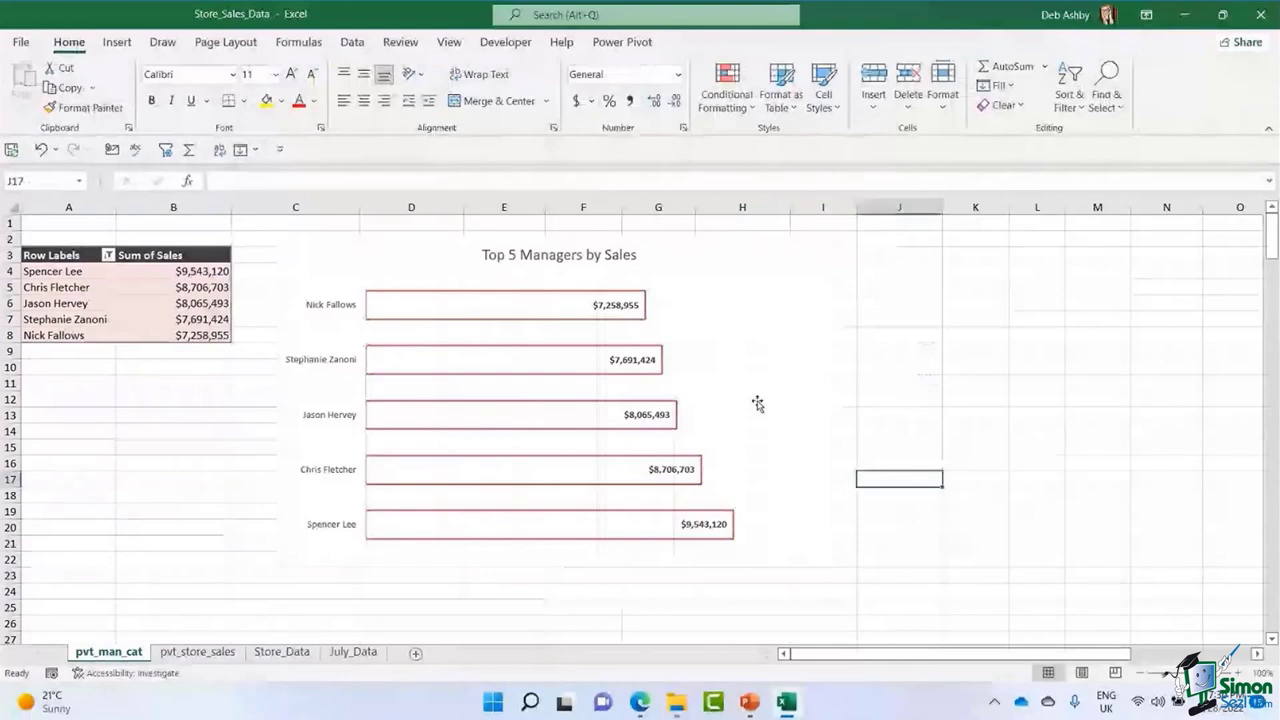
Delete the chart's vertical gridlines and fill the bars with light red.
left_click(752, 306)
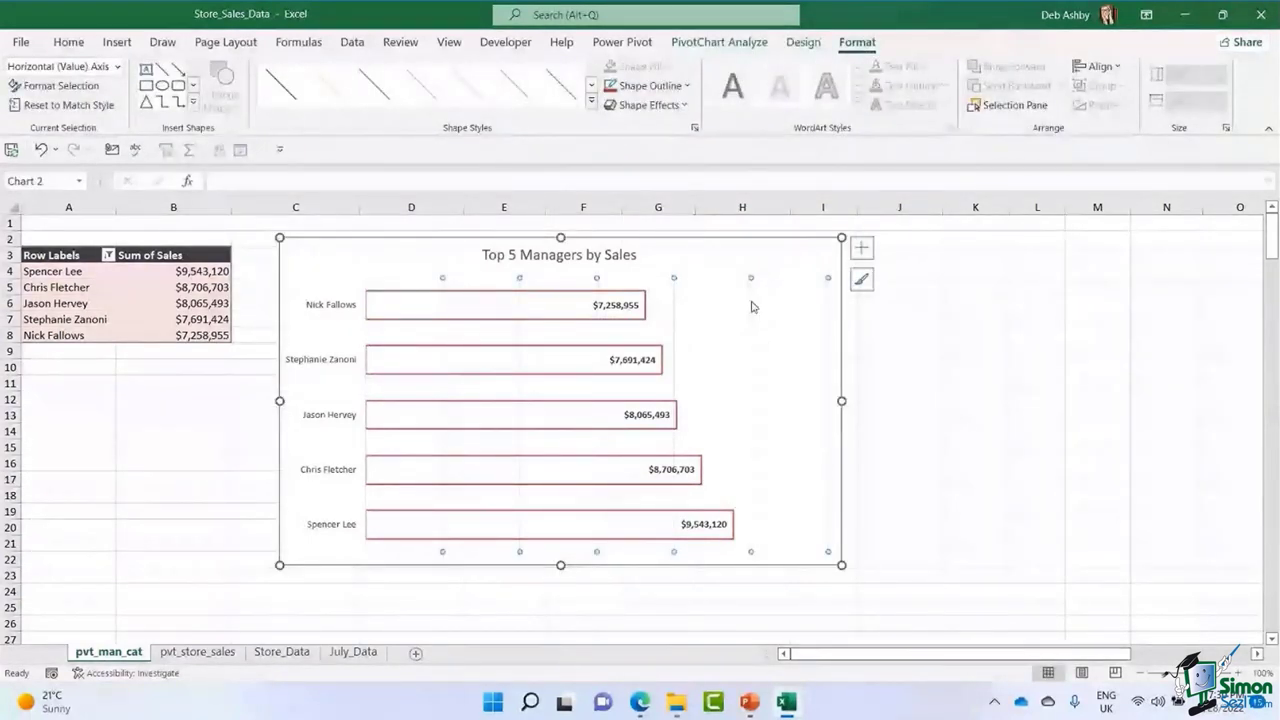
key("Escape")
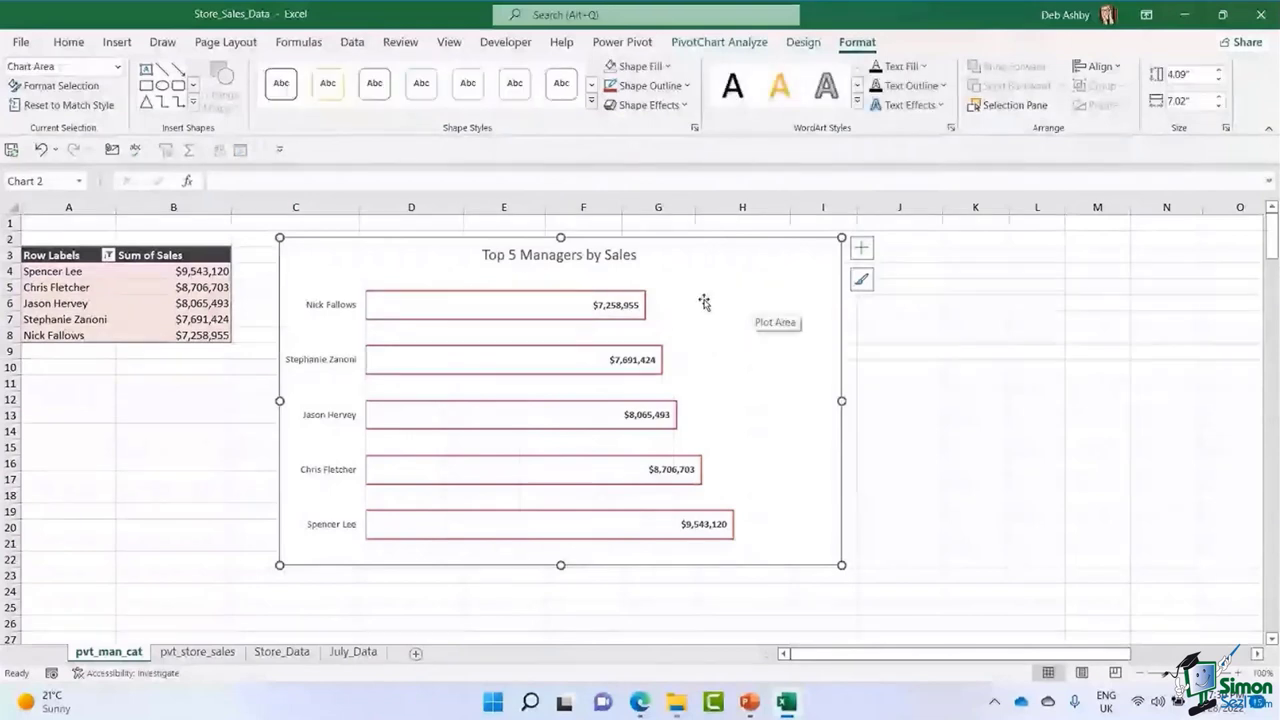
left_click(571, 310)
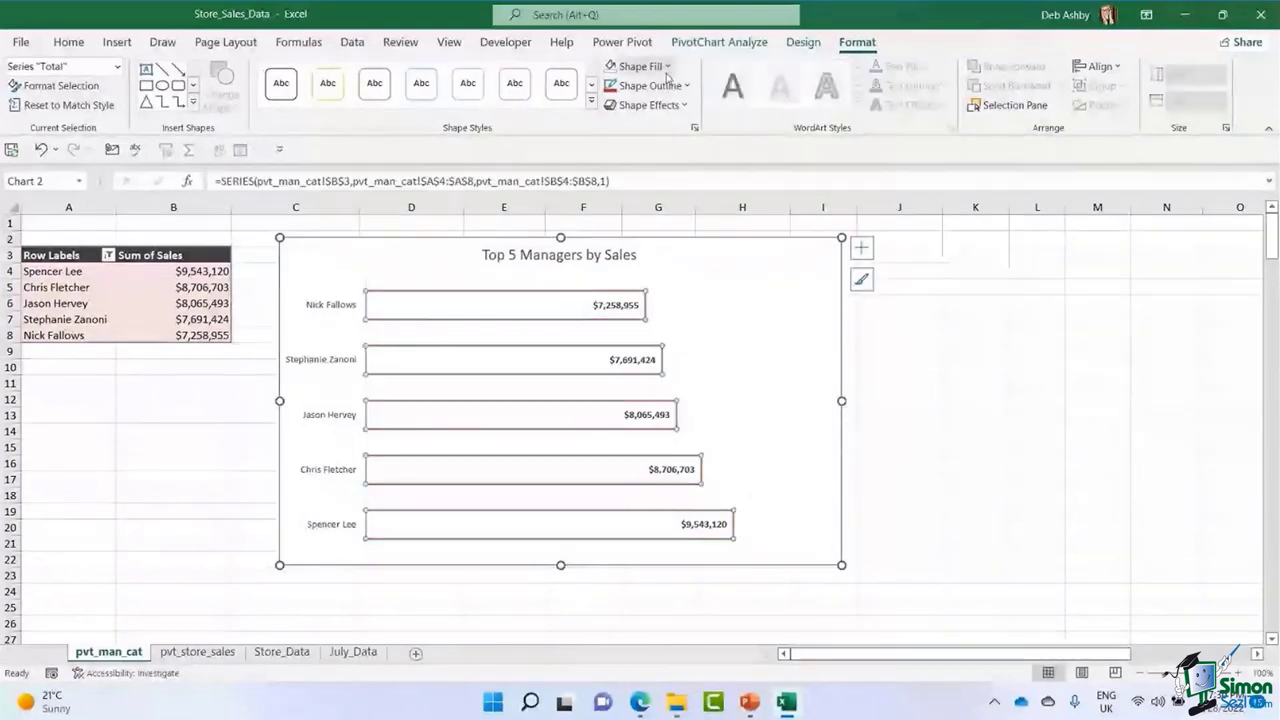
left_click(667, 67)
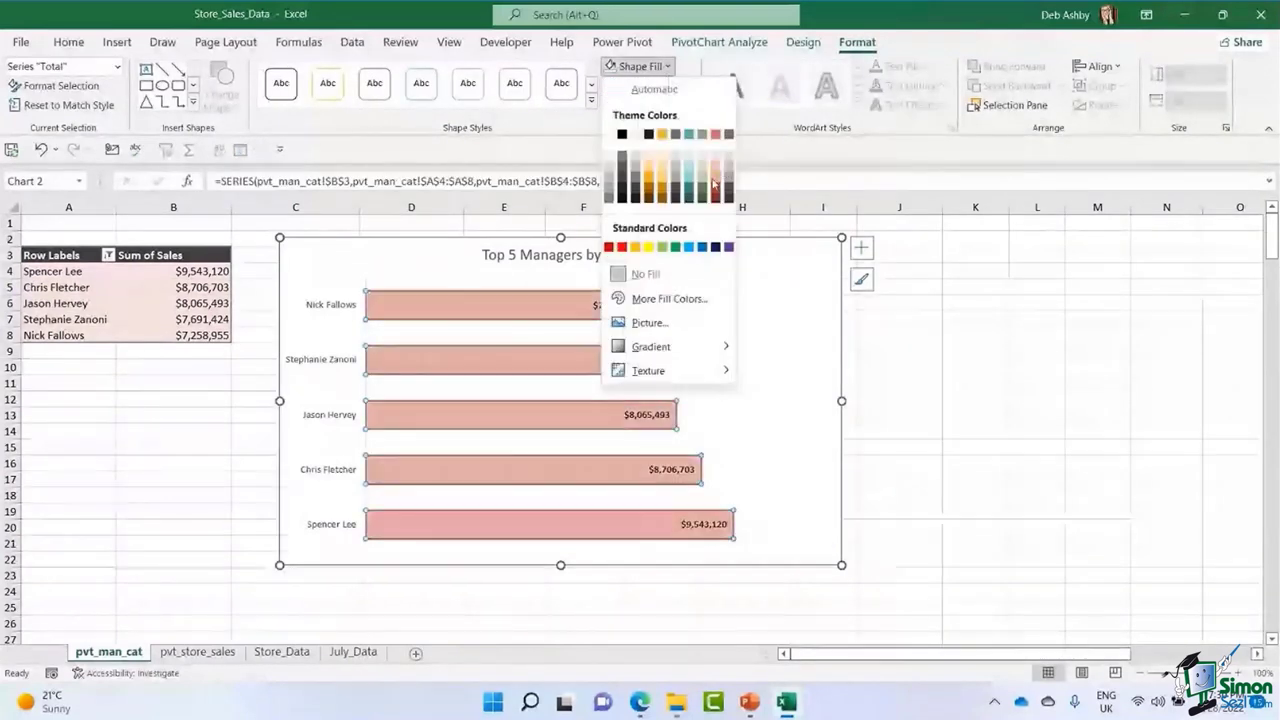
left_click(713, 183)
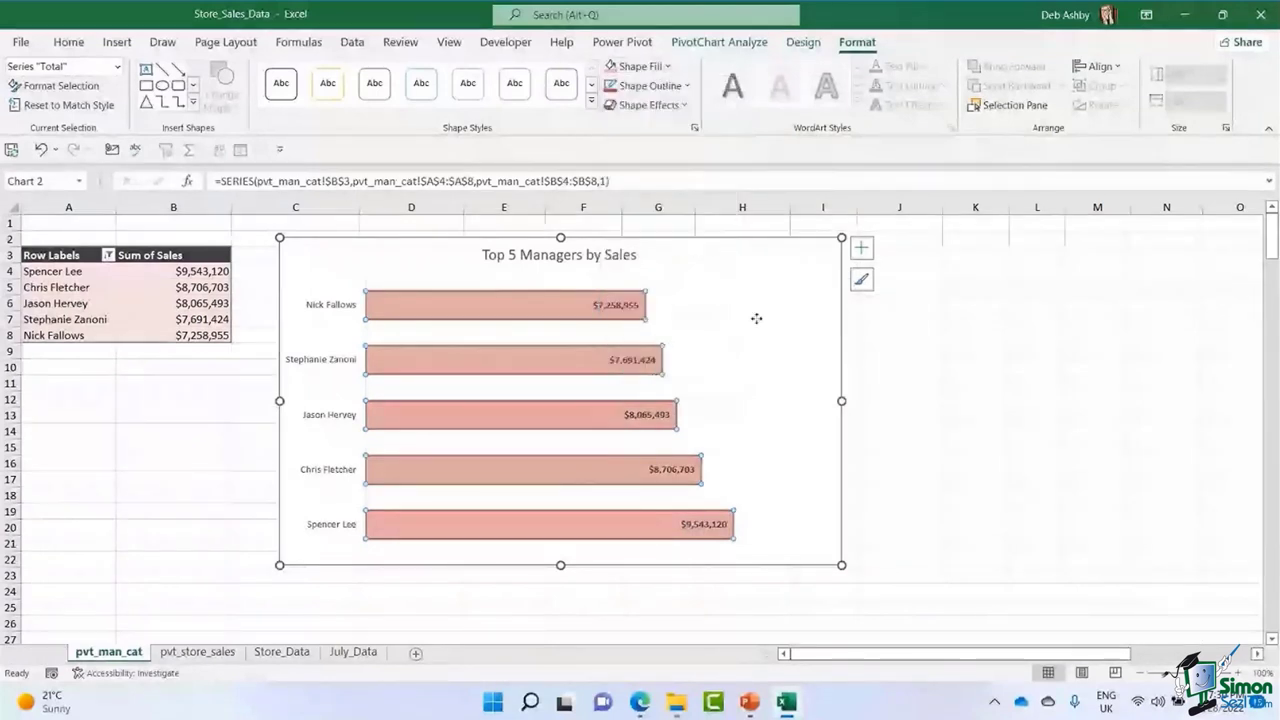
left_click(756, 318)
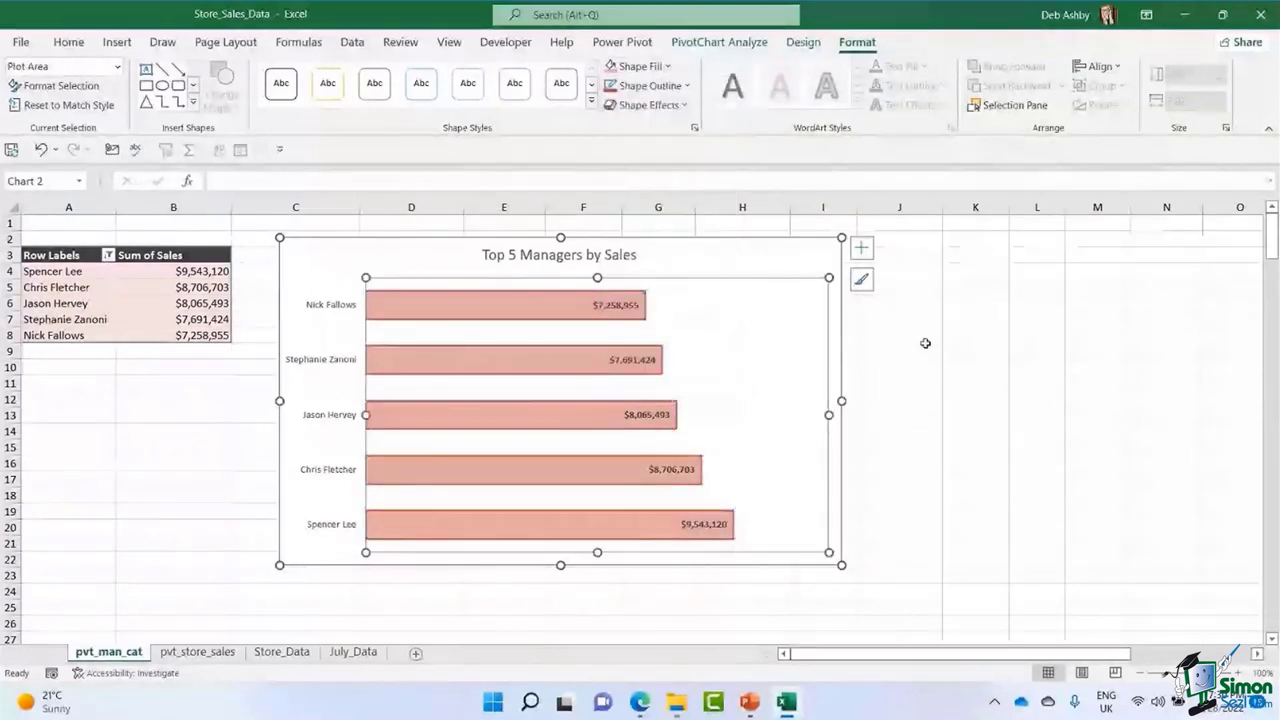
left_click(1008, 387)
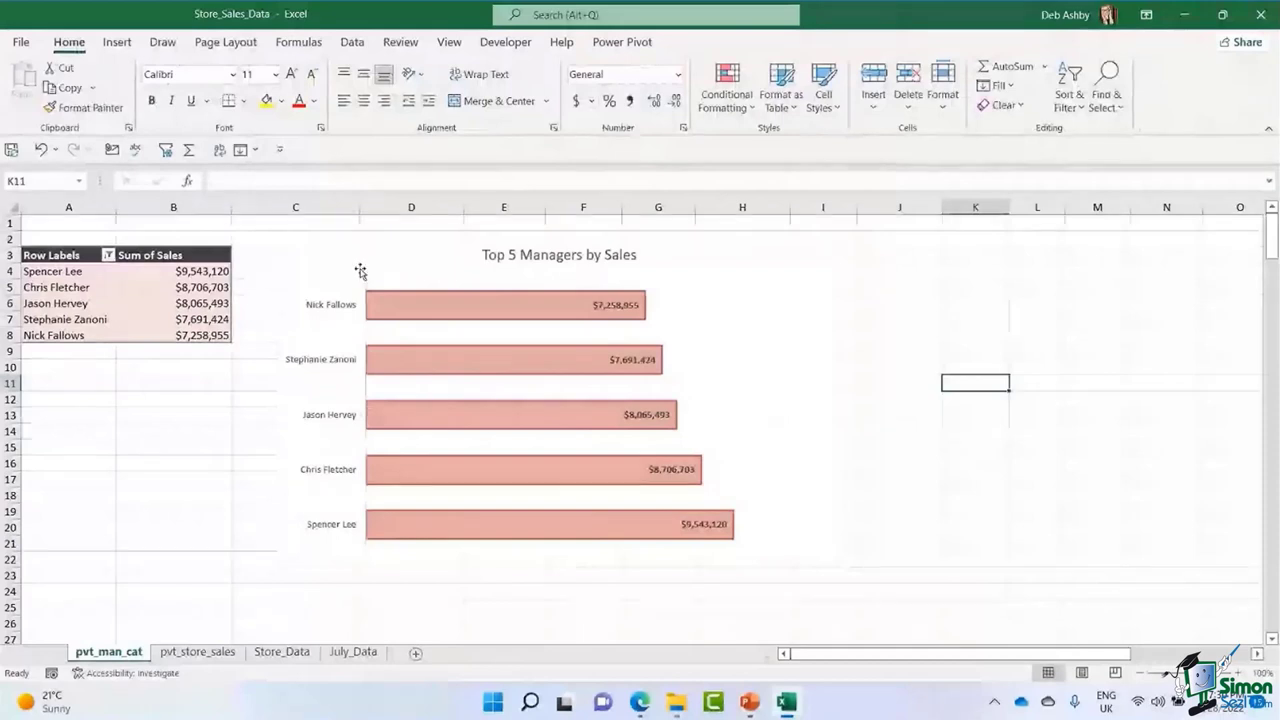
Show the chart's manager categories in reverse order, close the axis formatting options and deselect the chart.
left_click(360, 271)
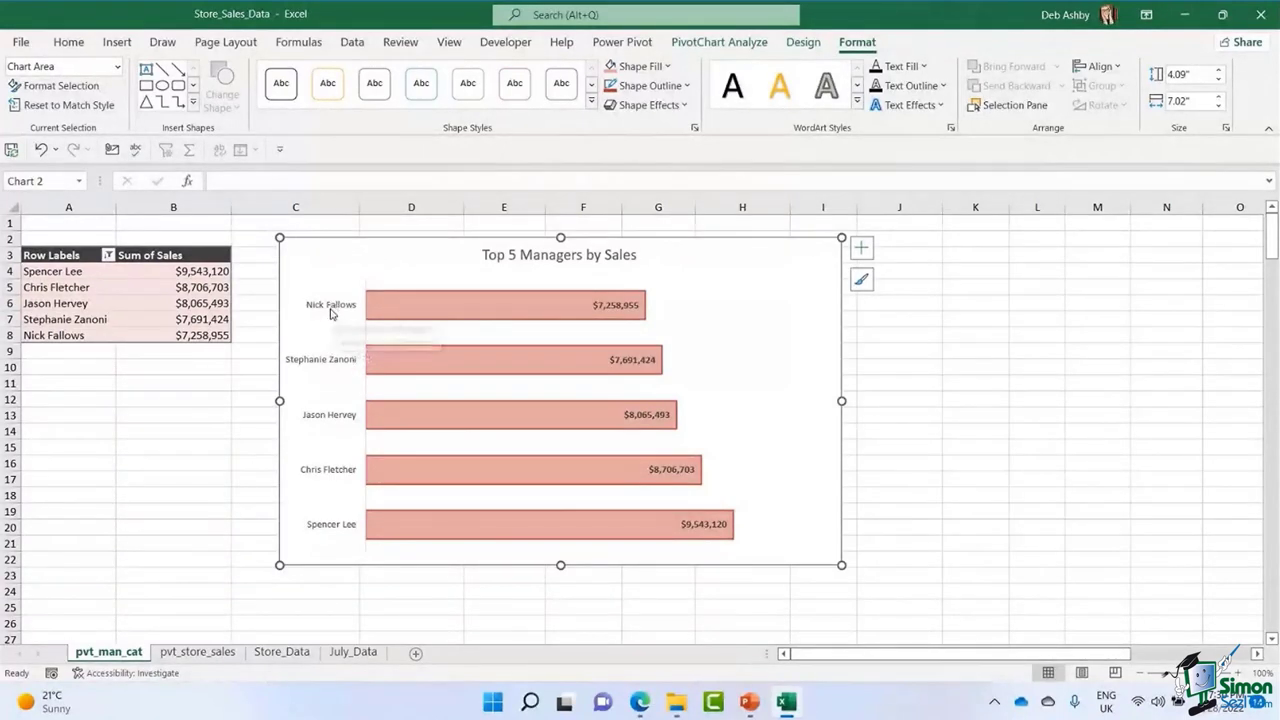
mouse_move(437, 309)
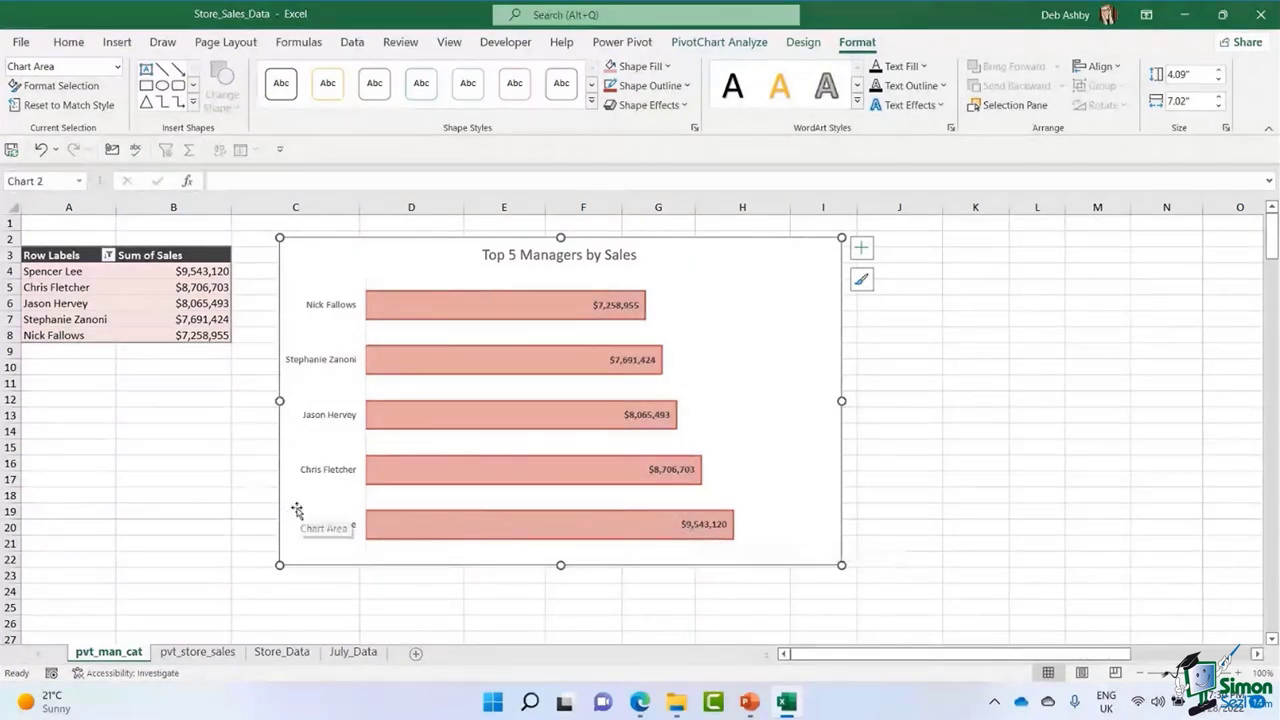
left_click(321, 310)
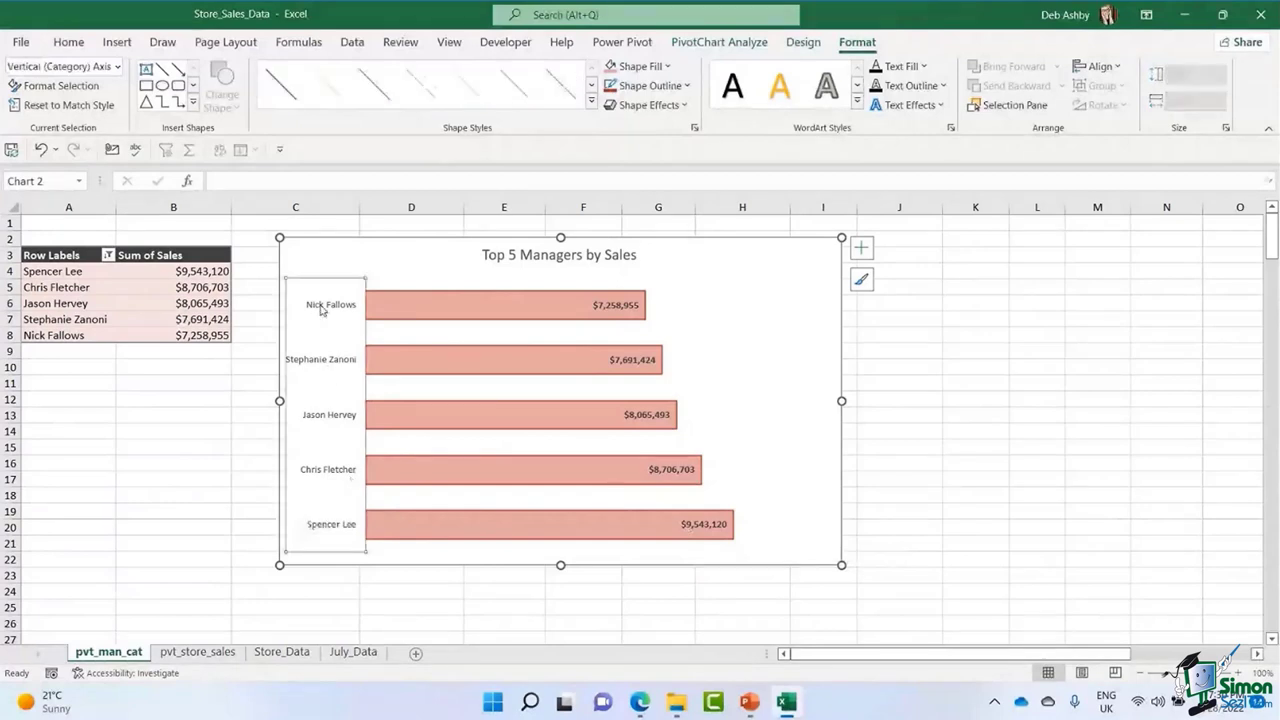
right_click(321, 310)
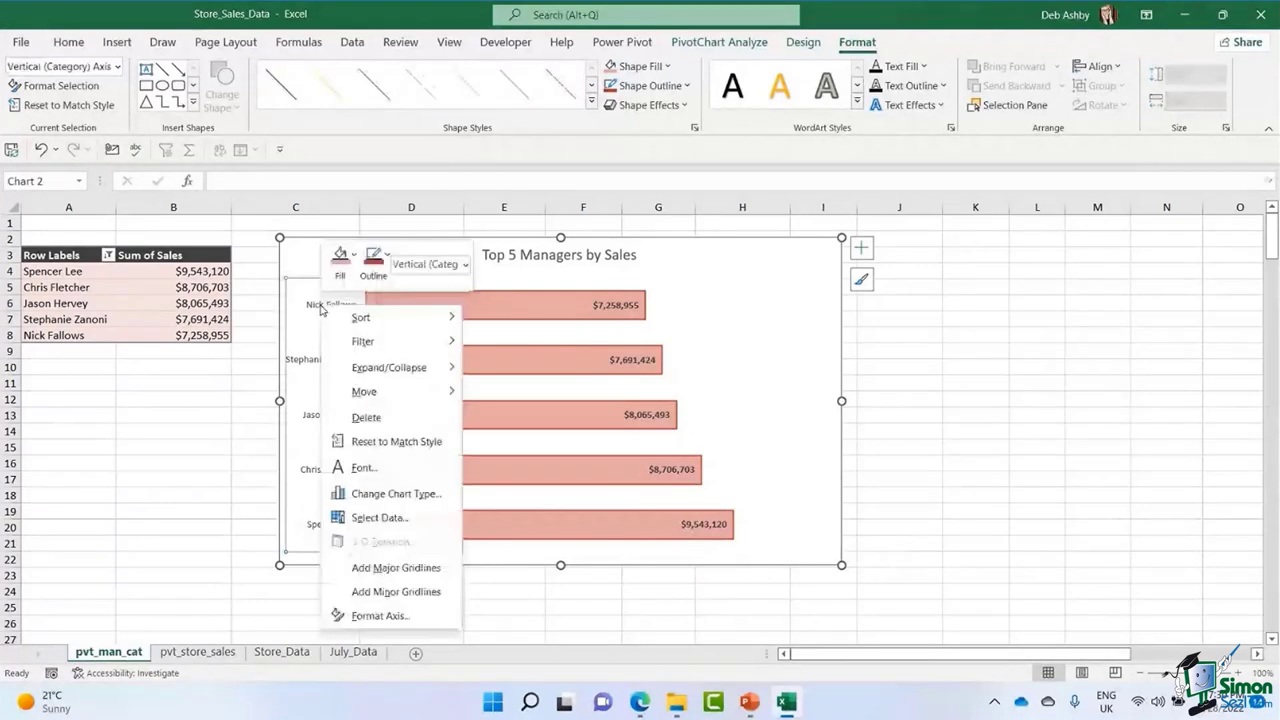
left_click(372, 614)
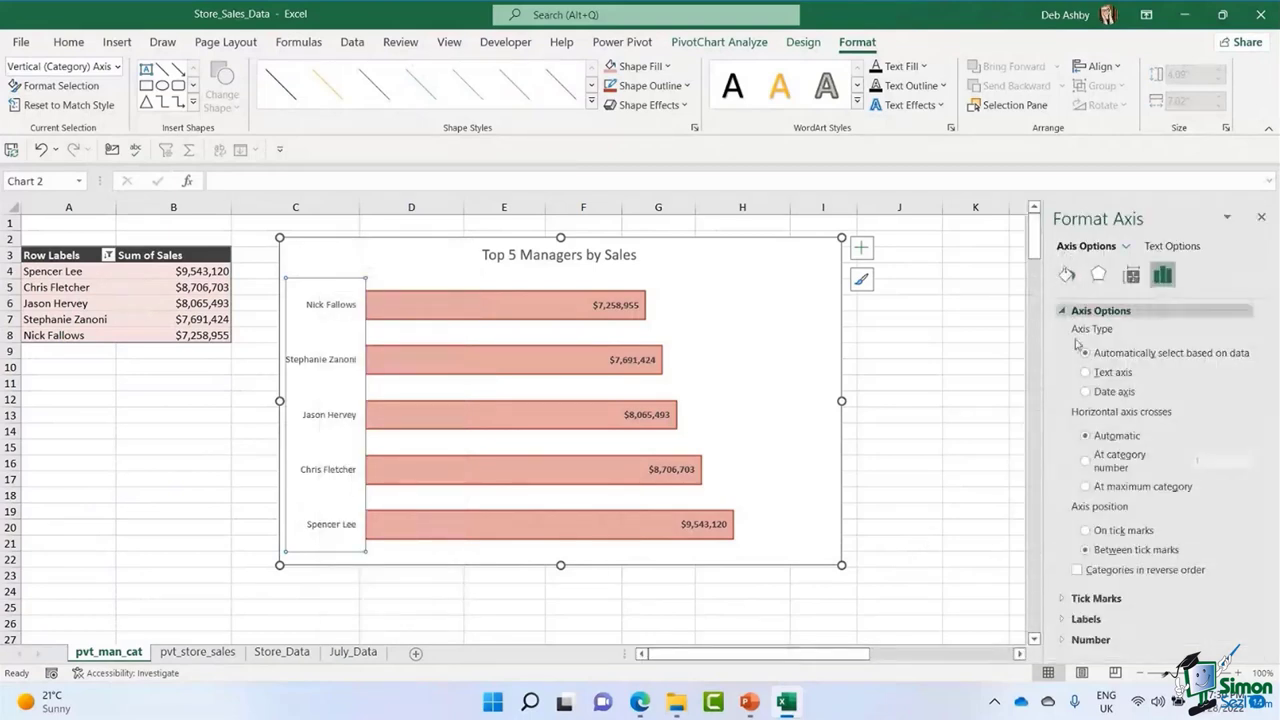
left_click(1077, 571)
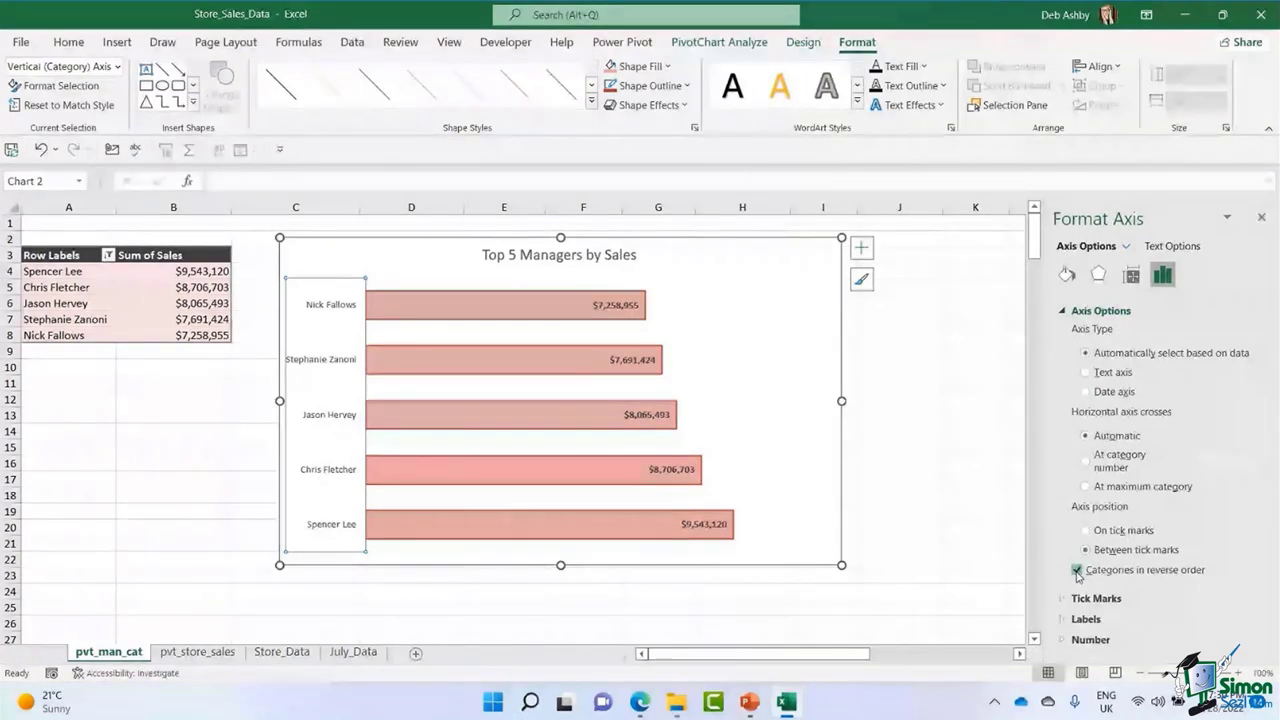
left_click(1259, 220)
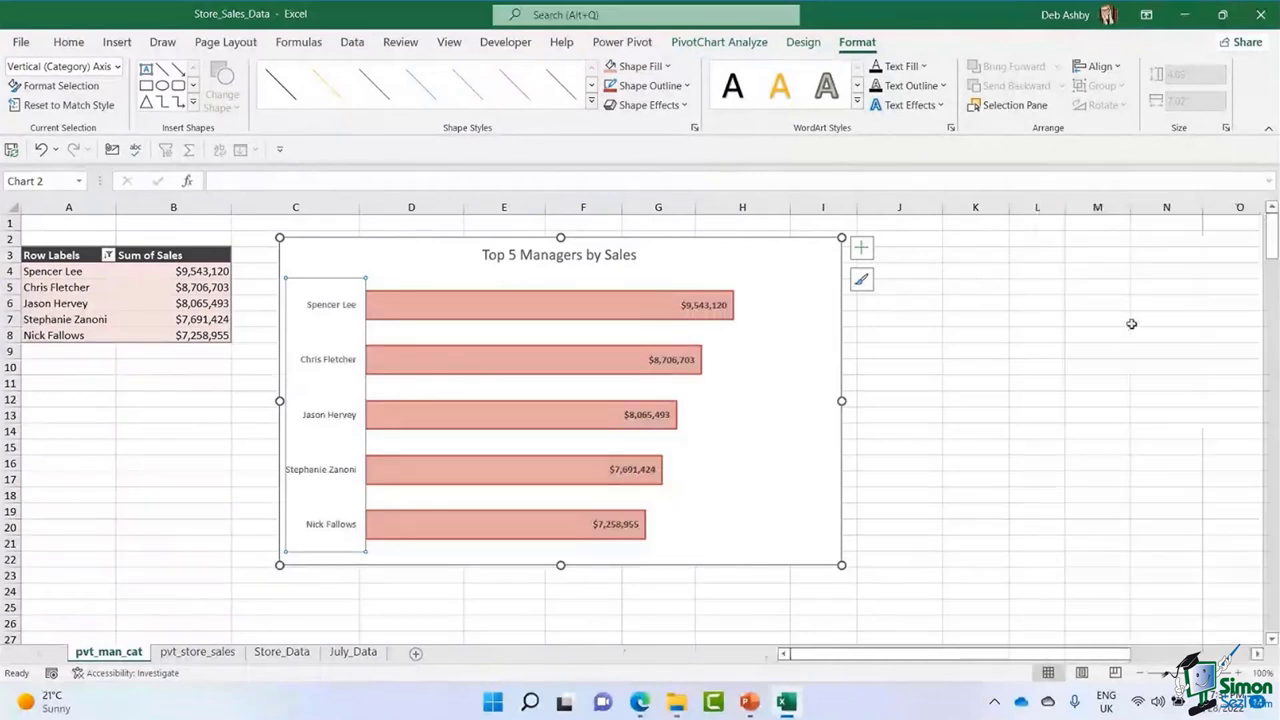
left_click(978, 349)
Insert slicers for the Store and Town fields on the Top 5 Managers by Sales chart.
left_click(764, 265)
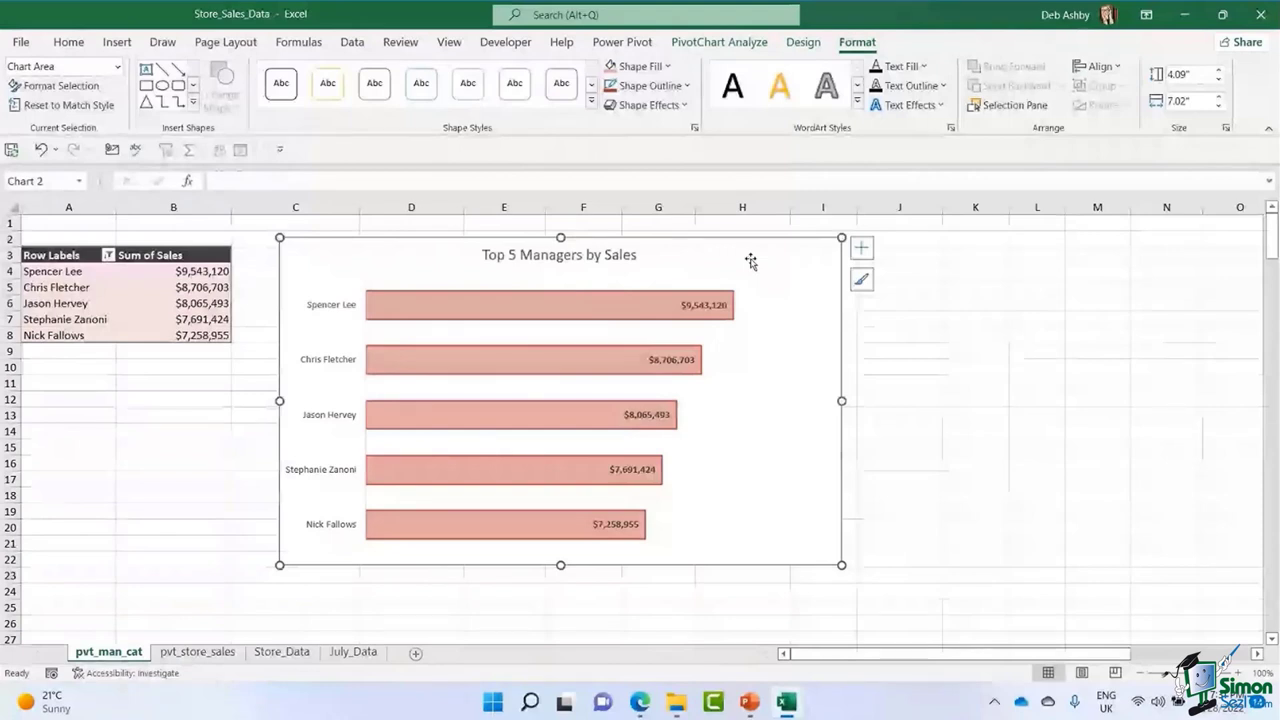
mouse_move(648, 411)
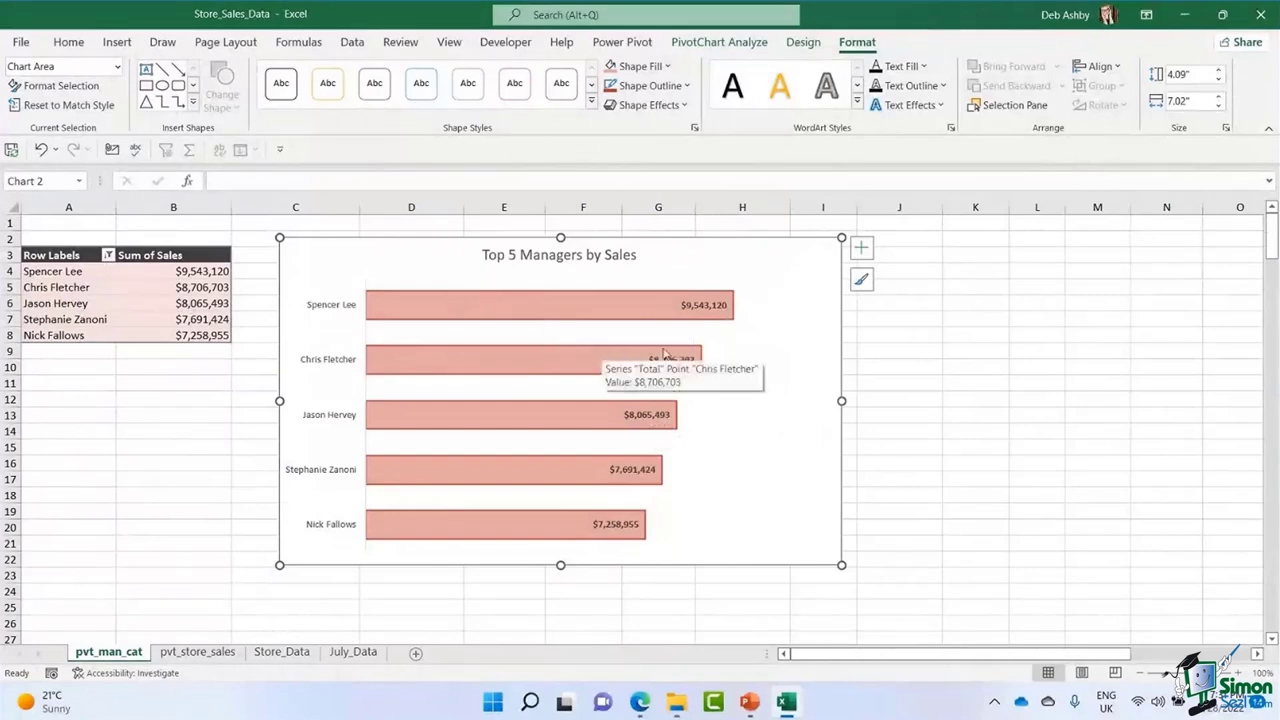
left_click(716, 45)
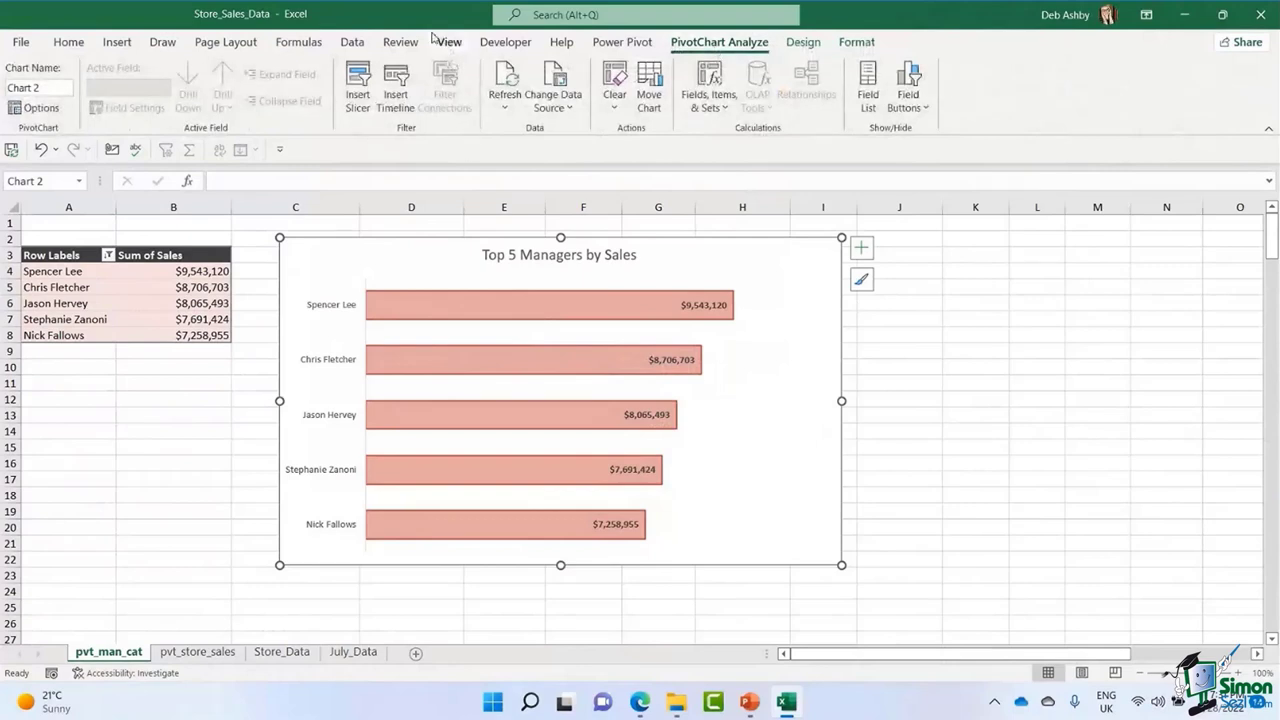
left_click(357, 88)
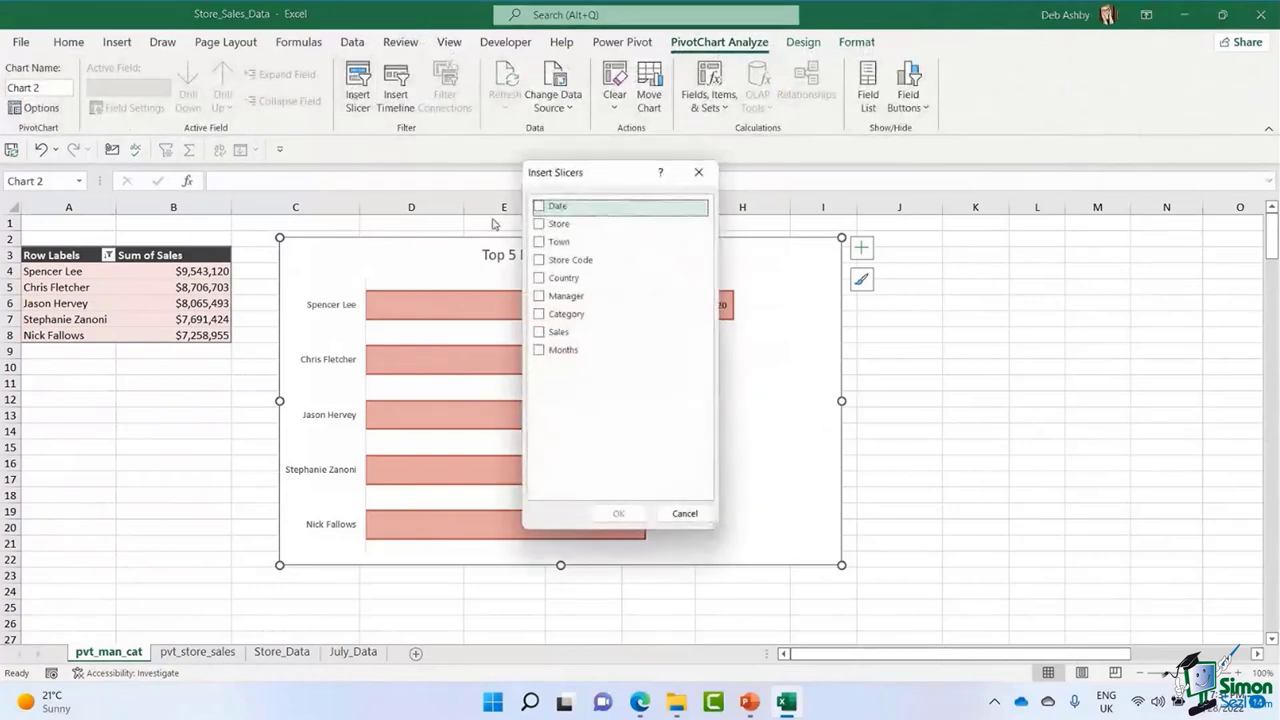
left_click_drag(574, 176, 766, 208)
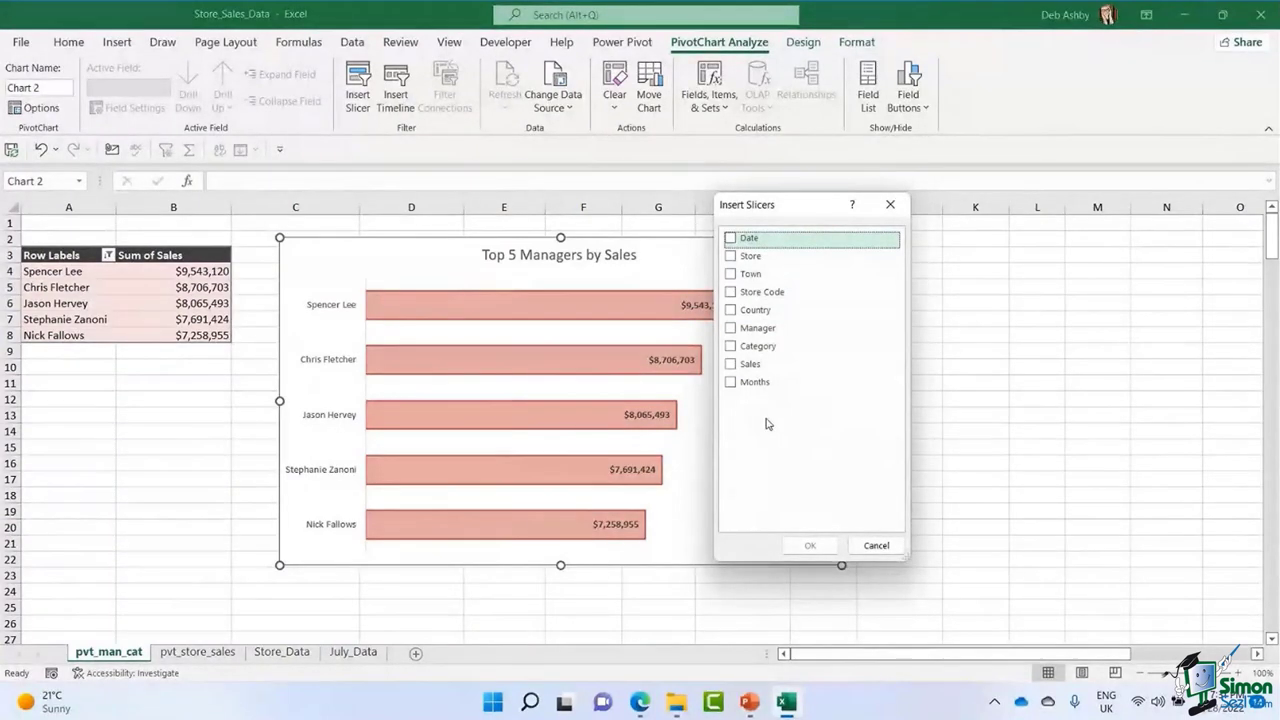
left_click(731, 257)
left_click(731, 274)
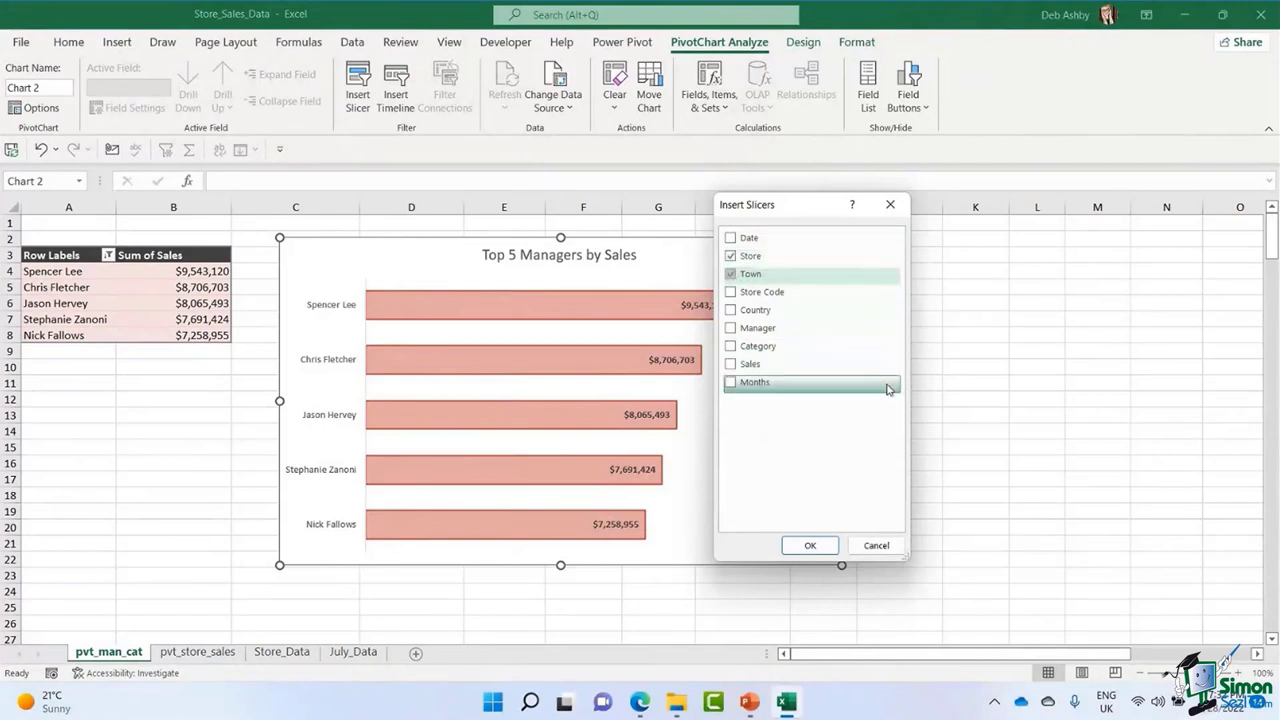
left_click(810, 545)
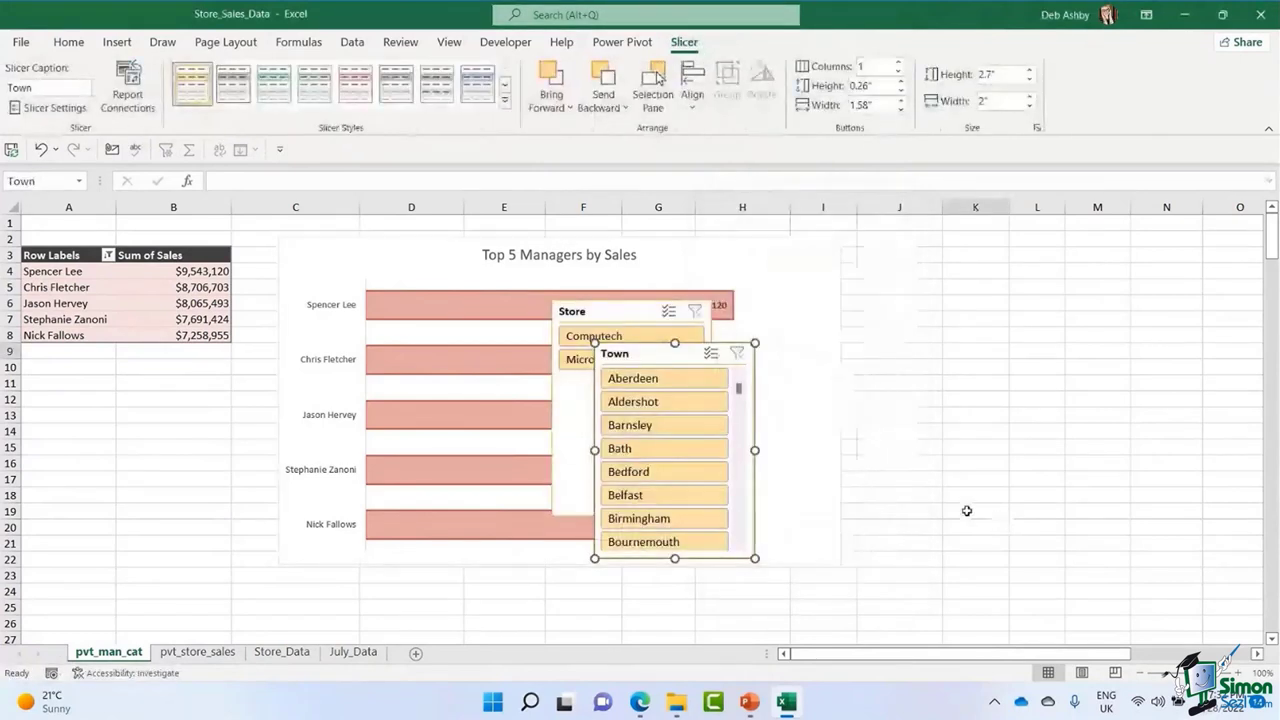
Stack the Town slicer below the Store slicer beside the chart, shortening the Store slicer to about 1.05" high.
left_click_drag(636, 354, 916, 364)
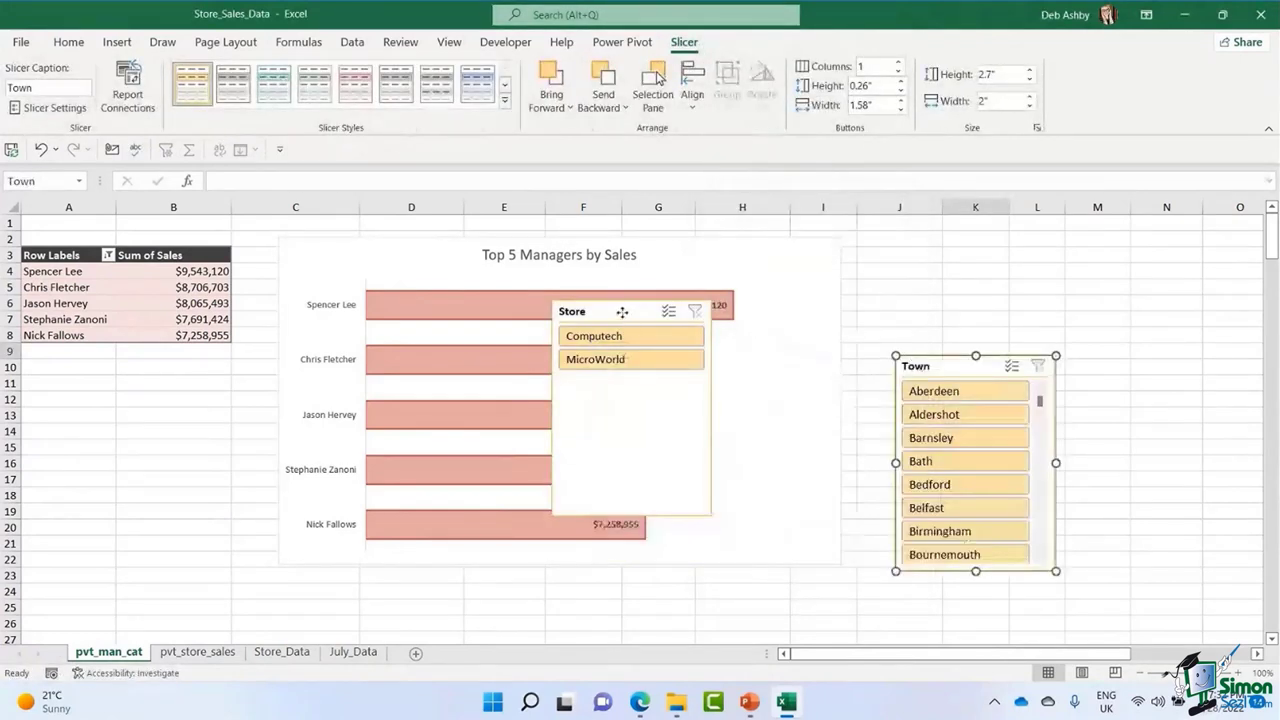
left_click_drag(688, 314, 1108, 262)
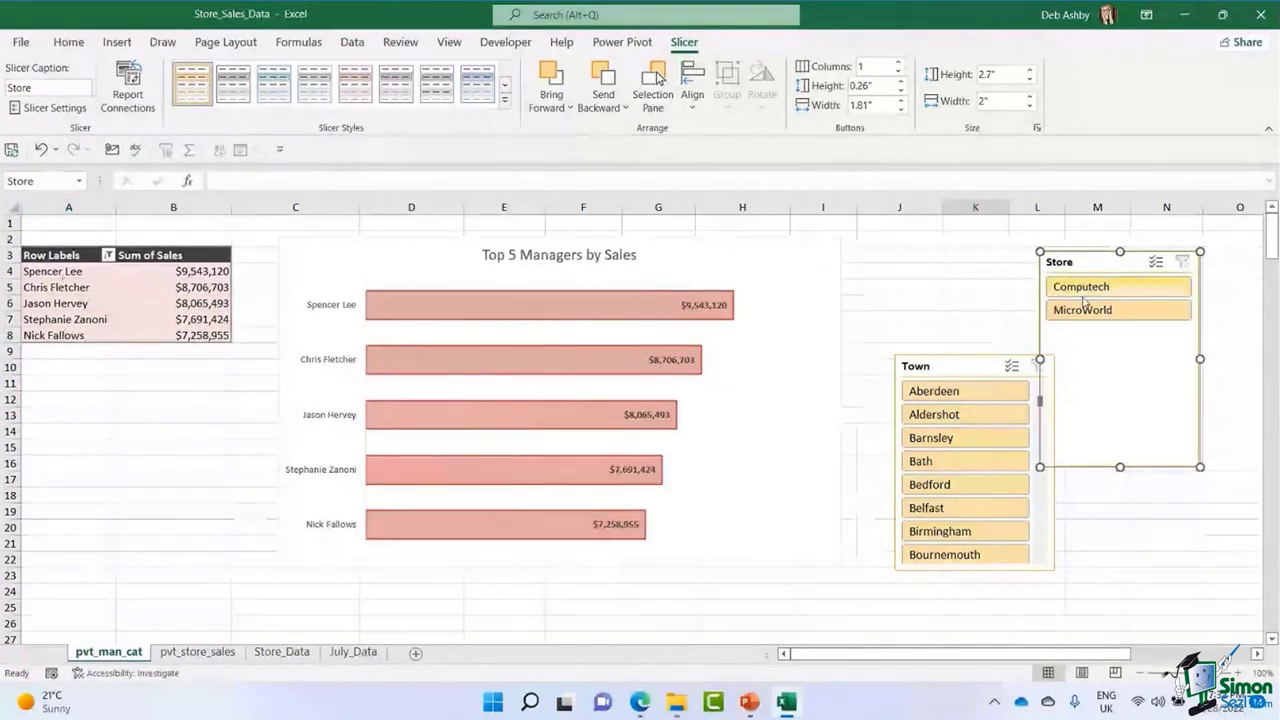
left_click_drag(1108, 349, 1073, 332)
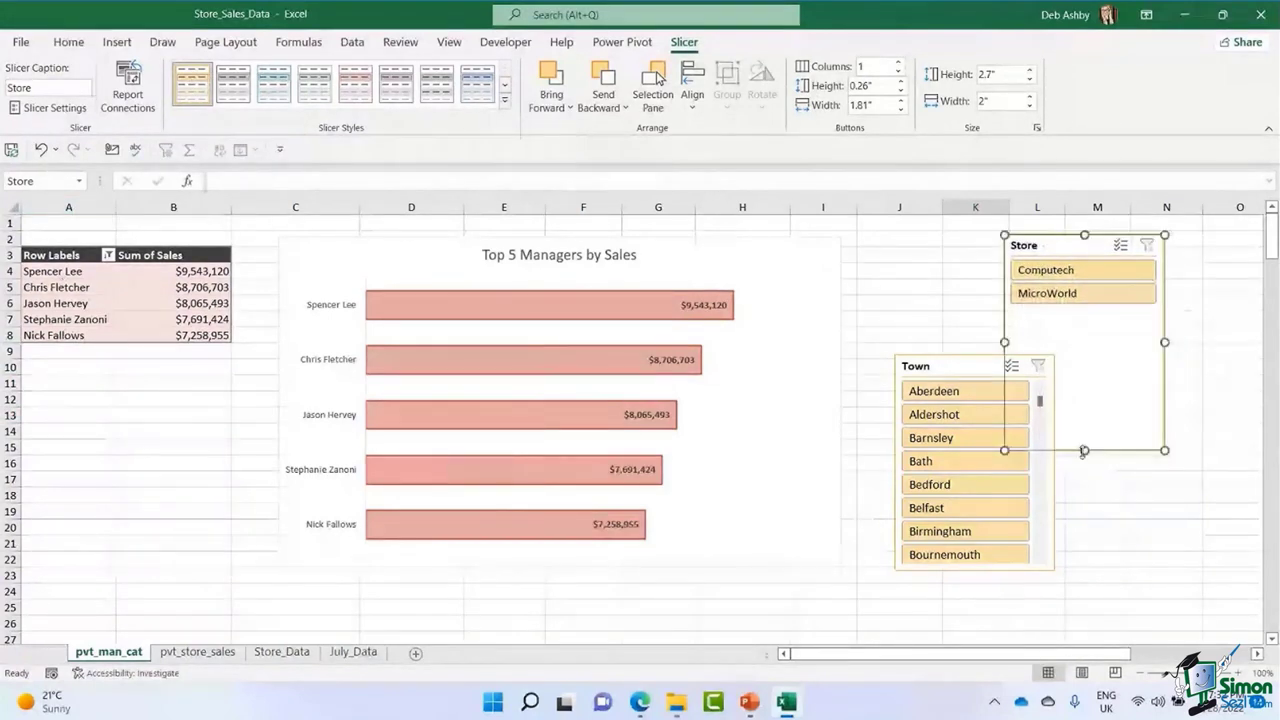
left_click_drag(1084, 450, 1068, 319)
left_click_drag(960, 369, 1061, 342)
left_click(1056, 340)
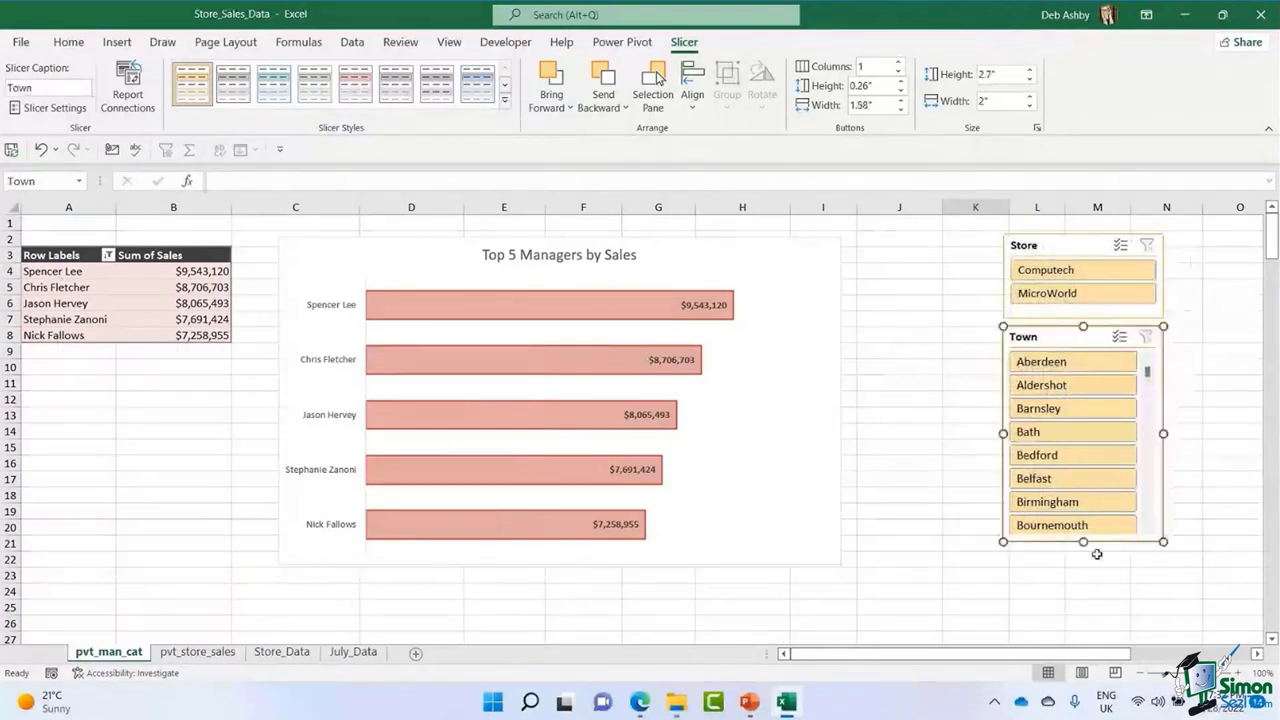
mouse_move(1083, 541)
left_mouse_down()
mouse_move(1084, 623)
mouse_move(1084, 543)
left_mouse_up()
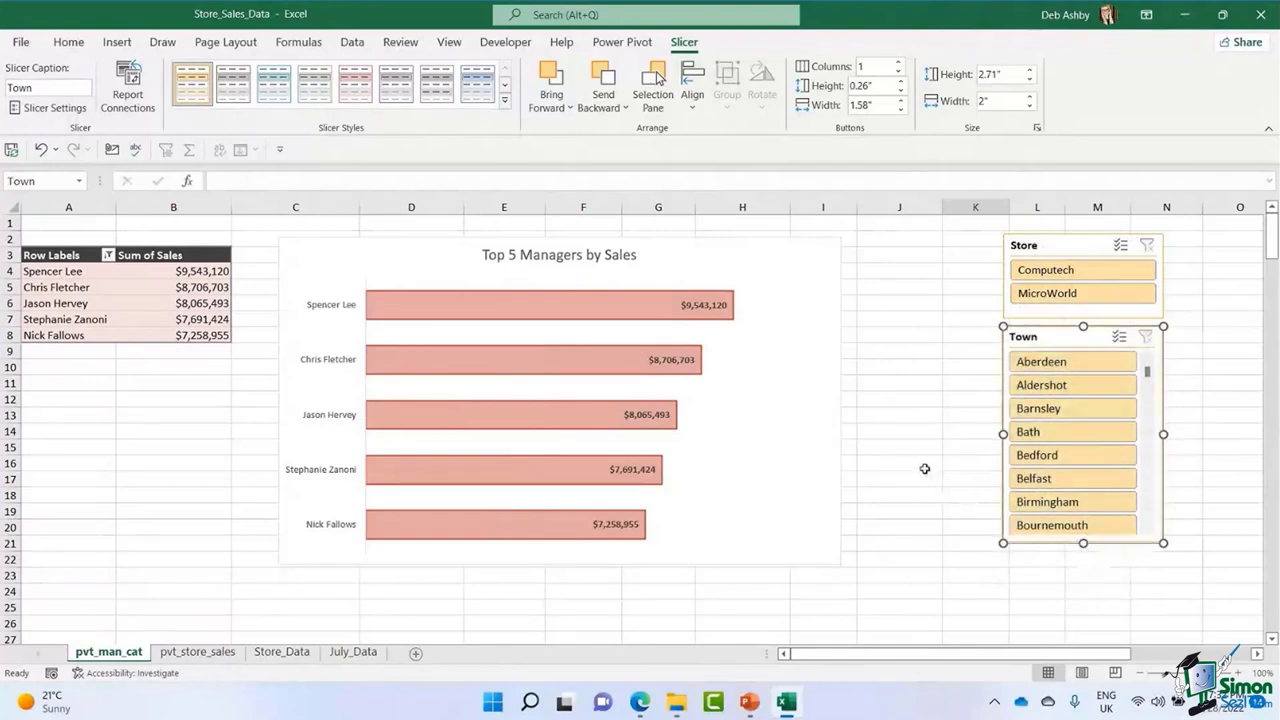
mouse_move(1148, 372)
left_mouse_down()
mouse_move(1148, 399)
mouse_move(1149, 368)
left_mouse_up()
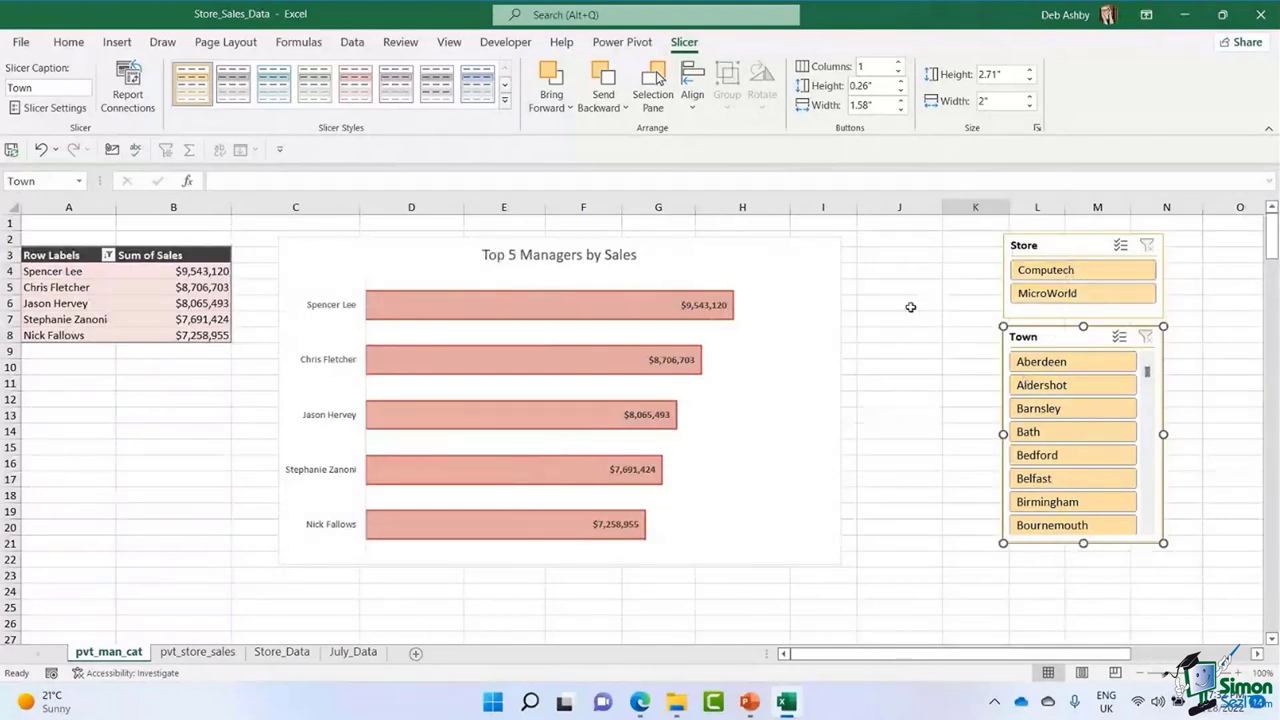
Try the Store slicer by filtering to Computech, clearing it and filtering to MicroWorld.
left_click(1078, 276)
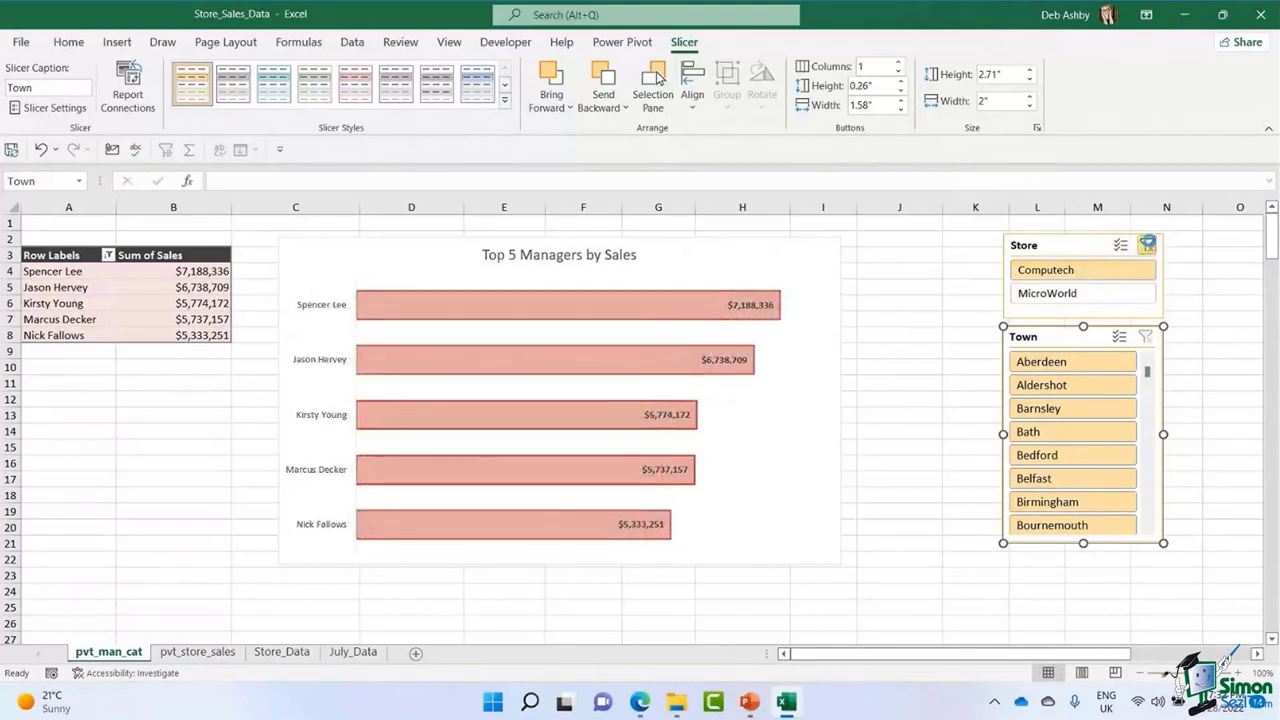
left_click(1148, 245)
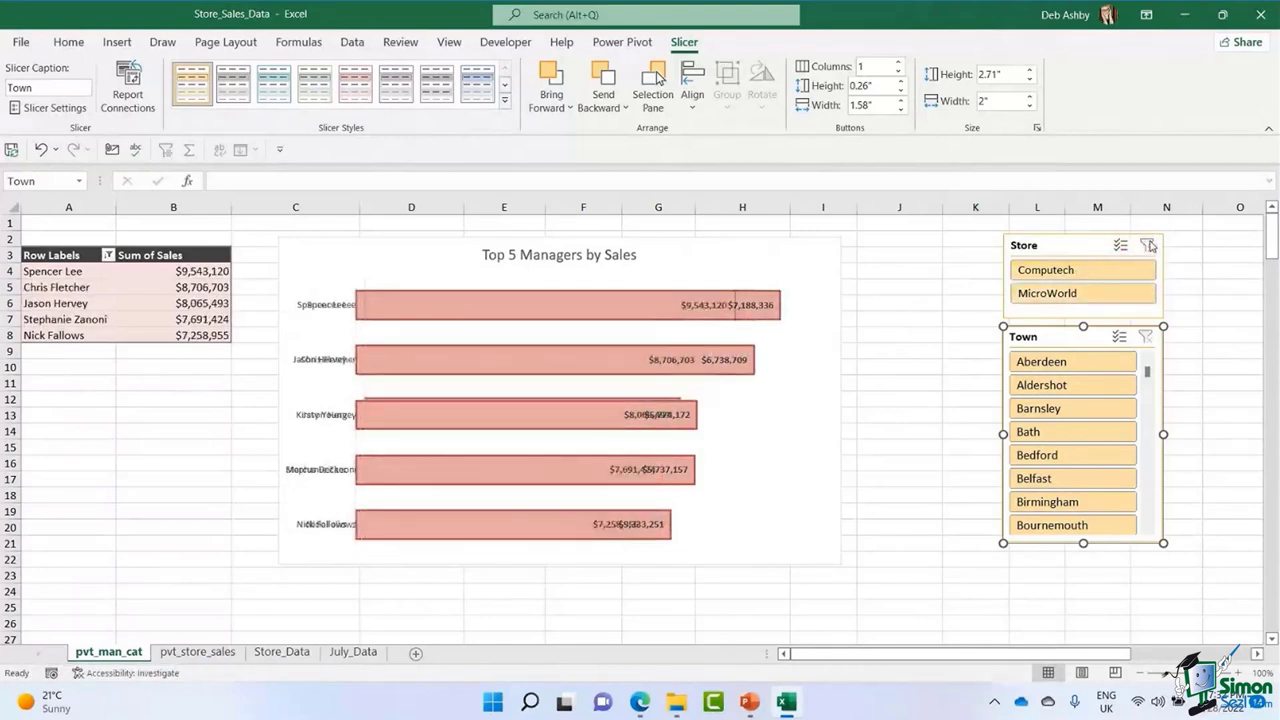
left_click(1078, 294)
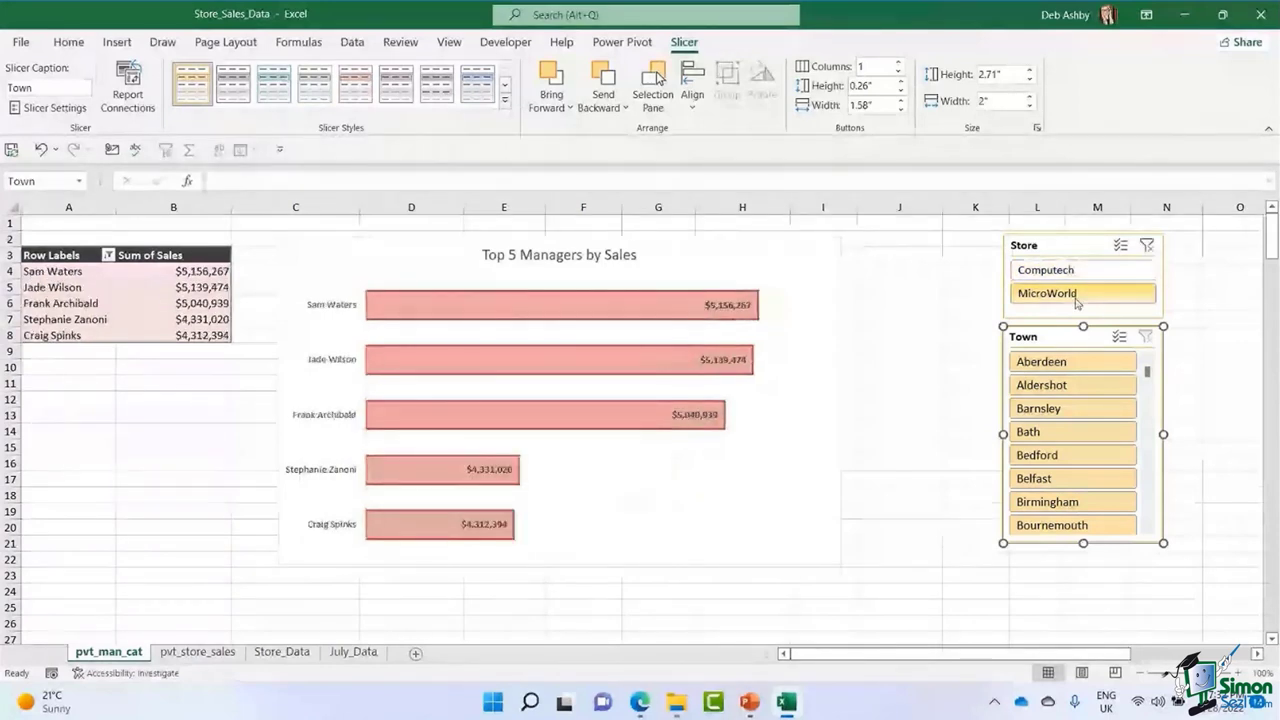
Filter the chart by town to Bath, Bedford and Birmingham together.
left_click(1080, 441)
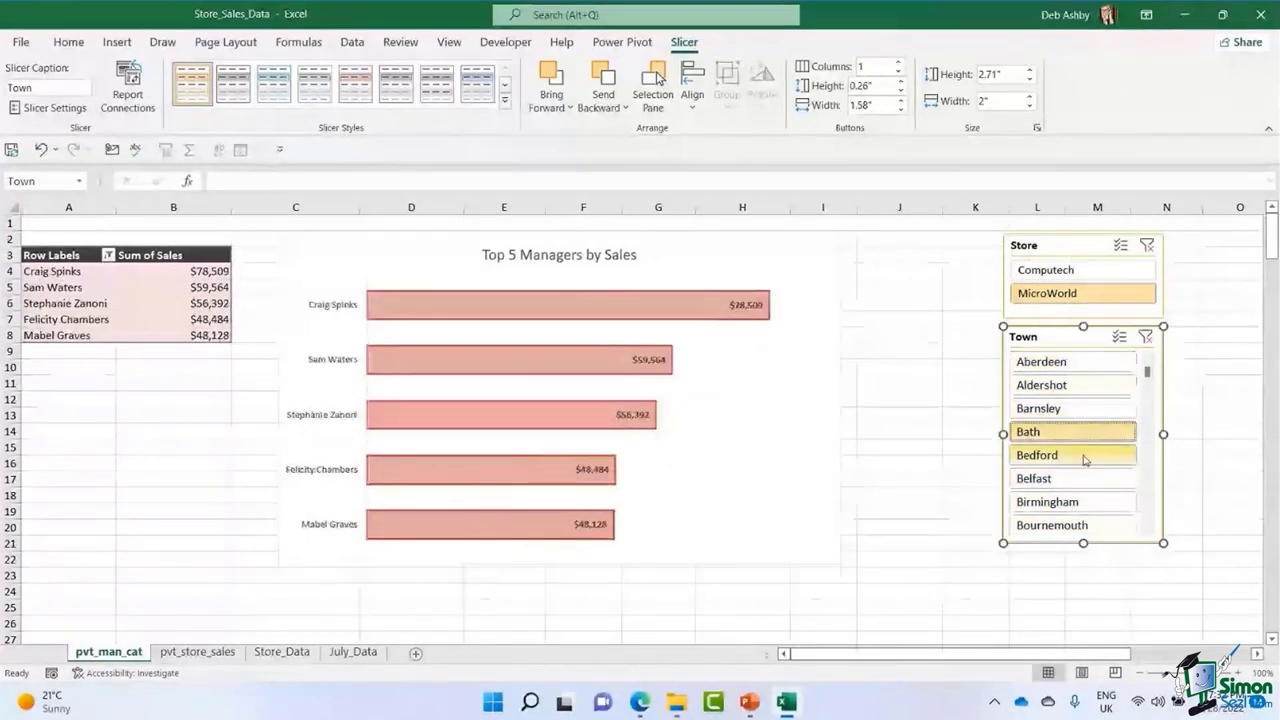
left_click(1085, 457, "ctrl")
left_click(1080, 502, "ctrl")
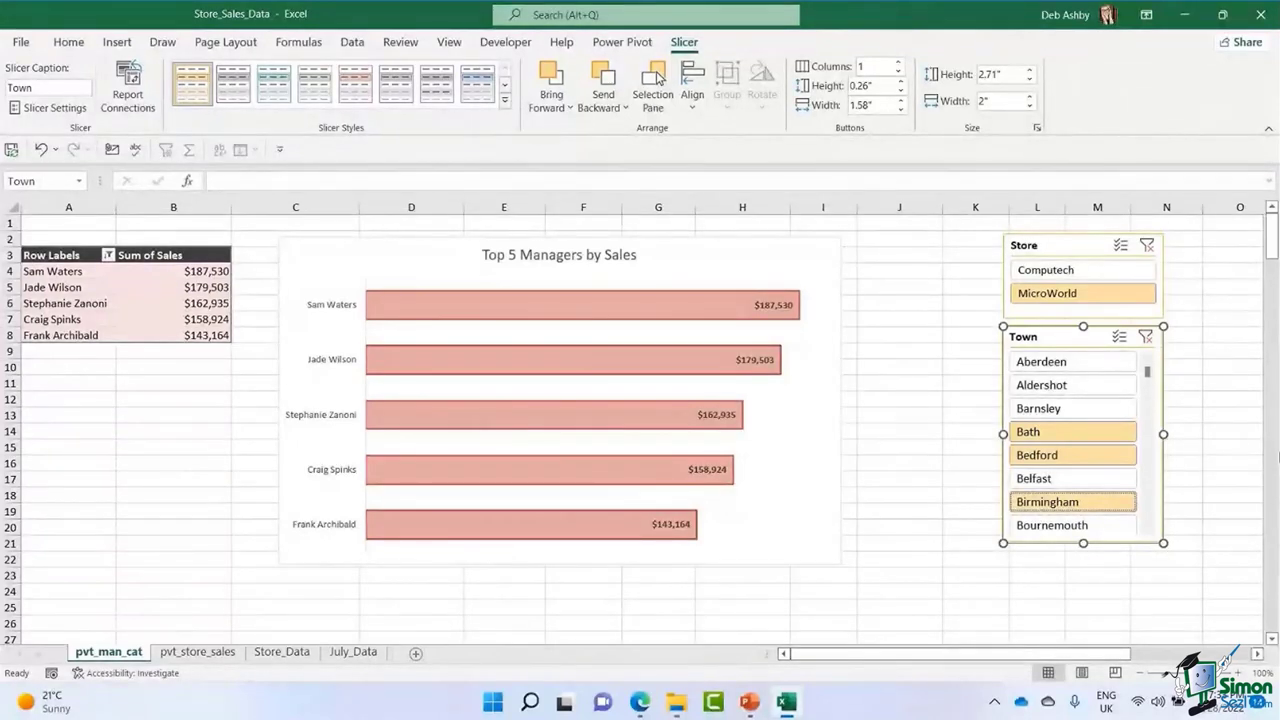
Clear the filters of both the Town and Store slicers and deselect the slicers.
left_click(1145, 337)
left_click(1147, 246)
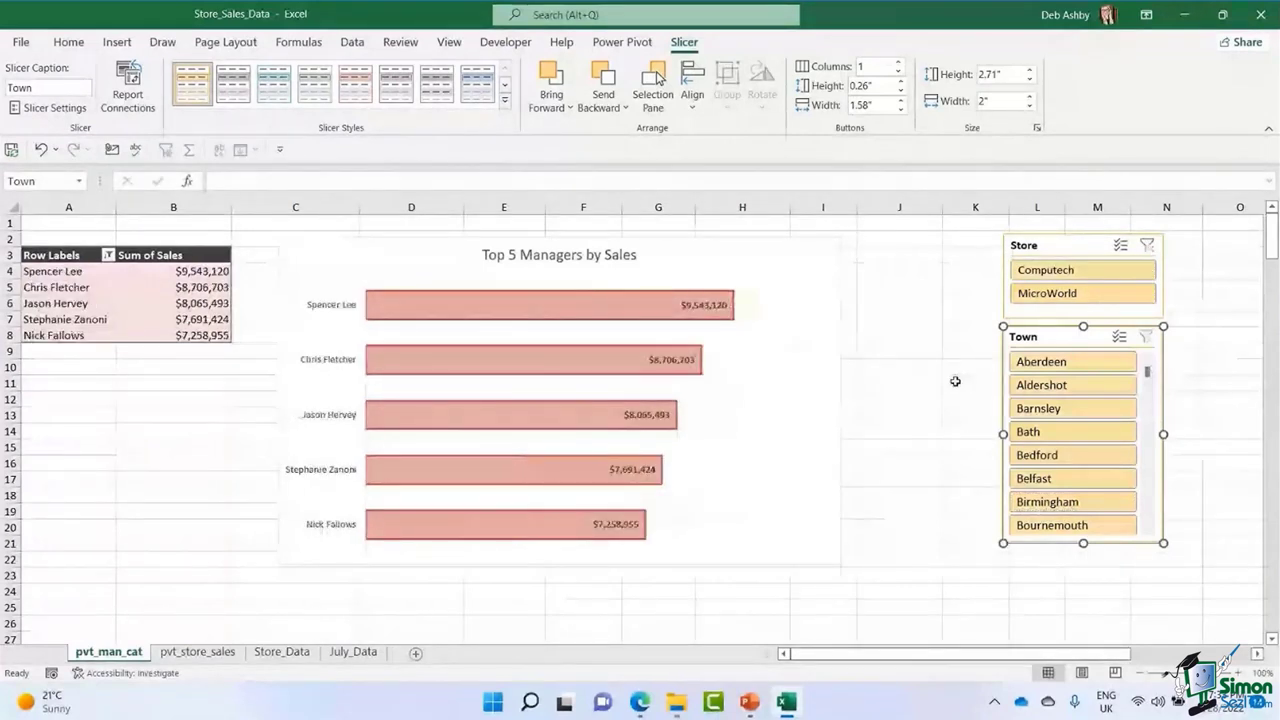
left_click(922, 334)
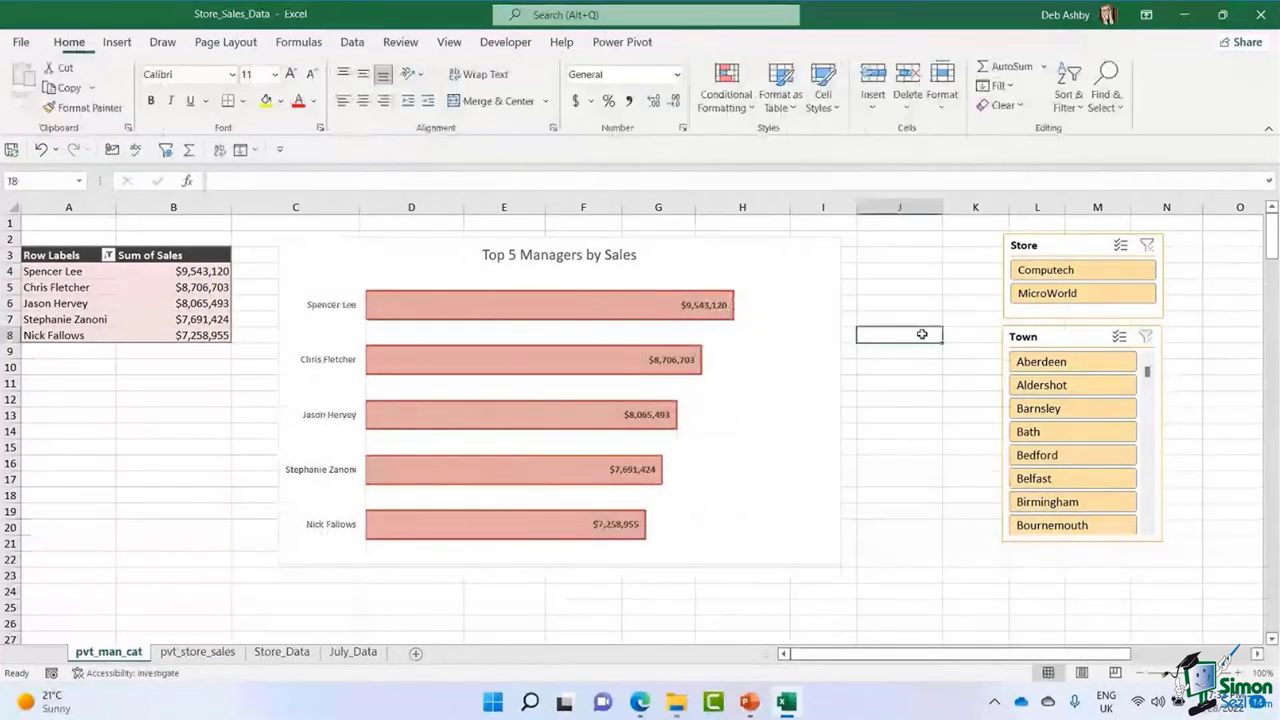
left_click(1054, 248)
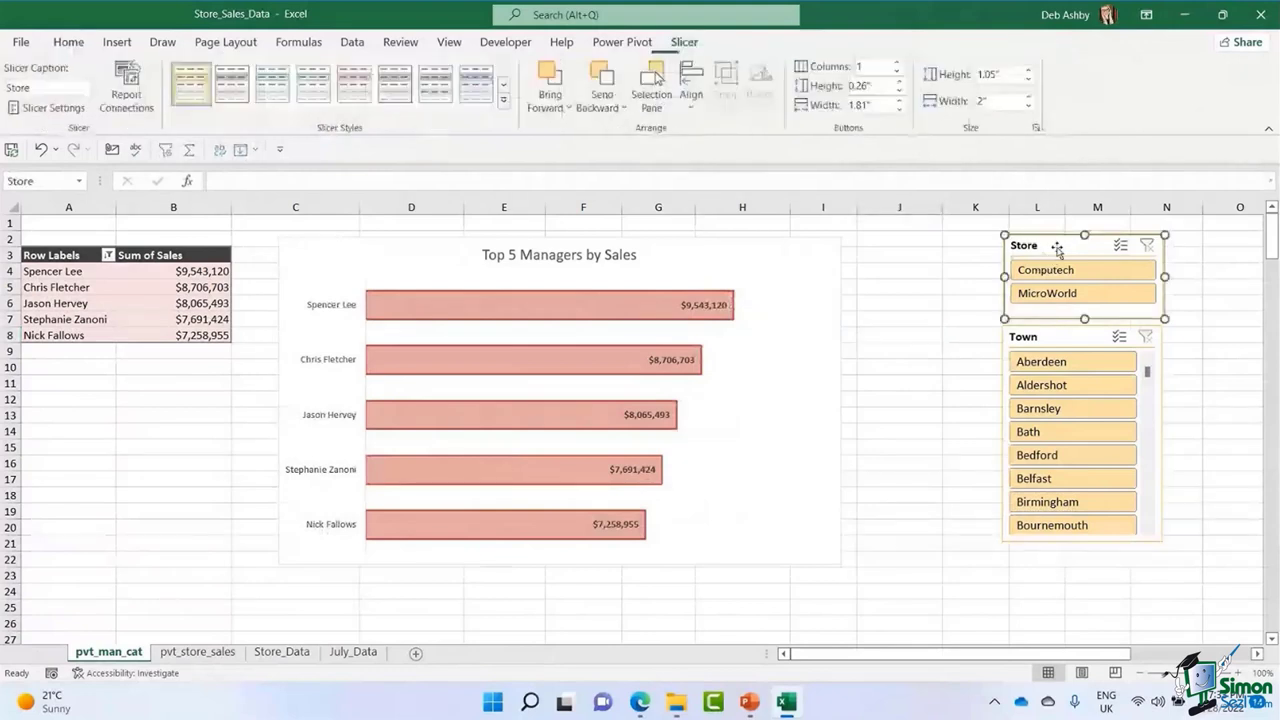
left_click(1056, 340)
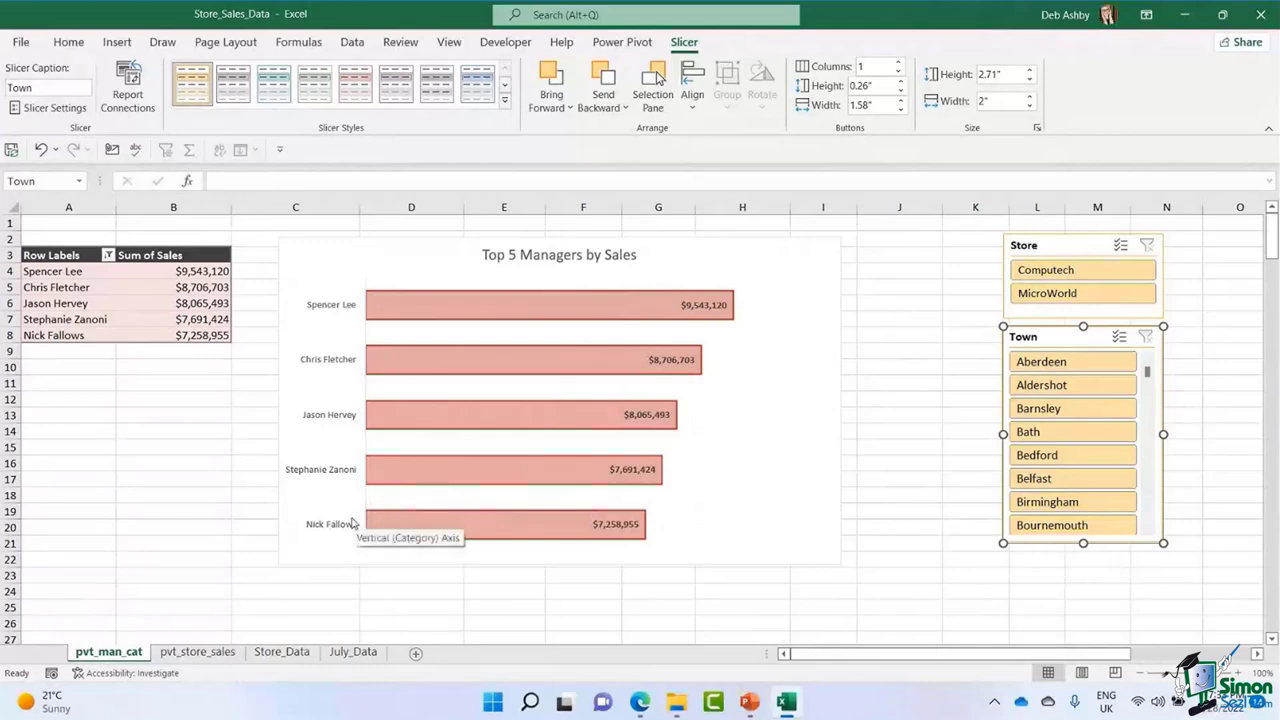
Examine the last records of the Store_Data table and the July_Data sheet's records, and return to Store_Data.
left_click(282, 652)
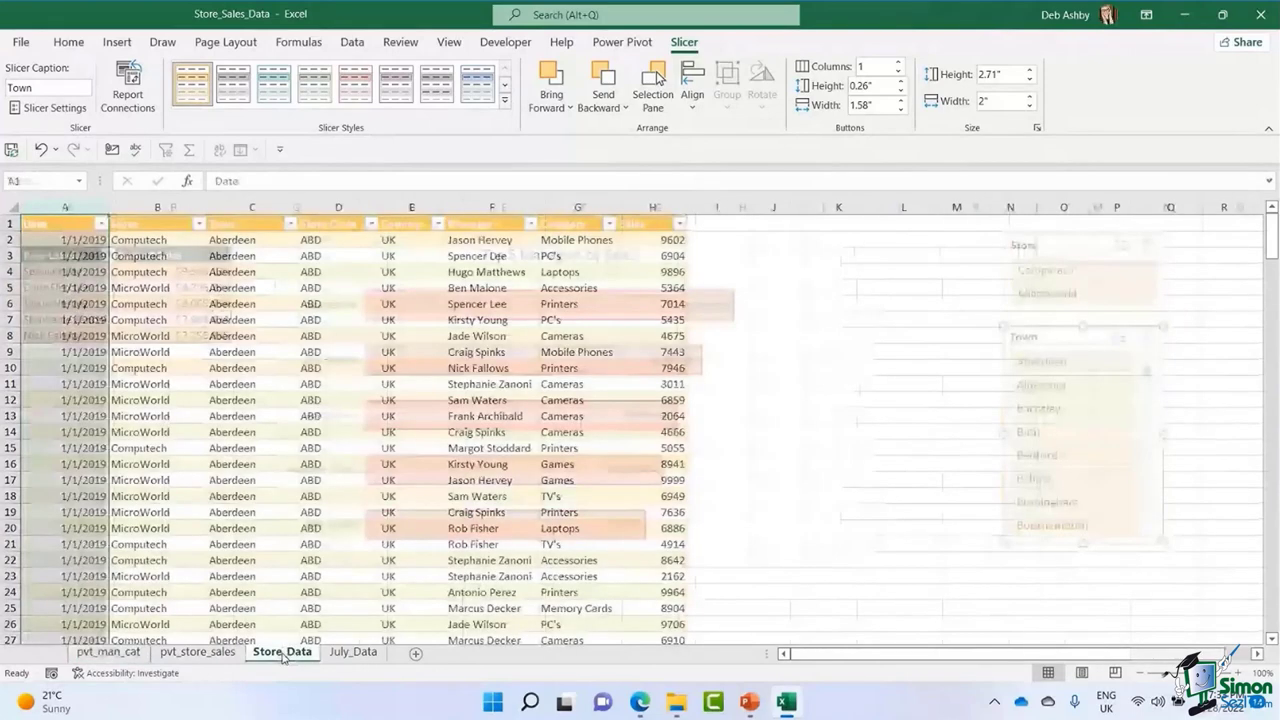
left_click(310, 383)
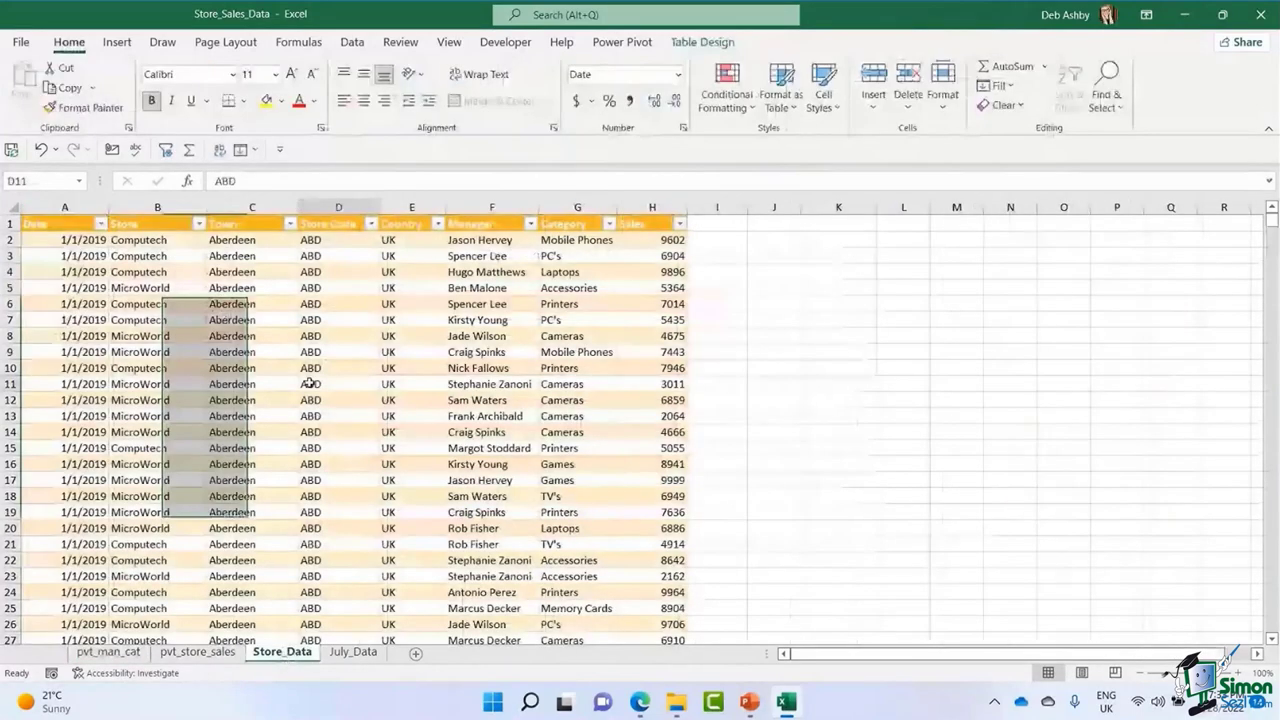
key("ctrl+Down")
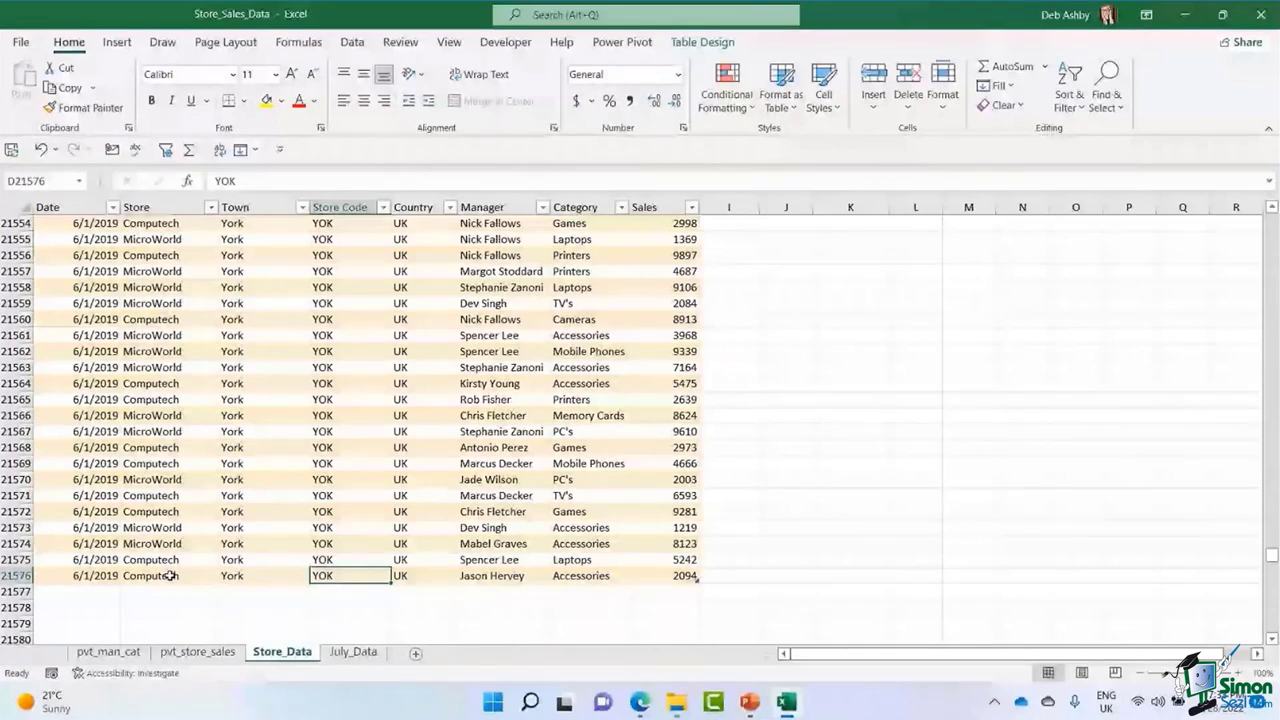
left_click(353, 652)
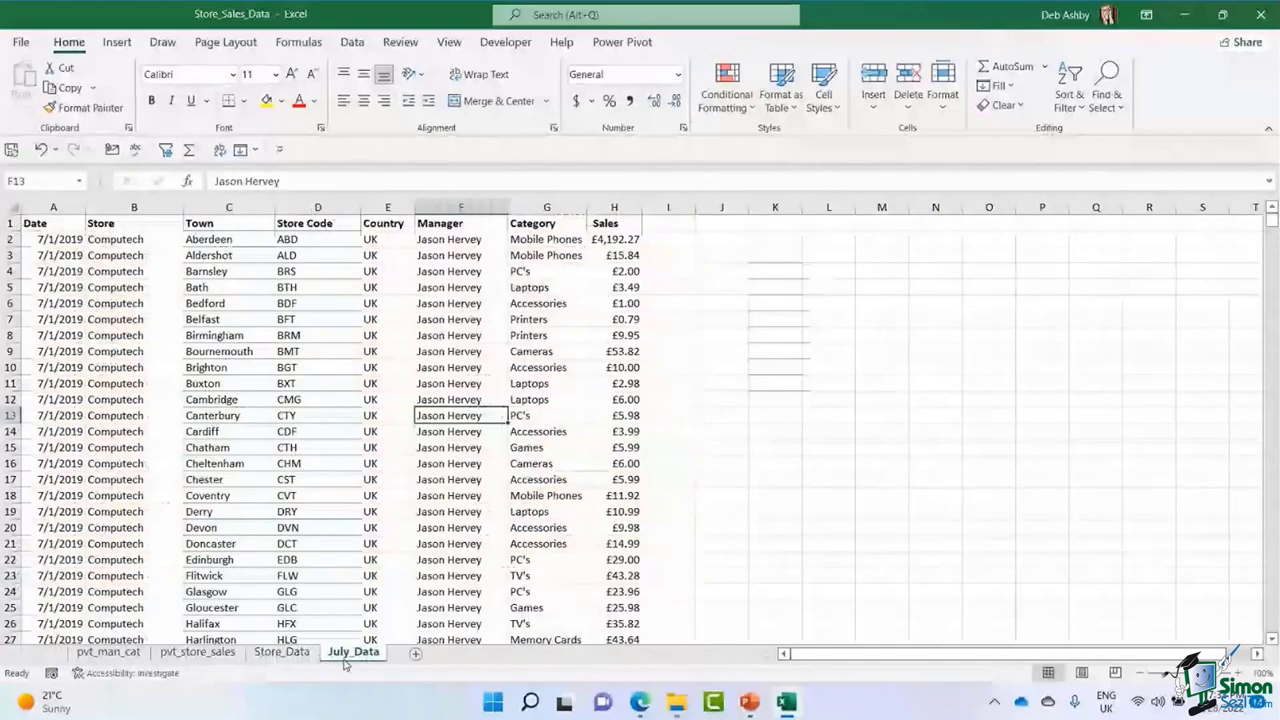
left_click(281, 652)
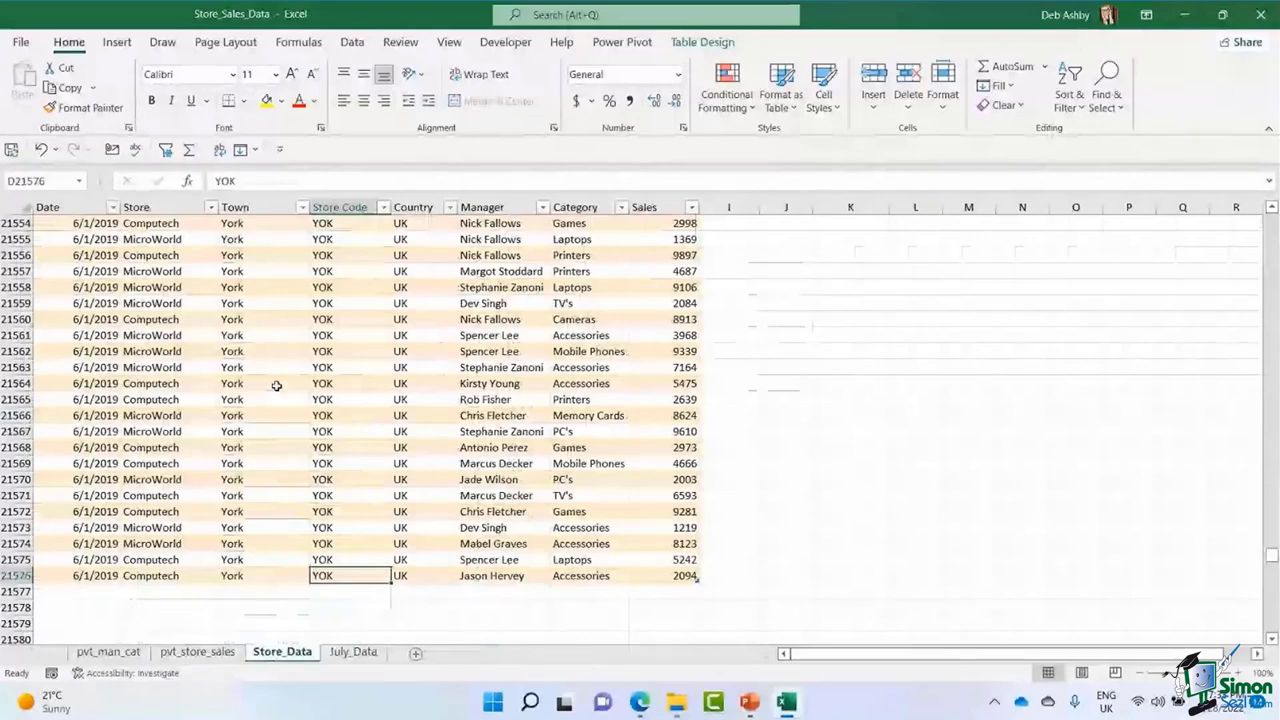
left_click(276, 385)
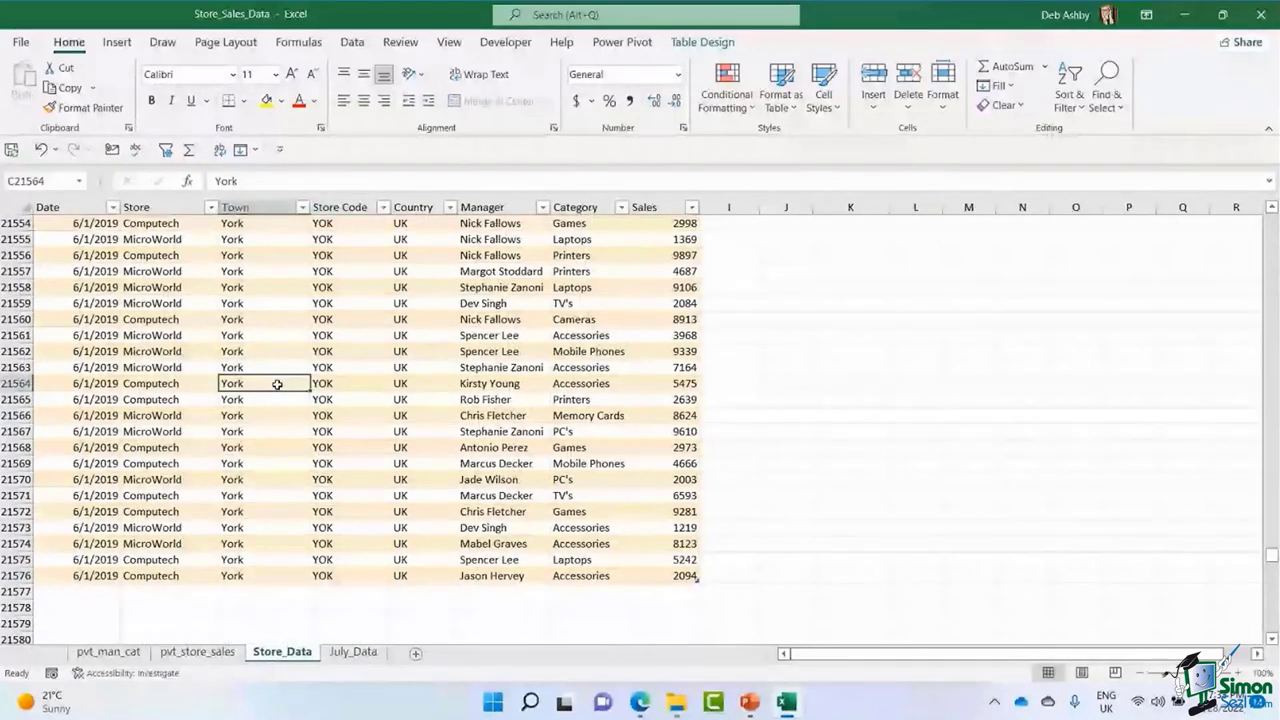
Copy the entire July_Data range and paste it directly beneath the last record of the Store_Data table, starting at A21577.
key("ctrl+Page_Down")
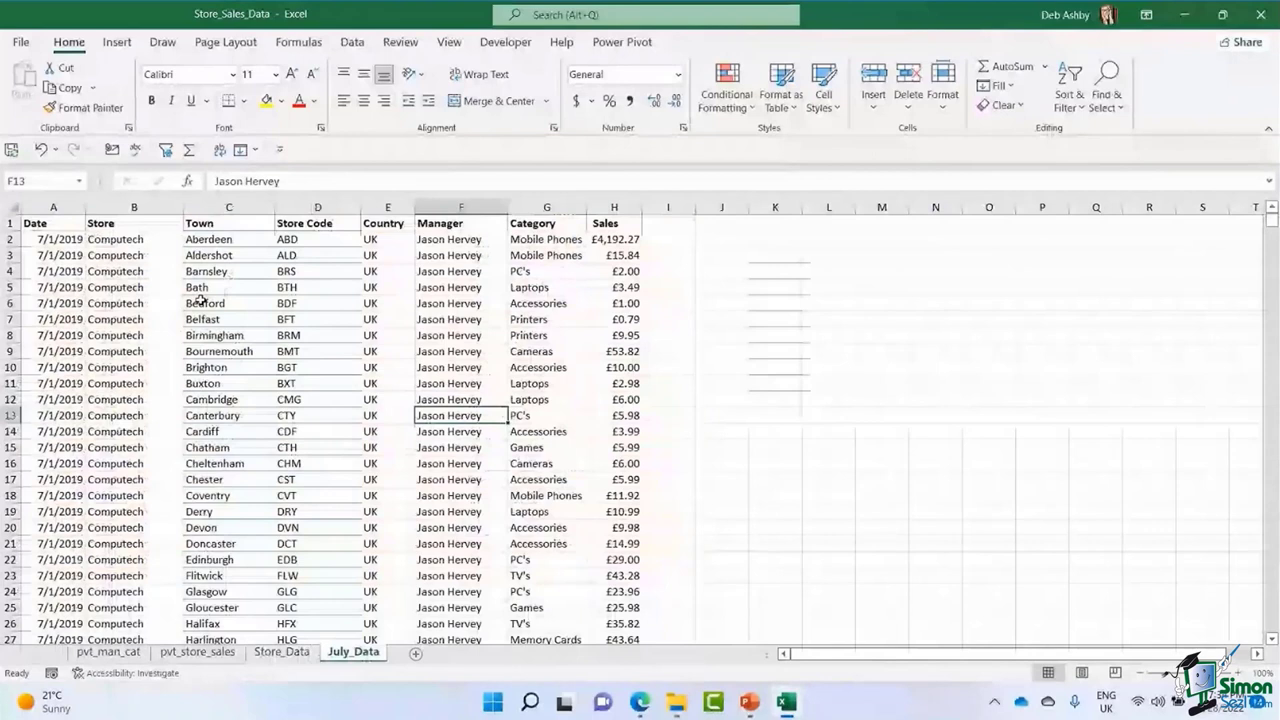
left_click(200, 301)
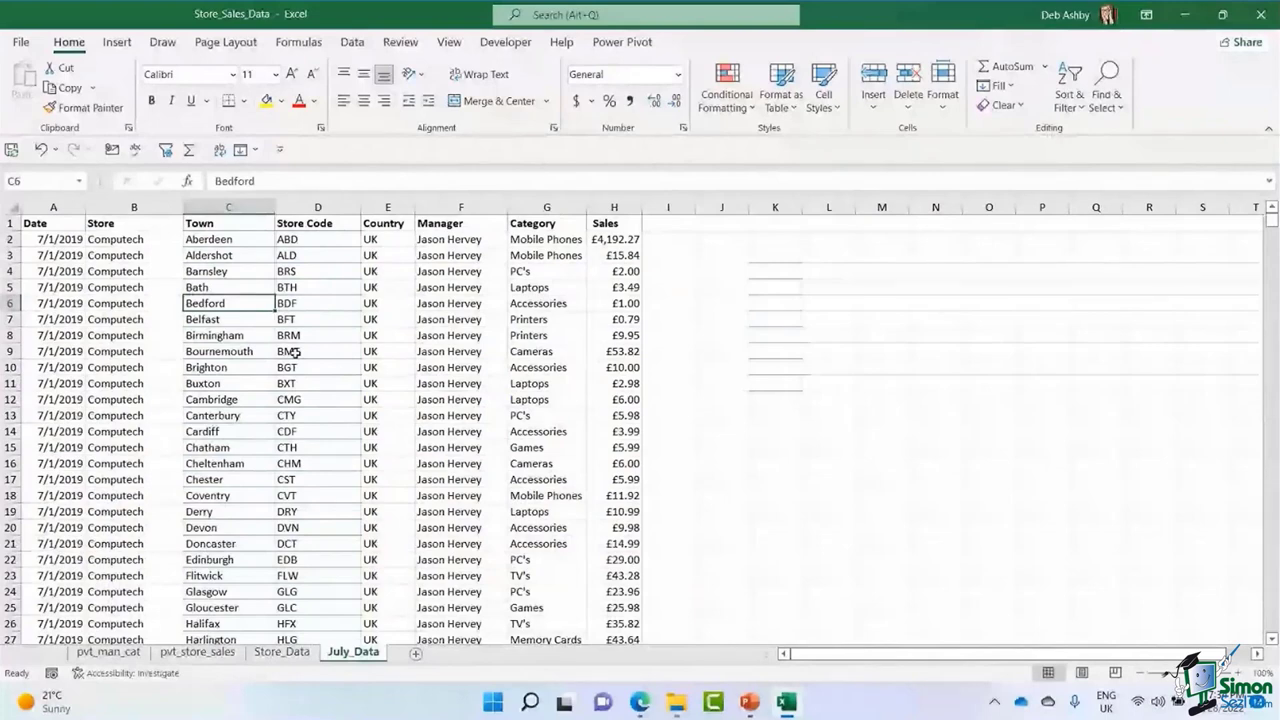
key("ctrl+a")
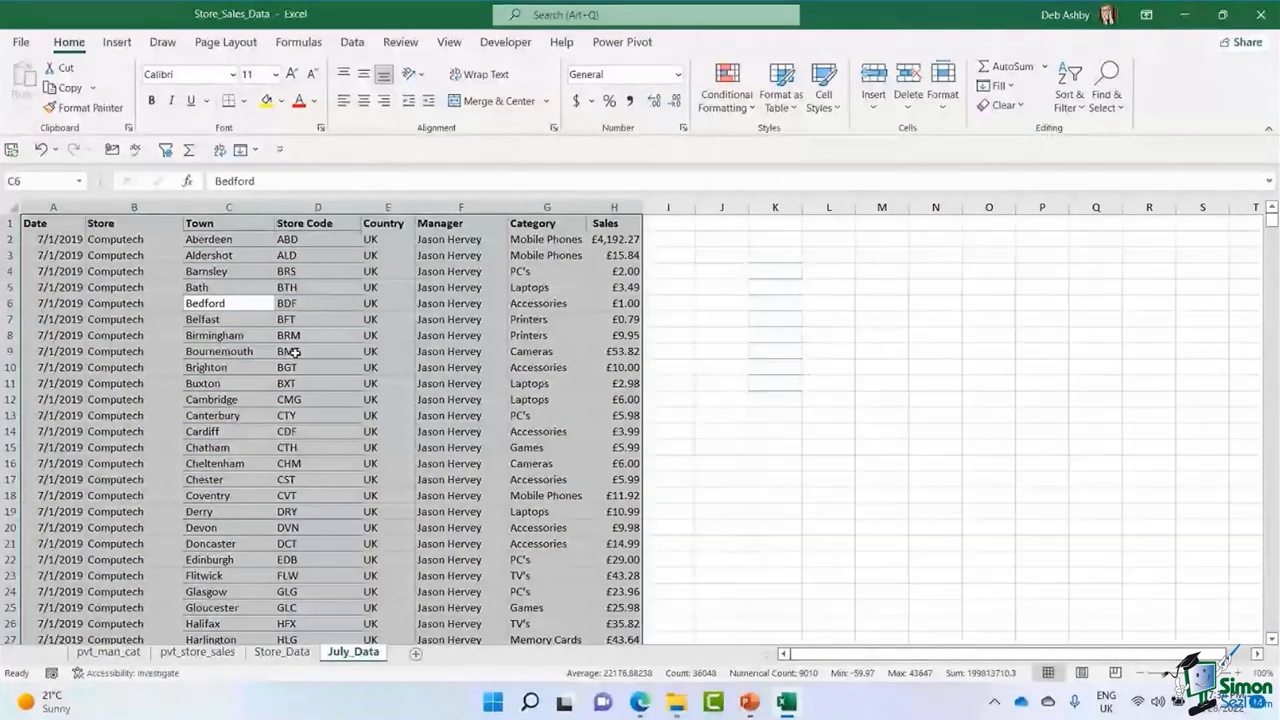
key("ctrl+c")
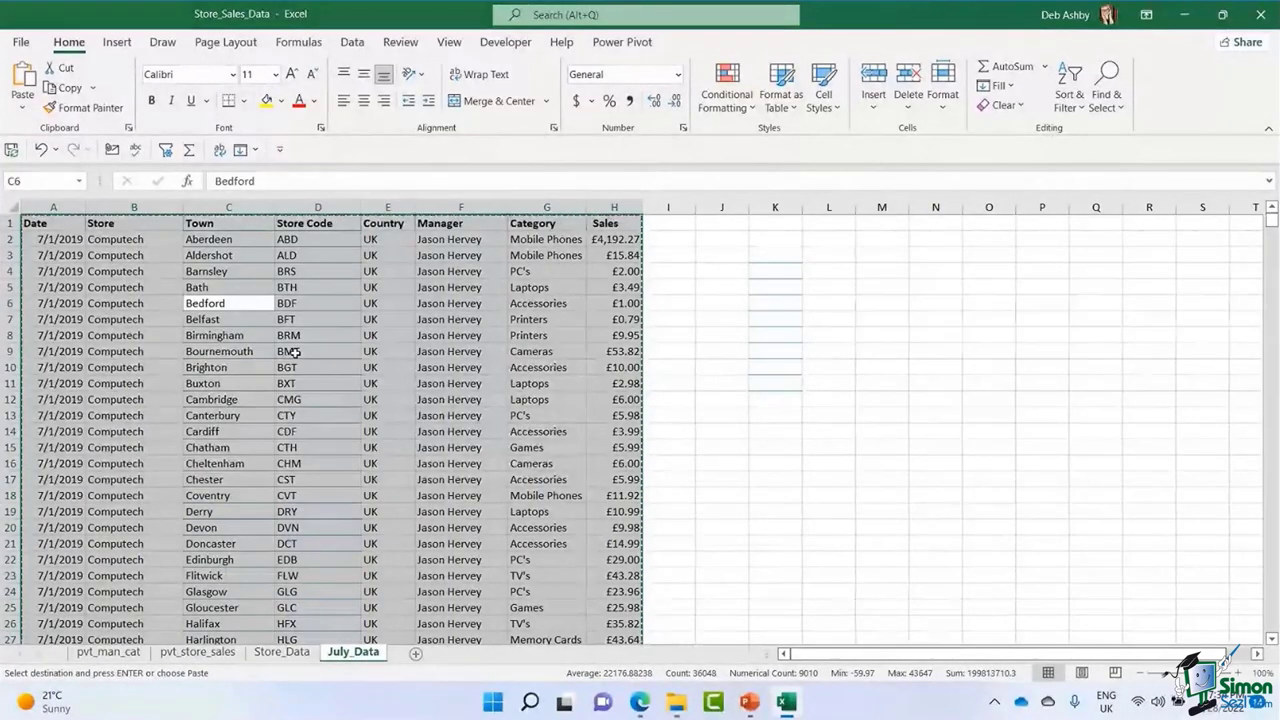
left_click(279, 651)
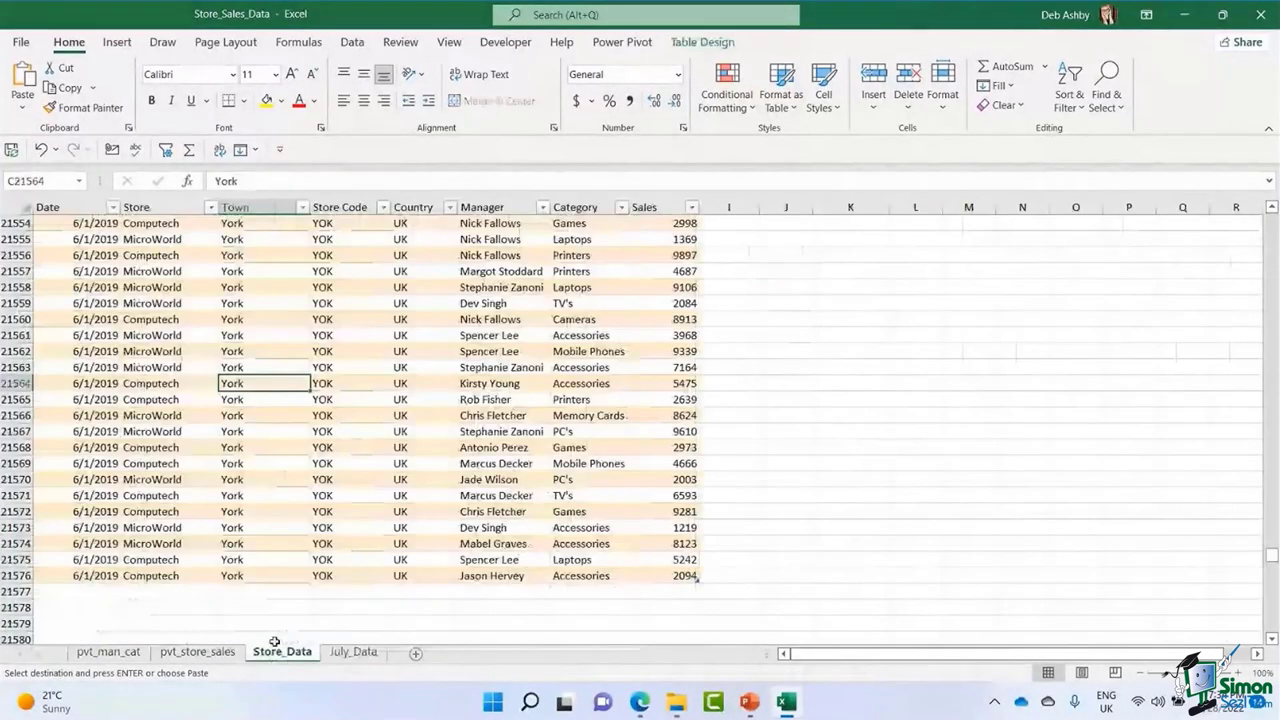
left_click(91, 591)
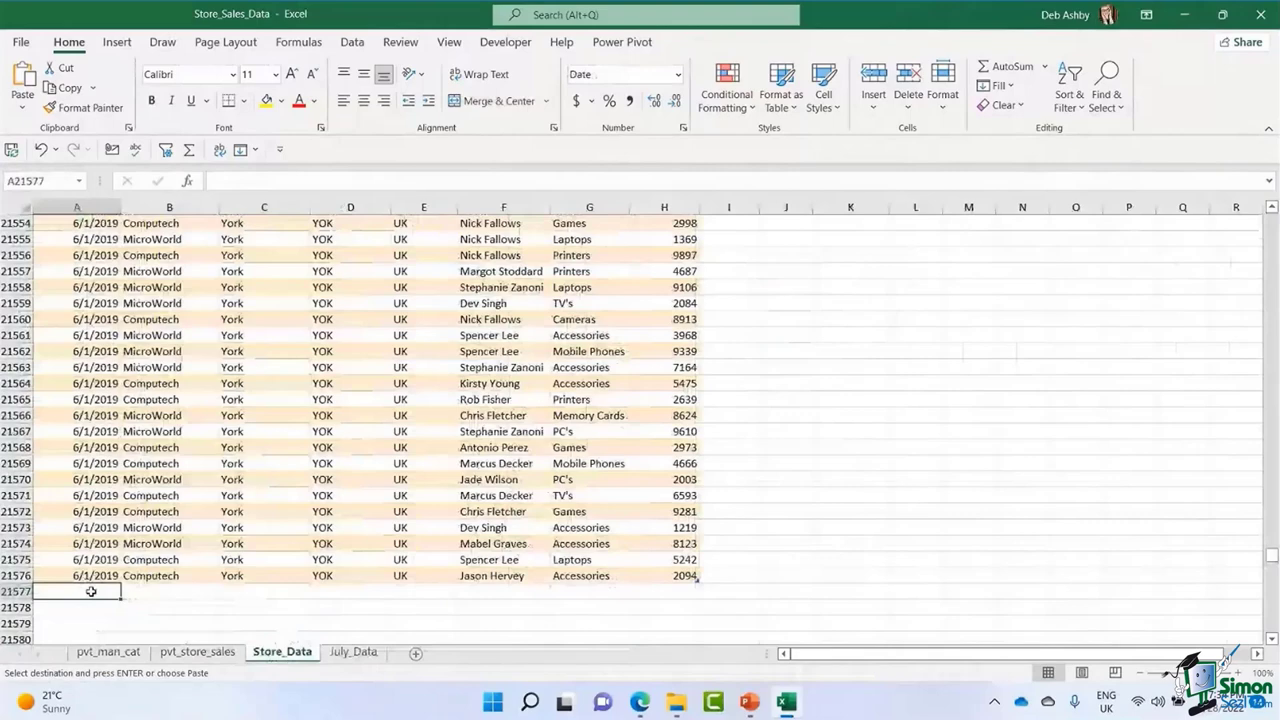
key("ctrl+v")
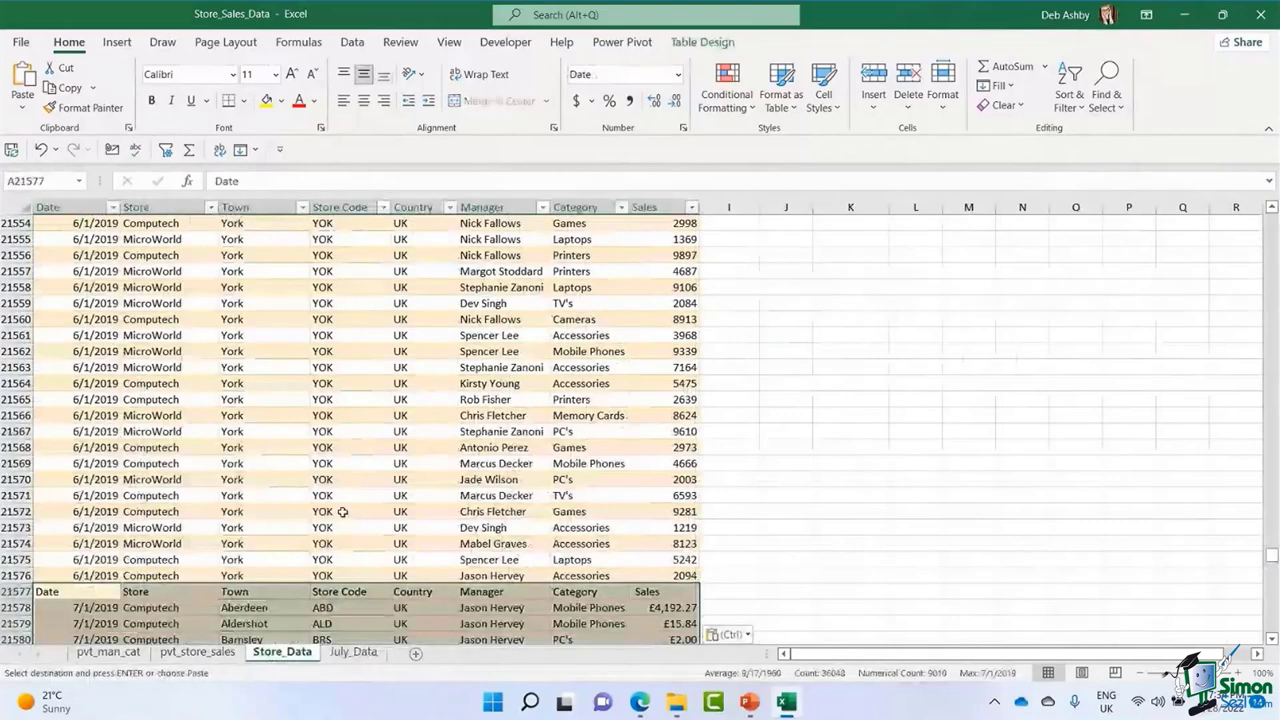
Delete the repeated header row 21577 that was pasted into the Store_Data table above the July records.
scroll(342, 511, "down", 2)
left_click(348, 543)
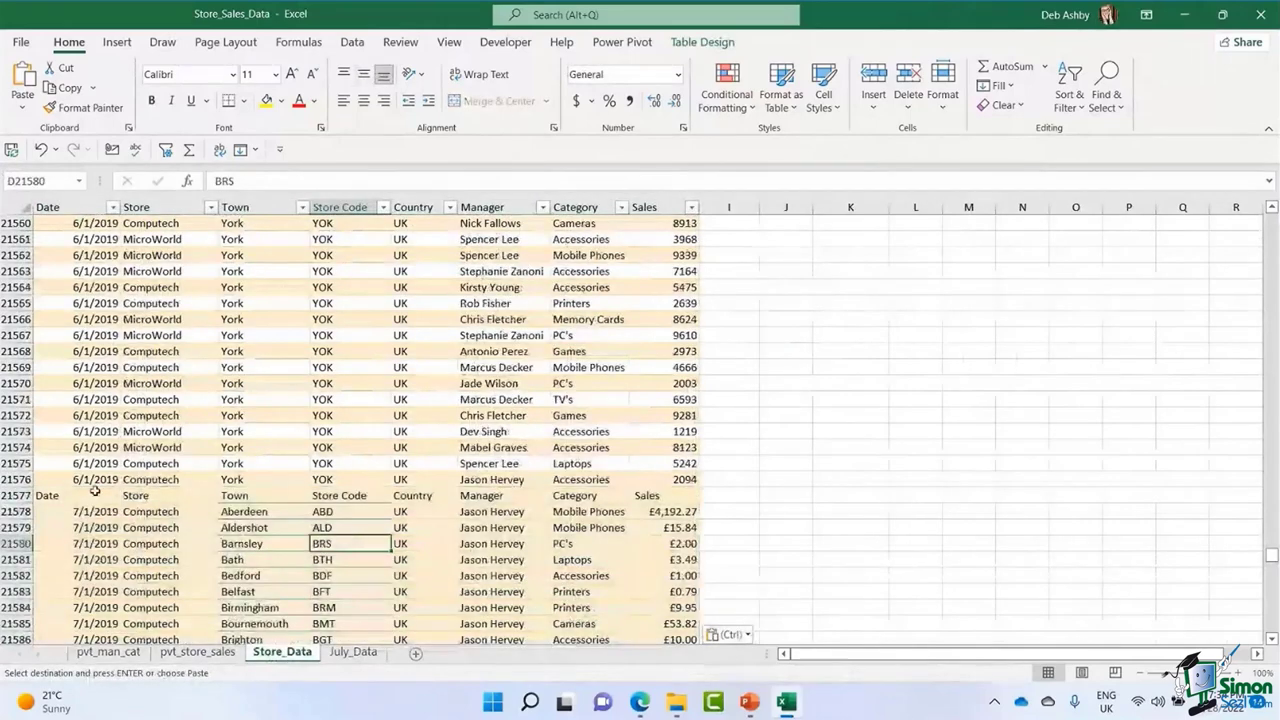
right_click(30, 497)
left_click(62, 360)
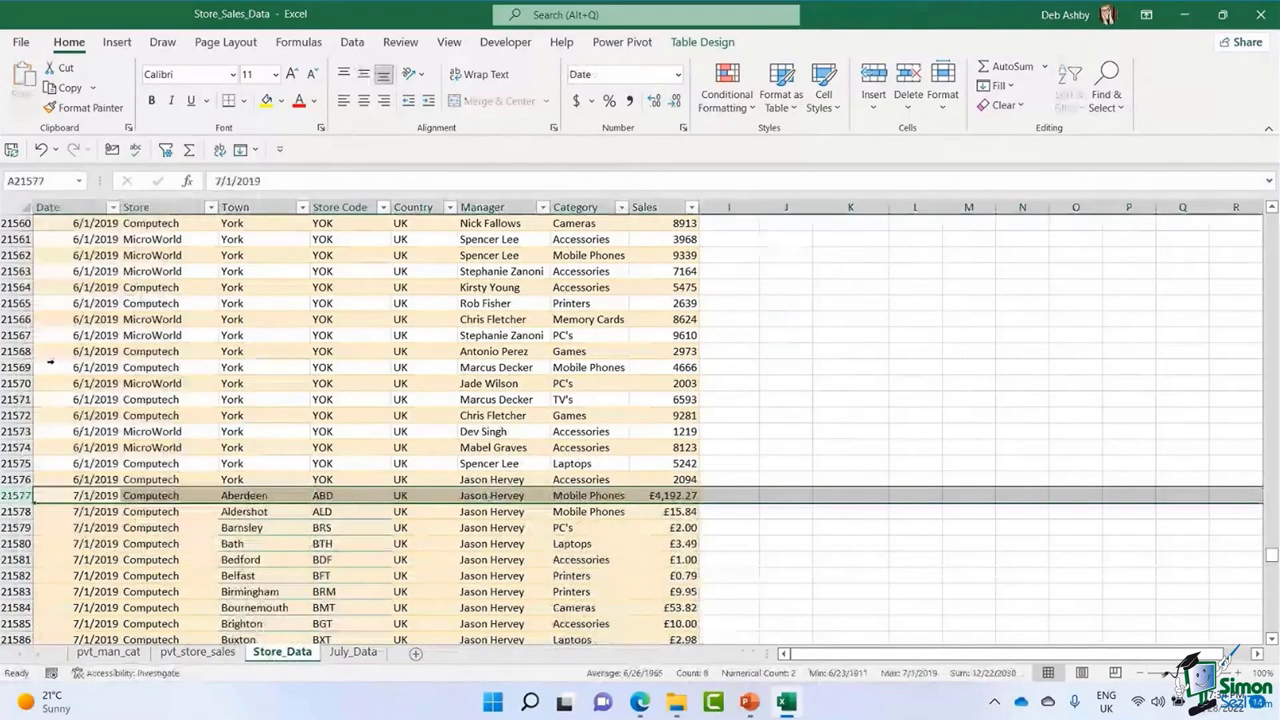
left_click(378, 412)
Look over the appended July records and the earlier rows, returning to the start of the Store_Data table.
scroll(419, 451, "down", 6)
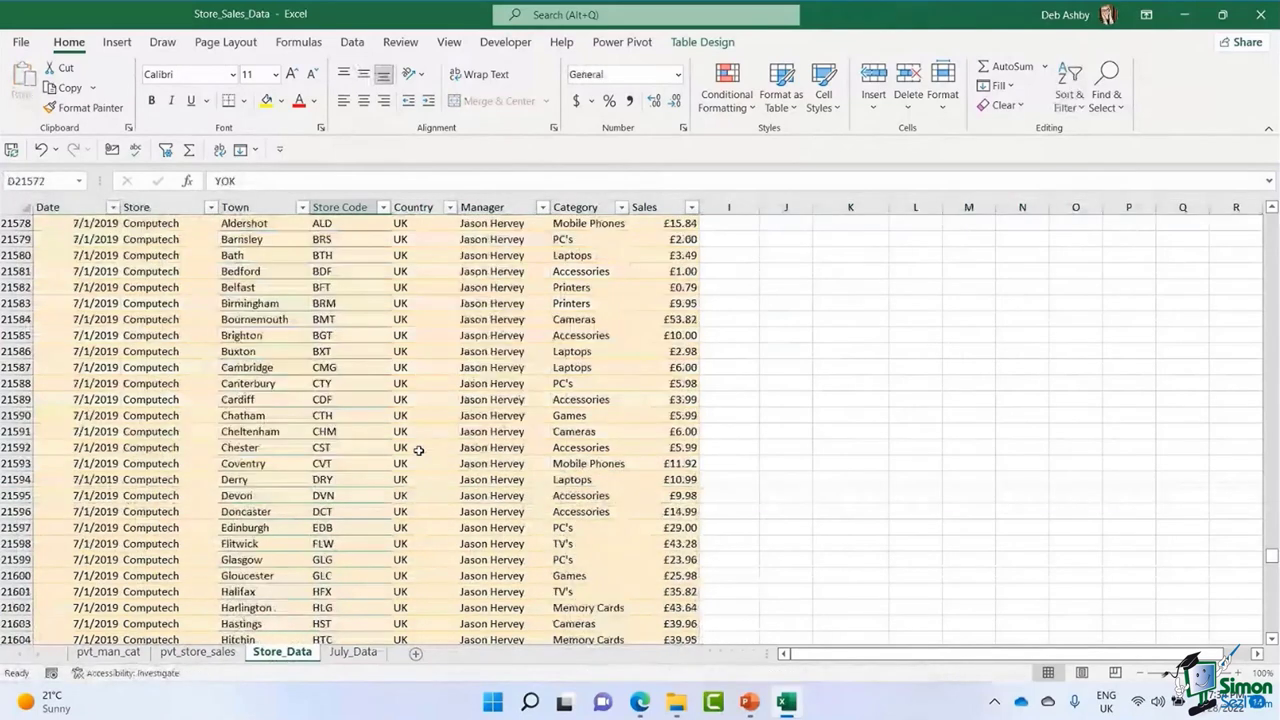
scroll(419, 451, "up", 16)
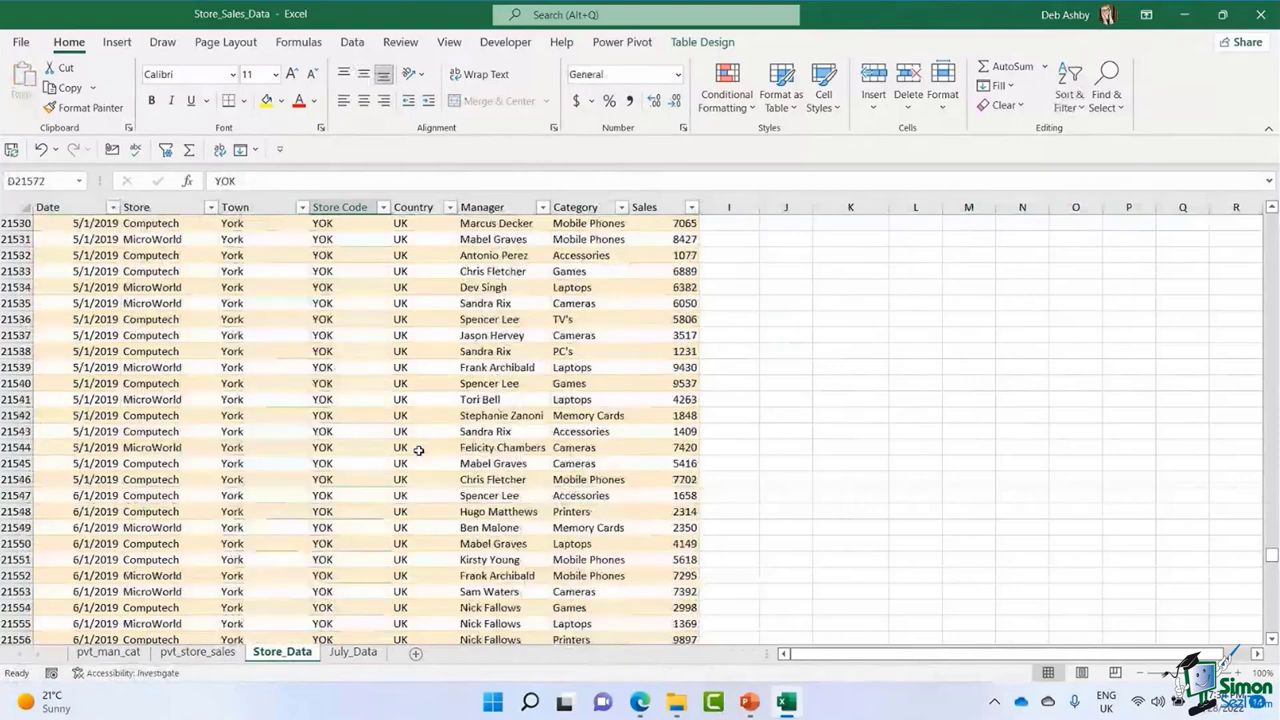
scroll(419, 451, "up", 20)
scroll(419, 448, "up", 10)
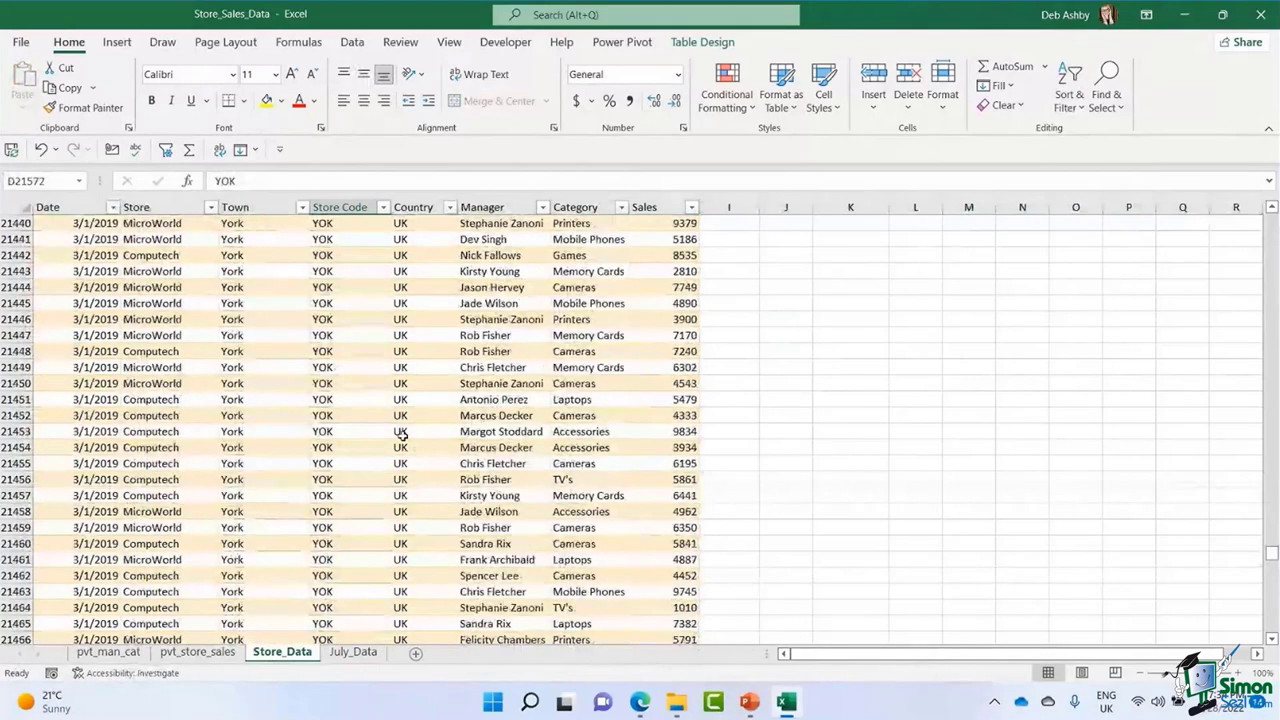
left_click(401, 432)
scroll(1250, 545, "up", 6)
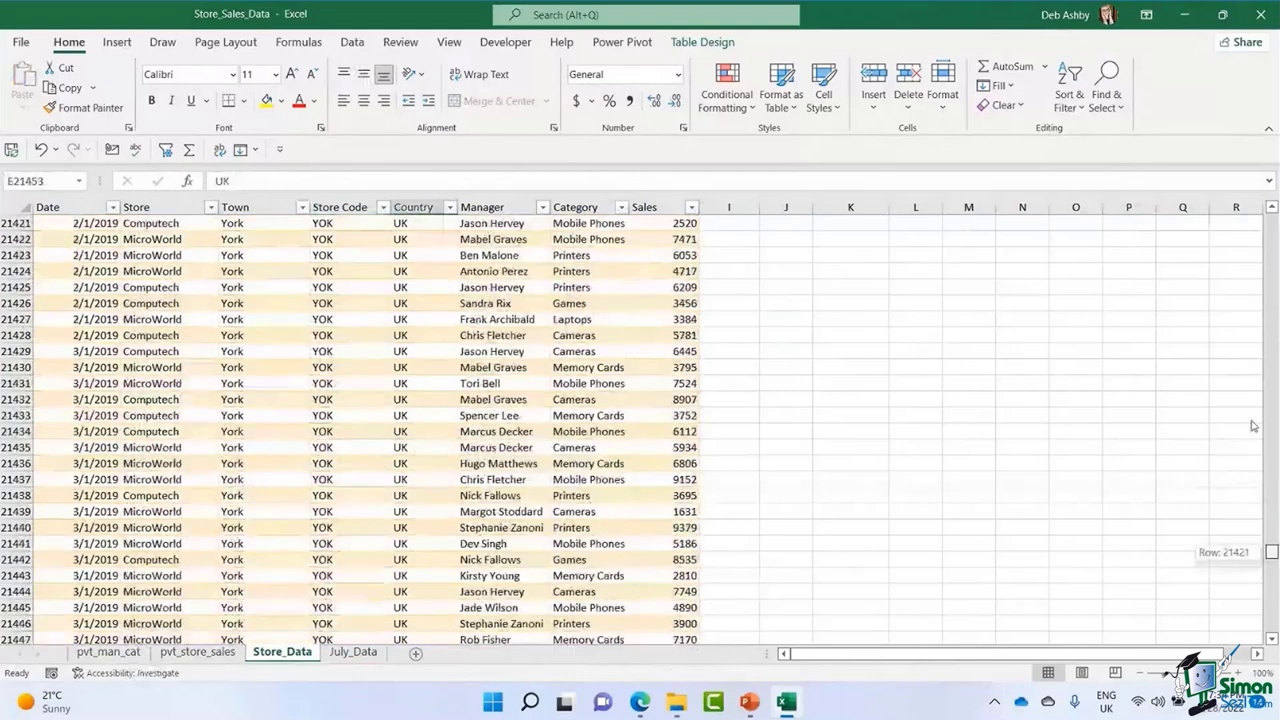
left_click_drag(1252, 425, 1264, 215)
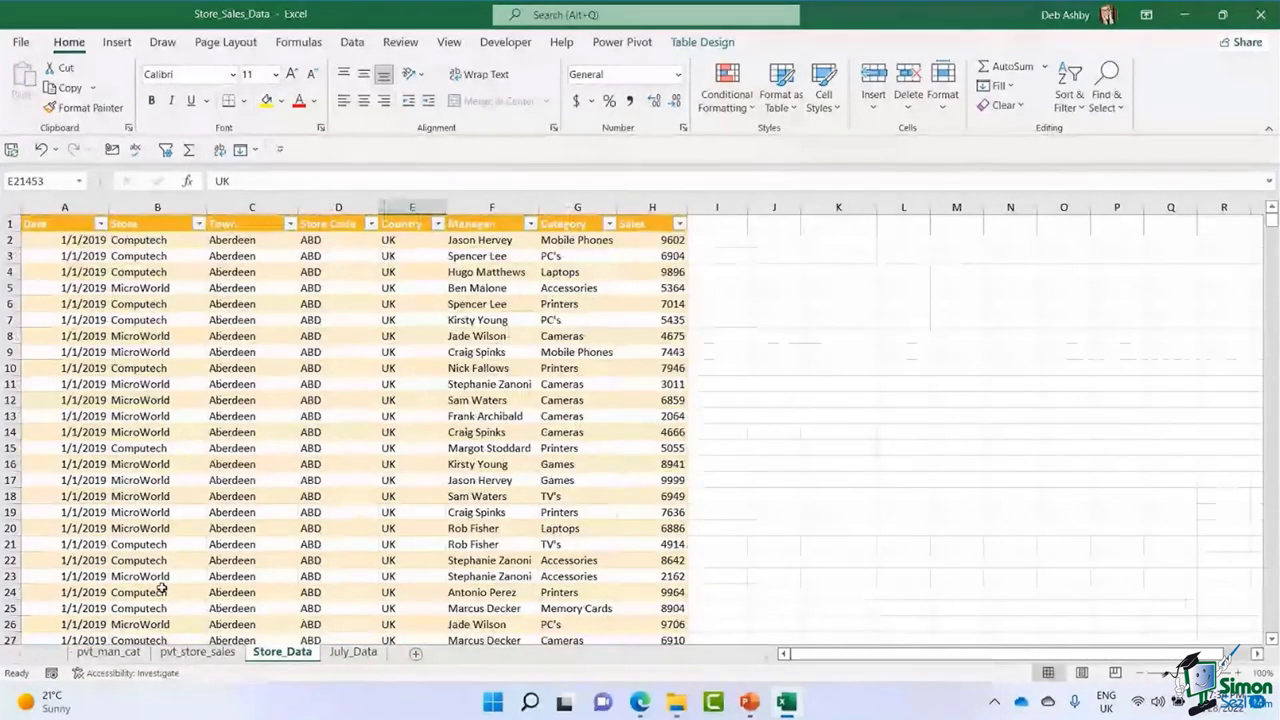
Refresh all PivotTables from the pvt_man_cat sheet so the Top 5 Managers by Sales chart includes the July data, and select the chart.
left_click(114, 654)
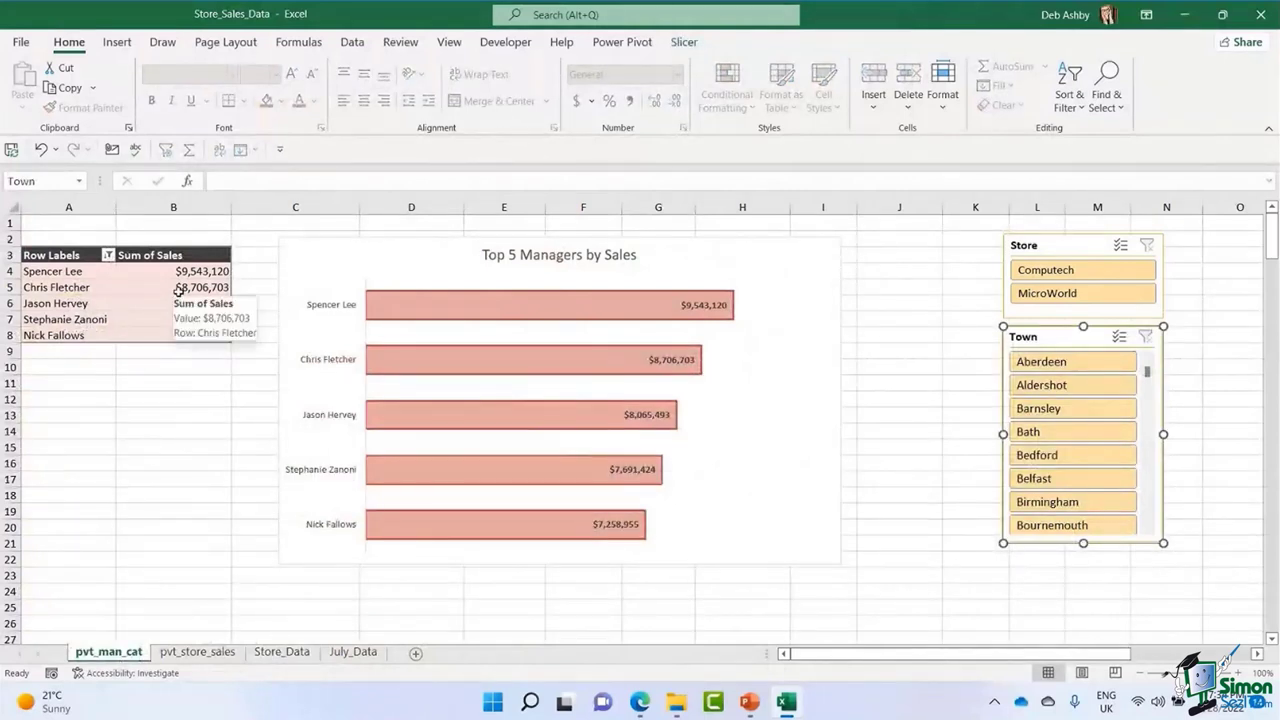
left_click(178, 290)
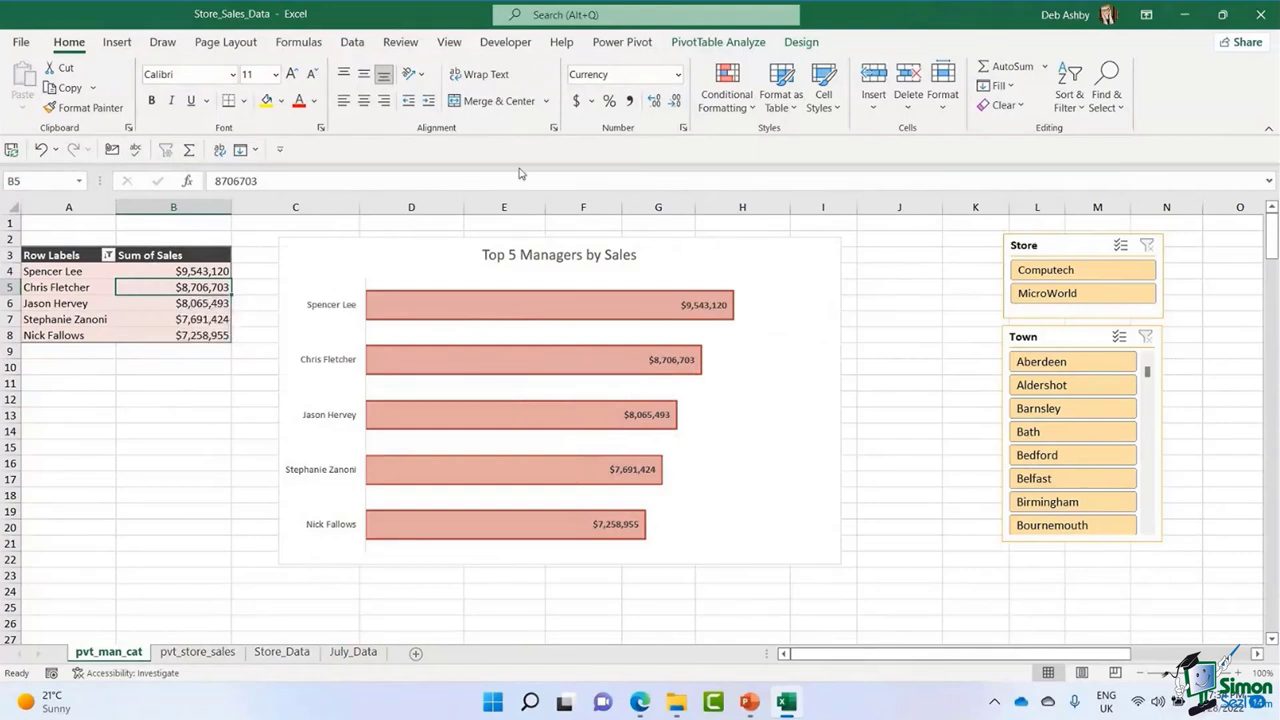
left_click(705, 44)
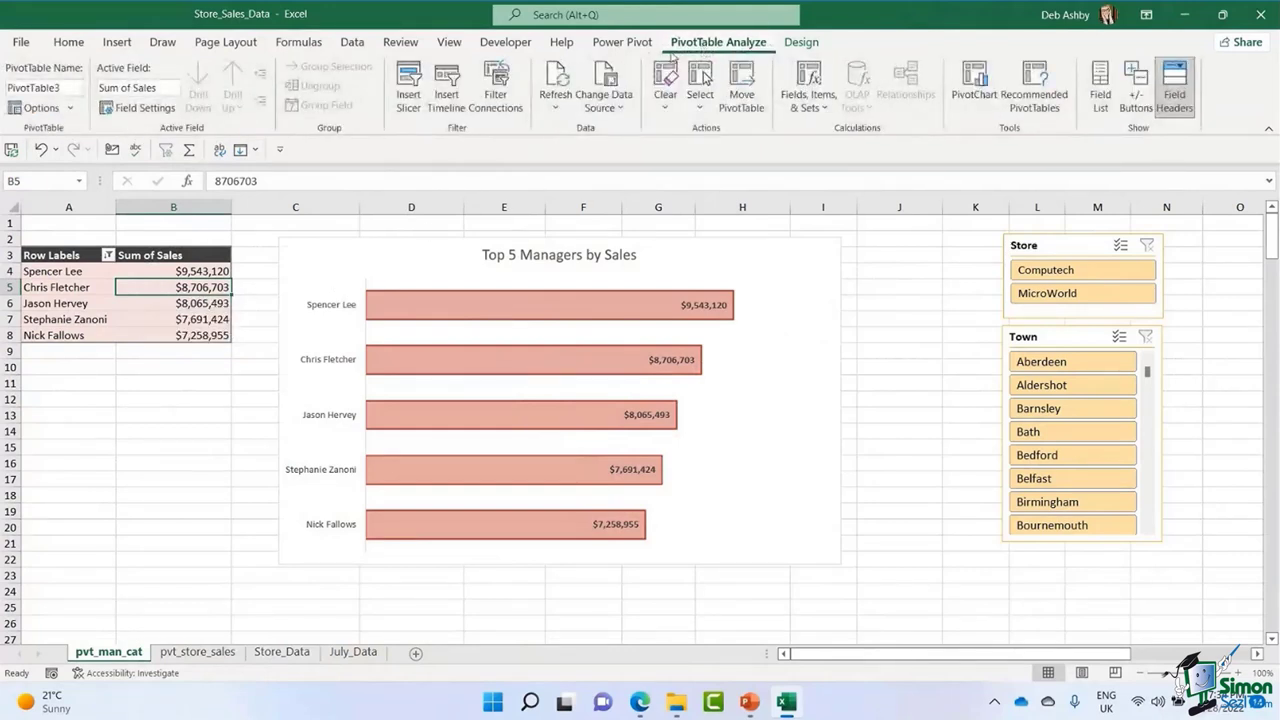
left_click(556, 108)
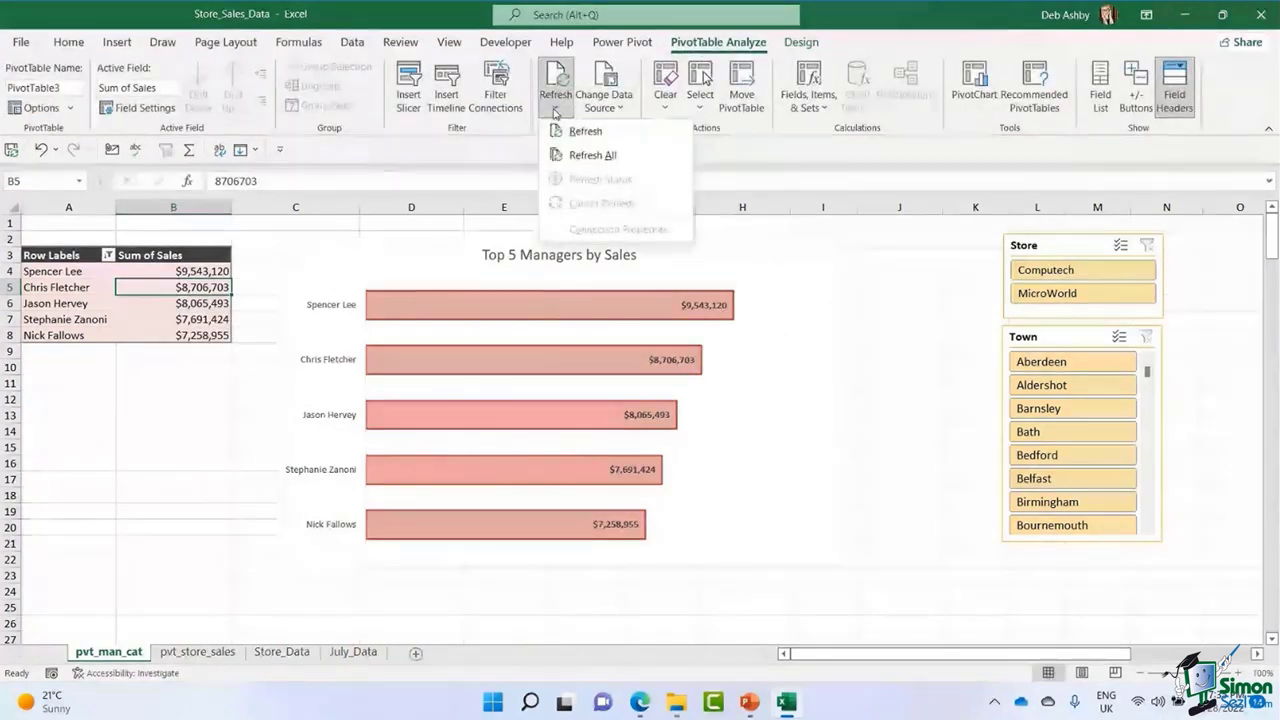
left_click(563, 156)
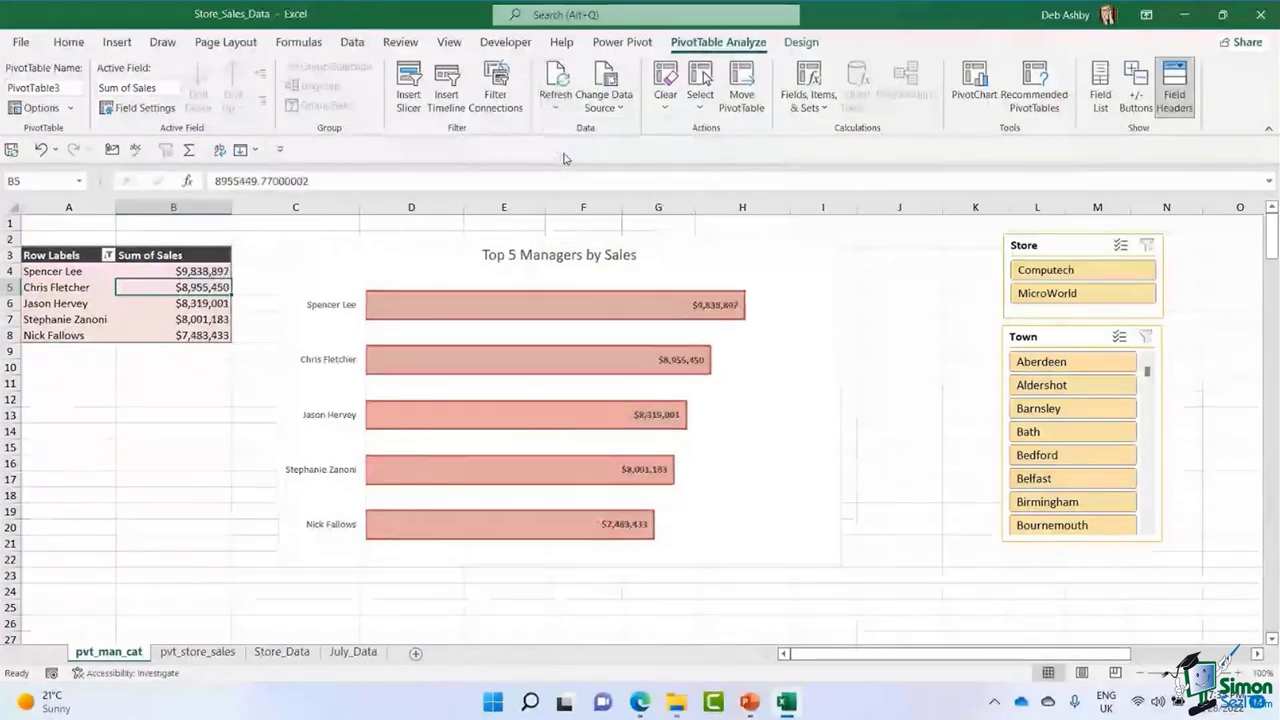
left_click(667, 270)
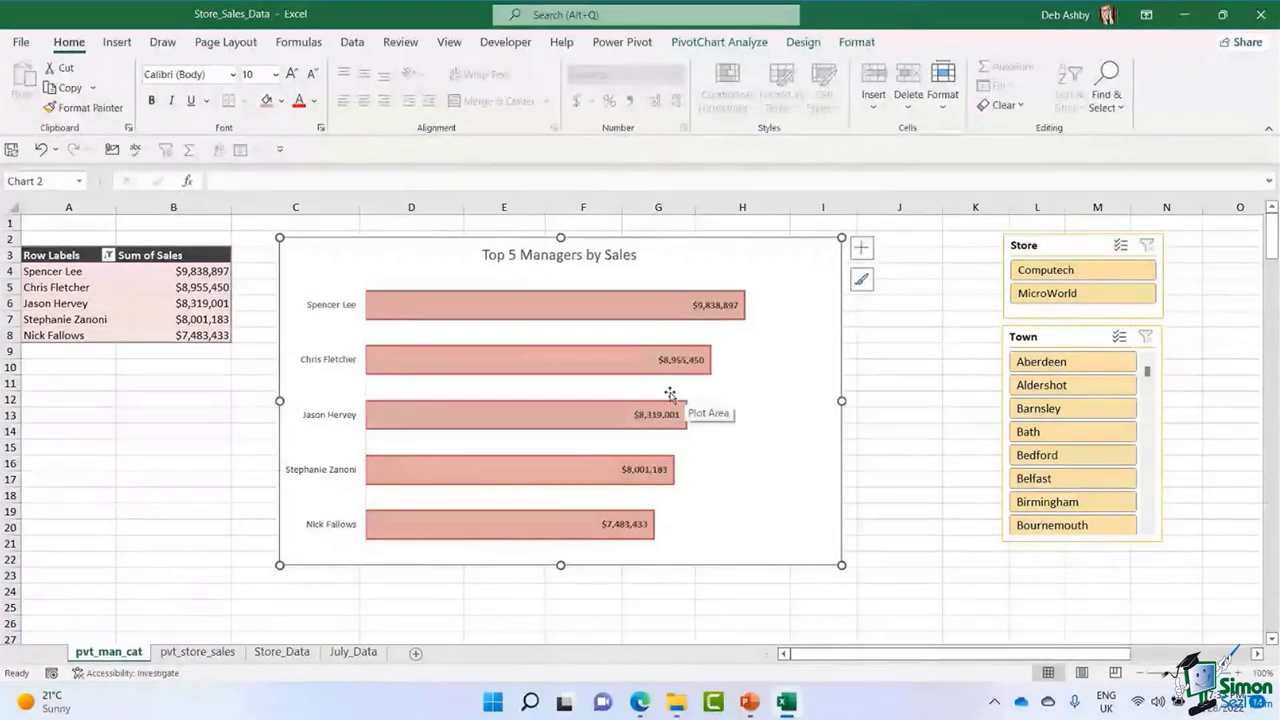
Return to the Store_Data sheet and select cell E10 inside the table.
left_click(300, 652)
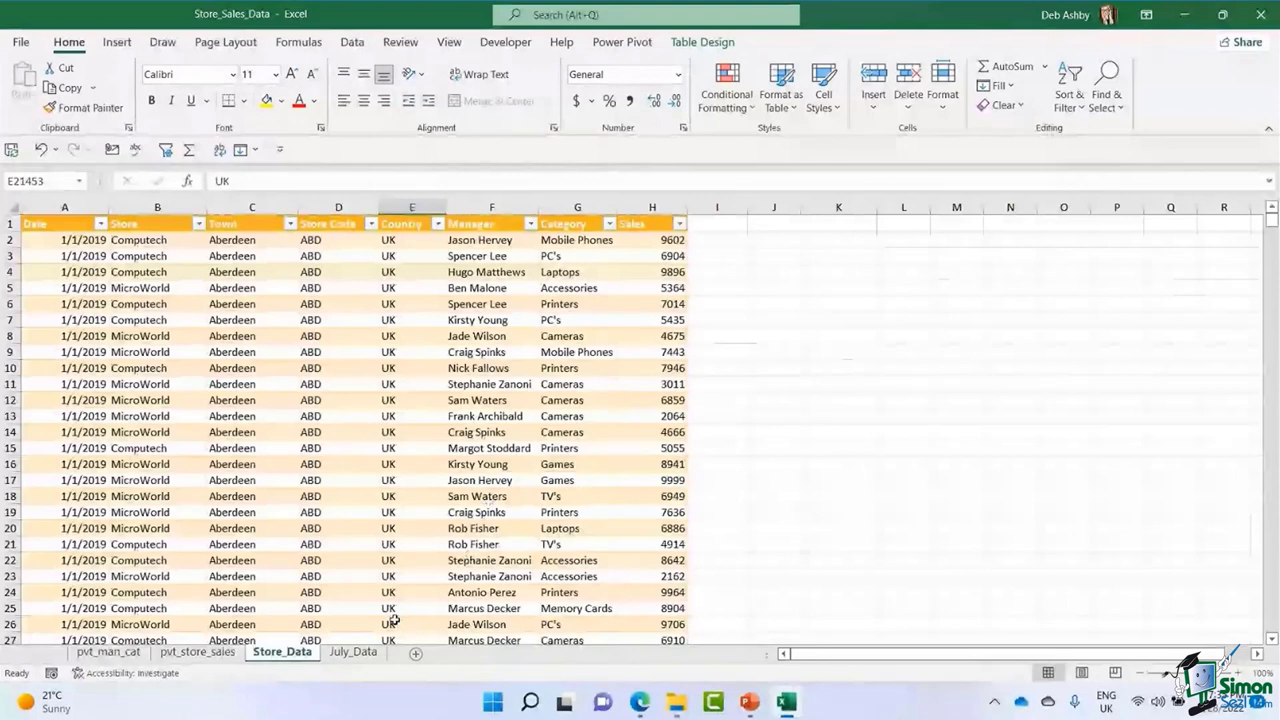
left_click(416, 369)
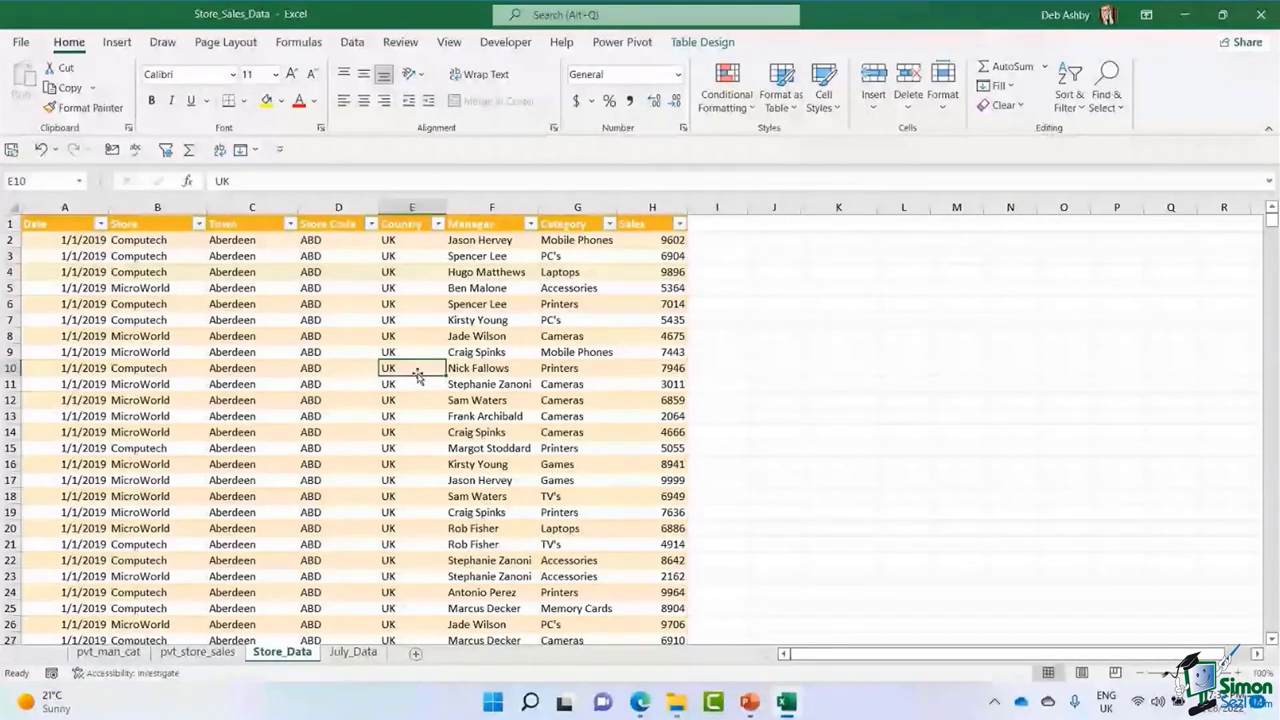